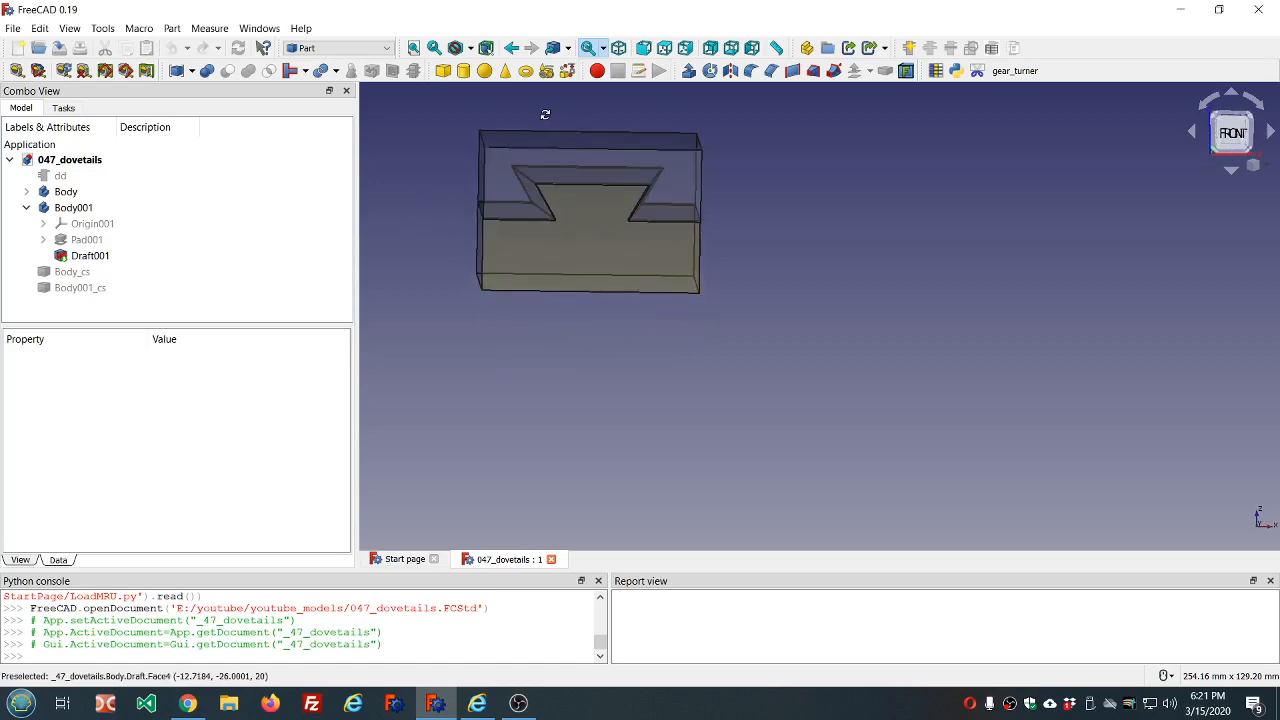
Step: Save the dovetail document under the new file name 049_dovetails_with_gib
{"action": "middle_click_drag", "start_coordinate": [544, 121], "coordinate": [531, 126]}
{"action": "scroll", "coordinate": [528, 124], "scroll_direction": "up", "scroll_amount": 2}
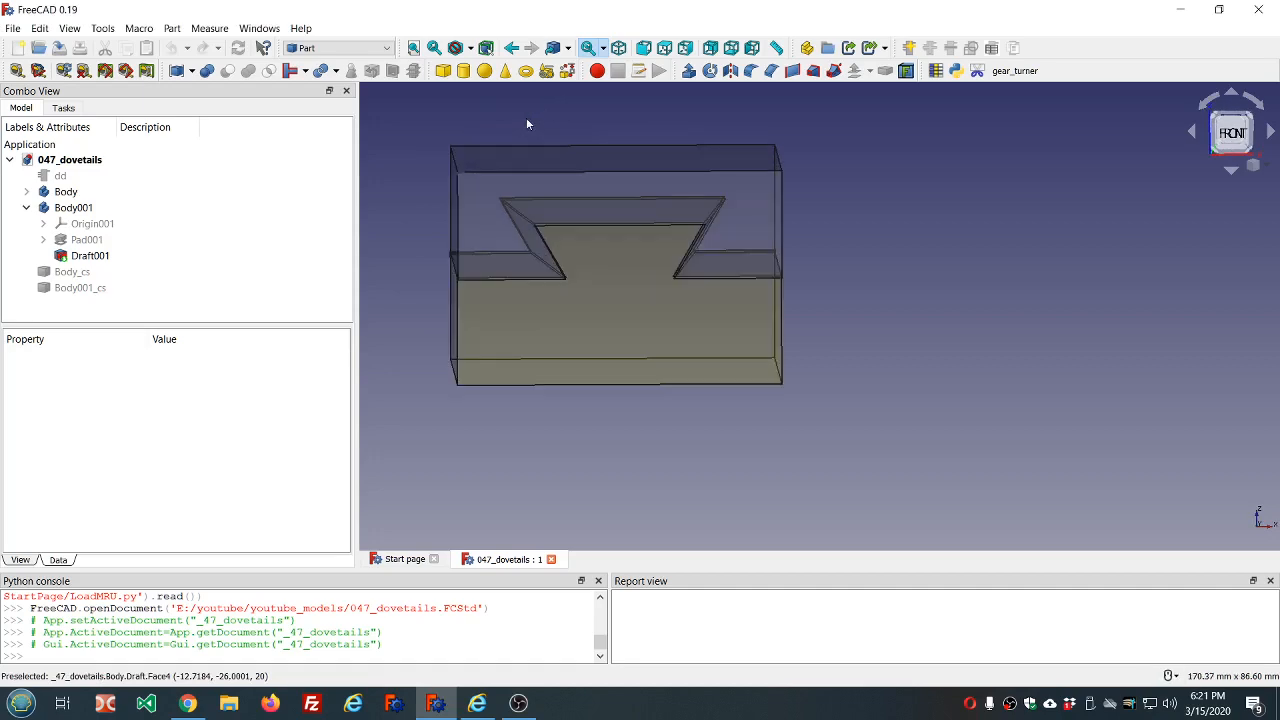
{"action": "left_click", "coordinate": [13, 28]}
{"action": "left_click", "coordinate": [45, 143]}
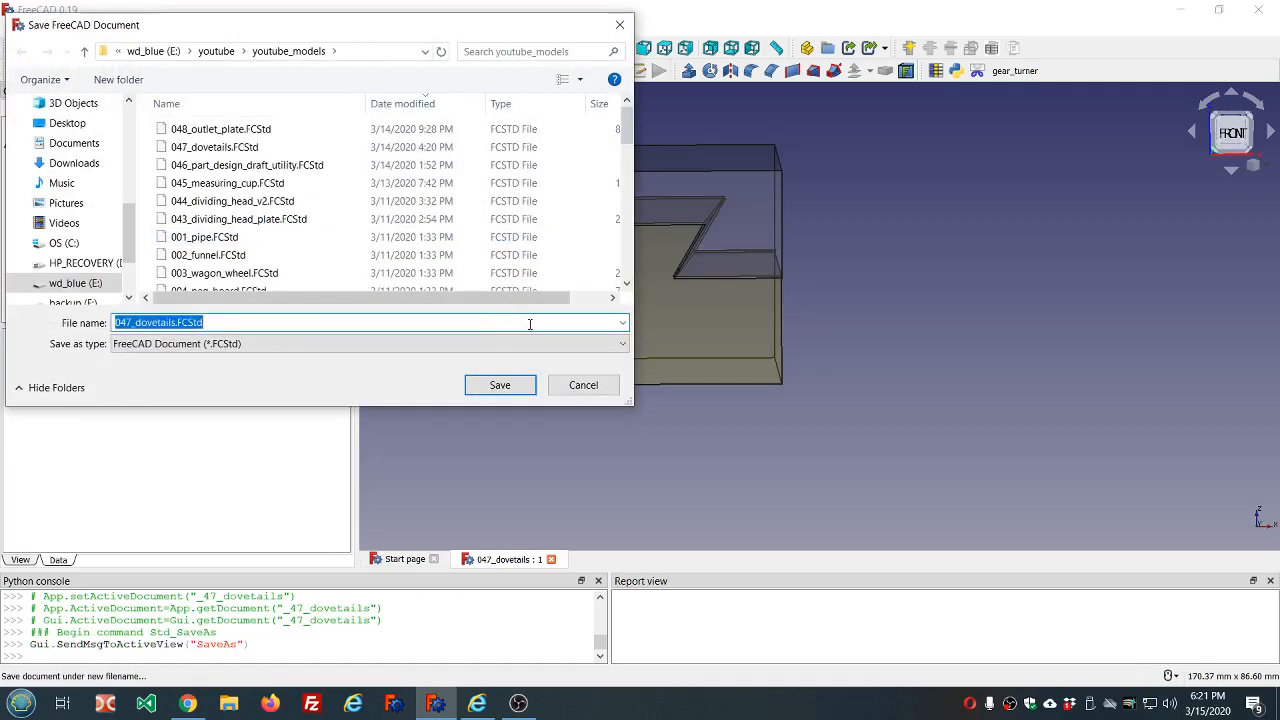
{"action": "type", "text": "04"}
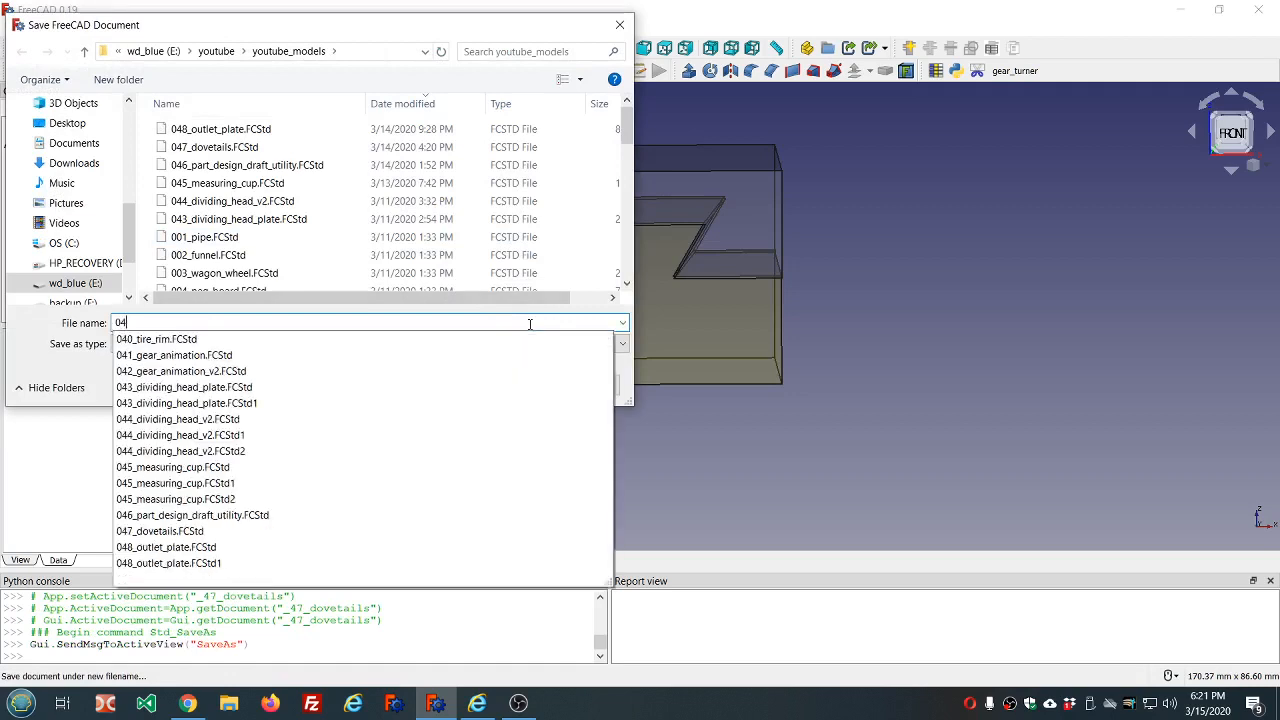
{"action": "type", "text": "9_dove"}
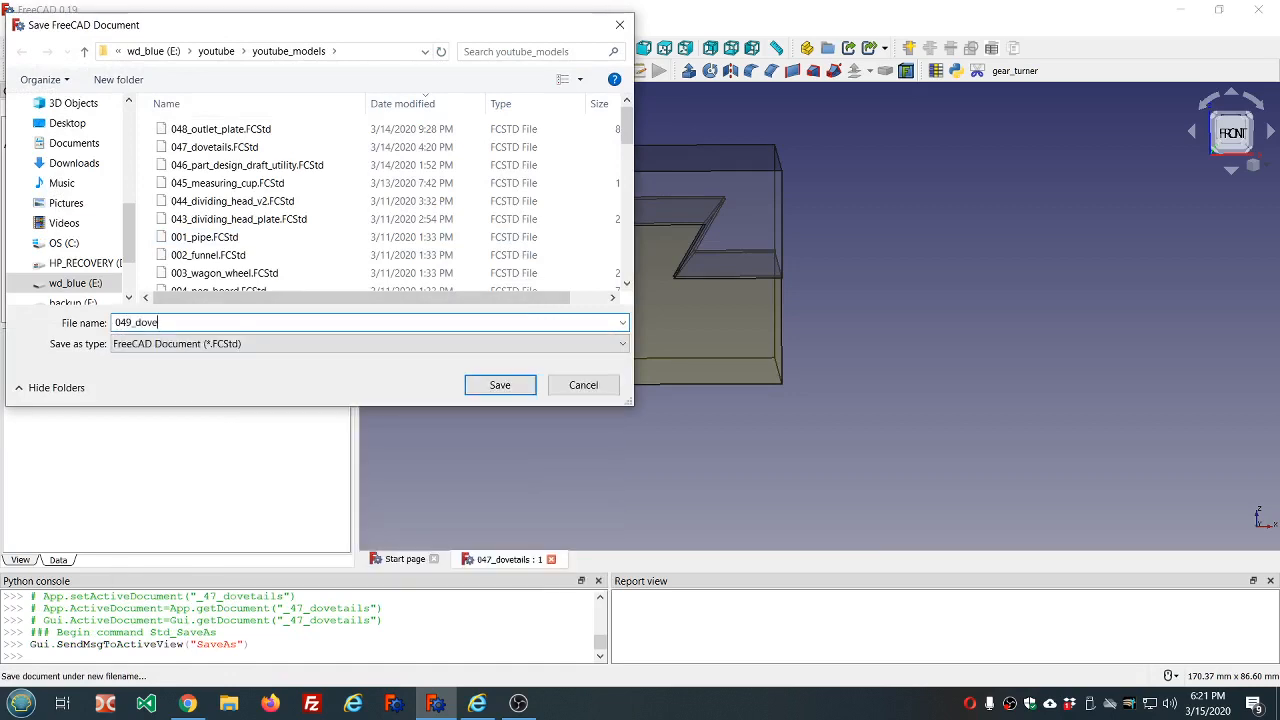
{"action": "type", "text": "tails_with_gib"}
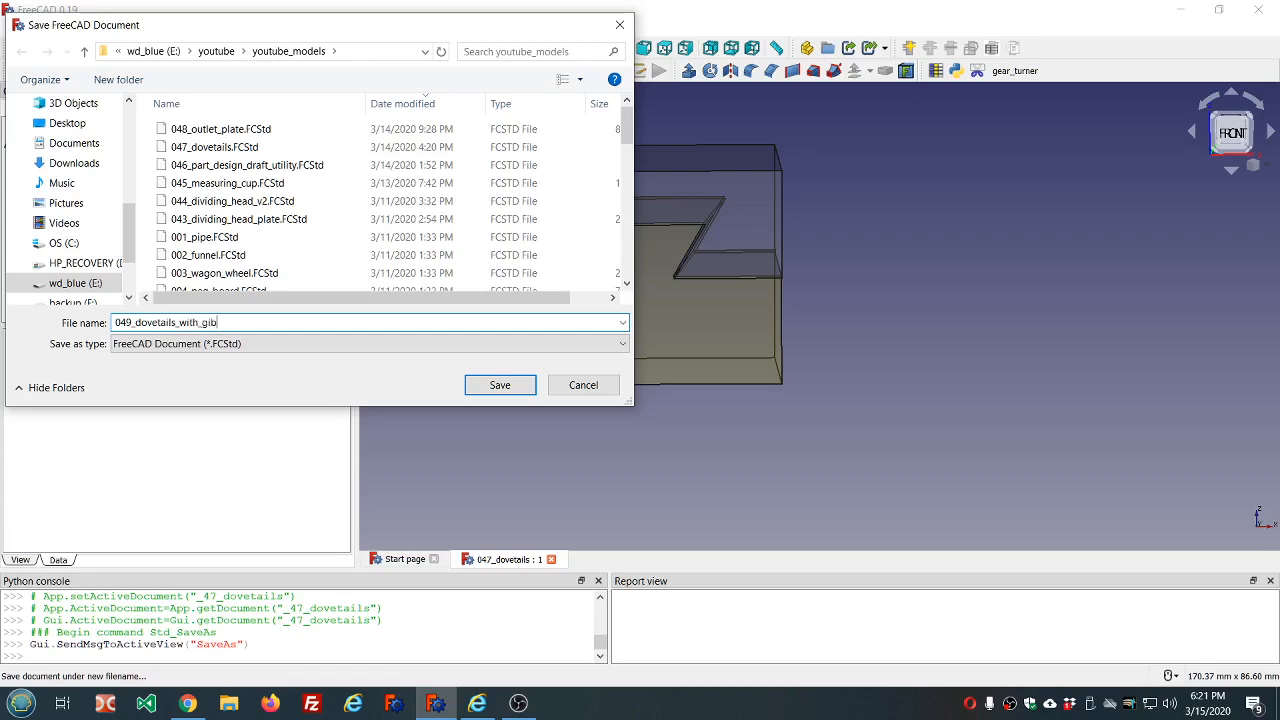
{"action": "key", "text": "Return"}
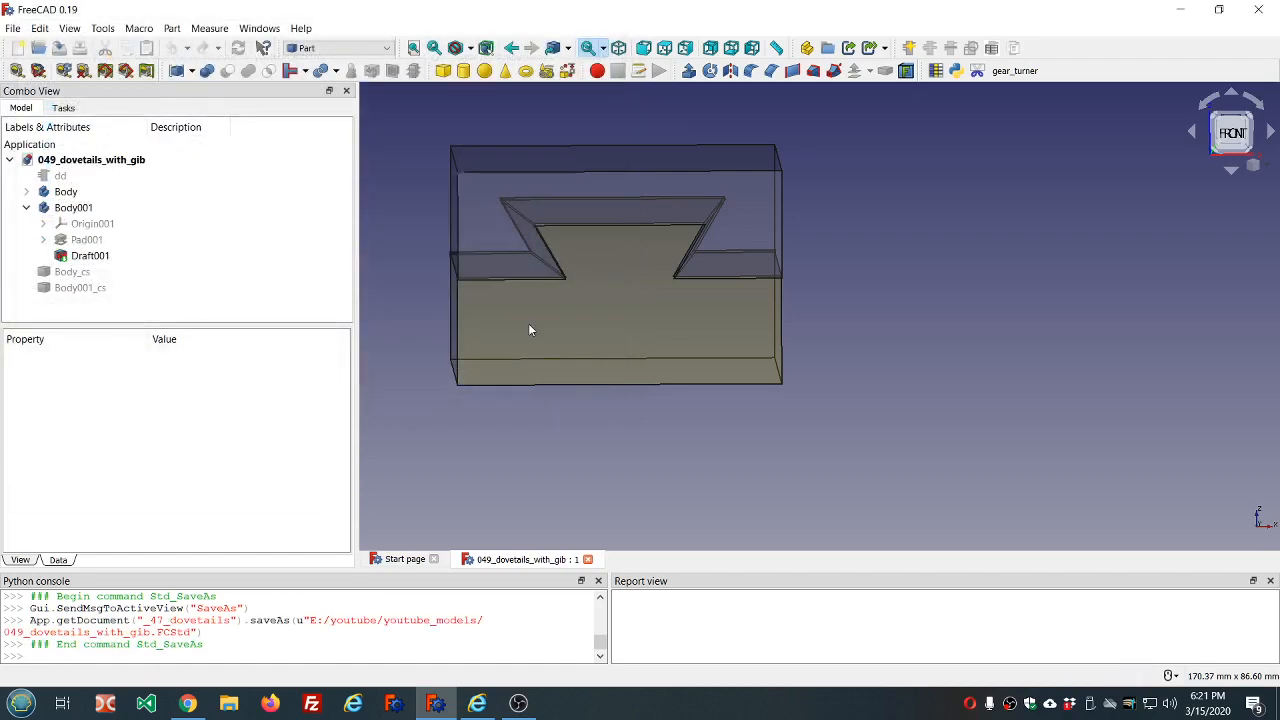
Step: Check the program's version and revision information, then close it
{"action": "left_click", "coordinate": [301, 28]}
{"action": "left_click", "coordinate": [348, 168]}
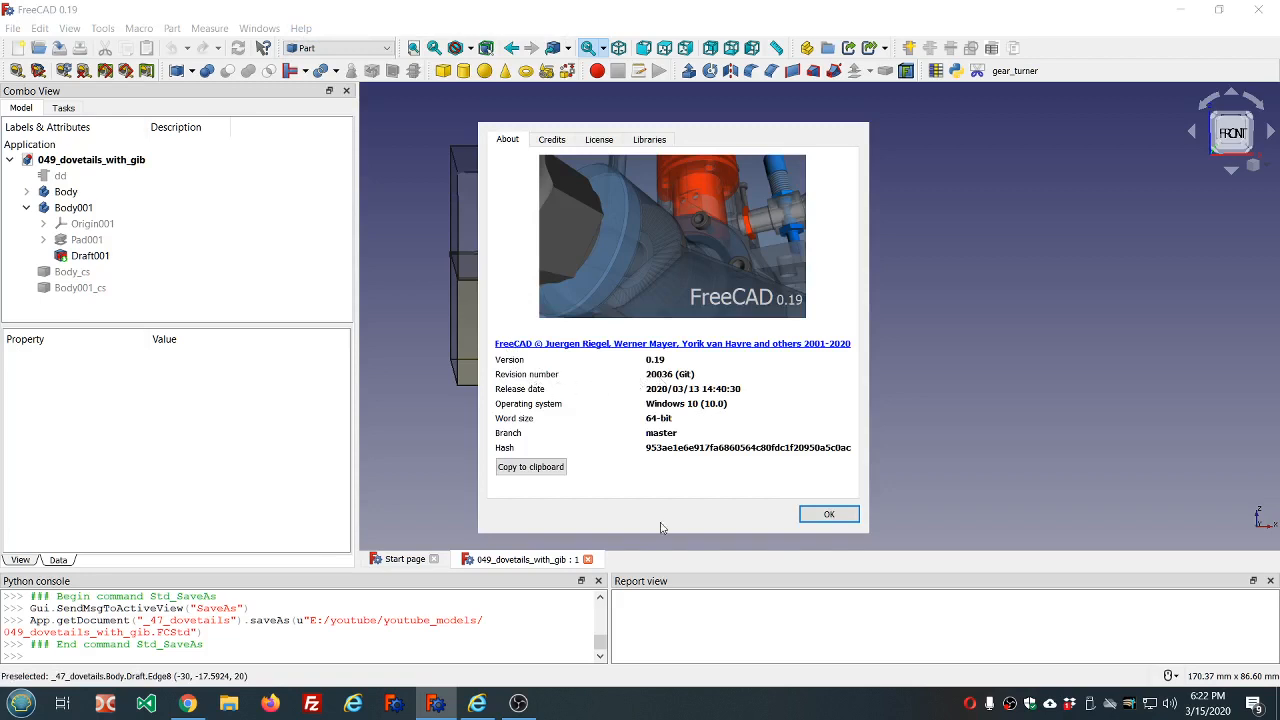
{"action": "left_click", "coordinate": [827, 517]}
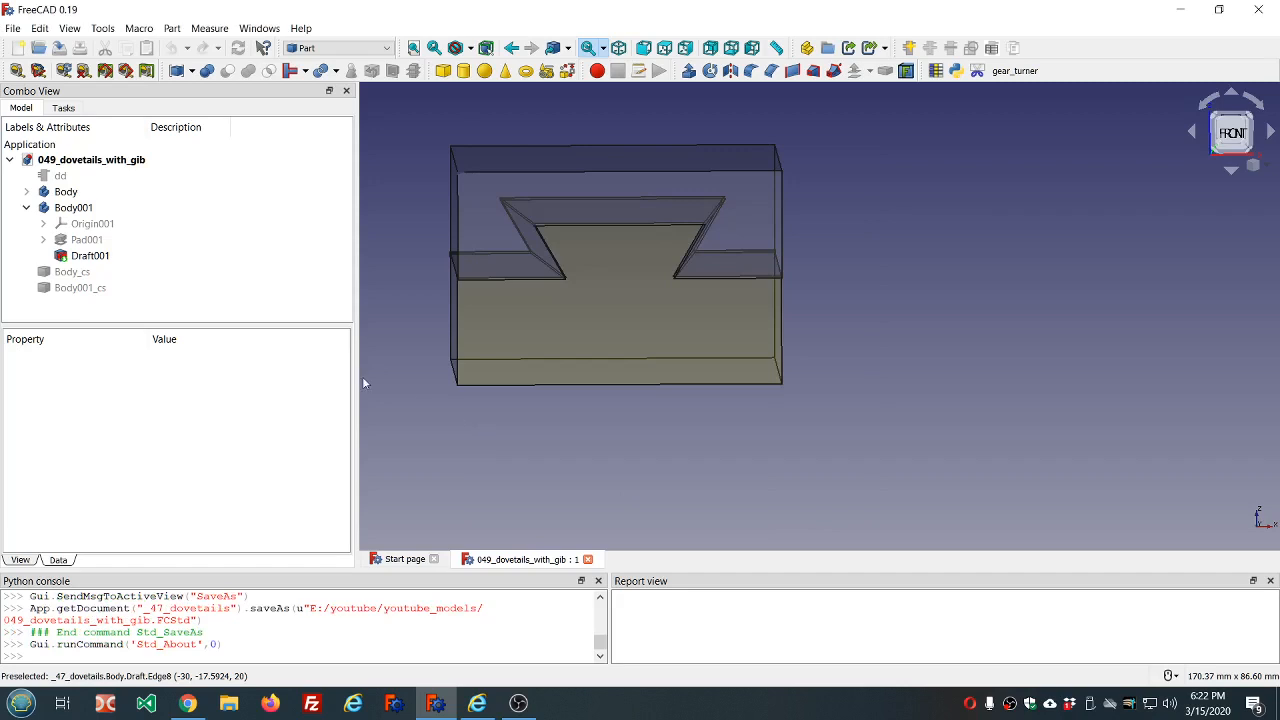
{"action": "left_click", "coordinate": [518, 703]}
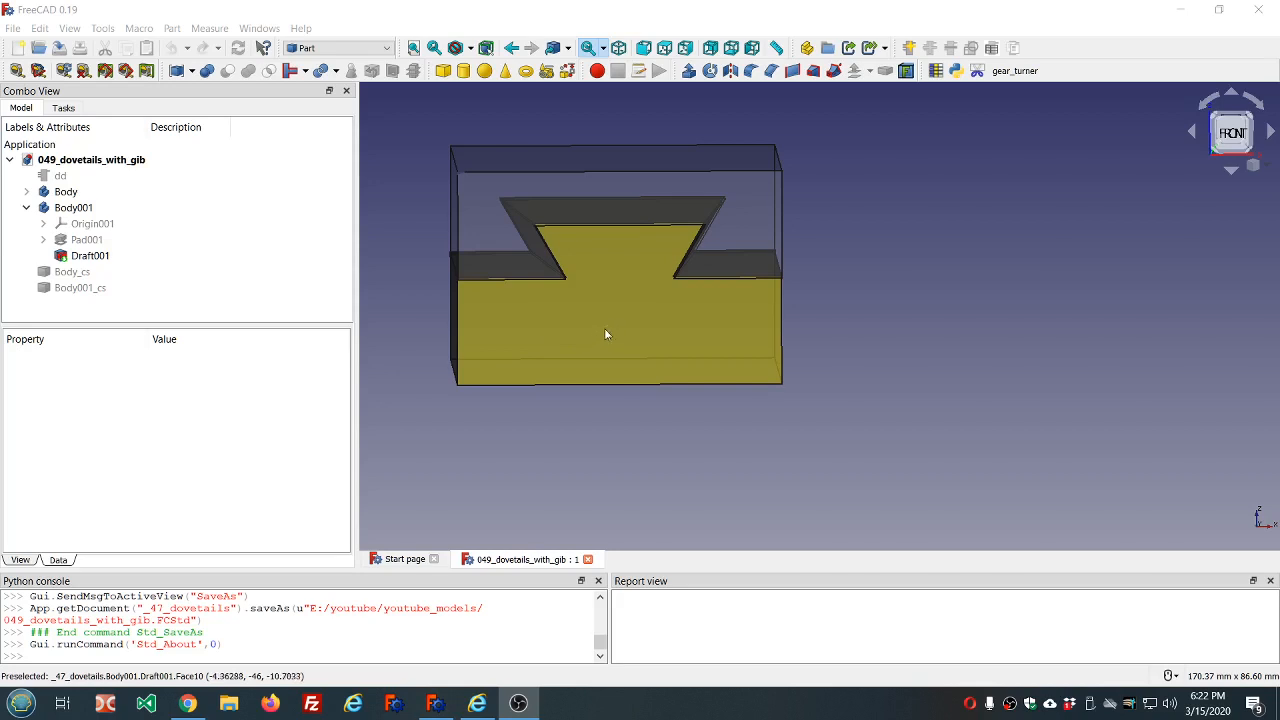
{"action": "mouse_move", "coordinate": [617, 309]}
{"action": "middle_mouse_down"}
{"action": "mouse_move", "coordinate": [617, 297]}
{"action": "mouse_move", "coordinate": [619, 316]}
{"action": "middle_mouse_up"}
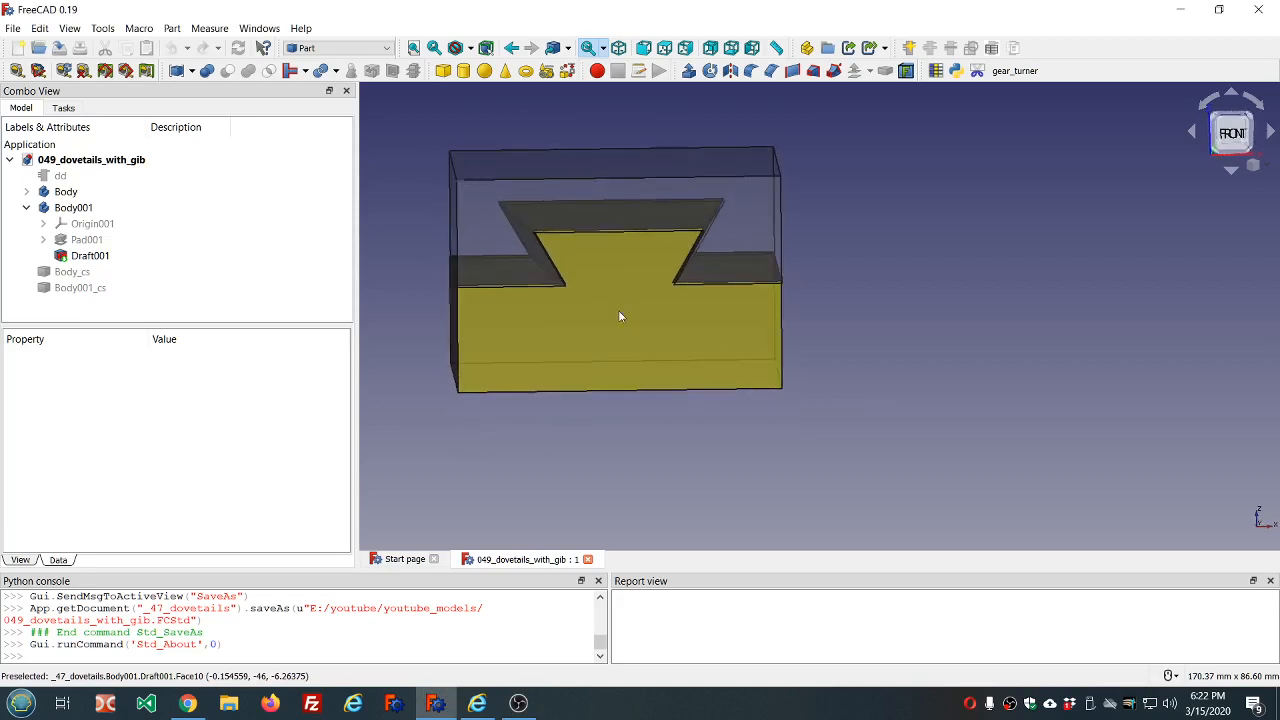
Step: Delete Body_cs and Body001_cs together with the Draft and Draft001 features of the two bodies
{"action": "left_click", "coordinate": [100, 275]}
{"action": "left_click", "coordinate": [100, 288], "text": "ctrl"}
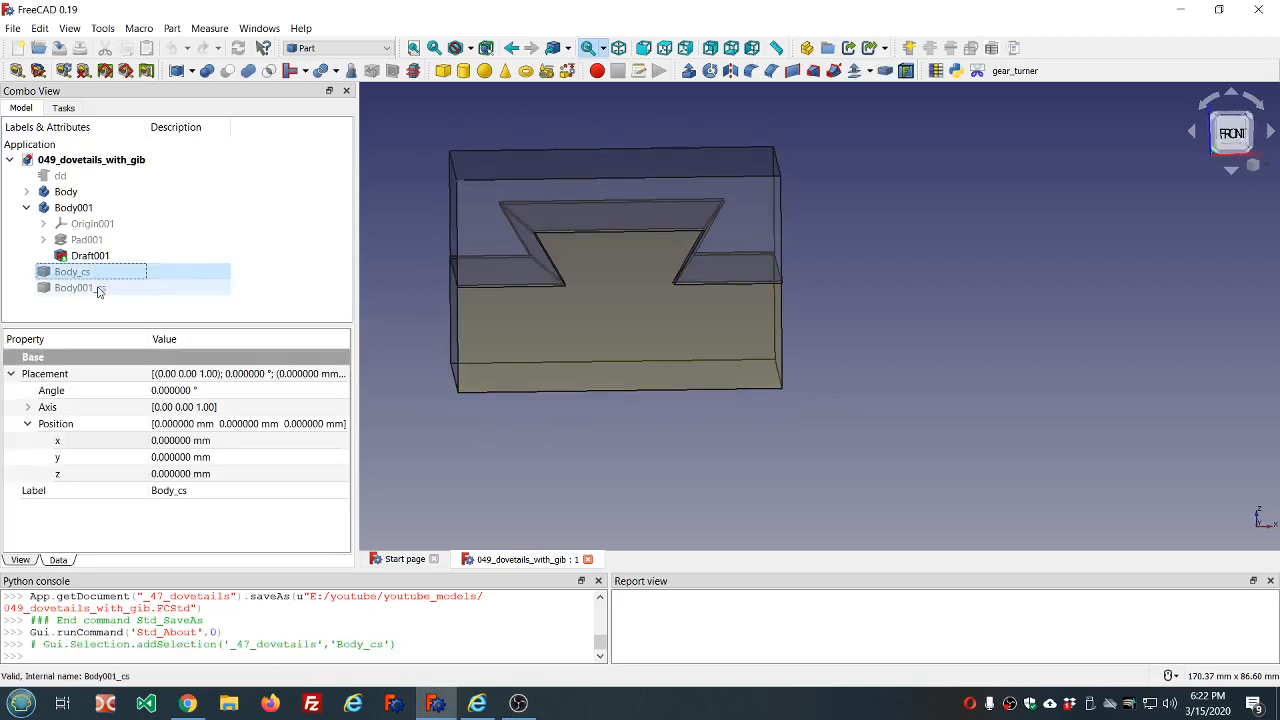
{"action": "left_click", "coordinate": [85, 256], "text": "ctrl"}
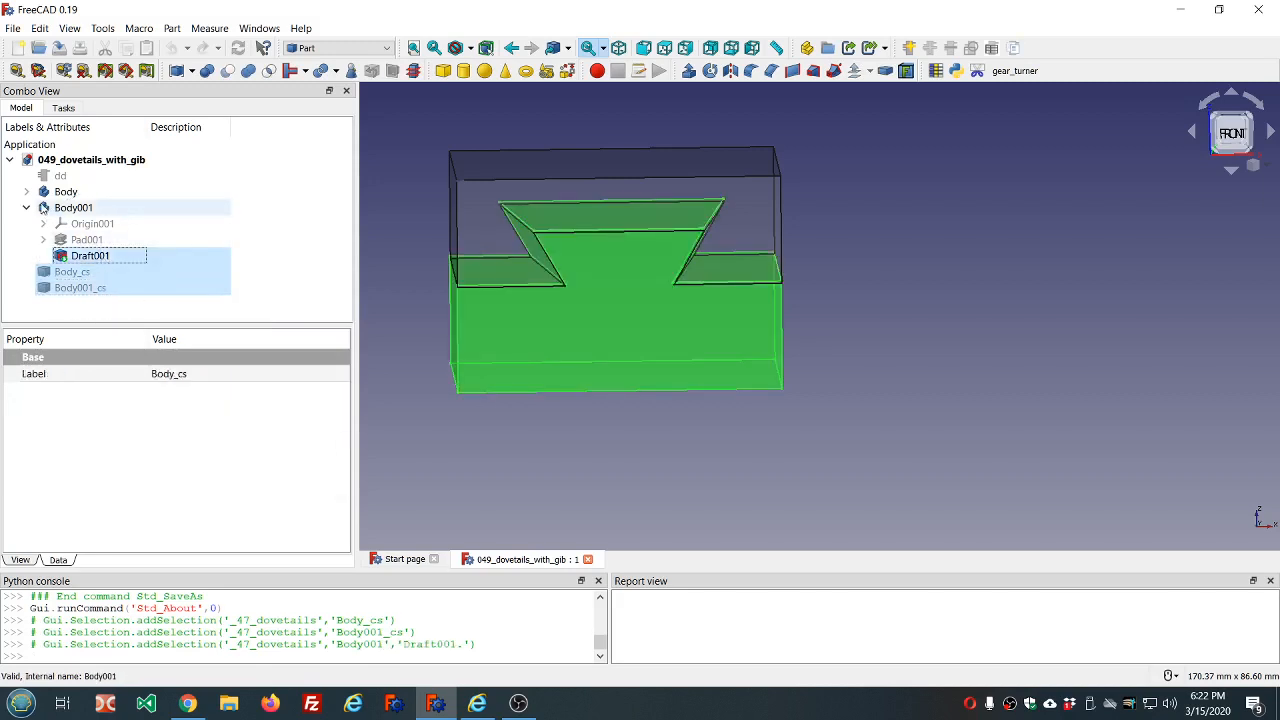
{"action": "left_click", "coordinate": [26, 191]}
{"action": "left_click", "coordinate": [88, 240], "text": "ctrl"}
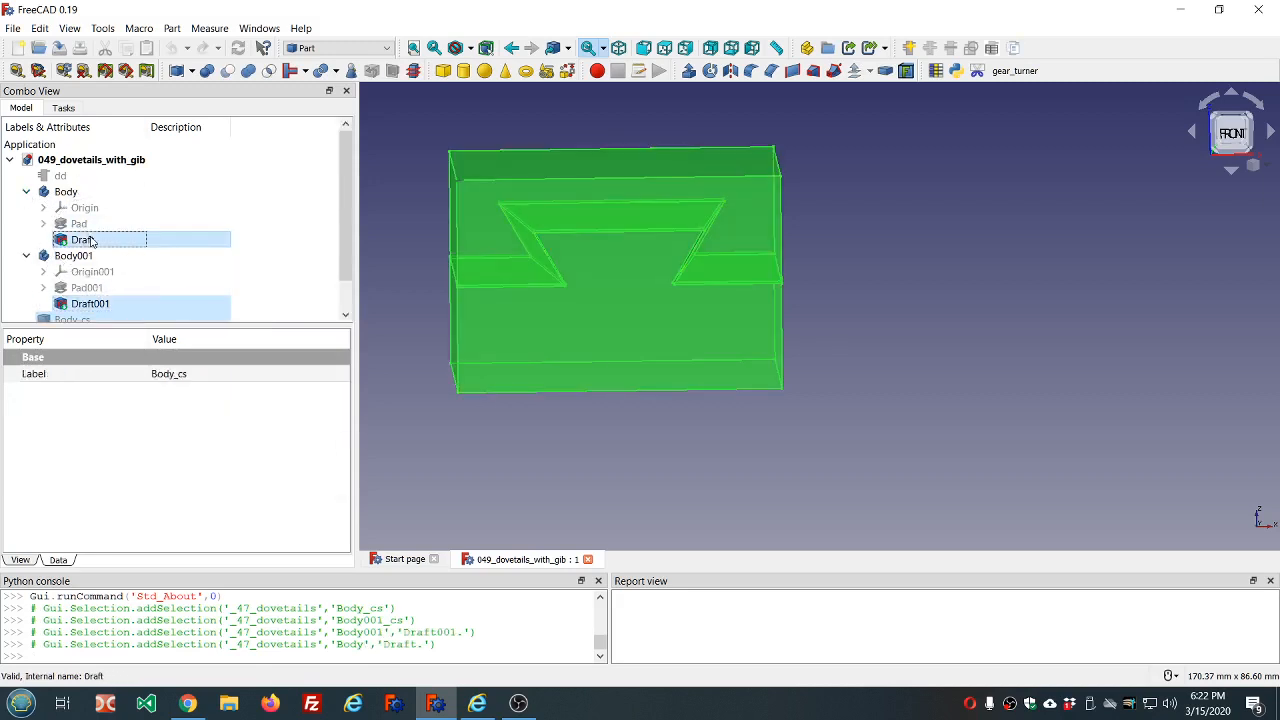
{"action": "key", "text": "Delete"}
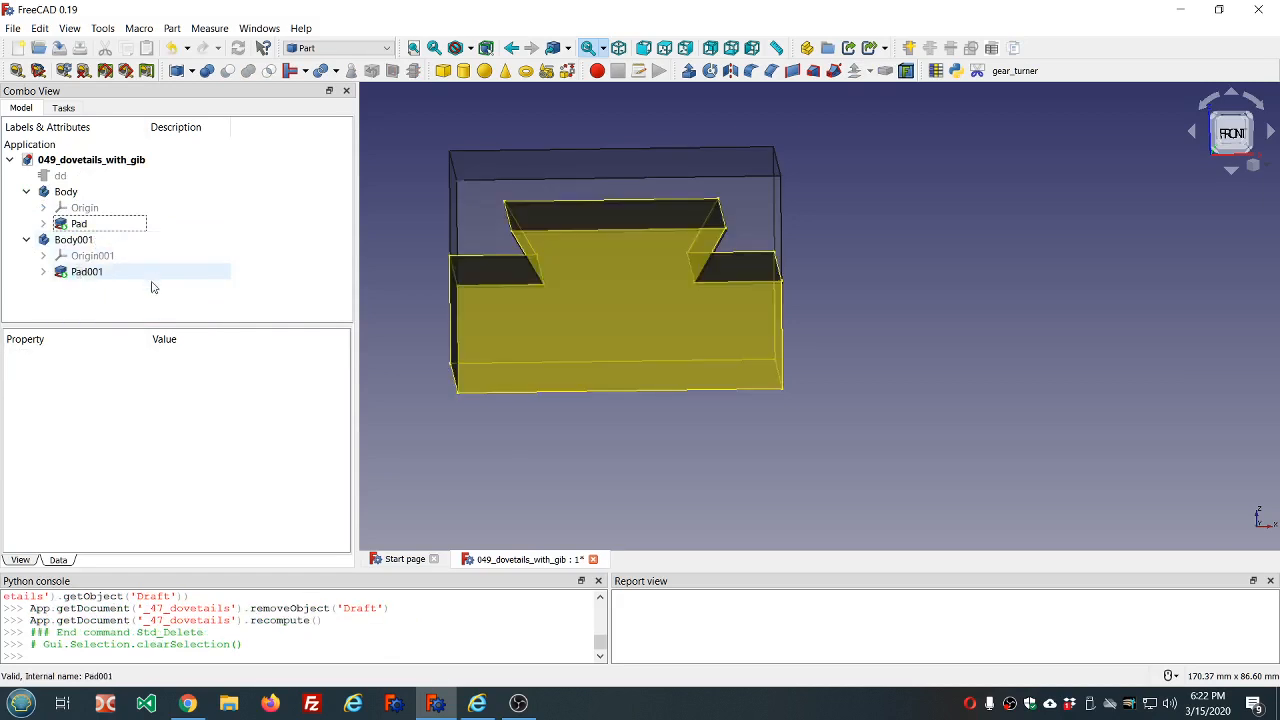
Step: Examine how the two dovetail bodies line up in the front and right views
{"action": "left_click", "coordinate": [462, 390]}
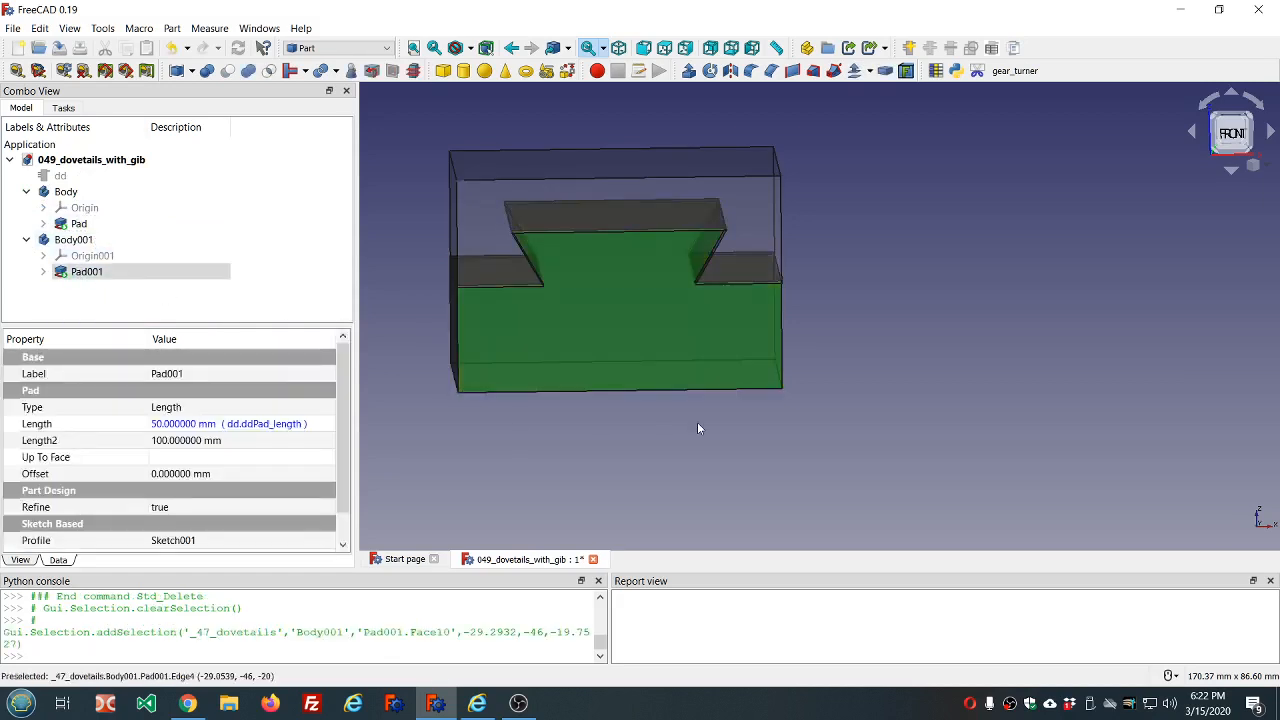
{"action": "mouse_move", "coordinate": [697, 424]}
{"action": "middle_mouse_down"}
{"action": "mouse_move", "coordinate": [689, 417]}
{"action": "mouse_move", "coordinate": [688, 441]}
{"action": "mouse_move", "coordinate": [691, 422]}
{"action": "middle_mouse_up"}
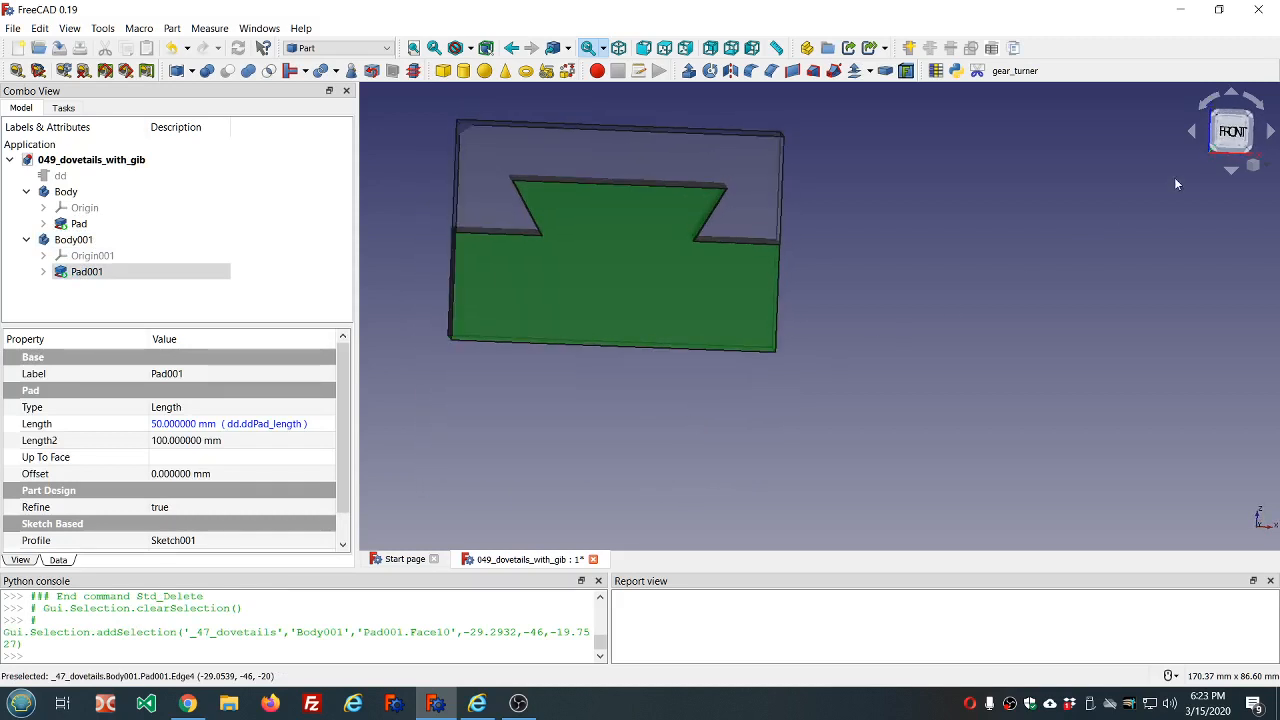
{"action": "left_click", "coordinate": [1229, 141]}
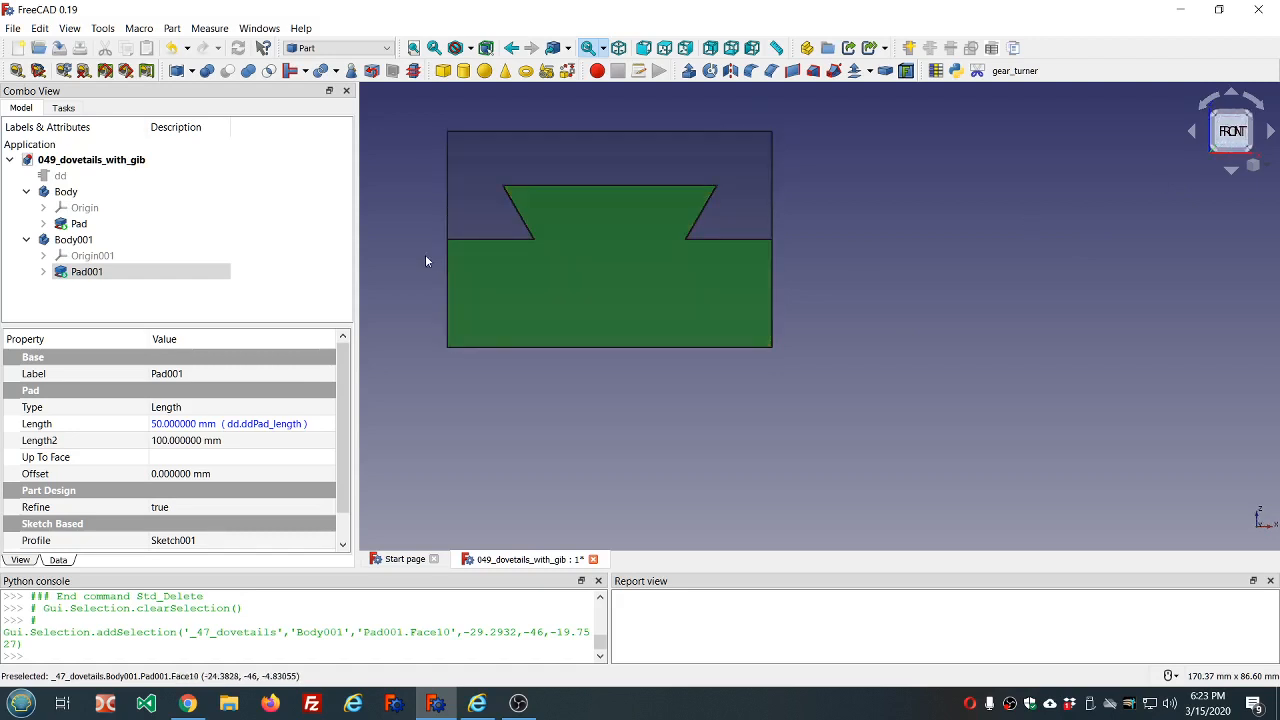
{"action": "left_click", "coordinate": [644, 50]}
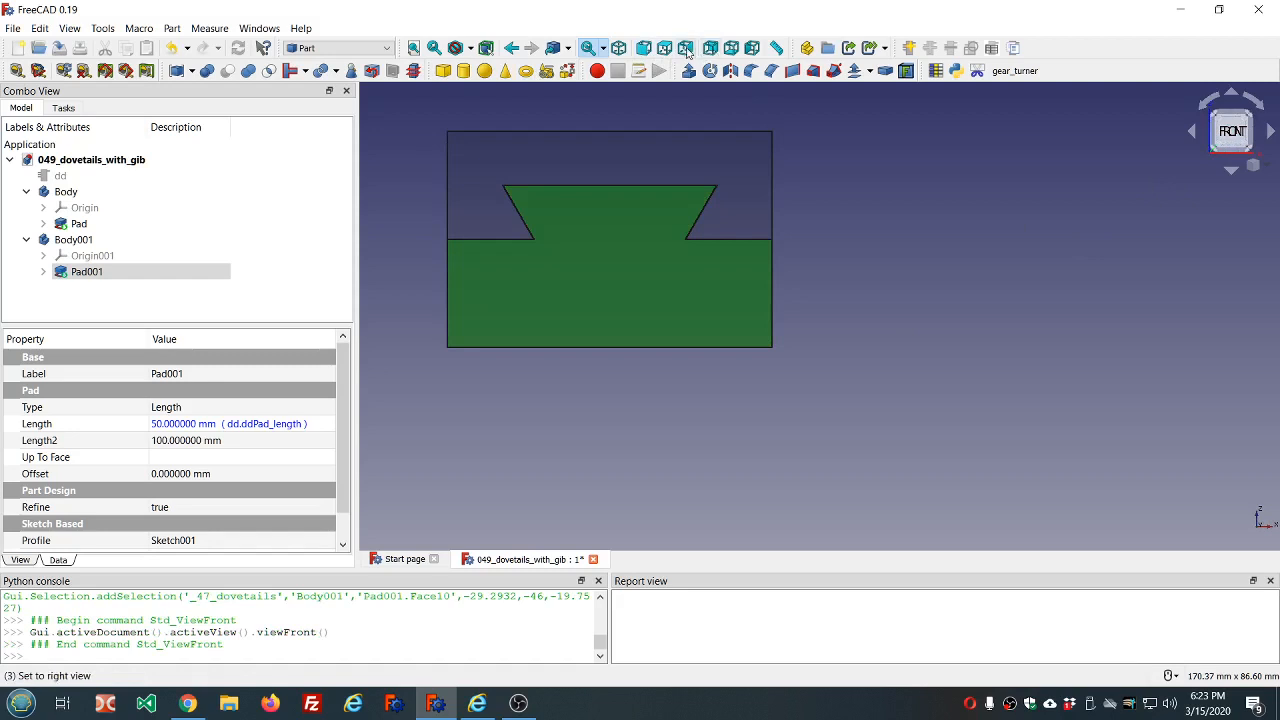
{"action": "left_click", "coordinate": [685, 48]}
{"action": "scroll", "coordinate": [687, 153], "scroll_direction": "down", "scroll_amount": 3}
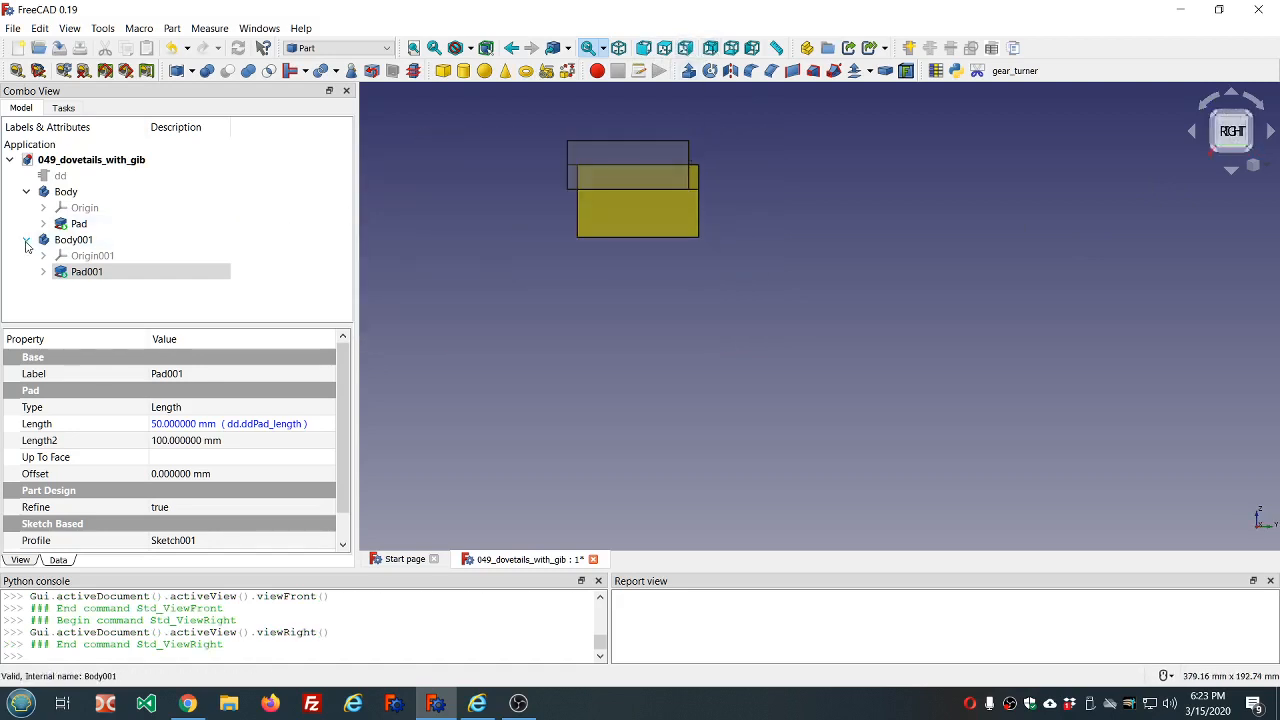
Step: Slide Body001 back and forth along the Y axis and leave its Y position at 0 mm
{"action": "left_click", "coordinate": [62, 240]}
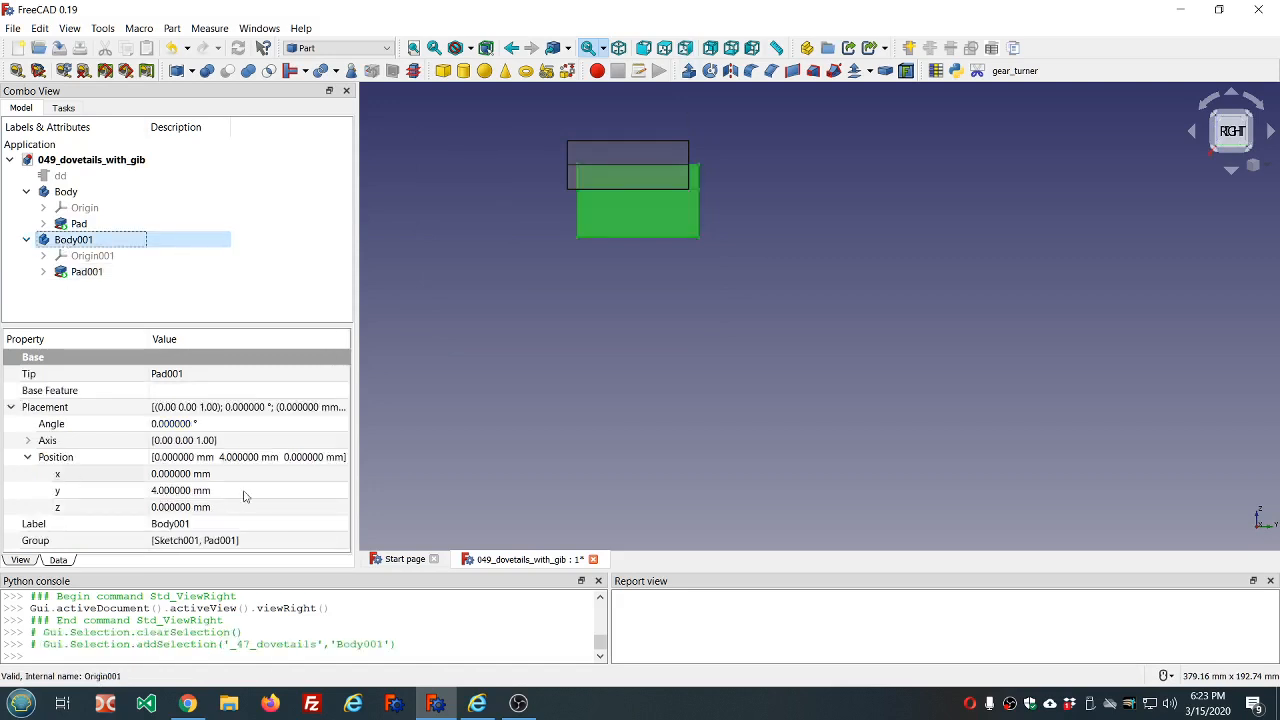
{"action": "left_click", "coordinate": [244, 491]}
{"action": "scroll", "coordinate": [244, 491], "scroll_direction": "down", "scroll_amount": 9}
{"action": "scroll", "coordinate": [244, 491], "scroll_direction": "up", "scroll_amount": 5}
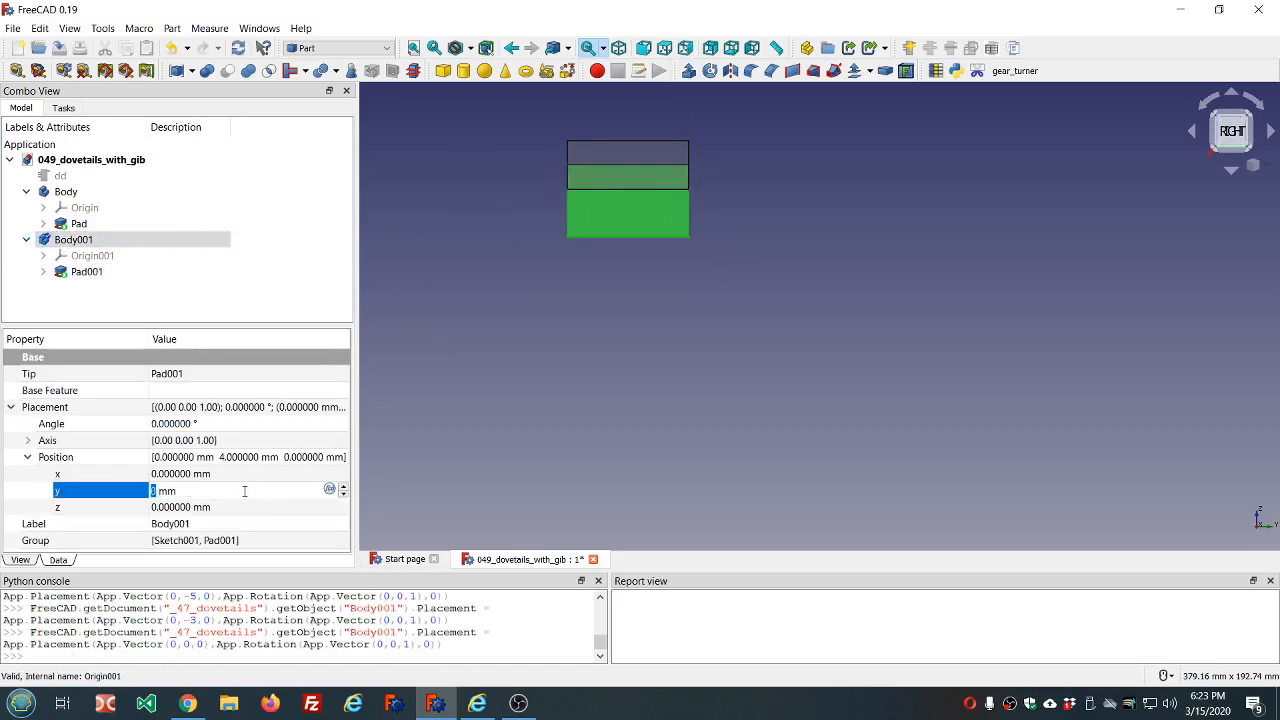
{"action": "scroll", "coordinate": [268, 487], "scroll_direction": "up", "scroll_amount": 1}
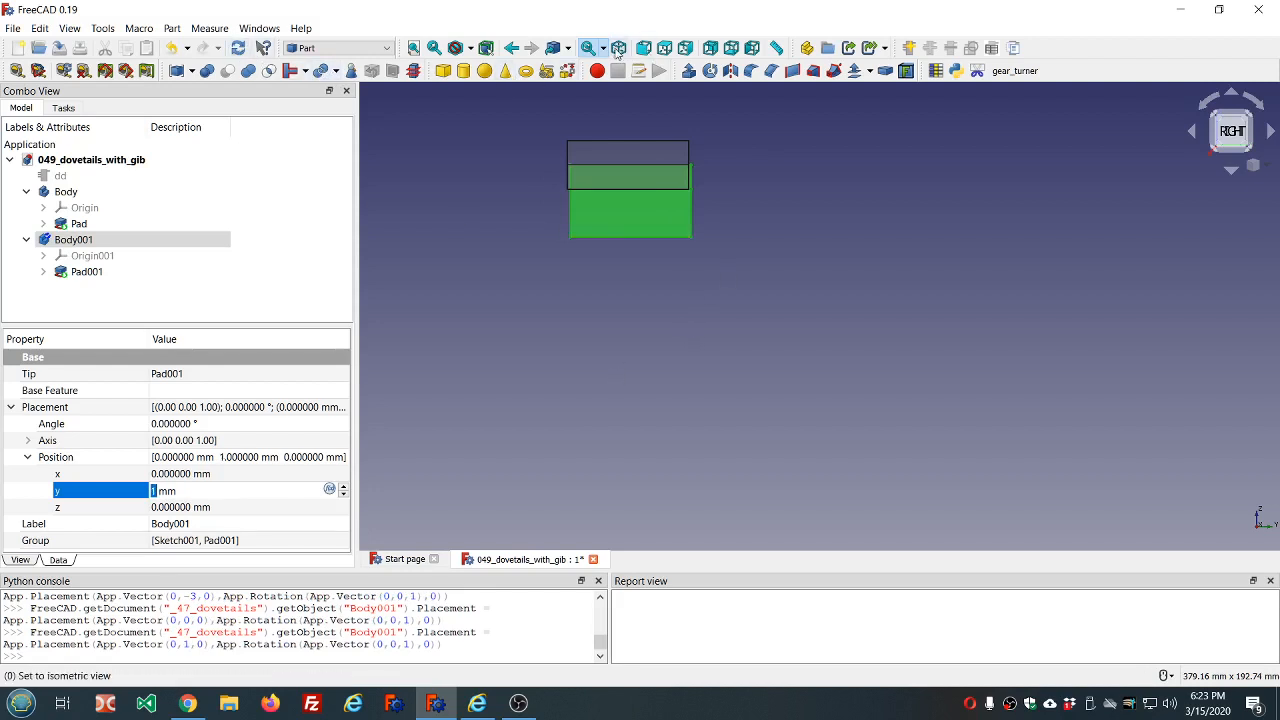
{"action": "left_click", "coordinate": [618, 48]}
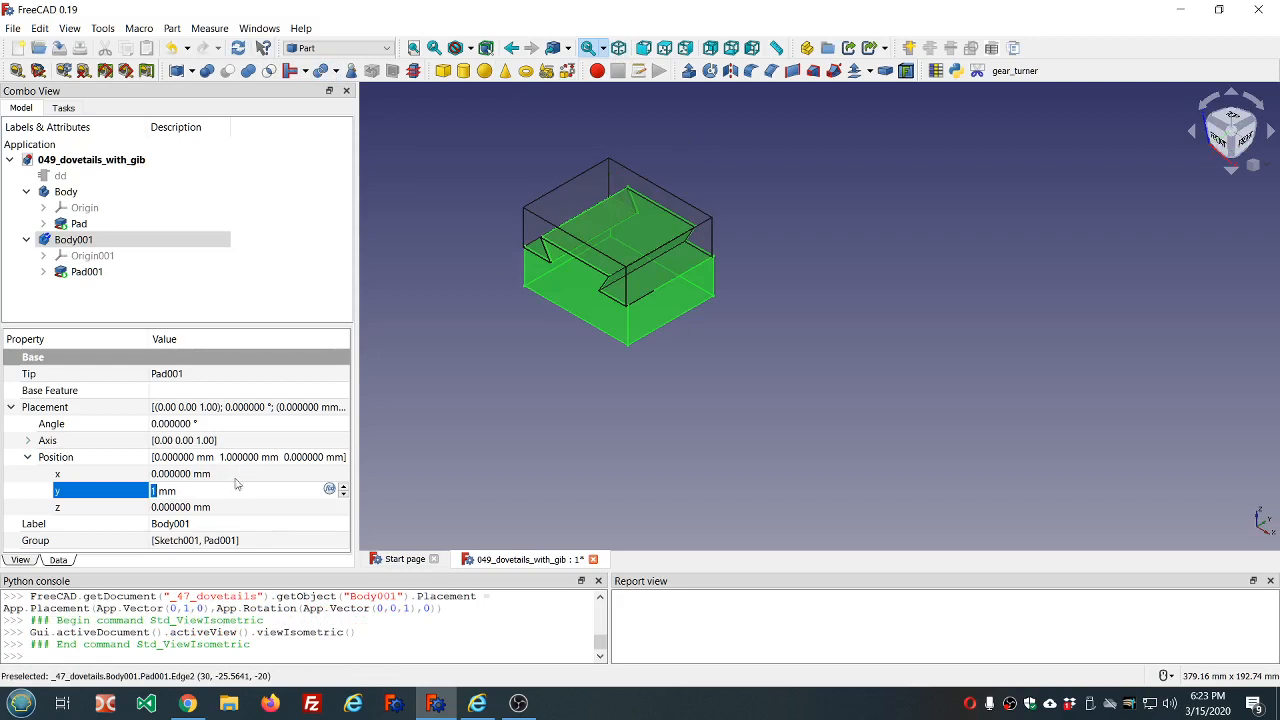
{"action": "scroll", "coordinate": [235, 492], "scroll_direction": "down", "scroll_amount": 6}
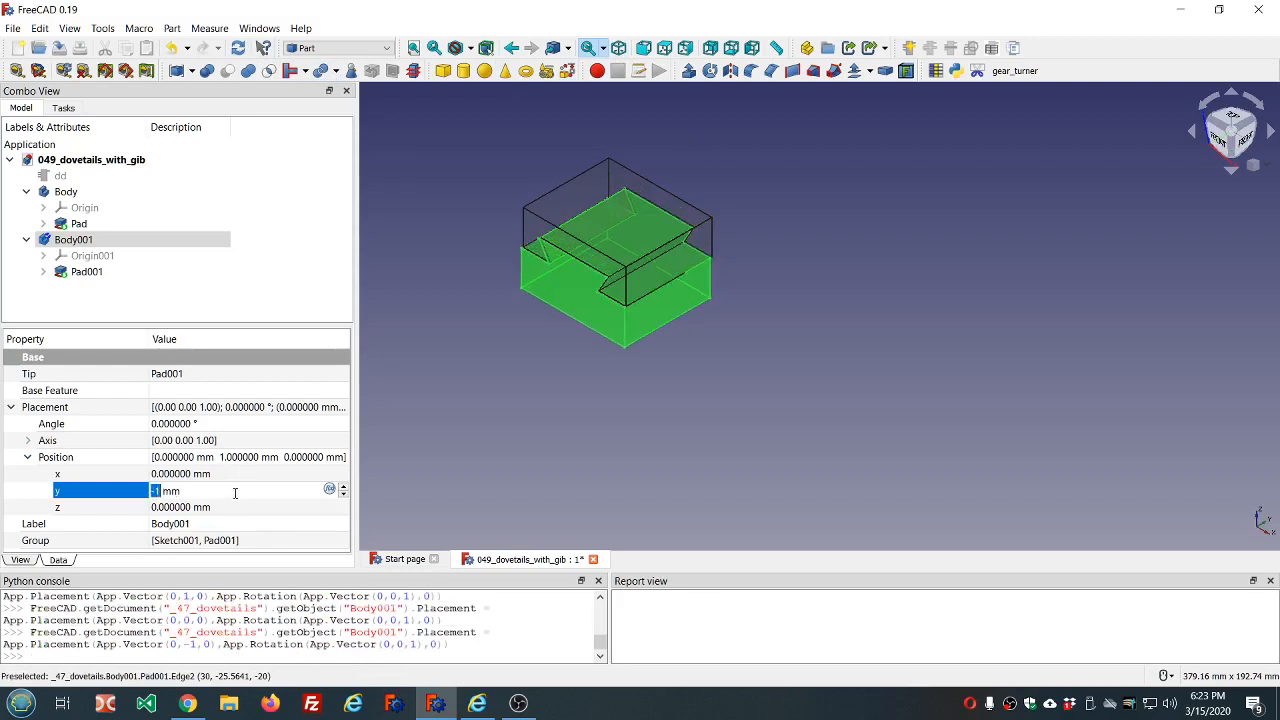
{"action": "scroll", "coordinate": [235, 492], "scroll_direction": "up", "scroll_amount": 2}
{"action": "scroll", "coordinate": [235, 492], "scroll_direction": "up", "scroll_amount": 2}
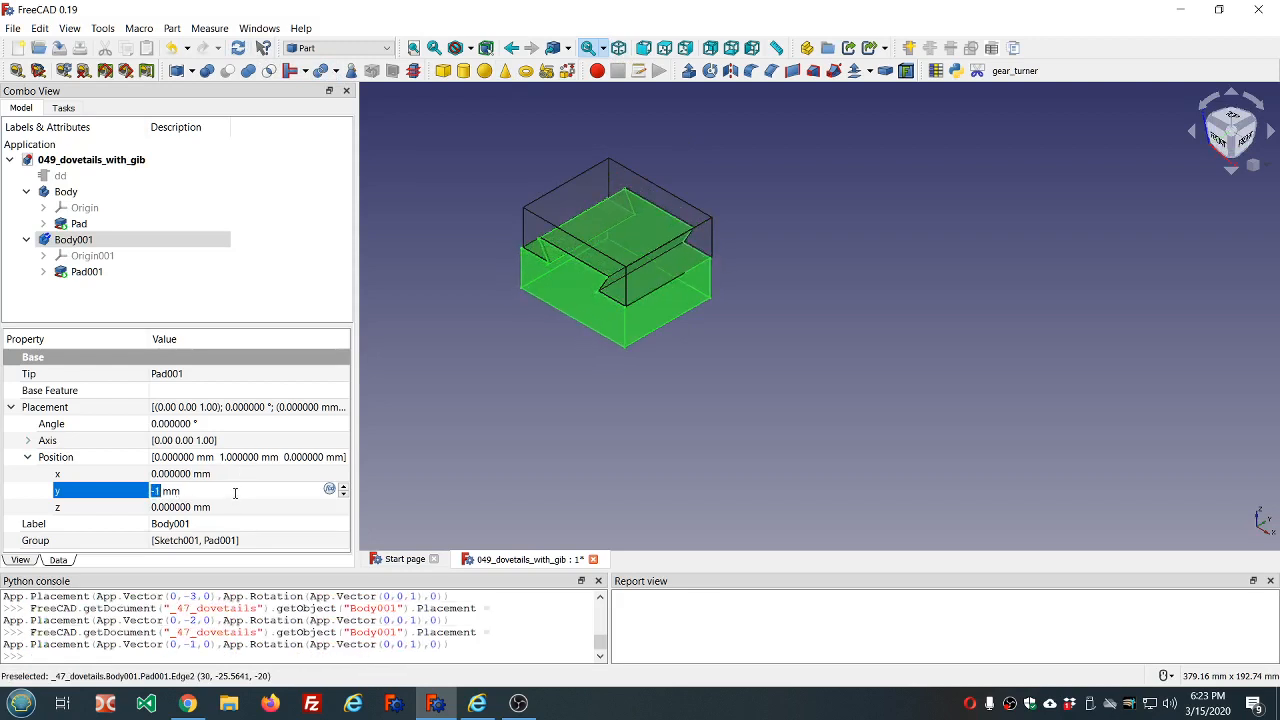
{"action": "scroll", "coordinate": [235, 492], "scroll_direction": "up", "scroll_amount": 1}
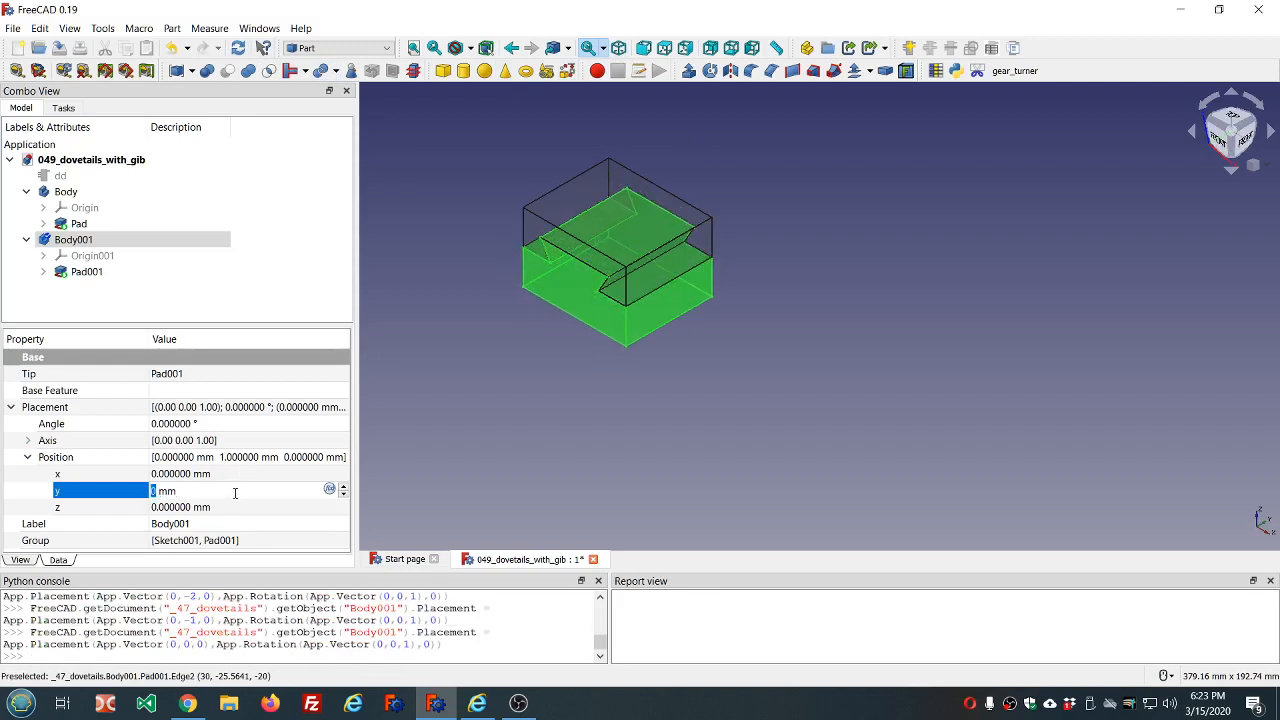
{"action": "left_click", "coordinate": [422, 175]}
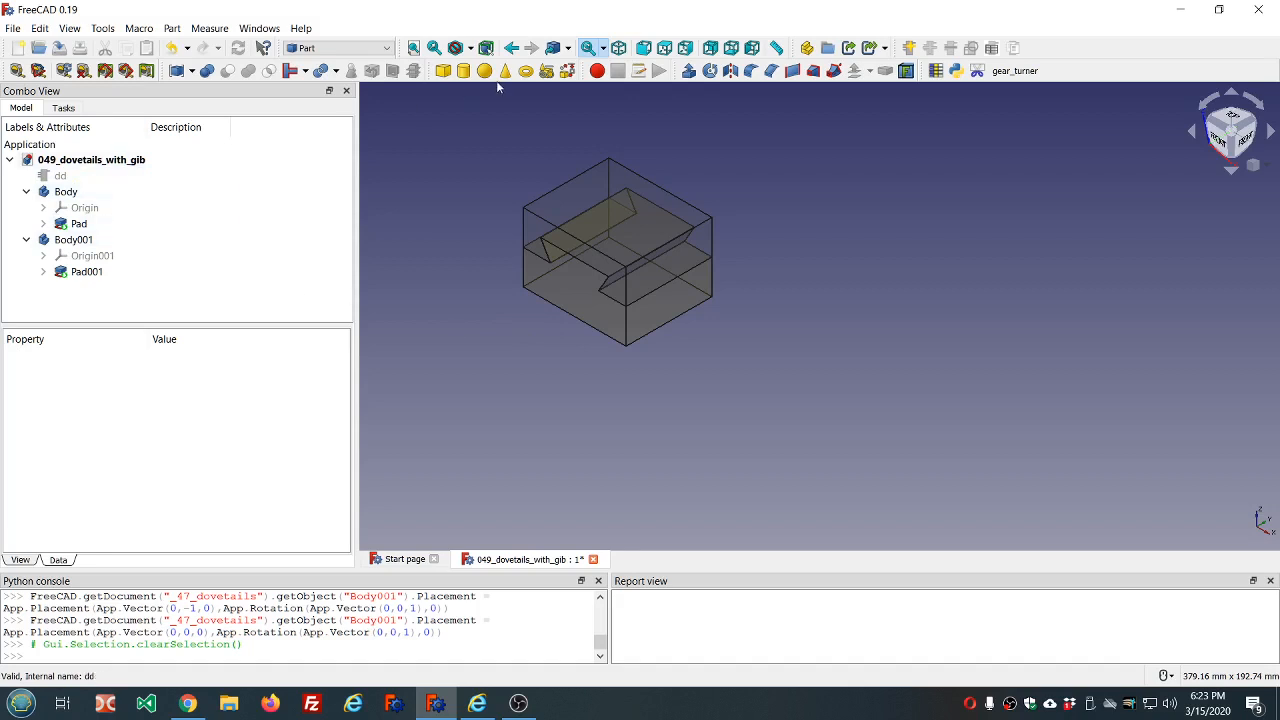
Step: Examine the angled mating faces between the female and male dovetail parts from the front and at an angle
{"action": "left_click", "coordinate": [643, 48]}
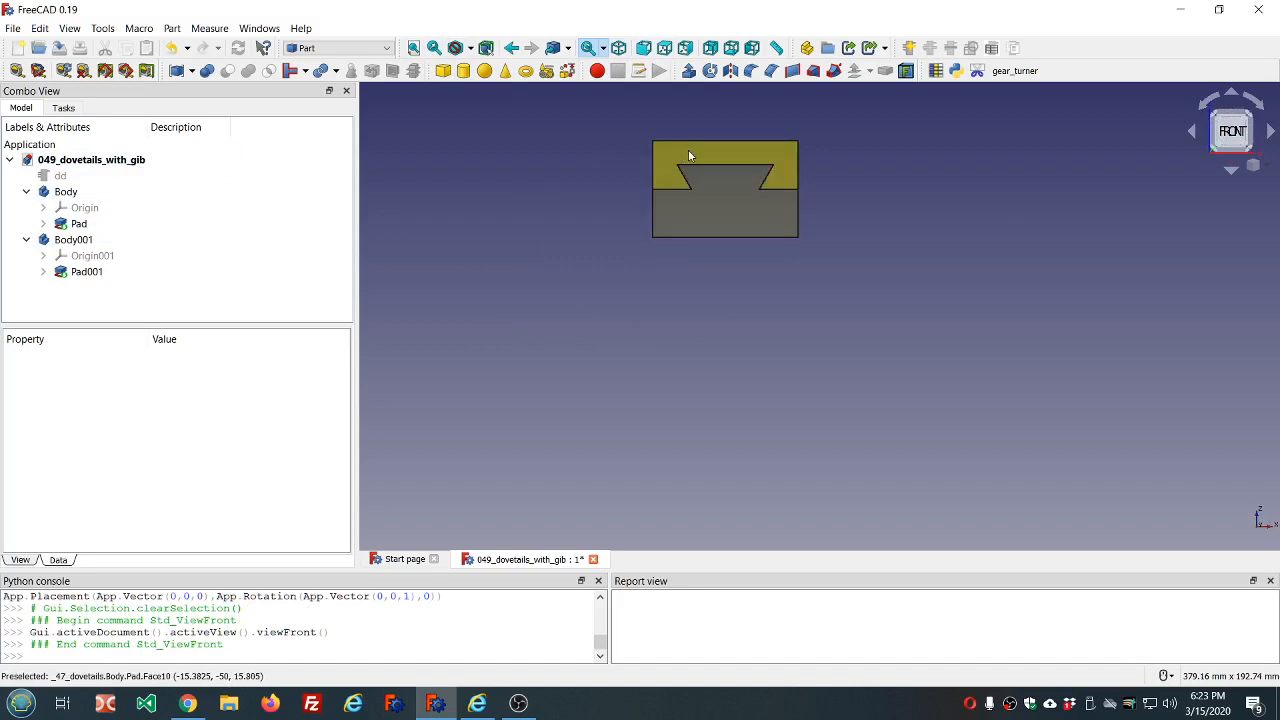
{"action": "scroll", "coordinate": [689, 155], "scroll_direction": "up", "scroll_amount": 5}
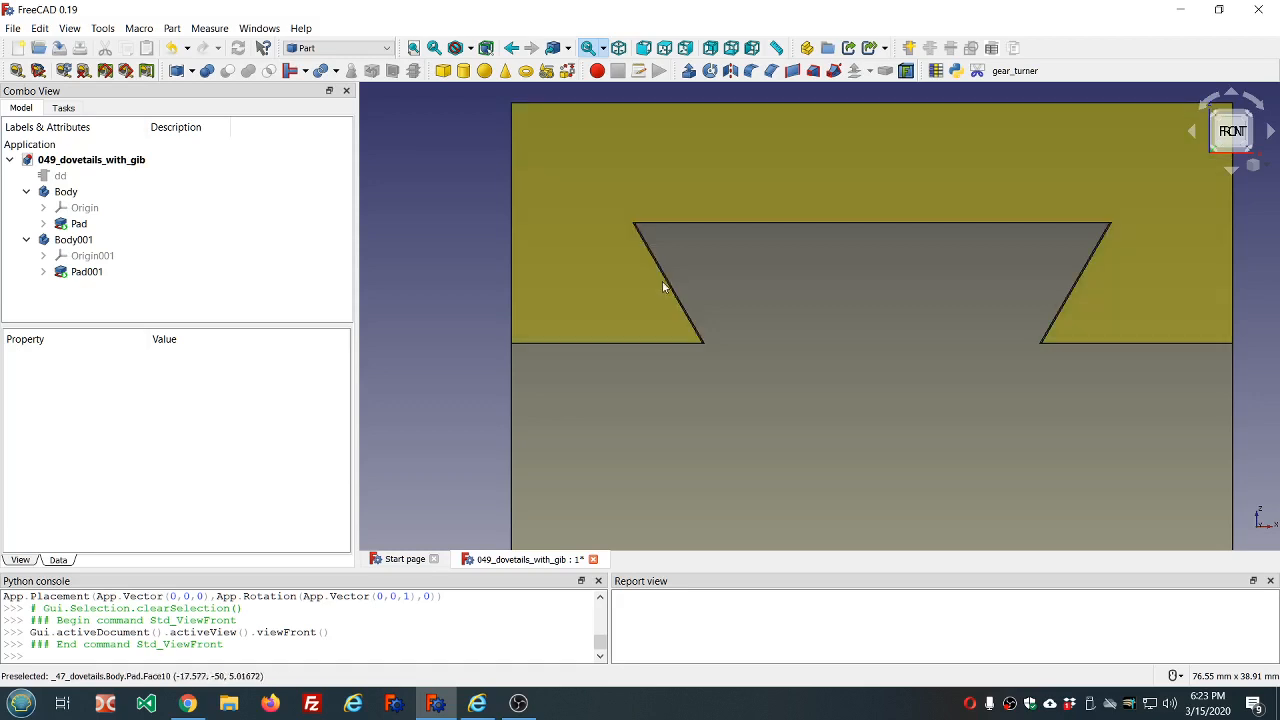
{"action": "left_click", "coordinate": [628, 274]}
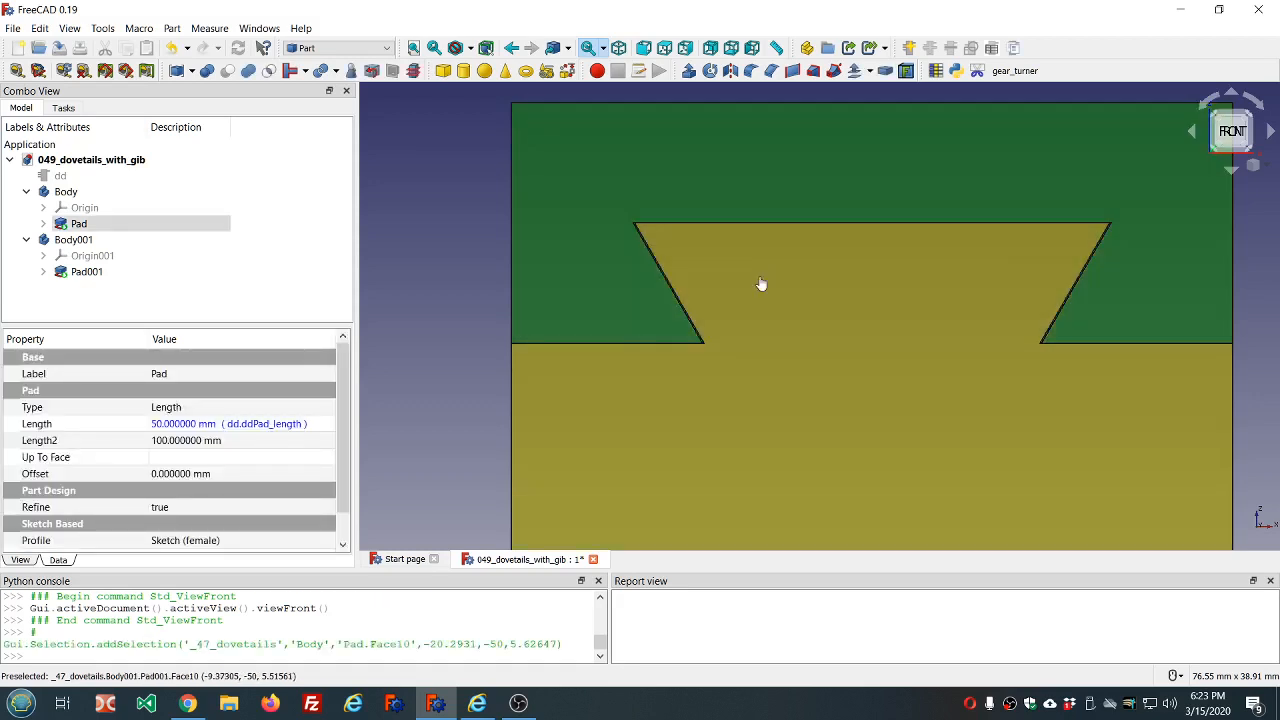
{"action": "left_click", "coordinate": [745, 282]}
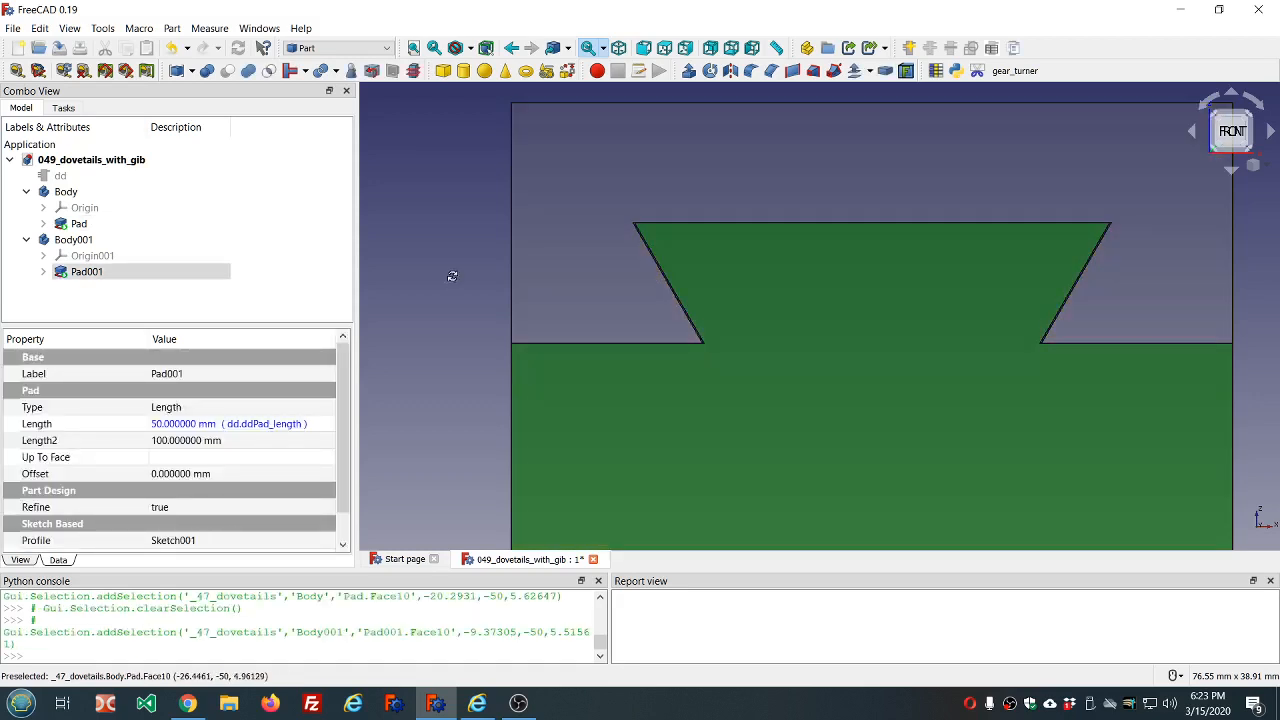
{"action": "middle_click_drag", "start_coordinate": [451, 277], "coordinate": [519, 284]}
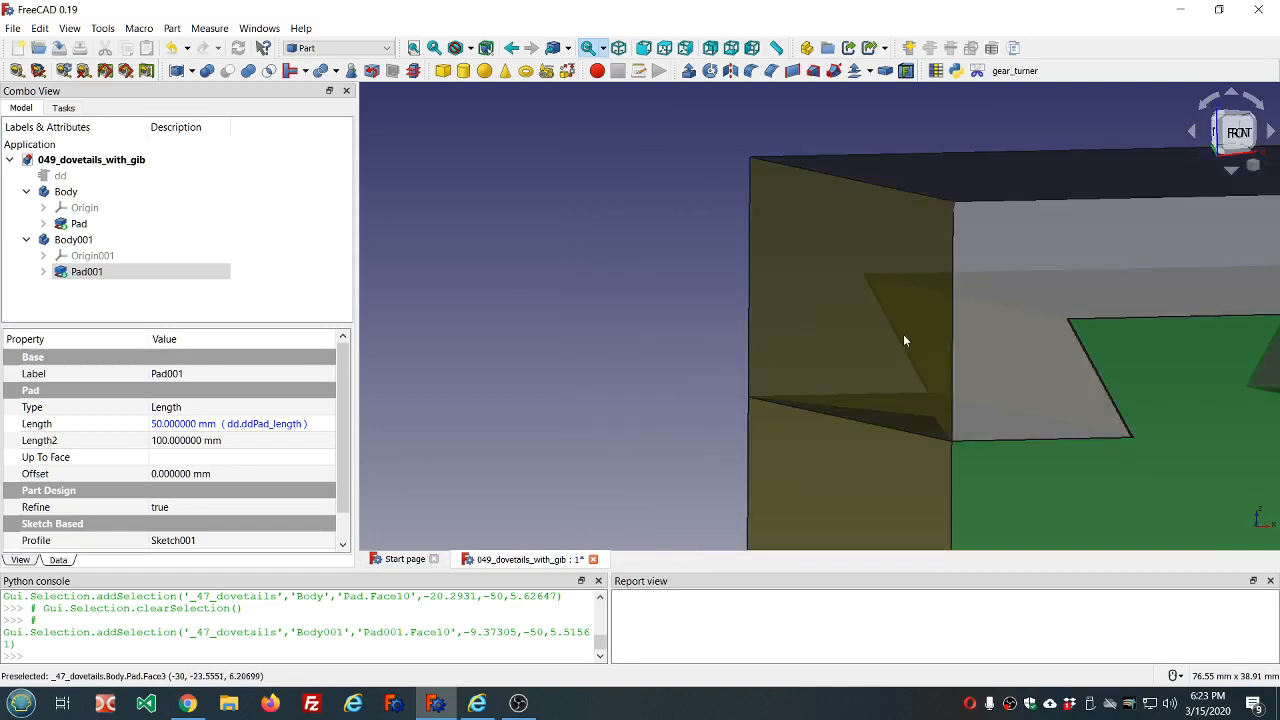
{"action": "middle_click_drag", "start_coordinate": [1014, 390], "coordinate": [971, 382]}
{"action": "scroll", "coordinate": [968, 384], "scroll_direction": "up", "scroll_amount": 2}
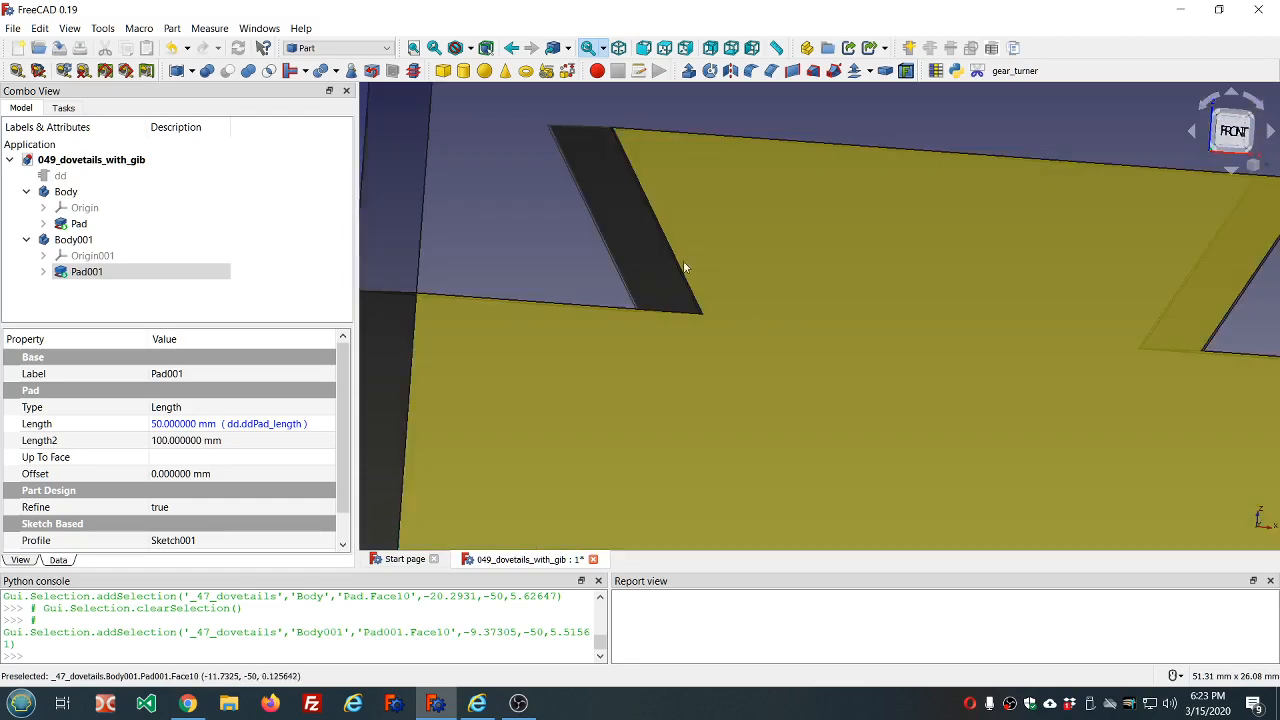
{"action": "scroll", "coordinate": [667, 258], "scroll_direction": "down", "scroll_amount": 4}
{"action": "middle_click_drag", "start_coordinate": [627, 232], "coordinate": [614, 234]}
{"action": "scroll", "coordinate": [612, 233], "scroll_direction": "up", "scroll_amount": 2}
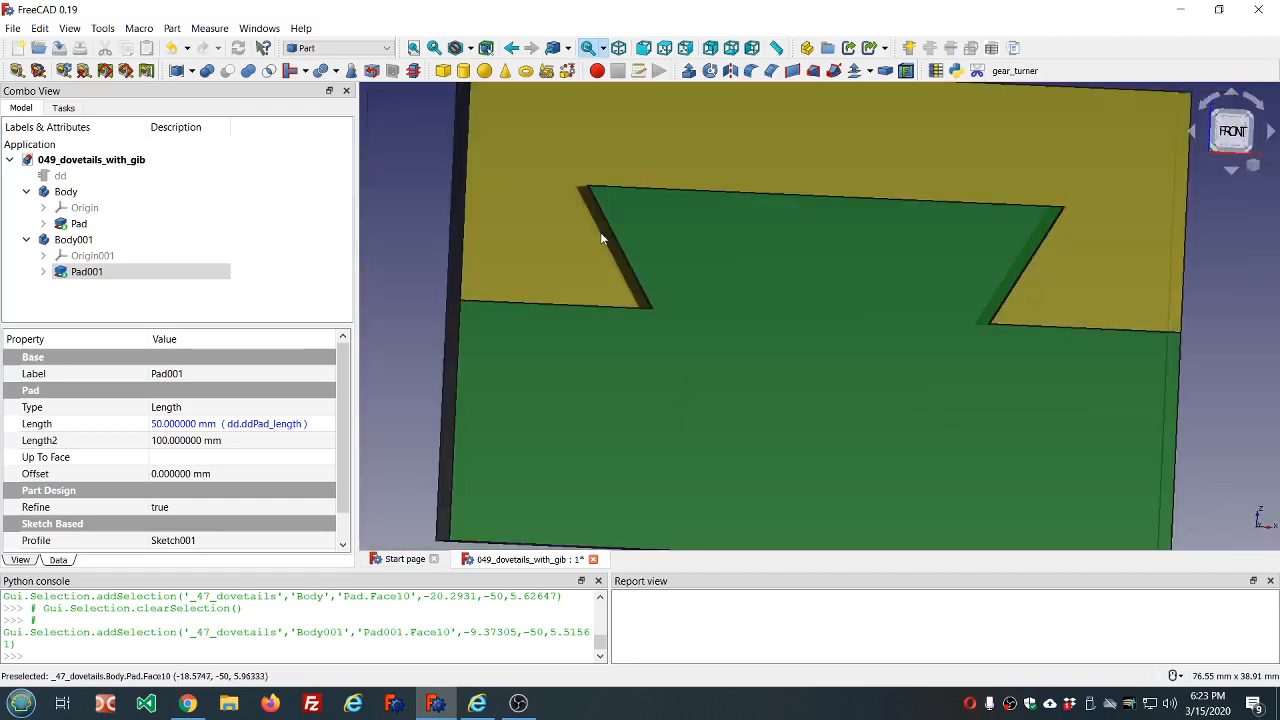
{"action": "scroll", "coordinate": [603, 232], "scroll_direction": "up", "scroll_amount": 2}
{"action": "double_click", "coordinate": [746, 254]}
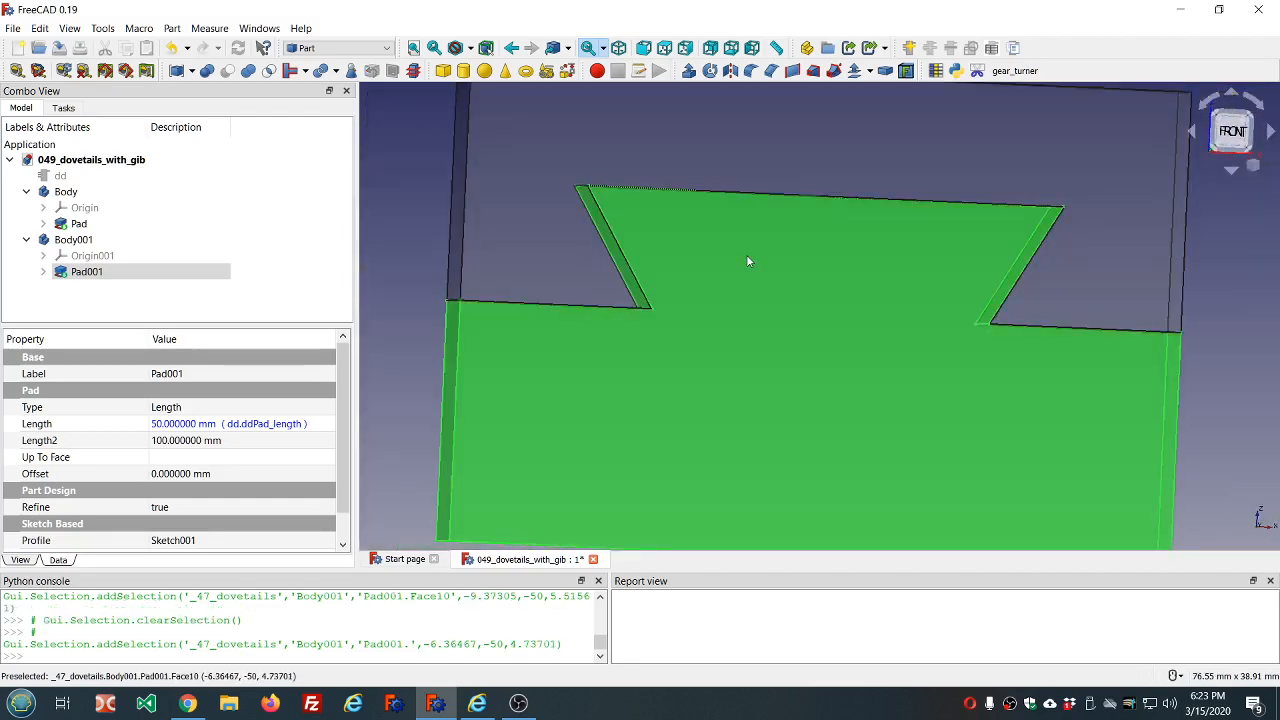
Step: Rotate Body001 back and forth by a degree or two about the Z axis and leave its angle at 0°
{"action": "scroll", "coordinate": [748, 260], "scroll_direction": "down", "scroll_amount": 2}
{"action": "middle_click_drag", "start_coordinate": [754, 260], "coordinate": [795, 255]}
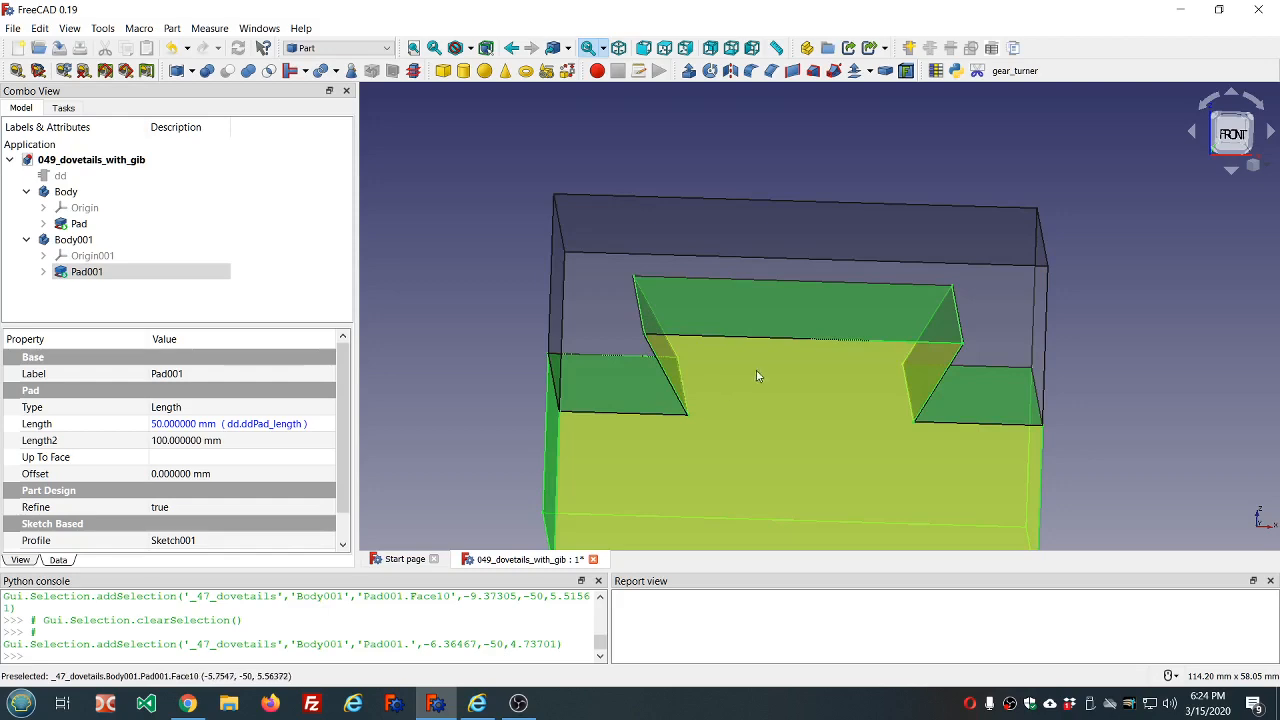
{"action": "middle_click_drag", "start_coordinate": [765, 380], "coordinate": [767, 391]}
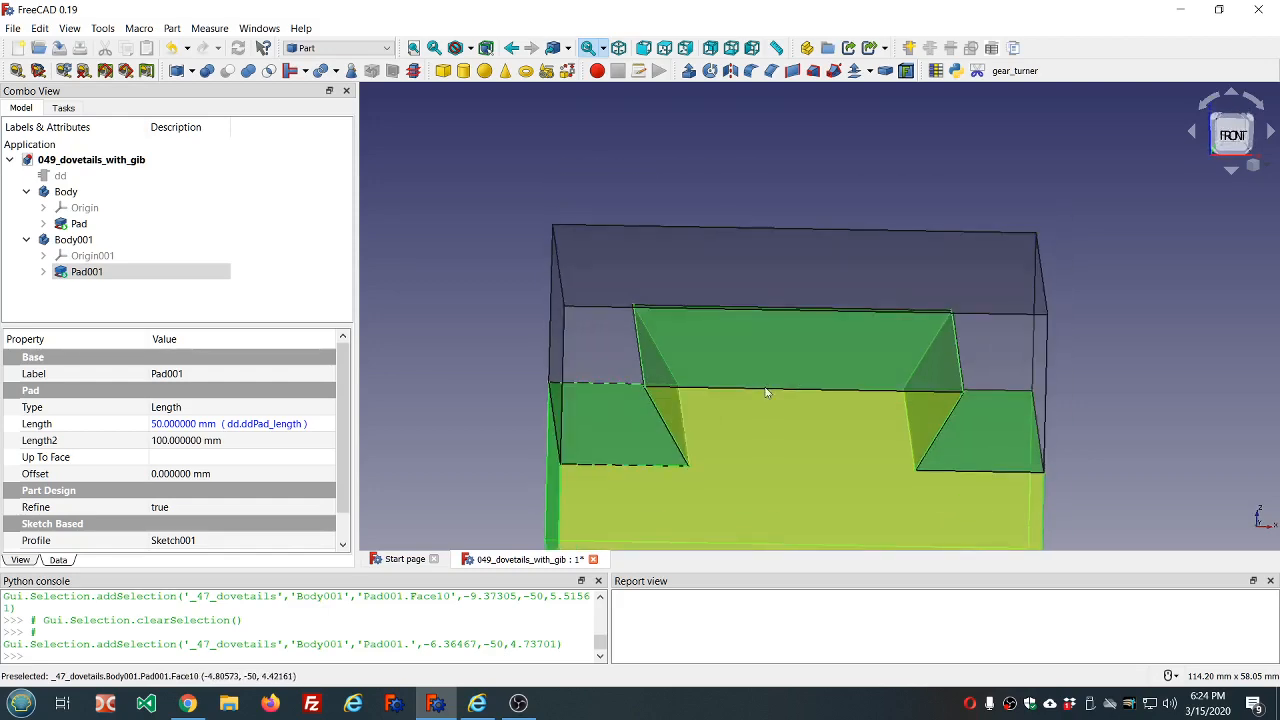
{"action": "scroll", "coordinate": [773, 405], "scroll_direction": "down", "scroll_amount": 4}
{"action": "scroll", "coordinate": [773, 405], "scroll_direction": "up", "scroll_amount": 2}
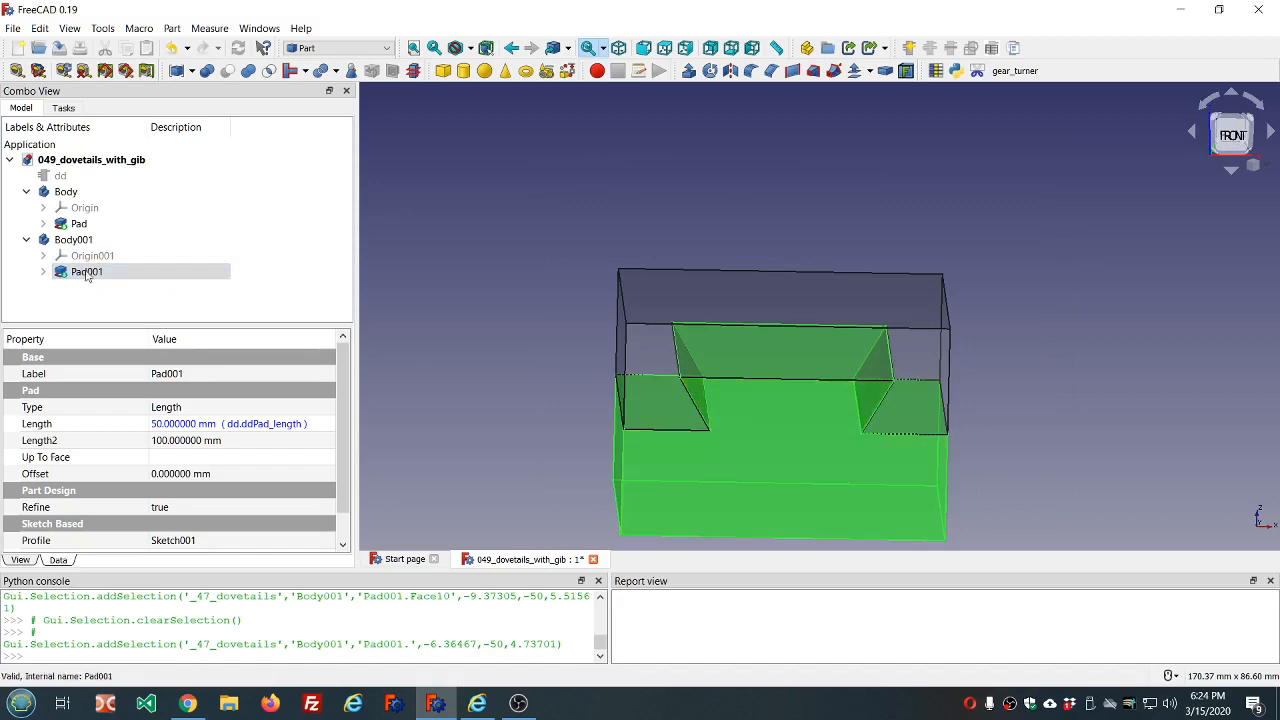
{"action": "left_click", "coordinate": [84, 243]}
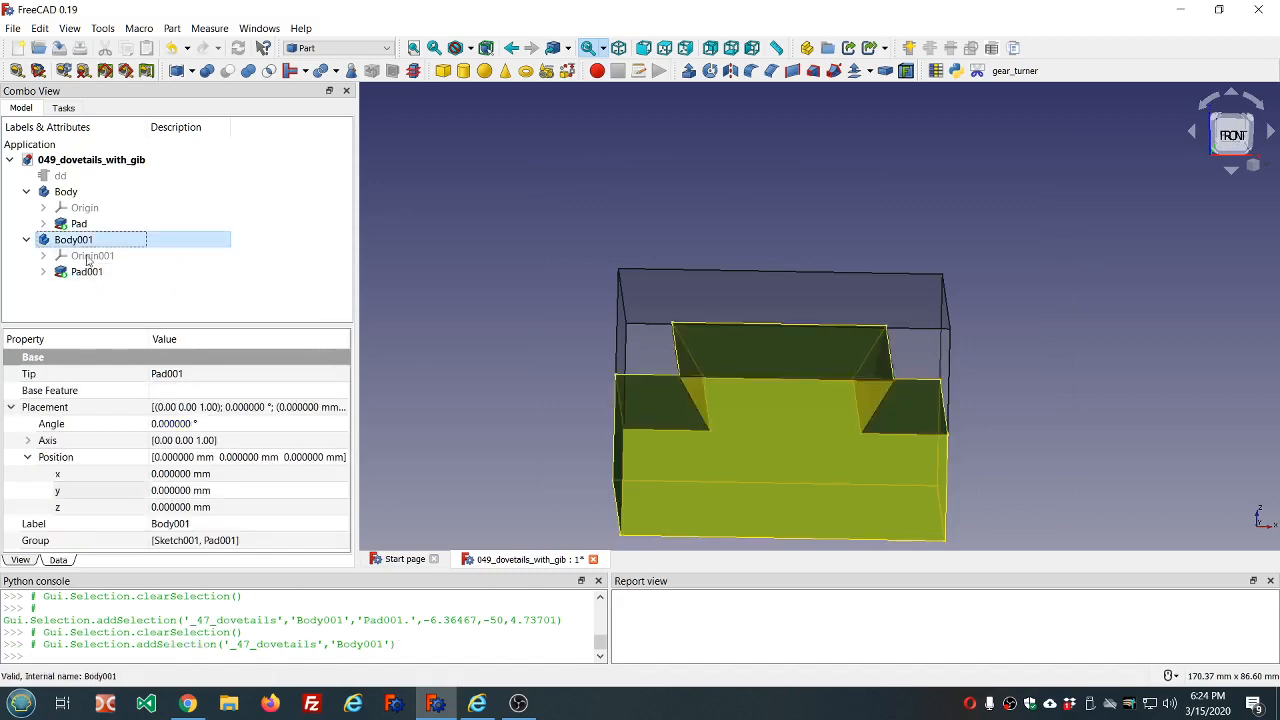
{"action": "left_click", "coordinate": [229, 427]}
{"action": "scroll", "coordinate": [229, 427], "scroll_direction": "up", "scroll_amount": 2}
{"action": "scroll", "coordinate": [229, 427], "scroll_direction": "down", "scroll_amount": 5}
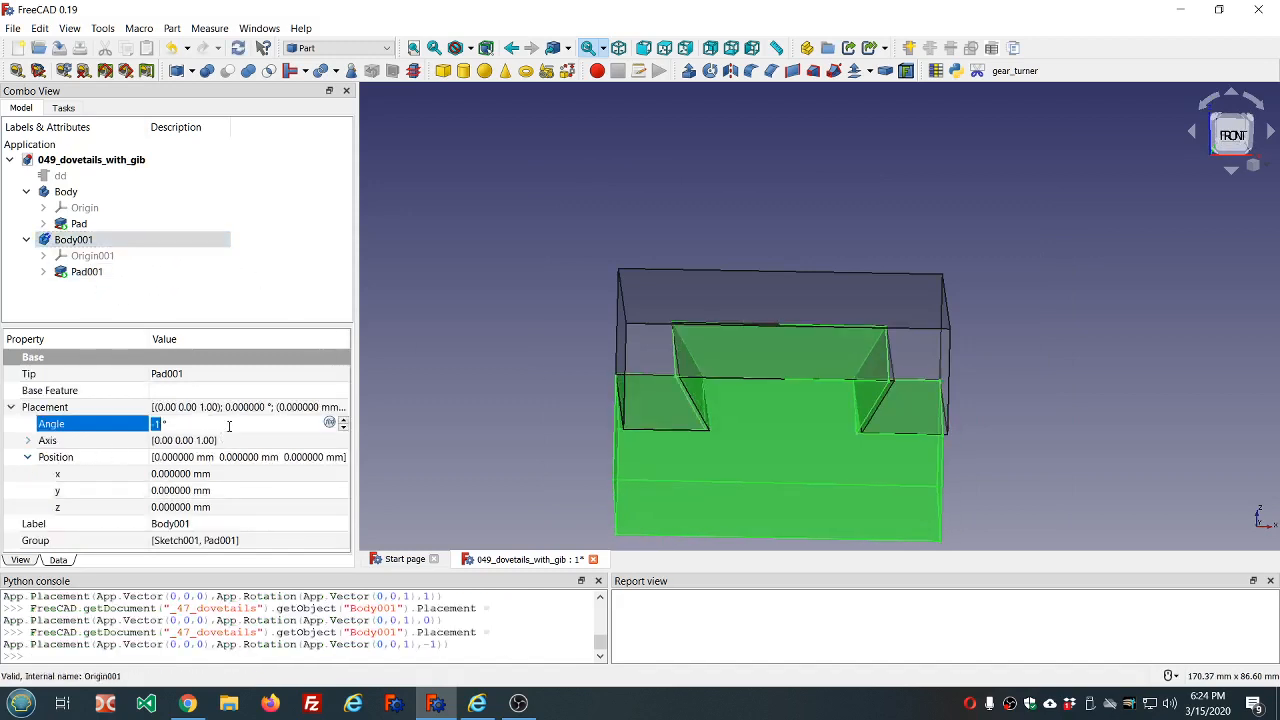
{"action": "scroll", "coordinate": [229, 427], "scroll_direction": "up", "scroll_amount": 2}
{"action": "scroll", "coordinate": [229, 427], "scroll_direction": "up", "scroll_amount": 3}
{"action": "scroll", "coordinate": [229, 427], "scroll_direction": "down", "scroll_amount": 3}
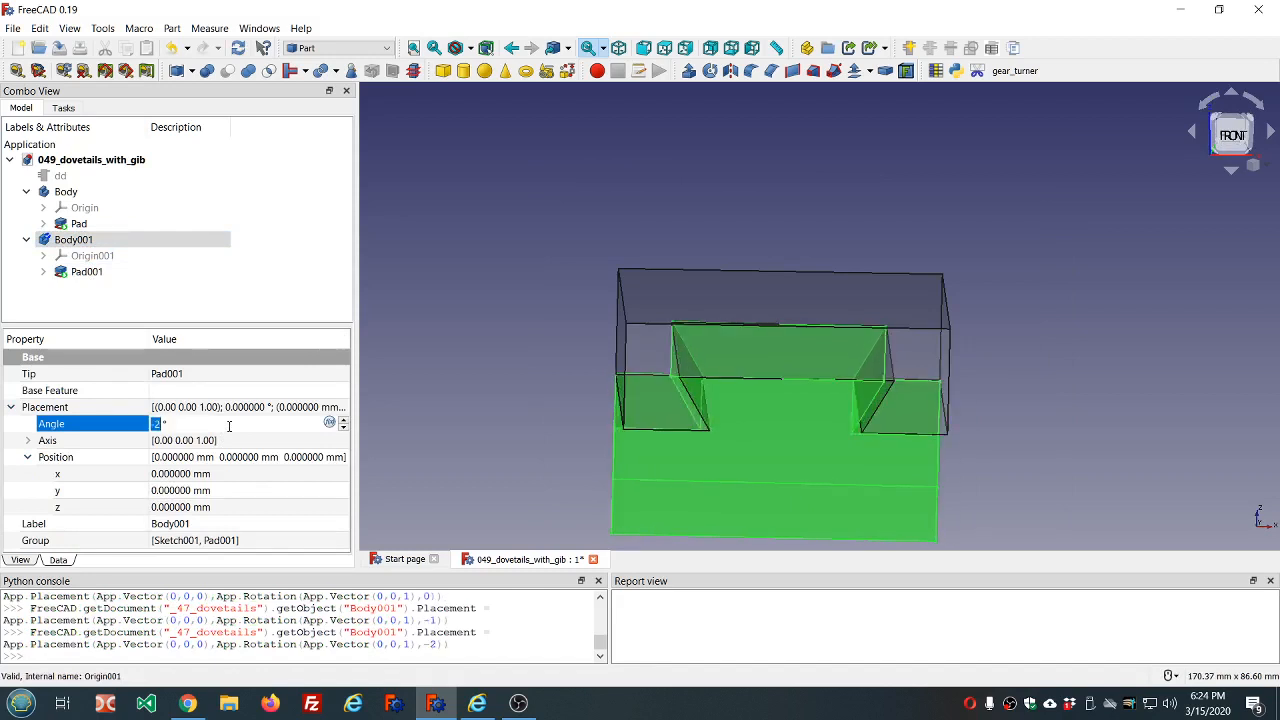
{"action": "scroll", "coordinate": [229, 427], "scroll_direction": "up", "scroll_amount": 1}
{"action": "scroll", "coordinate": [229, 427], "scroll_direction": "up", "scroll_amount": 1}
{"action": "scroll", "coordinate": [229, 427], "scroll_direction": "down", "scroll_amount": 1}
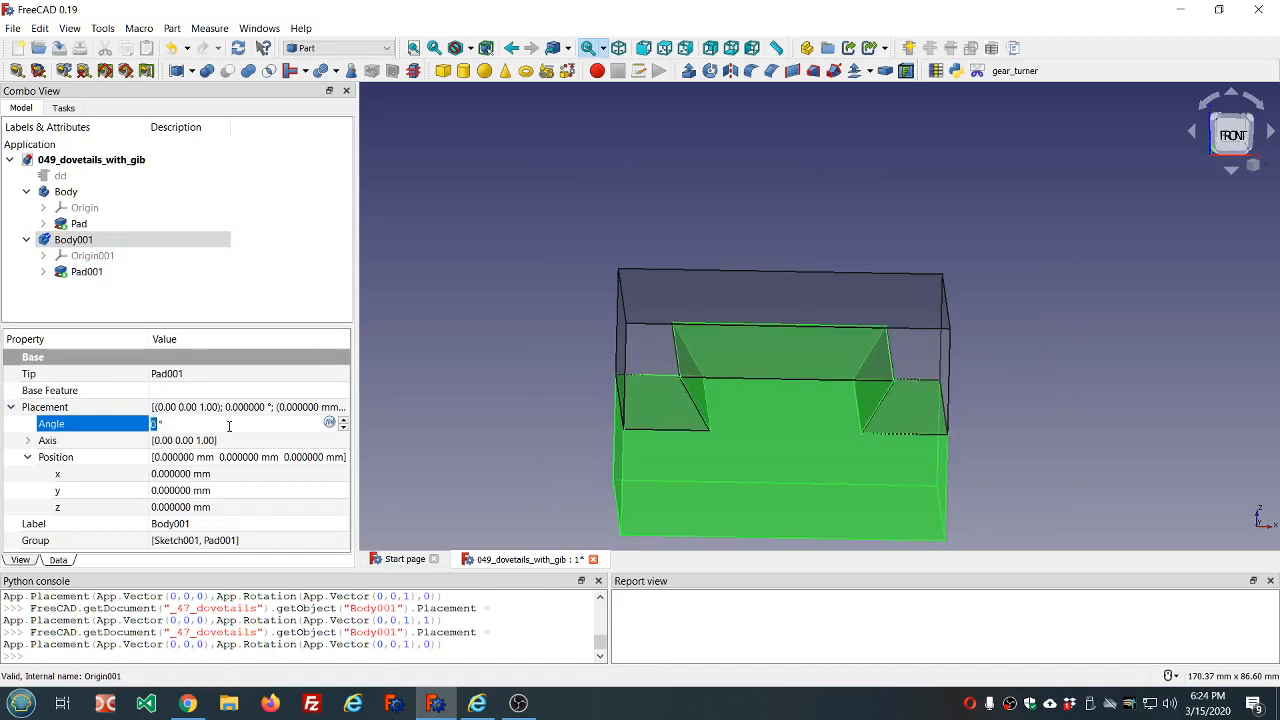
{"action": "scroll", "coordinate": [229, 427], "scroll_direction": "up", "scroll_amount": 1}
{"action": "scroll", "coordinate": [229, 427], "scroll_direction": "down", "scroll_amount": 1}
Step: Examine the clearance between the male and female dovetails along the angled faces, from the front and slightly tilted
{"action": "middle_click_drag", "start_coordinate": [782, 414], "coordinate": [779, 401]}
{"action": "scroll", "coordinate": [657, 284], "scroll_direction": "up", "scroll_amount": 5}
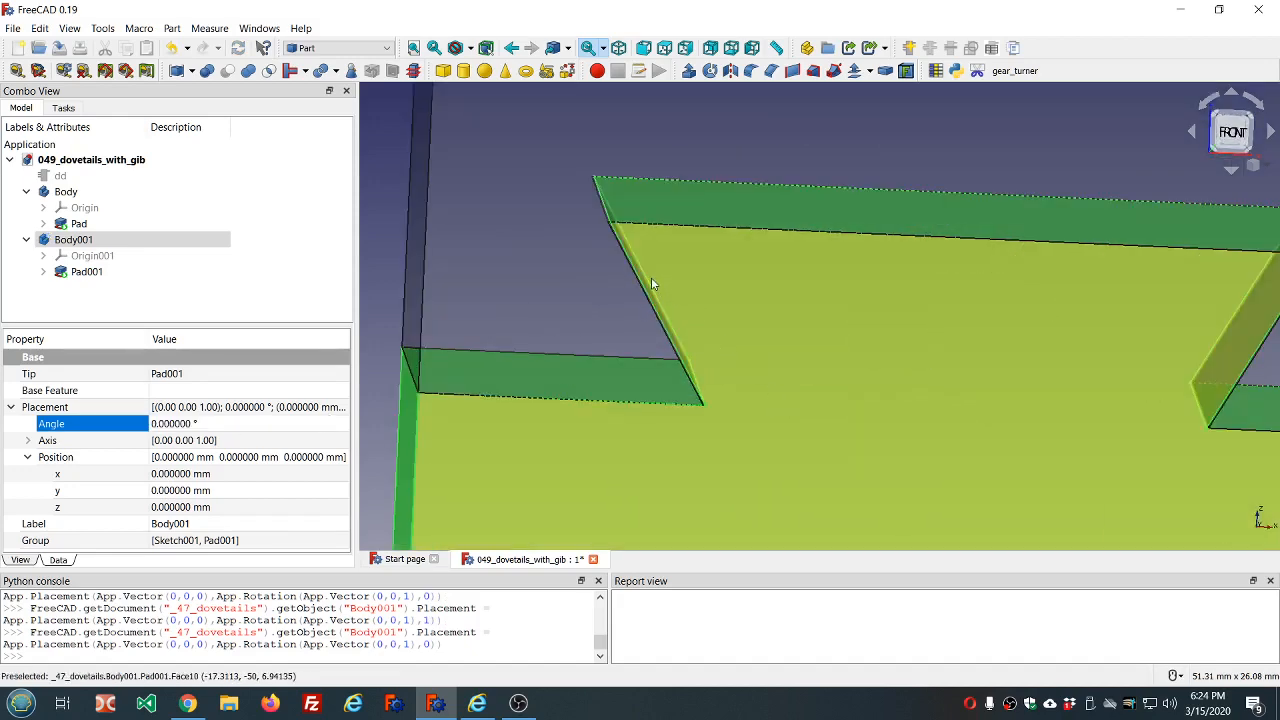
{"action": "middle_click_drag", "start_coordinate": [652, 272], "coordinate": [652, 273]}
{"action": "scroll", "coordinate": [653, 272], "scroll_direction": "down", "scroll_amount": 3}
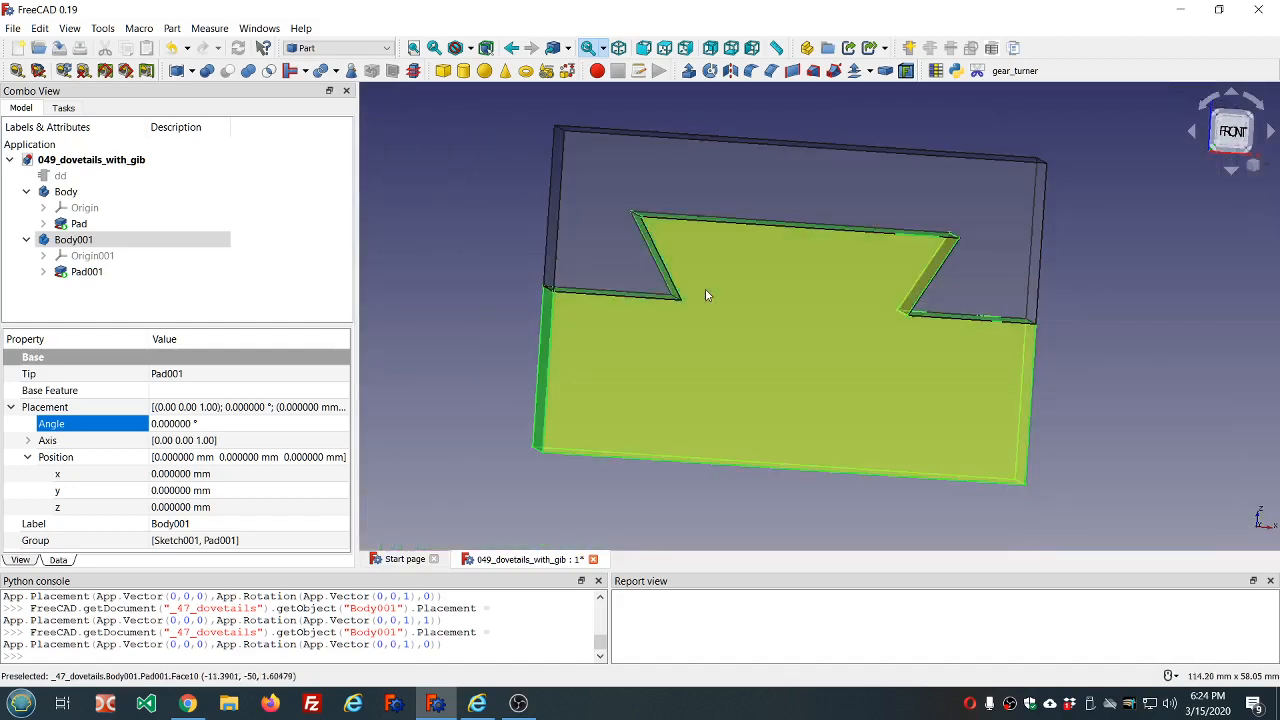
{"action": "middle_click_drag", "start_coordinate": [814, 115], "coordinate": [803, 124]}
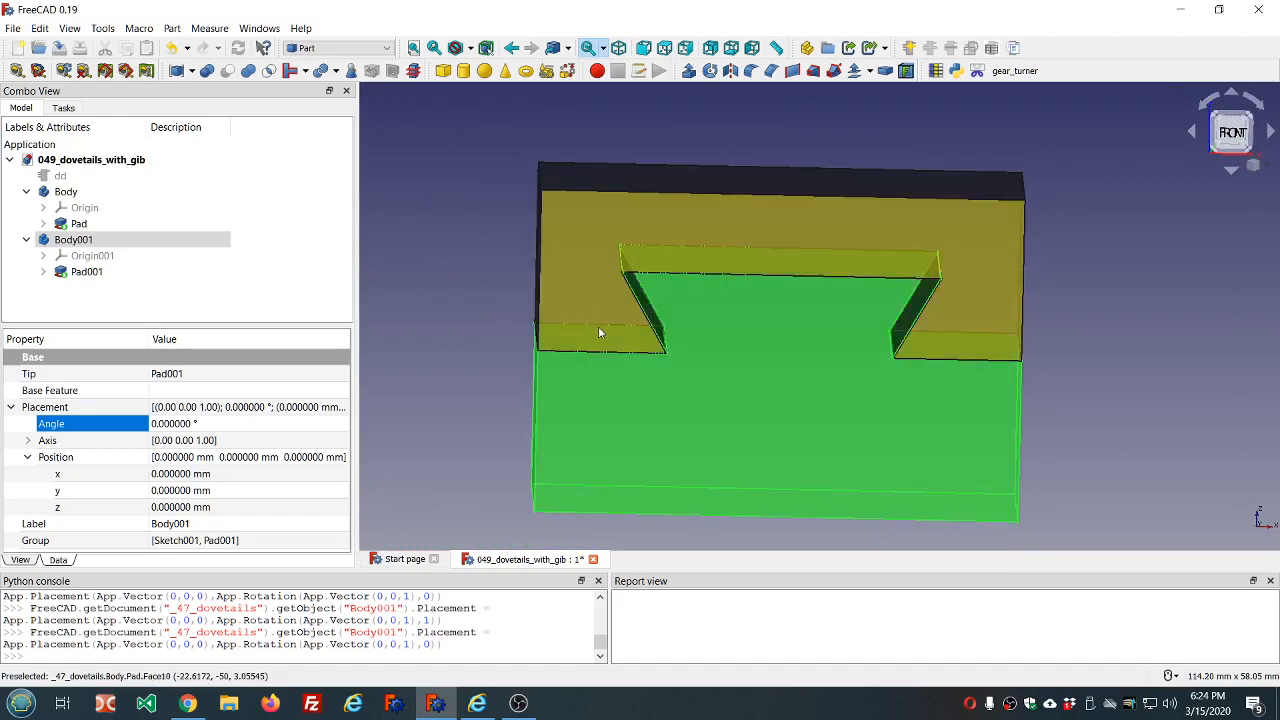
{"action": "scroll", "coordinate": [598, 332], "scroll_direction": "down", "scroll_amount": 2}
{"action": "scroll", "coordinate": [640, 351], "scroll_direction": "up", "scroll_amount": 5}
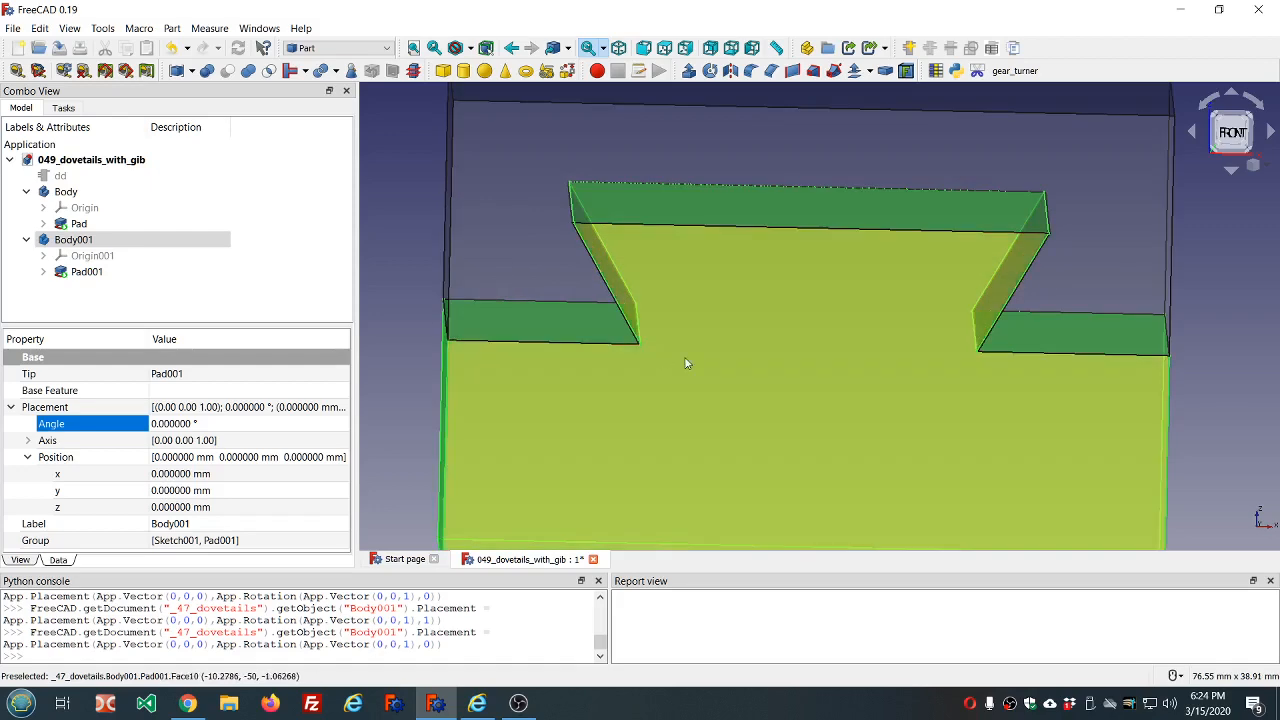
{"action": "scroll", "coordinate": [686, 363], "scroll_direction": "down", "scroll_amount": 6}
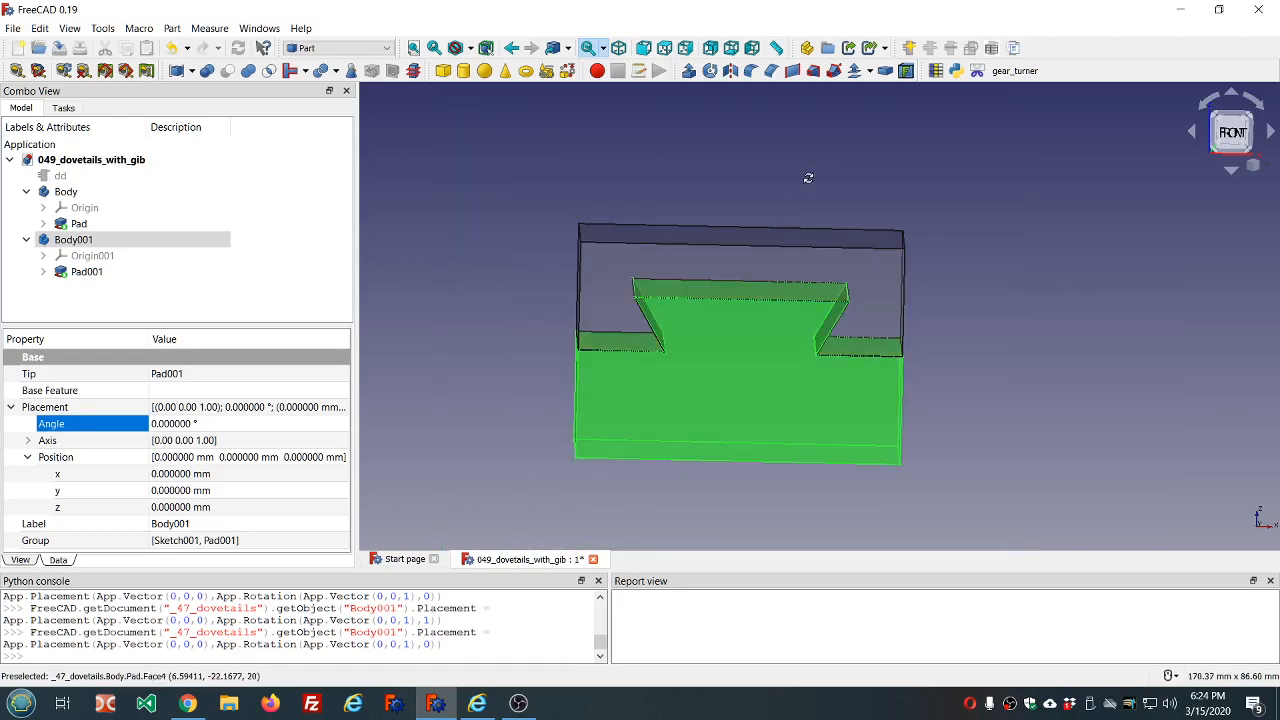
{"action": "middle_click_drag", "start_coordinate": [808, 178], "coordinate": [805, 172]}
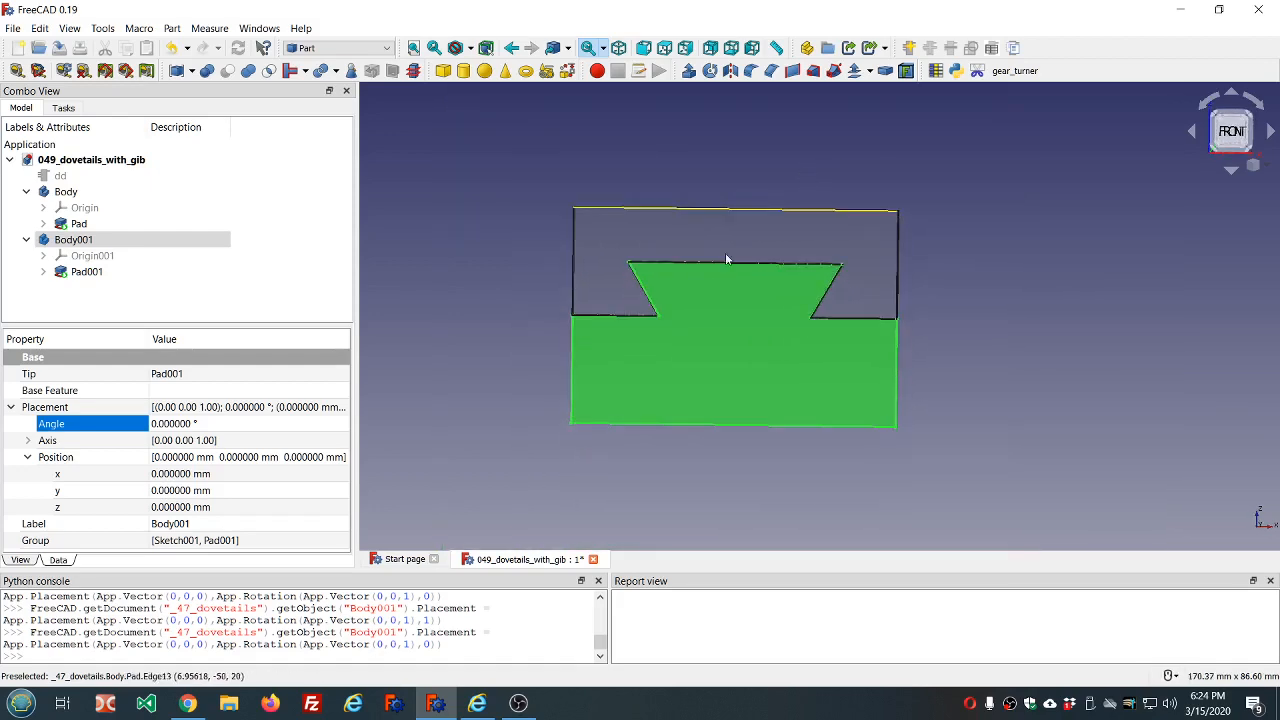
{"action": "scroll", "coordinate": [669, 294], "scroll_direction": "up", "scroll_amount": 2}
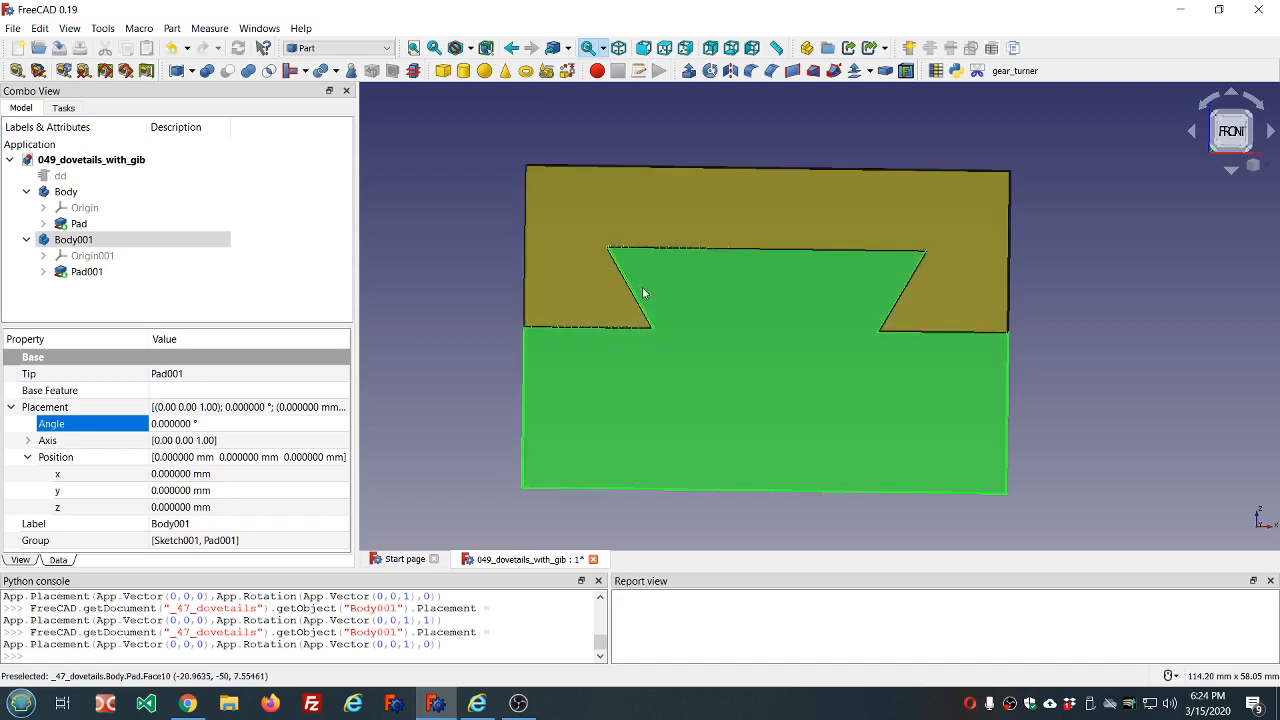
{"action": "scroll", "coordinate": [643, 293], "scroll_direction": "down", "scroll_amount": 2}
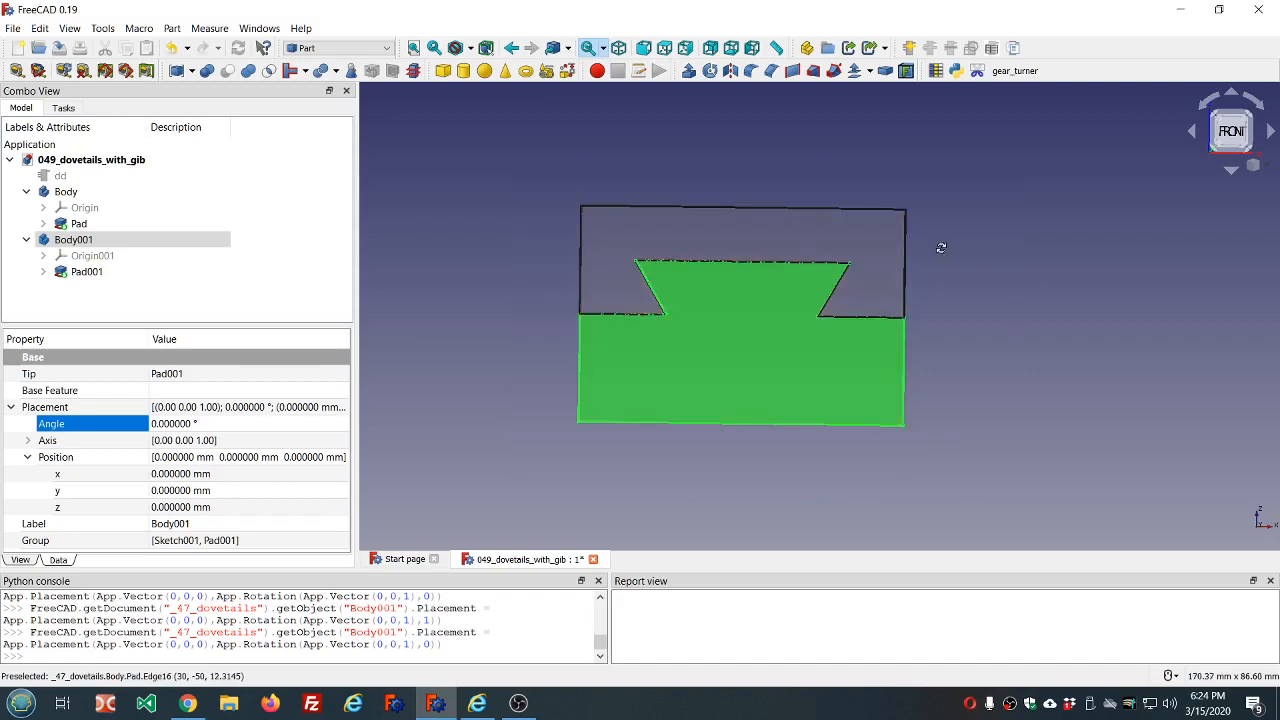
{"action": "key", "text": "1"}
{"action": "middle_click_drag", "start_coordinate": [807, 272], "coordinate": [808, 282]}
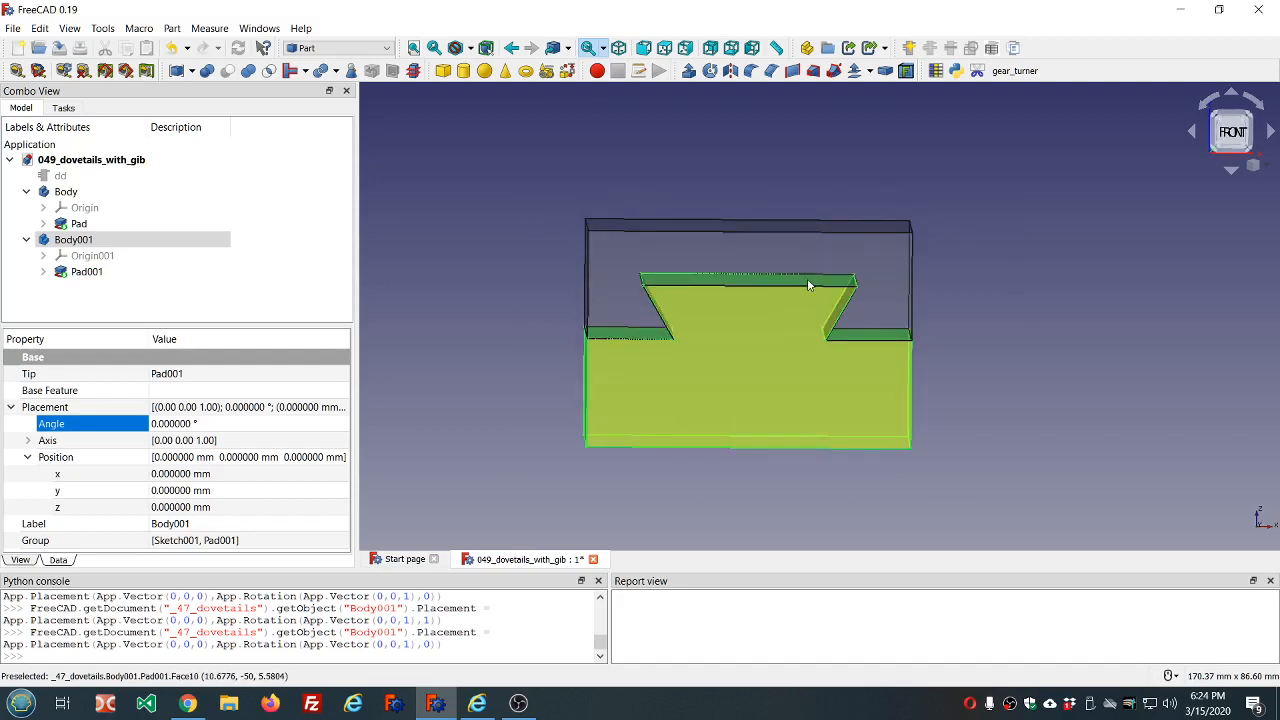
{"action": "scroll", "coordinate": [737, 349], "scroll_direction": "up", "scroll_amount": 4}
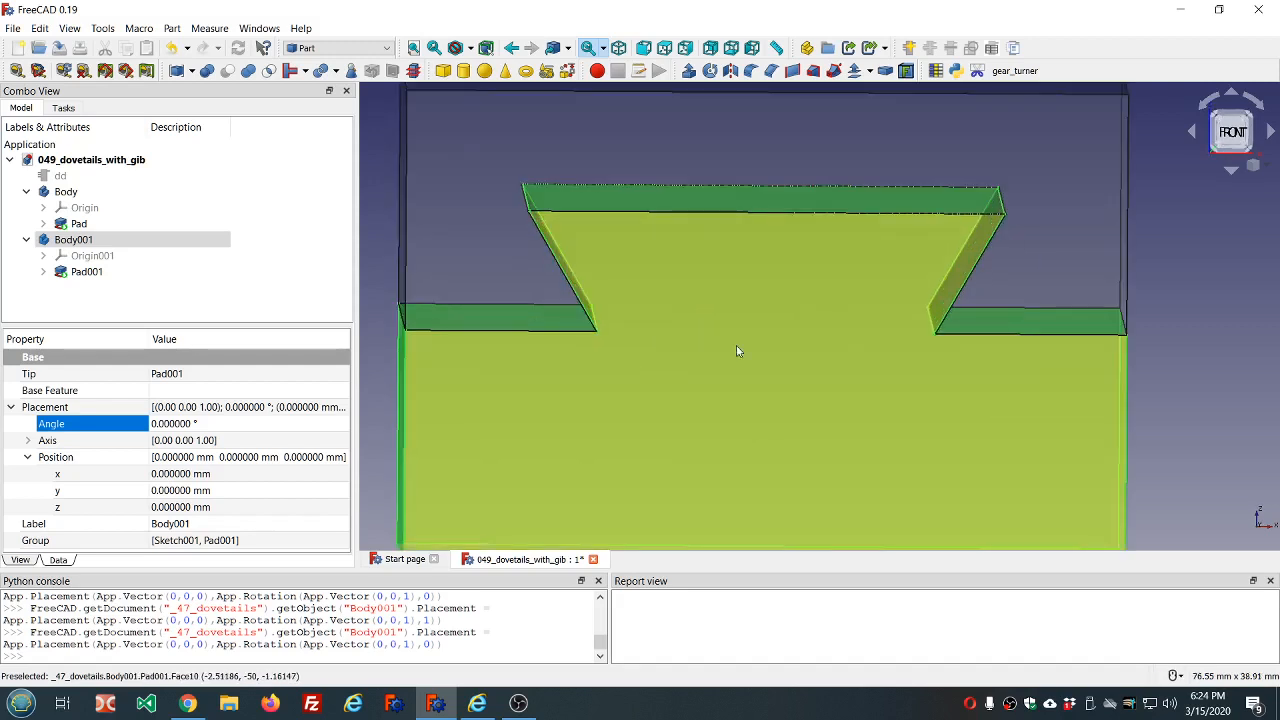
{"action": "scroll", "coordinate": [736, 346], "scroll_direction": "down", "scroll_amount": 2}
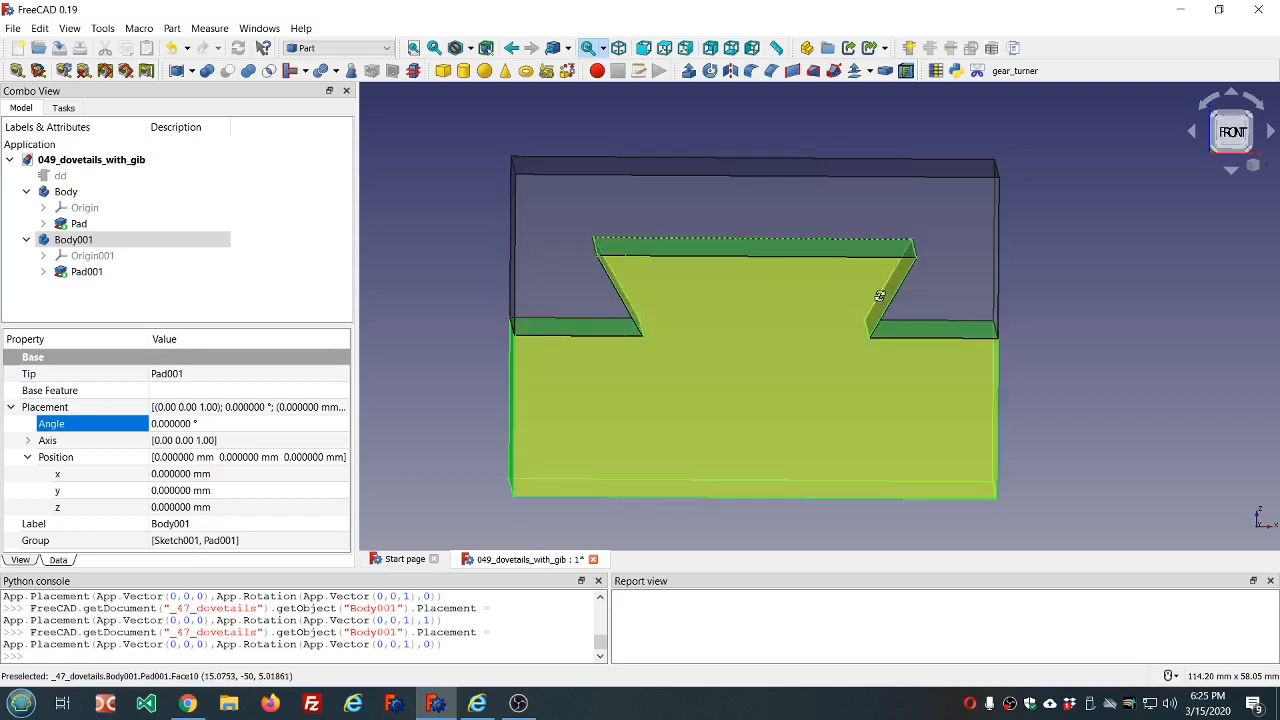
{"action": "middle_click_drag", "start_coordinate": [880, 296], "coordinate": [818, 283]}
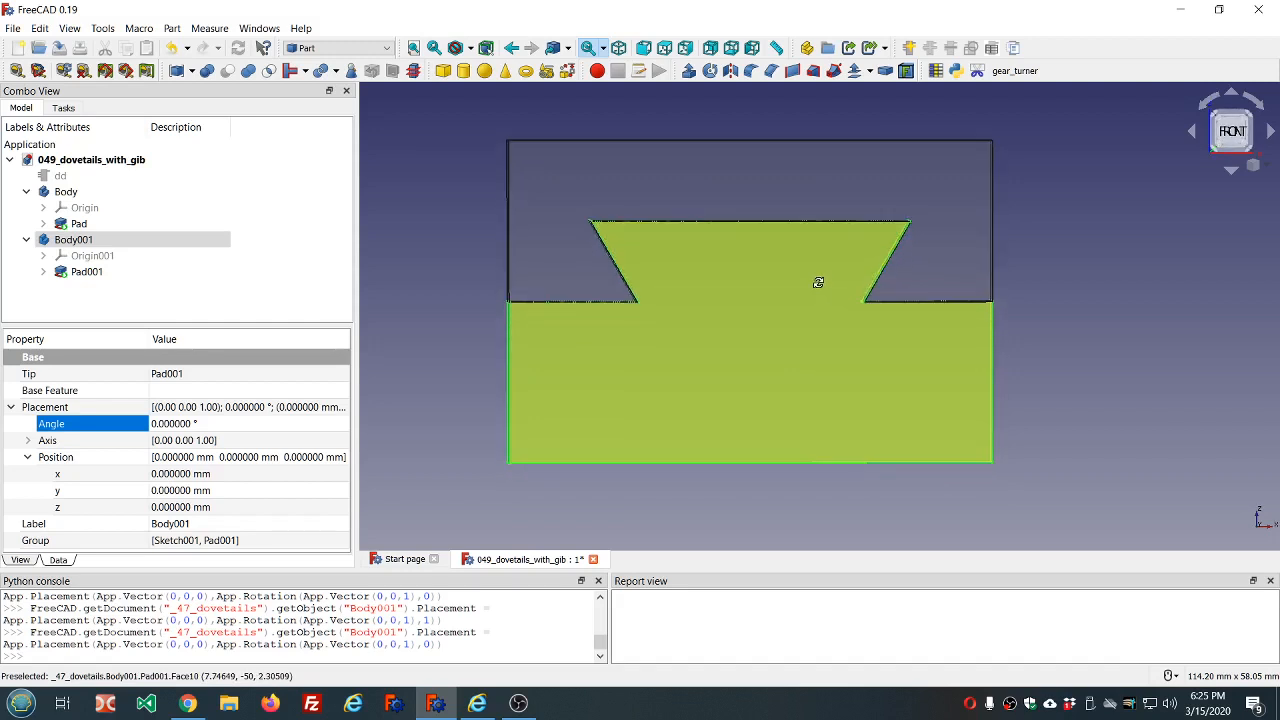
{"action": "scroll", "coordinate": [725, 265], "scroll_direction": "up", "scroll_amount": 1}
{"action": "scroll", "coordinate": [664, 276], "scroll_direction": "down", "scroll_amount": 1}
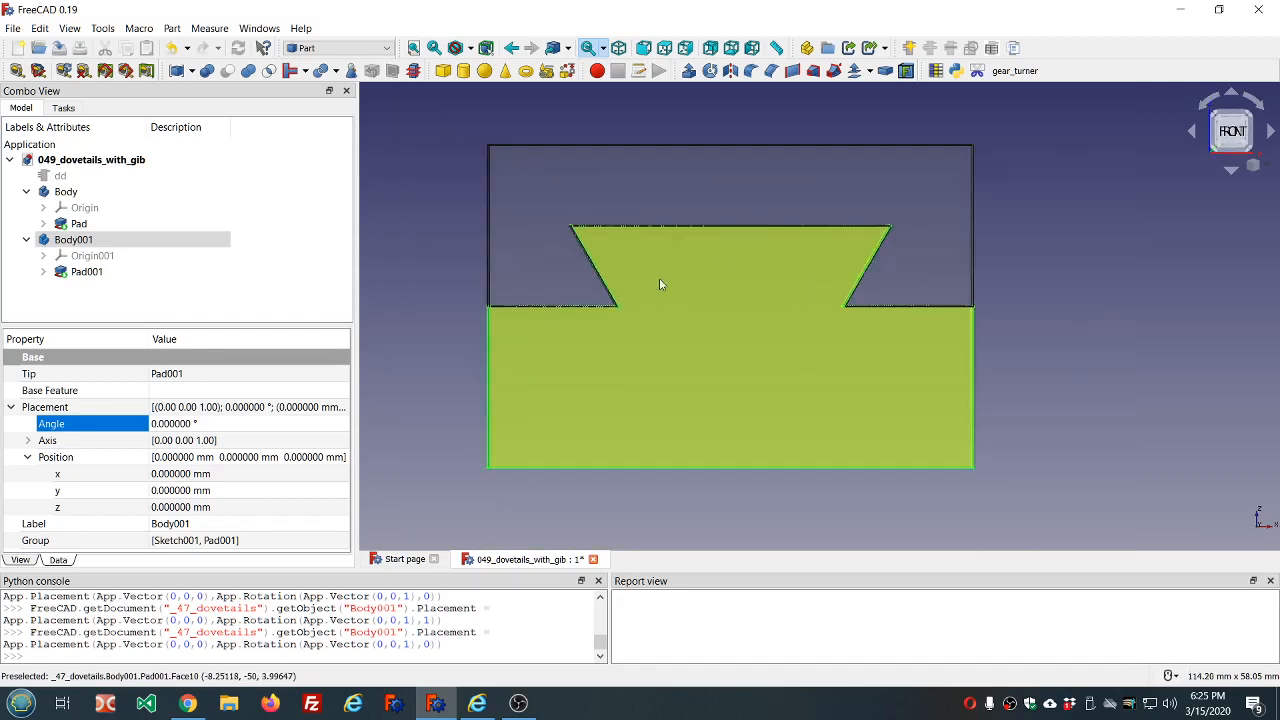
{"action": "scroll", "coordinate": [573, 277], "scroll_direction": "up", "scroll_amount": 2}
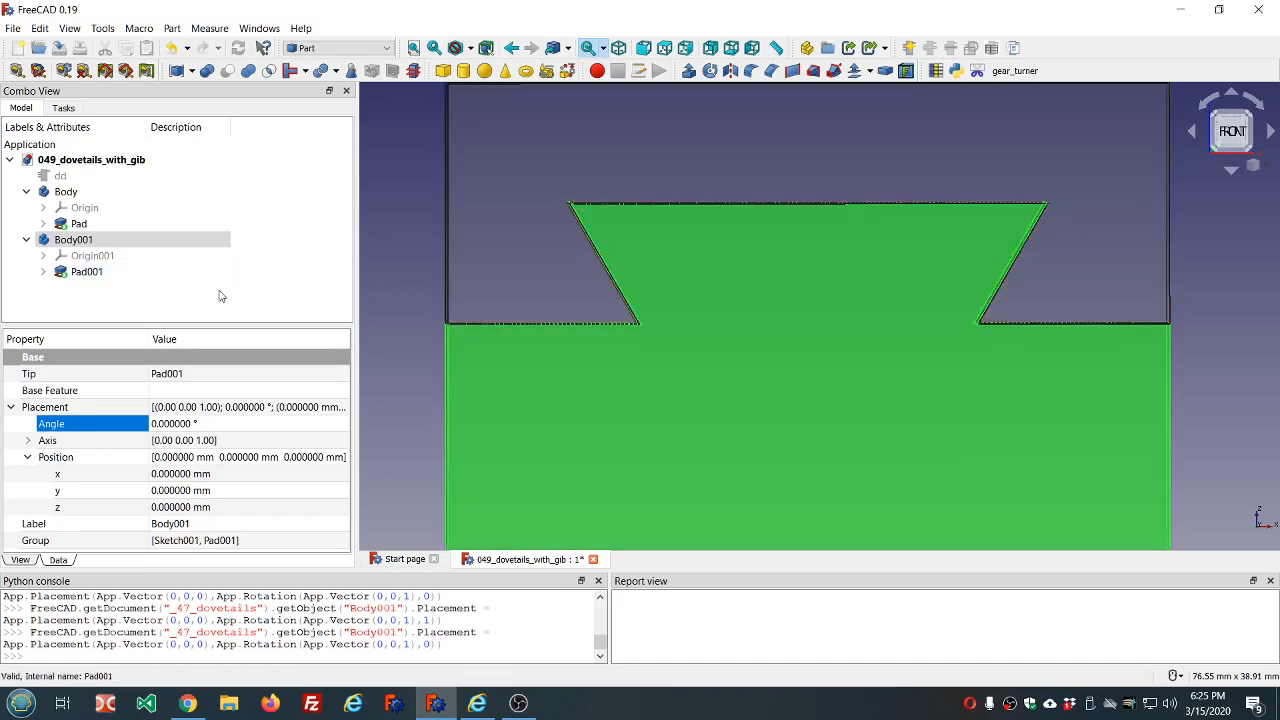
Step: Highlight the front face of the male dovetail and then the female dovetail to compare the two parts
{"action": "left_click", "coordinate": [220, 296]}
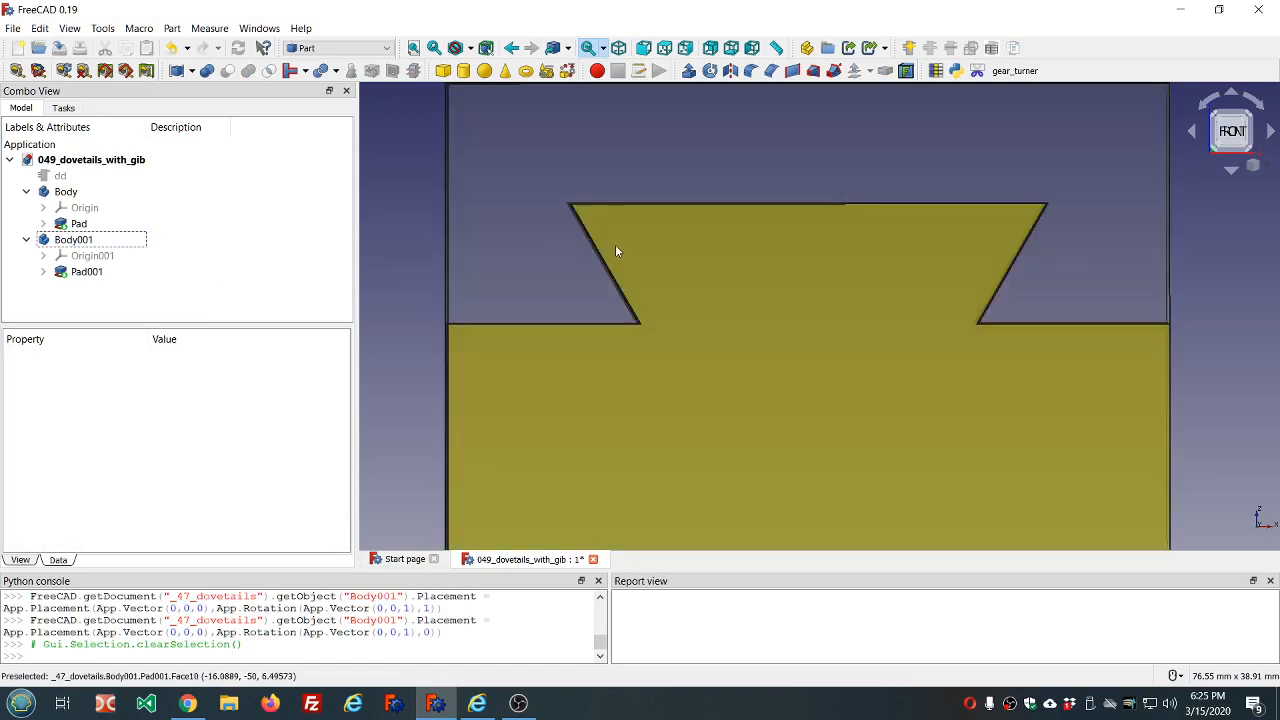
{"action": "left_click", "coordinate": [615, 245]}
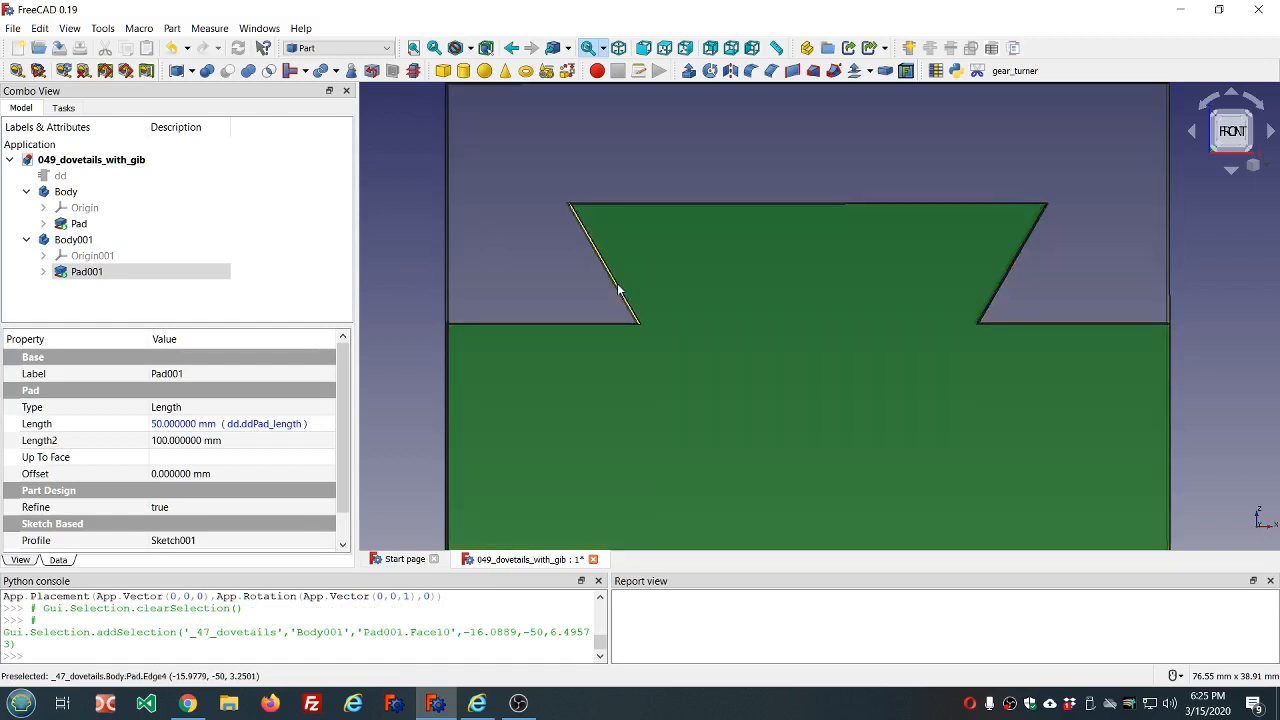
{"action": "left_click", "coordinate": [578, 285]}
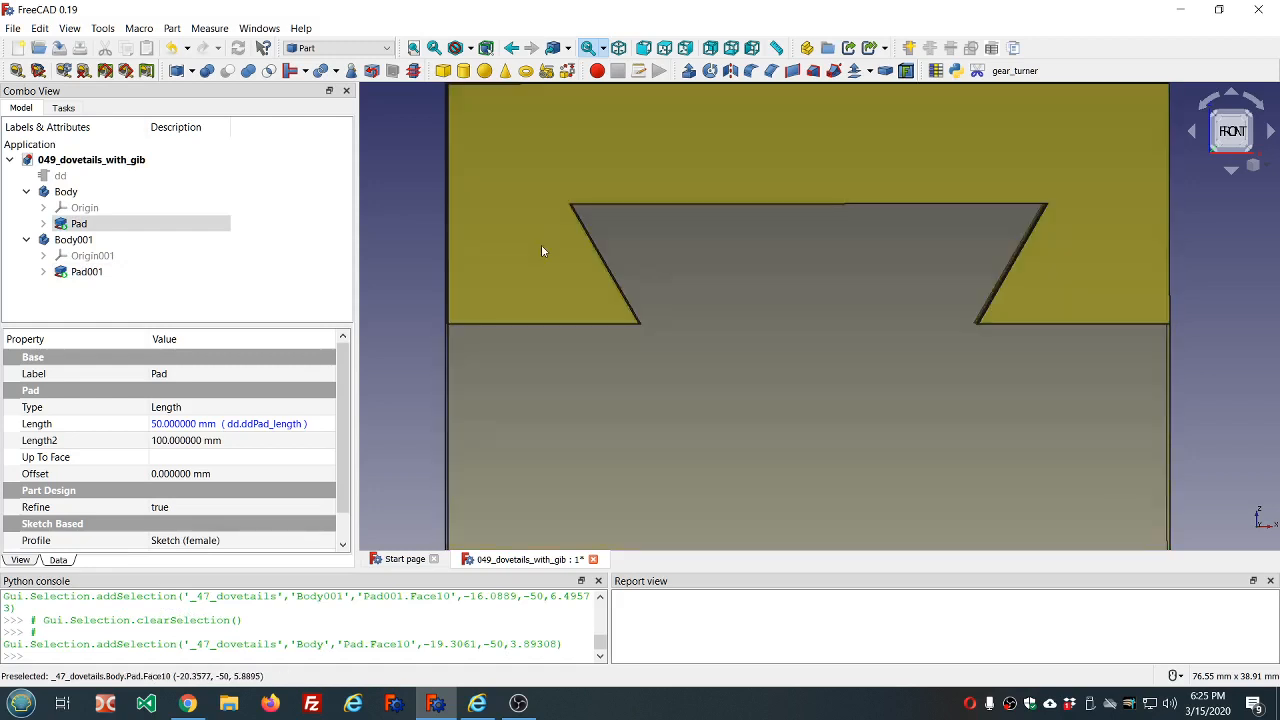
{"action": "left_click", "coordinate": [541, 244]}
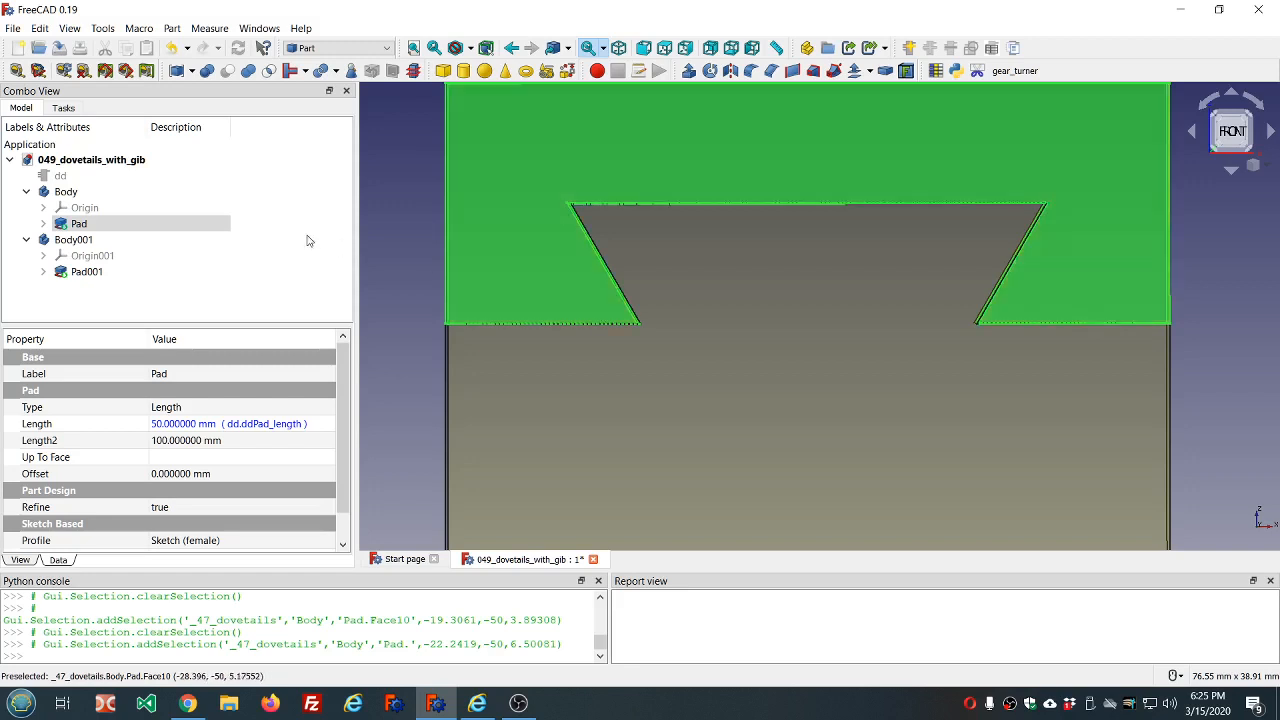
Step: Make Body the active body and open the female sketch under its Pad for editing
{"action": "left_click", "coordinate": [75, 223]}
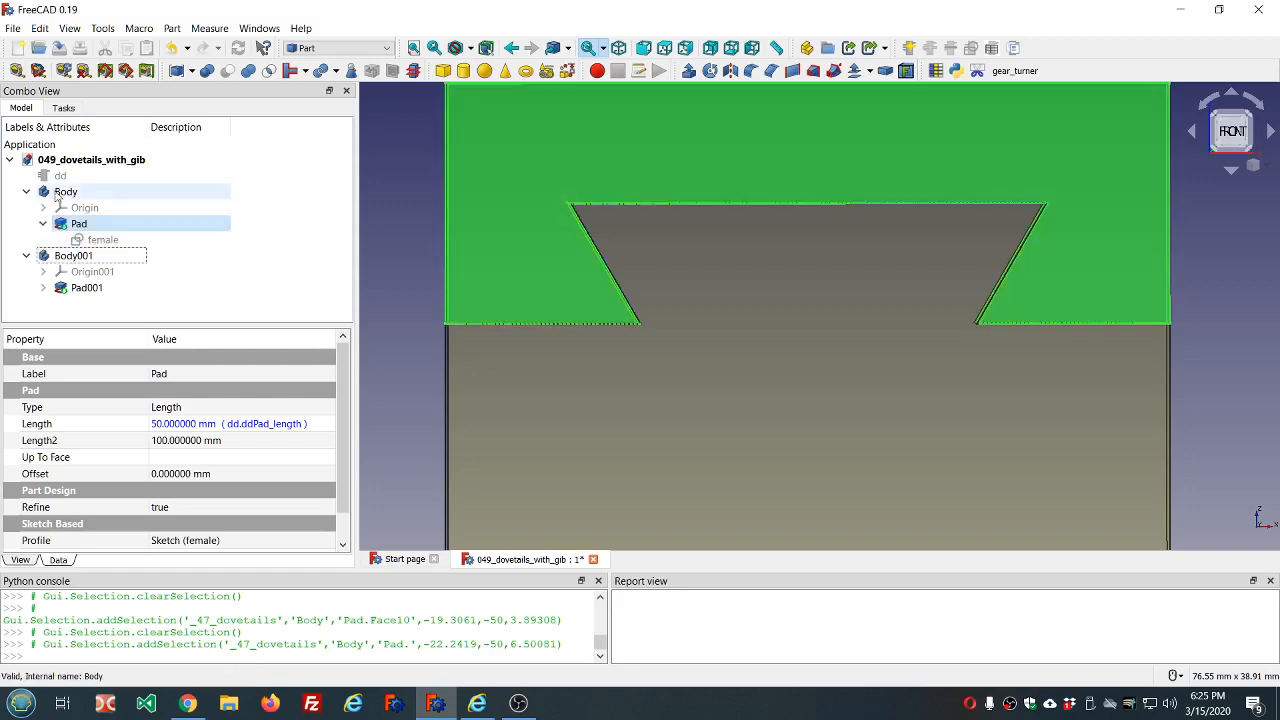
{"action": "double_click", "coordinate": [65, 191]}
{"action": "left_click", "coordinate": [26, 136]}
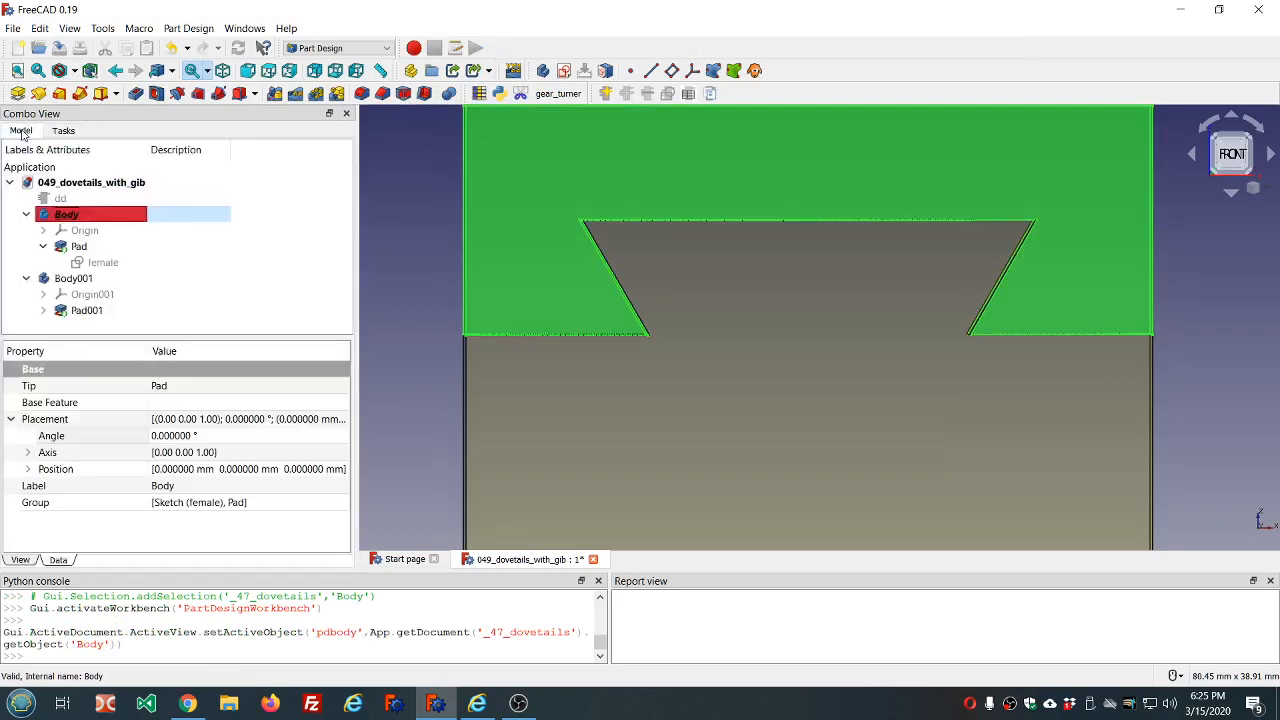
{"action": "left_click", "coordinate": [91, 262]}
{"action": "double_click", "coordinate": [91, 262]}
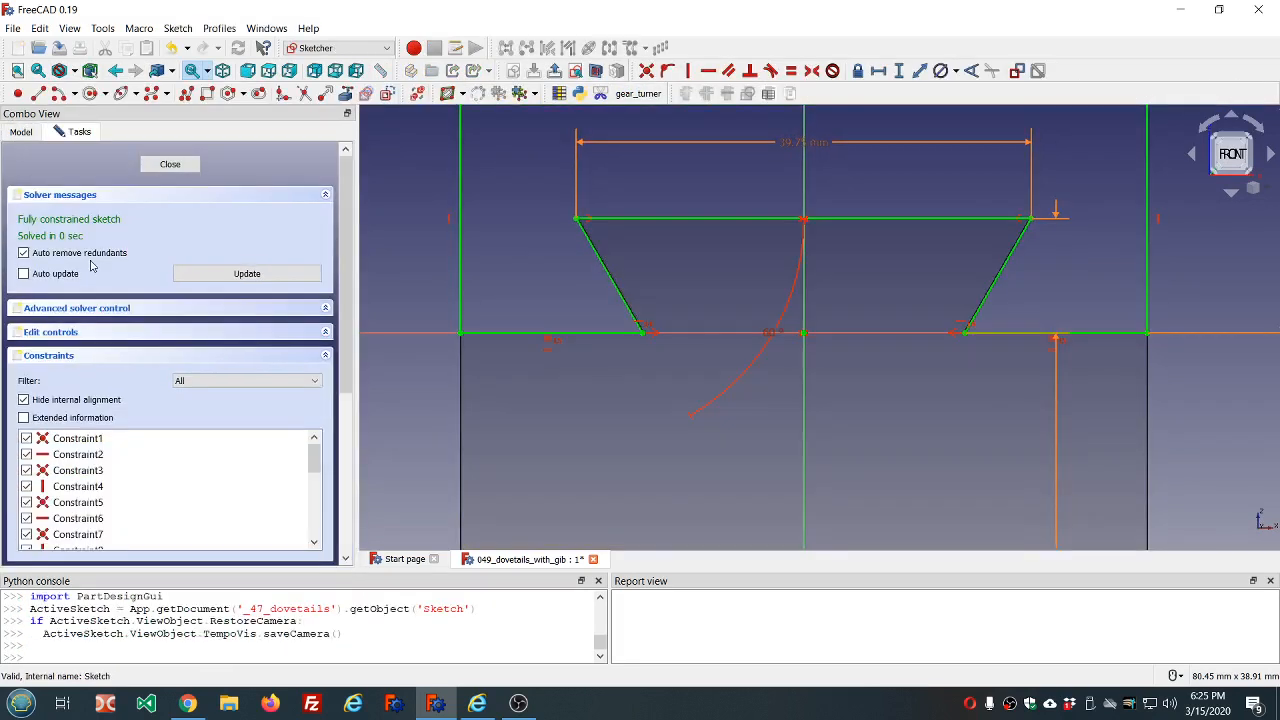
Step: Inspect the left slanted edge of the dovetail in the female sketch and close the sketch
{"action": "scroll", "coordinate": [500, 260], "scroll_direction": "down", "scroll_amount": 4}
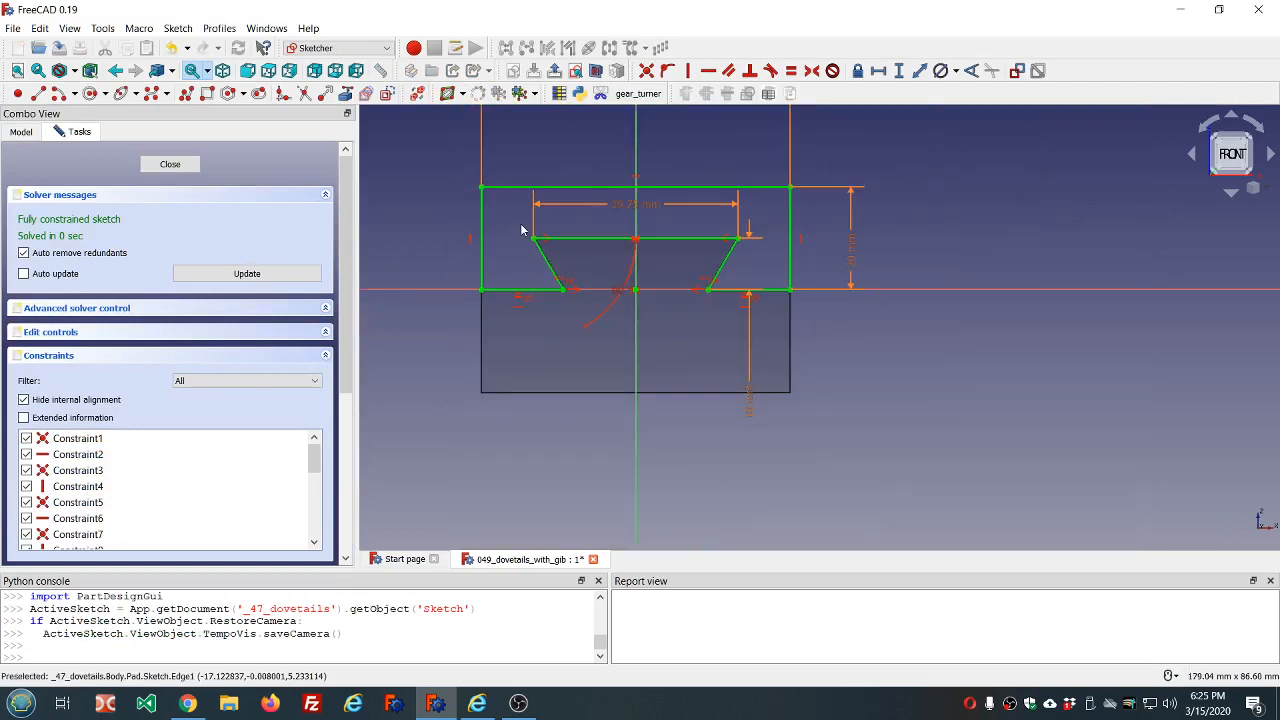
{"action": "scroll", "coordinate": [521, 230], "scroll_direction": "up", "scroll_amount": 4}
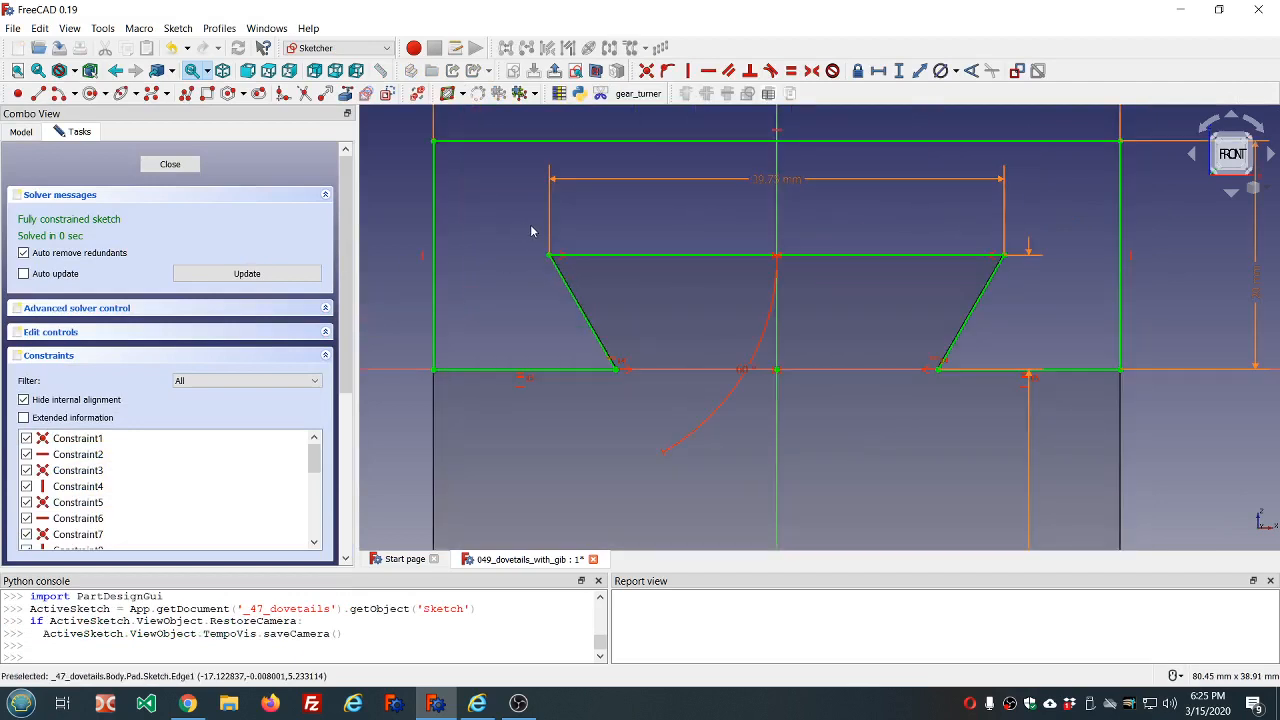
{"action": "left_click", "coordinate": [570, 300]}
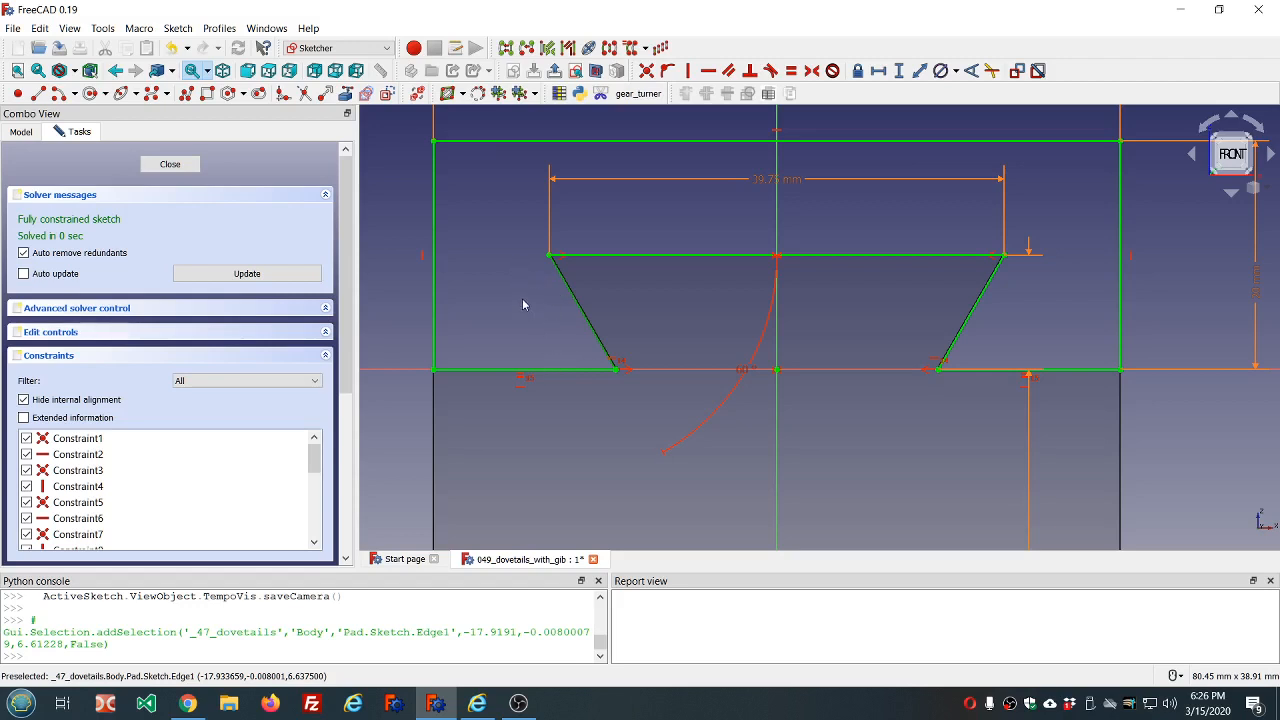
{"action": "left_click", "coordinate": [190, 167]}
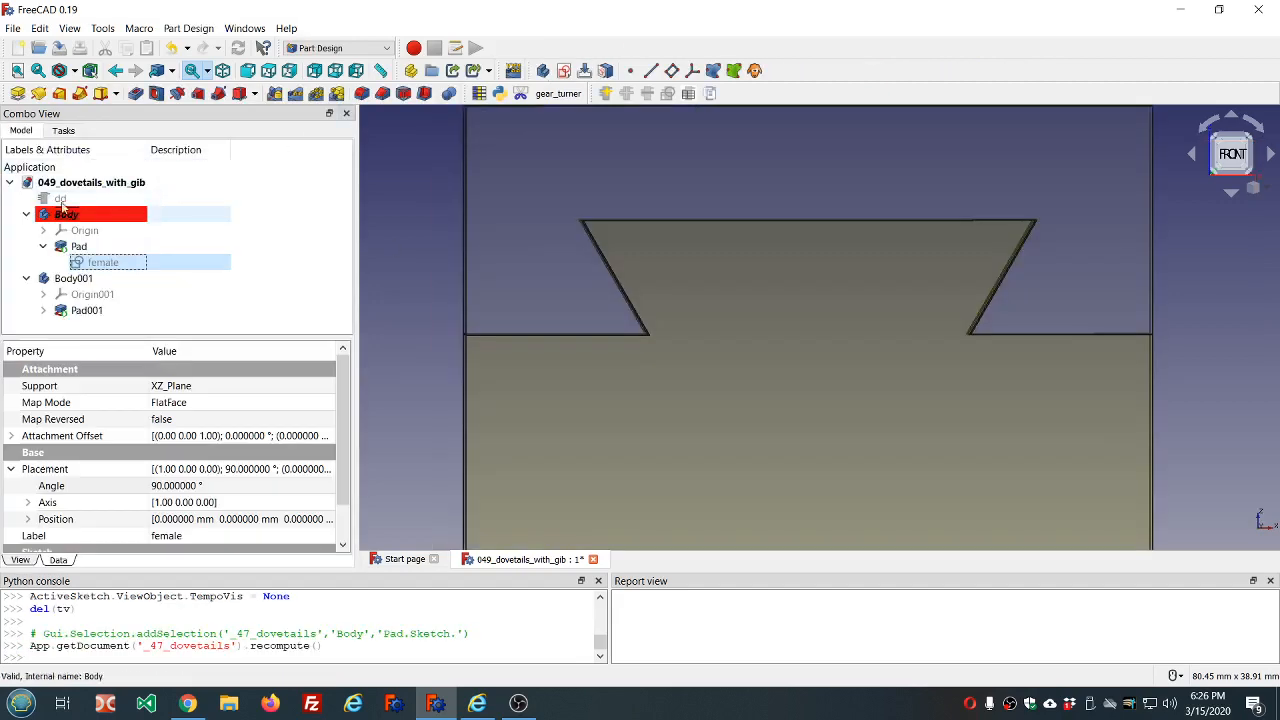
Step: Select the dd object and switch to the DynamicData workbench
{"action": "left_click", "coordinate": [61, 199]}
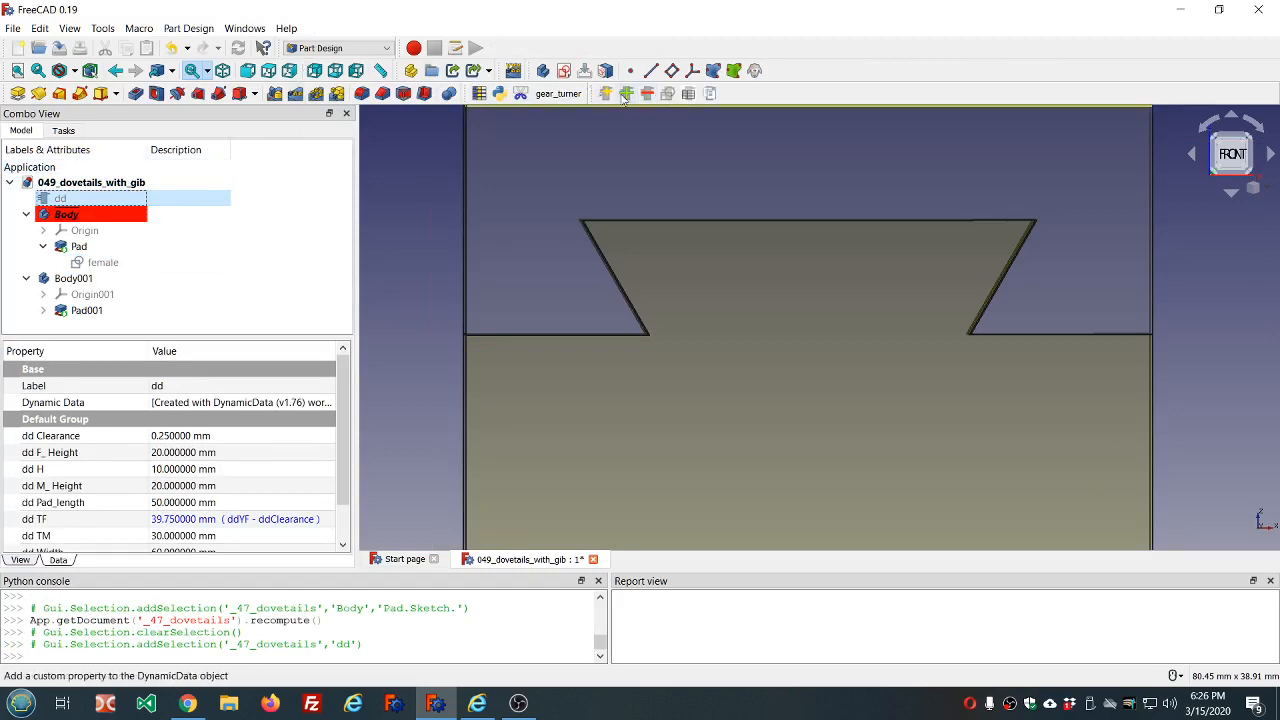
{"action": "left_click", "coordinate": [345, 48]}
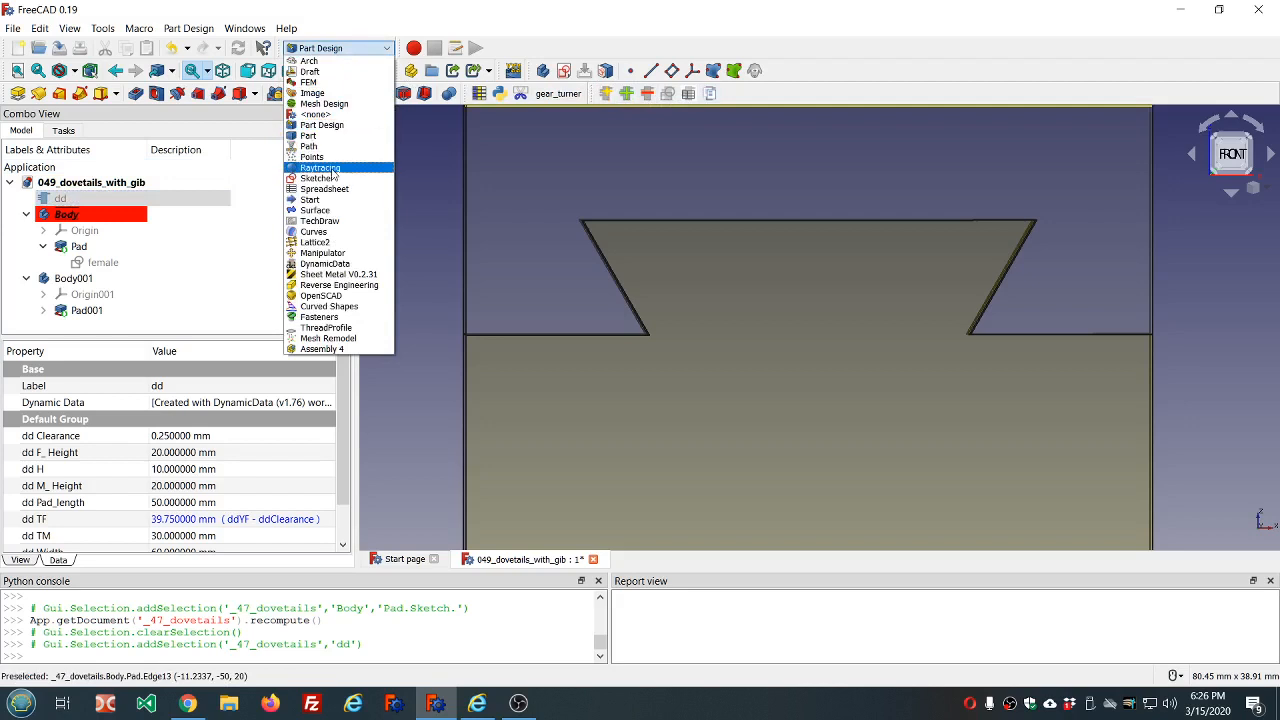
{"action": "left_click", "coordinate": [337, 264]}
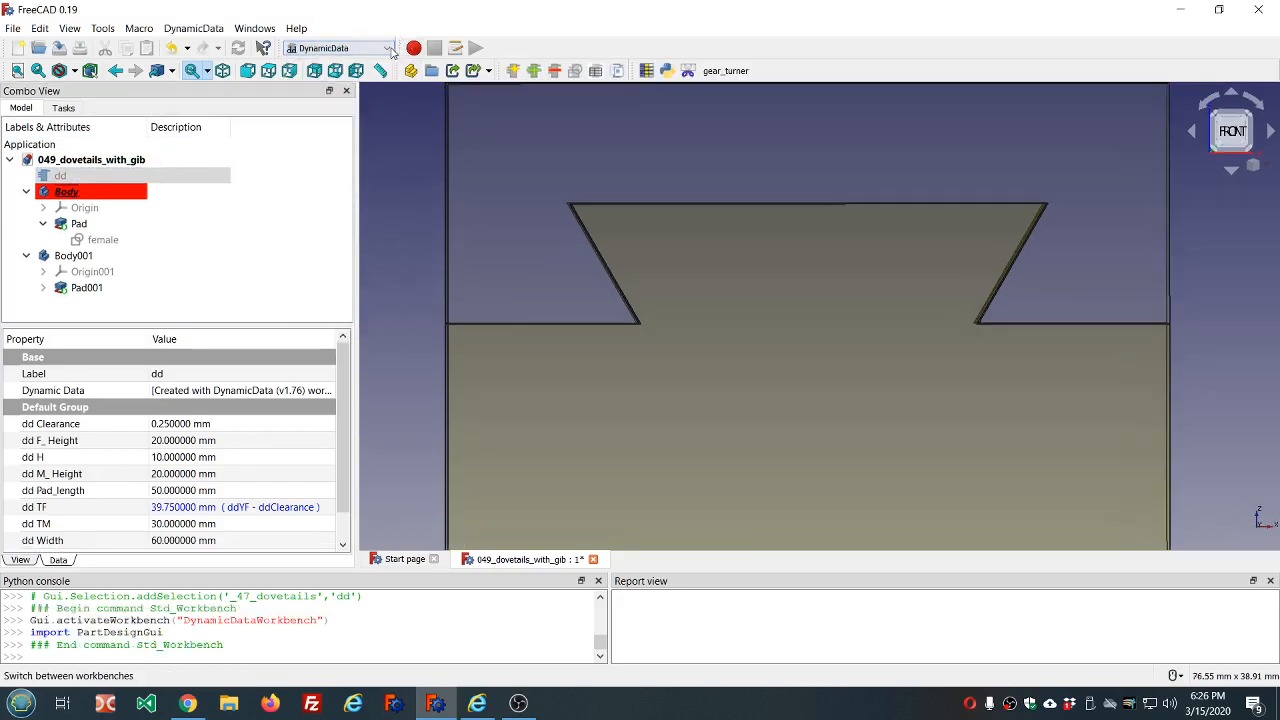
Step: Switch to the Part Design workbench and return to the model tree
{"action": "left_click", "coordinate": [388, 48]}
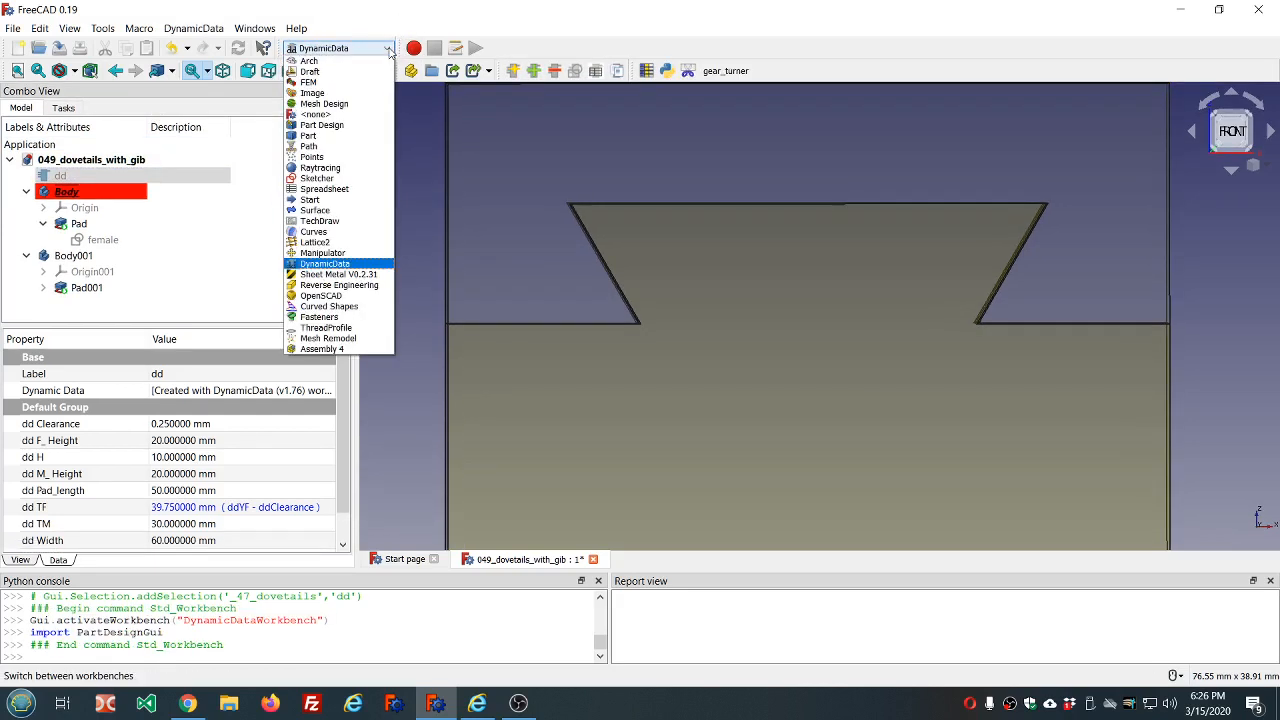
{"action": "left_click", "coordinate": [335, 125]}
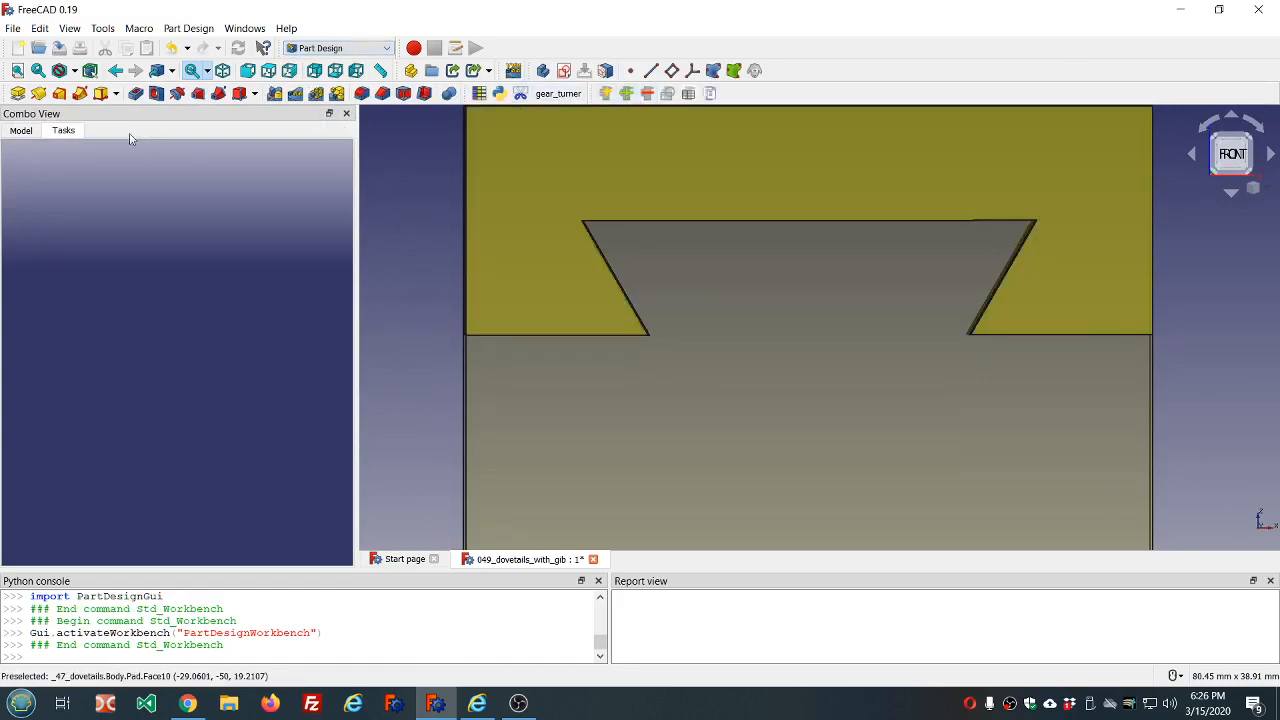
{"action": "left_click", "coordinate": [22, 131]}
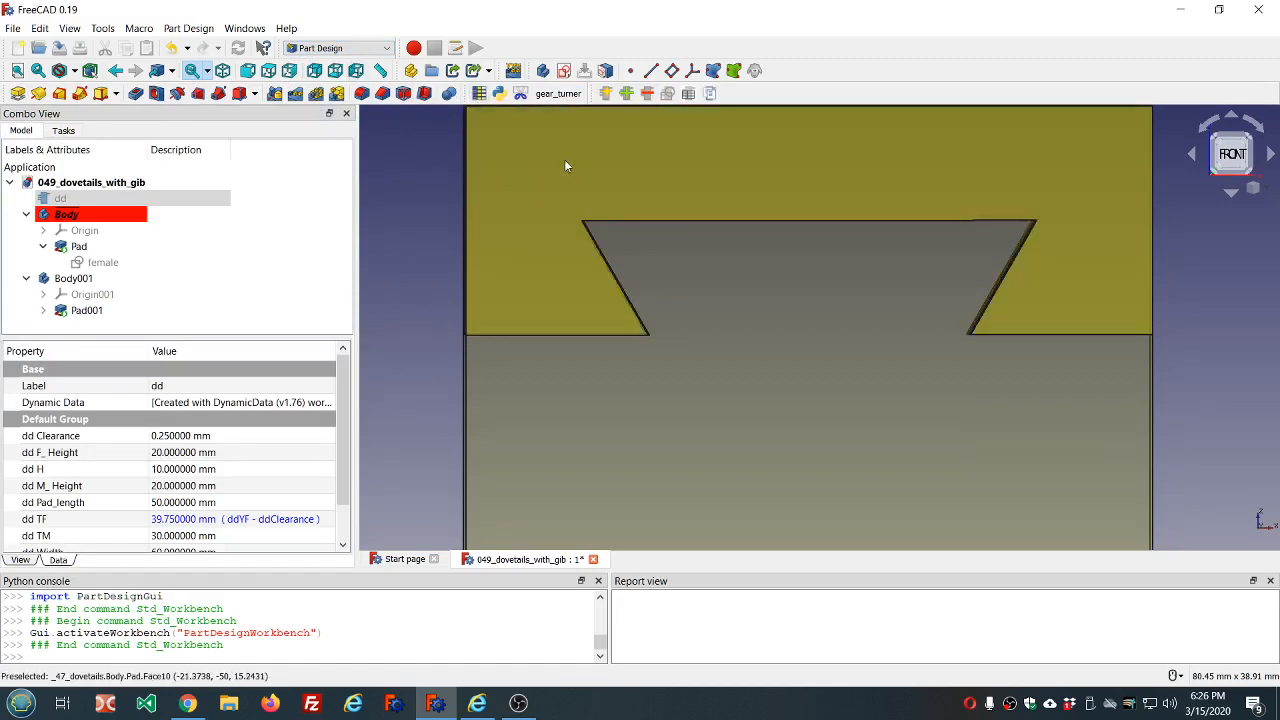
Step: Look through the workbench list in the Addon manager for DynamicData and close the manager
{"action": "left_click", "coordinate": [103, 28]}
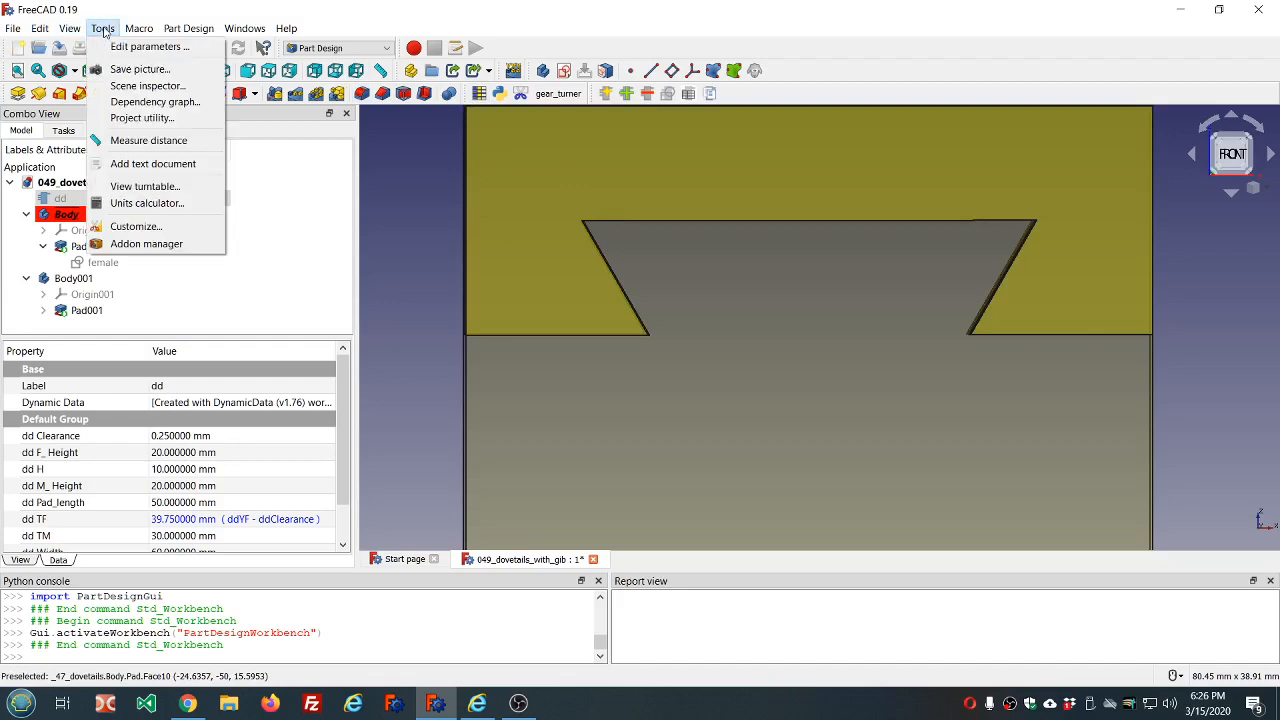
{"action": "left_click", "coordinate": [130, 244]}
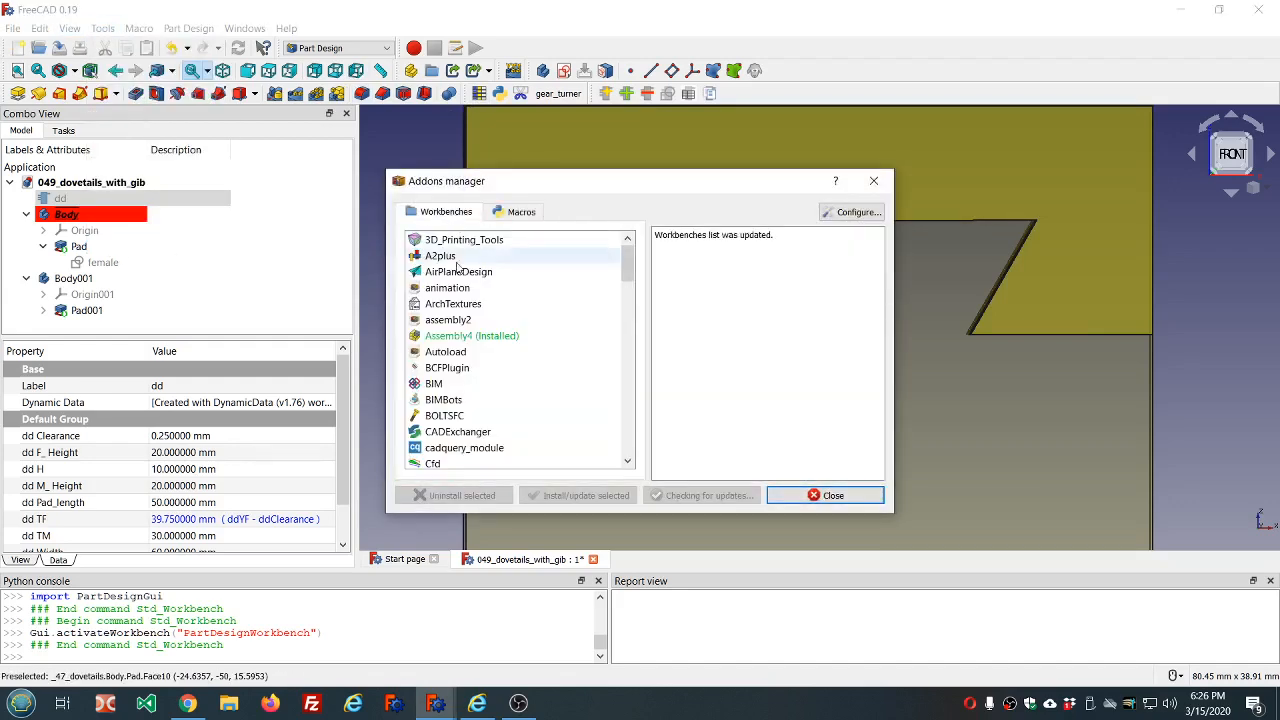
{"action": "scroll", "coordinate": [512, 292], "scroll_direction": "down", "scroll_amount": 5}
{"action": "scroll", "coordinate": [512, 298], "scroll_direction": "down", "scroll_amount": 2}
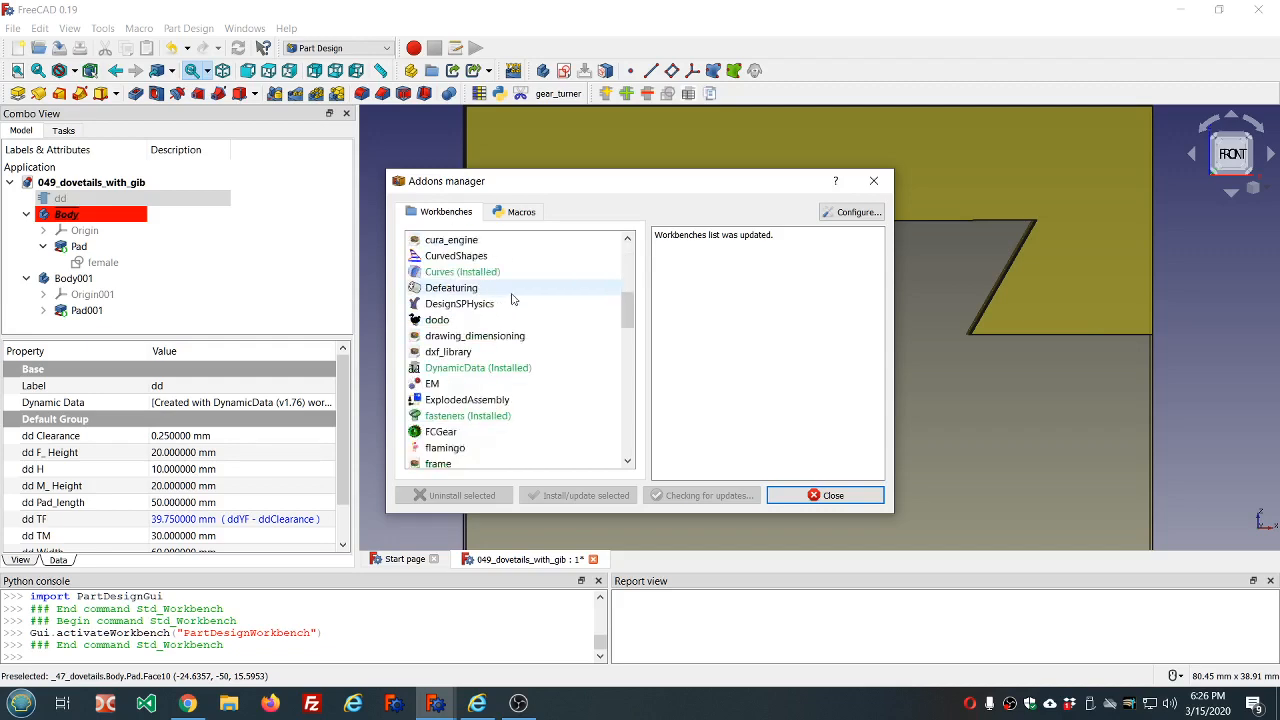
{"action": "left_click", "coordinate": [814, 495]}
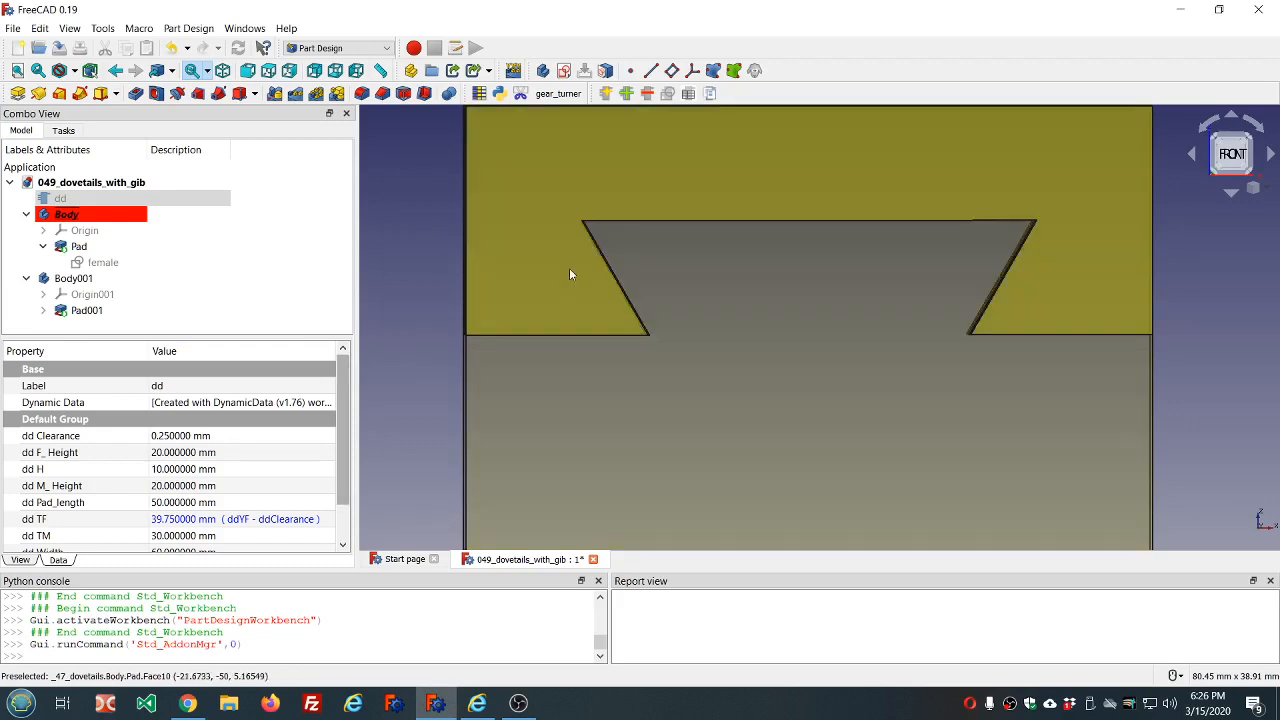
Step: Add a Length property named gib_depth with a value of 5 to the dd object, in DefaultGroup
{"action": "scroll", "coordinate": [570, 274], "scroll_direction": "down", "scroll_amount": 2}
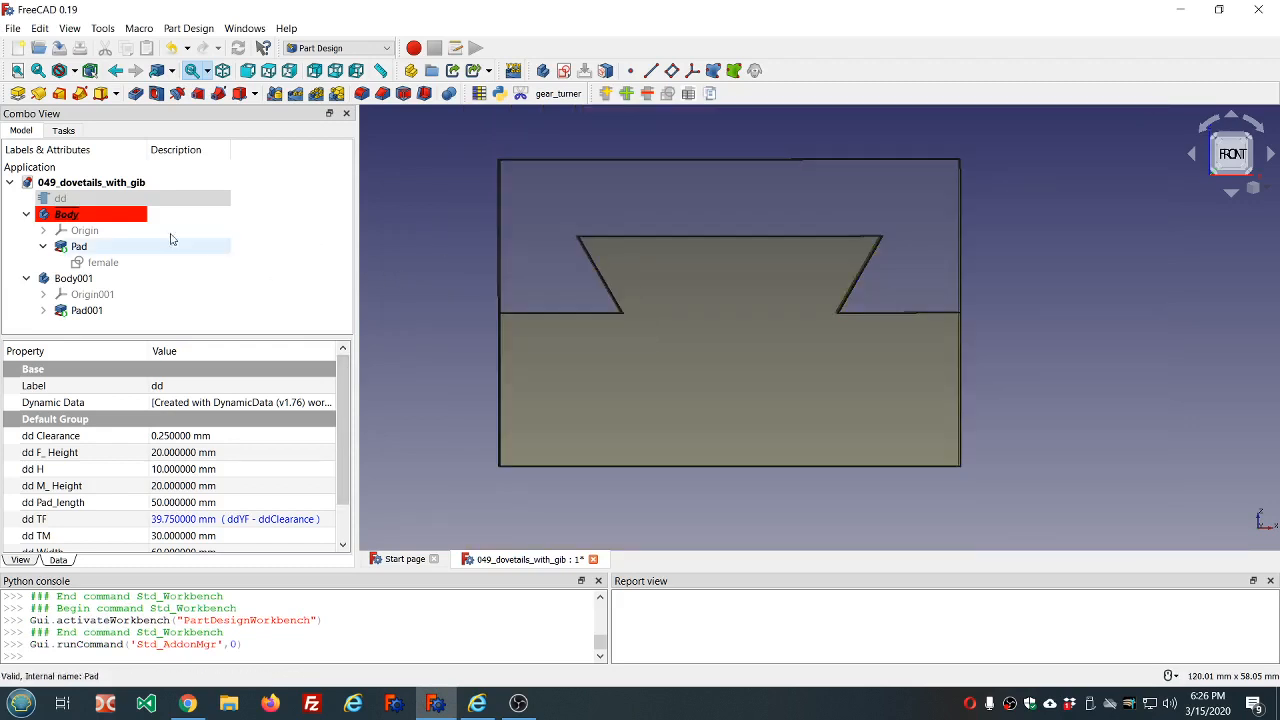
{"action": "left_click", "coordinate": [90, 205]}
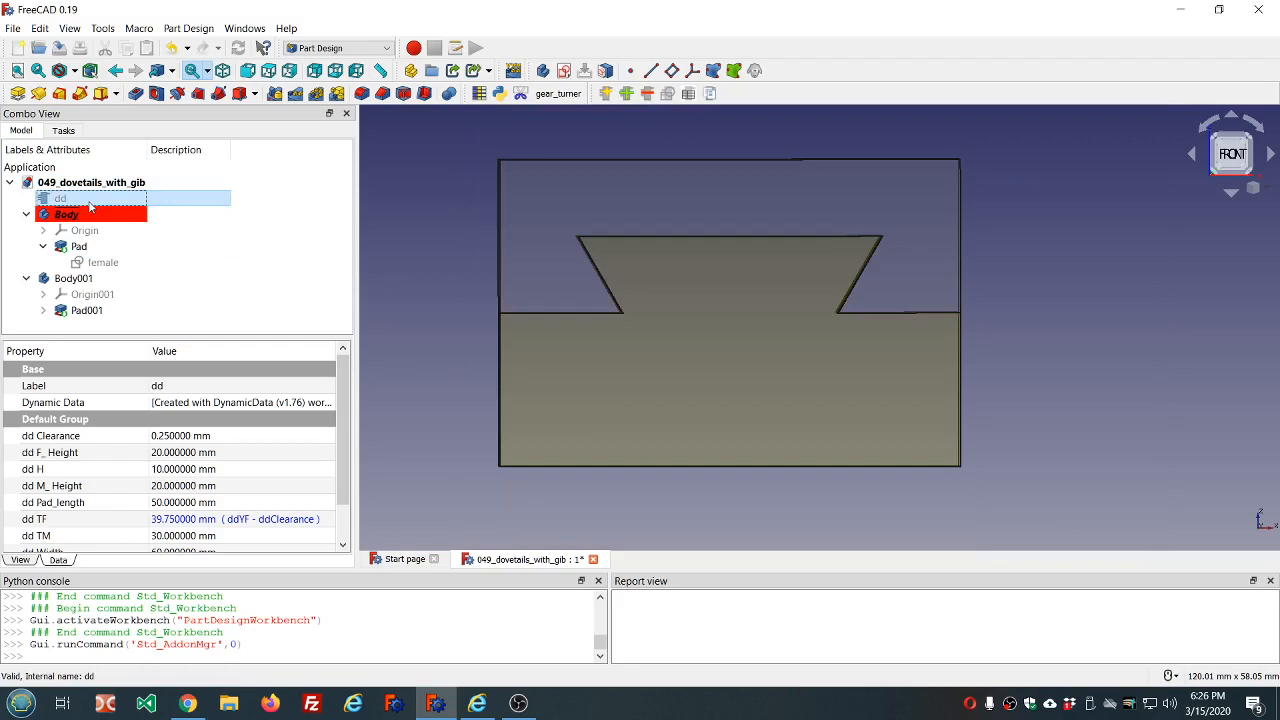
{"action": "left_click", "coordinate": [626, 93]}
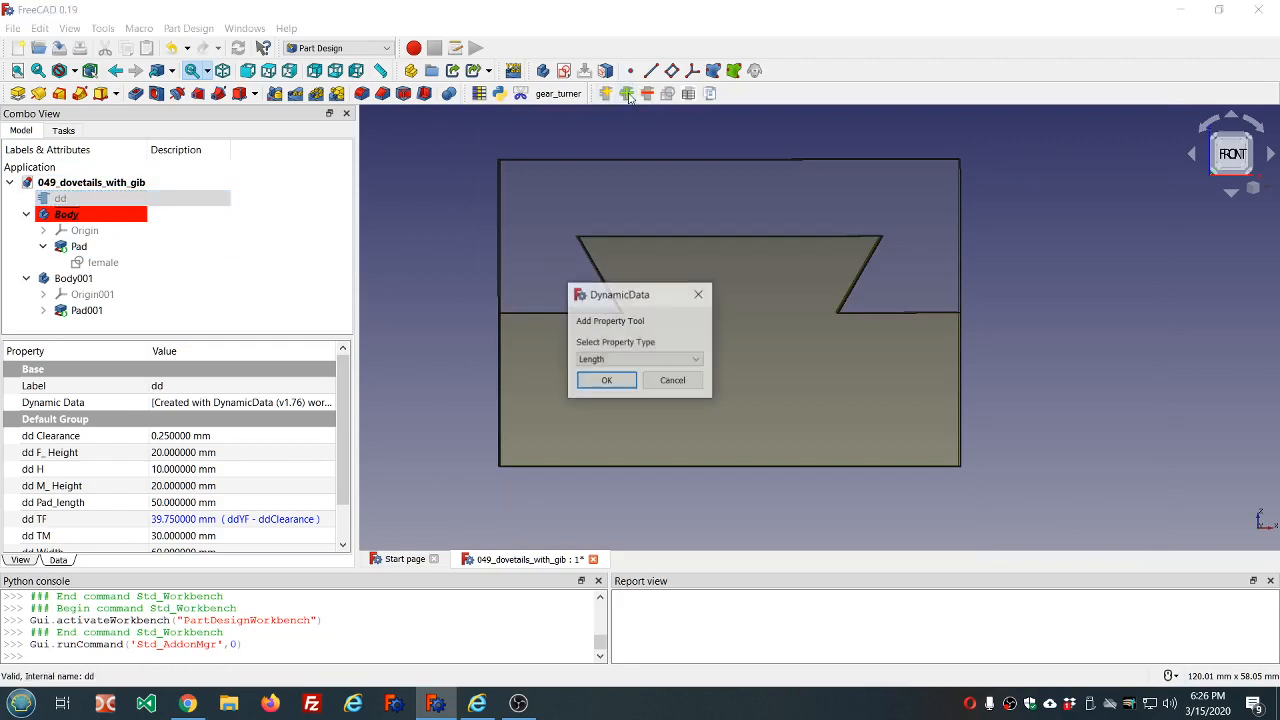
{"action": "left_click", "coordinate": [606, 381]}
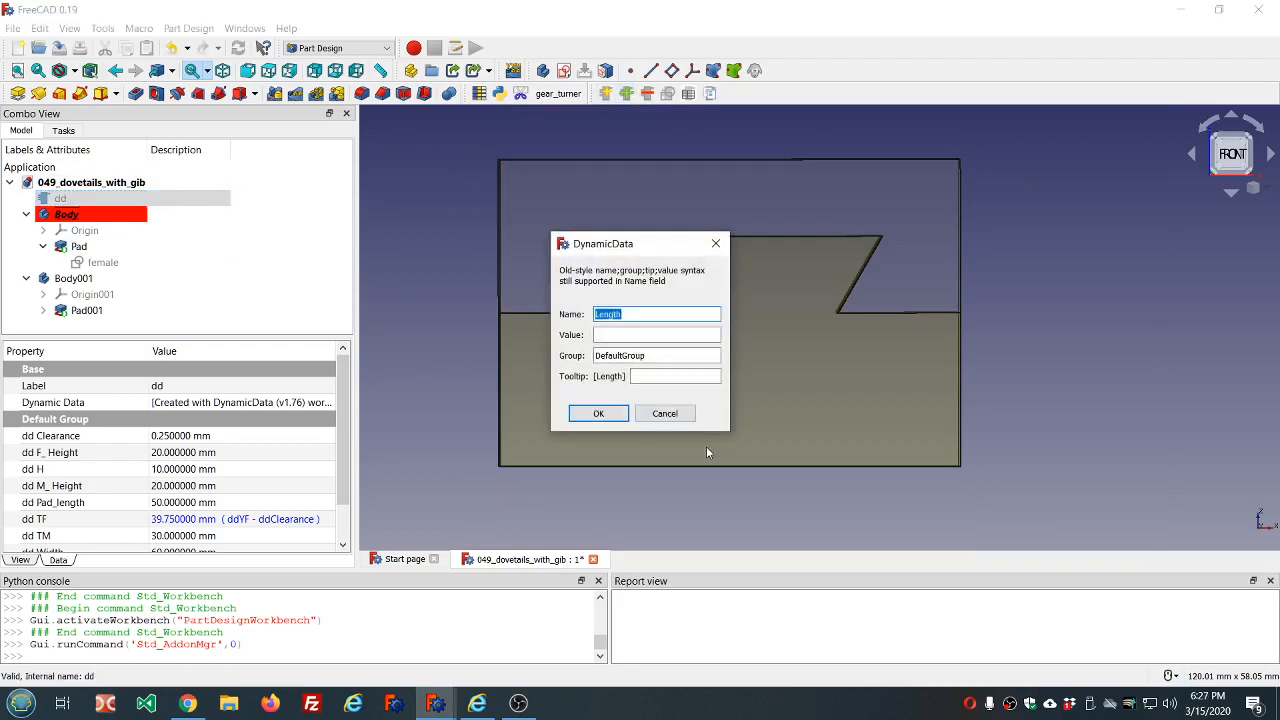
{"action": "type", "text": "gib_depth"}
{"action": "left_click", "coordinate": [652, 336]}
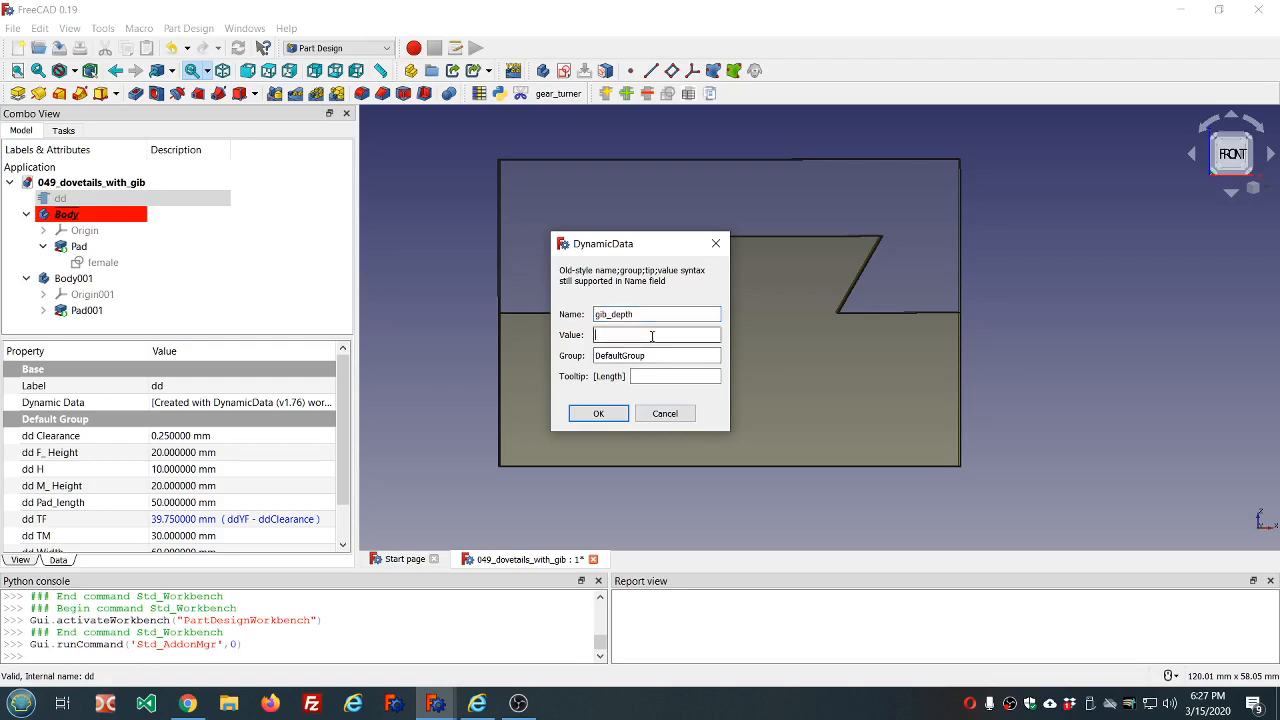
{"action": "type", "text": "5"}
{"action": "left_click", "coordinate": [598, 413]}
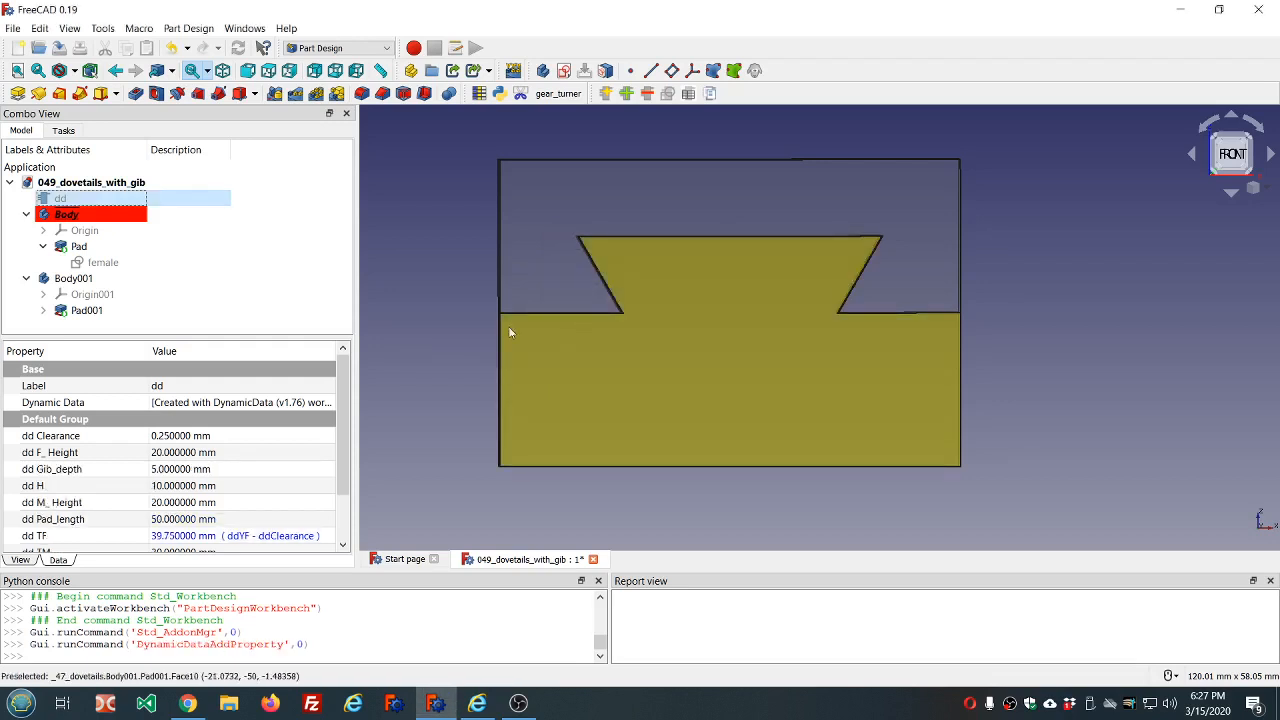
Step: Open the female sketch under Body's Pad for editing
{"action": "scroll", "coordinate": [578, 262], "scroll_direction": "up", "scroll_amount": 2}
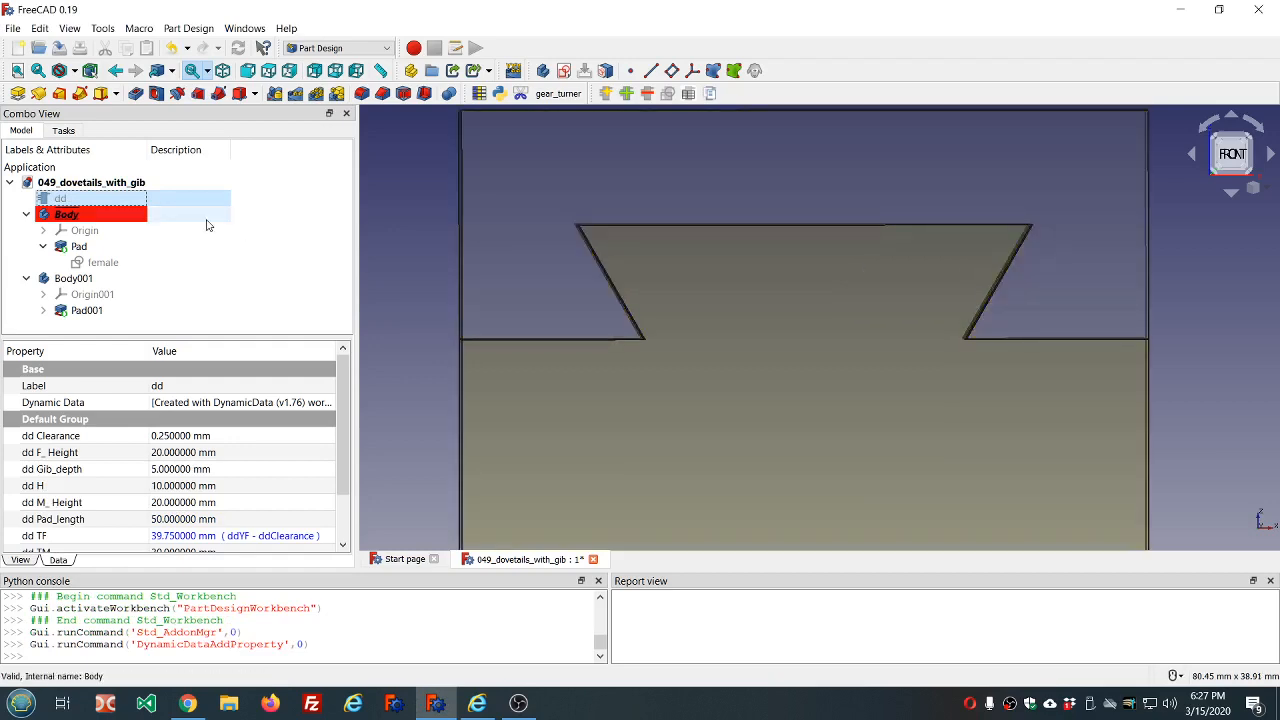
{"action": "double_click", "coordinate": [103, 262]}
{"action": "scroll", "coordinate": [545, 300], "scroll_direction": "down", "scroll_amount": 3}
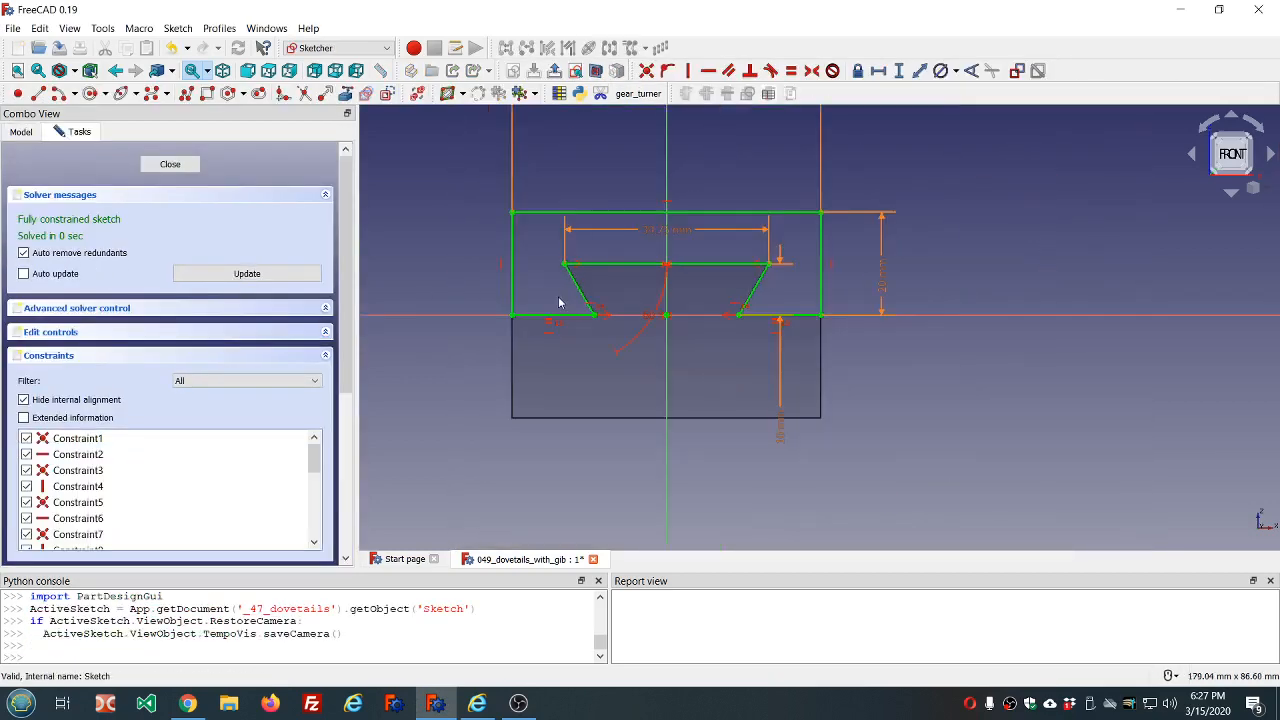
{"action": "scroll", "coordinate": [624, 249], "scroll_direction": "up", "scroll_amount": 2}
{"action": "scroll", "coordinate": [642, 276], "scroll_direction": "up", "scroll_amount": 2}
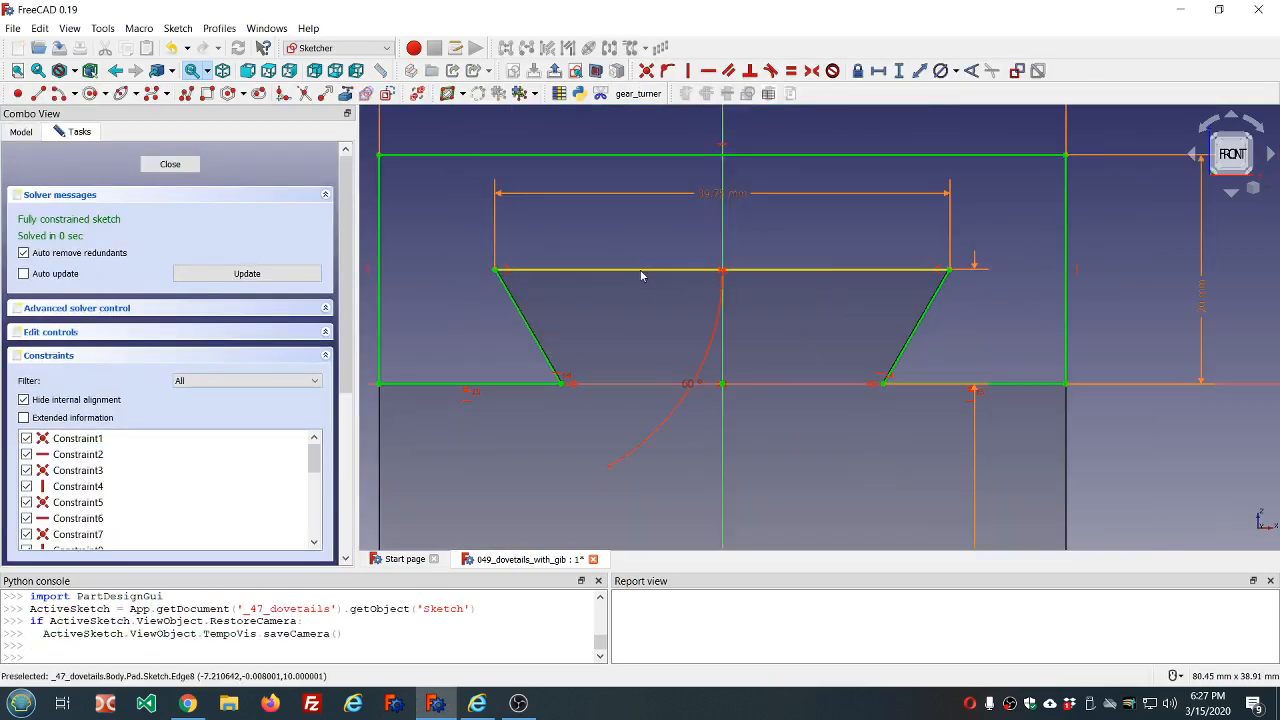
{"action": "scroll", "coordinate": [640, 277], "scroll_direction": "down", "scroll_amount": 2}
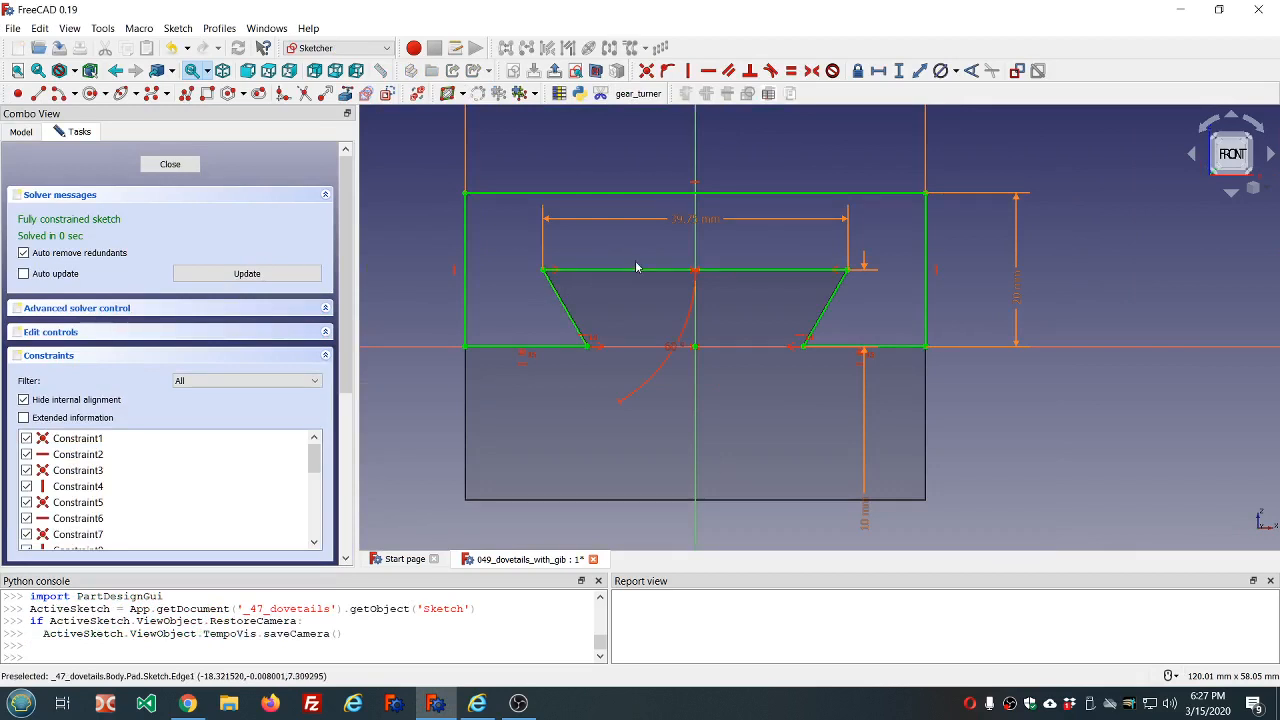
Step: Convert the dovetail's upper horizontal edge, left slanted edge and lower-left horizontal edge to construction geometry
{"action": "left_click", "coordinate": [695, 276]}
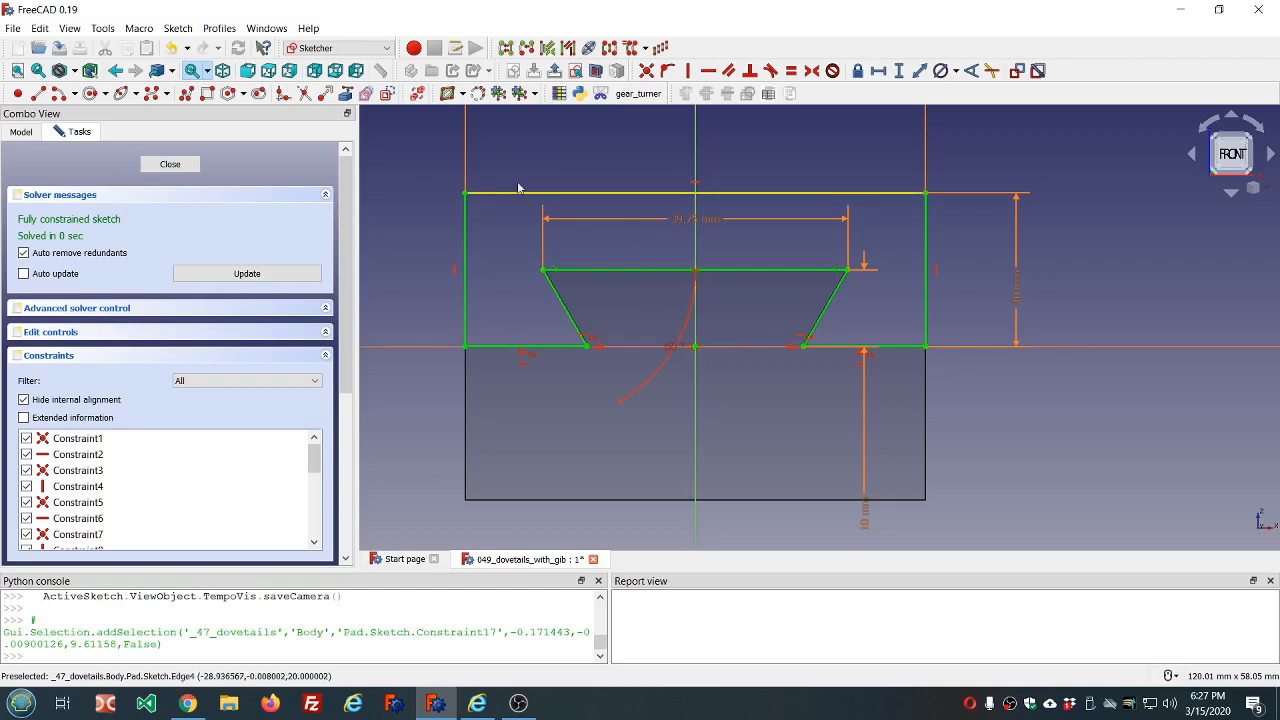
{"action": "left_click", "coordinate": [530, 135]}
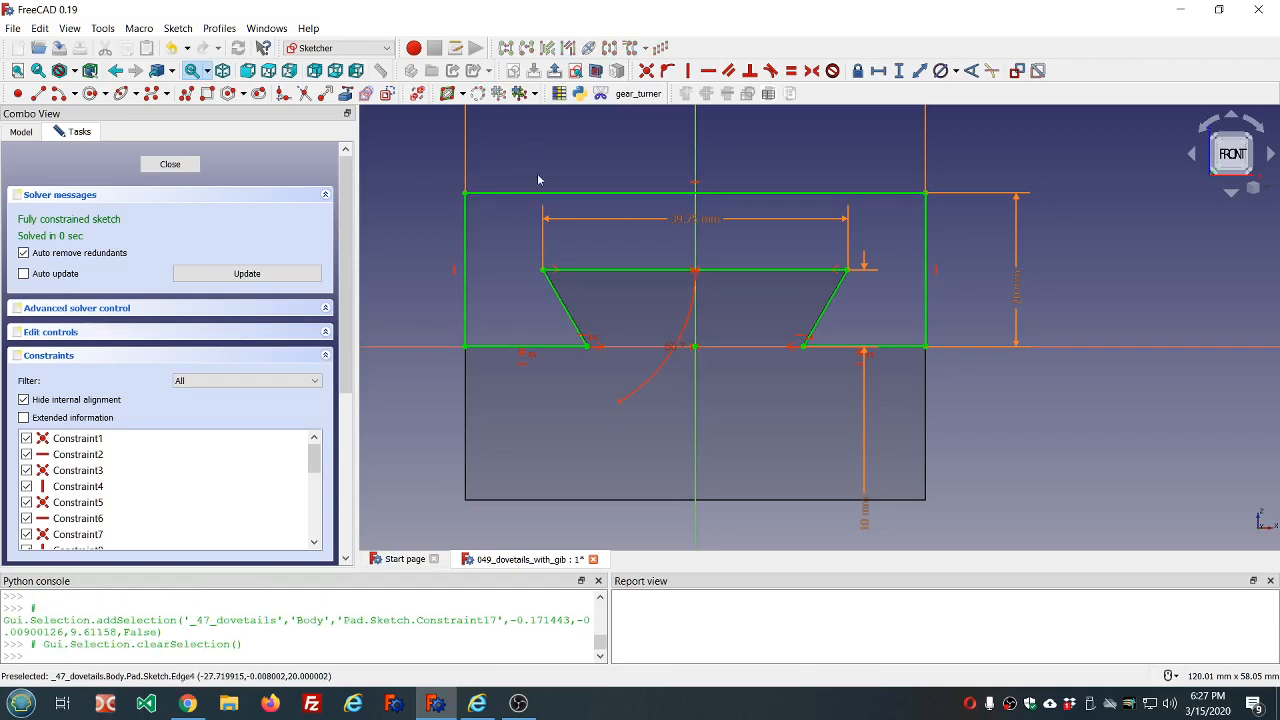
{"action": "left_click", "coordinate": [607, 272]}
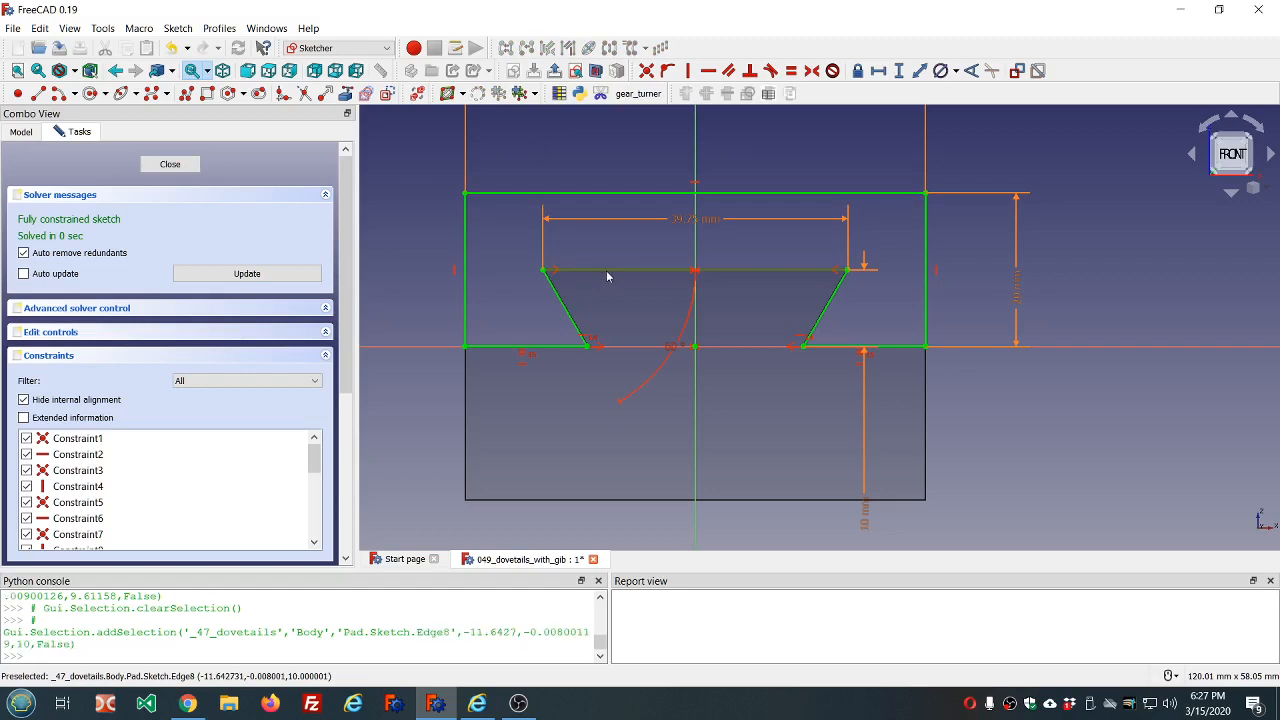
{"action": "left_click", "coordinate": [565, 318]}
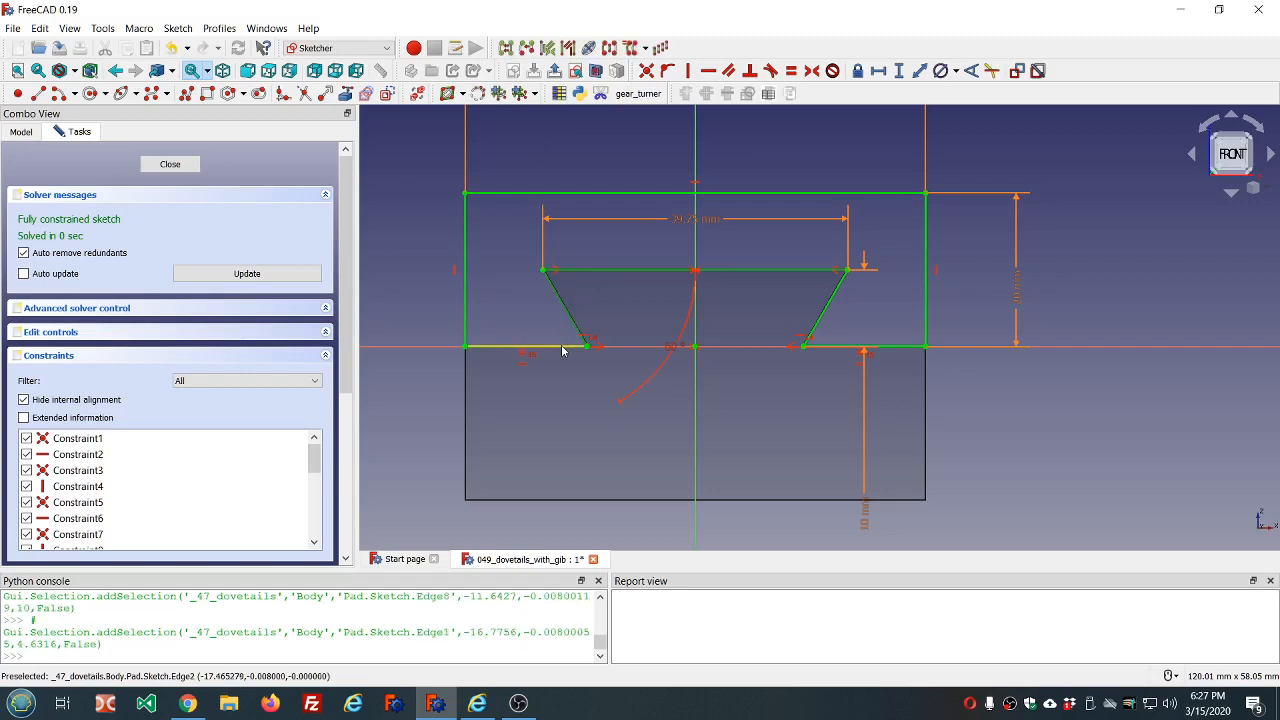
{"action": "left_click", "coordinate": [562, 347]}
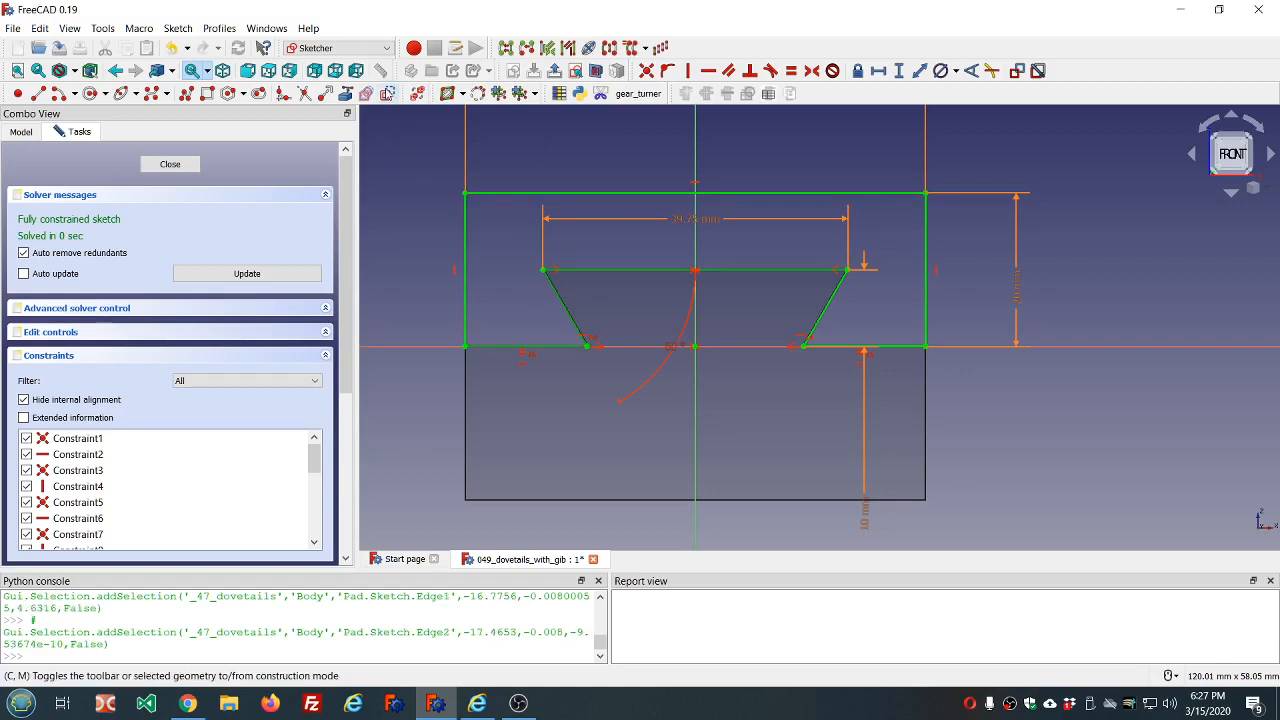
{"action": "left_click", "coordinate": [387, 93]}
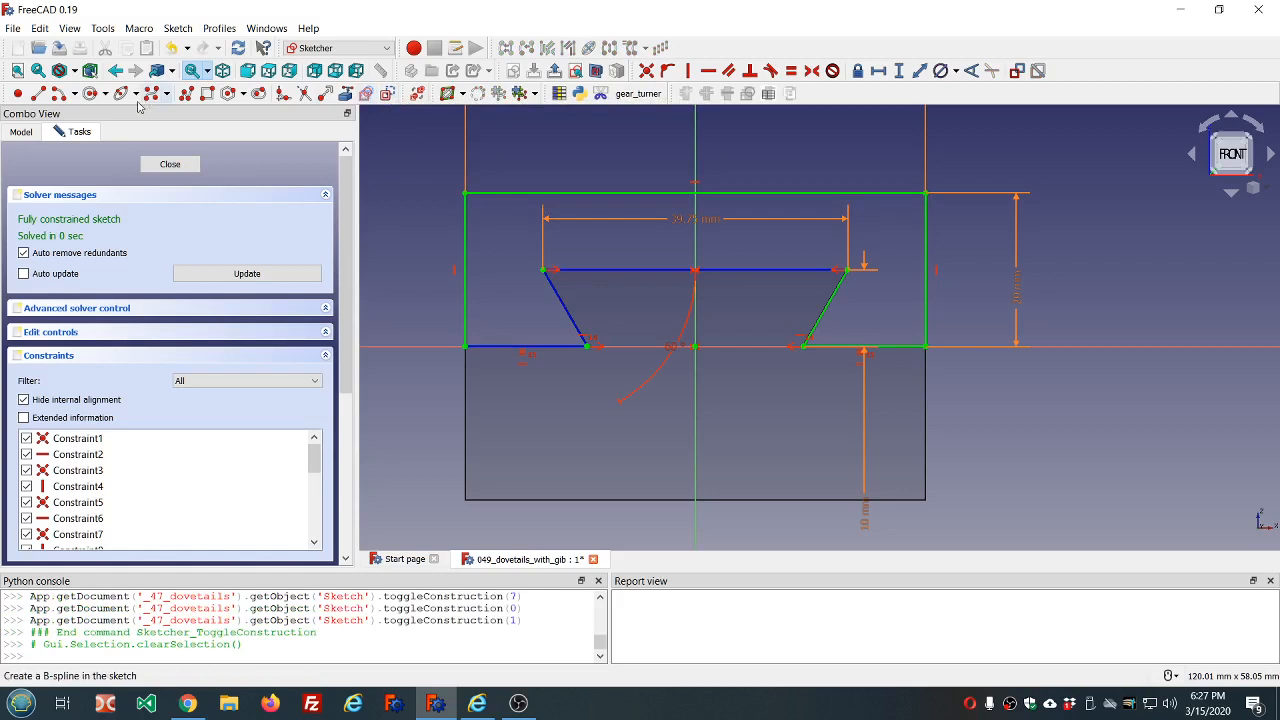
Step: Draw a polyline from the dovetail's upper-right corner past its upper-left corner, down to the lower-left construction edge and out to the outer lower-left corner
{"action": "left_click", "coordinate": [185, 94]}
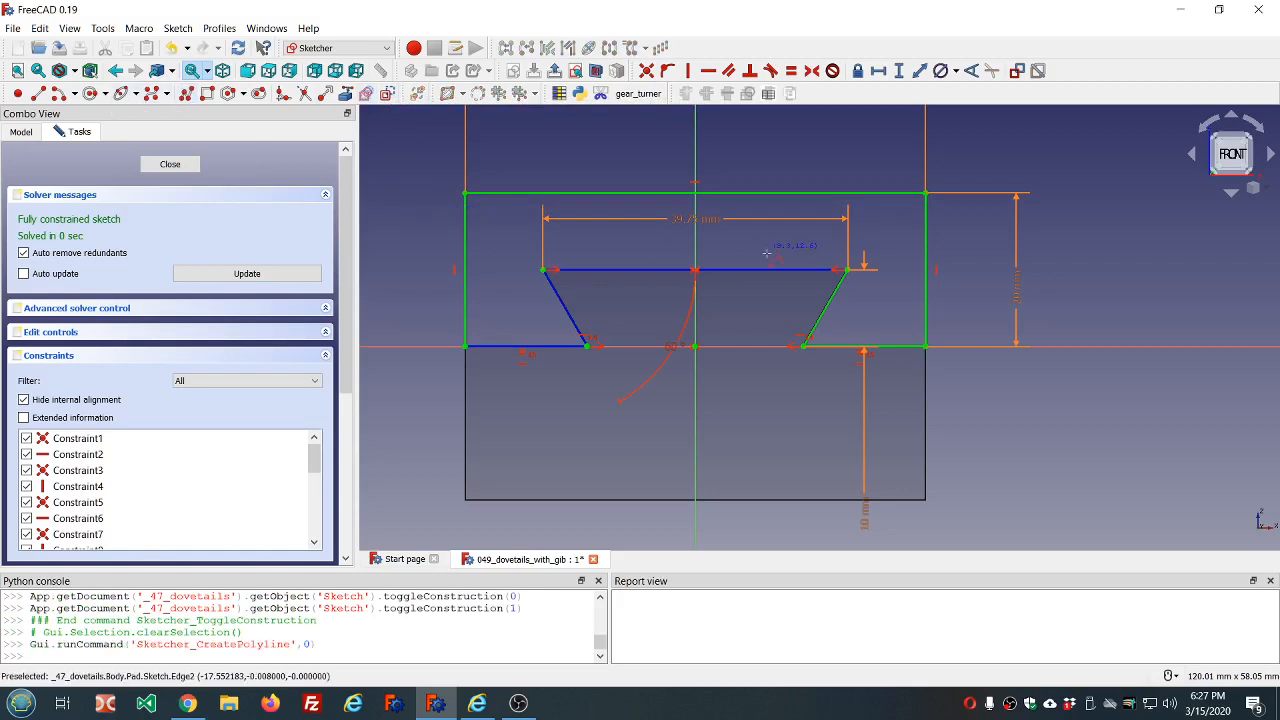
{"action": "left_click", "coordinate": [848, 269]}
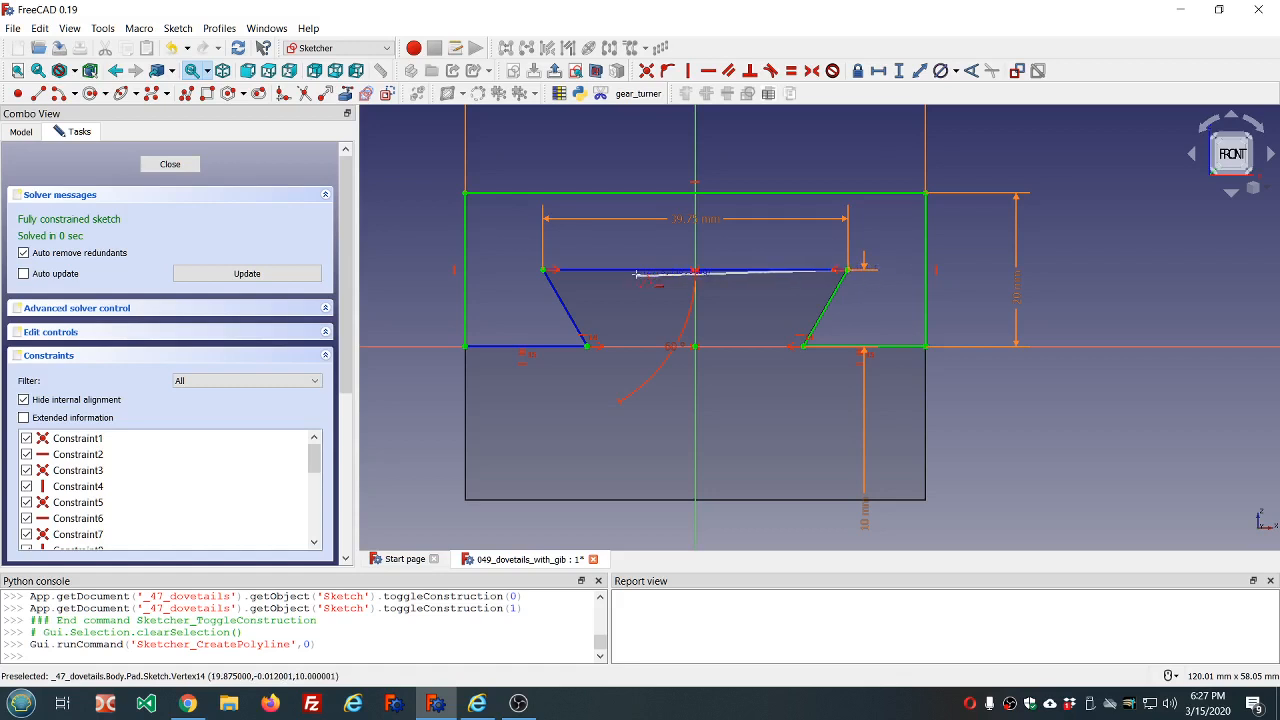
{"action": "left_click", "coordinate": [508, 268]}
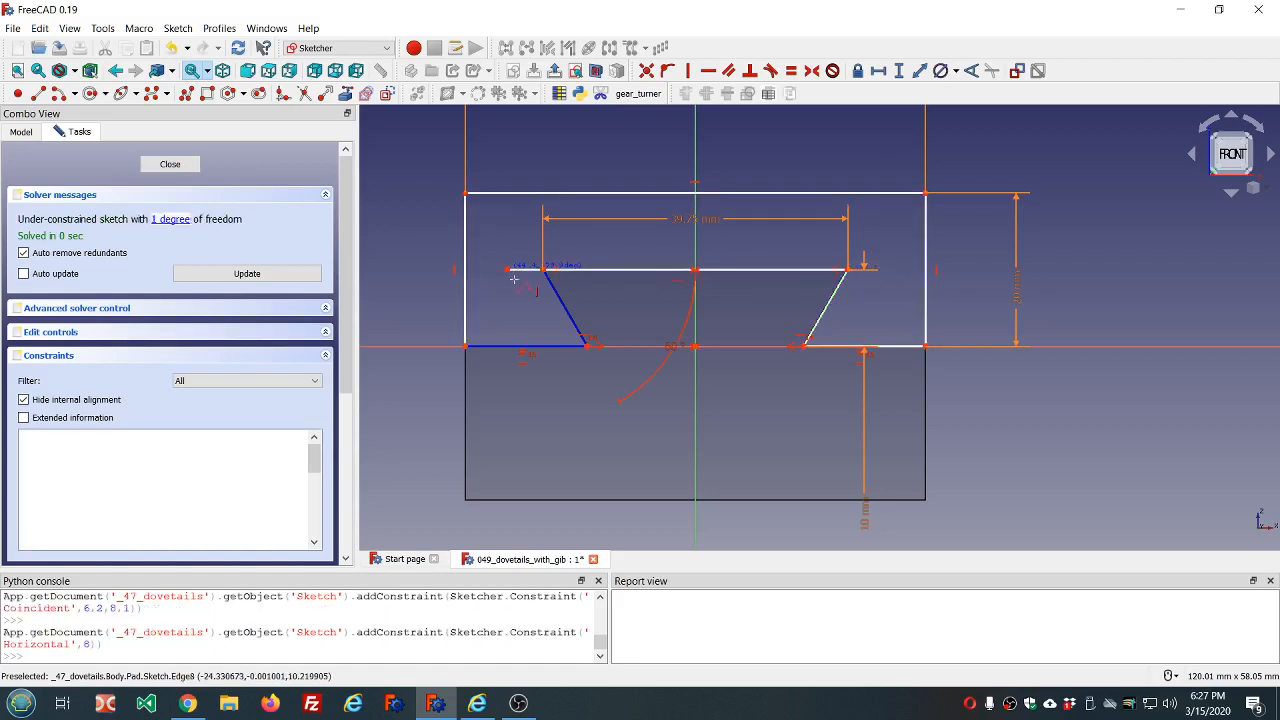
{"action": "left_click", "coordinate": [558, 347]}
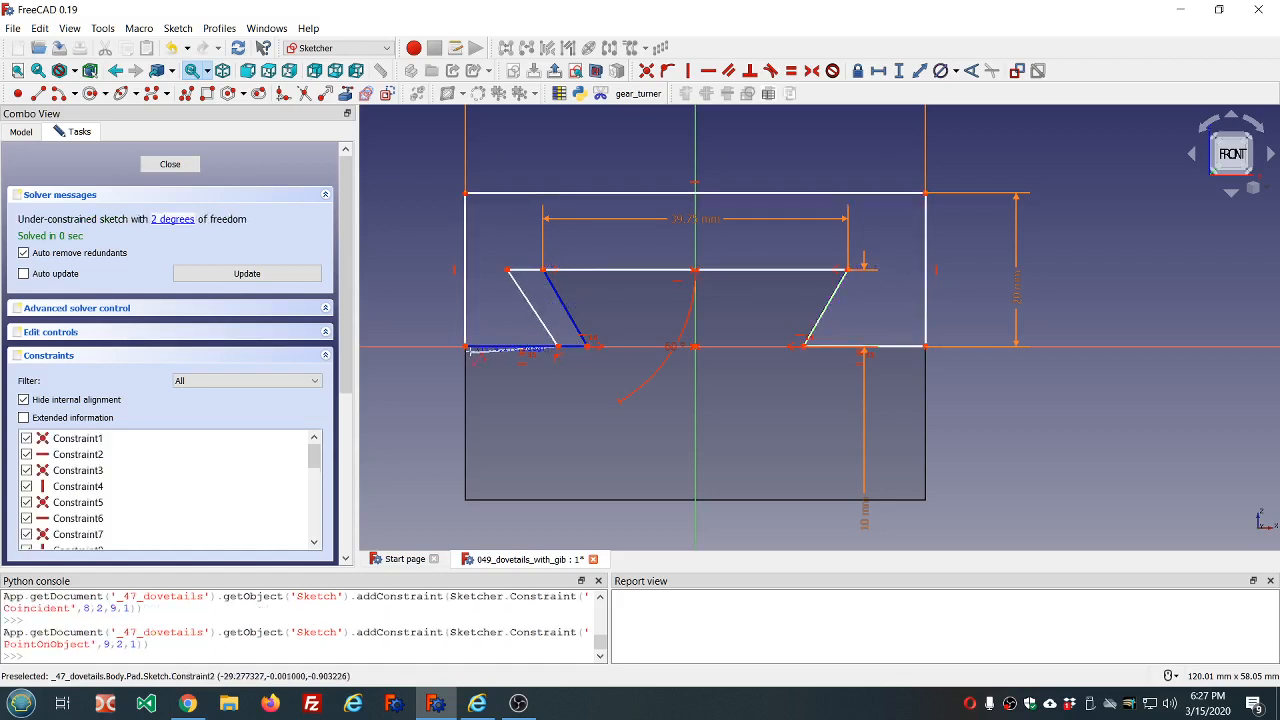
{"action": "left_click", "coordinate": [465, 347]}
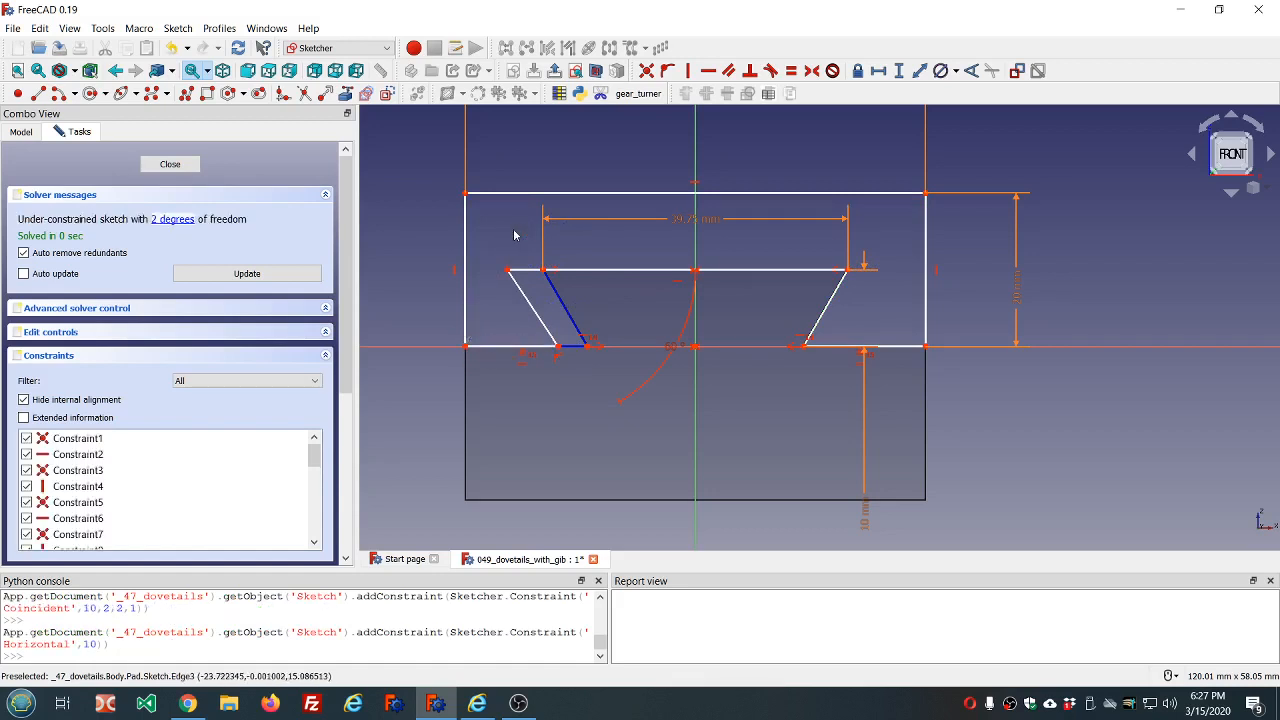
Step: Constrain the new left slanted line parallel to the slanted construction line
{"action": "scroll", "coordinate": [528, 300], "scroll_direction": "up", "scroll_amount": 2}
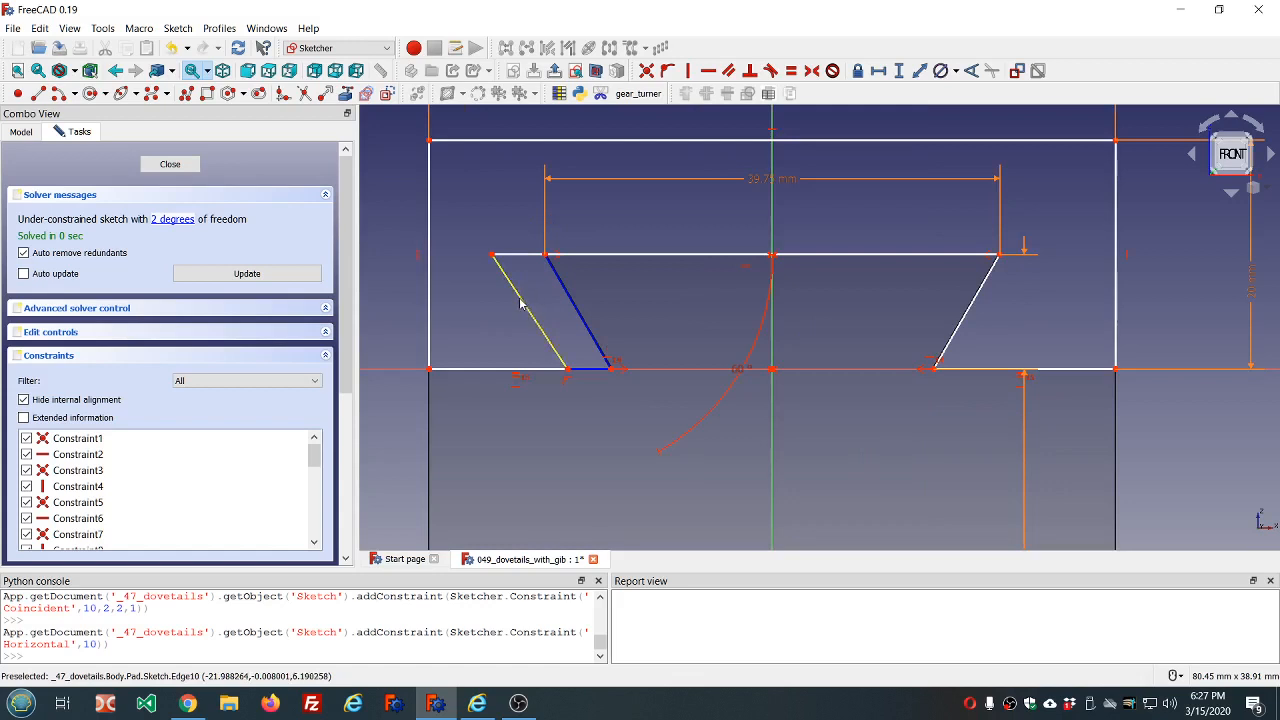
{"action": "left_click", "coordinate": [520, 303]}
{"action": "left_click", "coordinate": [569, 300]}
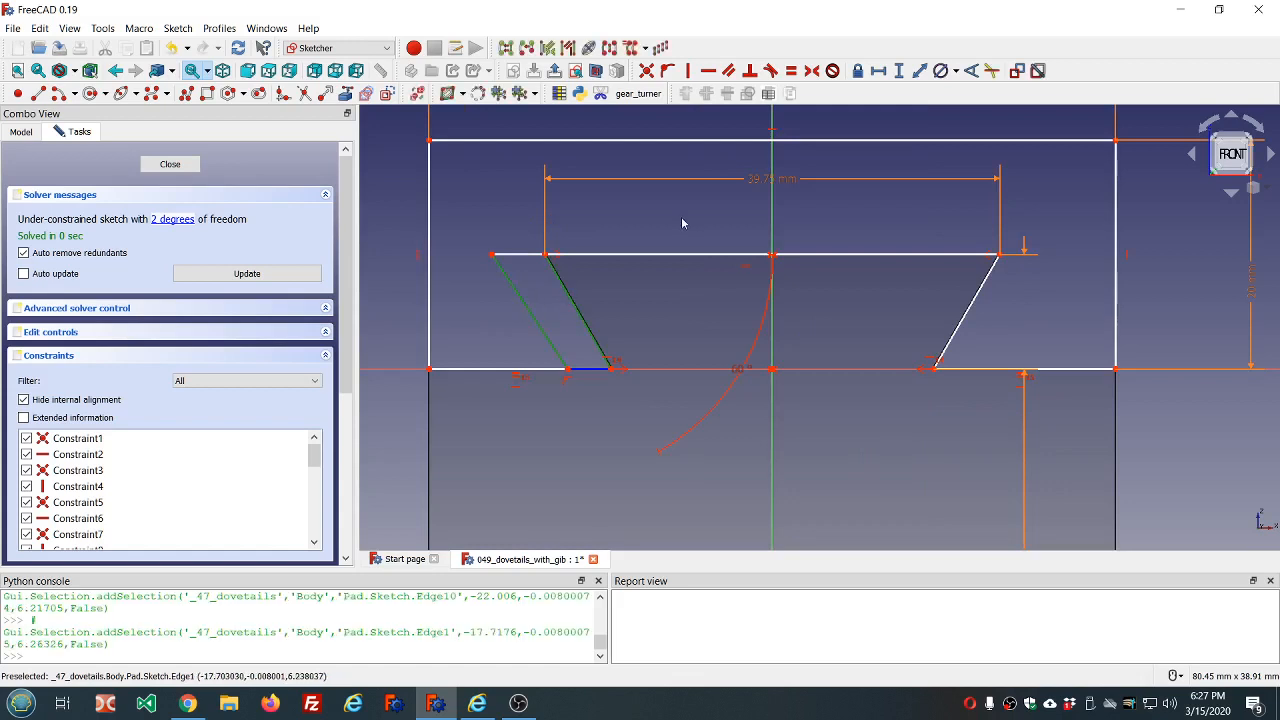
{"action": "left_click", "coordinate": [729, 70]}
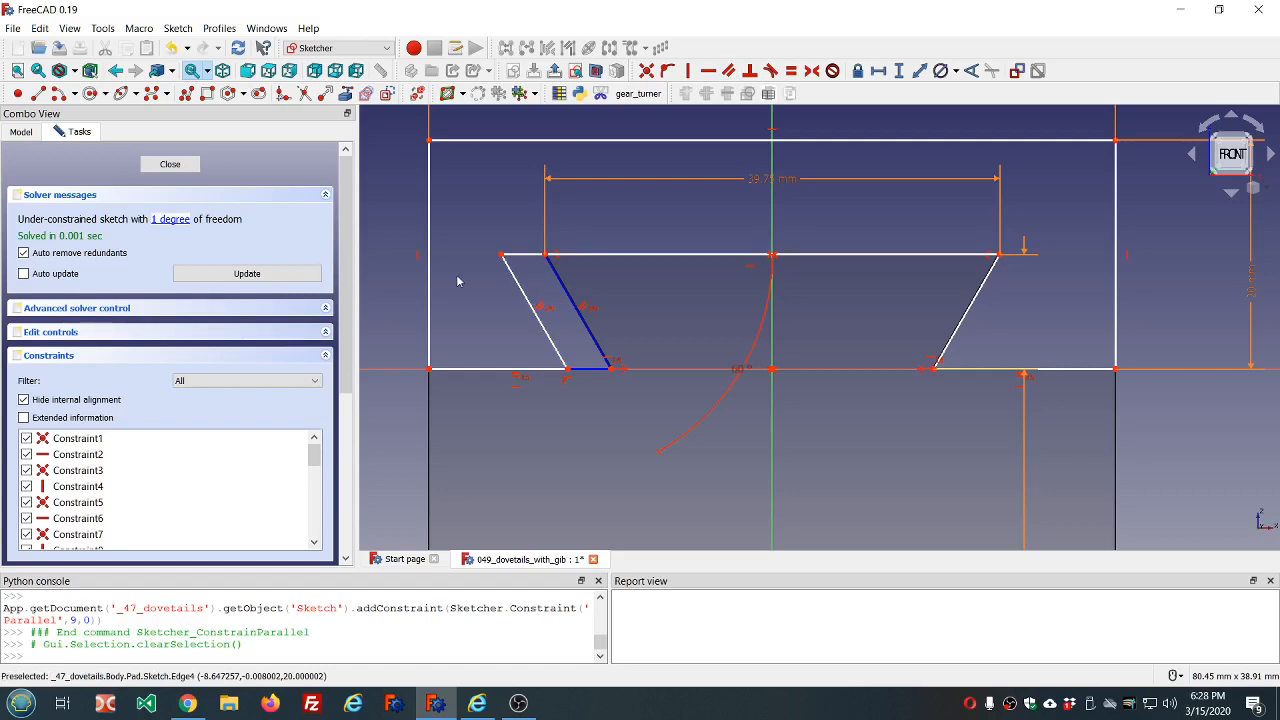
Step: Constrain the horizontal distance between the new upper-left corner and the dovetail's original upper-left corner to the expression dd.ddGib_depth
{"action": "left_click_drag", "start_coordinate": [502, 256], "coordinate": [486, 276]}
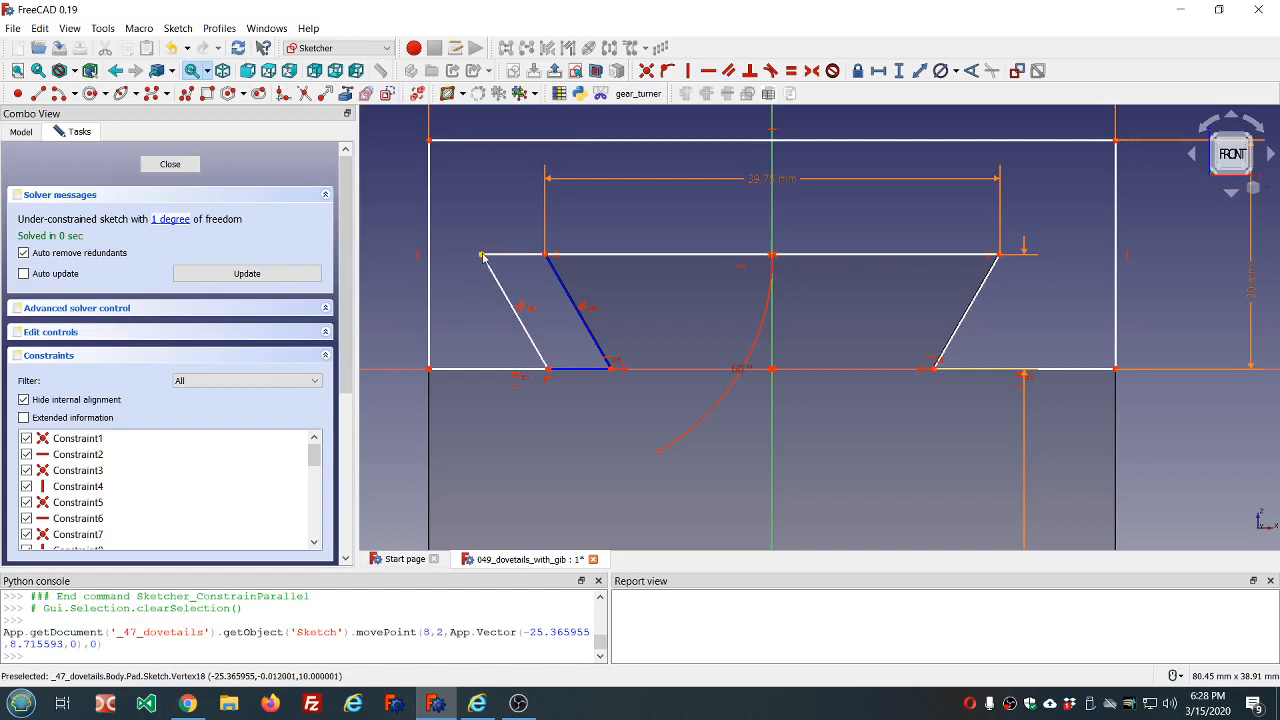
{"action": "left_click", "coordinate": [484, 256]}
{"action": "left_click", "coordinate": [546, 257]}
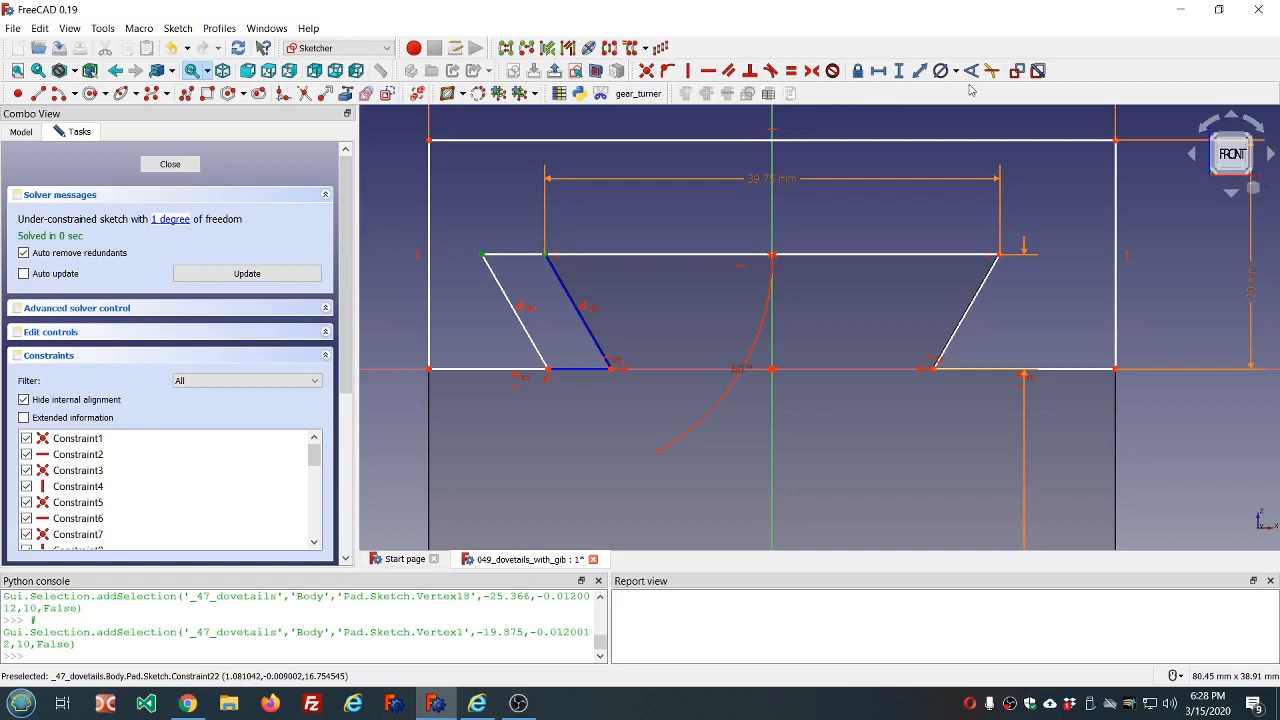
{"action": "left_click", "coordinate": [1018, 71]}
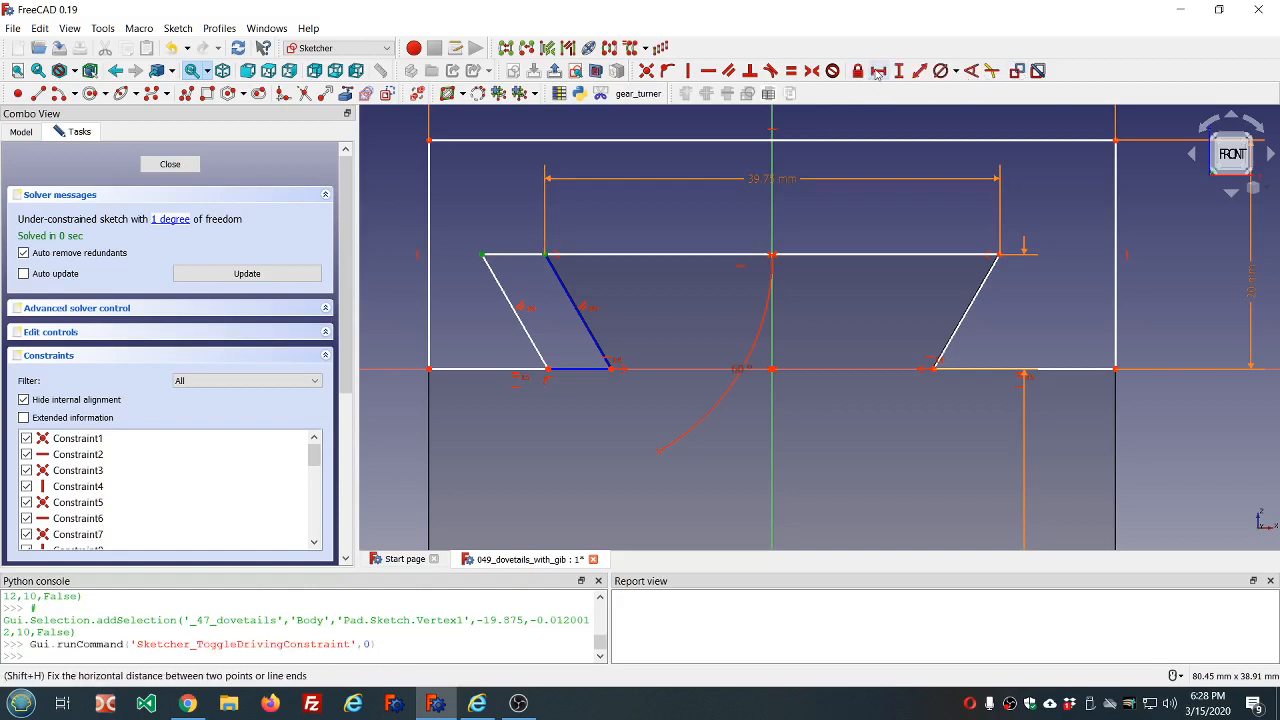
{"action": "left_click", "coordinate": [878, 71]}
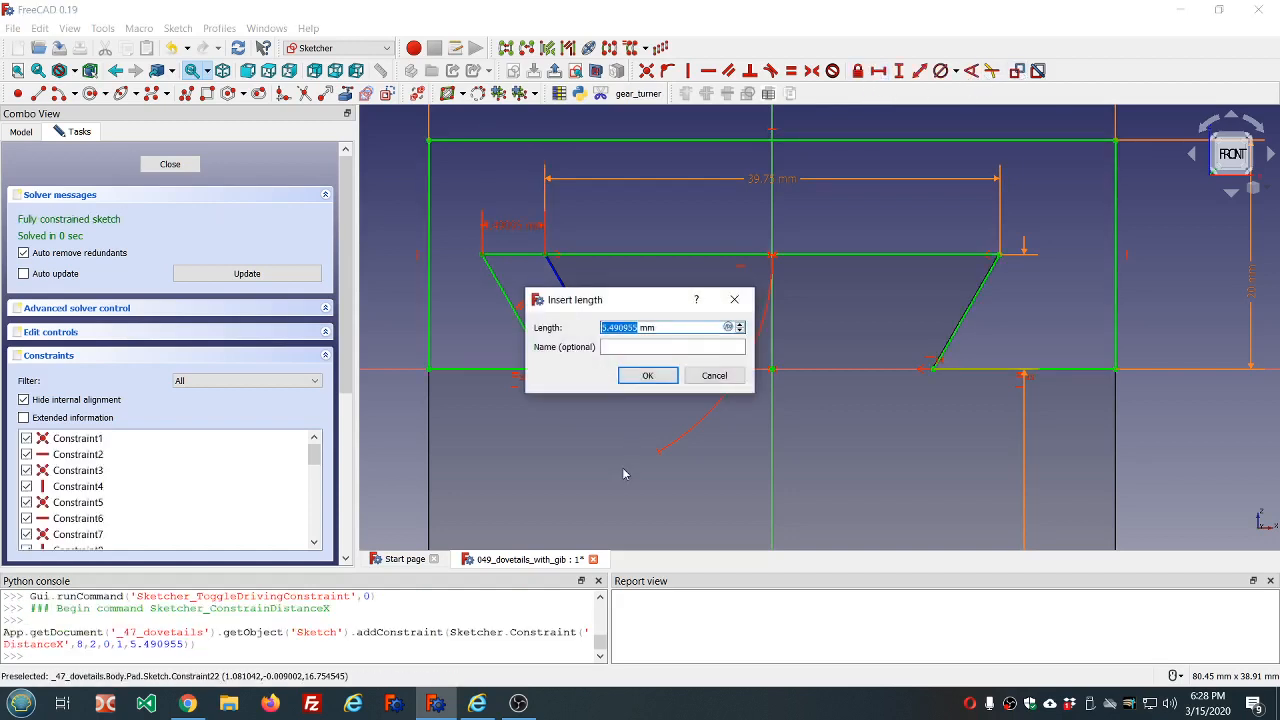
{"action": "type", "text": "dd.d"}
{"action": "key", "text": "equal"}
{"action": "type", "text": "dd.dd"}
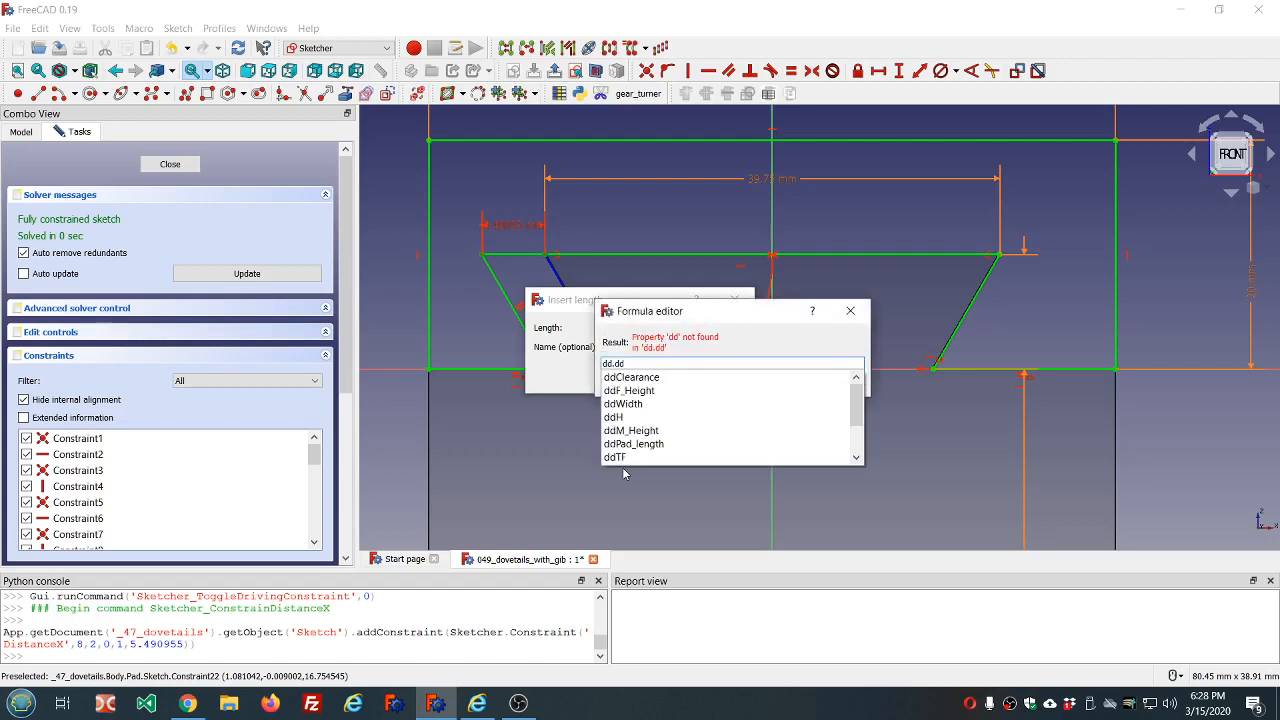
{"action": "key", "text": "Down"}
{"action": "key", "text": "Down"}
{"action": "key", "text": "Down"}
{"action": "key", "text": "Down"}
{"action": "key", "text": "Down"}
{"action": "key", "text": "Down"}
{"action": "key", "text": "Down"}
{"action": "key", "text": "Down"}
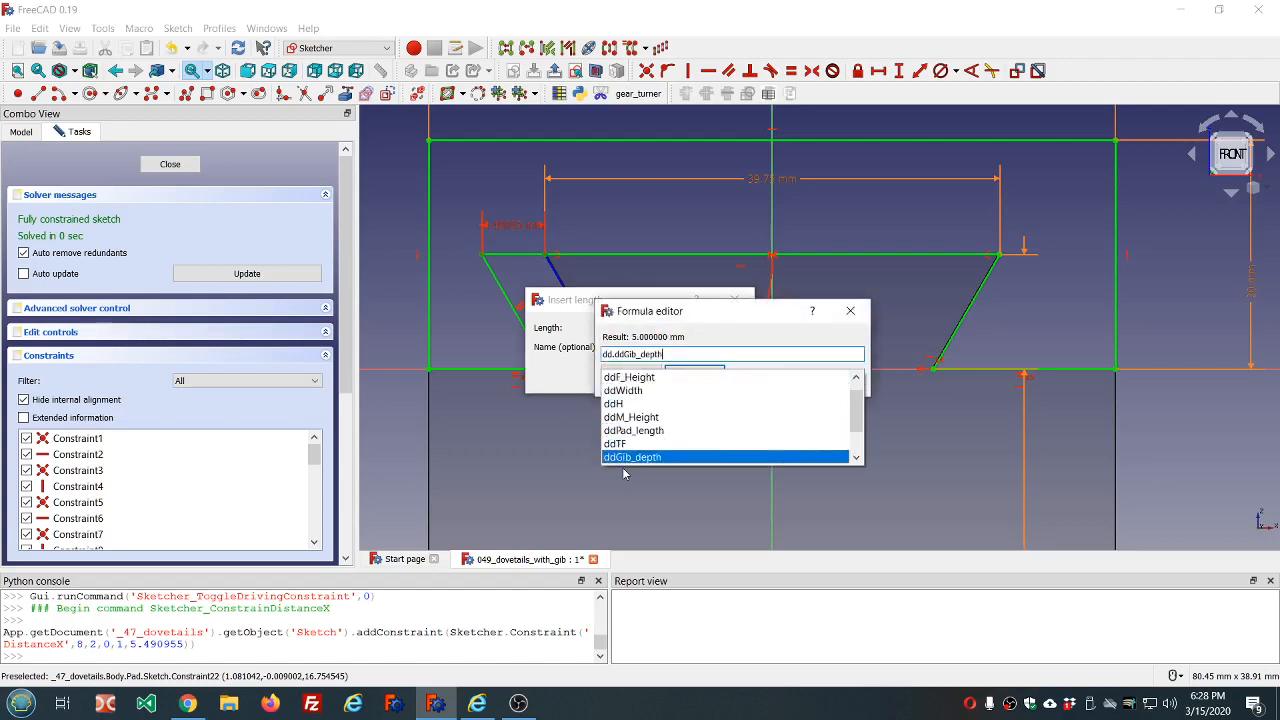
{"action": "key", "text": "Return"}
{"action": "key", "text": "Return"}
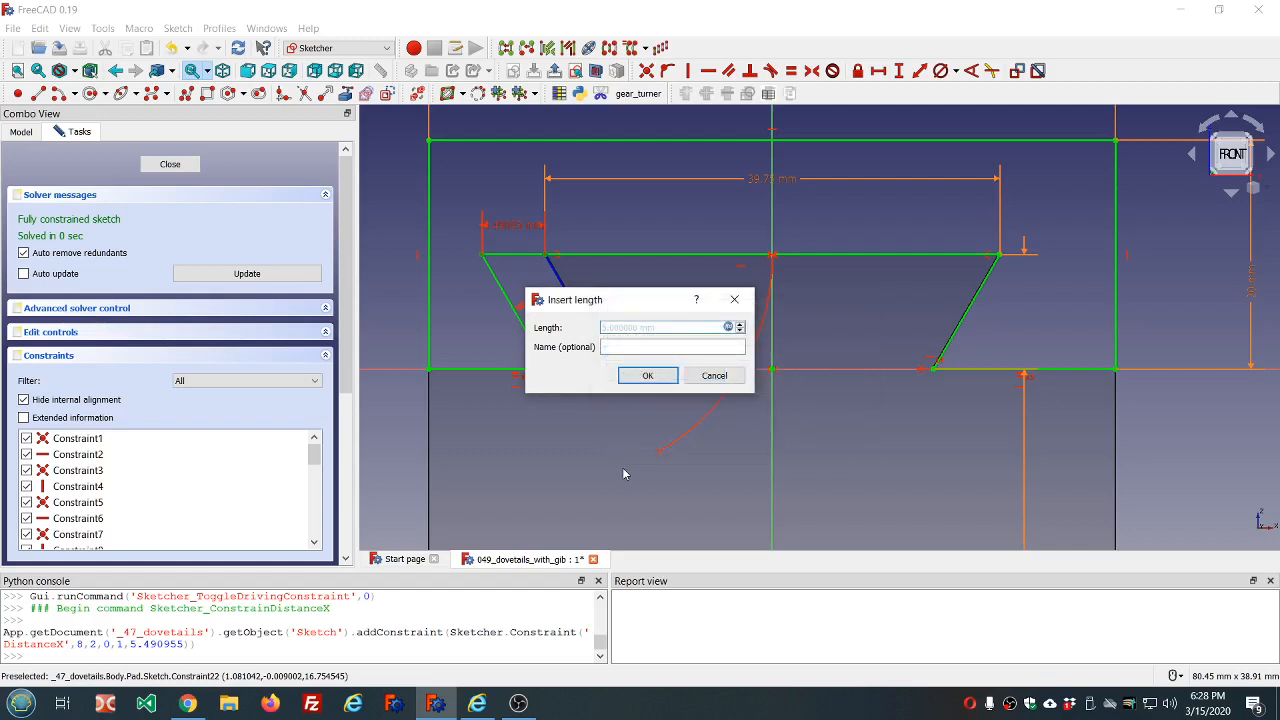
{"action": "left_click", "coordinate": [647, 375]}
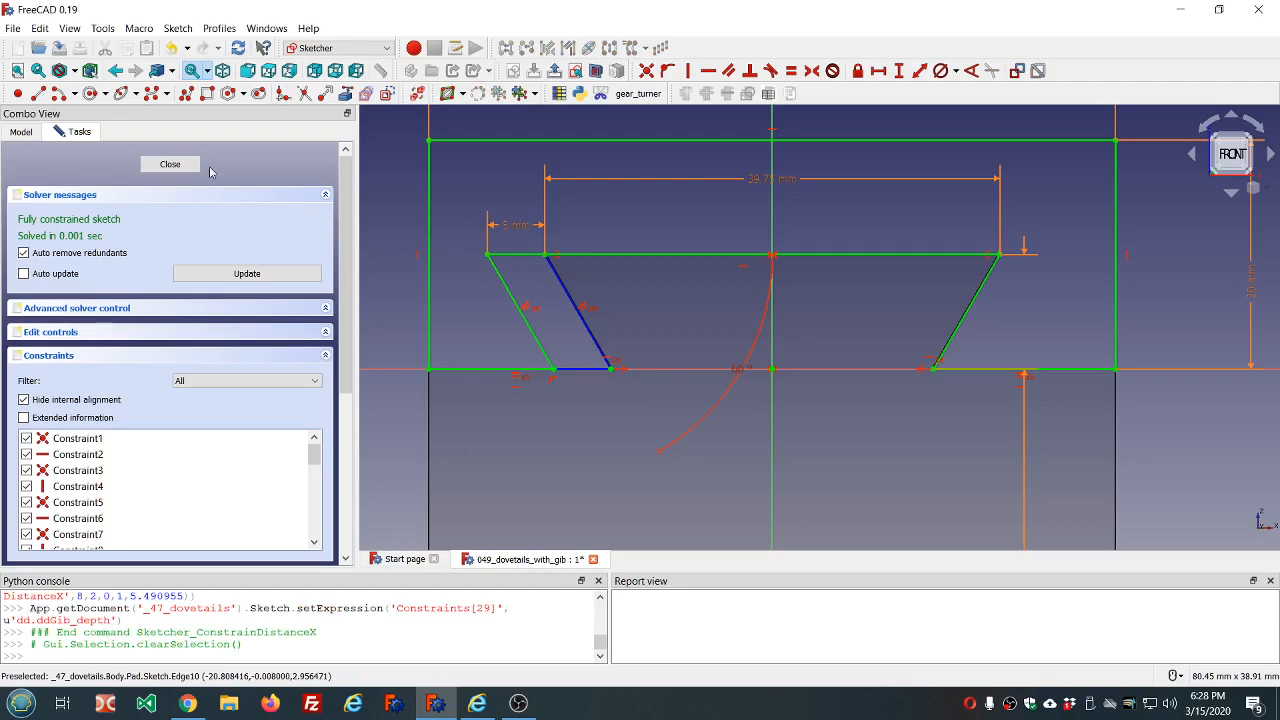
Step: Close the female sketch and inspect the gib gap beside the dovetail's left slanted face
{"action": "left_click", "coordinate": [170, 164]}
{"action": "scroll", "coordinate": [620, 190], "scroll_direction": "down", "scroll_amount": 2}
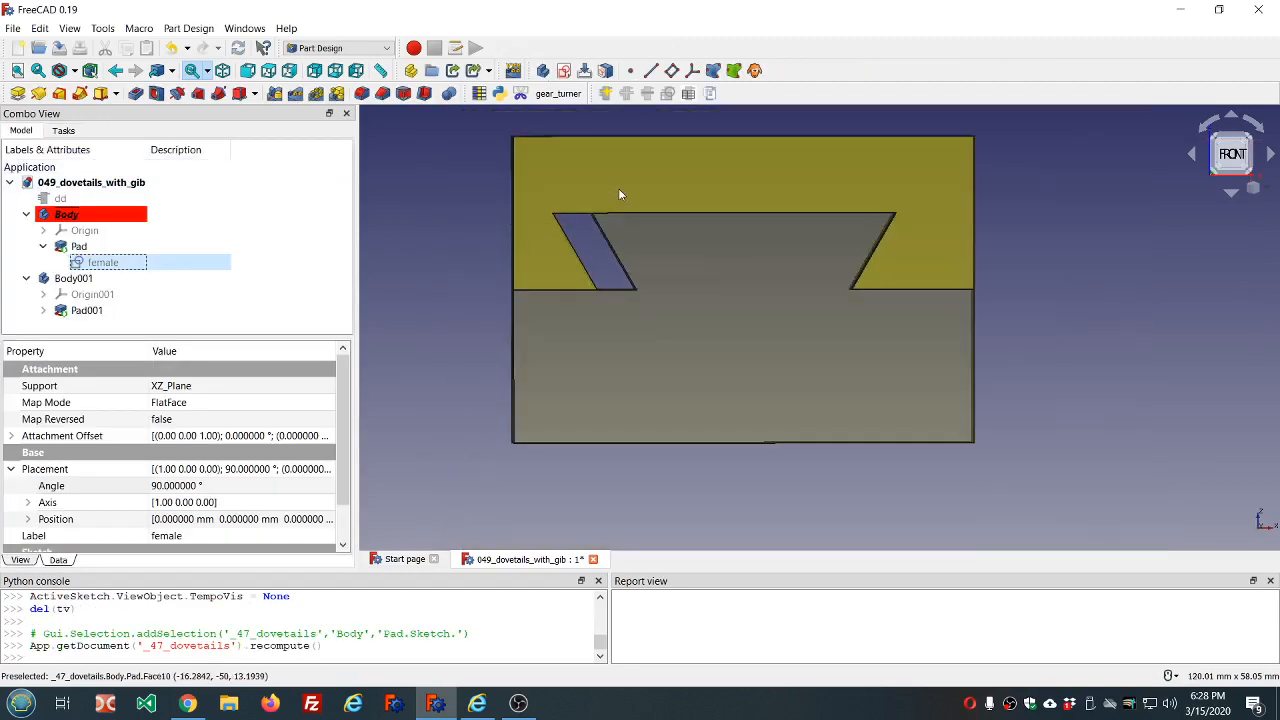
{"action": "mouse_move", "coordinate": [627, 201]}
{"action": "middle_mouse_down"}
{"action": "mouse_move", "coordinate": [628, 220]}
{"action": "mouse_move", "coordinate": [625, 204]}
{"action": "mouse_move", "coordinate": [671, 241]}
{"action": "middle_mouse_up"}
{"action": "scroll", "coordinate": [569, 207], "scroll_direction": "up", "scroll_amount": 3}
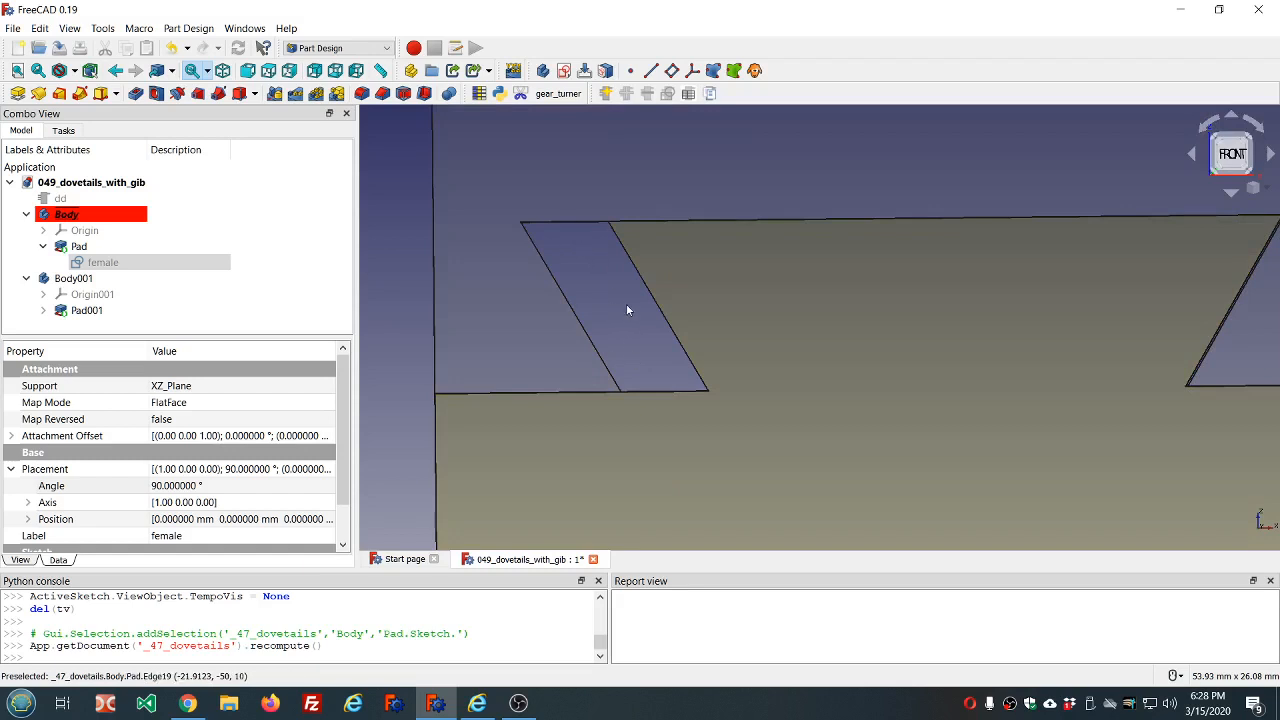
{"action": "scroll", "coordinate": [632, 290], "scroll_direction": "down", "scroll_amount": 3}
{"action": "scroll", "coordinate": [530, 304], "scroll_direction": "down", "scroll_amount": 5}
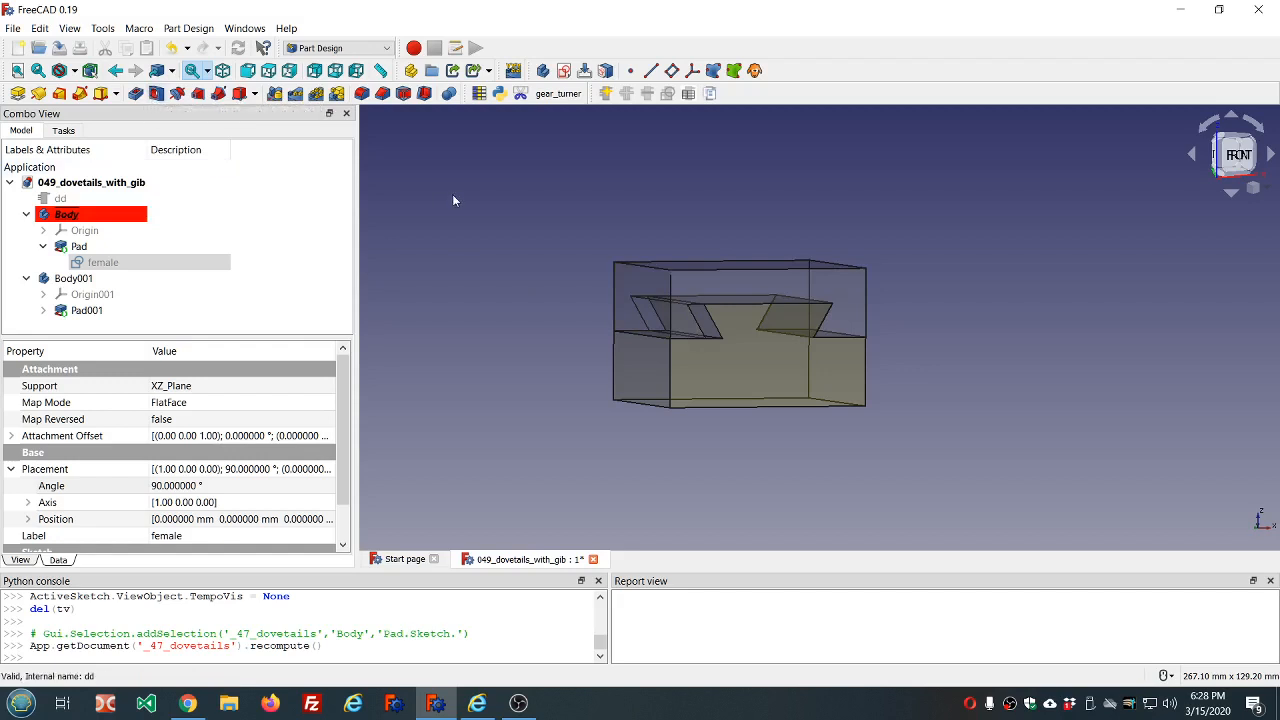
Step: Create a new sketch in Body on the YZ_Plane
{"action": "left_click", "coordinate": [566, 72]}
{"action": "left_click", "coordinate": [86, 251]}
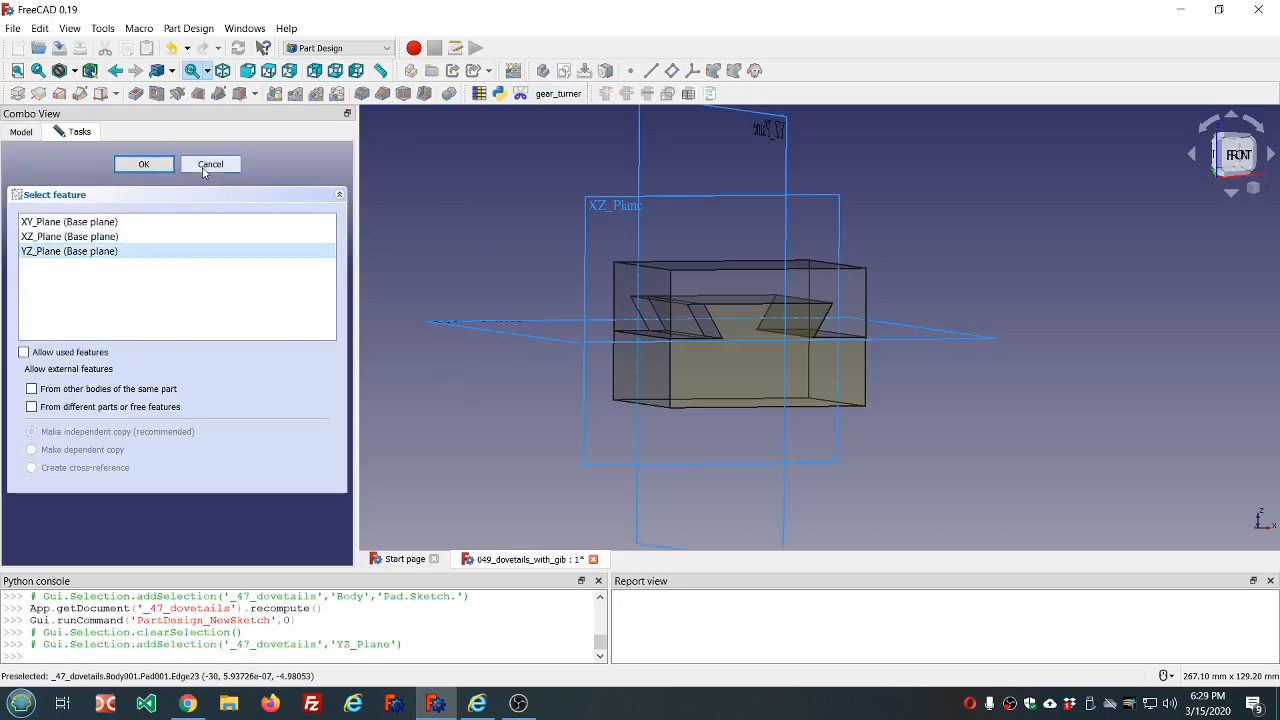
{"action": "left_click", "coordinate": [142, 165]}
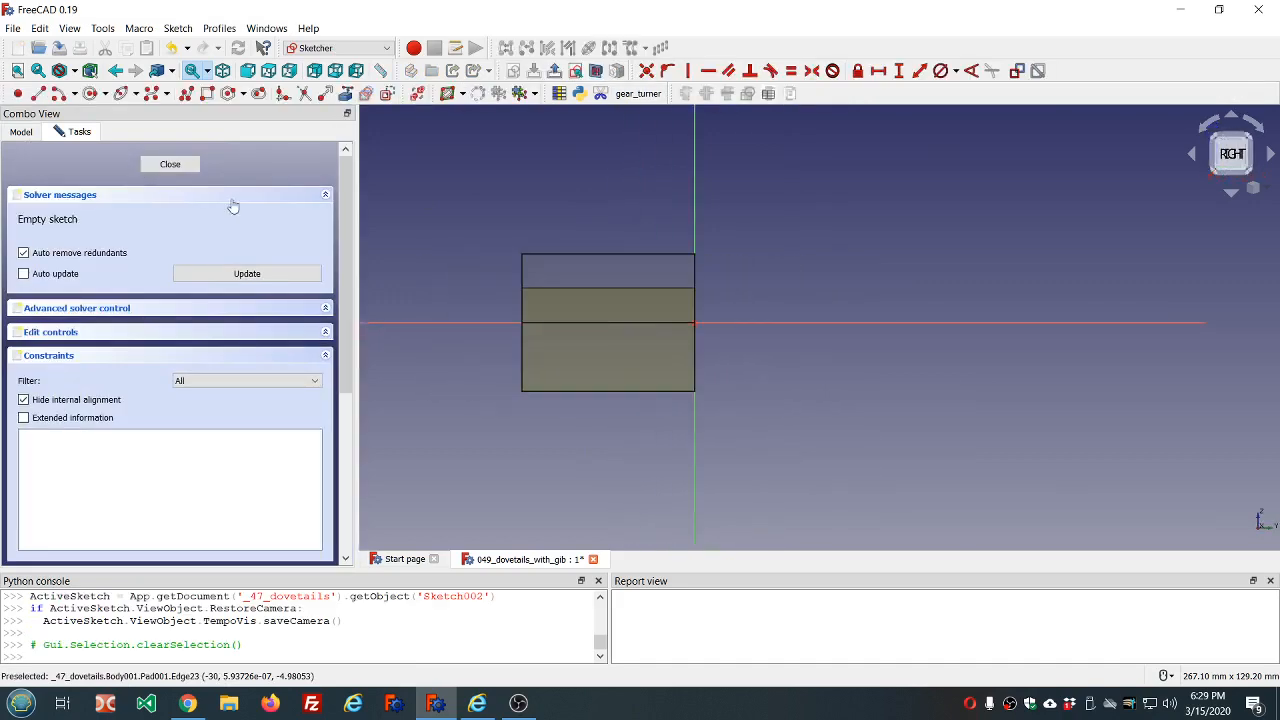
Step: Set the z position of the new sketch's attachment offset to -30 mm, moving its plane to the block's left side face
{"action": "mouse_move", "coordinate": [399, 258]}
{"action": "middle_mouse_down"}
{"action": "mouse_move", "coordinate": [680, 296]}
{"action": "mouse_move", "coordinate": [613, 307]}
{"action": "middle_mouse_up"}
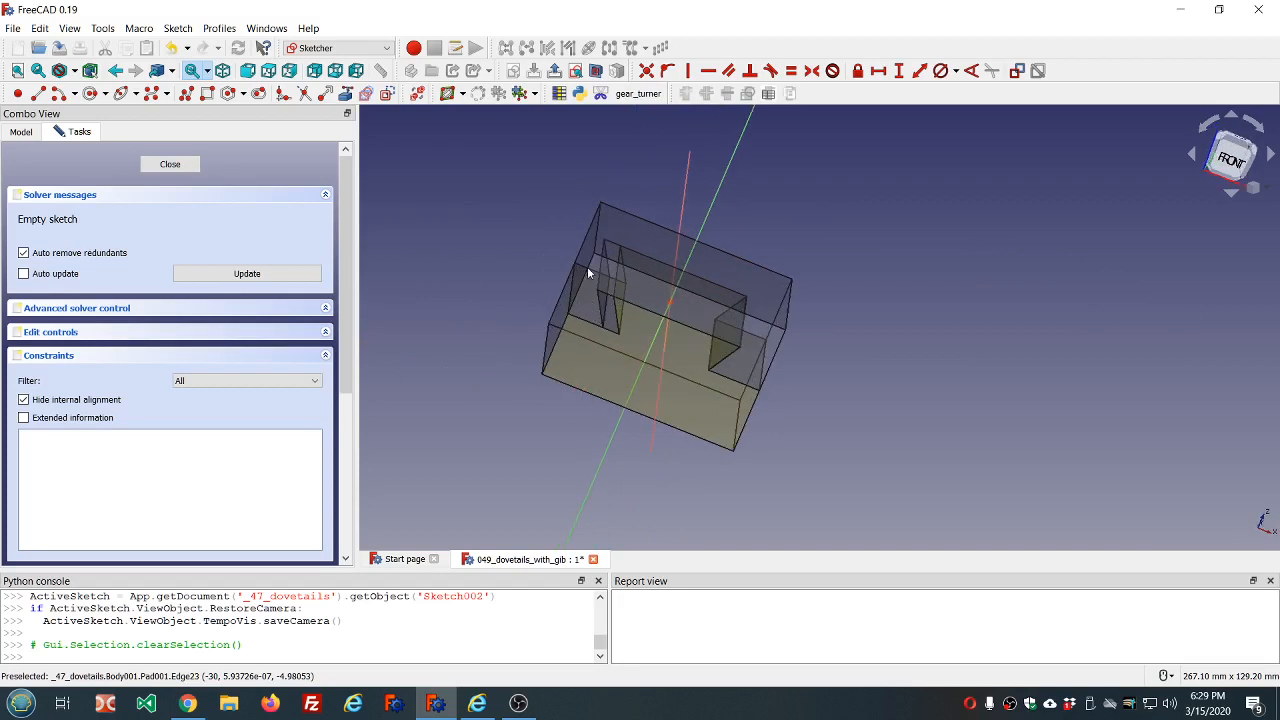
{"action": "middle_click_drag", "start_coordinate": [551, 195], "coordinate": [530, 206]}
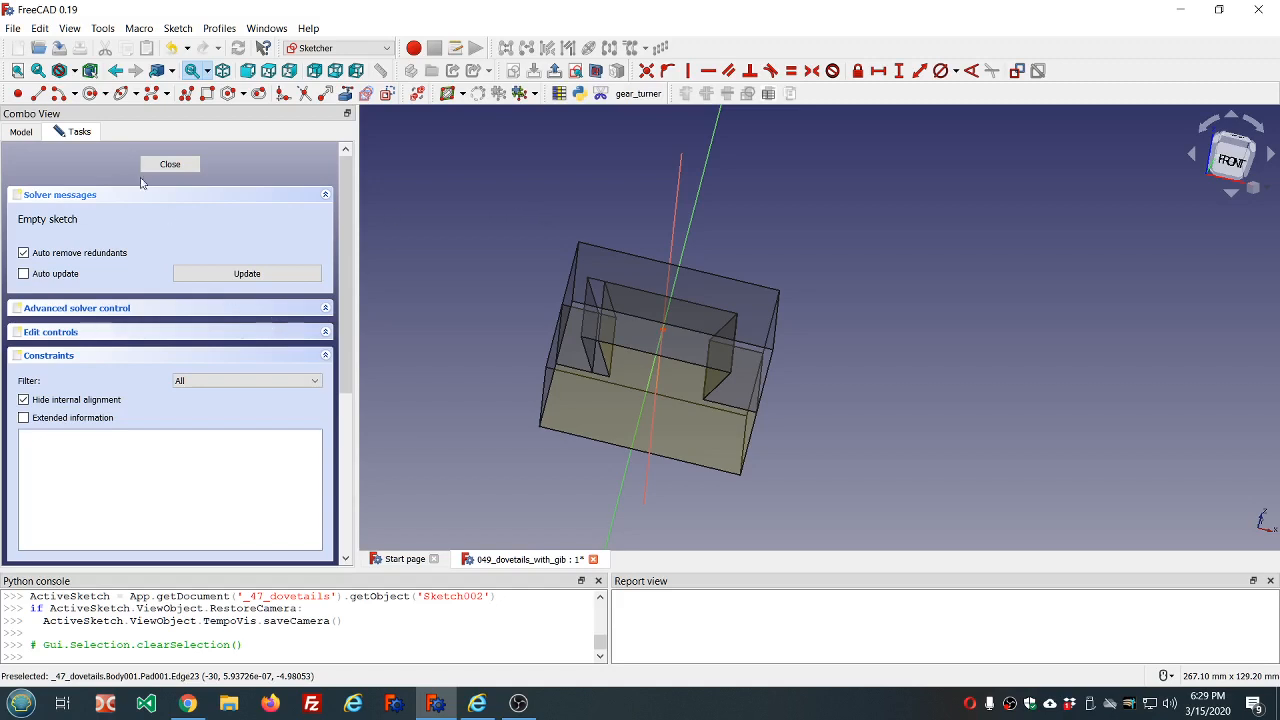
{"action": "left_click", "coordinate": [24, 132]}
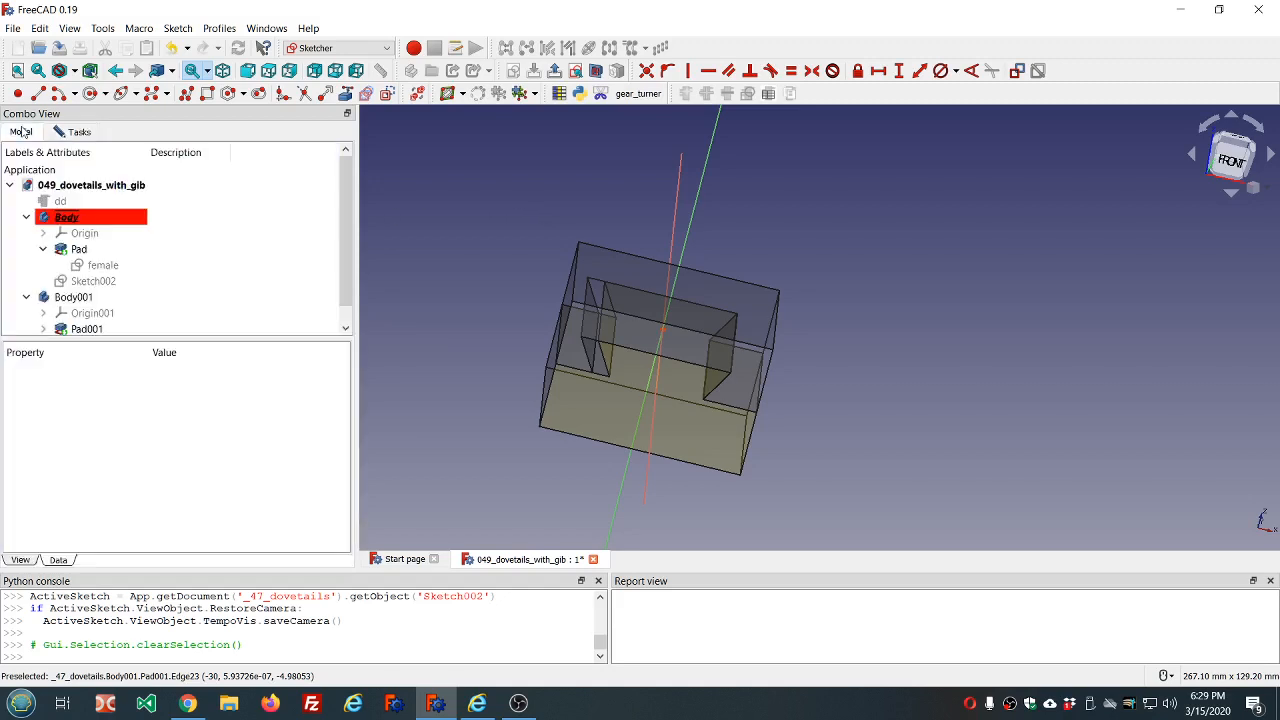
{"action": "left_click", "coordinate": [120, 286]}
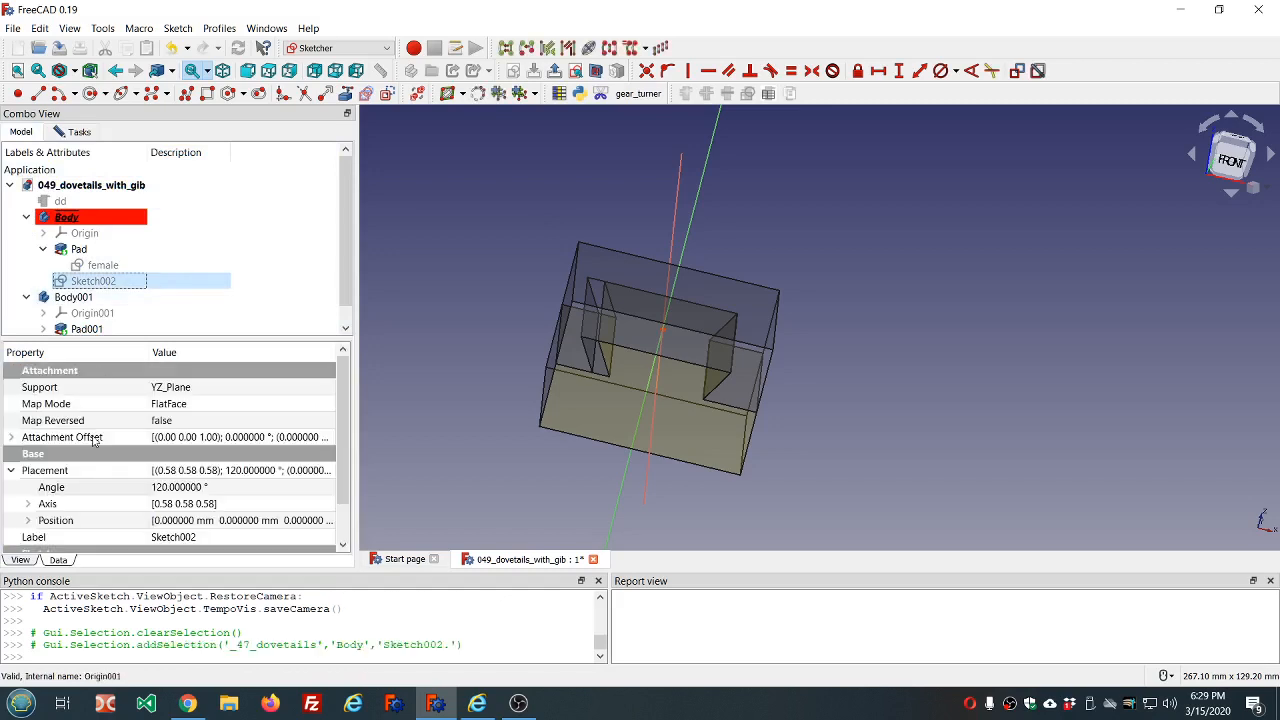
{"action": "left_click", "coordinate": [11, 437]}
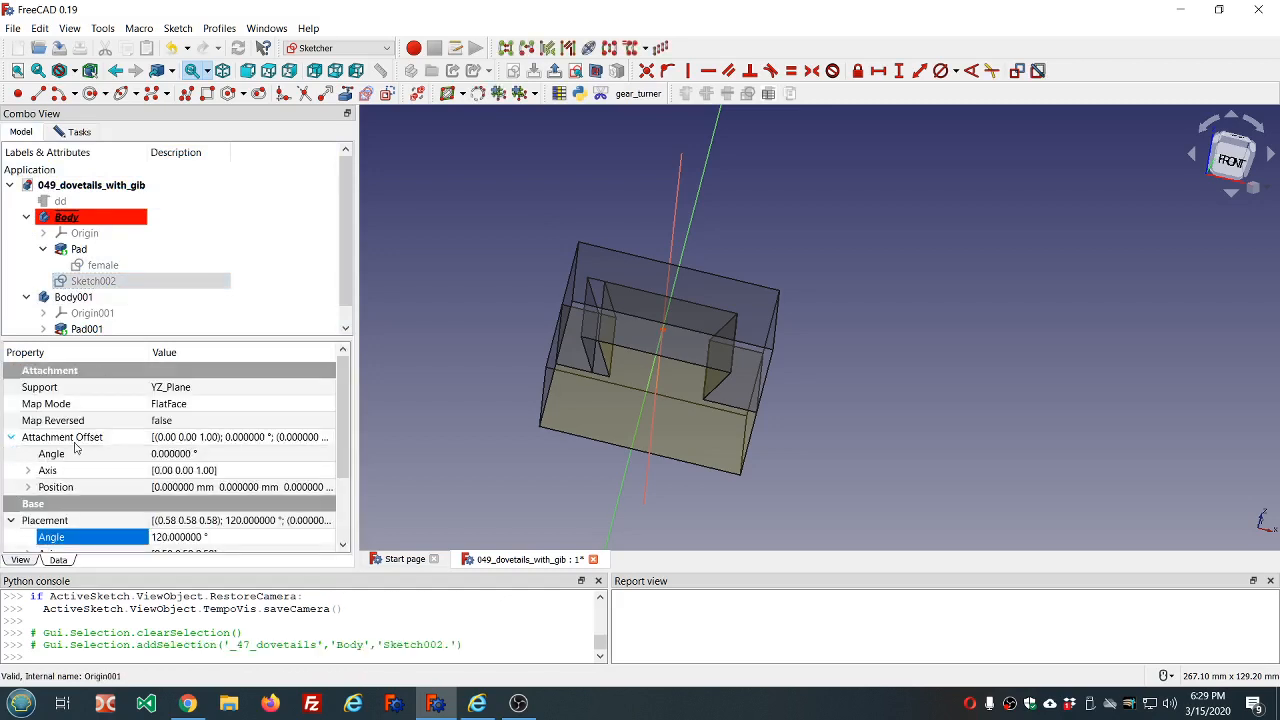
{"action": "left_click", "coordinate": [28, 487]}
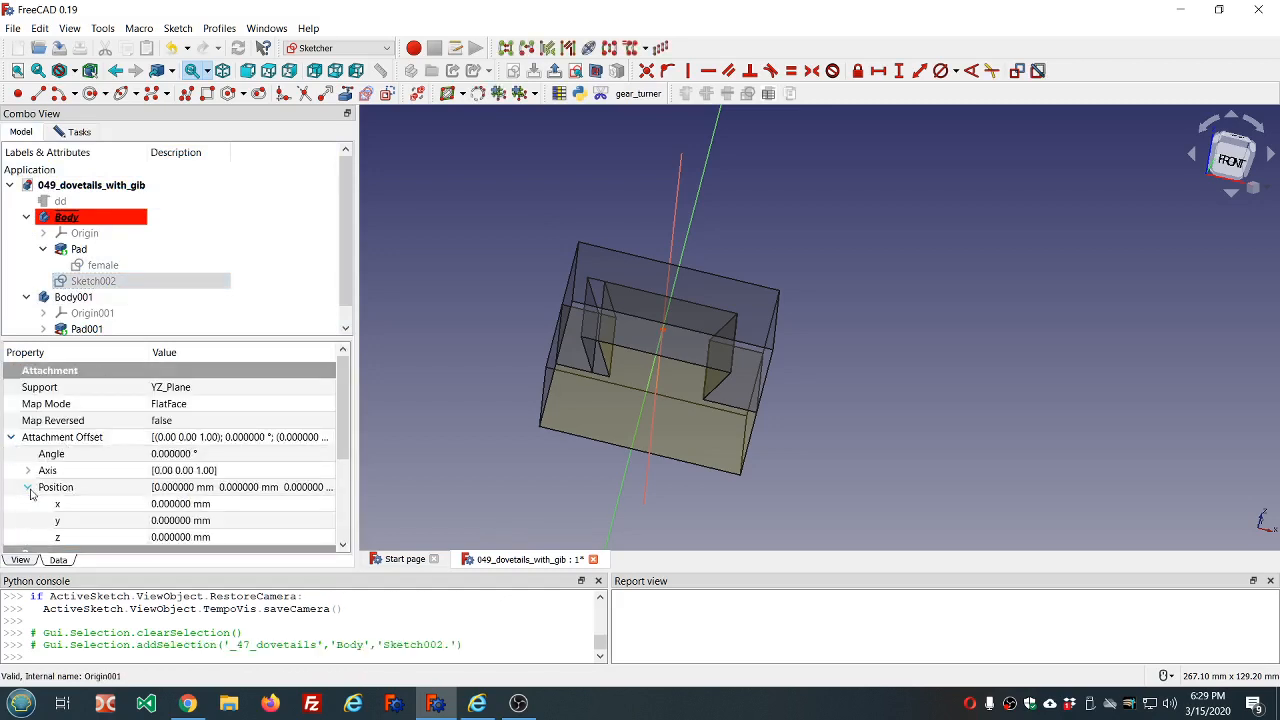
{"action": "left_click", "coordinate": [245, 537]}
{"action": "scroll", "coordinate": [241, 535], "scroll_direction": "down", "scroll_amount": 1}
{"action": "scroll", "coordinate": [241, 535], "scroll_direction": "down", "scroll_amount": 11}
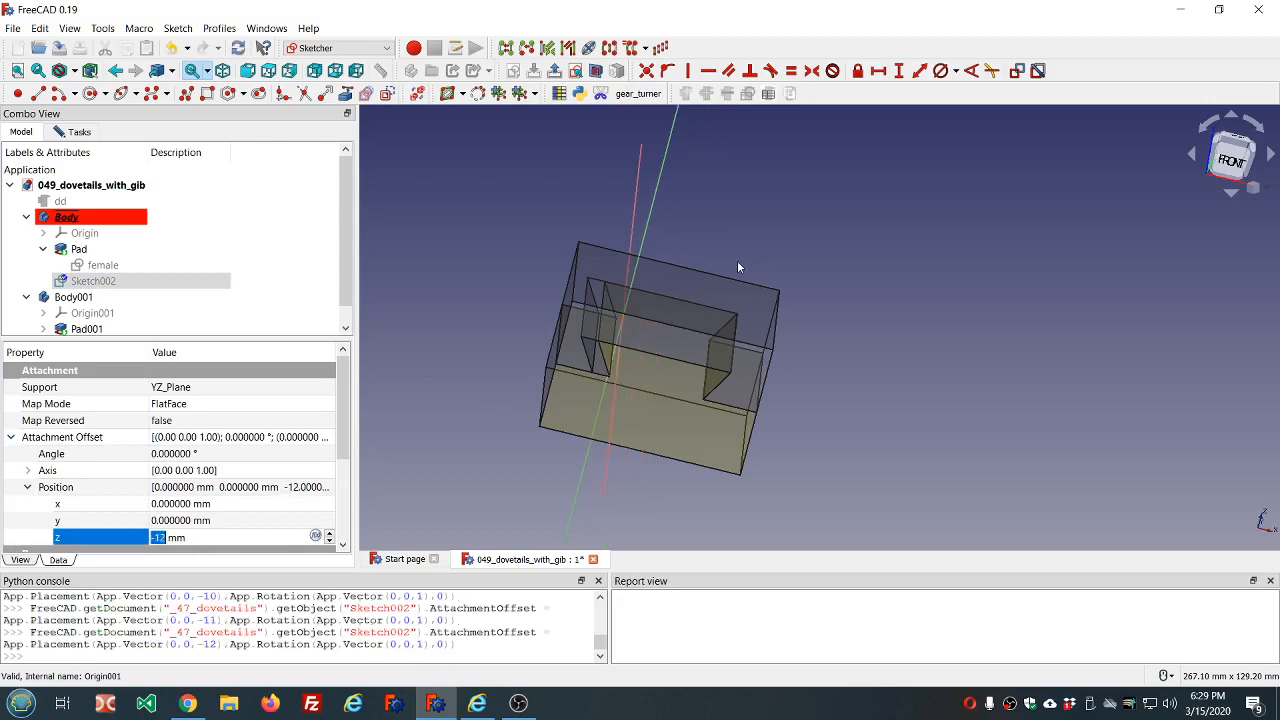
{"action": "scroll", "coordinate": [737, 260], "scroll_direction": "down", "scroll_amount": 2}
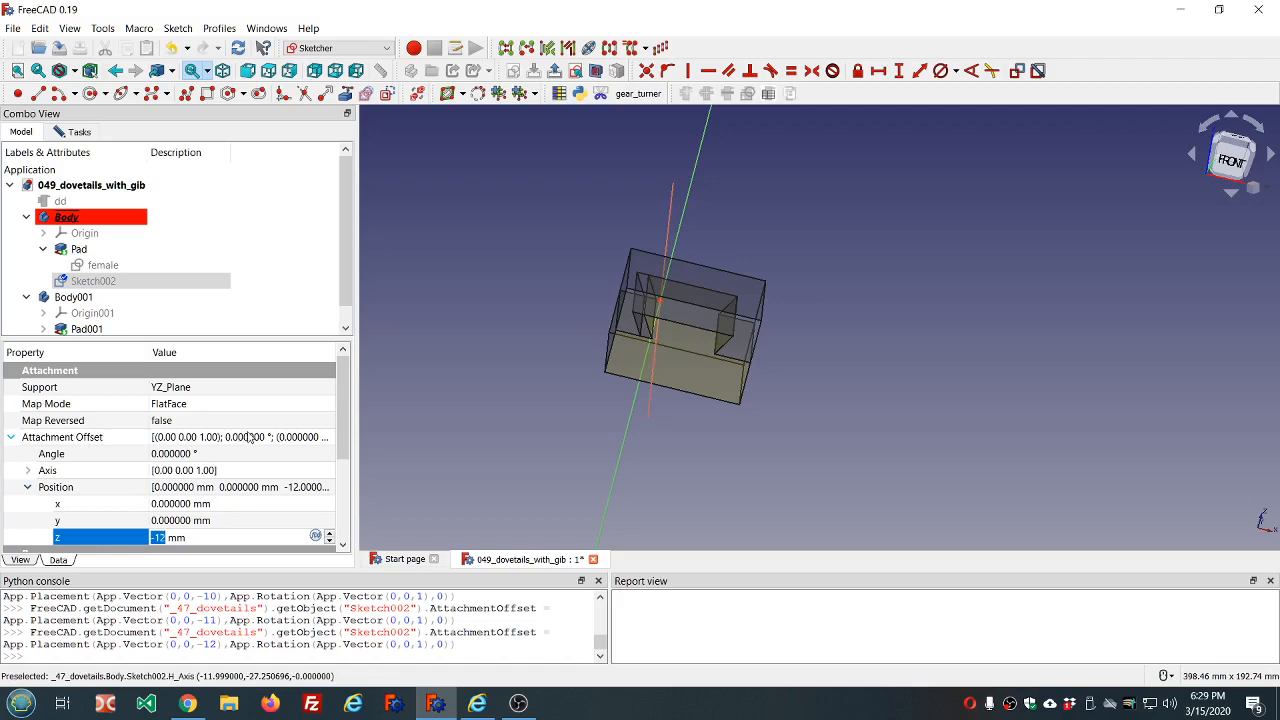
{"action": "scroll", "coordinate": [250, 437], "scroll_direction": "down", "scroll_amount": 1}
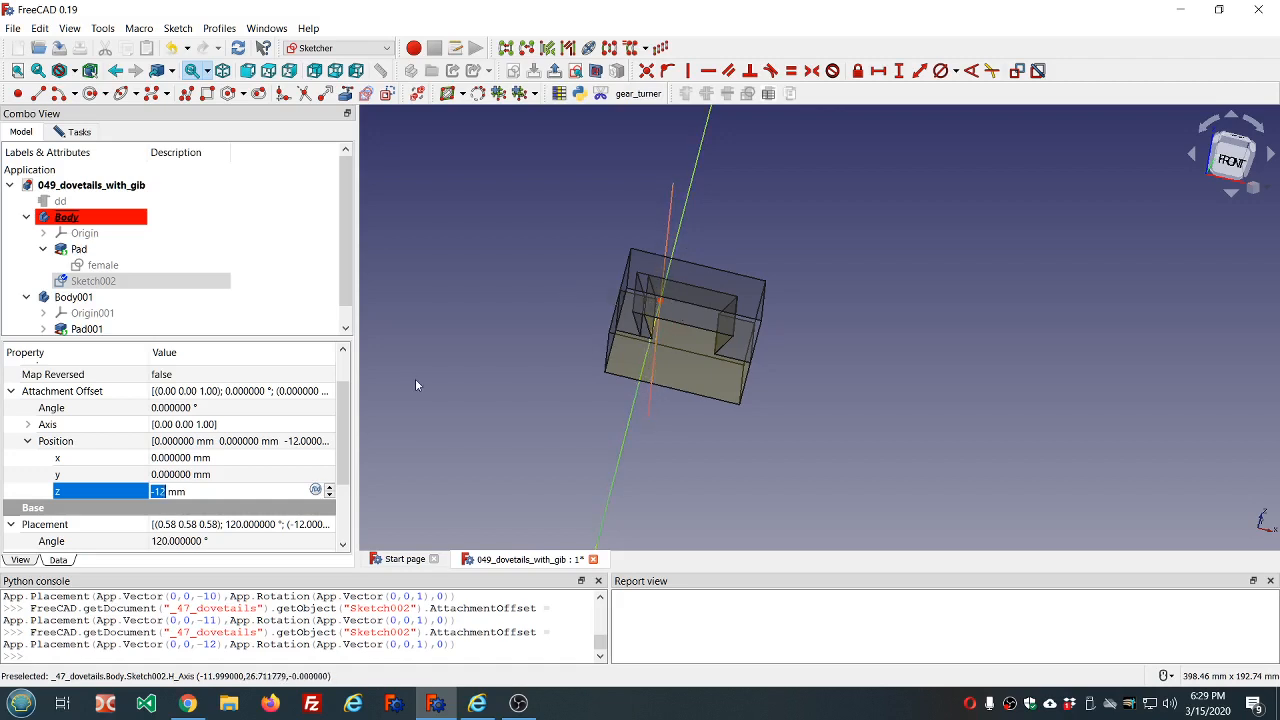
{"action": "scroll", "coordinate": [226, 487], "scroll_direction": "down", "scroll_amount": 5}
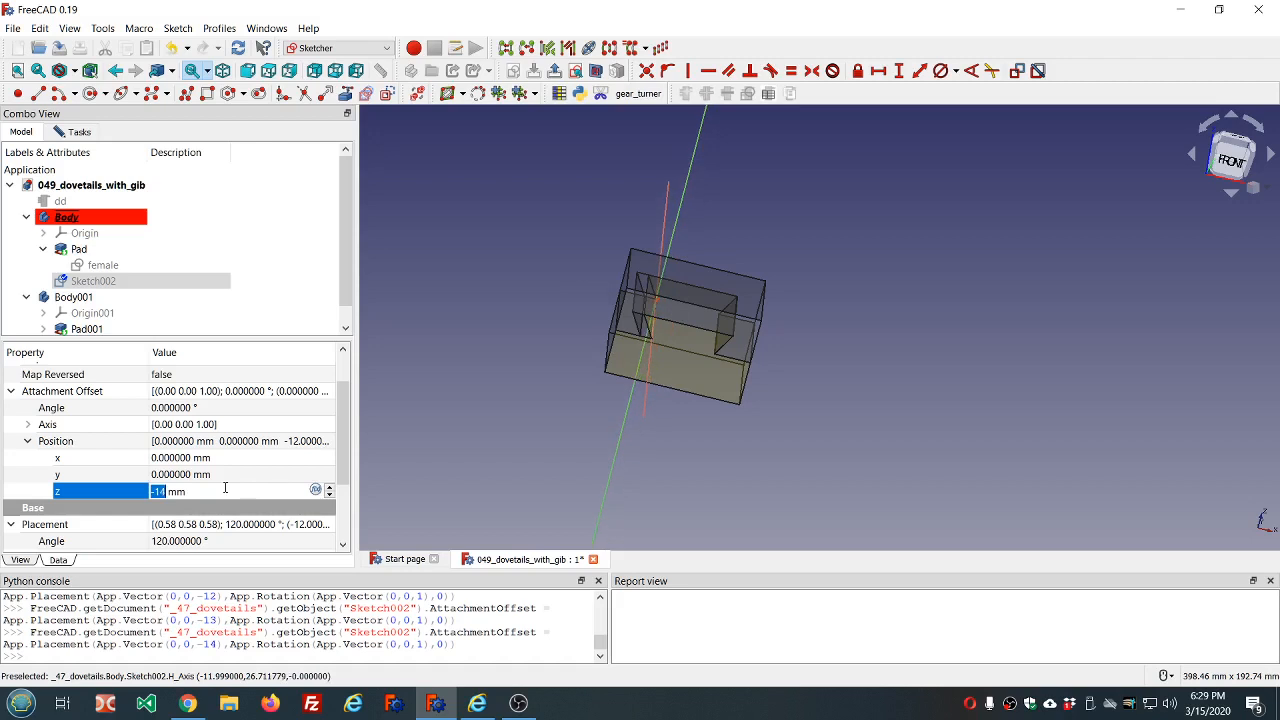
{"action": "scroll", "coordinate": [226, 487], "scroll_direction": "down", "scroll_amount": 12}
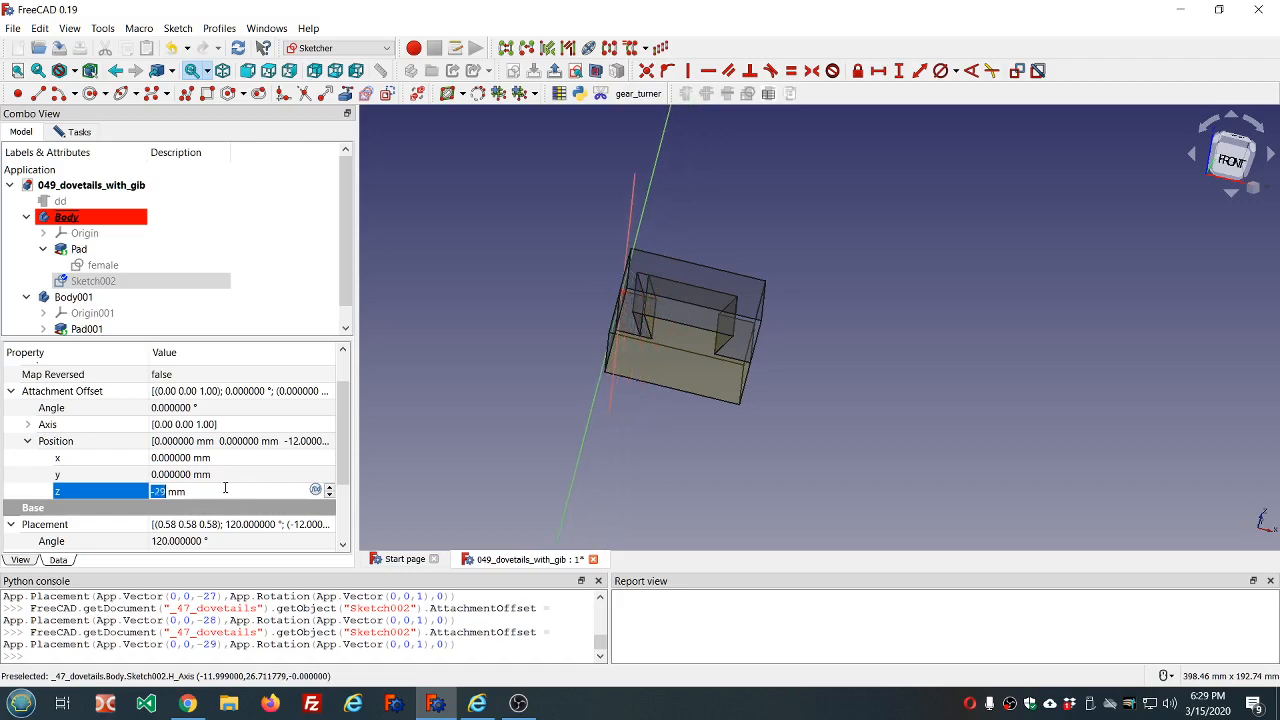
{"action": "scroll", "coordinate": [226, 487], "scroll_direction": "down", "scroll_amount": 2}
{"action": "scroll", "coordinate": [226, 487], "scroll_direction": "up", "scroll_amount": 1}
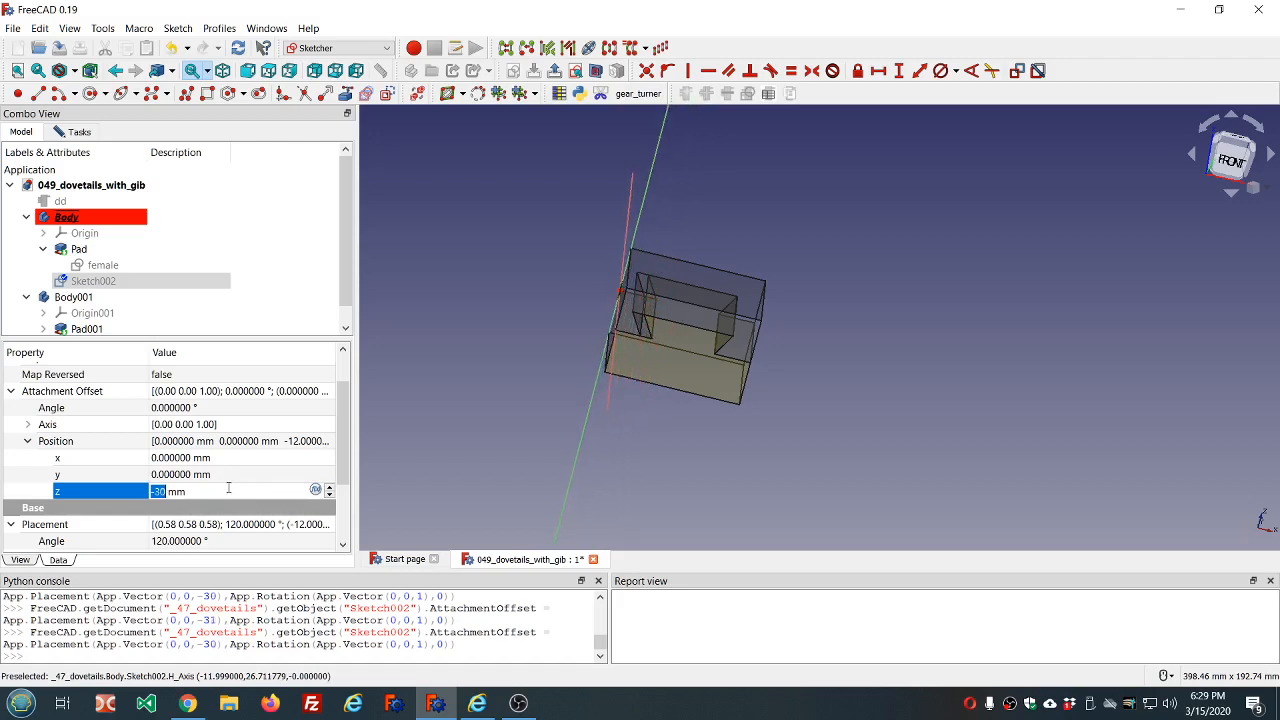
Step: Drive the z position of Sketch002's attachment offset with the expression -dd.ddWidth/2
{"action": "left_click", "coordinate": [316, 491]}
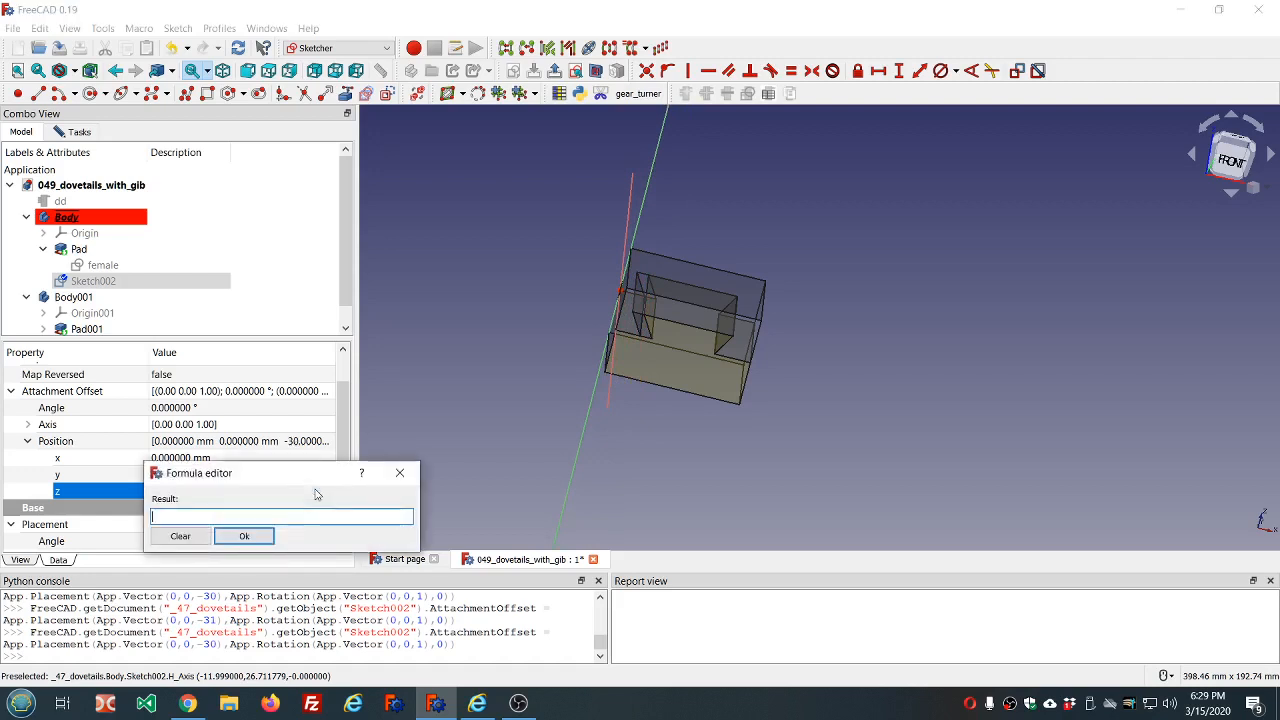
{"action": "type", "text": "dd.dd"}
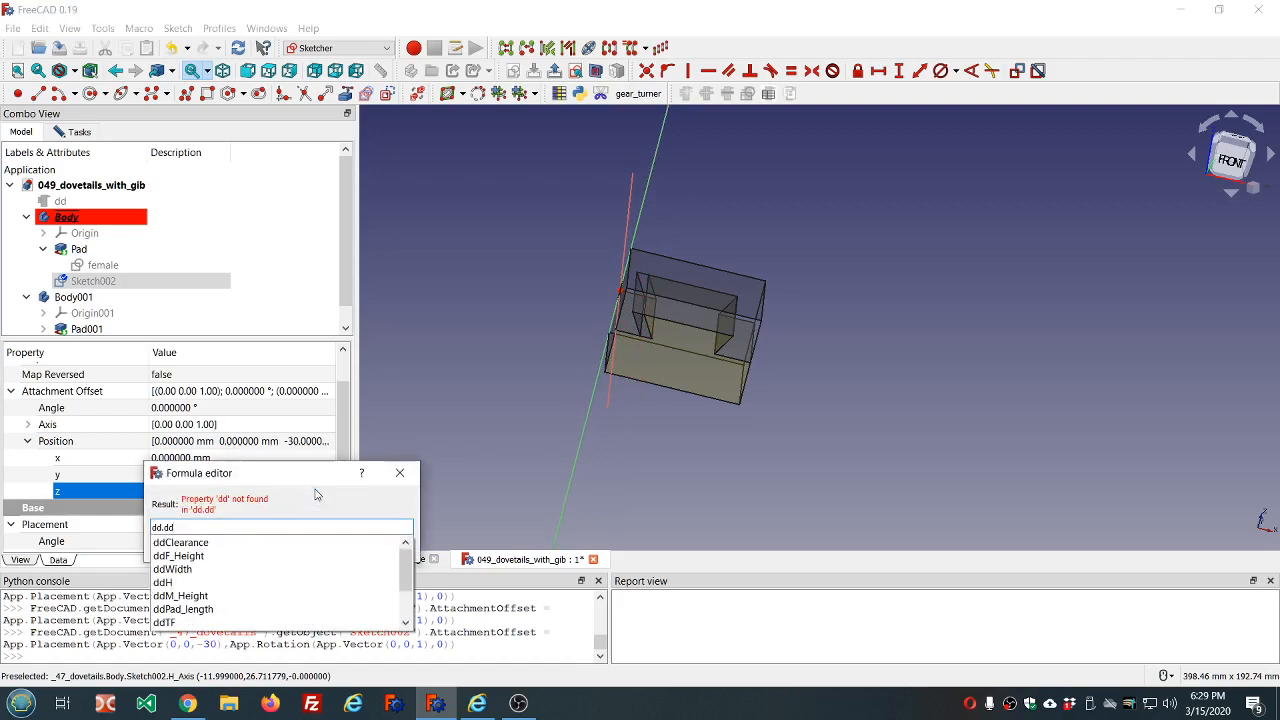
{"action": "key", "text": "Down"}
{"action": "key", "text": "Down"}
{"action": "key", "text": "Down"}
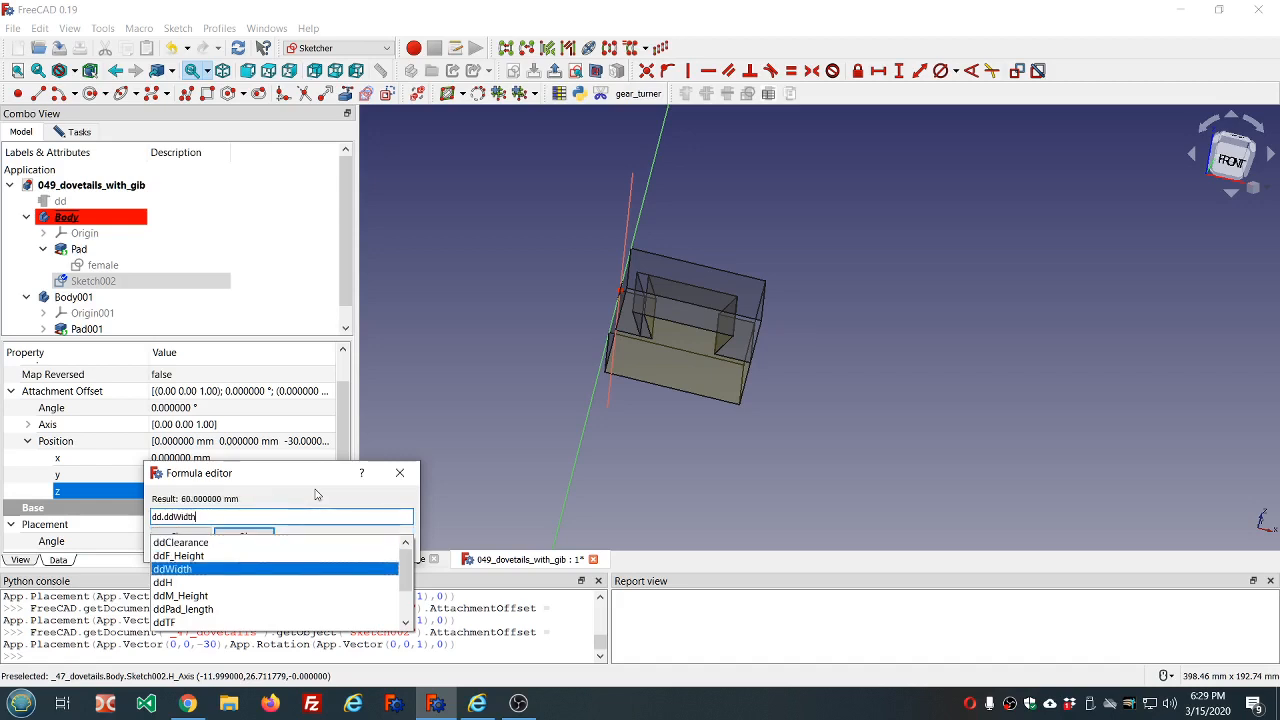
{"action": "type", "text": "/2"}
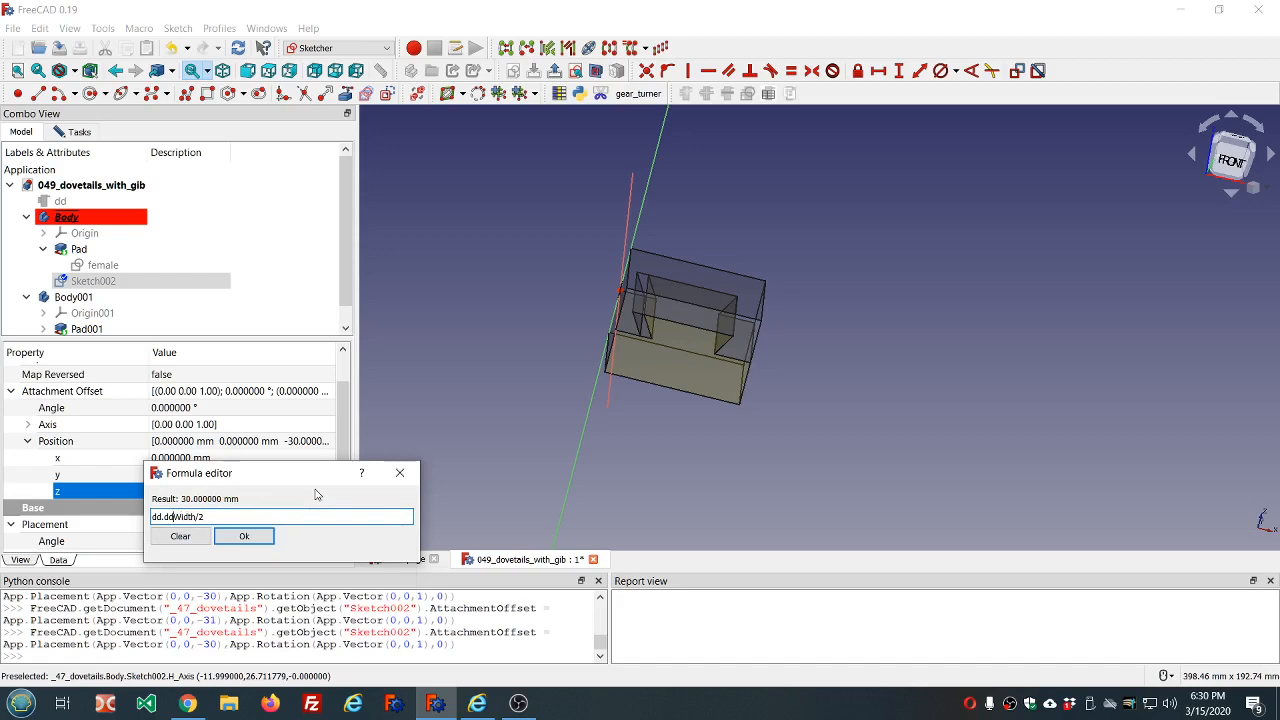
{"action": "type", "text": "-"}
{"action": "left_click", "coordinate": [244, 536]}
{"action": "left_click", "coordinate": [462, 268]}
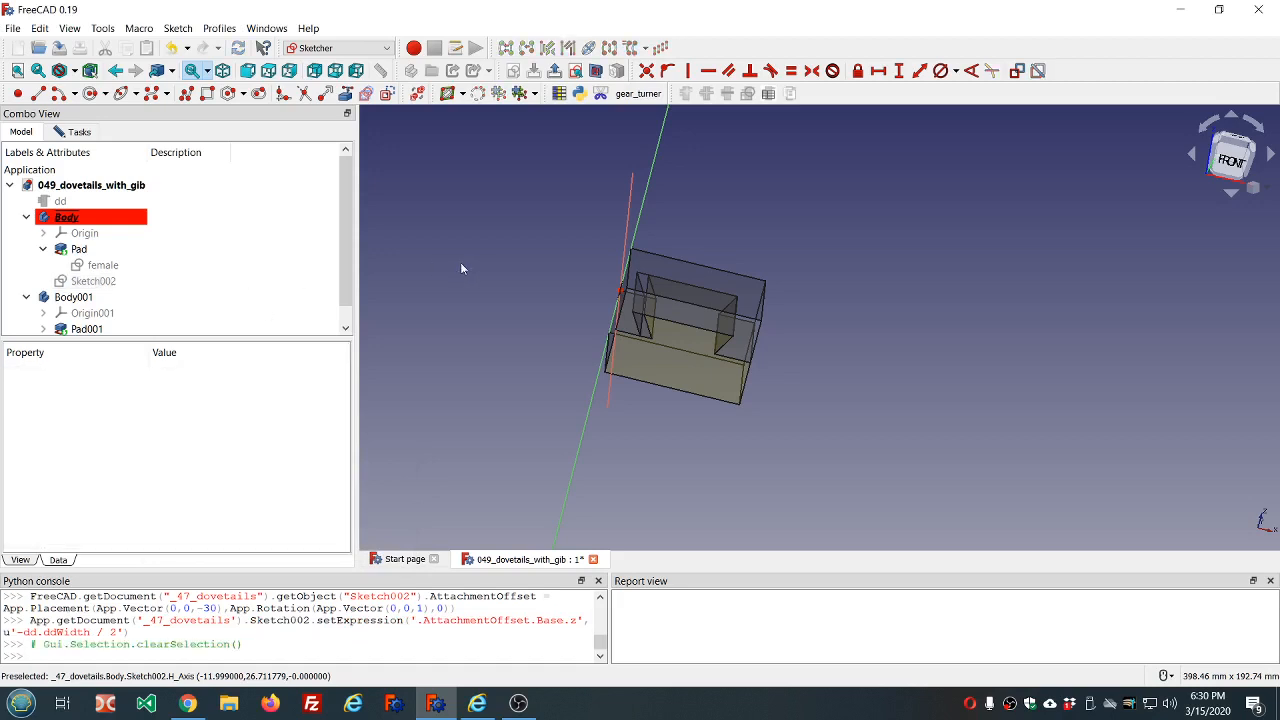
Step: Return to the open sketch's editing tasks and examine its plane against the block's left face and the gib gap
{"action": "left_click", "coordinate": [78, 136]}
{"action": "middle_click_drag", "start_coordinate": [446, 347], "coordinate": [620, 375]}
{"action": "scroll", "coordinate": [817, 329], "scroll_direction": "up", "scroll_amount": 2}
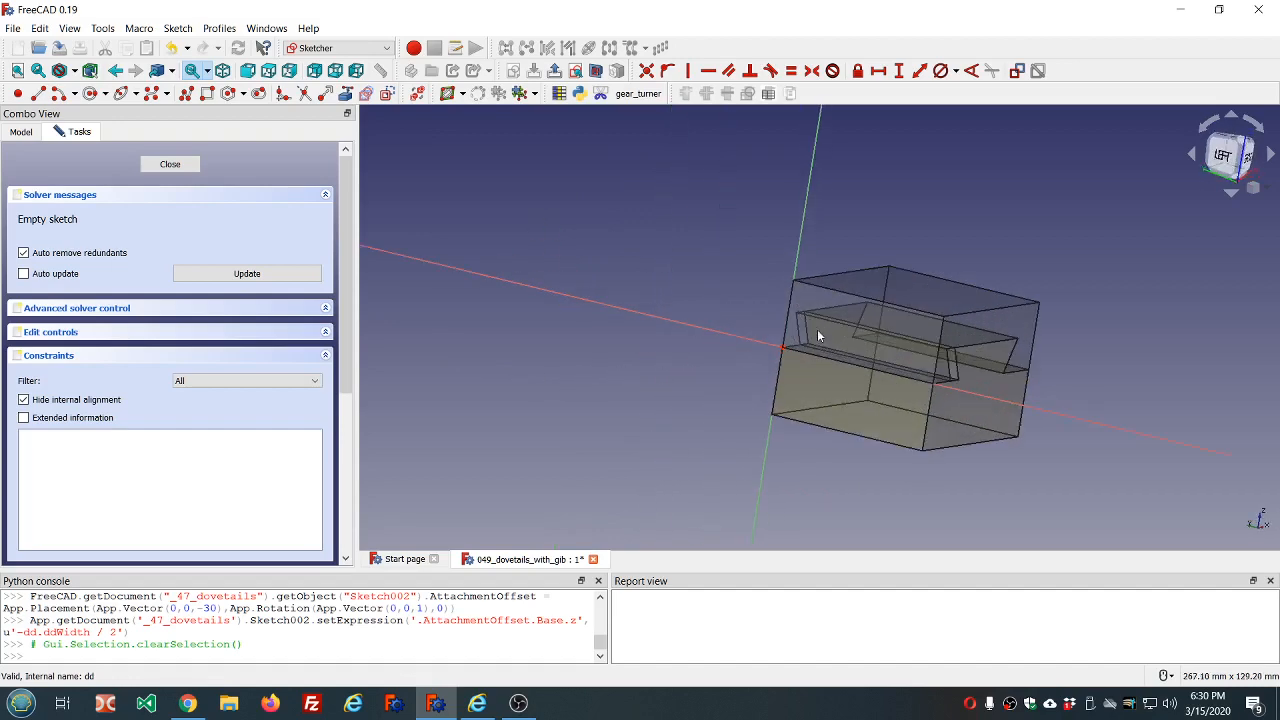
{"action": "scroll", "coordinate": [871, 335], "scroll_direction": "up", "scroll_amount": 2}
{"action": "middle_click_drag", "start_coordinate": [871, 335], "coordinate": [910, 312]}
{"action": "scroll", "coordinate": [935, 333], "scroll_direction": "down", "scroll_amount": 10}
{"action": "scroll", "coordinate": [988, 331], "scroll_direction": "up", "scroll_amount": 6}
{"action": "scroll", "coordinate": [990, 336], "scroll_direction": "up", "scroll_amount": 4}
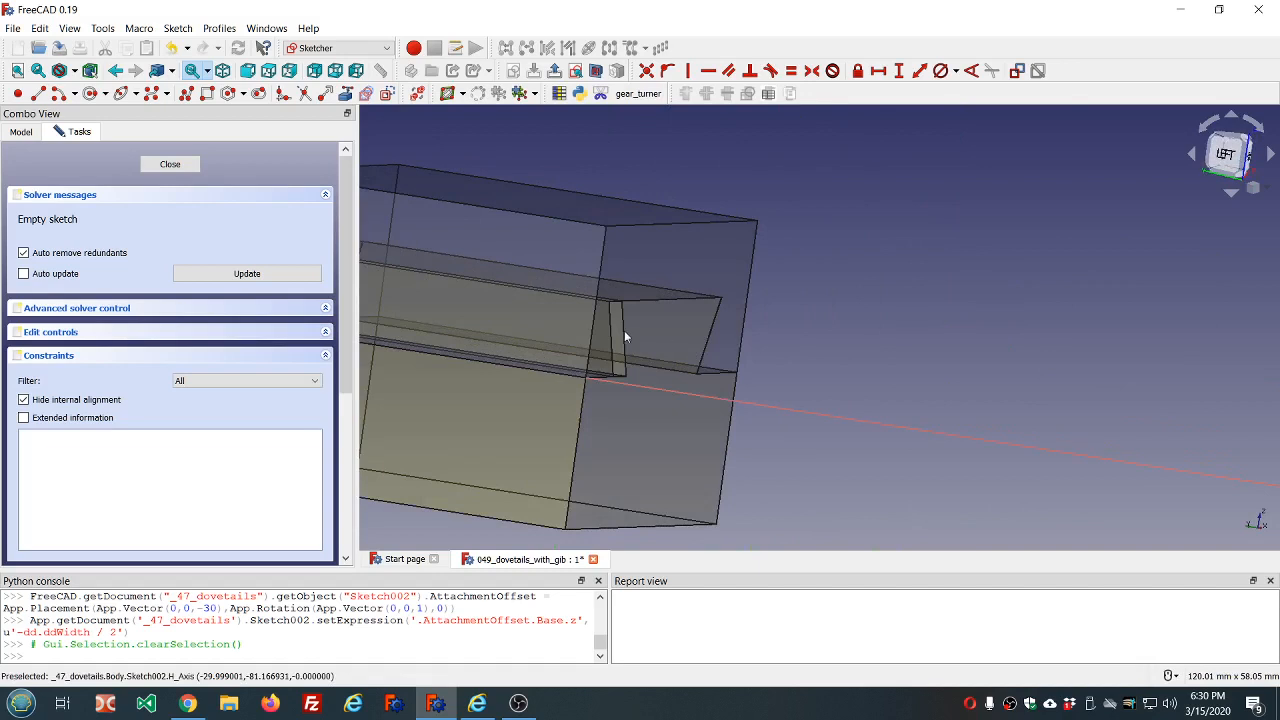
{"action": "scroll", "coordinate": [510, 318], "scroll_direction": "down", "scroll_amount": 5}
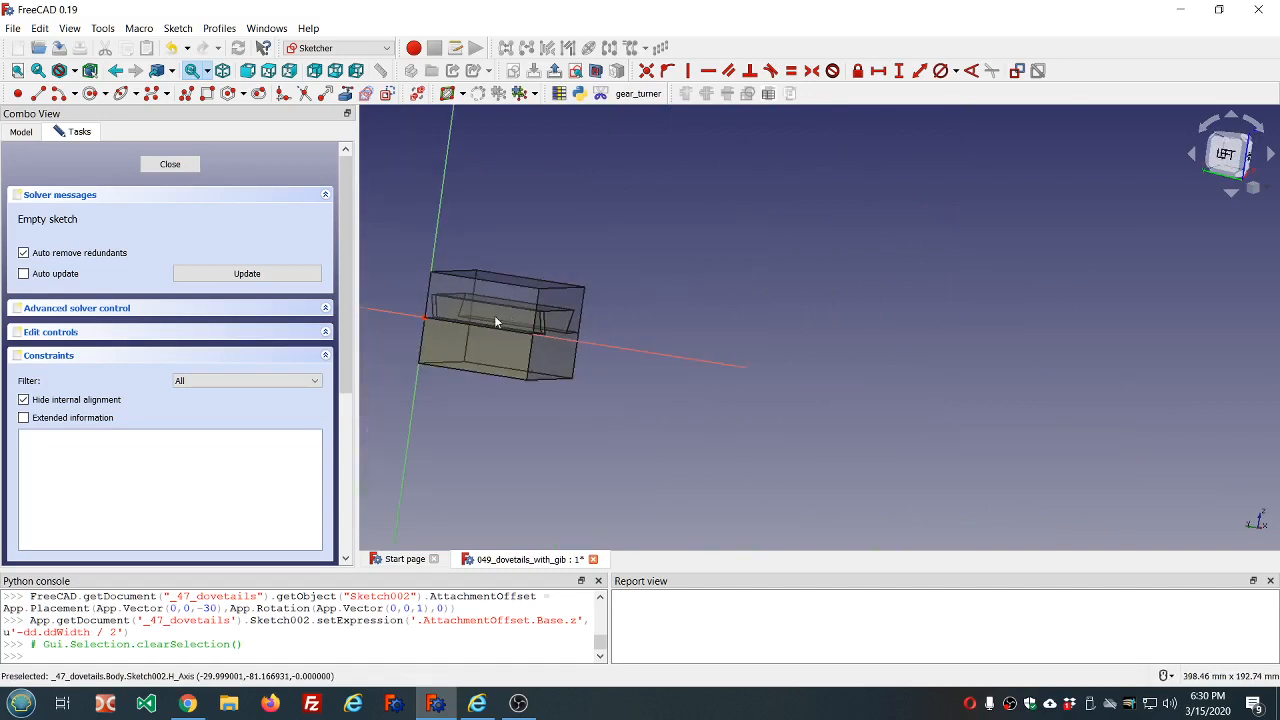
{"action": "middle_click_drag", "start_coordinate": [468, 366], "coordinate": [528, 379]}
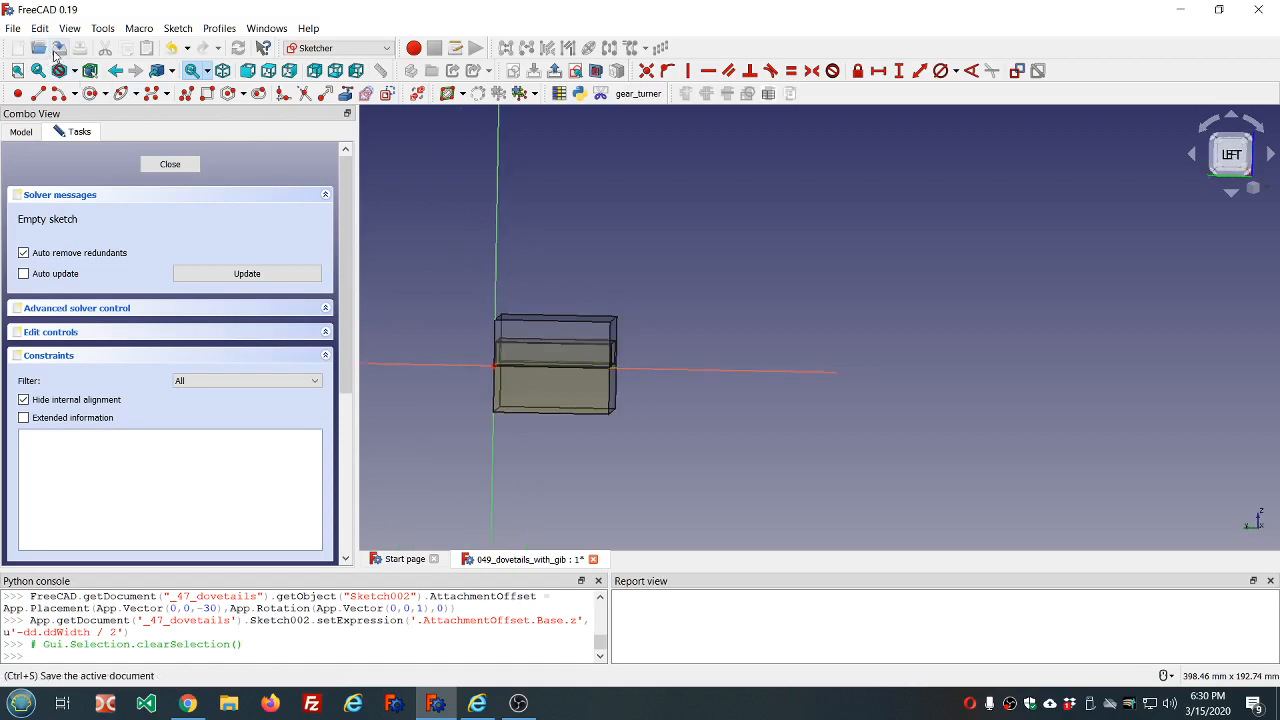
{"action": "left_click", "coordinate": [17, 70]}
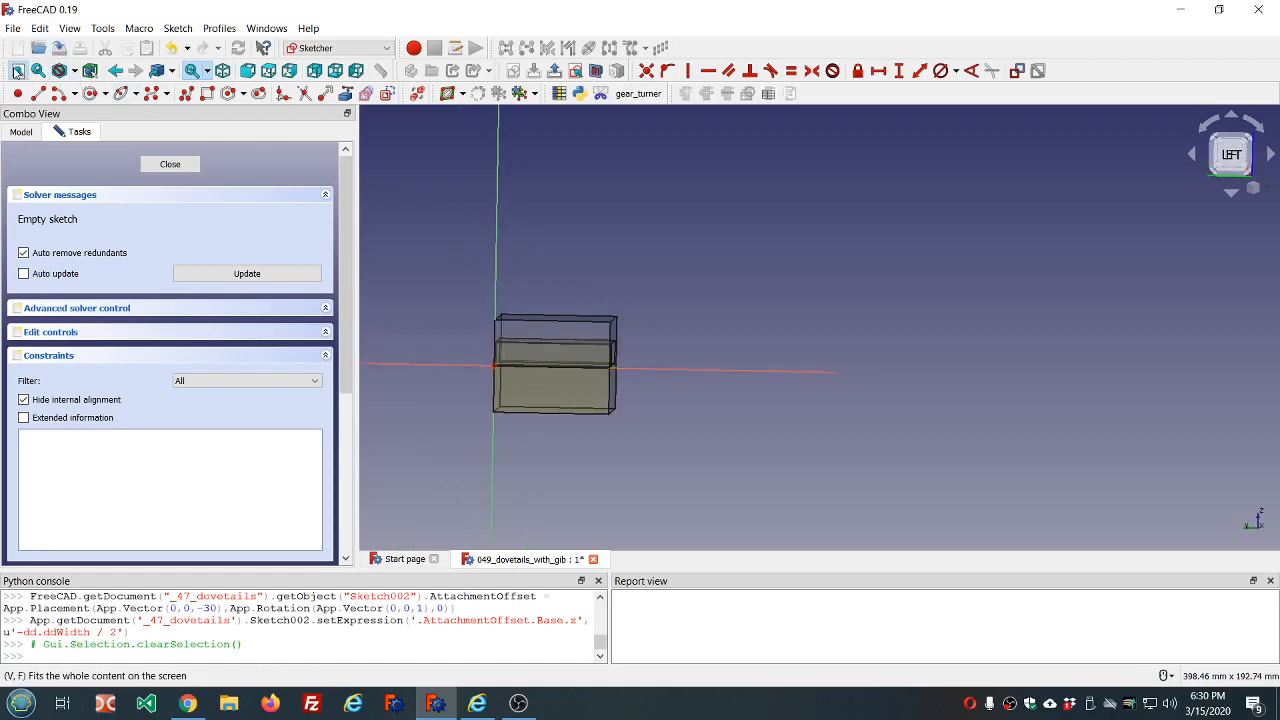
Step: Sketch two circles, about 2.6 mm and 3 mm in diameter, near opposite ends of the dovetail band on the left face
{"action": "left_click", "coordinate": [1230, 156]}
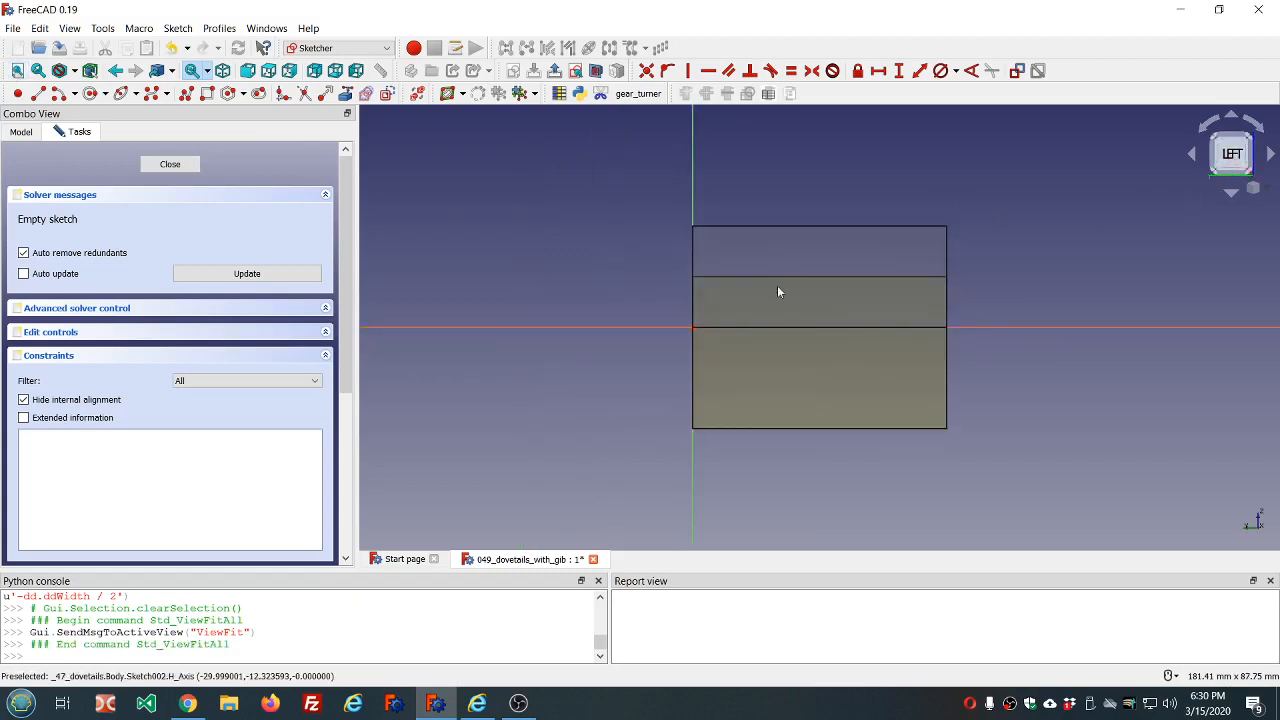
{"action": "scroll", "coordinate": [783, 276], "scroll_direction": "up", "scroll_amount": 2}
{"action": "middle_click_drag", "start_coordinate": [783, 276], "coordinate": [855, 296]}
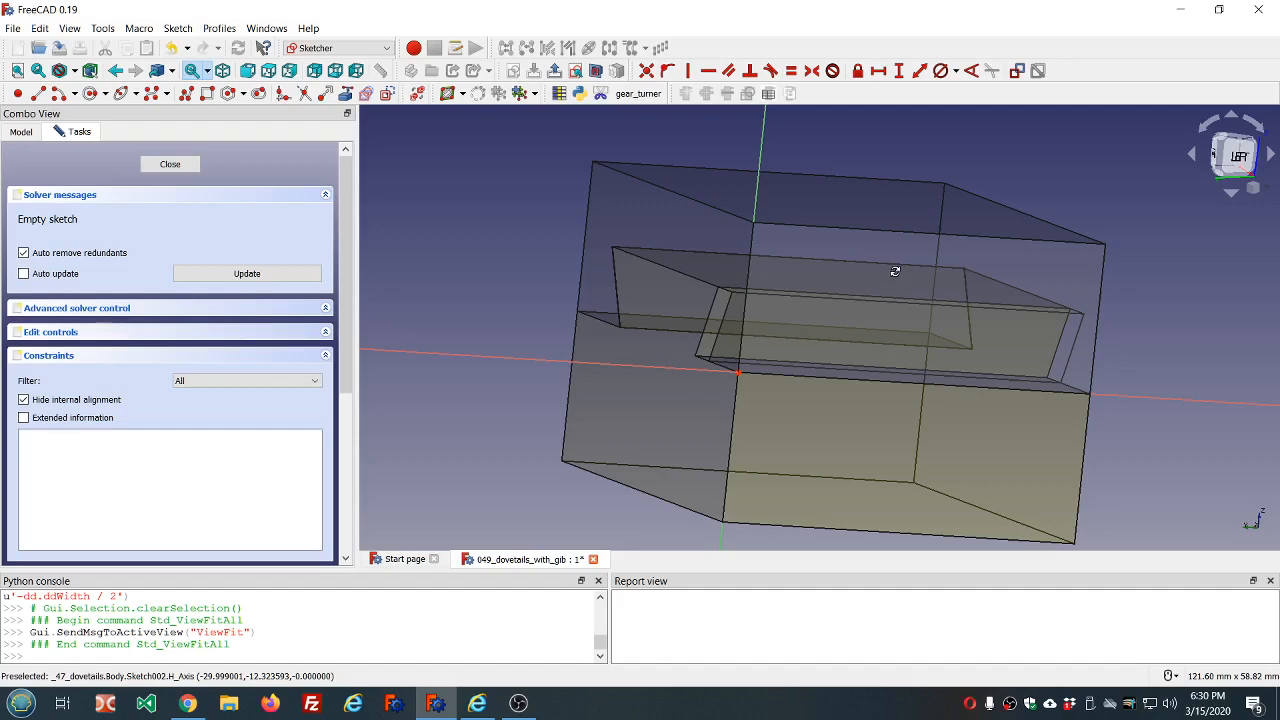
{"action": "middle_click_drag", "start_coordinate": [894, 272], "coordinate": [810, 376]}
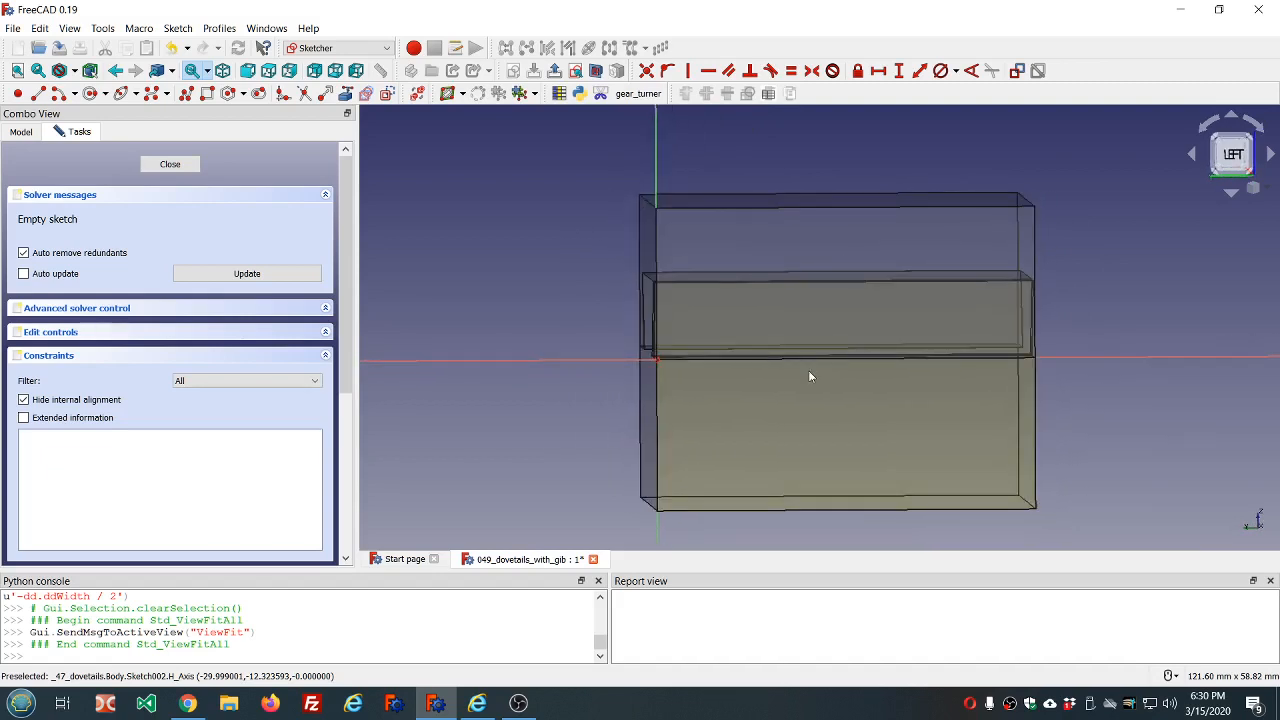
{"action": "left_click", "coordinate": [90, 93]}
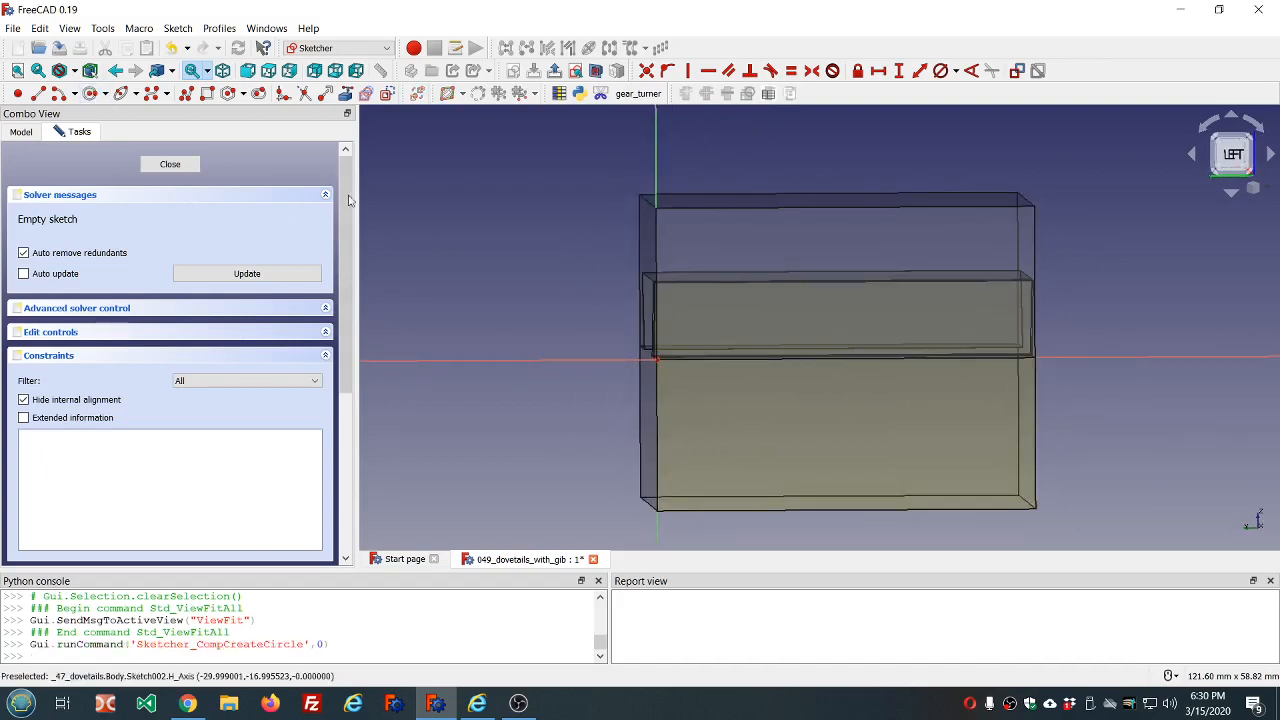
{"action": "left_click", "coordinate": [717, 317]}
{"action": "left_click", "coordinate": [710, 313]}
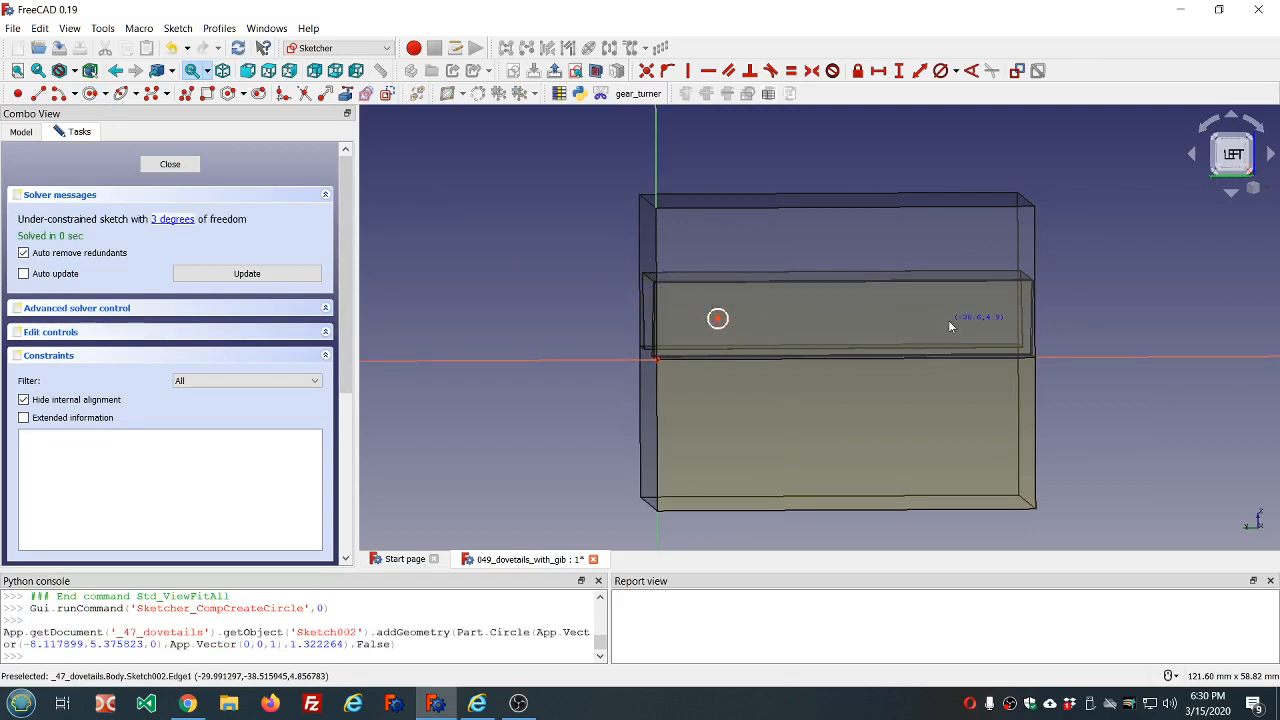
{"action": "left_click", "coordinate": [948, 320]}
{"action": "left_click", "coordinate": [941, 314]}
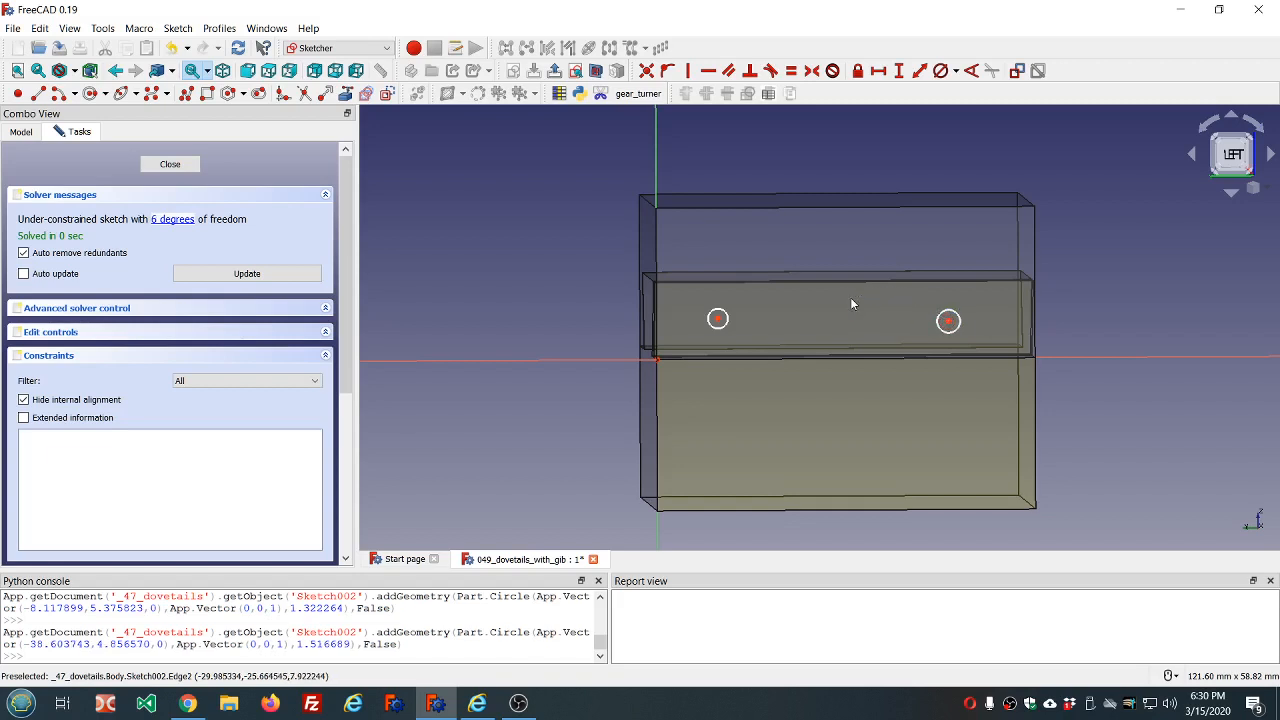
Step: Constrain the two circle centres to be horizontally aligned and shift the pair slightly upward
{"action": "left_click", "coordinate": [718, 321]}
{"action": "left_click", "coordinate": [948, 321]}
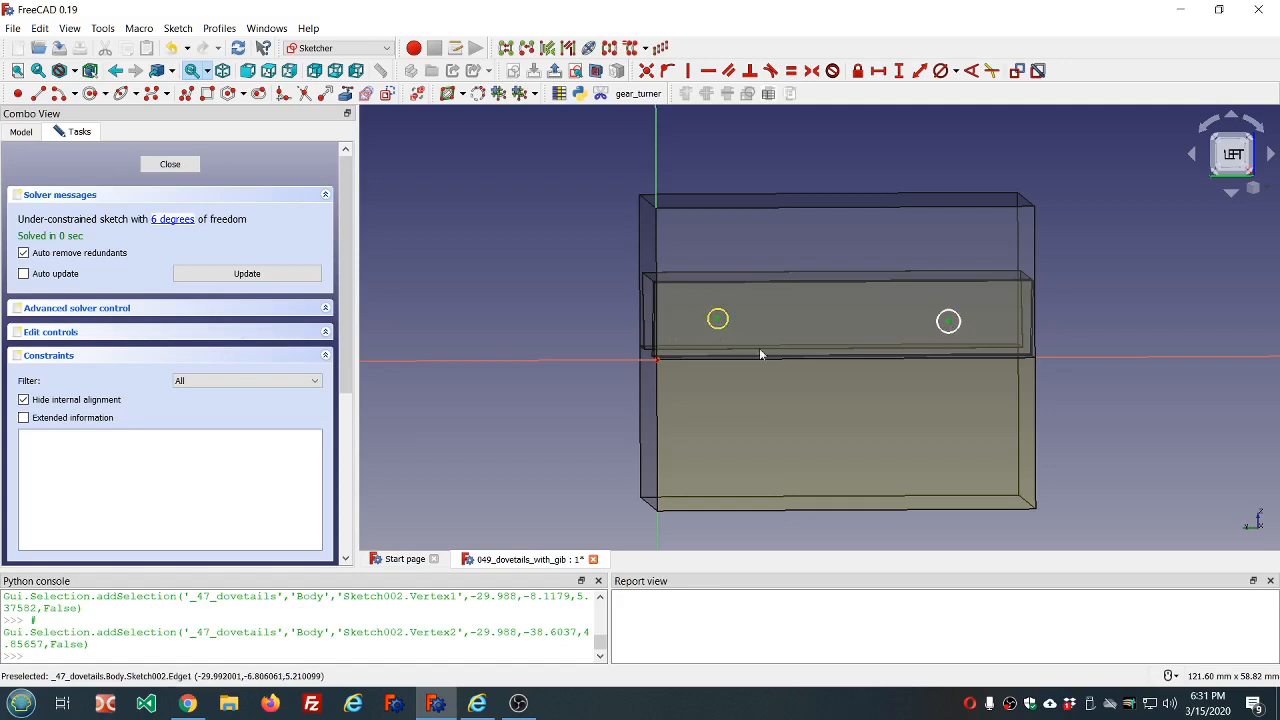
{"action": "left_click", "coordinate": [707, 71]}
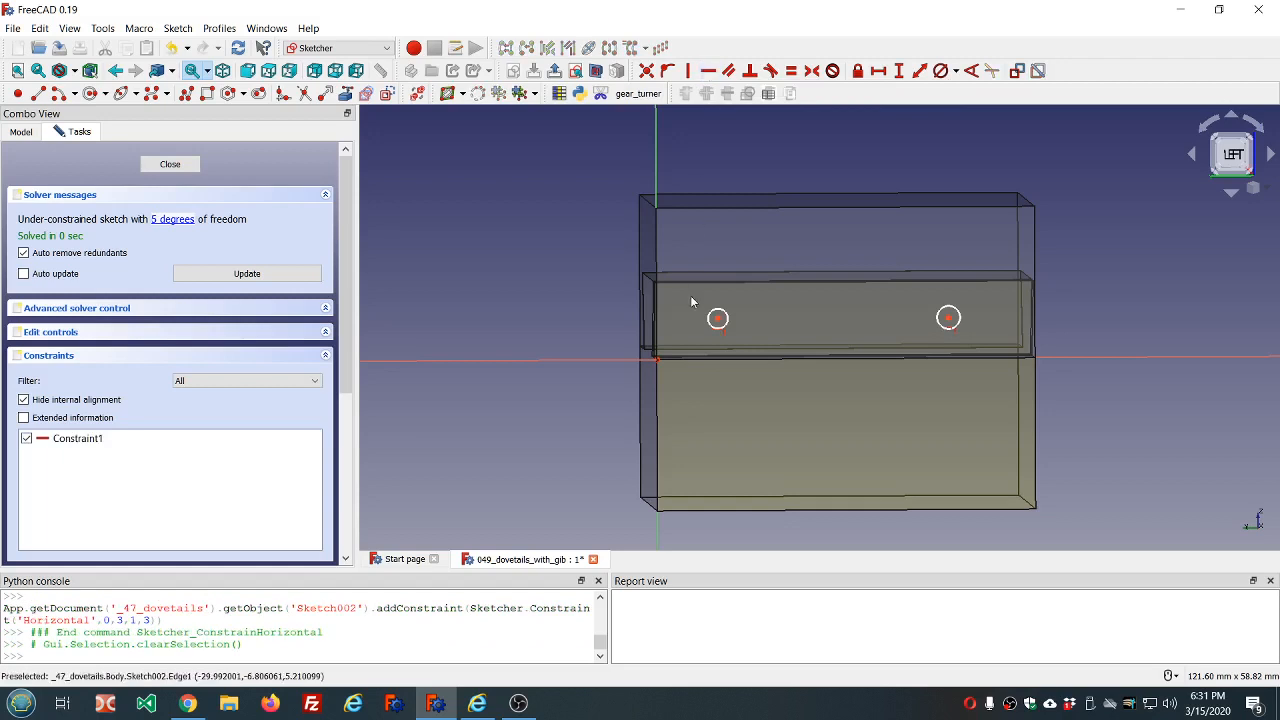
{"action": "mouse_move", "coordinate": [718, 319]}
{"action": "left_mouse_down"}
{"action": "mouse_move", "coordinate": [720, 303]}
{"action": "mouse_move", "coordinate": [723, 329]}
{"action": "mouse_move", "coordinate": [717, 305]}
{"action": "mouse_move", "coordinate": [716, 318]}
{"action": "left_mouse_up"}
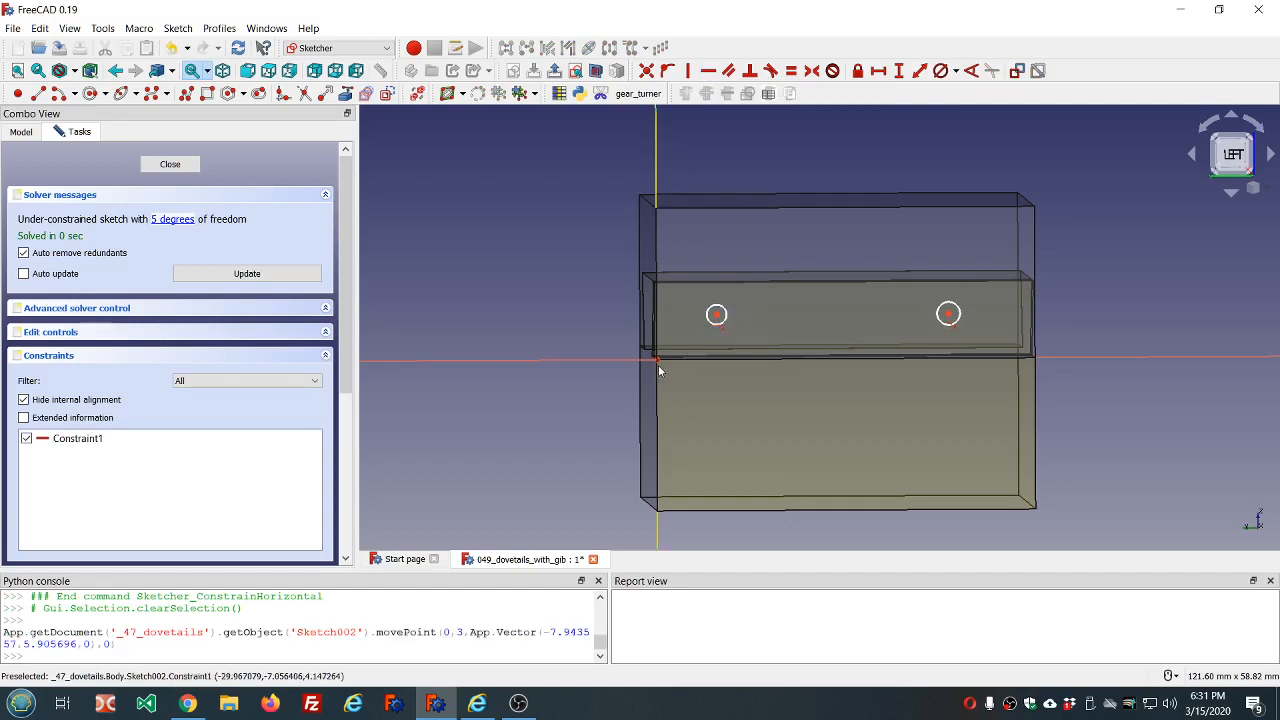
Step: Constrain the vertical distance from the origin to the first circle's centre with the expression dd.ddH/2, and move the dimension label clear of the circles
{"action": "left_click", "coordinate": [717, 316]}
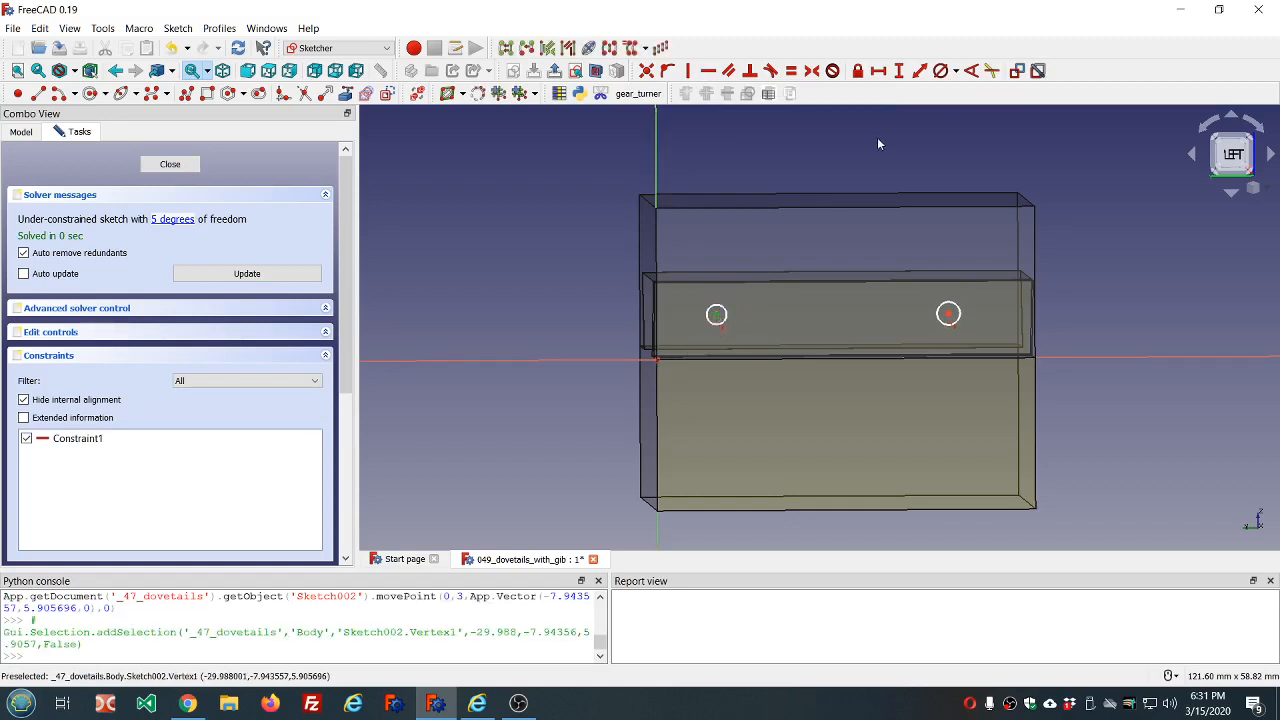
{"action": "left_click", "coordinate": [899, 70]}
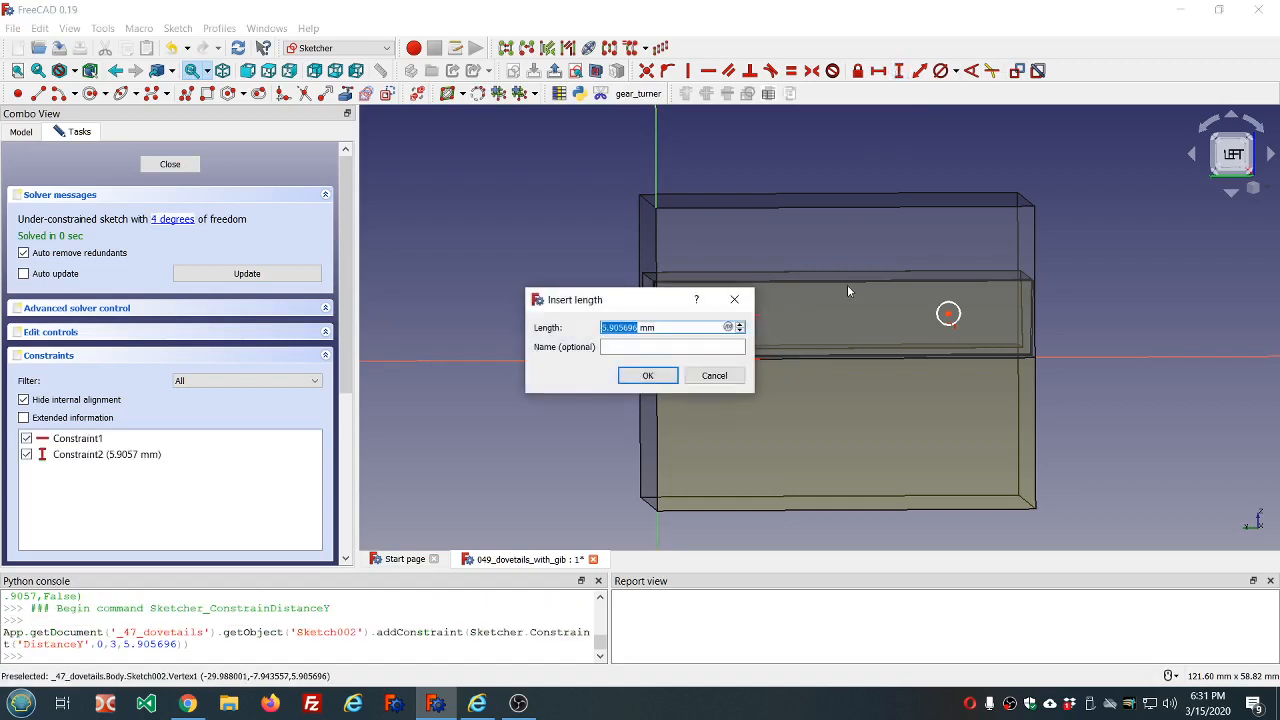
{"action": "key", "text": "equal"}
{"action": "type", "text": "dd.dd"}
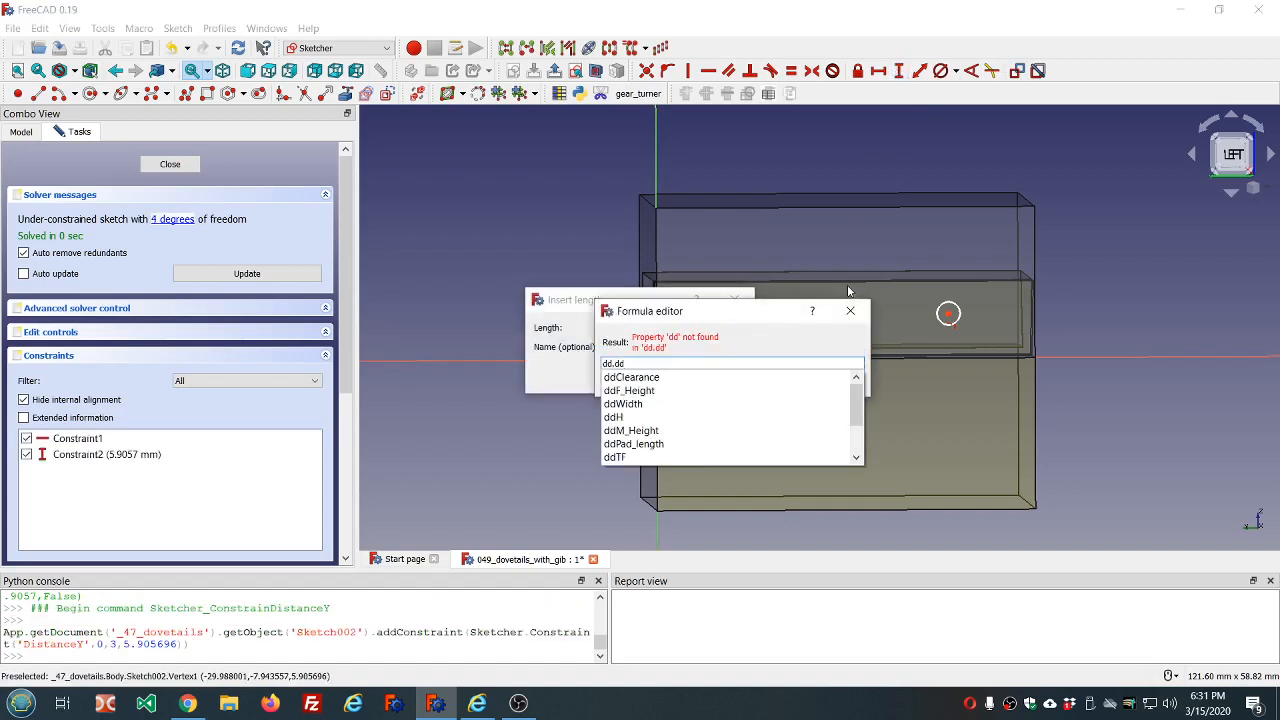
{"action": "key", "text": "Down"}
{"action": "key", "text": "Down"}
{"action": "key", "text": "Down"}
{"action": "key", "text": "Down"}
{"action": "key", "text": "Return"}
{"action": "type", "text": "/2"}
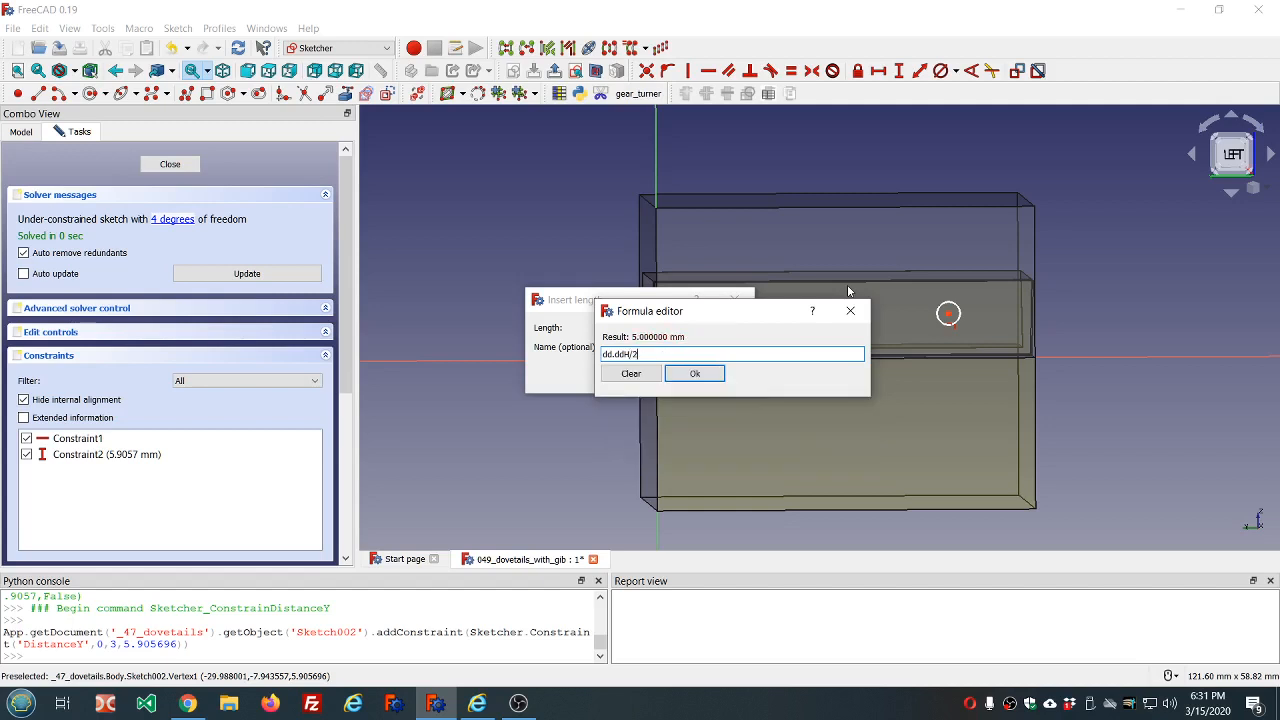
{"action": "left_click", "coordinate": [694, 373]}
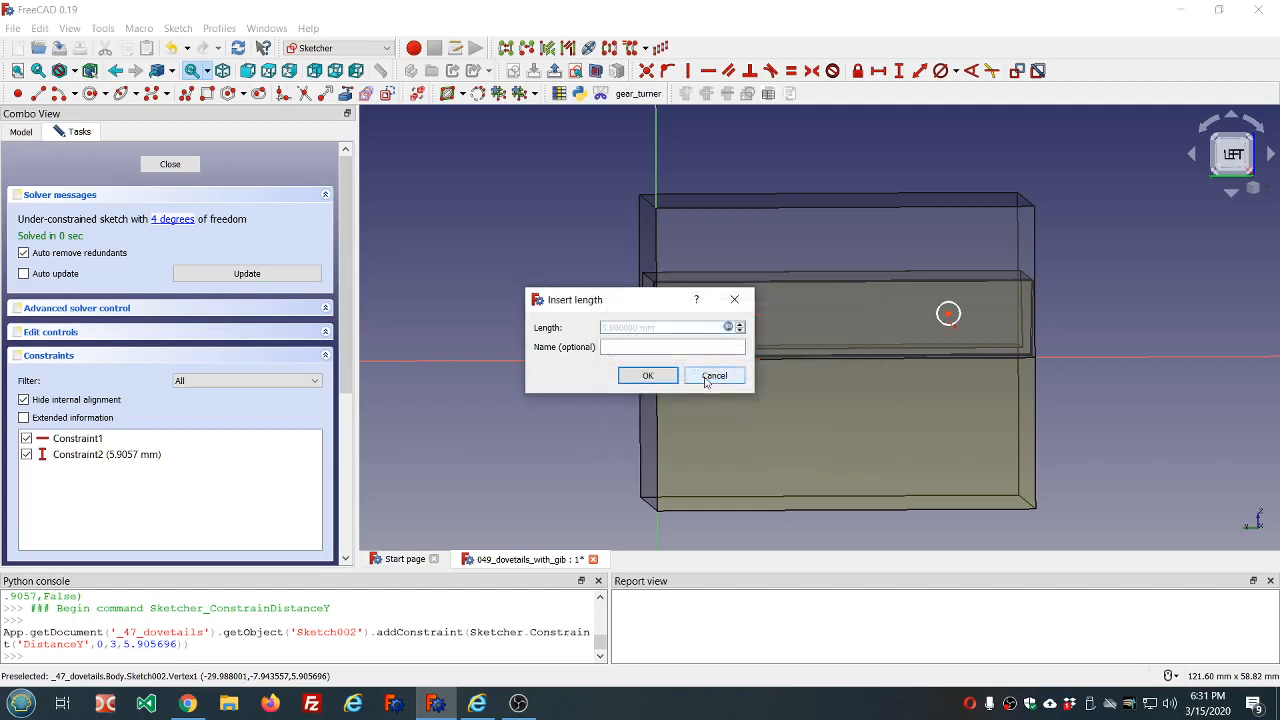
{"action": "left_click", "coordinate": [647, 376]}
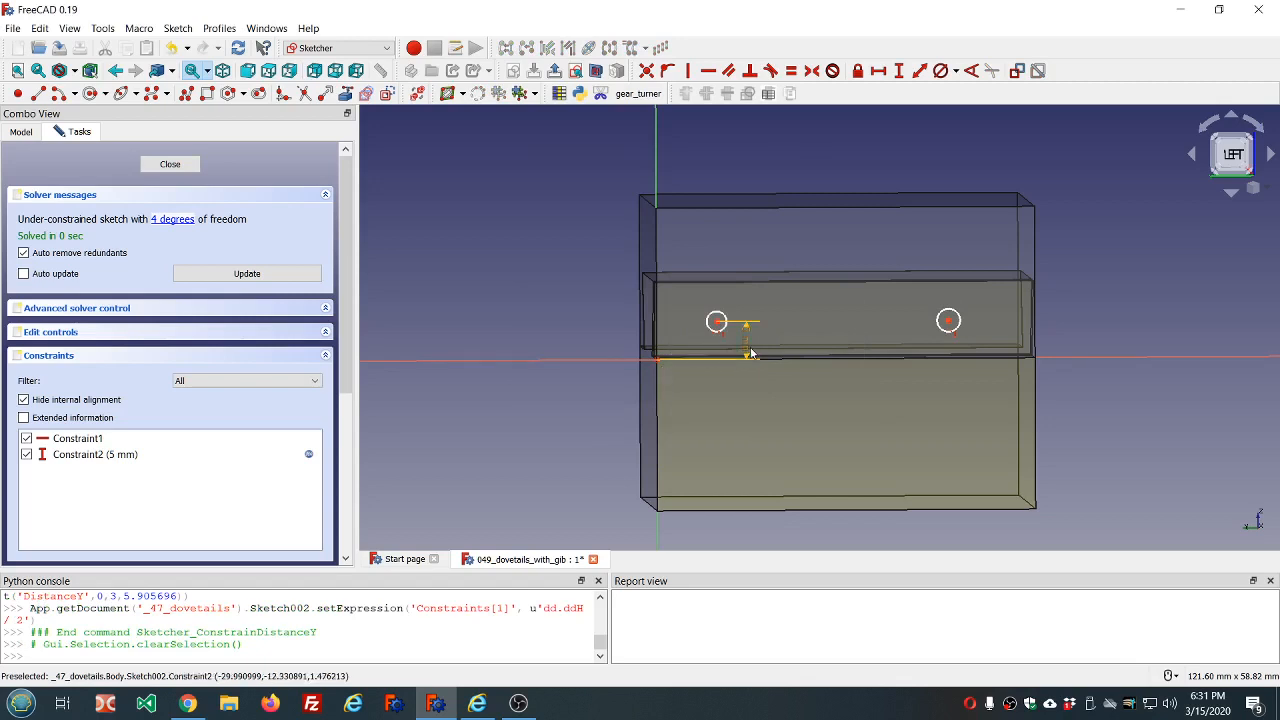
{"action": "left_click_drag", "start_coordinate": [748, 354], "coordinate": [792, 420]}
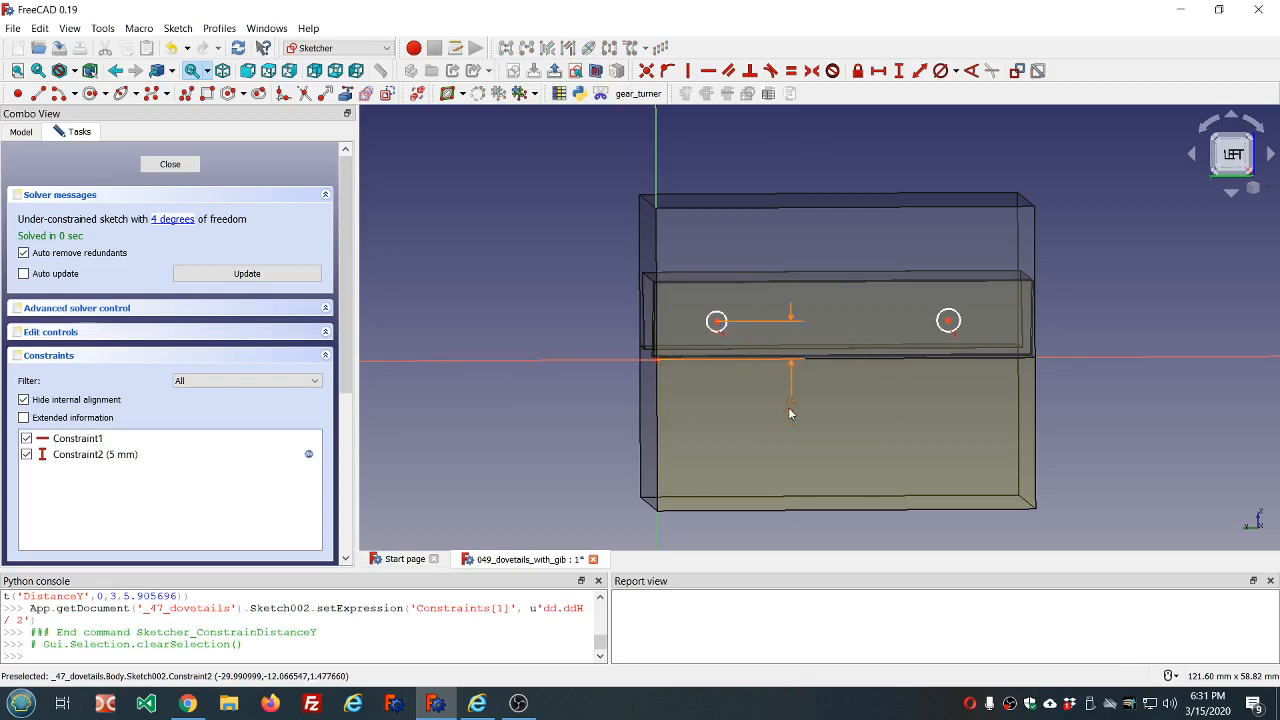
Step: Close the sketch and add a length property named set_screw_diameter with value 5 to the dd object
{"action": "left_click", "coordinate": [718, 320]}
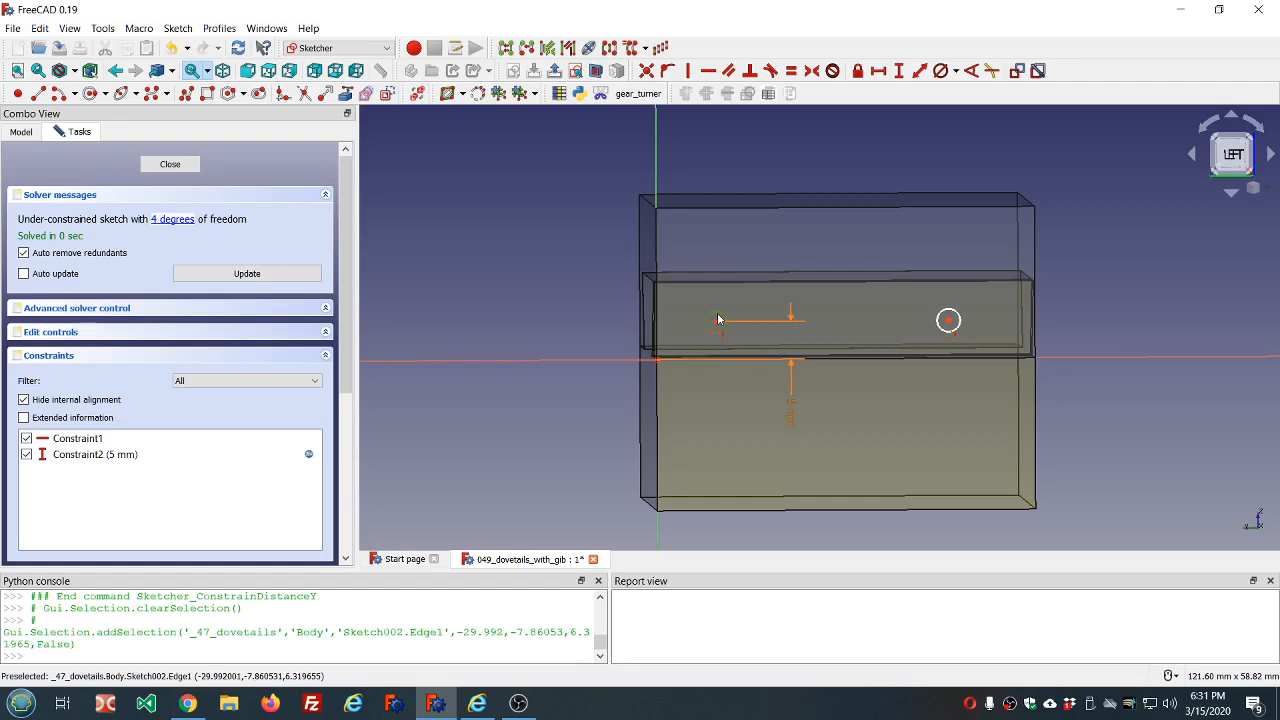
{"action": "left_click", "coordinate": [170, 165]}
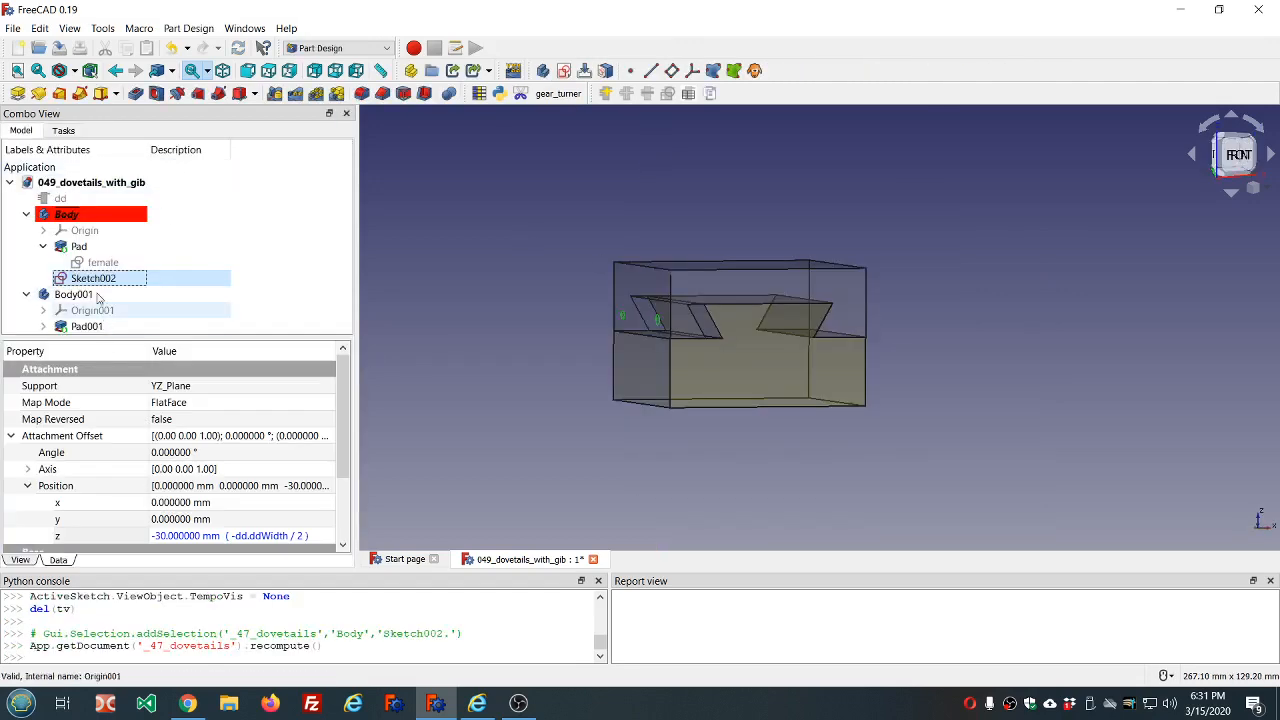
{"action": "left_click", "coordinate": [60, 198]}
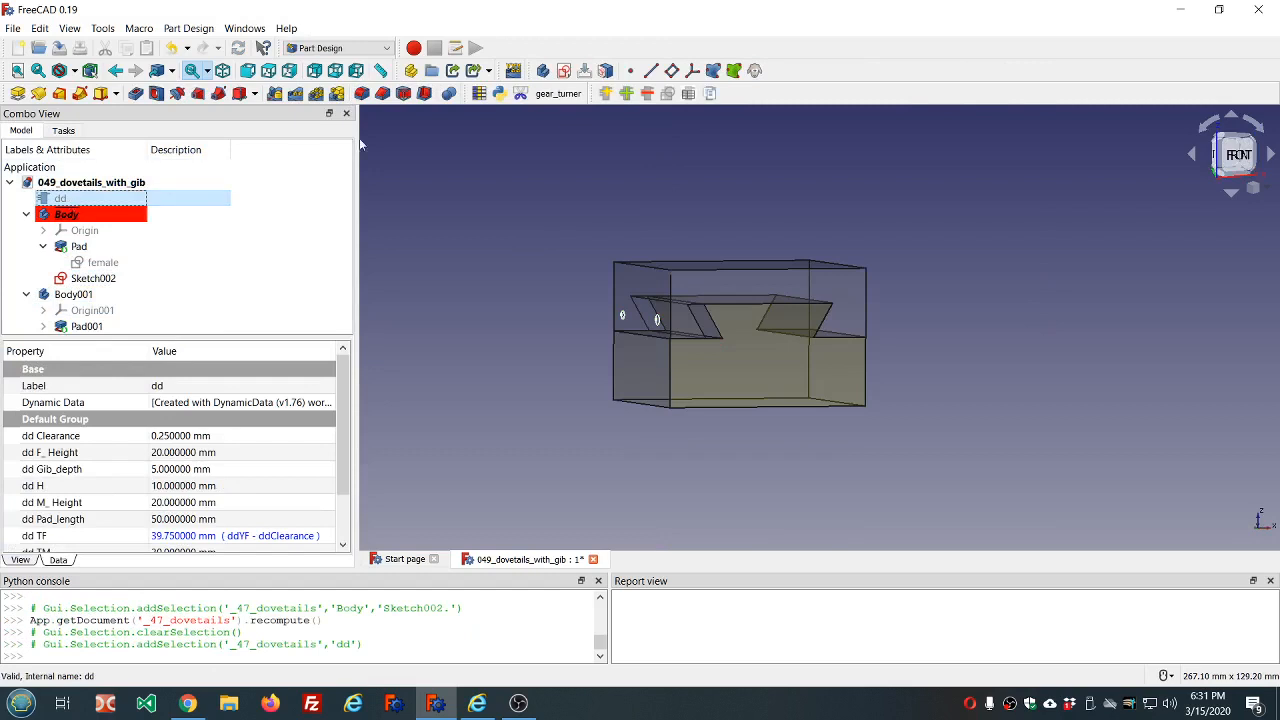
{"action": "left_click", "coordinate": [626, 93]}
{"action": "left_click", "coordinate": [594, 383]}
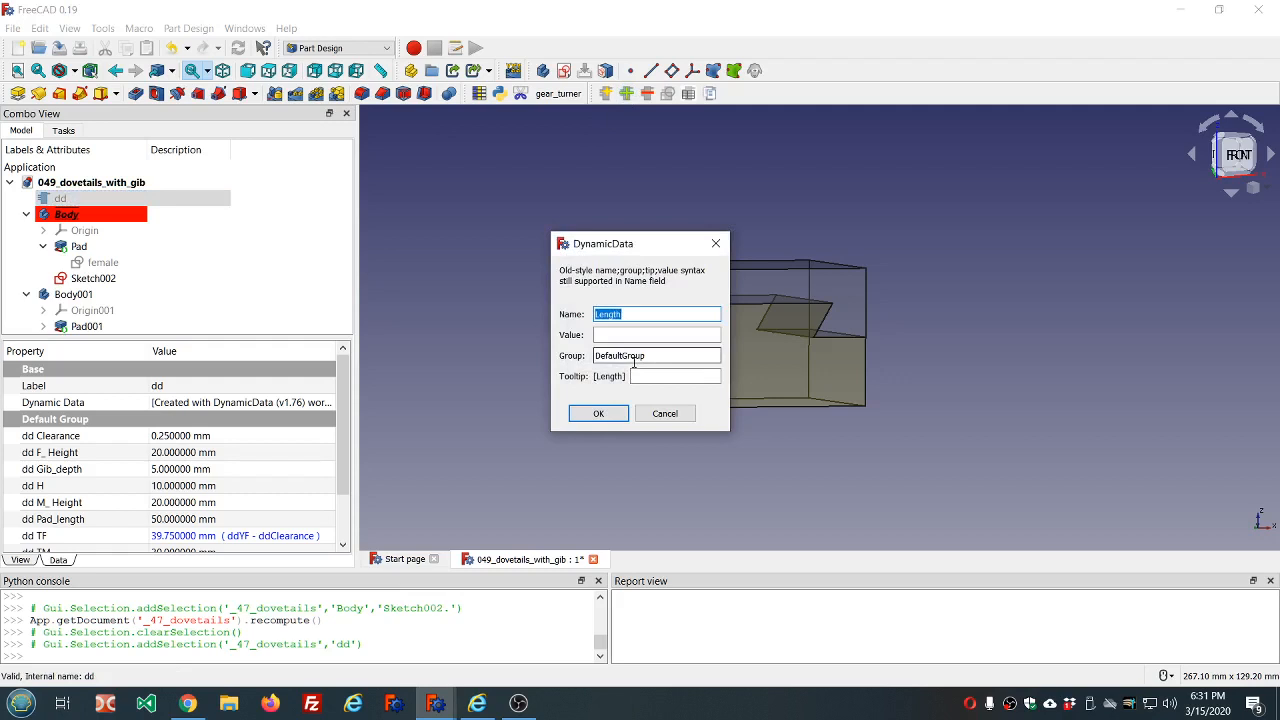
{"action": "type", "text": "set_screw_diameter"}
{"action": "left_click", "coordinate": [614, 335]}
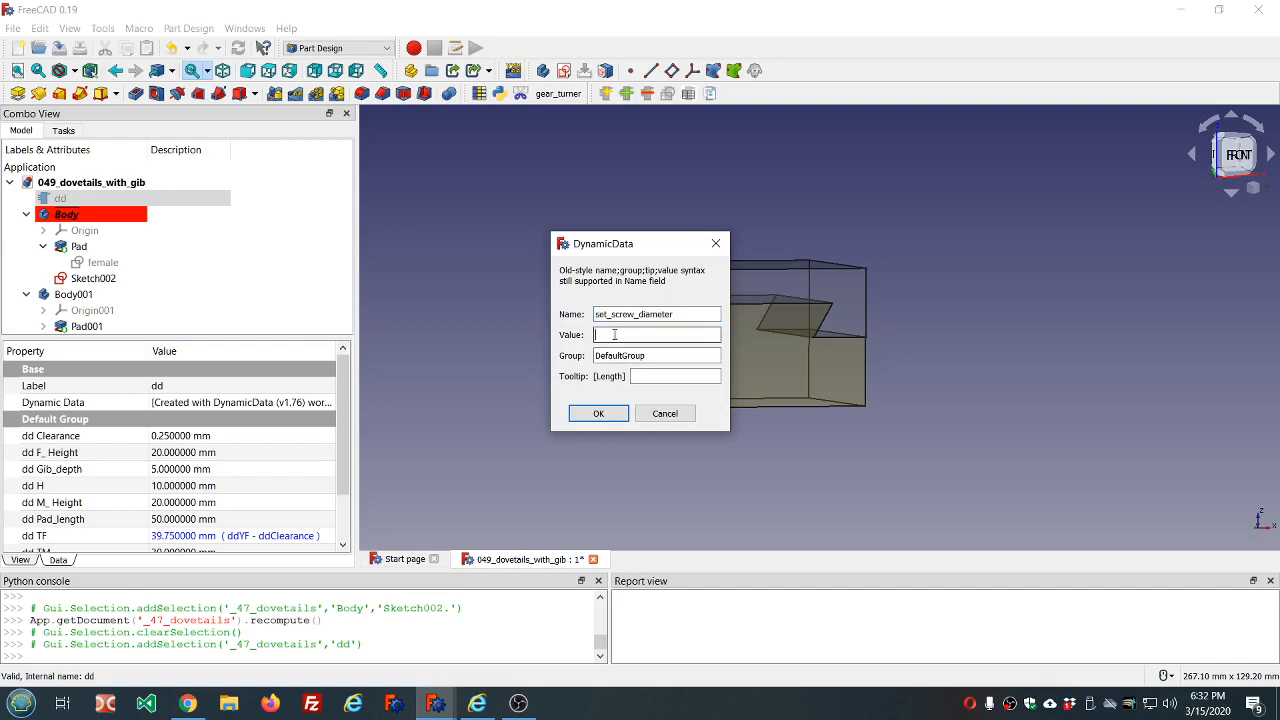
{"action": "type", "text": "5"}
{"action": "left_click", "coordinate": [604, 414]}
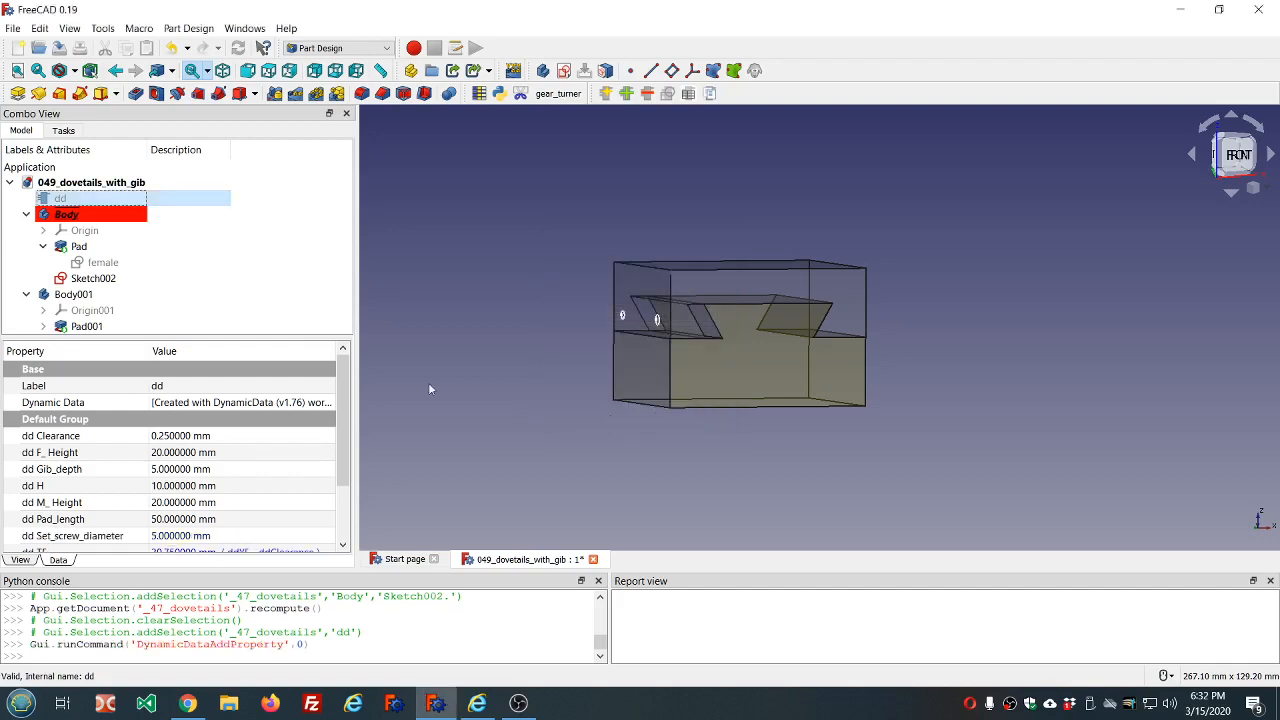
Step: Reopen Sketch002 for editing, look at it from the left, and use the section view to hide the blocks
{"action": "double_click", "coordinate": [95, 279]}
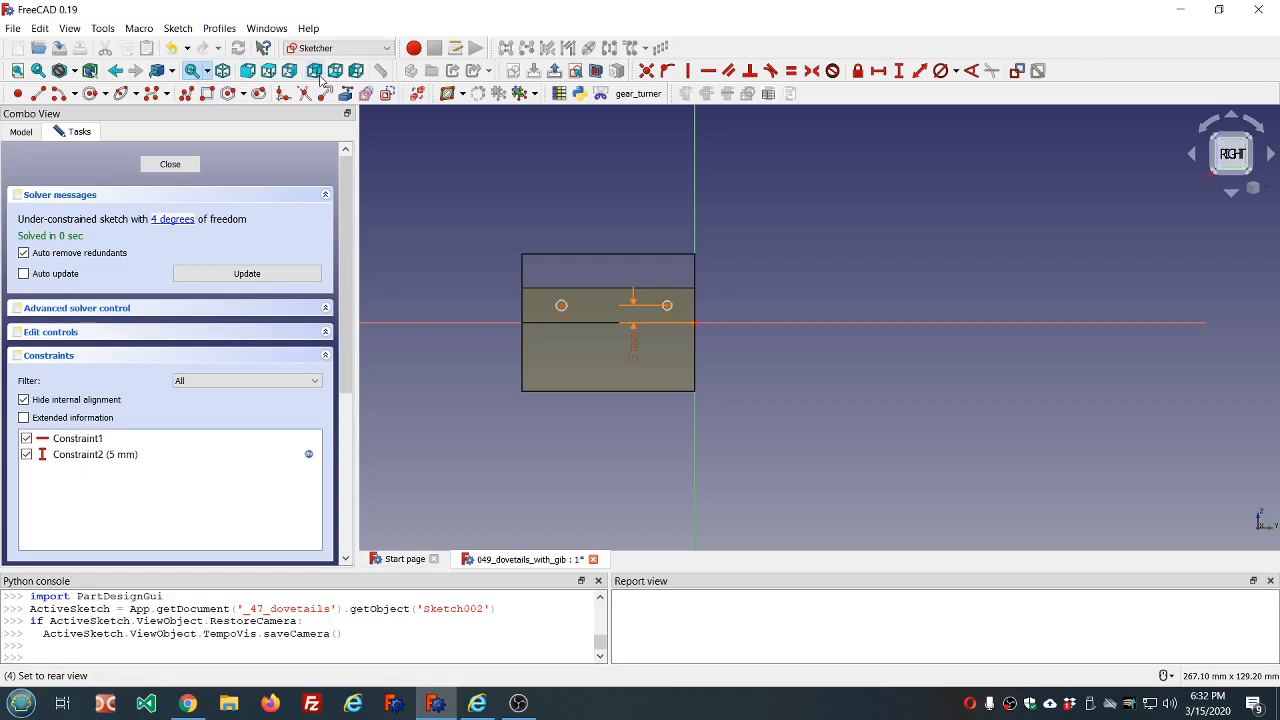
{"action": "left_click", "coordinate": [352, 72]}
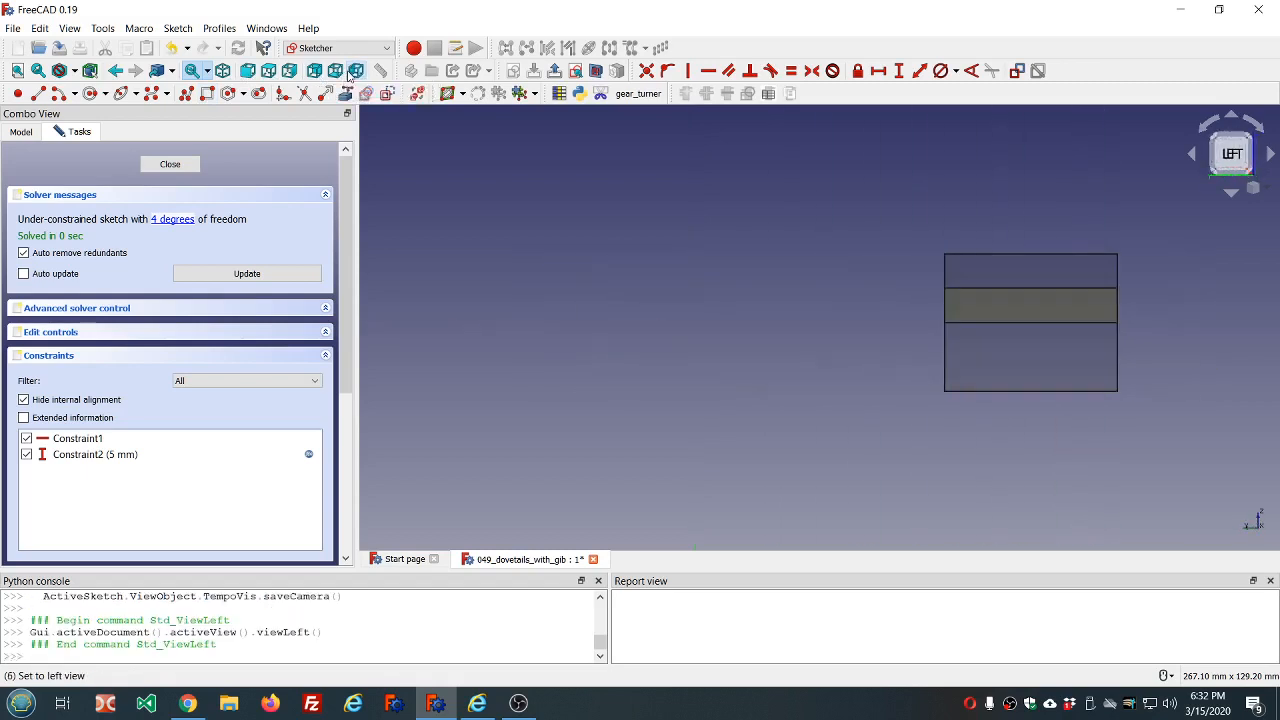
{"action": "scroll", "coordinate": [912, 146], "scroll_direction": "down", "scroll_amount": 5}
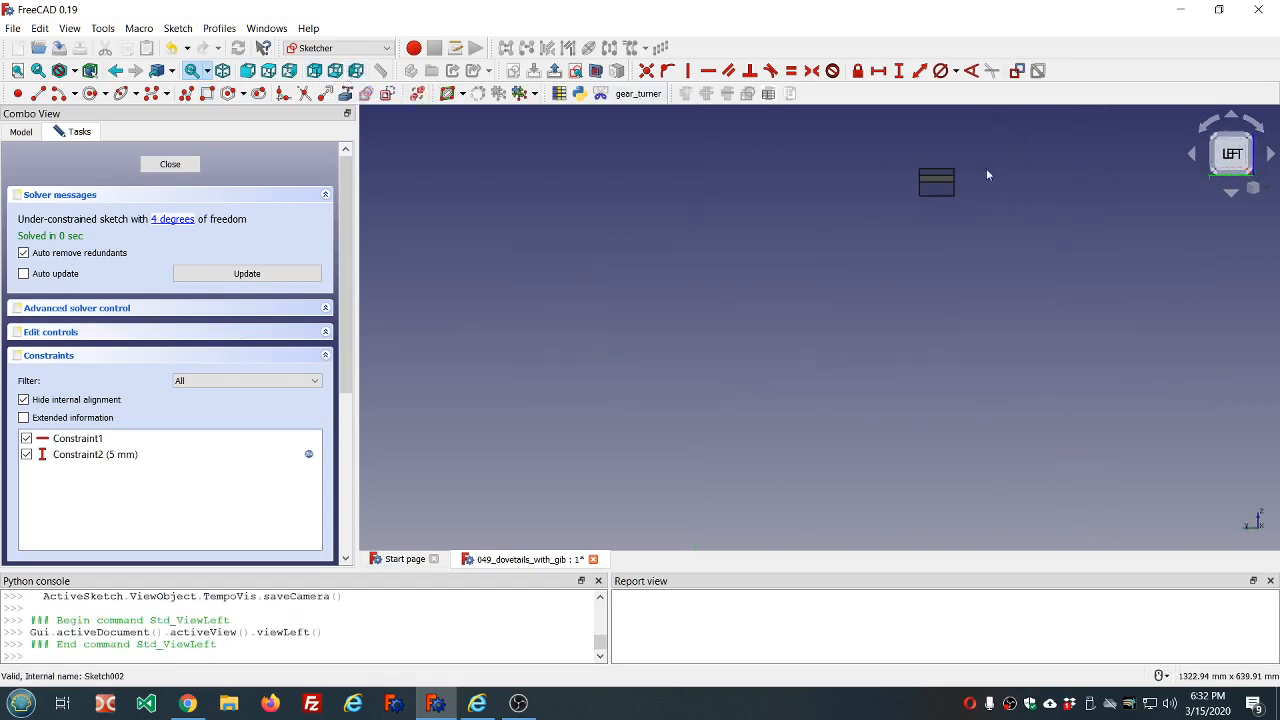
{"action": "scroll", "coordinate": [1036, 148], "scroll_direction": "up", "scroll_amount": 3}
{"action": "scroll", "coordinate": [1040, 152], "scroll_direction": "up", "scroll_amount": 2}
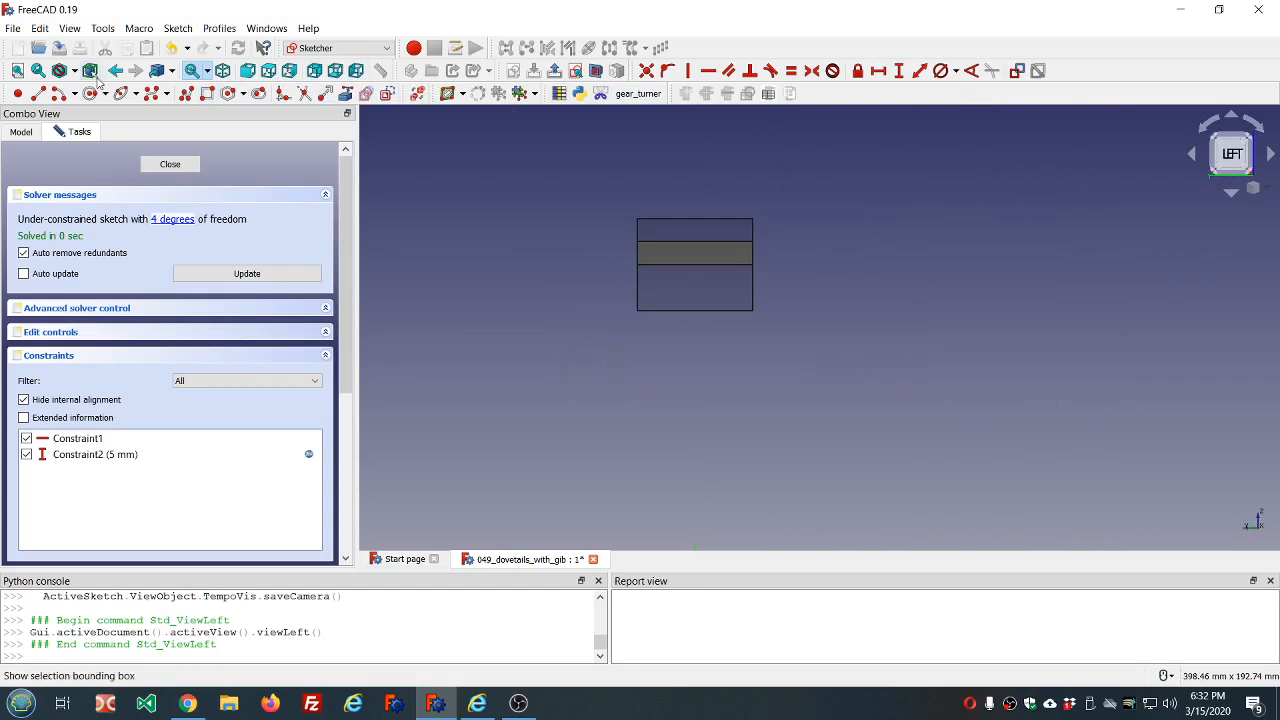
{"action": "left_click", "coordinate": [18, 72]}
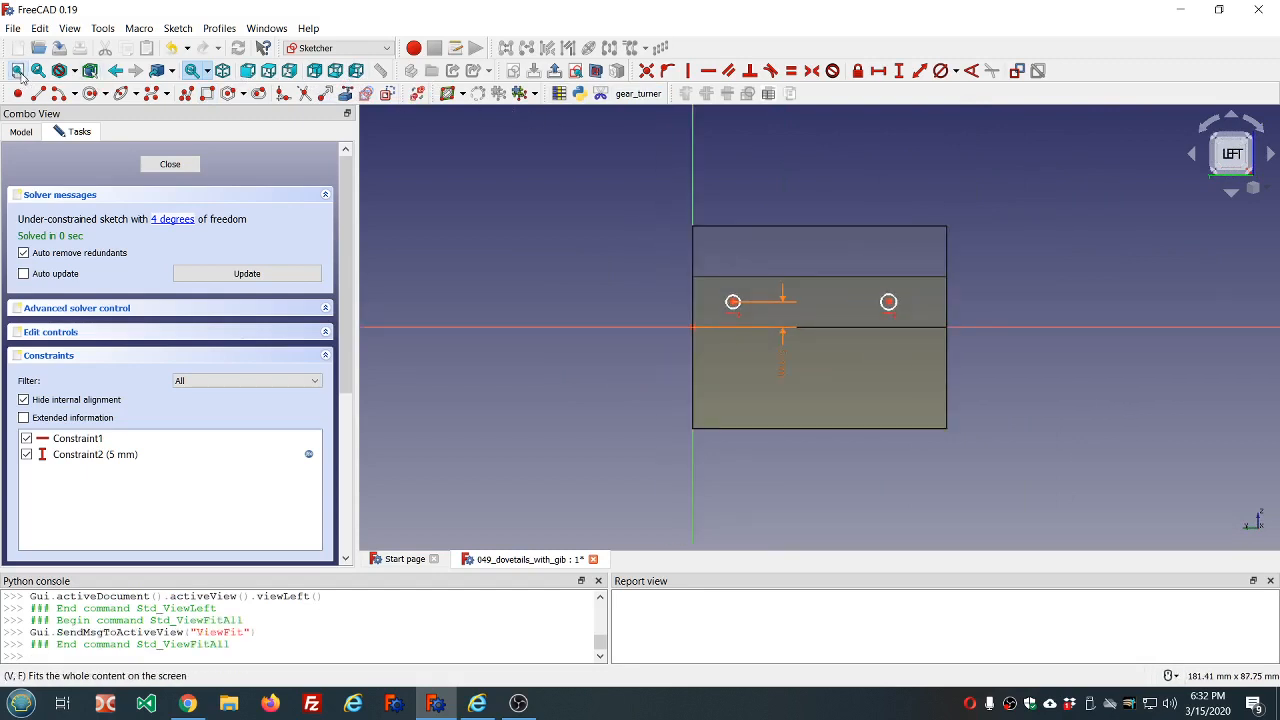
{"action": "left_click", "coordinate": [595, 72]}
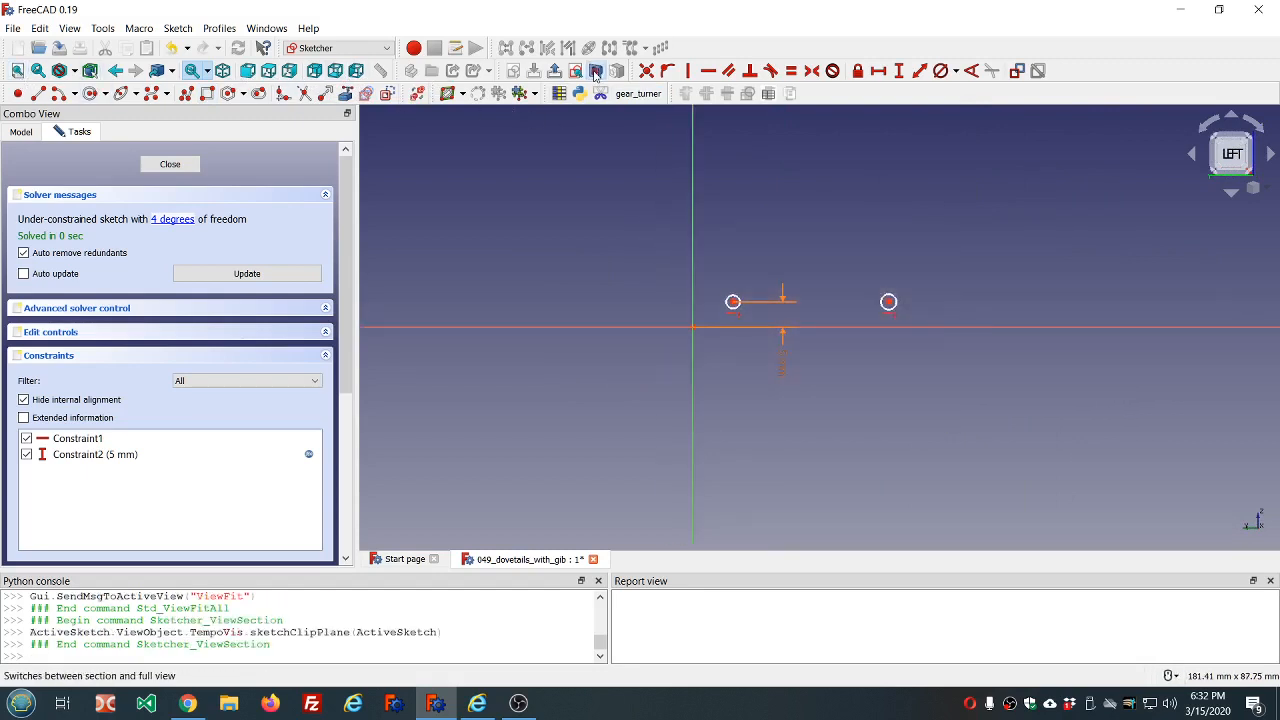
Step: Constrain the first circle's diameter with the expression dd.ddSet_screw_diameter, and move the dimension label clear of the circle
{"action": "scroll", "coordinate": [926, 289], "scroll_direction": "up", "scroll_amount": 2}
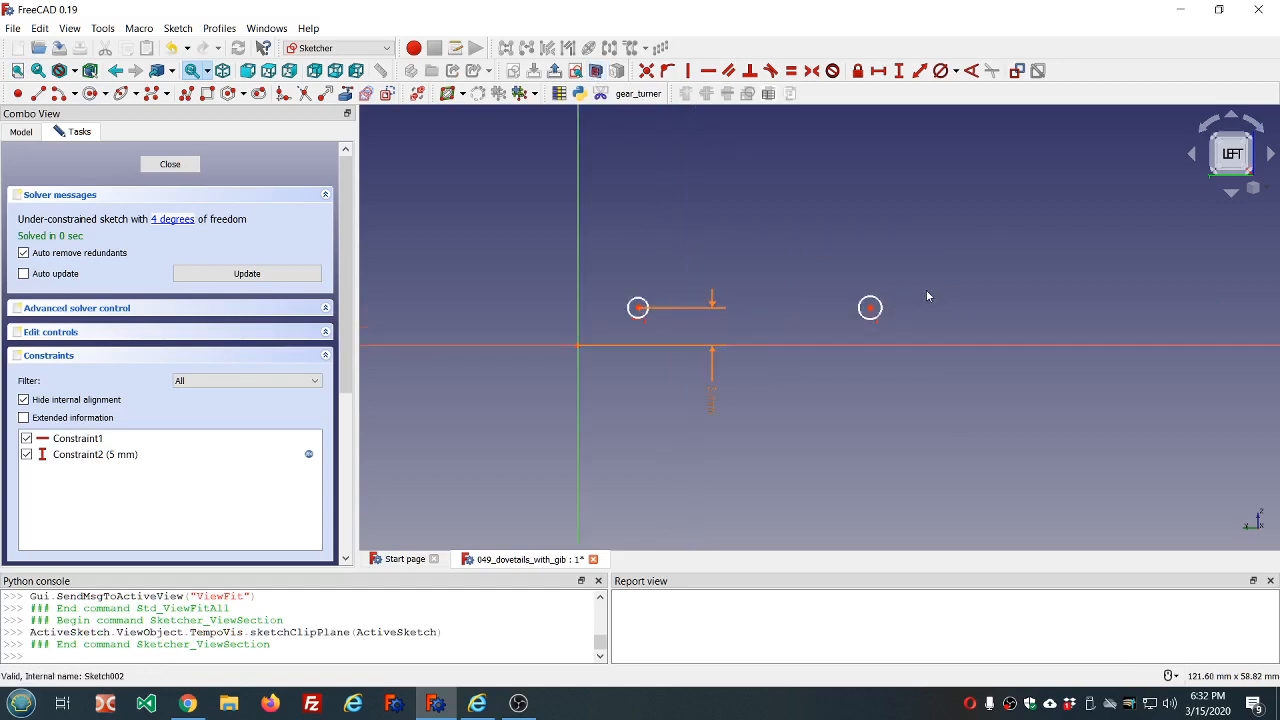
{"action": "scroll", "coordinate": [926, 295], "scroll_direction": "up", "scroll_amount": 2}
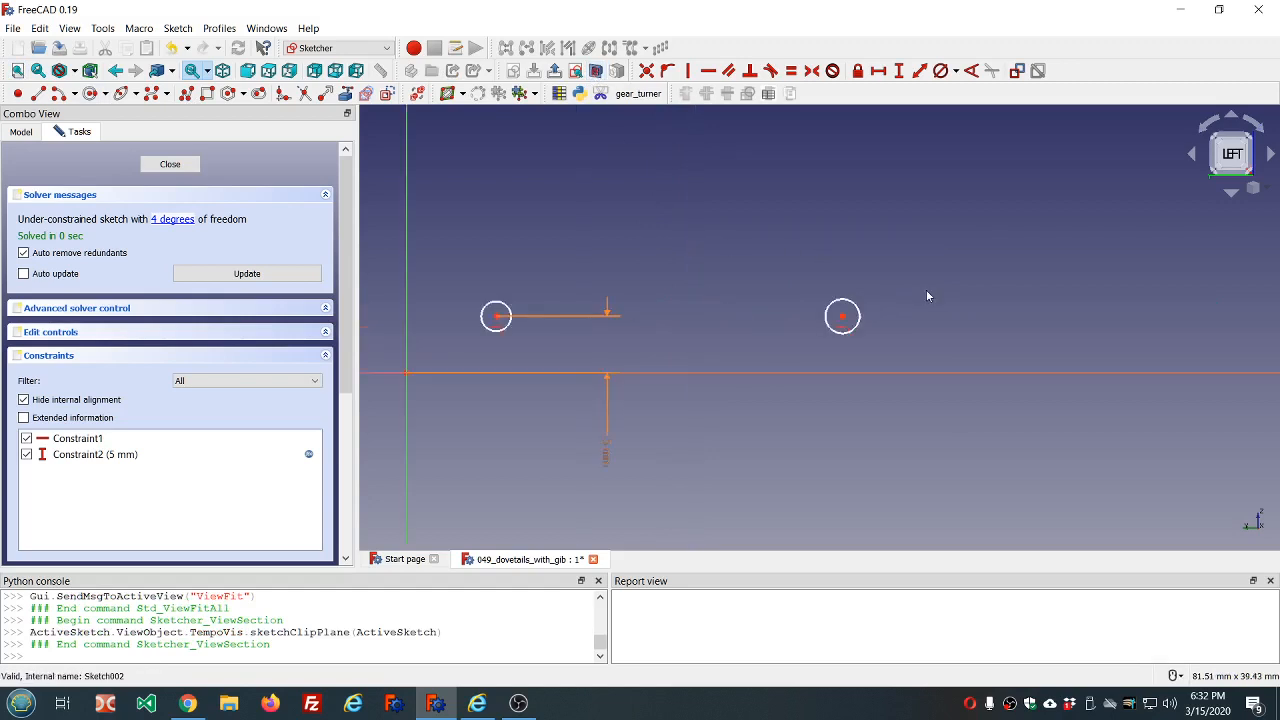
{"action": "left_click", "coordinate": [504, 313]}
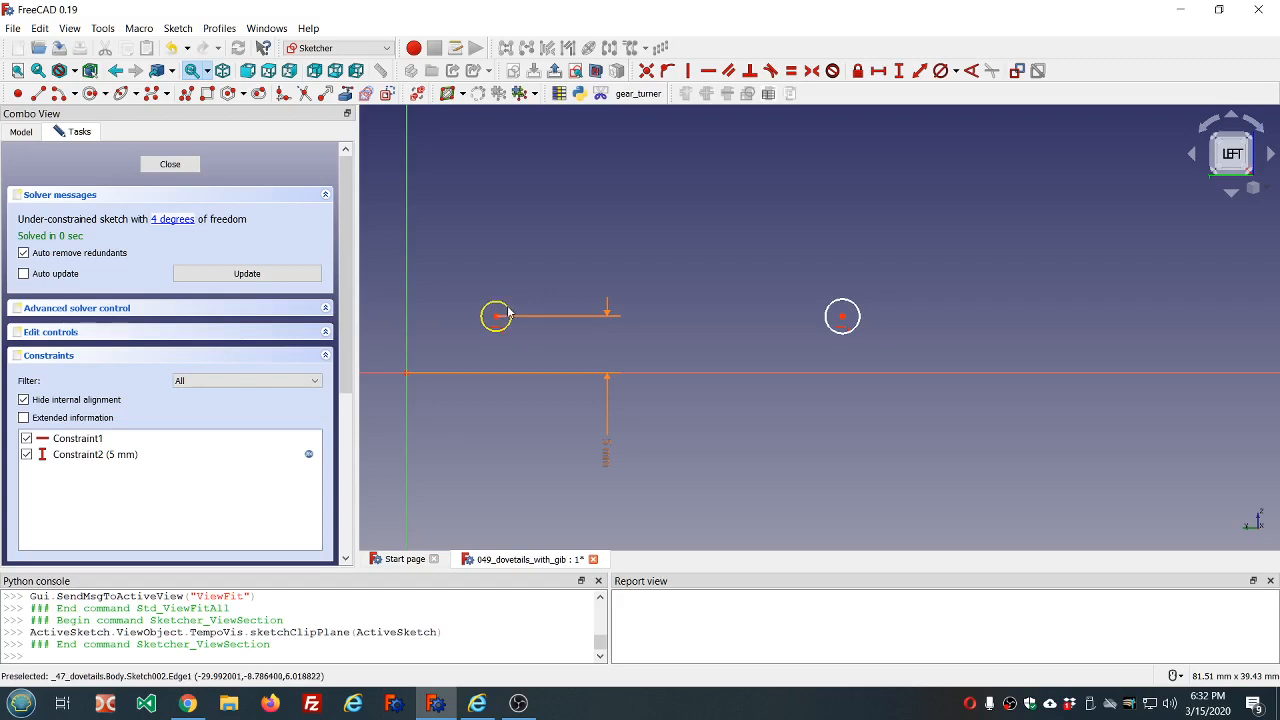
{"action": "left_click", "coordinate": [955, 71]}
{"action": "left_click", "coordinate": [965, 108]}
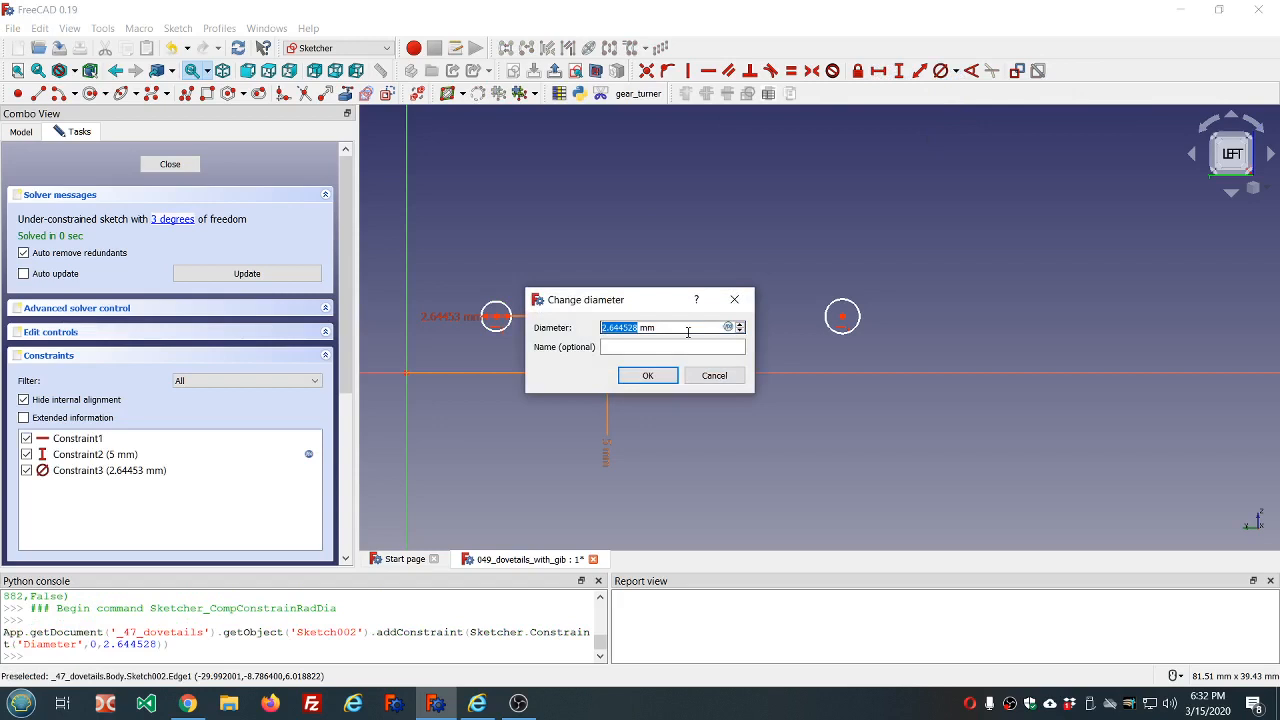
{"action": "type", "text": "=dd.dd"}
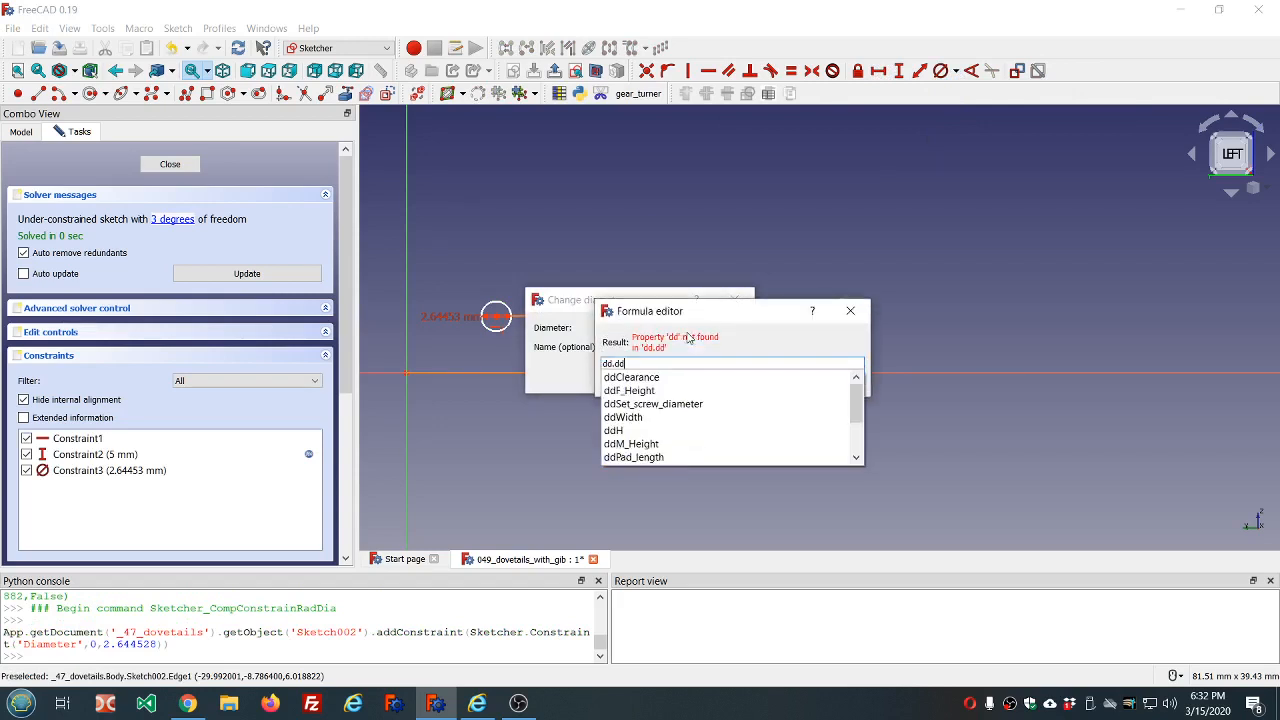
{"action": "key", "text": "Down"}
{"action": "key", "text": "Down"}
{"action": "key", "text": "Down"}
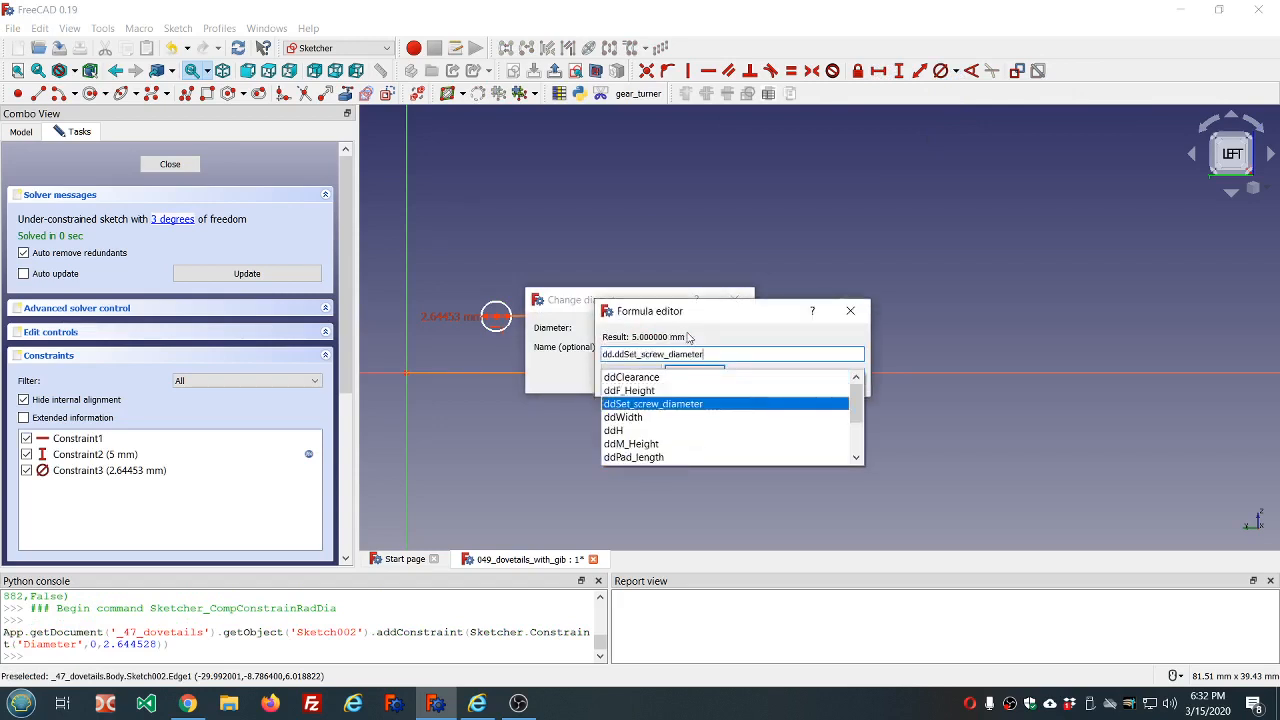
{"action": "key", "text": "Return"}
{"action": "key", "text": "Return"}
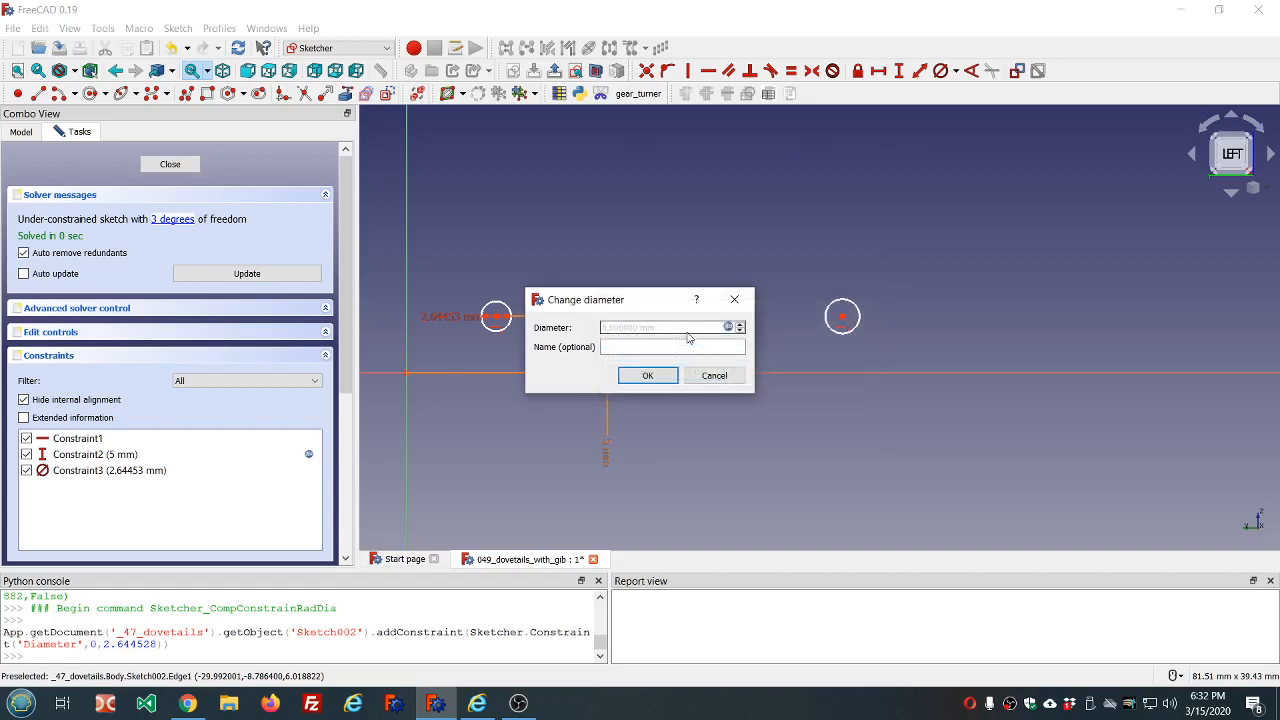
{"action": "left_click", "coordinate": [646, 375]}
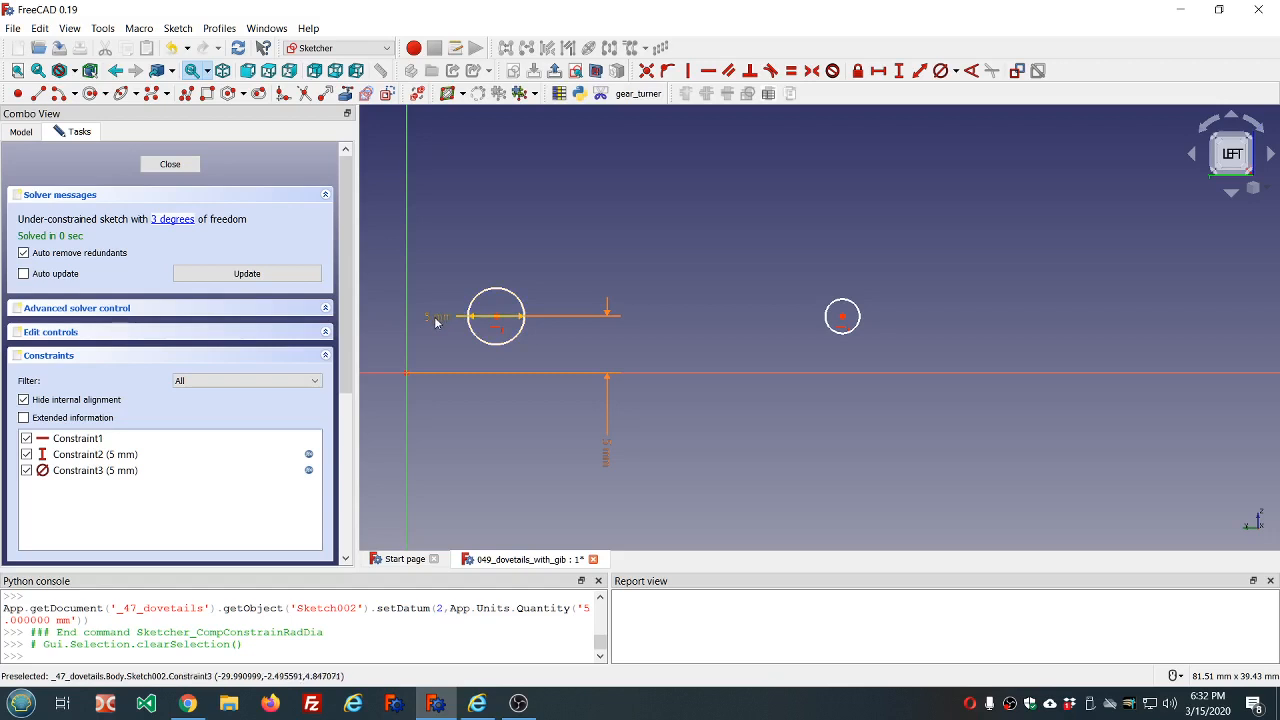
{"action": "left_click_drag", "start_coordinate": [438, 318], "coordinate": [454, 277]}
Step: Move the first circle's centre to about 15 mm from the vertical axis and constrain the two circles to equal size
{"action": "scroll", "coordinate": [510, 320], "scroll_direction": "down", "scroll_amount": 4}
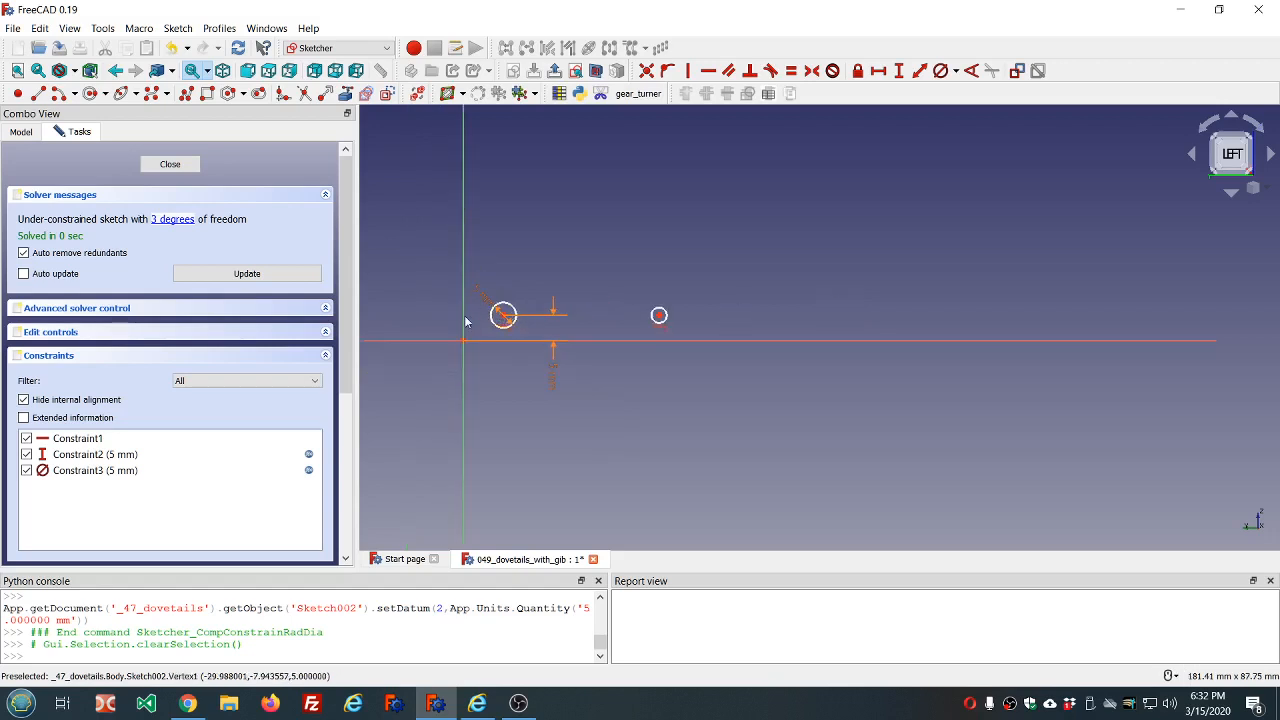
{"action": "scroll", "coordinate": [478, 336], "scroll_direction": "up", "scroll_amount": 2}
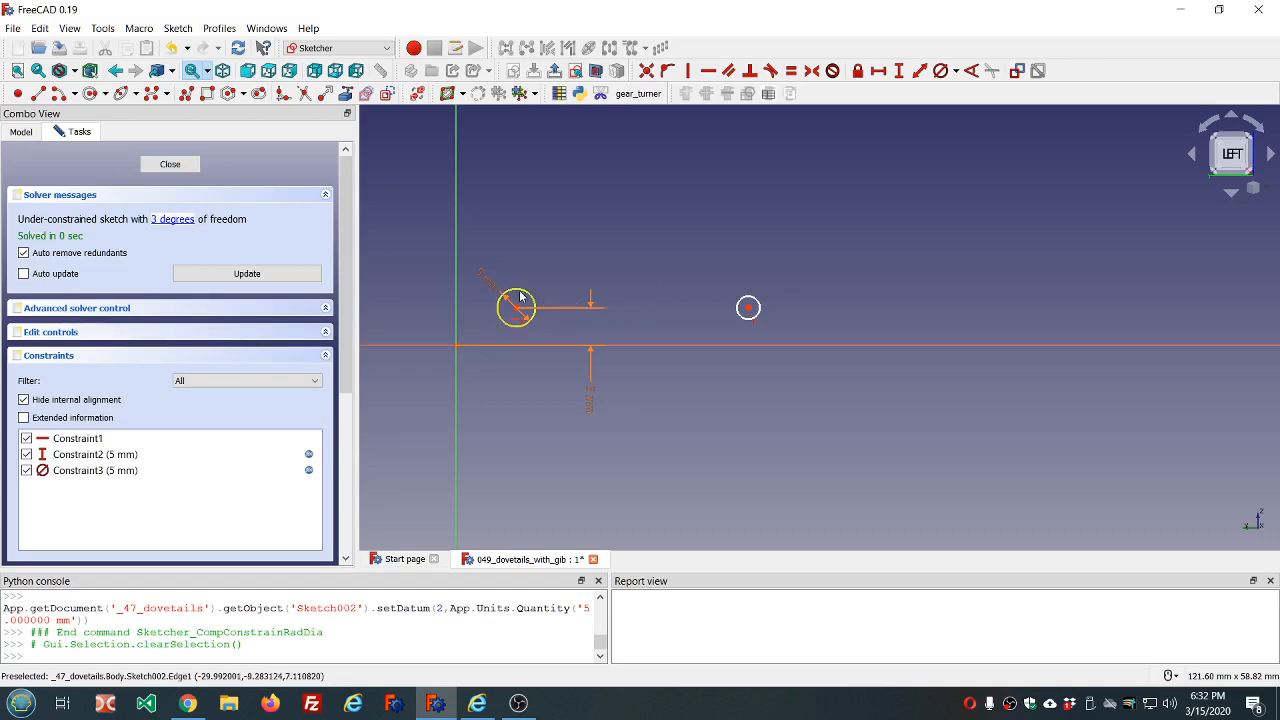
{"action": "scroll", "coordinate": [490, 296], "scroll_direction": "down", "scroll_amount": 1}
{"action": "scroll", "coordinate": [481, 293], "scroll_direction": "up", "scroll_amount": 1}
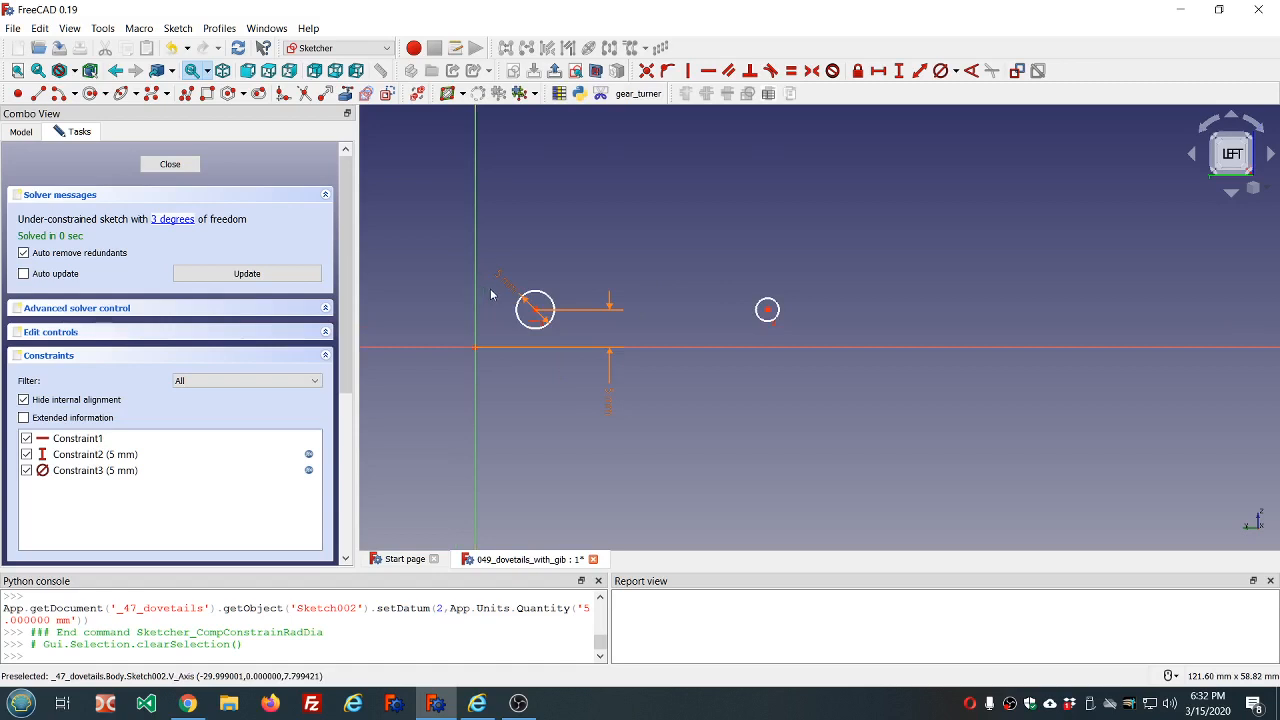
{"action": "left_click_drag", "start_coordinate": [535, 313], "coordinate": [590, 311]}
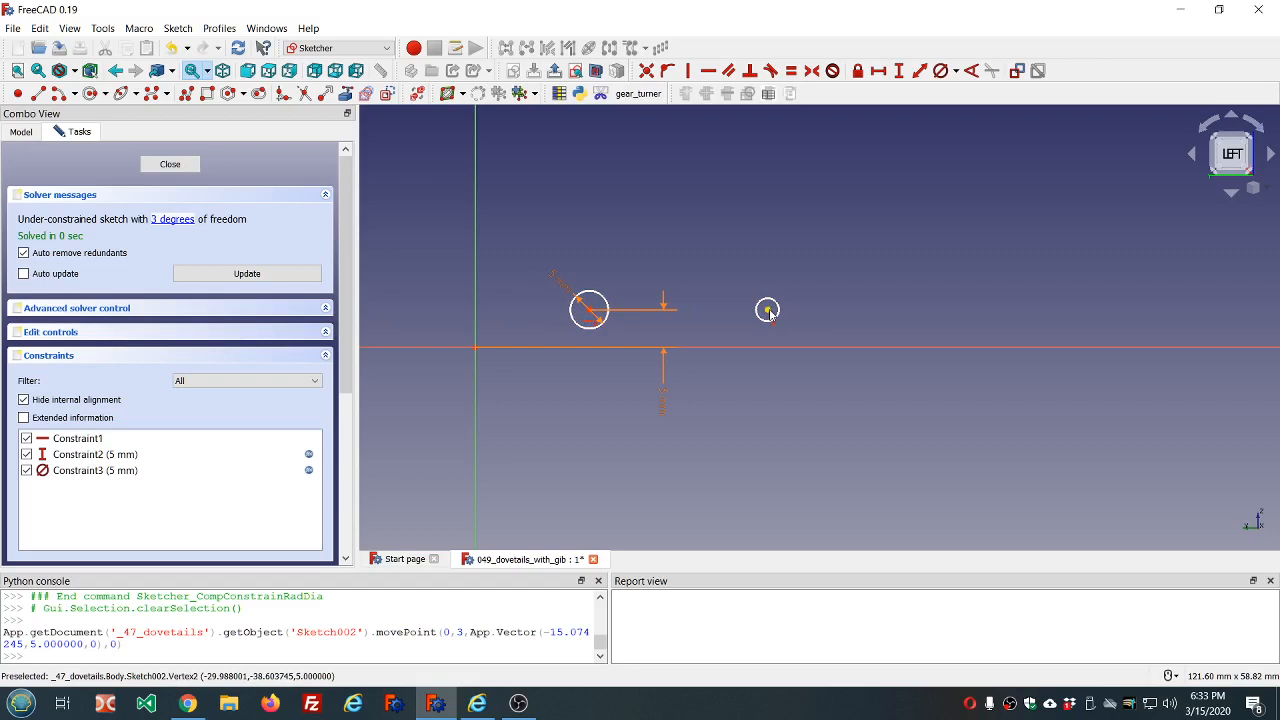
{"action": "left_click", "coordinate": [604, 300]}
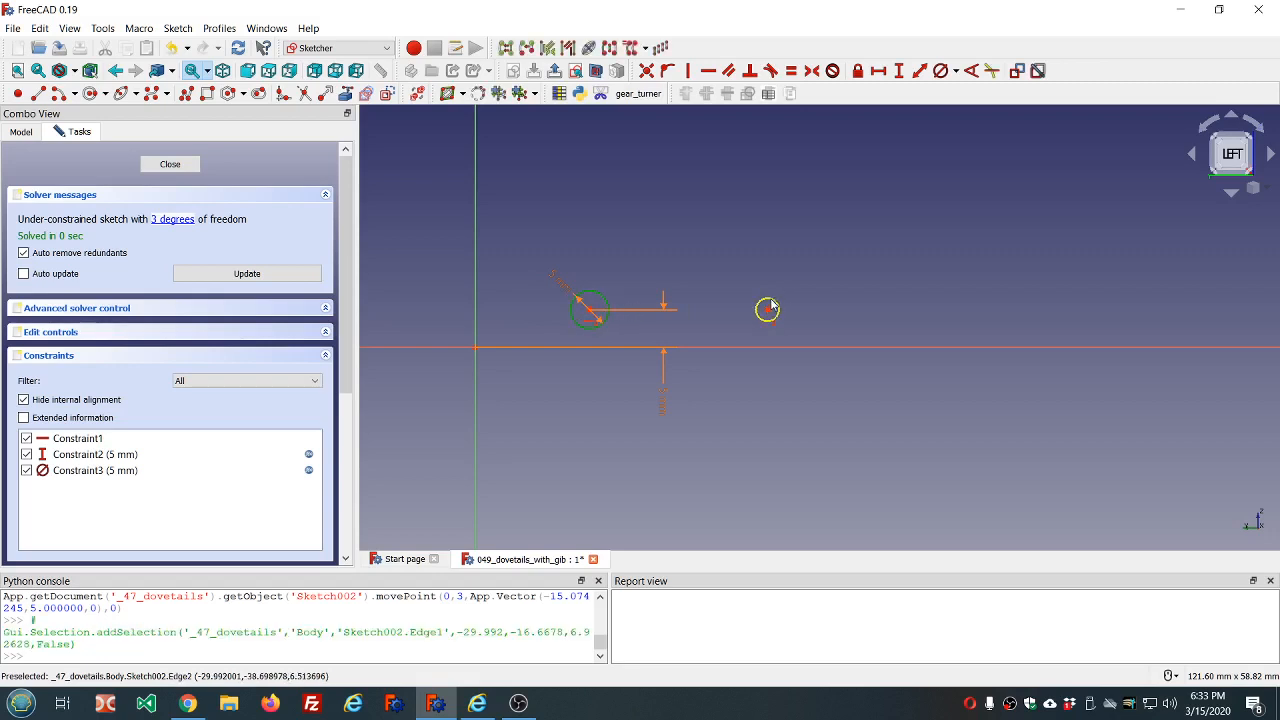
{"action": "left_click", "coordinate": [767, 310]}
{"action": "left_click", "coordinate": [791, 70]}
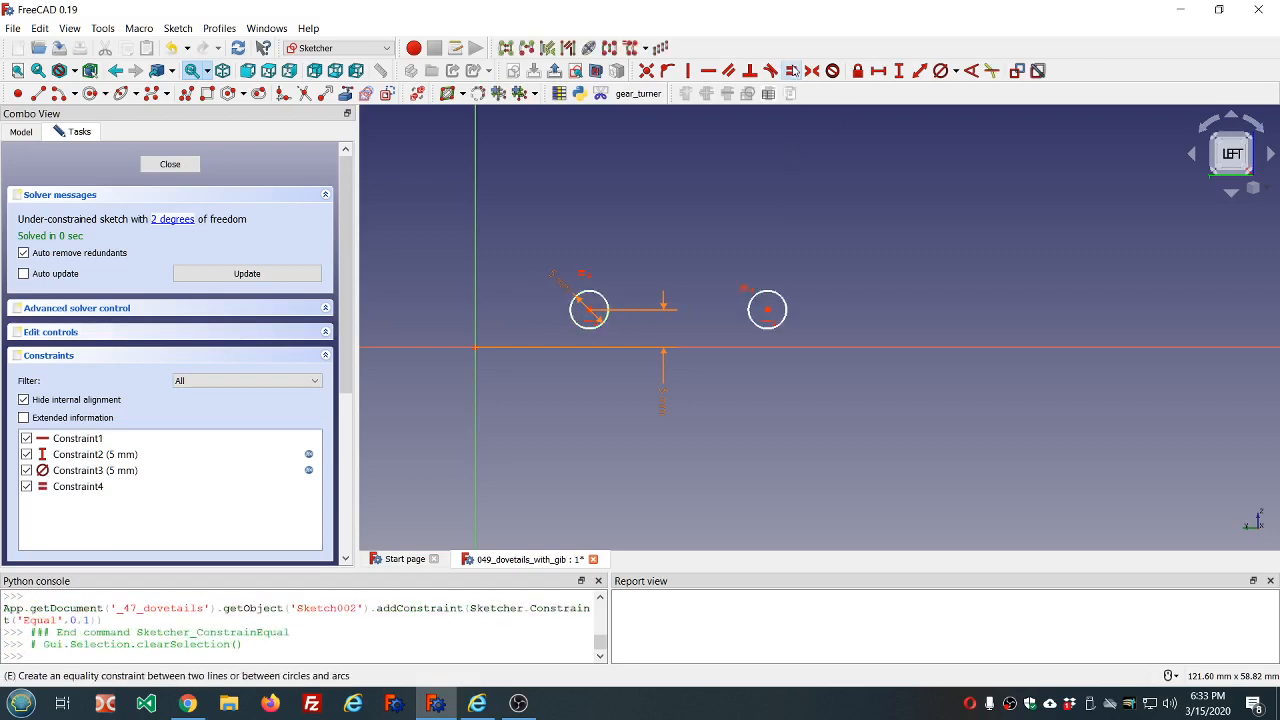
Step: Constrain the horizontal distance from the origin to the first circle's centre with the expression -dd.ddPad_length/4
{"action": "left_click", "coordinate": [589, 311]}
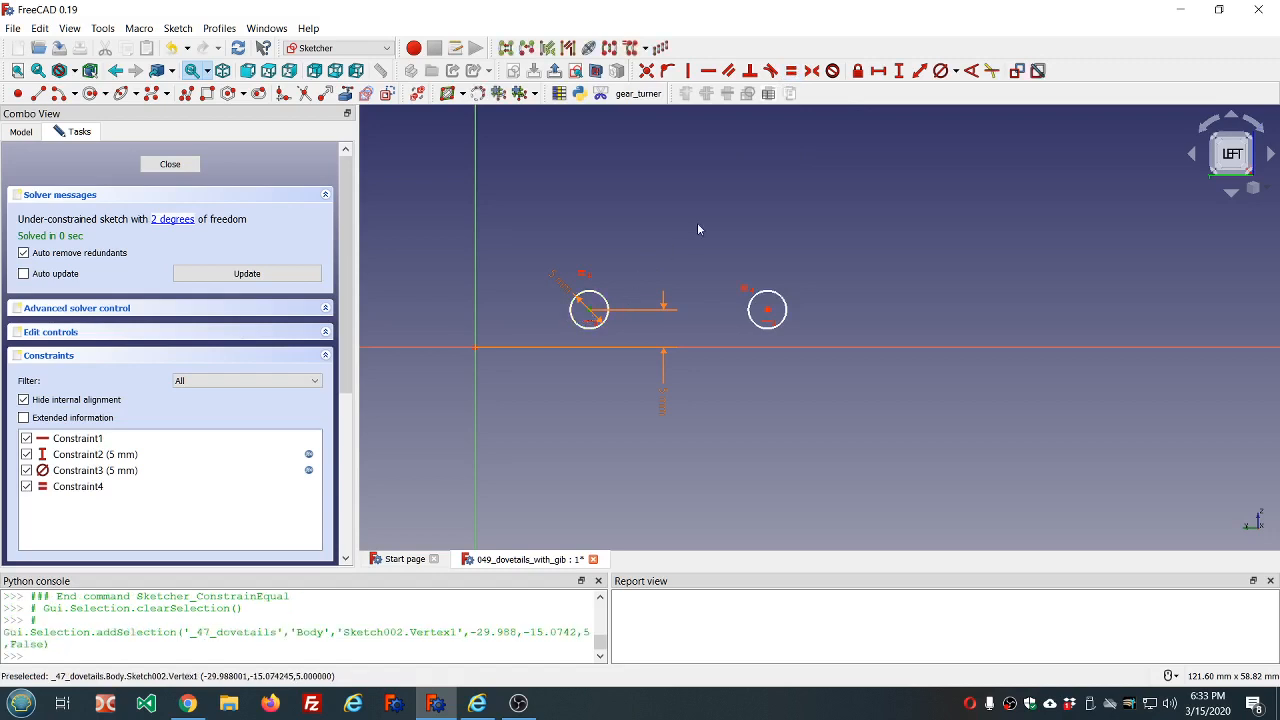
{"action": "left_click", "coordinate": [878, 70]}
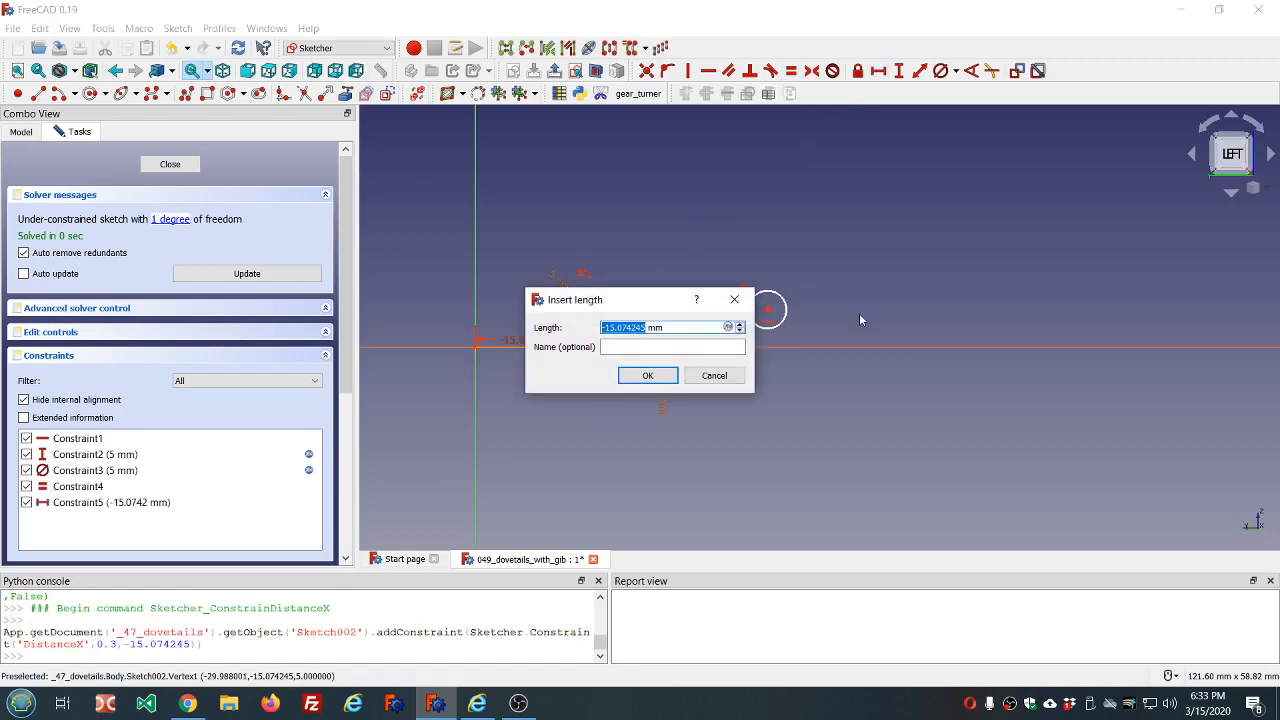
{"action": "key", "text": "equal"}
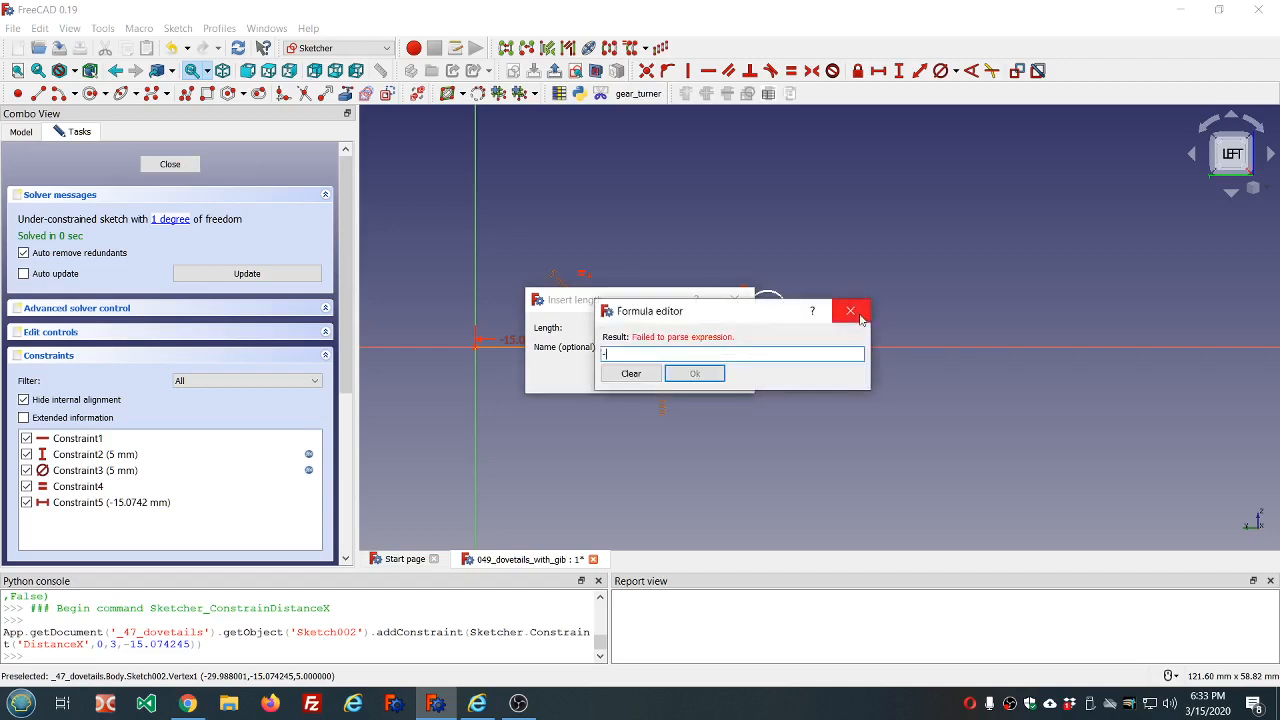
{"action": "type", "text": "-dd.dd"}
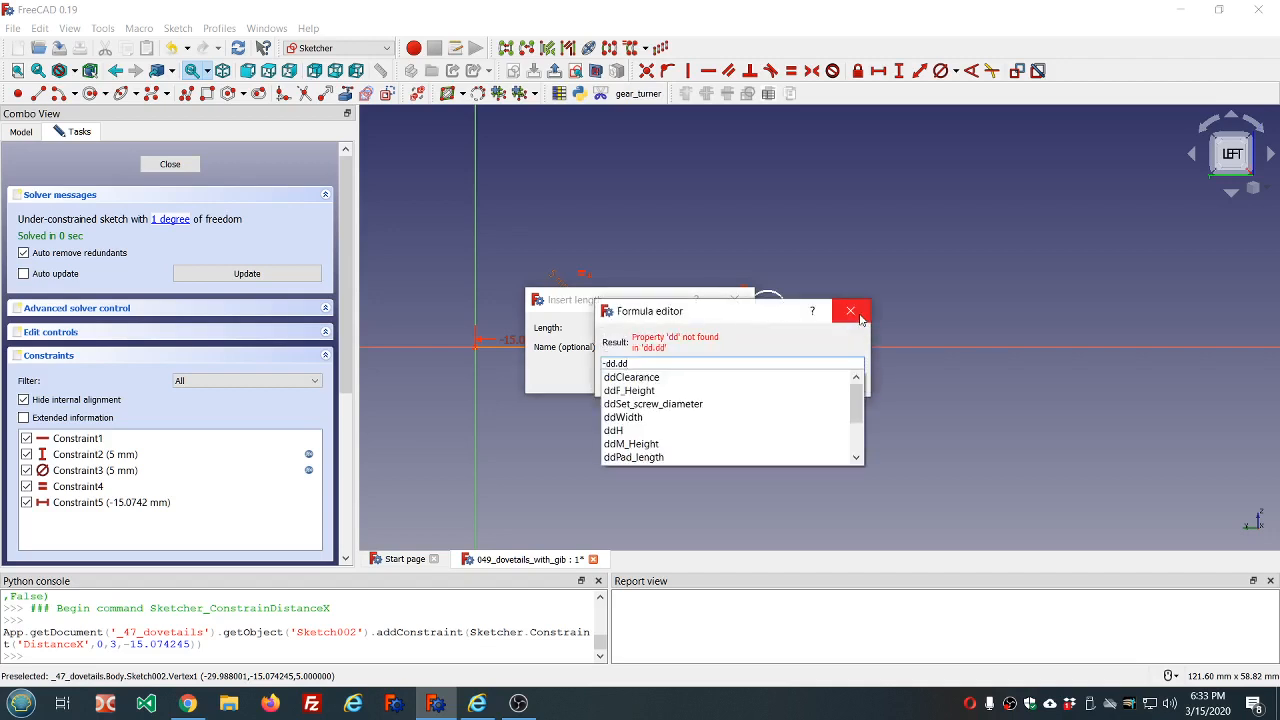
{"action": "key", "text": "Down"}
{"action": "key", "text": "Down"}
{"action": "key", "text": "Down"}
{"action": "key", "text": "Down"}
{"action": "key", "text": "Down"}
{"action": "key", "text": "Down"}
{"action": "key", "text": "Down"}
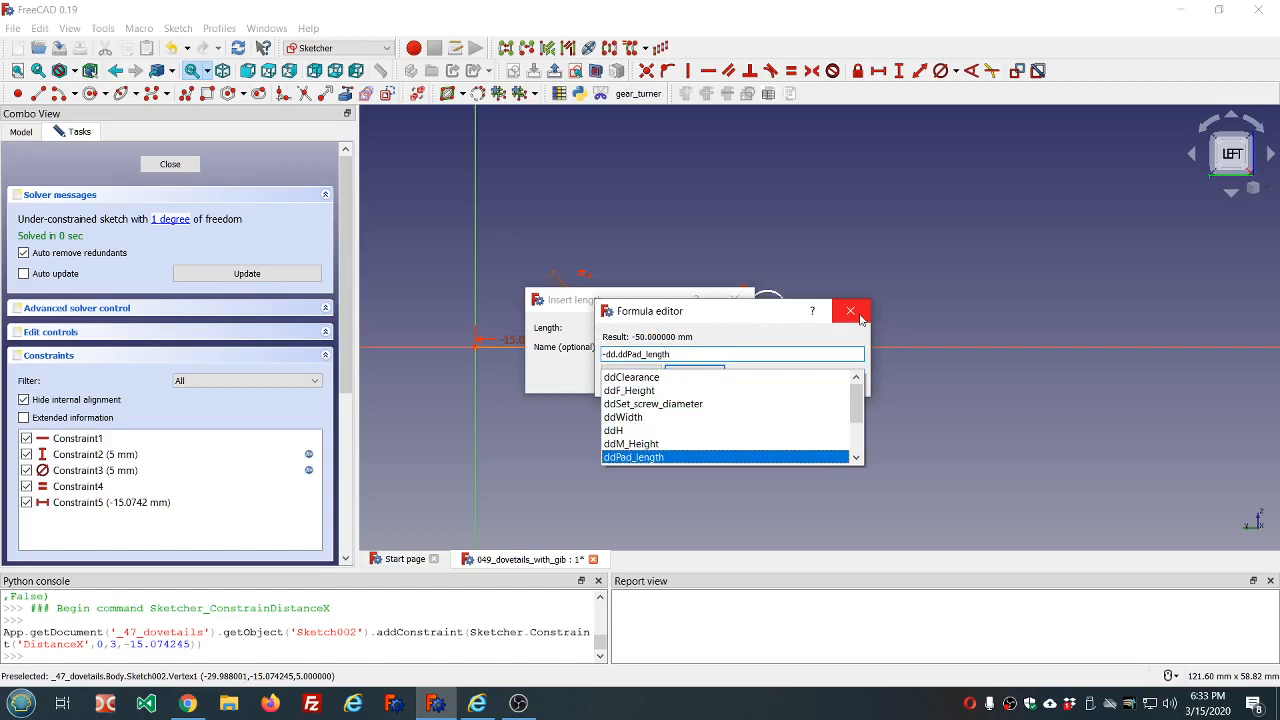
{"action": "type", "text": "/4"}
{"action": "left_click", "coordinate": [859, 316]}
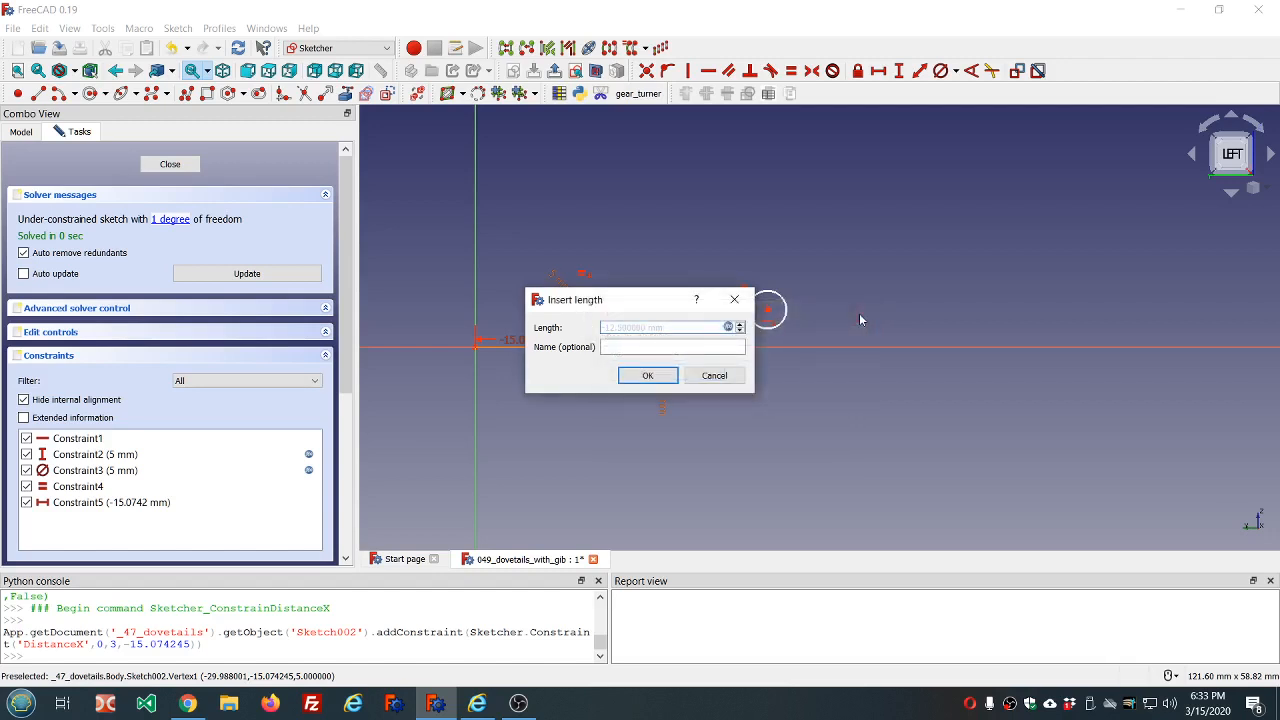
{"action": "left_click", "coordinate": [638, 378]}
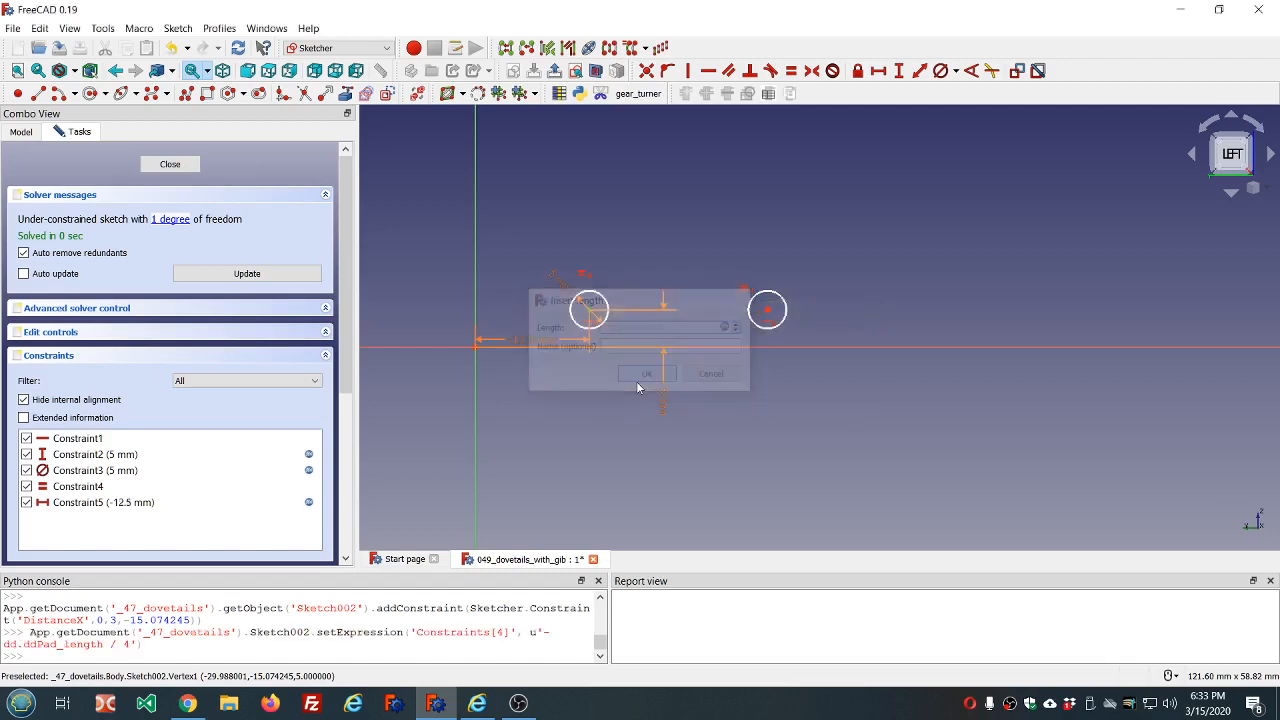
Step: Constrain the horizontal distance from the origin to the second circle's centre with the expression -dd.ddPad_length*3/4
{"action": "left_click", "coordinate": [767, 311]}
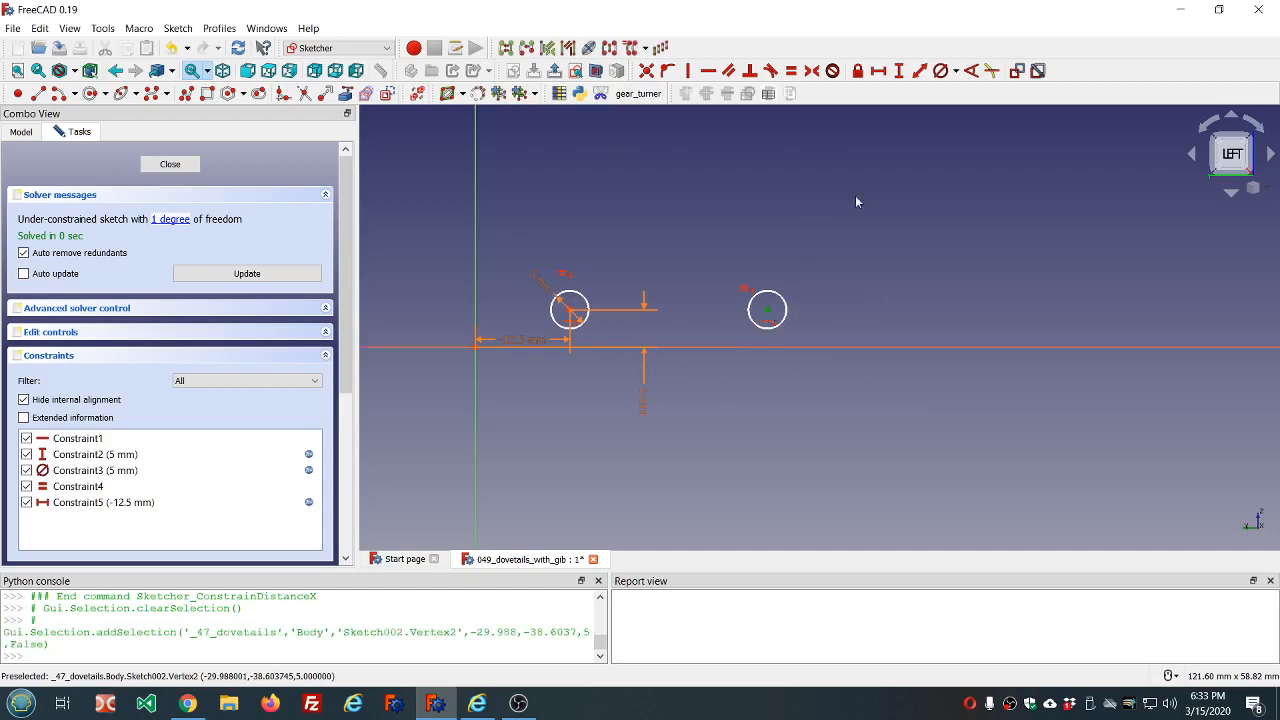
{"action": "left_click", "coordinate": [878, 70]}
{"action": "type", "text": "="}
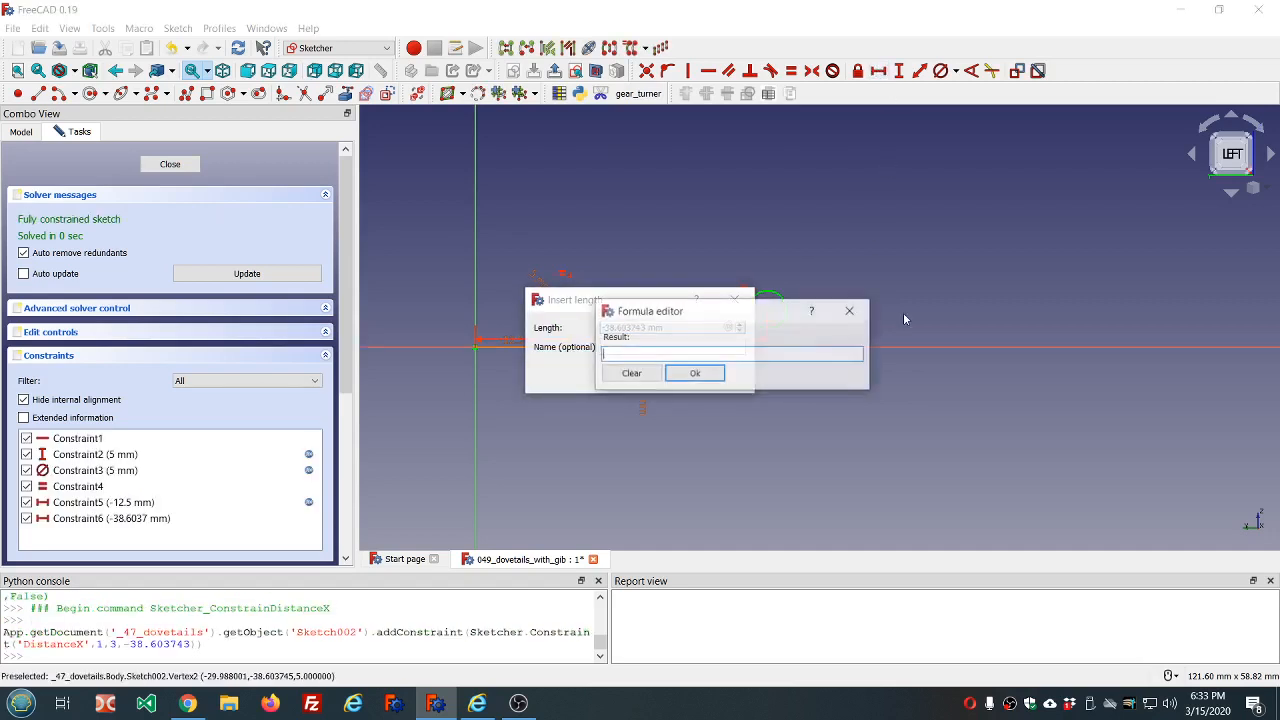
{"action": "type", "text": "dd.dd"}
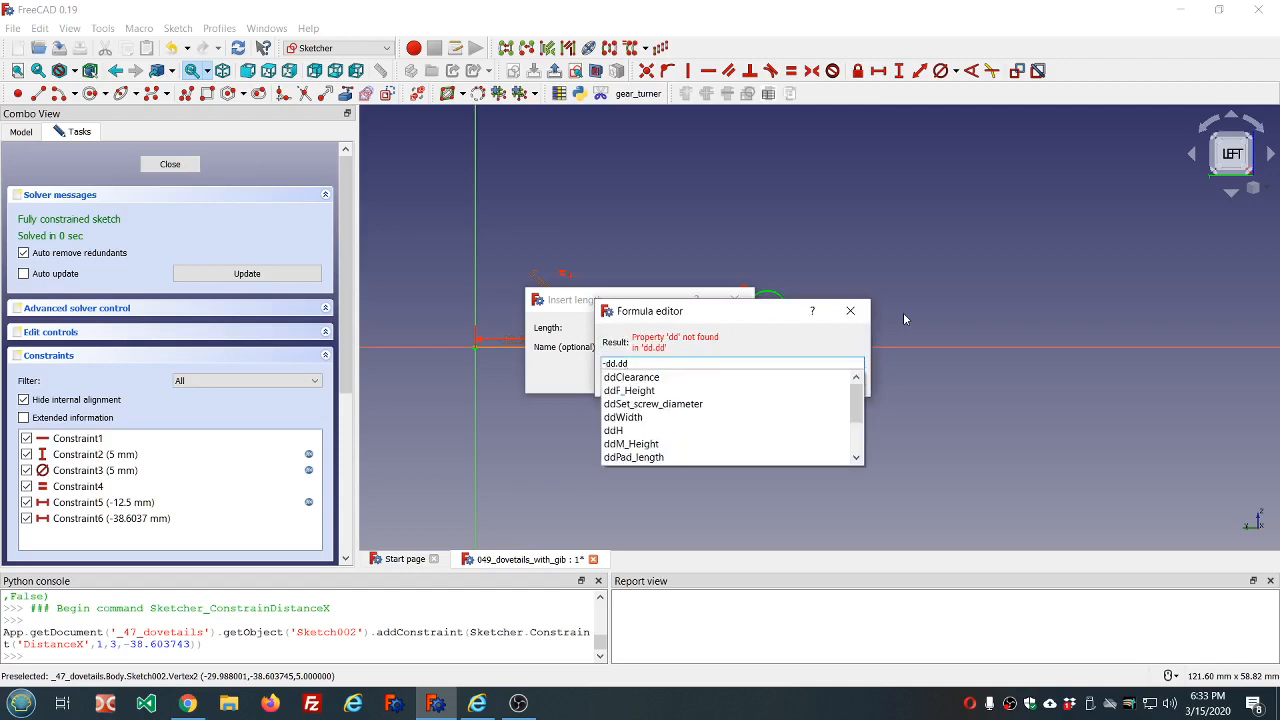
{"action": "key", "text": "Down"}
{"action": "key", "text": "Down"}
{"action": "key", "text": "Down"}
{"action": "key", "text": "Down"}
{"action": "key", "text": "Down"}
{"action": "key", "text": "Down"}
{"action": "key", "text": "Down"}
{"action": "key", "text": "Down"}
{"action": "key", "text": "Up"}
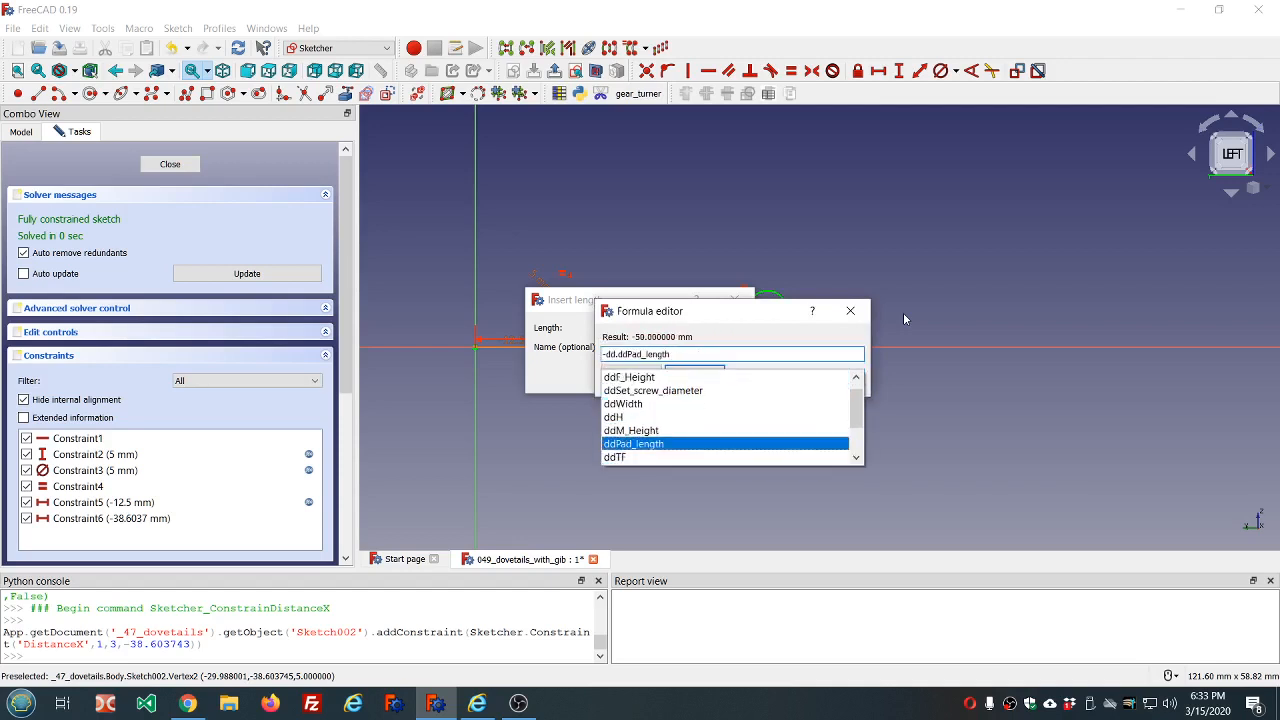
{"action": "type", "text": "*3/4"}
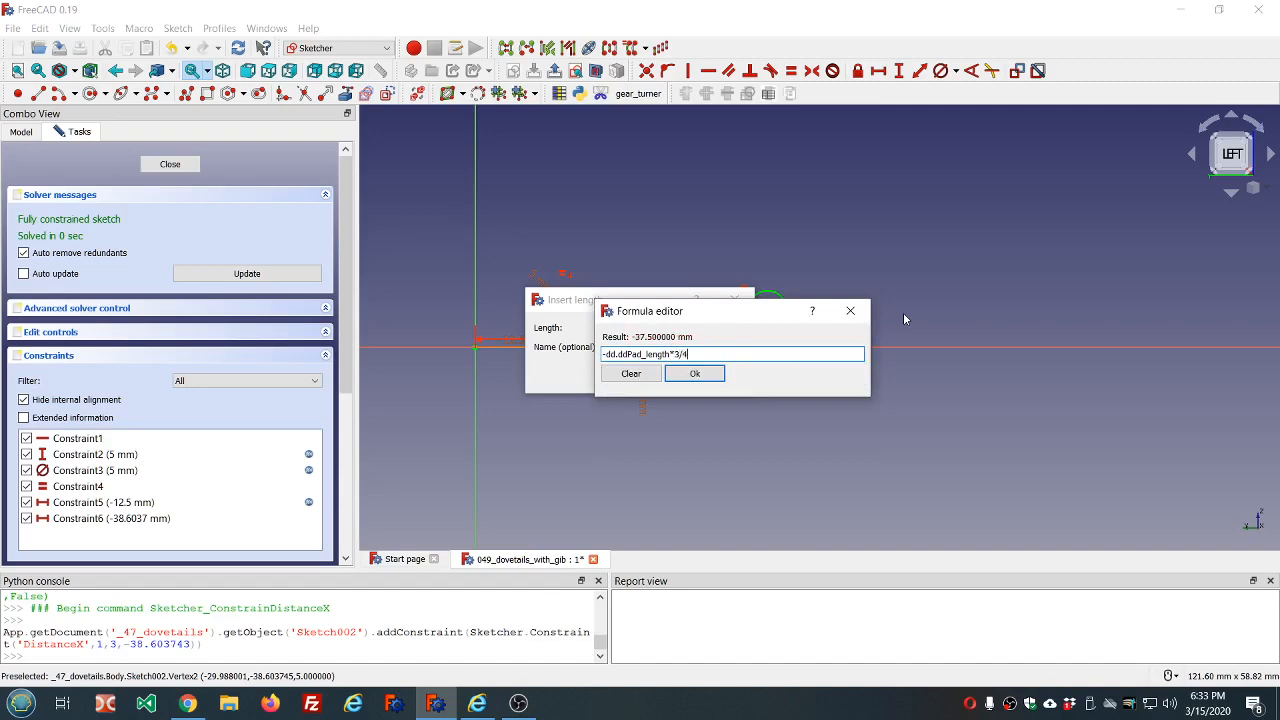
{"action": "left_click", "coordinate": [695, 374]}
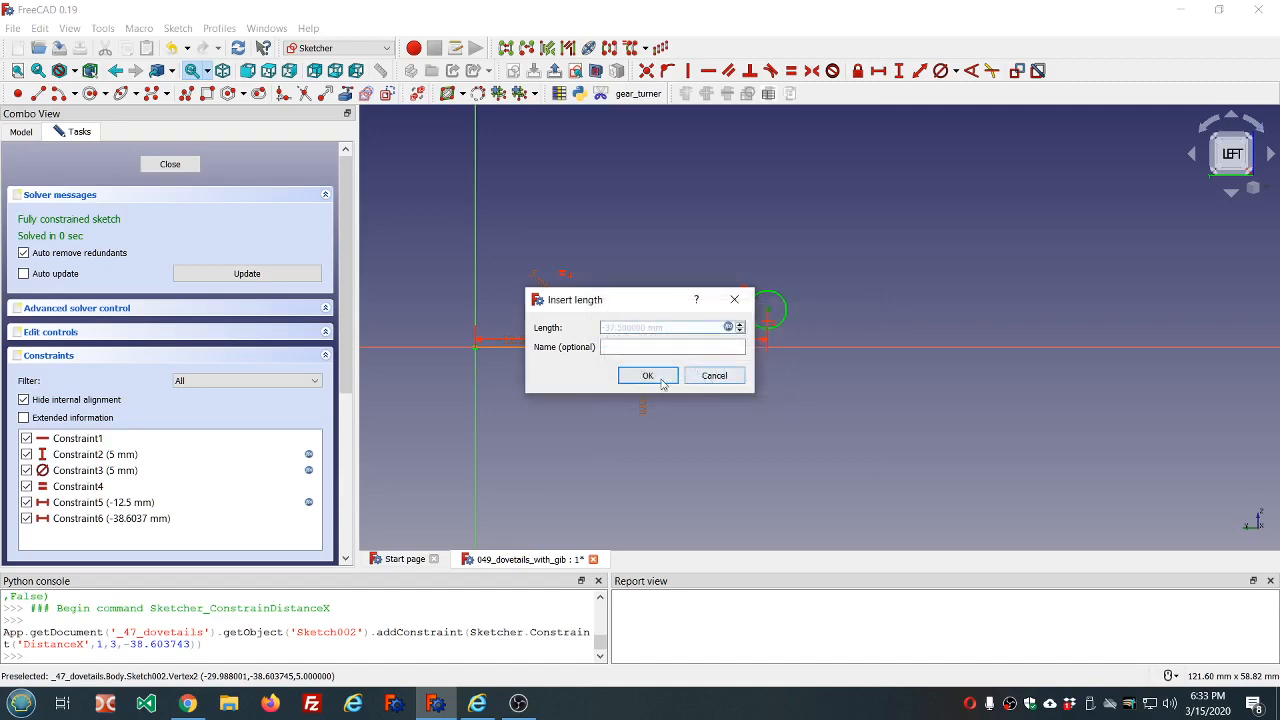
{"action": "left_click", "coordinate": [722, 375]}
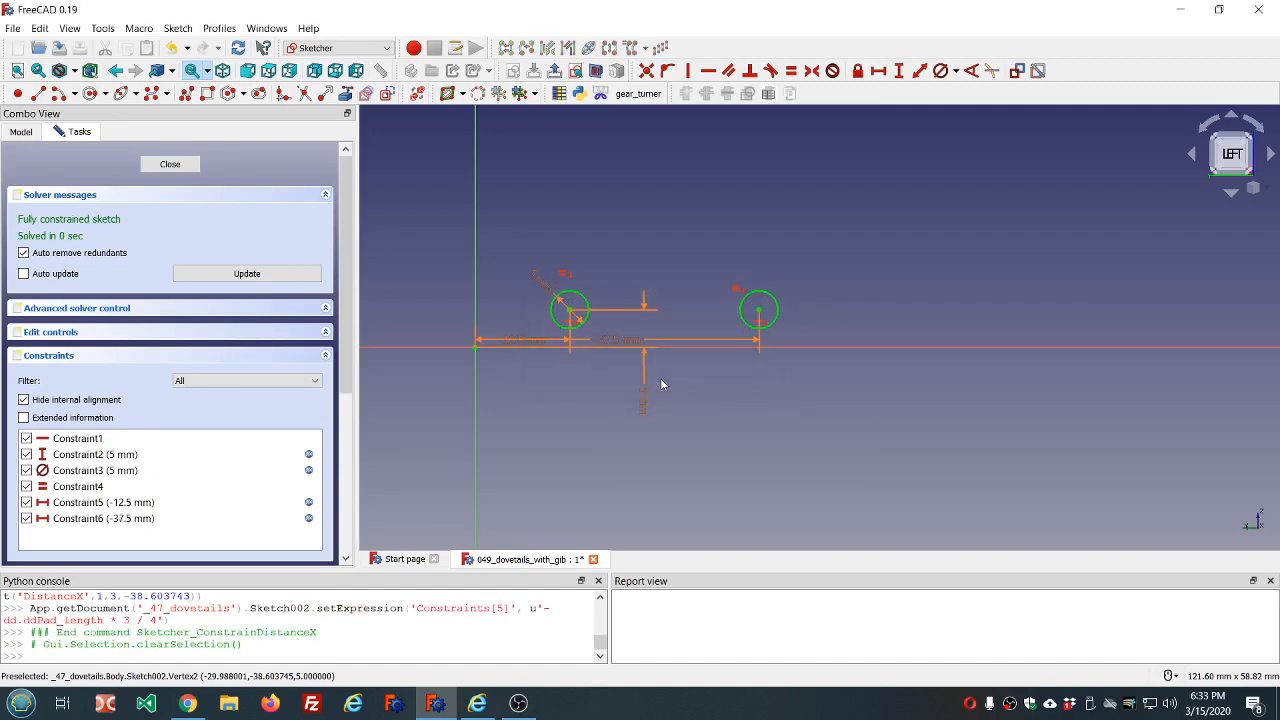
Step: Close the sketch and check the placement of the two circles on the block's side from an angled view
{"action": "left_click", "coordinate": [183, 166]}
{"action": "middle_click_drag", "start_coordinate": [512, 259], "coordinate": [621, 277]}
{"action": "scroll", "coordinate": [620, 277], "scroll_direction": "down", "scroll_amount": 4}
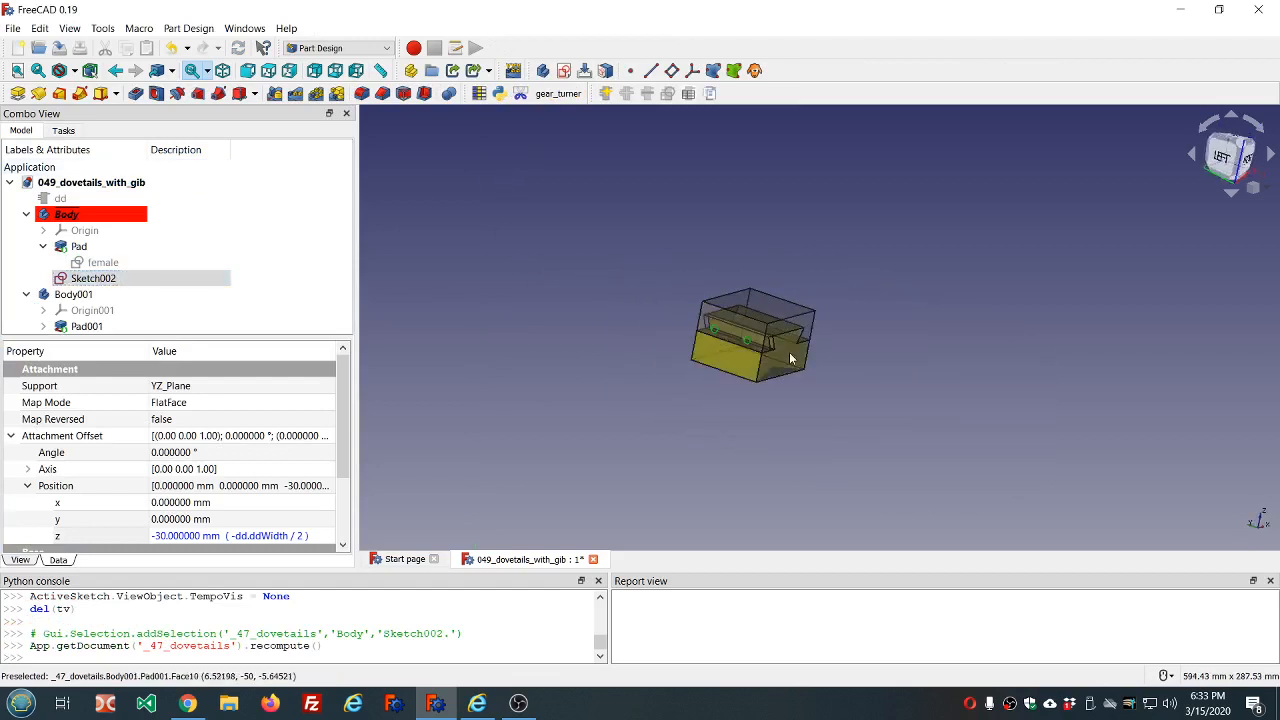
{"action": "scroll", "coordinate": [791, 351], "scroll_direction": "up", "scroll_amount": 2}
{"action": "scroll", "coordinate": [782, 337], "scroll_direction": "up", "scroll_amount": 2}
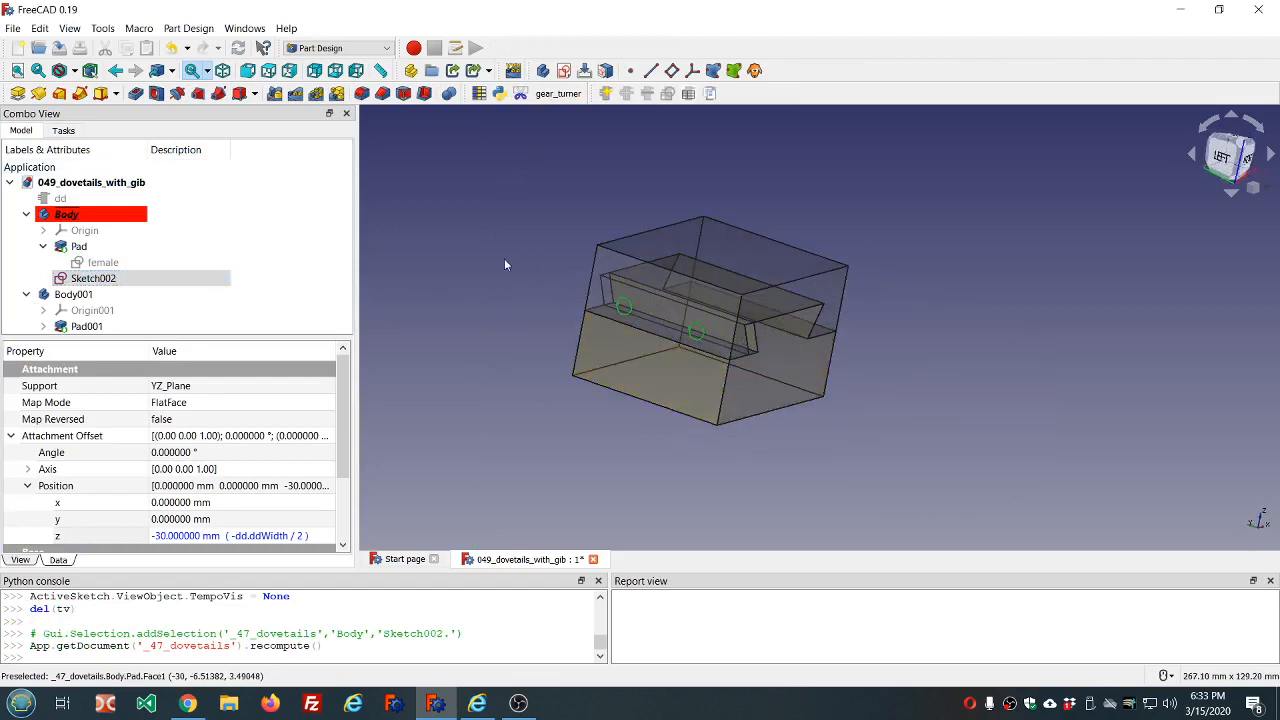
Step: Create a Hole feature from the two-circle sketch using the ISO metric coarse profile and size M5
{"action": "left_click", "coordinate": [92, 280]}
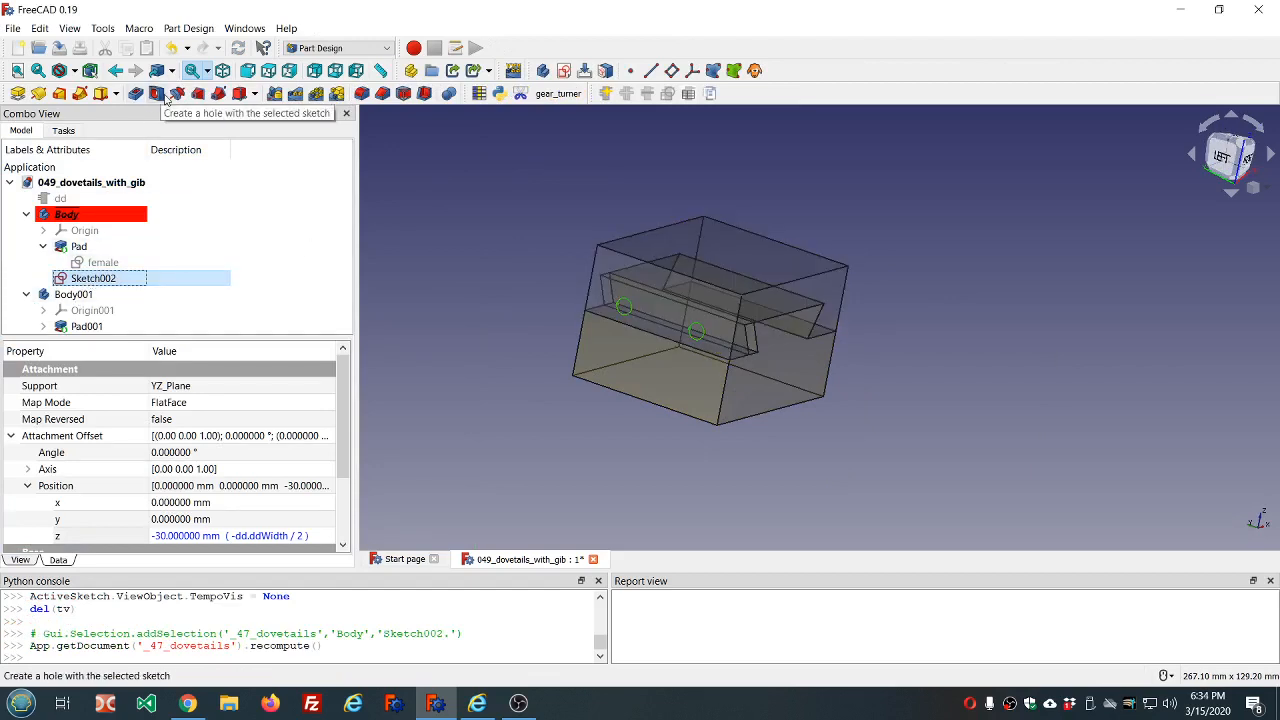
{"action": "left_click", "coordinate": [157, 93]}
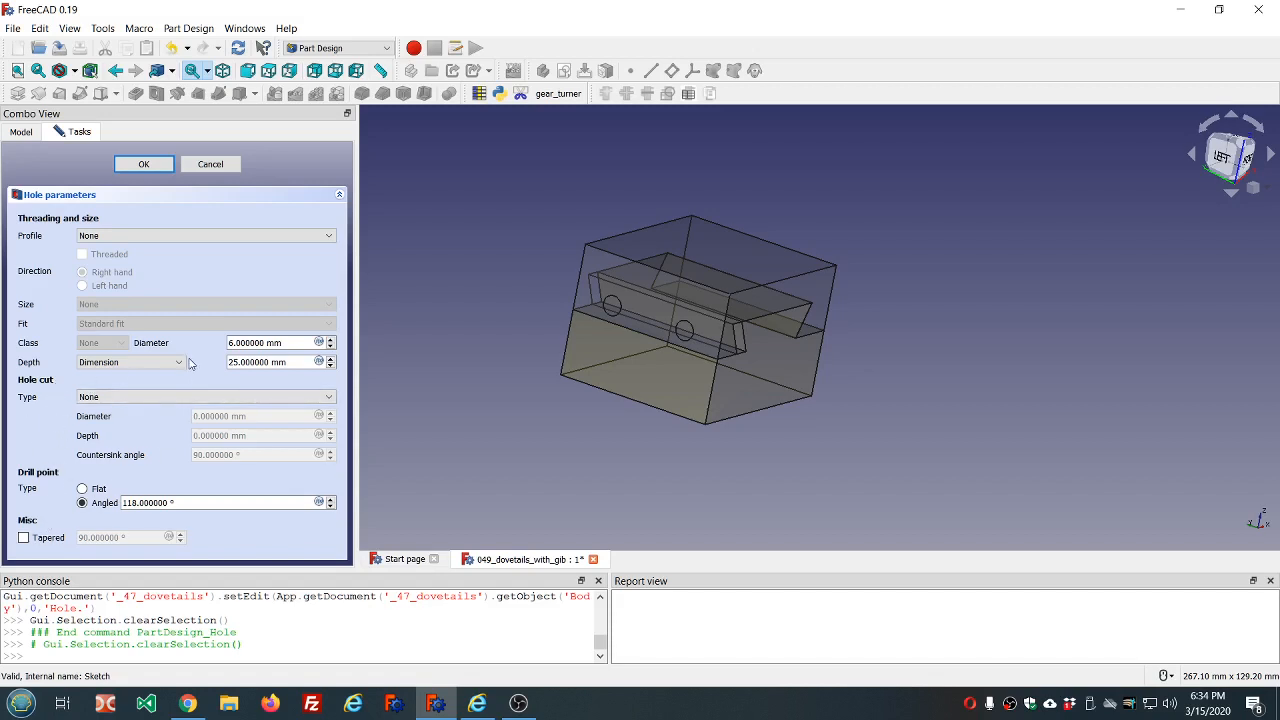
{"action": "left_click", "coordinate": [329, 238]}
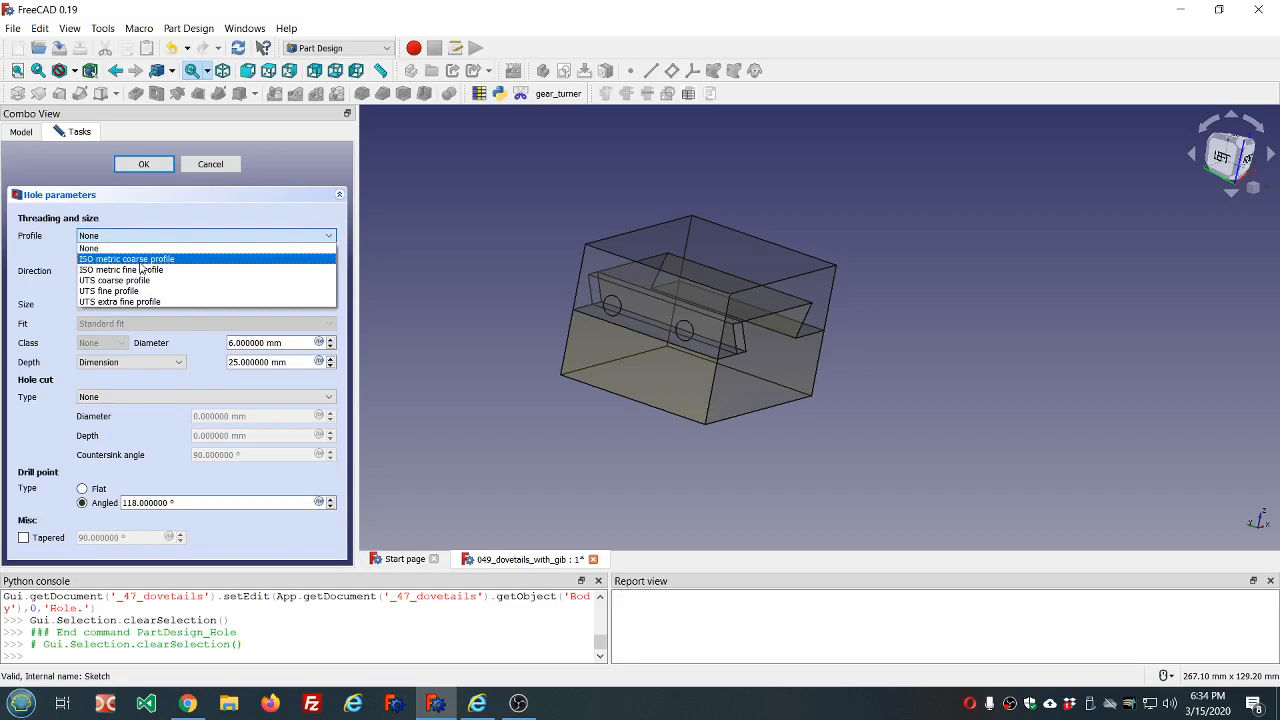
{"action": "left_click", "coordinate": [141, 262]}
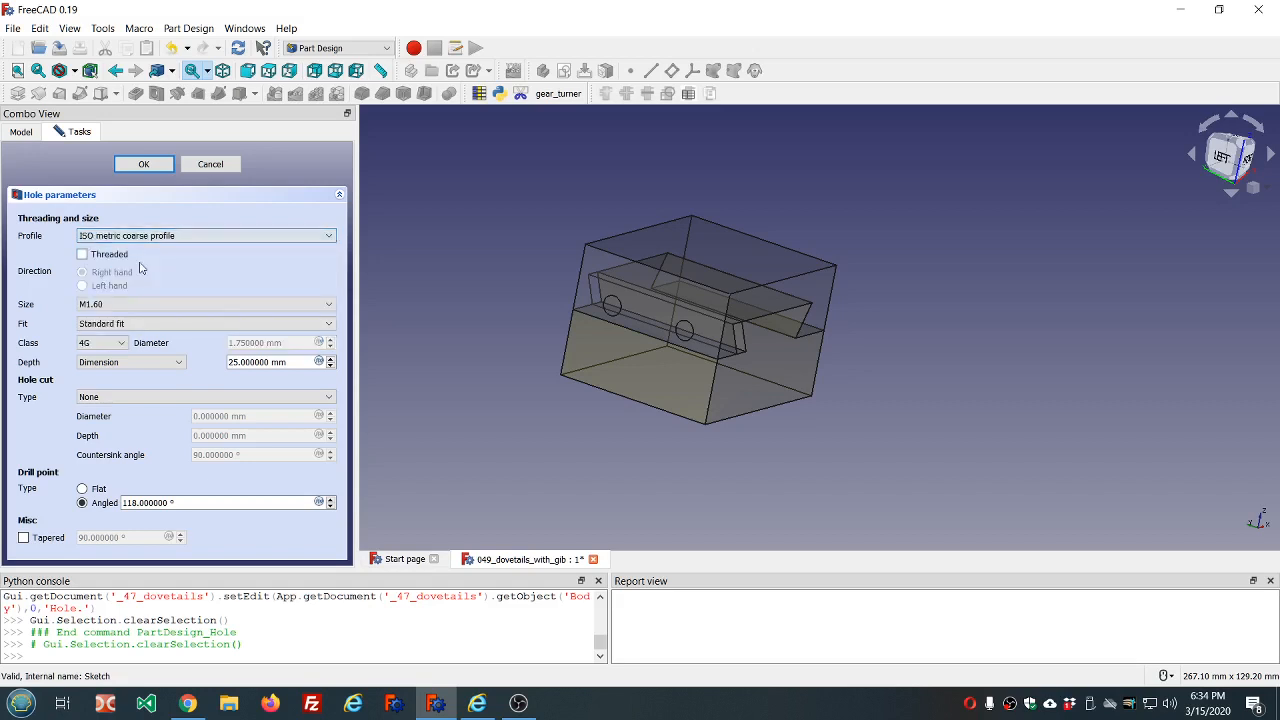
{"action": "left_click", "coordinate": [330, 308]}
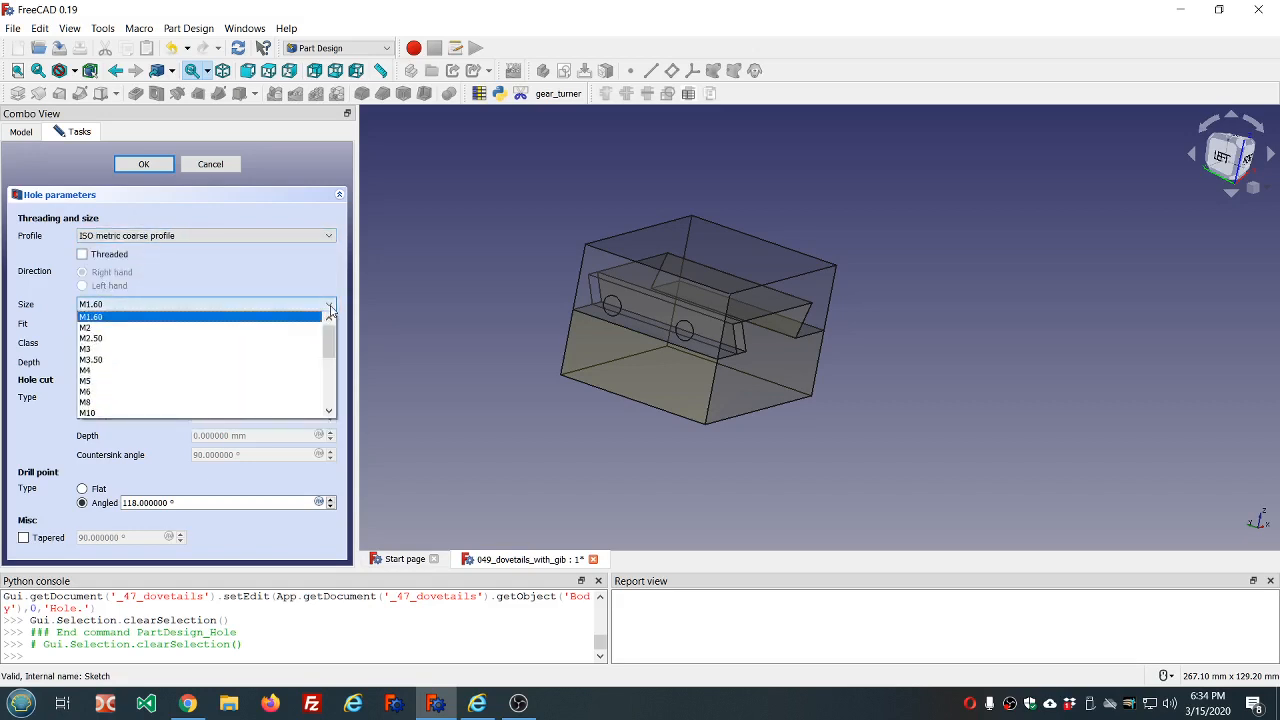
{"action": "left_click", "coordinate": [150, 384]}
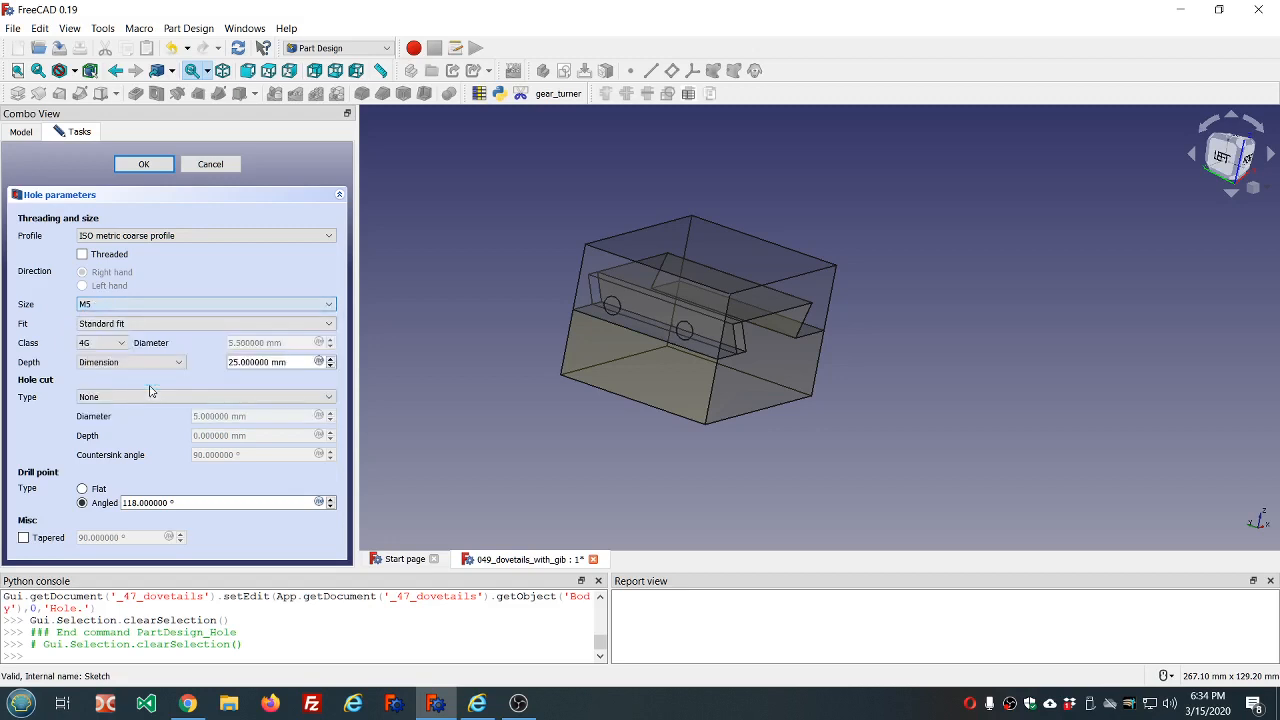
Step: Make the M5 holes threaded and complete the Hole feature
{"action": "left_click", "coordinate": [83, 255]}
{"action": "left_click", "coordinate": [83, 255]}
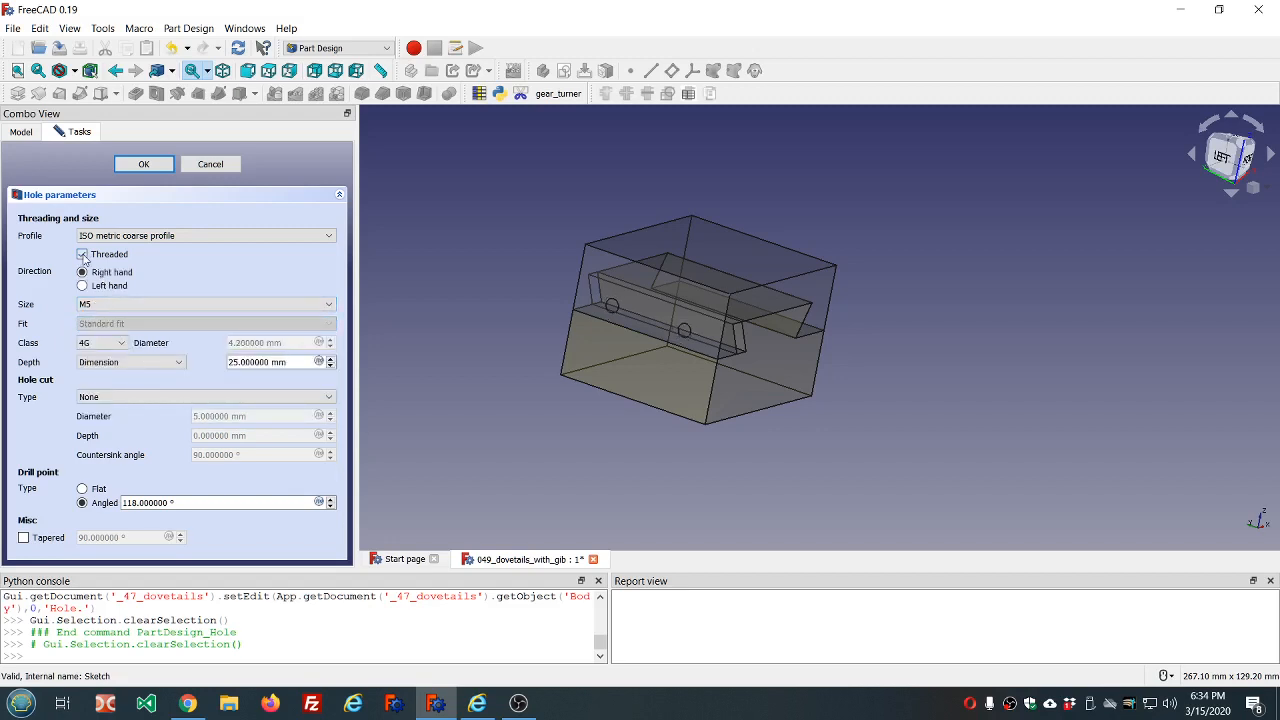
{"action": "left_click", "coordinate": [83, 255]}
{"action": "left_click", "coordinate": [83, 255]}
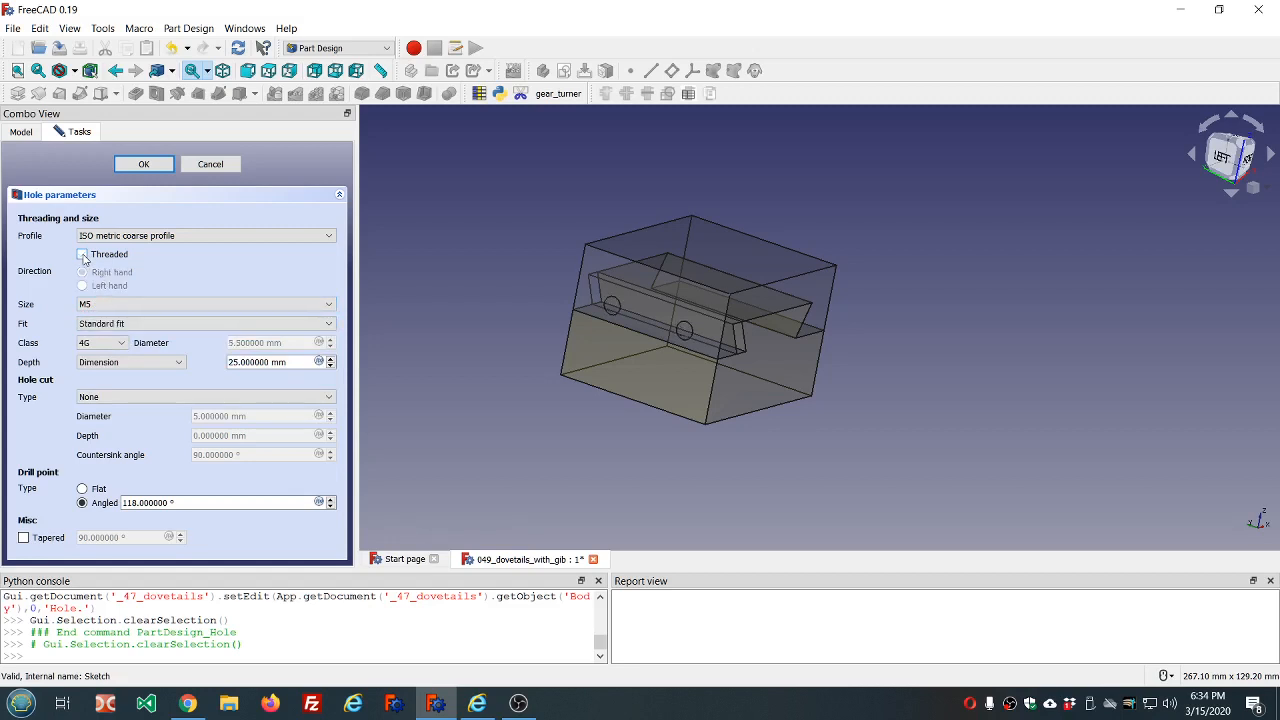
{"action": "left_click", "coordinate": [83, 255]}
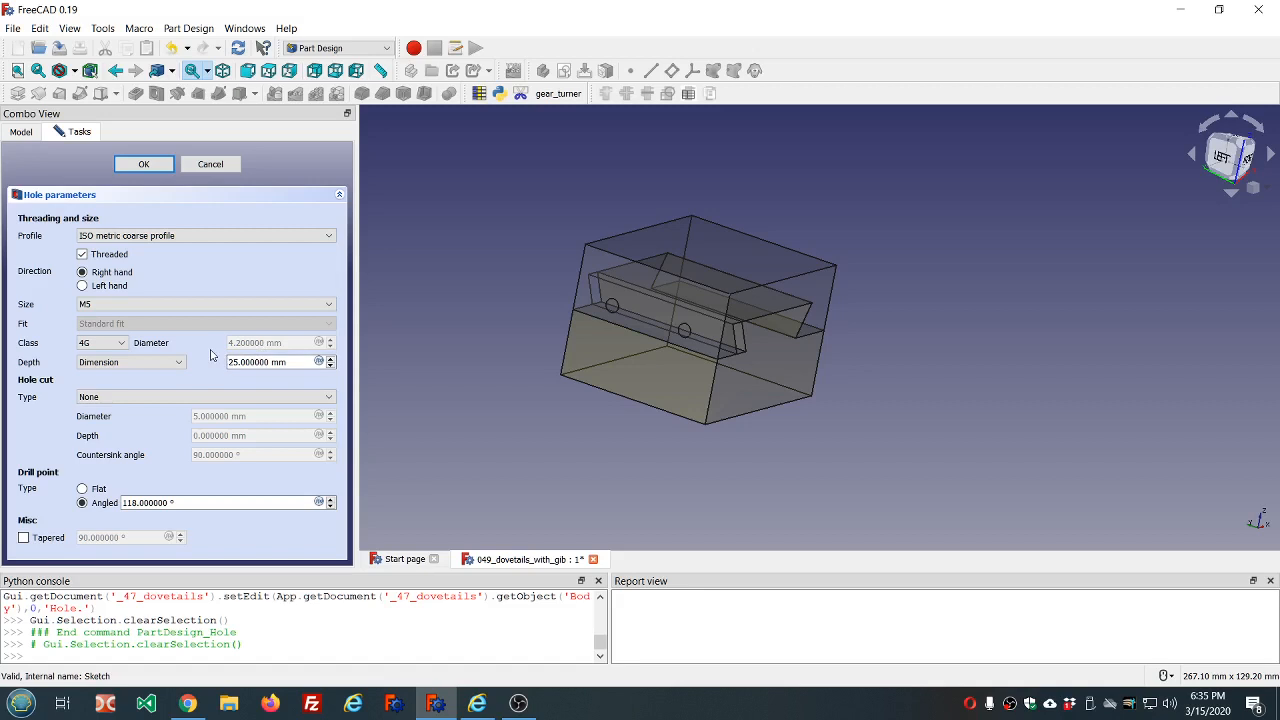
{"action": "left_click", "coordinate": [144, 164]}
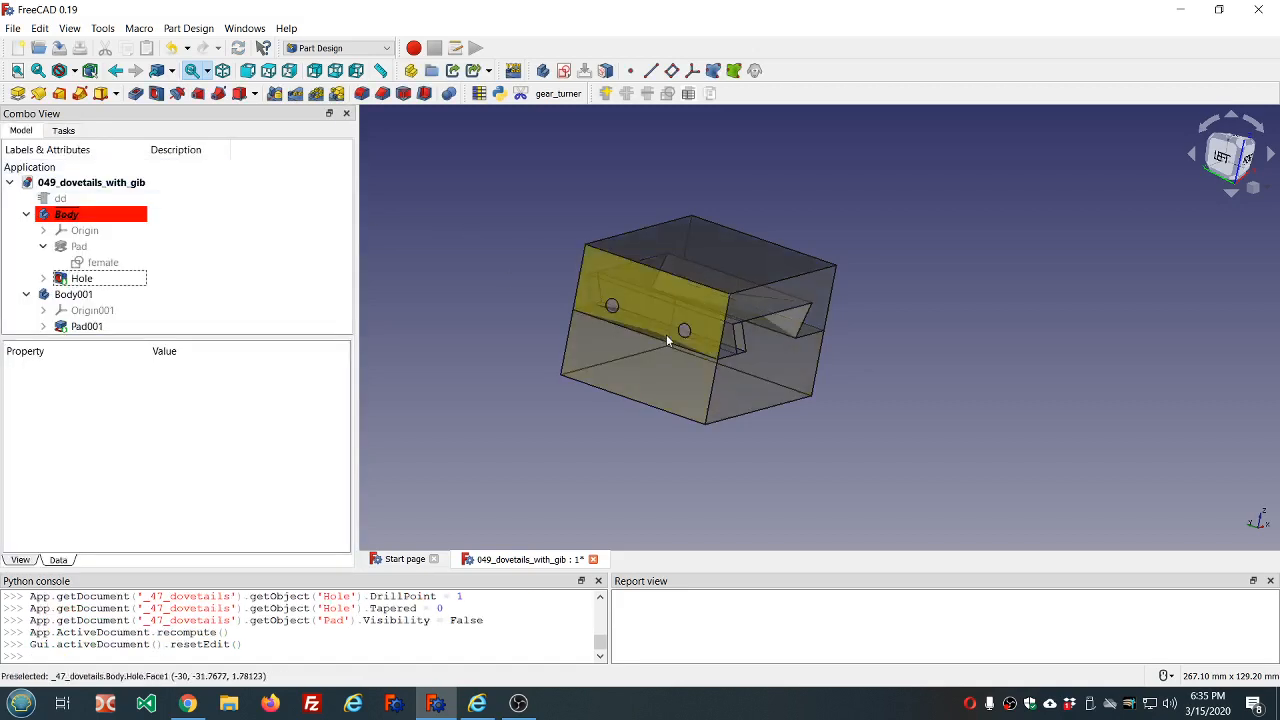
Step: Set the Hole feature's Reversed property to true so it cuts into the female part
{"action": "scroll", "coordinate": [584, 315], "scroll_direction": "up", "scroll_amount": 3}
{"action": "scroll", "coordinate": [612, 310], "scroll_direction": "down", "scroll_amount": 2}
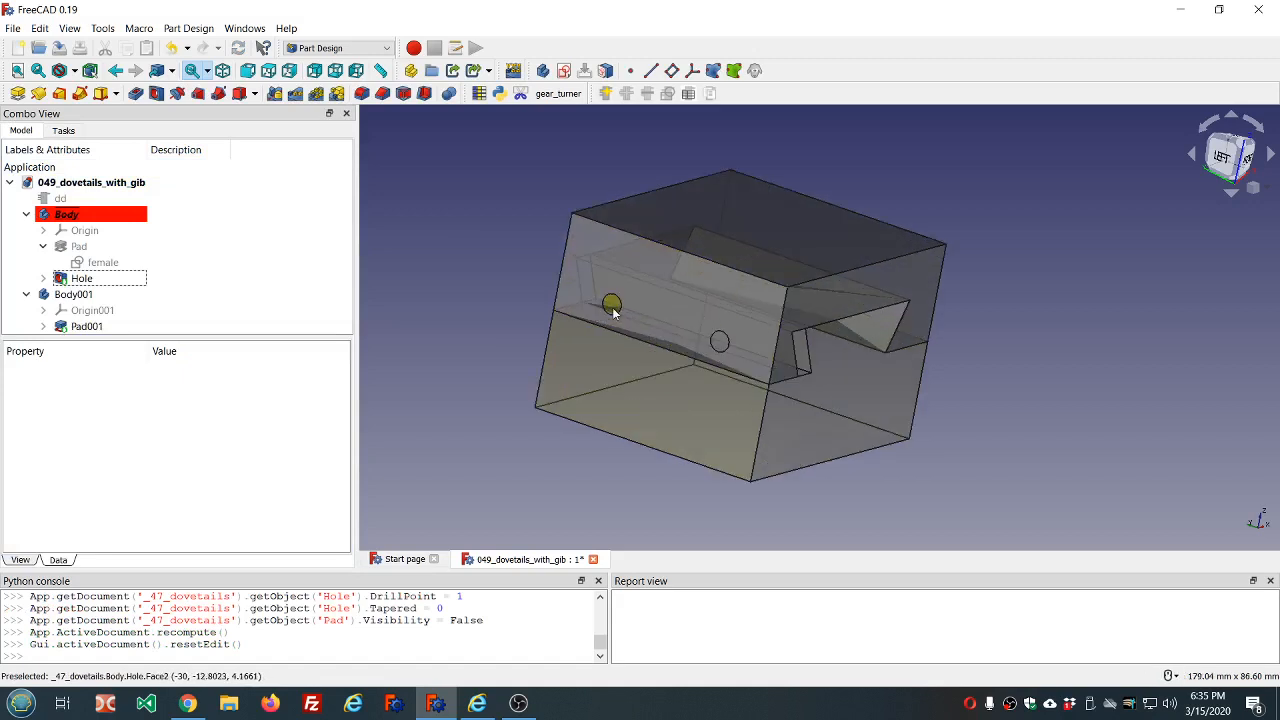
{"action": "scroll", "coordinate": [613, 313], "scroll_direction": "down", "scroll_amount": 2}
{"action": "scroll", "coordinate": [613, 313], "scroll_direction": "up", "scroll_amount": 2}
{"action": "left_click", "coordinate": [120, 278]}
{"action": "scroll", "coordinate": [272, 440], "scroll_direction": "down", "scroll_amount": 7}
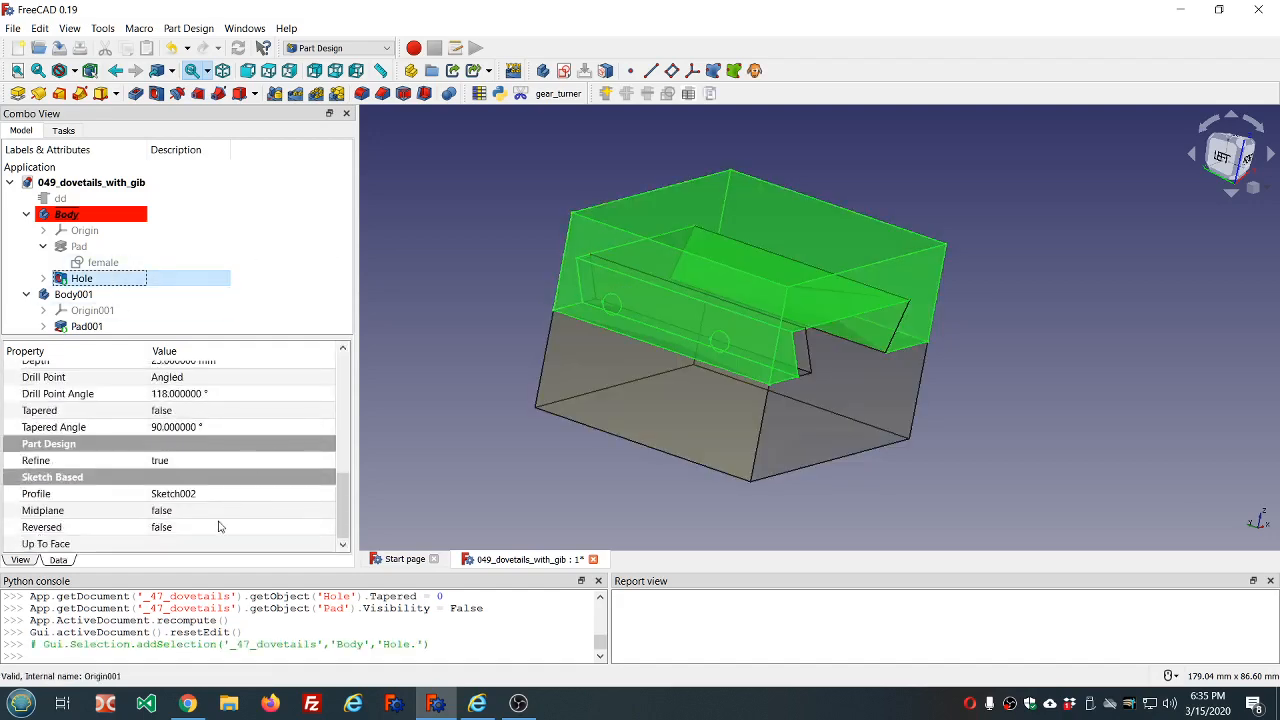
{"action": "left_click", "coordinate": [215, 530]}
{"action": "scroll", "coordinate": [215, 530], "scroll_direction": "down", "scroll_amount": 1}
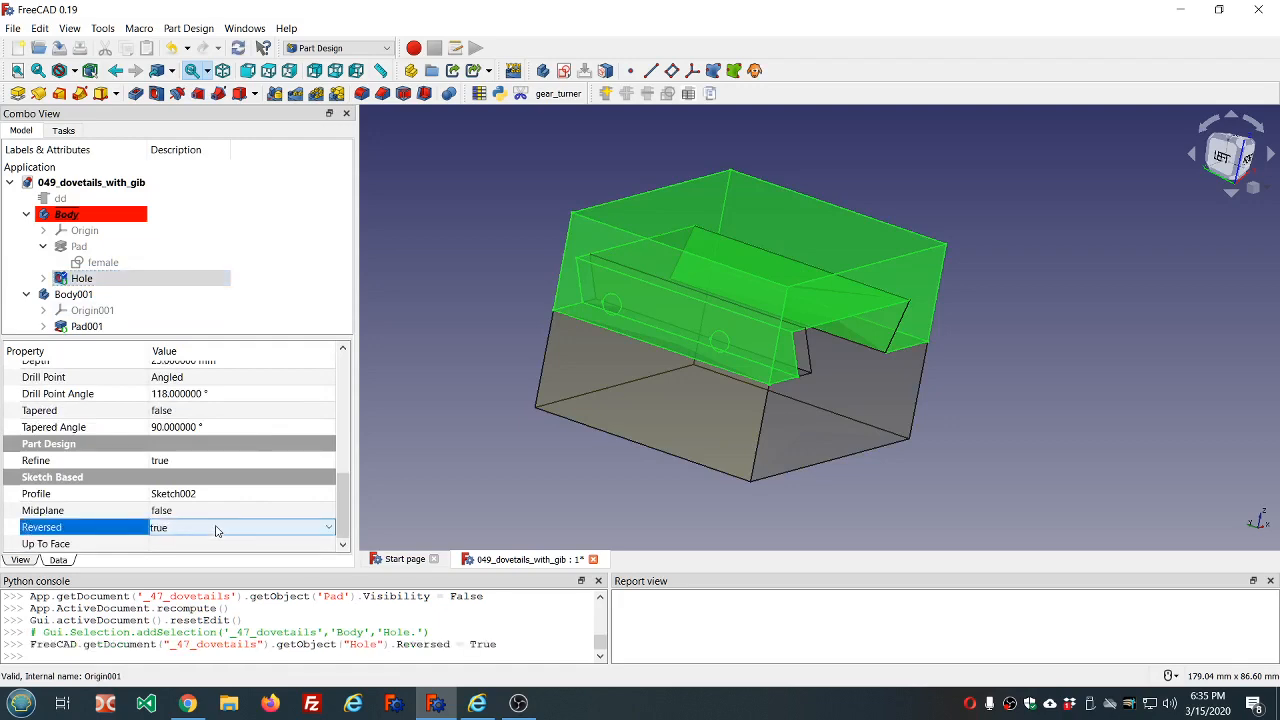
{"action": "left_click", "coordinate": [403, 327]}
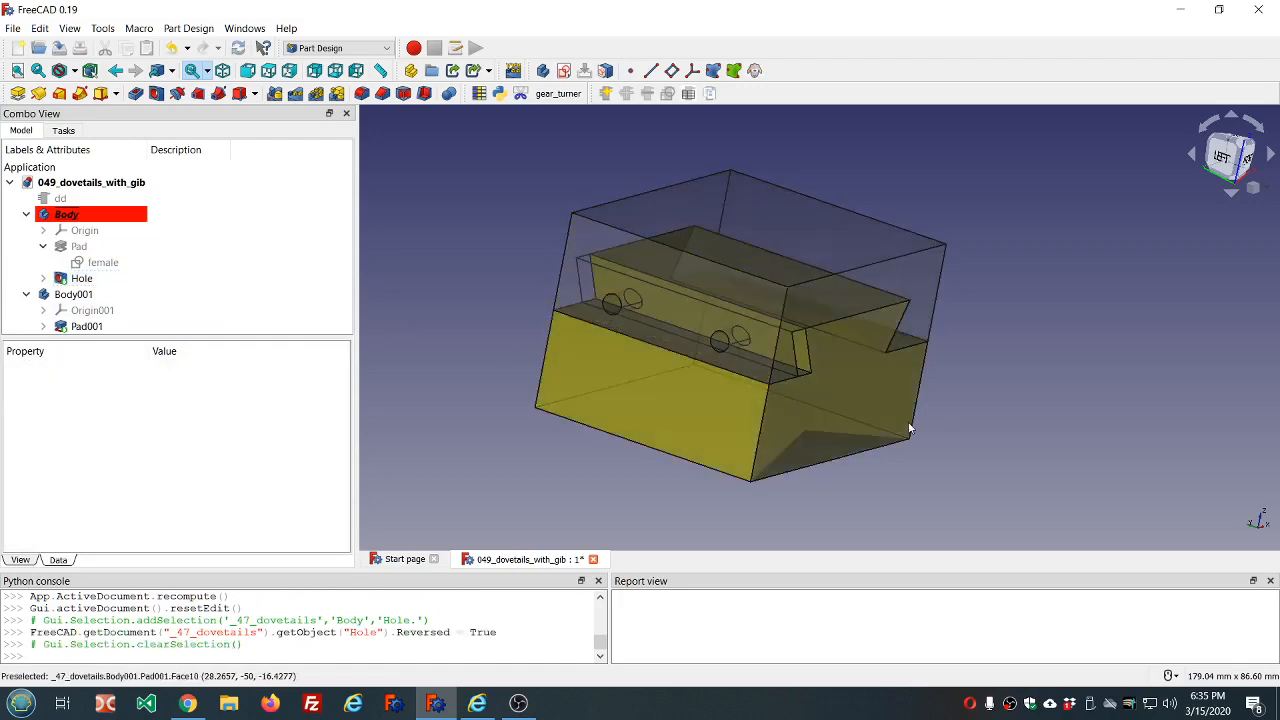
Step: Select the Hole feature and examine from the front how far the screw holes reach towards the gib gap
{"action": "middle_click_drag", "start_coordinate": [908, 423], "coordinate": [882, 431]}
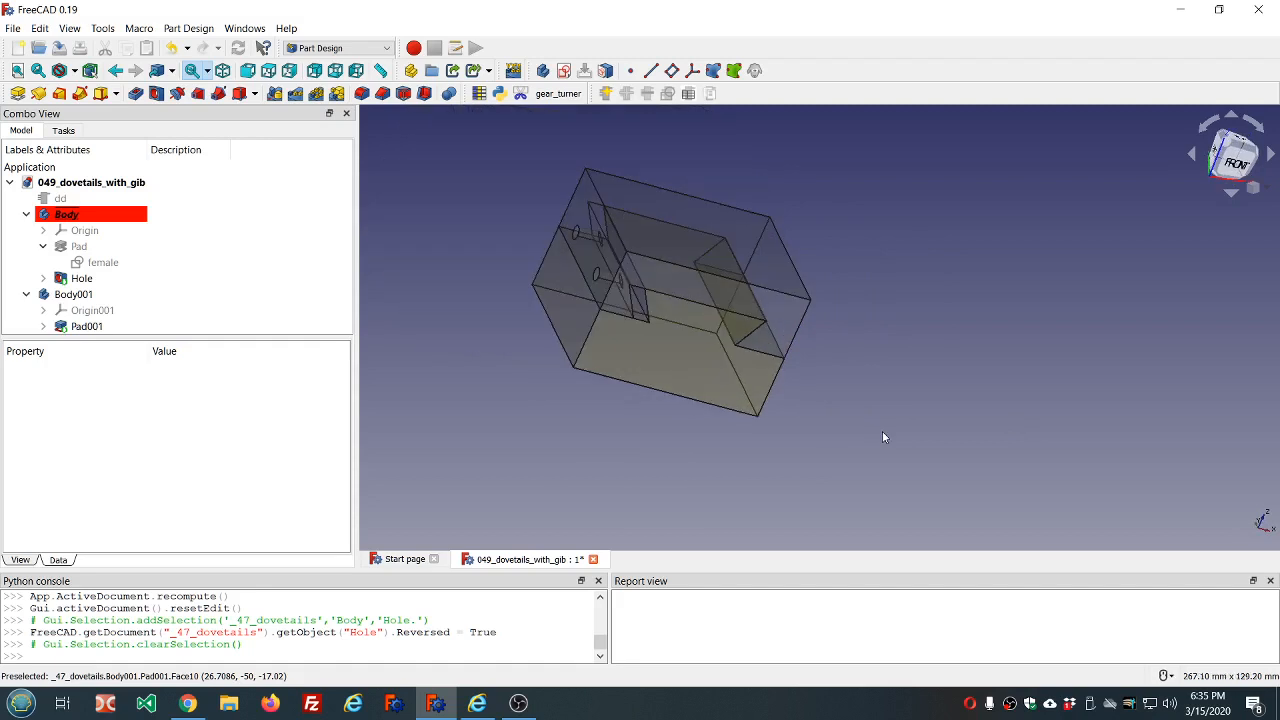
{"action": "middle_click_drag", "start_coordinate": [652, 230], "coordinate": [586, 197]}
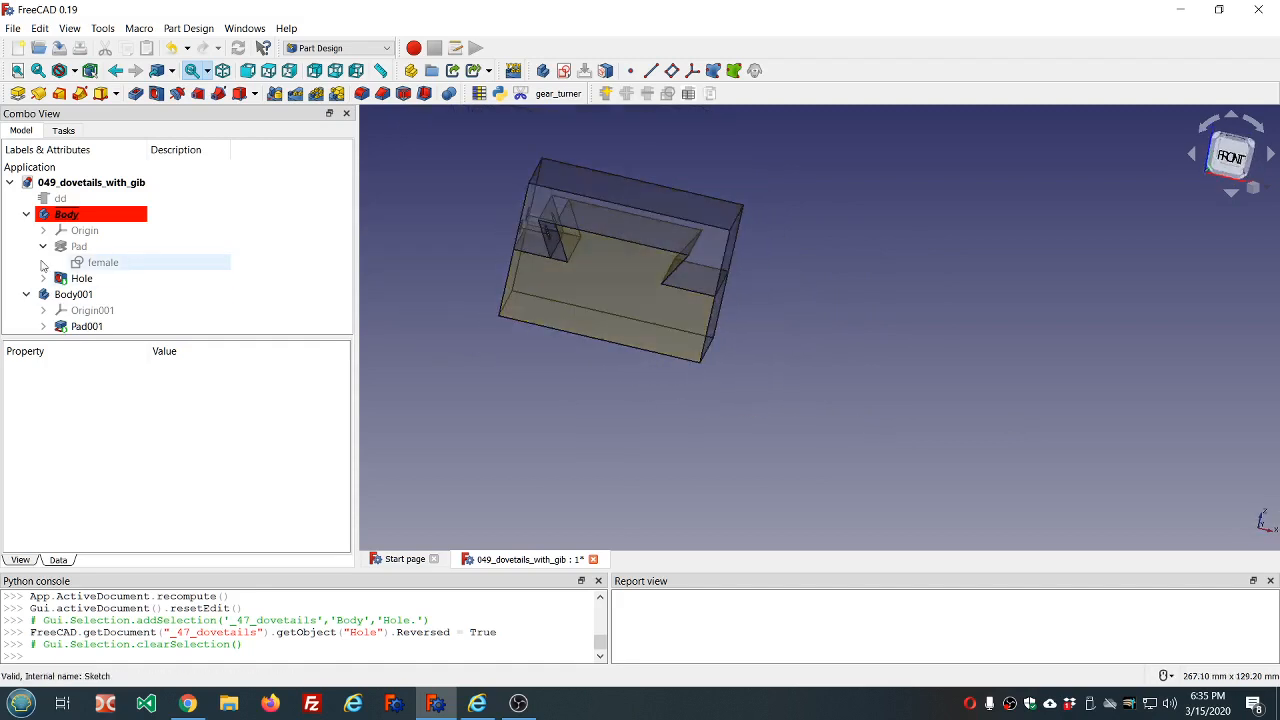
{"action": "left_click", "coordinate": [70, 279]}
{"action": "middle_click_drag", "start_coordinate": [478, 380], "coordinate": [509, 413]}
{"action": "scroll", "coordinate": [560, 319], "scroll_direction": "up", "scroll_amount": 5}
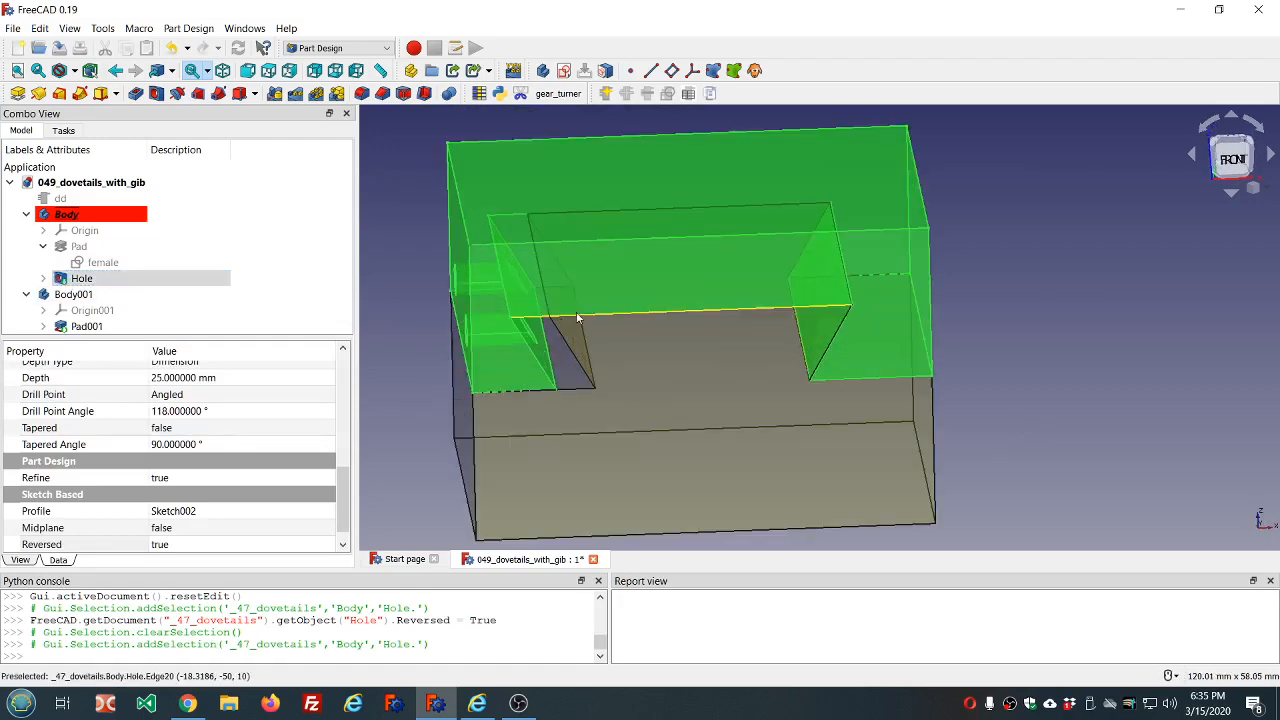
{"action": "middle_click_drag", "start_coordinate": [684, 233], "coordinate": [679, 210]}
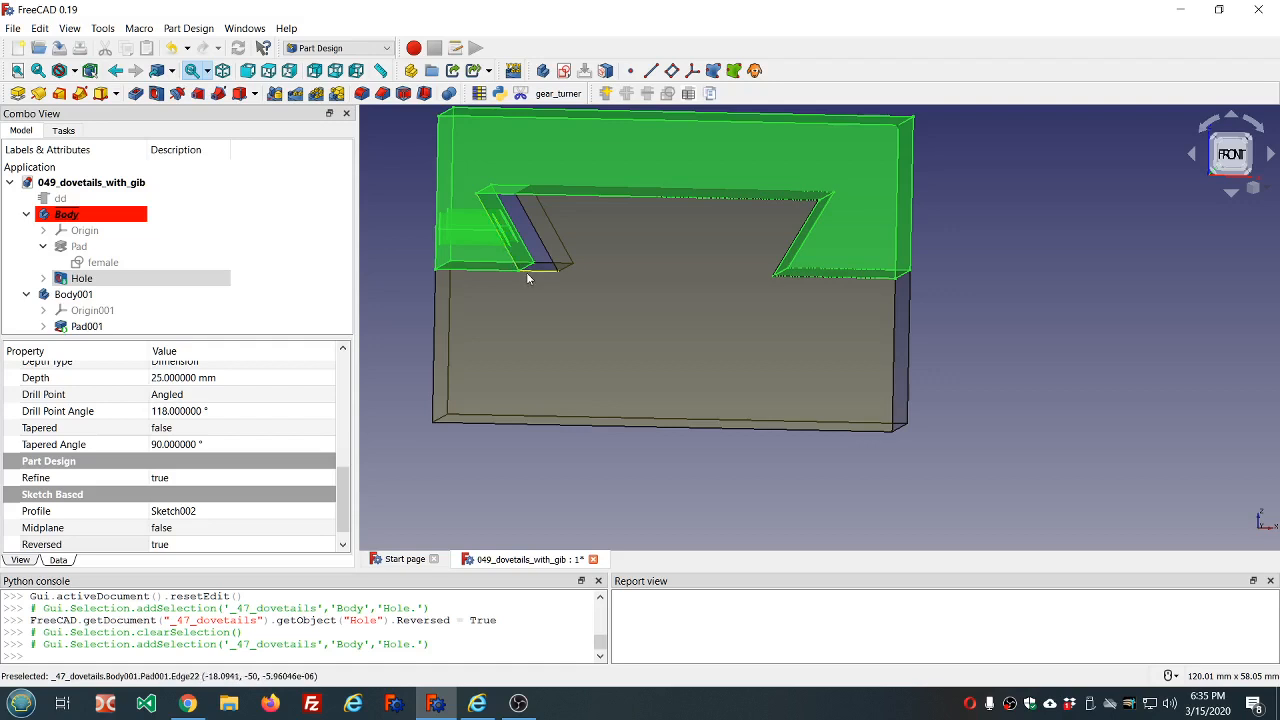
{"action": "middle_click_drag", "start_coordinate": [529, 277], "coordinate": [536, 280]}
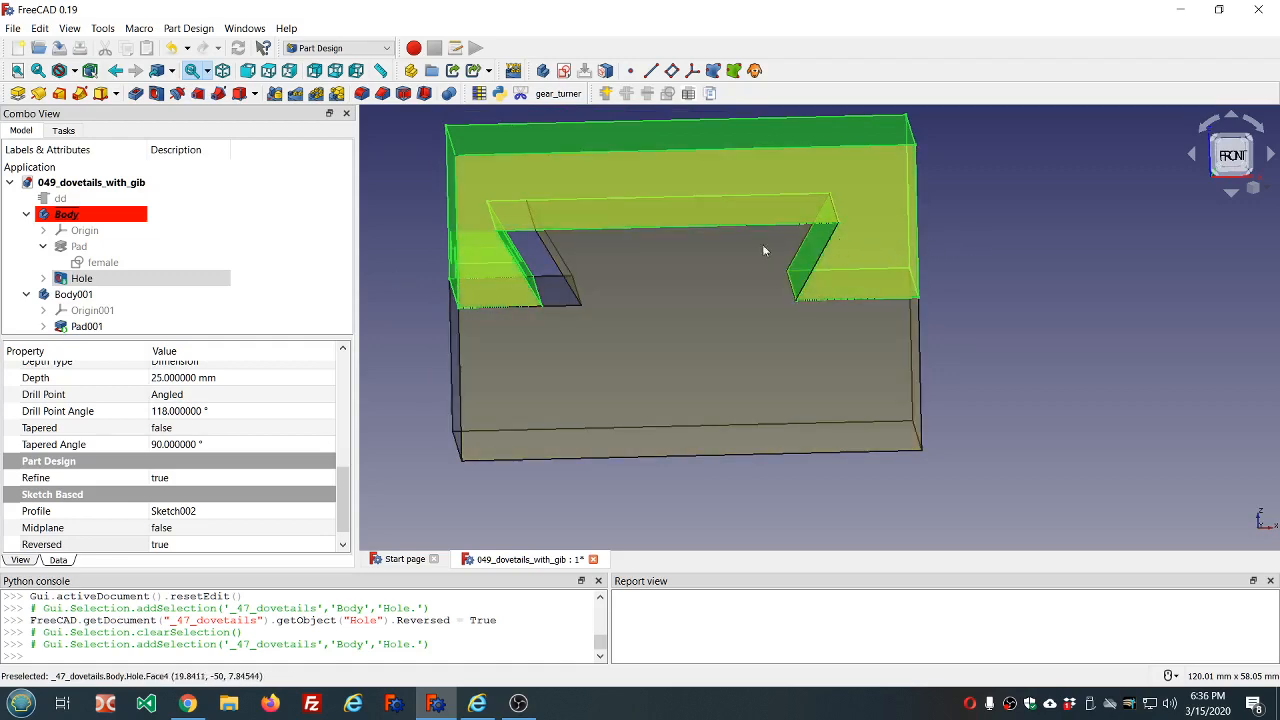
{"action": "middle_click_drag", "start_coordinate": [641, 194], "coordinate": [677, 269]}
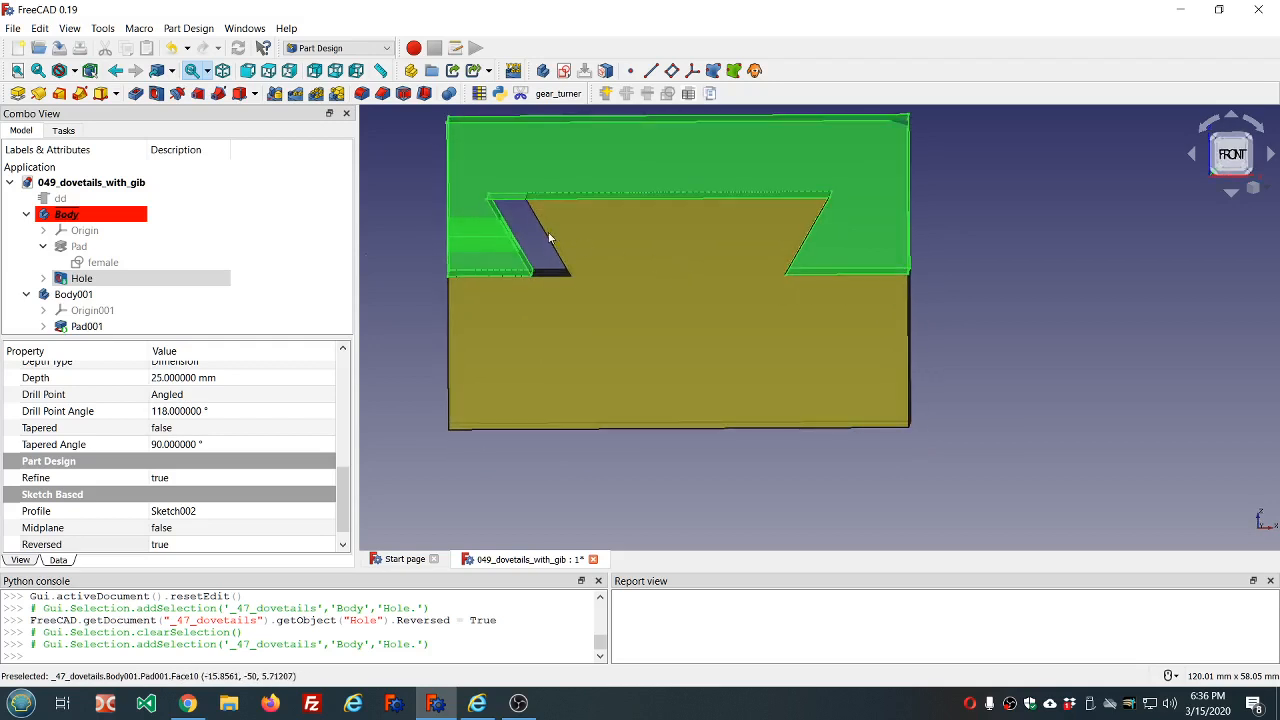
Step: Drive the hole depth with the expression dd.ddWidth/2
{"action": "left_click", "coordinate": [240, 379]}
{"action": "left_click", "coordinate": [315, 377]}
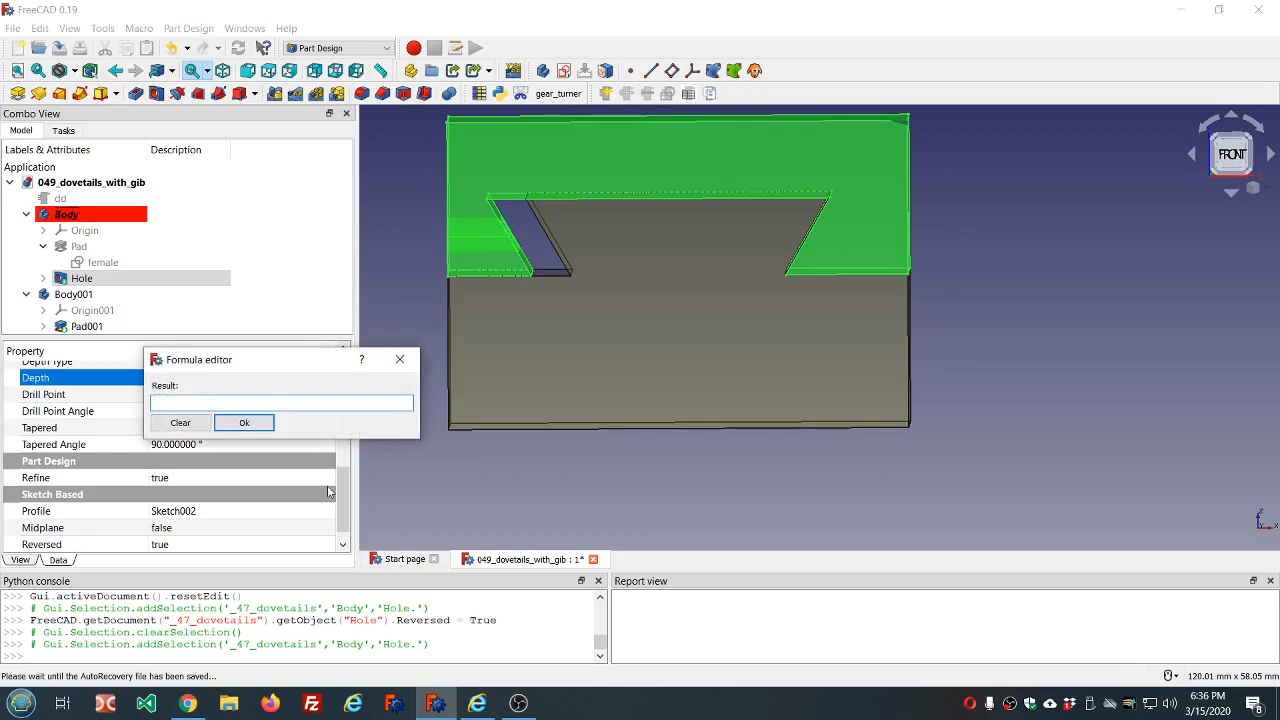
{"action": "type", "text": "dd.dd"}
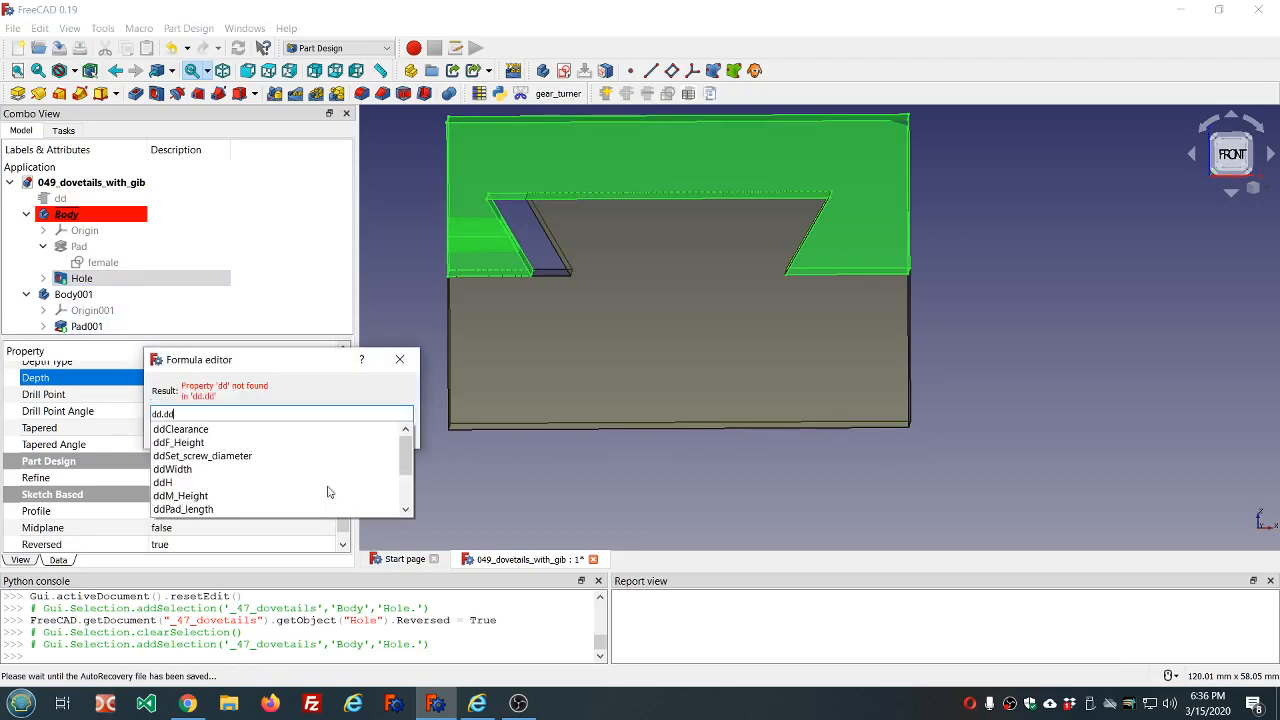
{"action": "key", "text": "Down"}
{"action": "key", "text": "Down"}
{"action": "key", "text": "Down"}
{"action": "key", "text": "Down"}
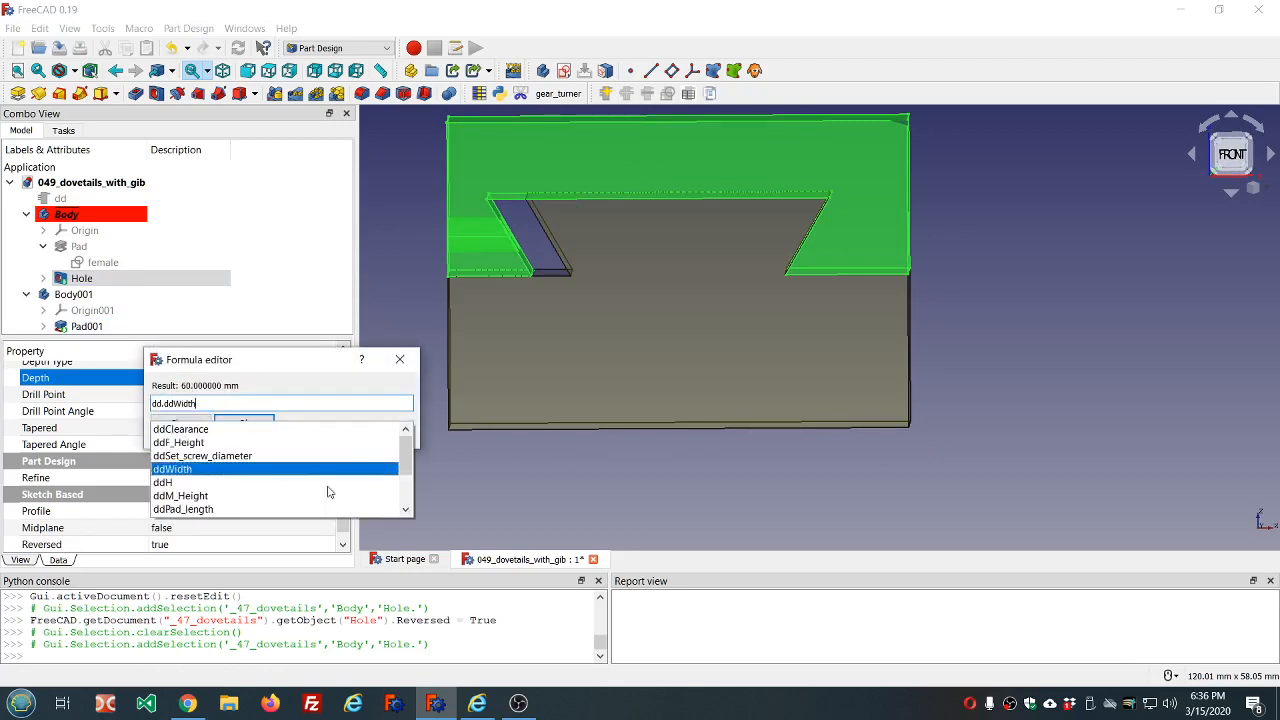
{"action": "type", "text": "/2"}
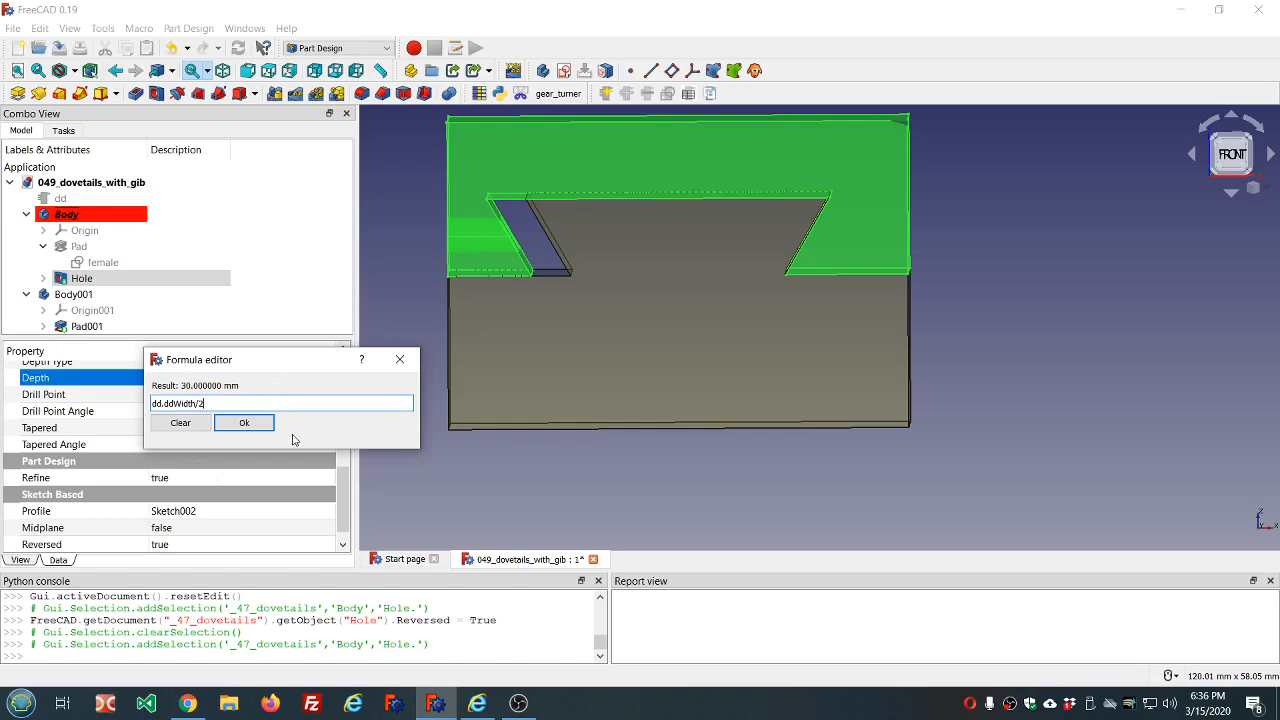
{"action": "left_click", "coordinate": [248, 423]}
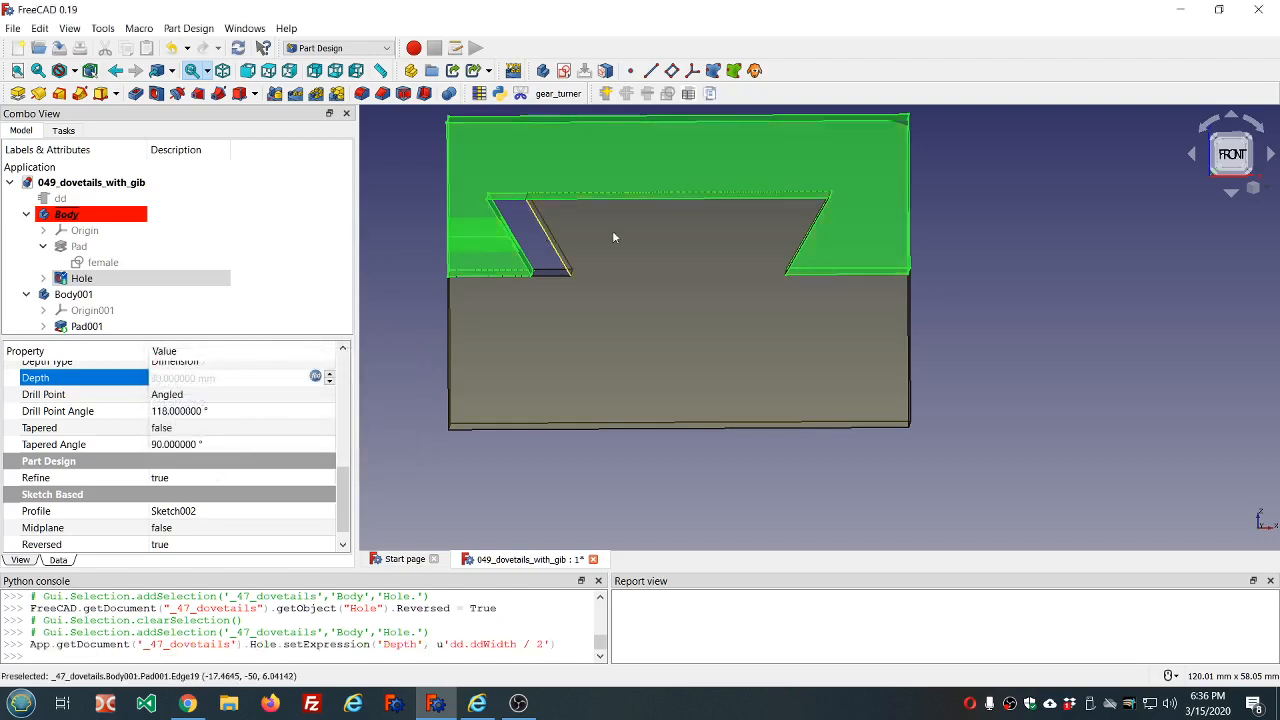
Step: Try to create a new body while the male part's front face is selected
{"action": "left_click", "coordinate": [643, 318]}
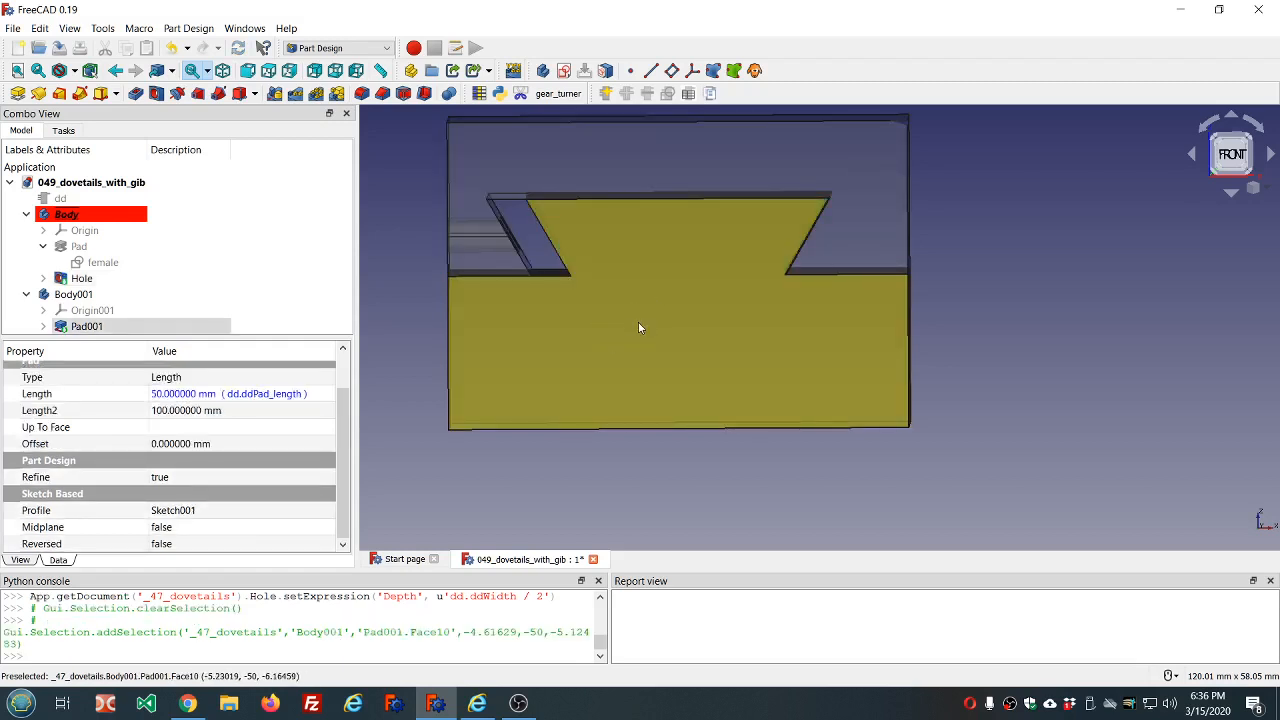
{"action": "middle_click_drag", "start_coordinate": [635, 334], "coordinate": [725, 338]}
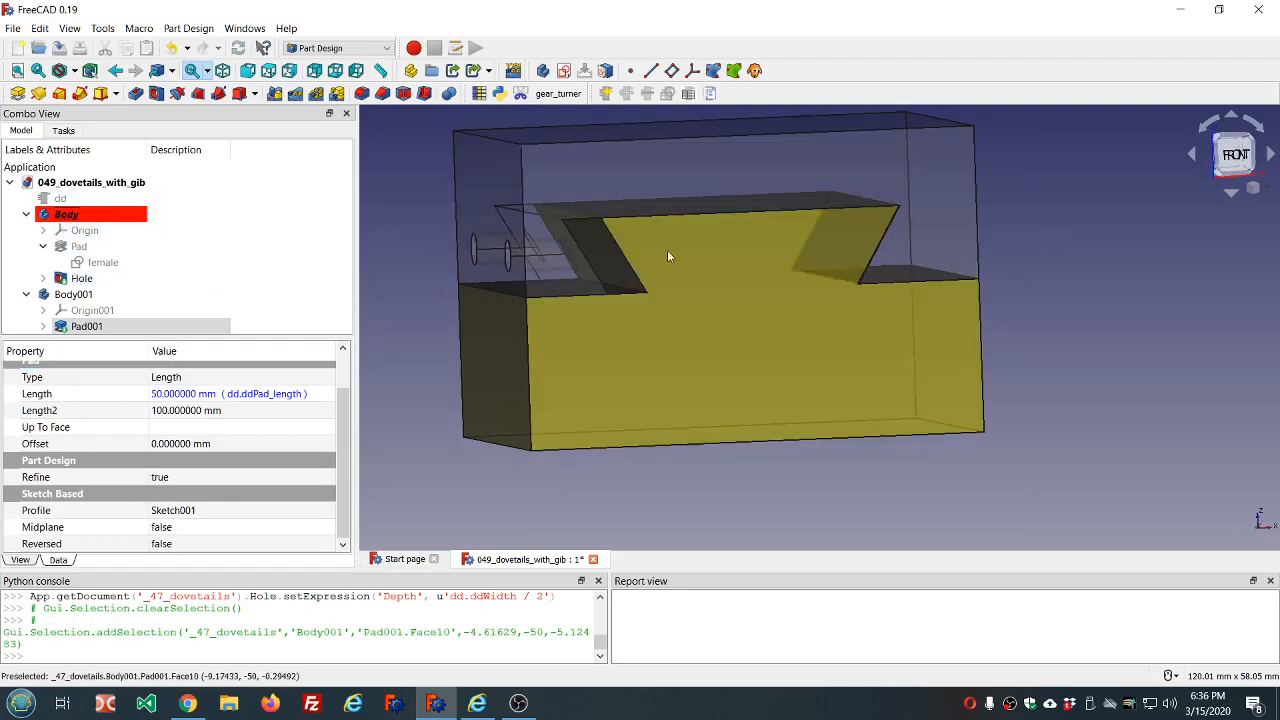
{"action": "middle_click_drag", "start_coordinate": [714, 312], "coordinate": [715, 341]}
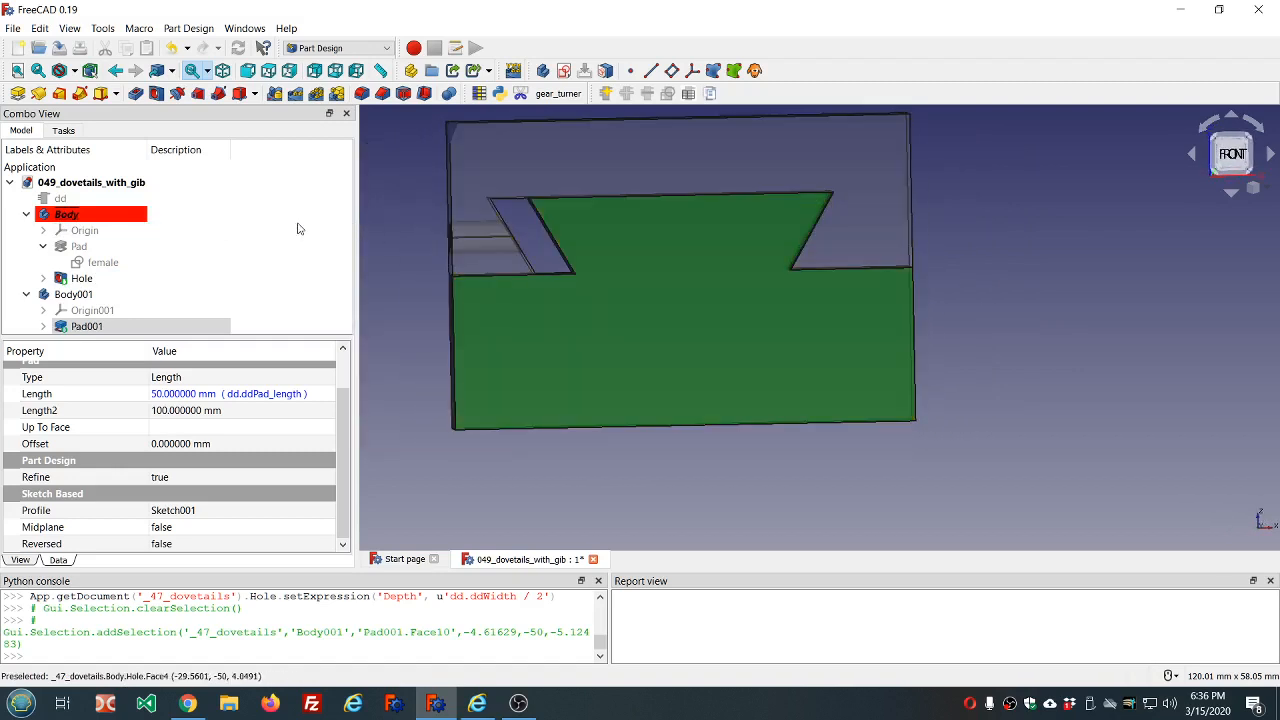
{"action": "left_click", "coordinate": [549, 72]}
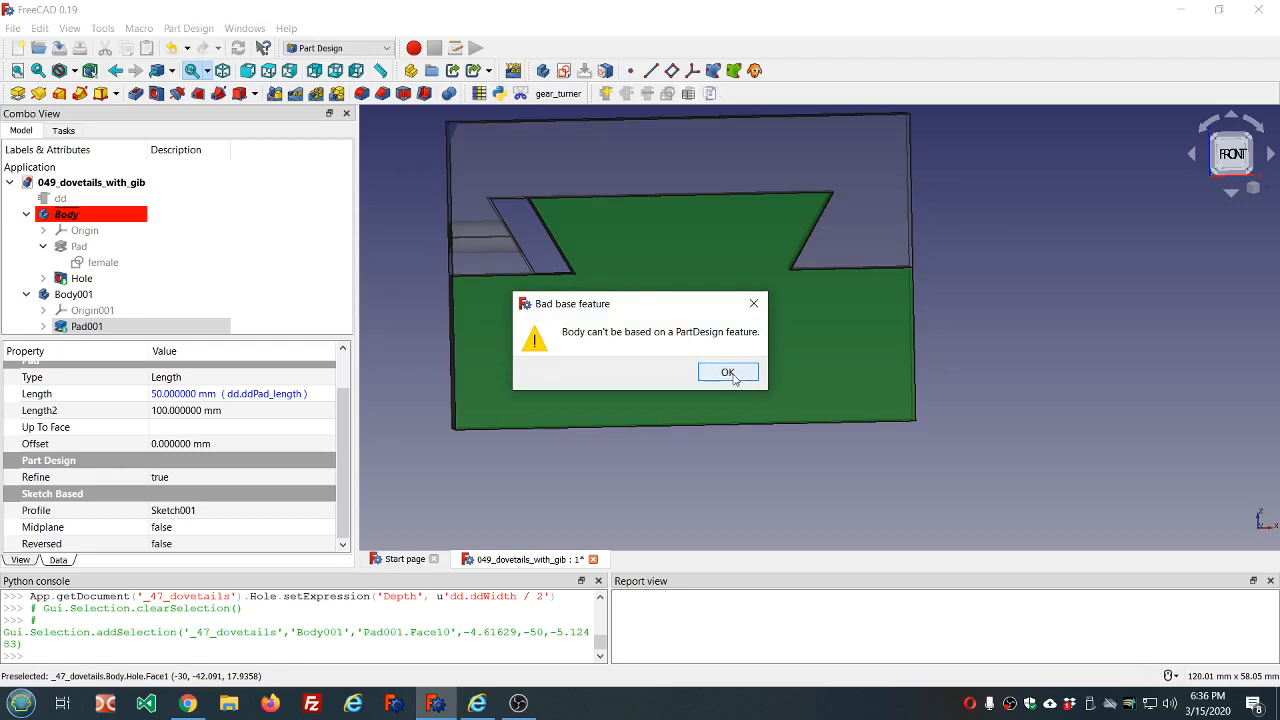
{"action": "left_click", "coordinate": [728, 373]}
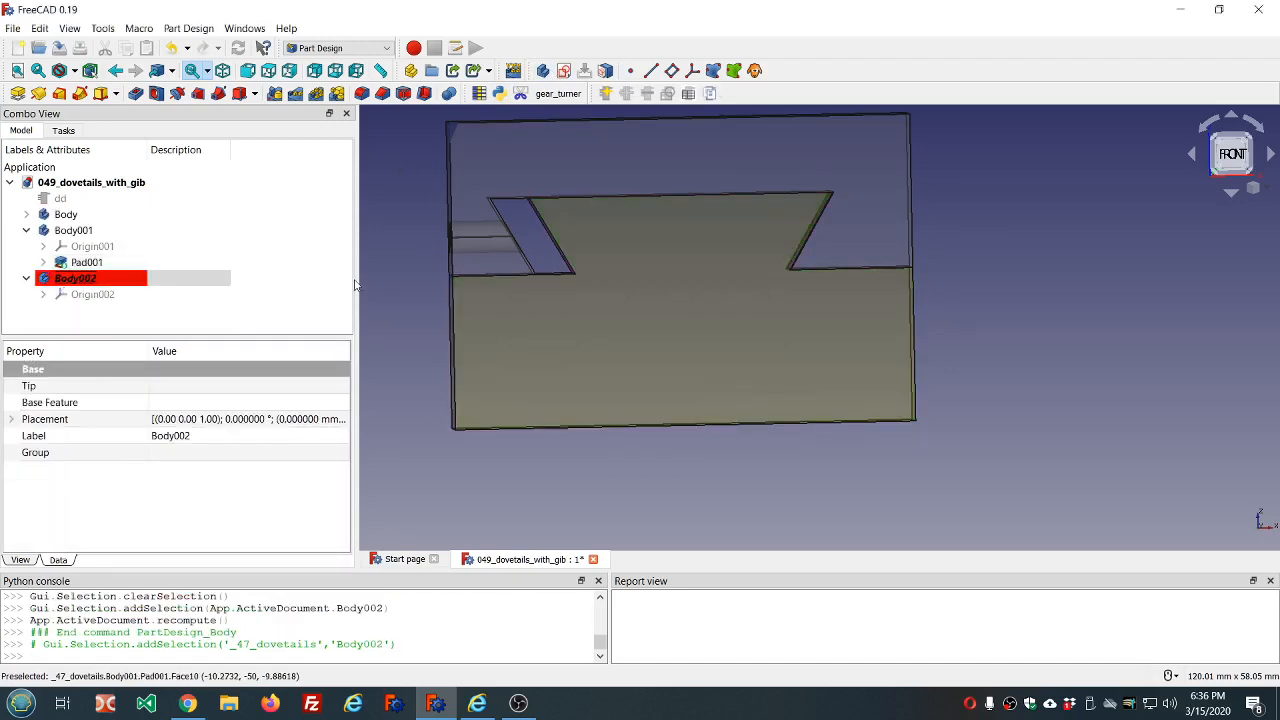
Step: Delete the newly created empty body
{"action": "left_click", "coordinate": [70, 279]}
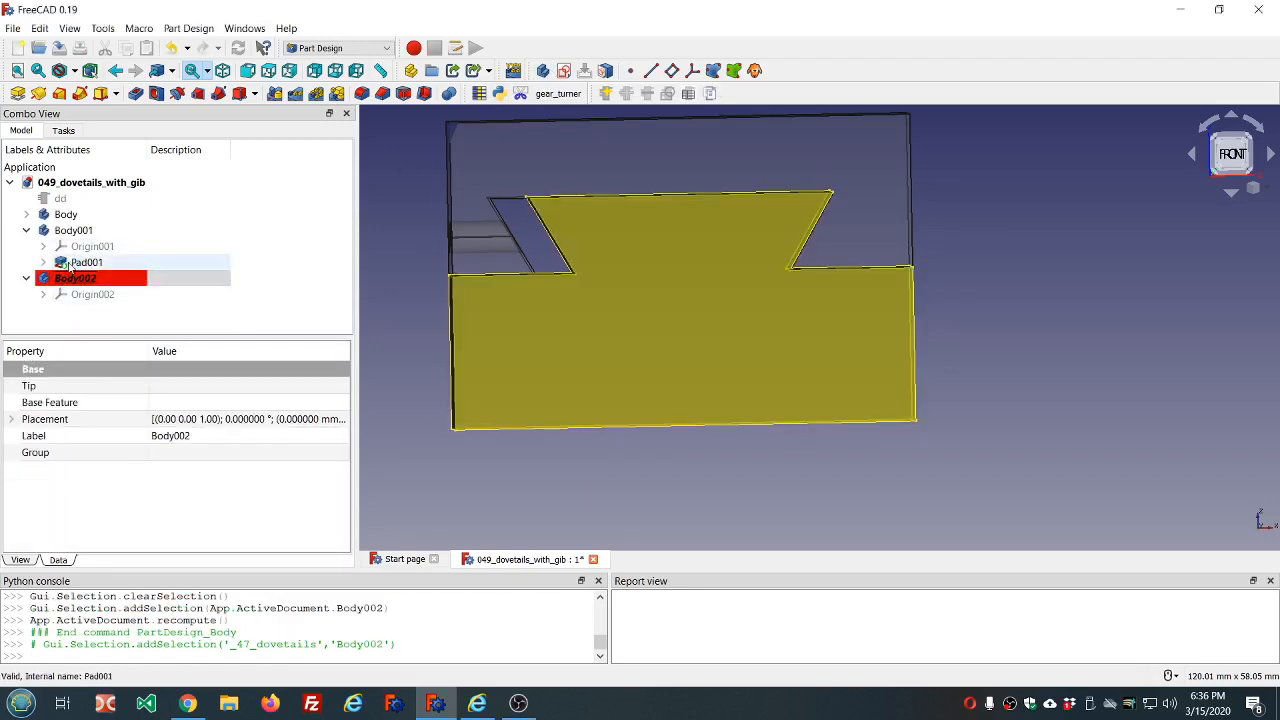
{"action": "left_click", "coordinate": [70, 263]}
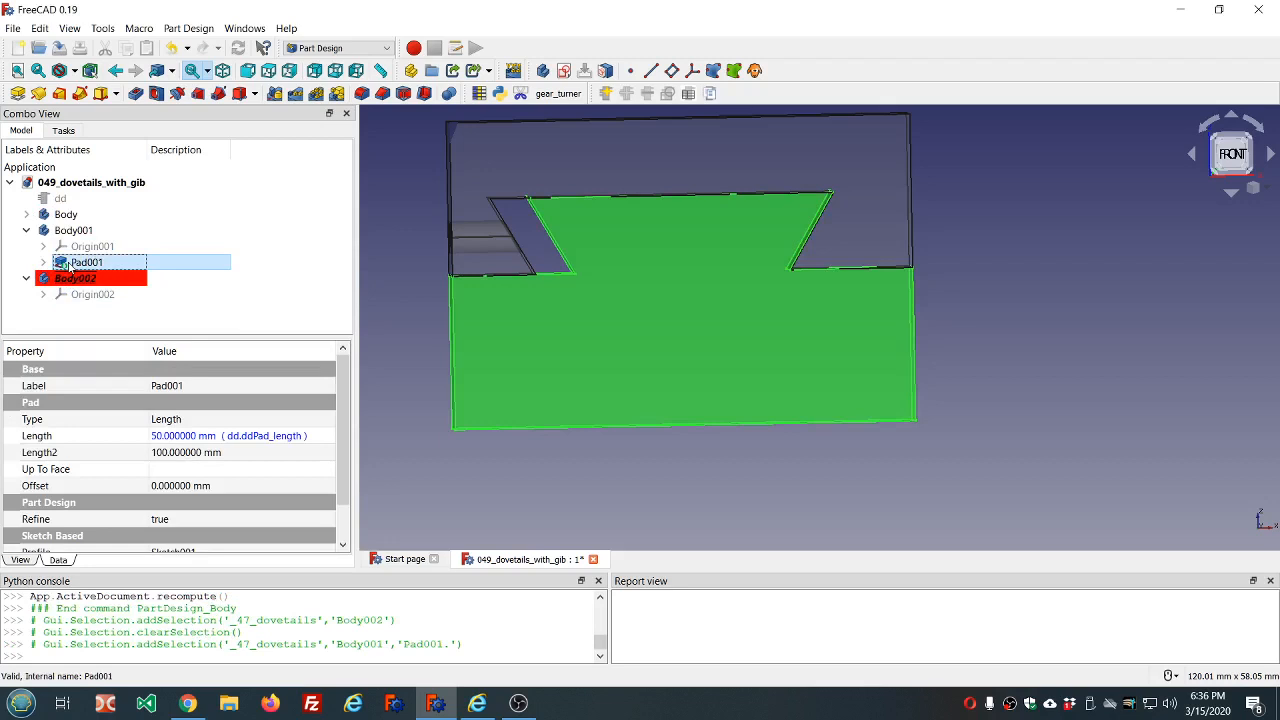
{"action": "left_click", "coordinate": [122, 328]}
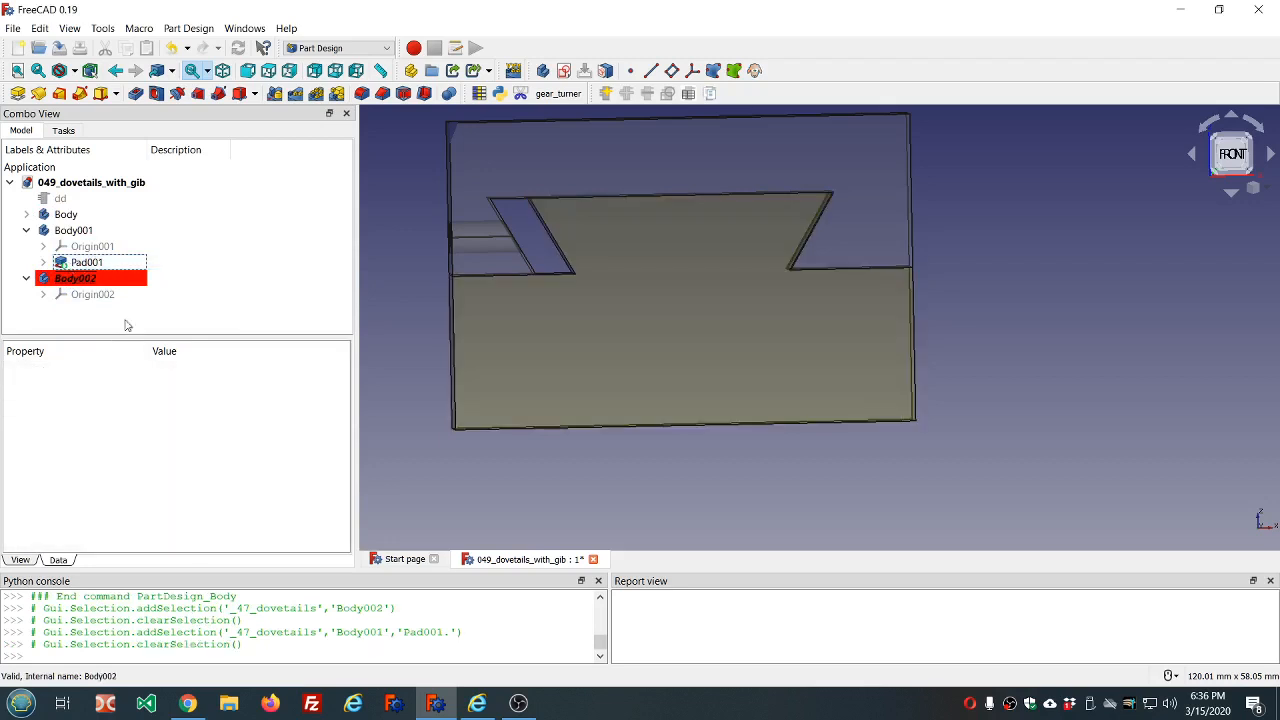
{"action": "left_click", "coordinate": [75, 281]}
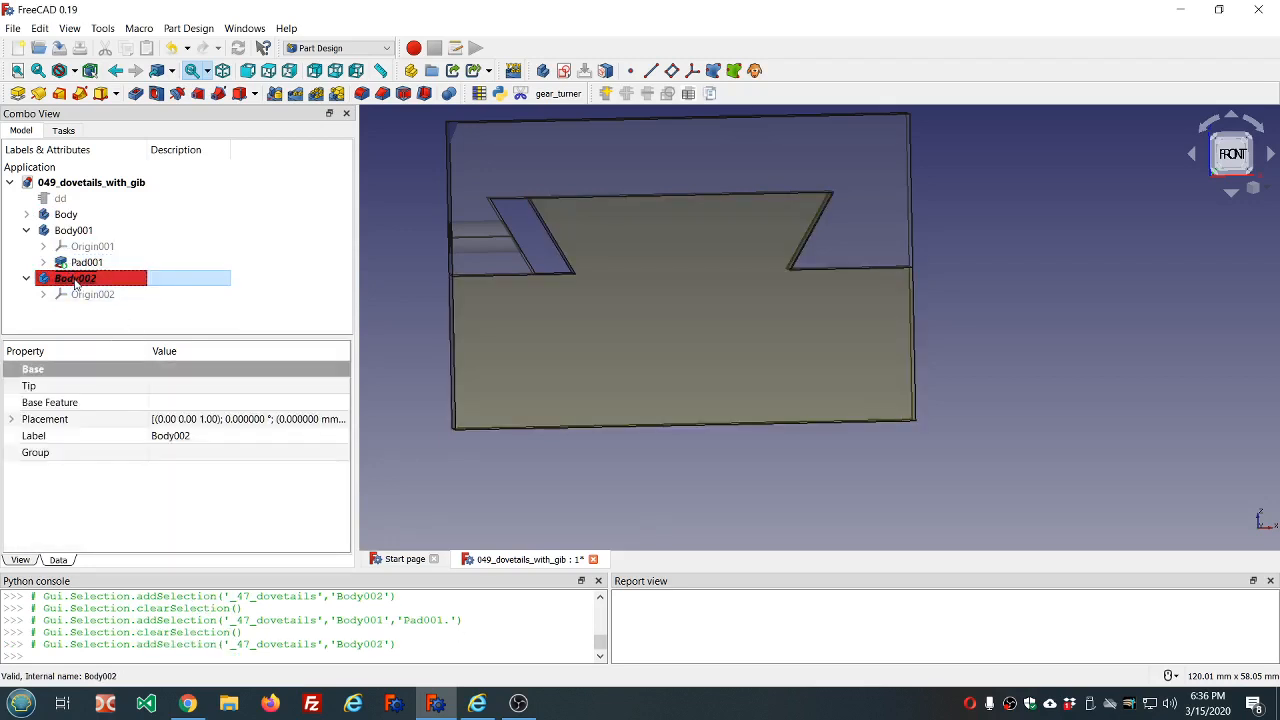
{"action": "key", "text": "Delete"}
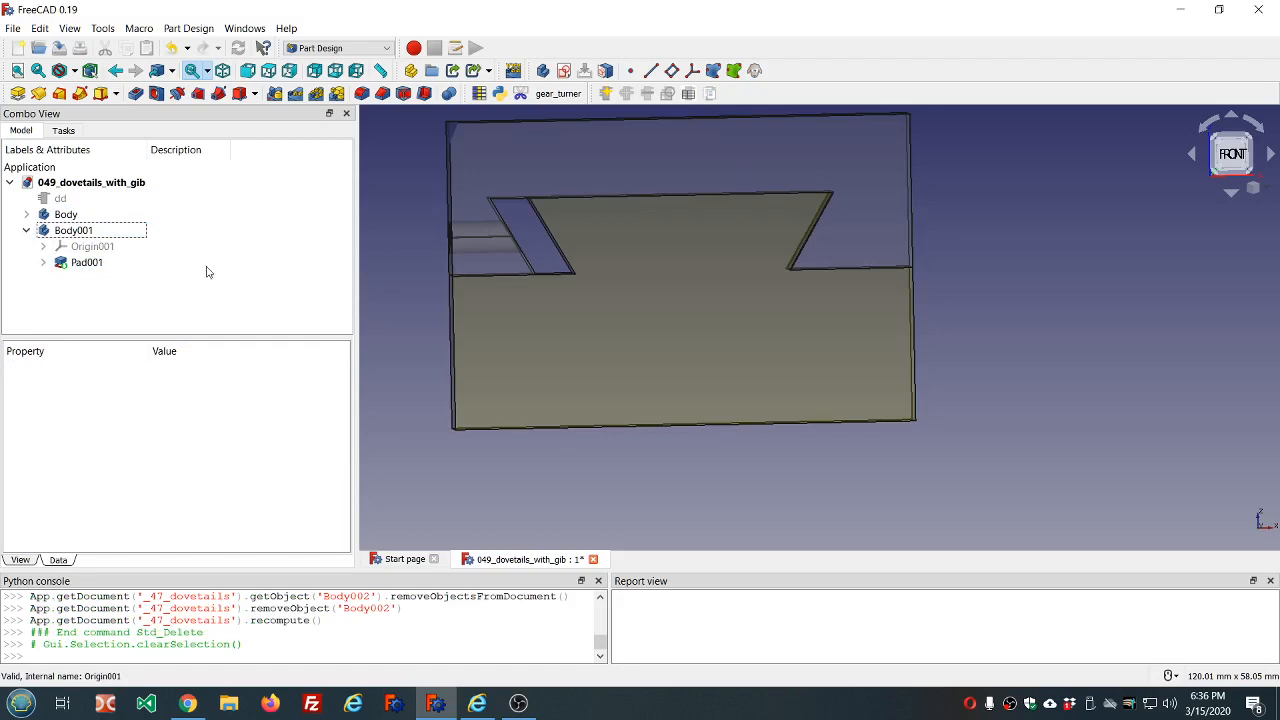
Step: Add a default cube primitive using the Part workbench
{"action": "left_click", "coordinate": [312, 49]}
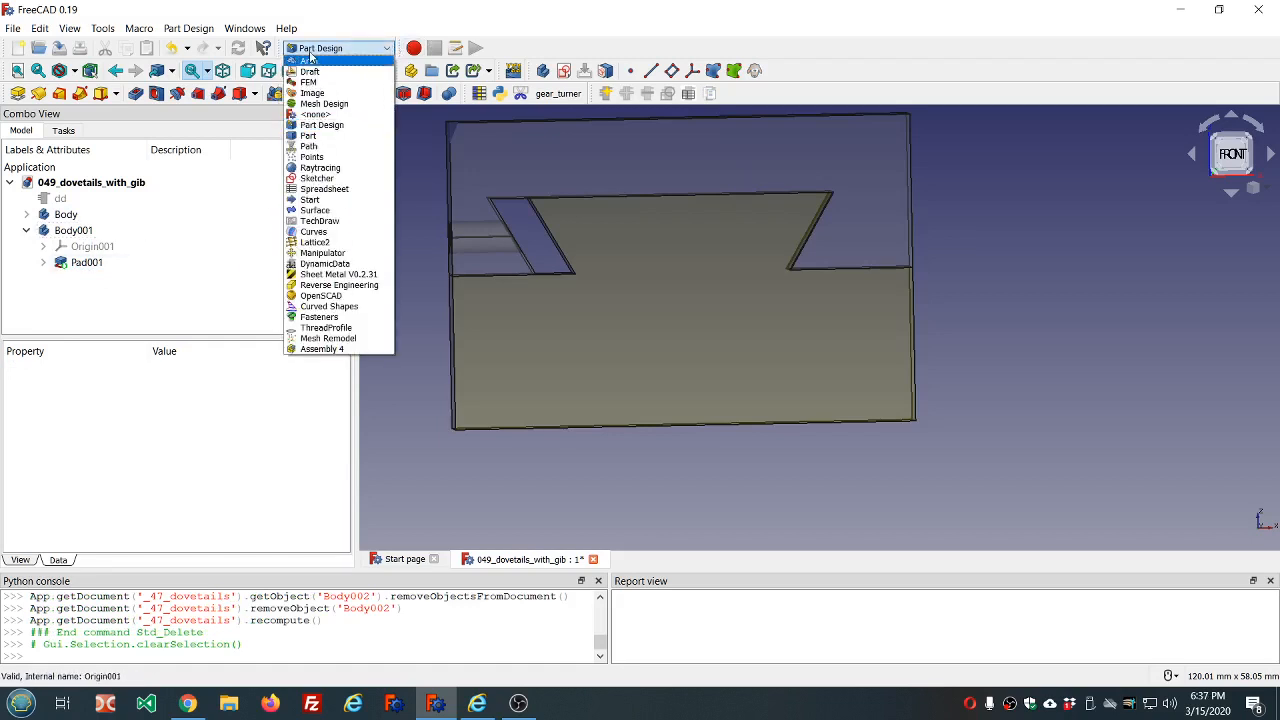
{"action": "left_click", "coordinate": [309, 136]}
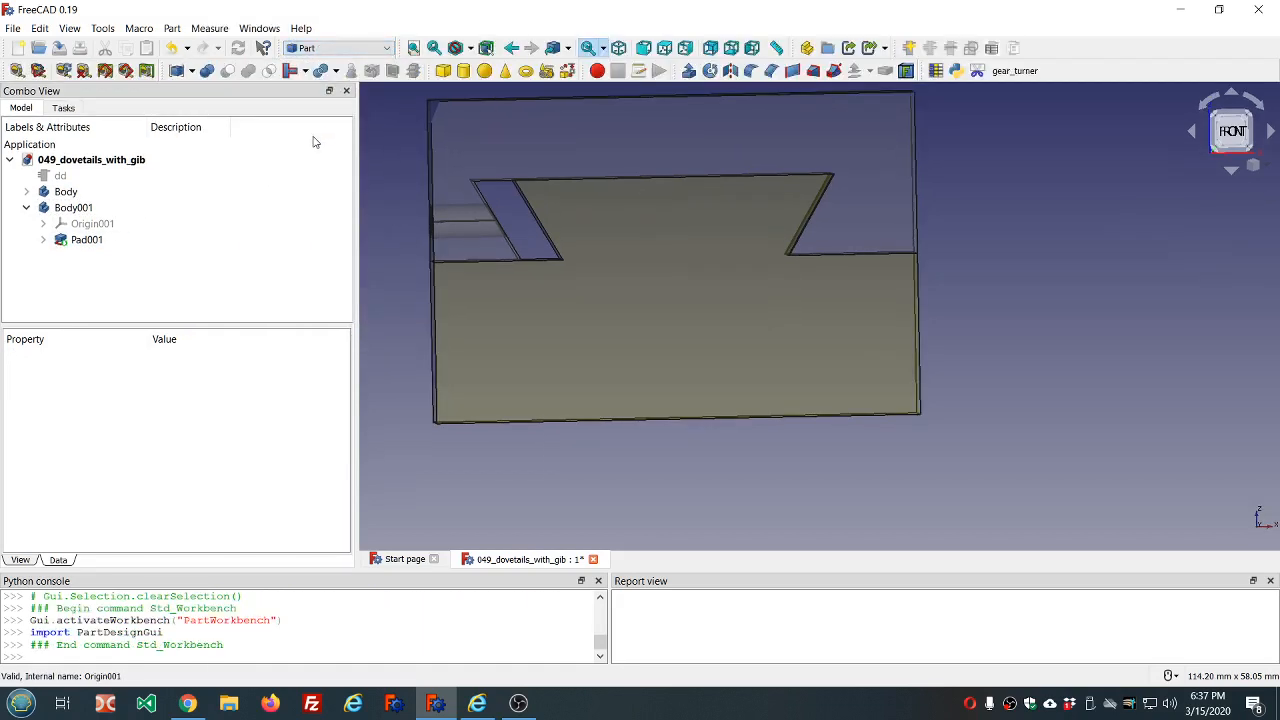
{"action": "left_click", "coordinate": [442, 72]}
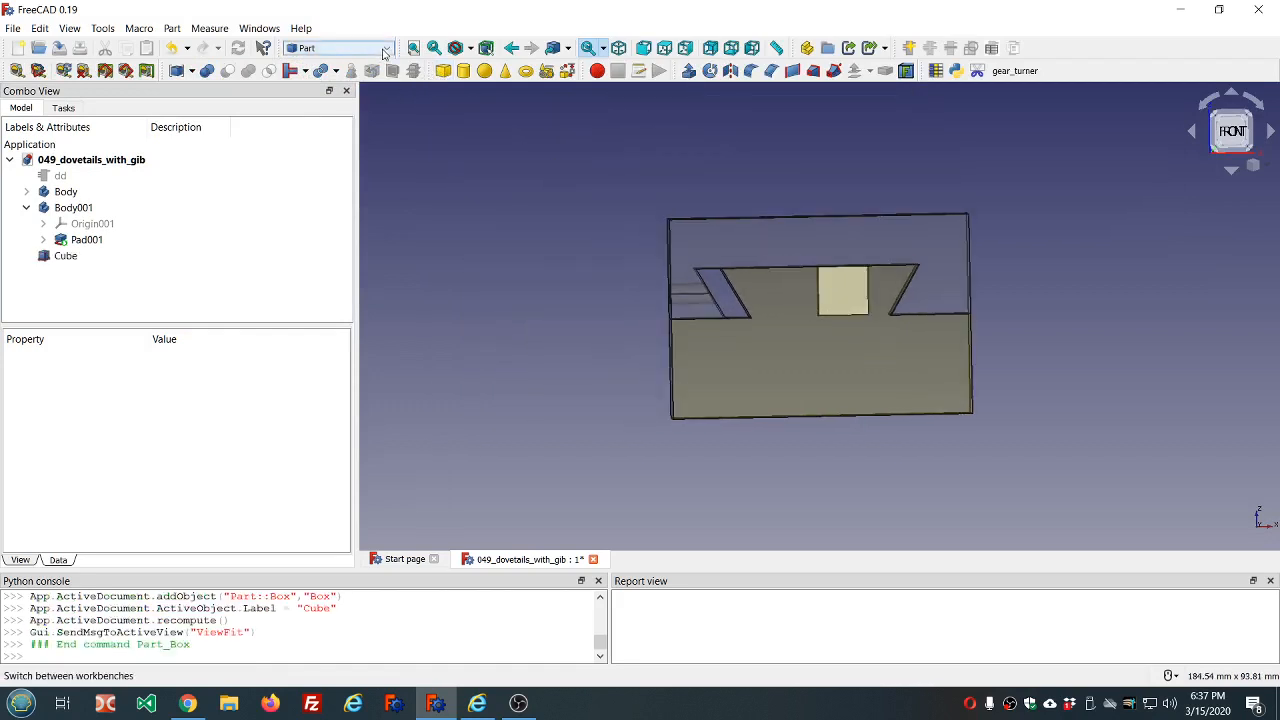
Step: Return to the Part Design workbench and create a new body that uses the cube as its base feature
{"action": "left_click", "coordinate": [384, 53]}
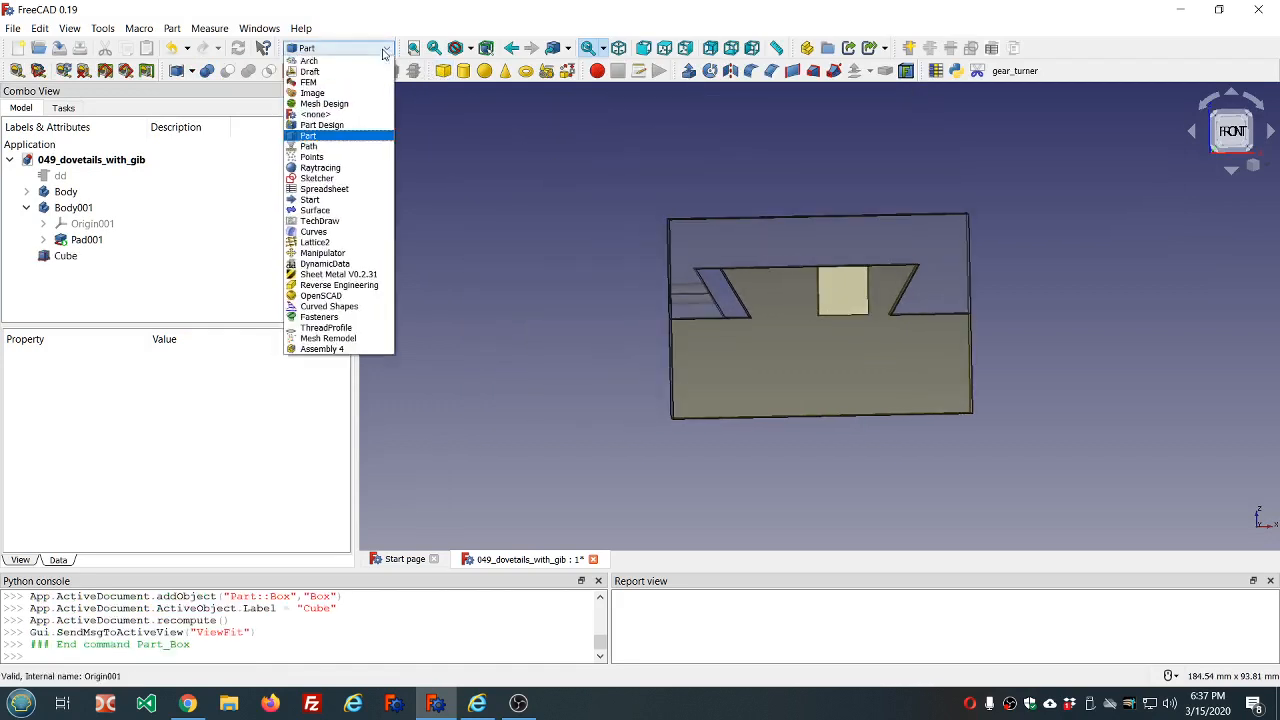
{"action": "left_click", "coordinate": [336, 127]}
{"action": "left_click", "coordinate": [14, 133]}
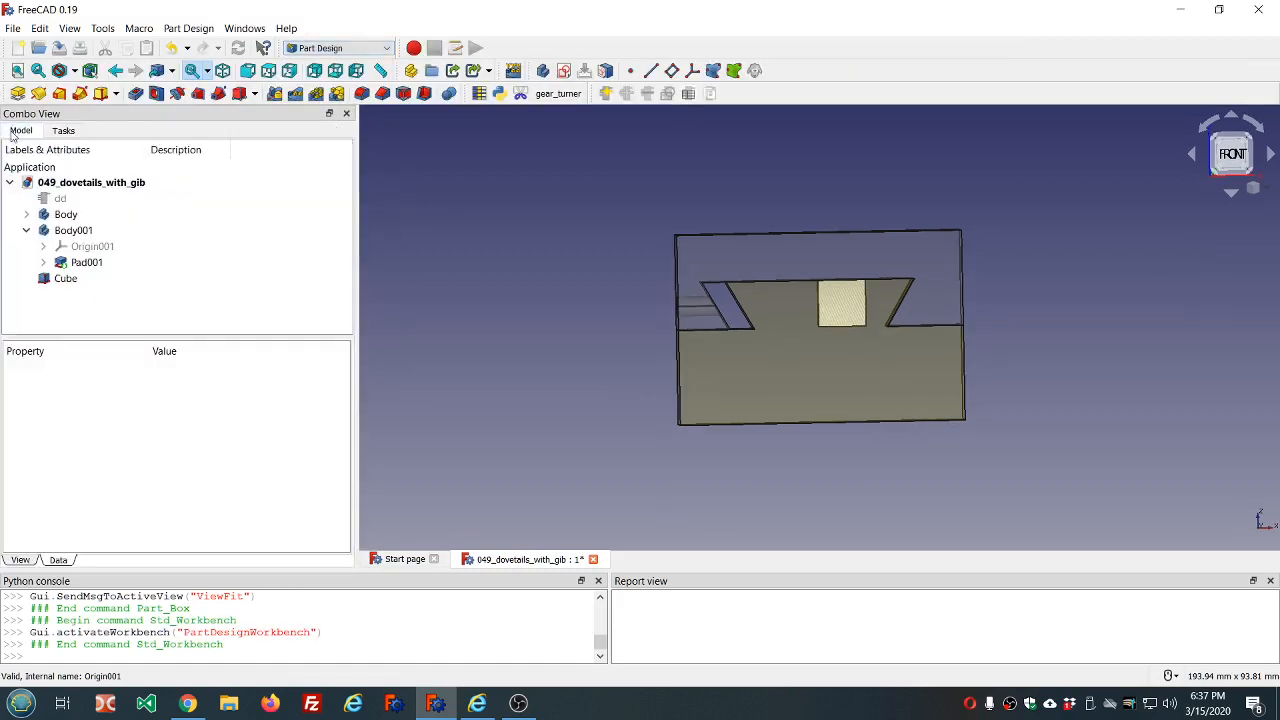
{"action": "left_click", "coordinate": [70, 279]}
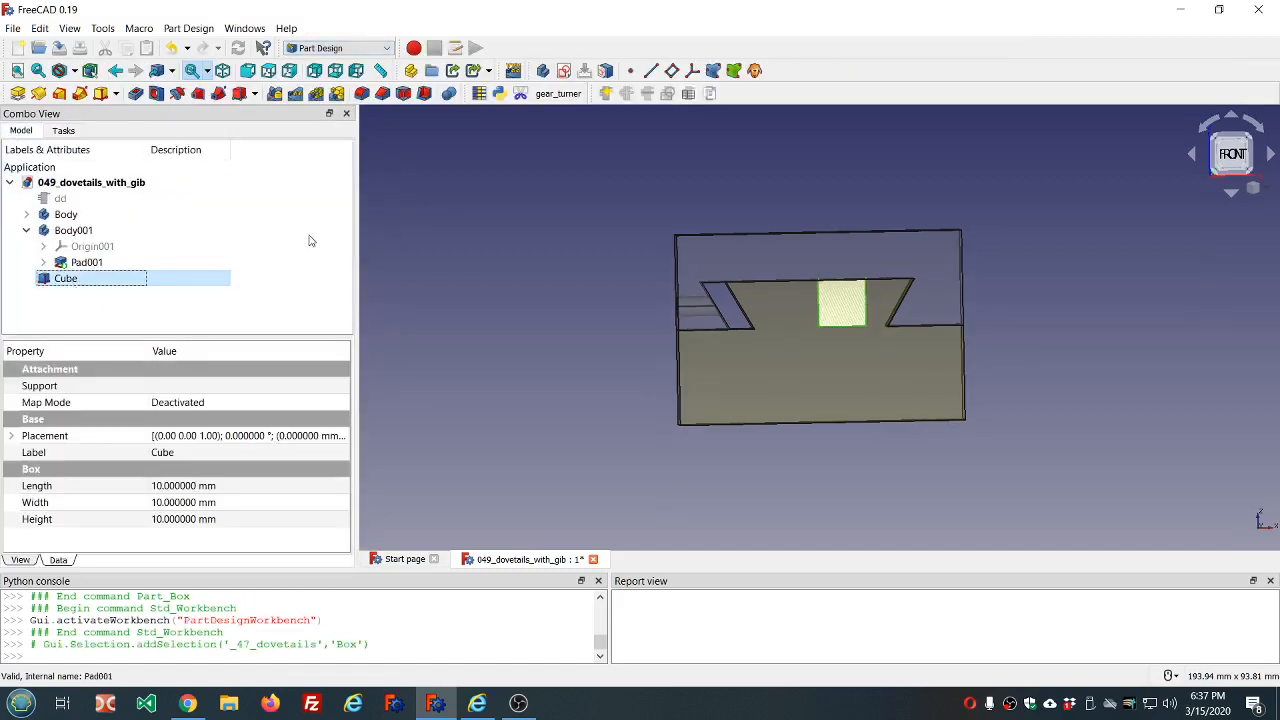
{"action": "left_click", "coordinate": [537, 76]}
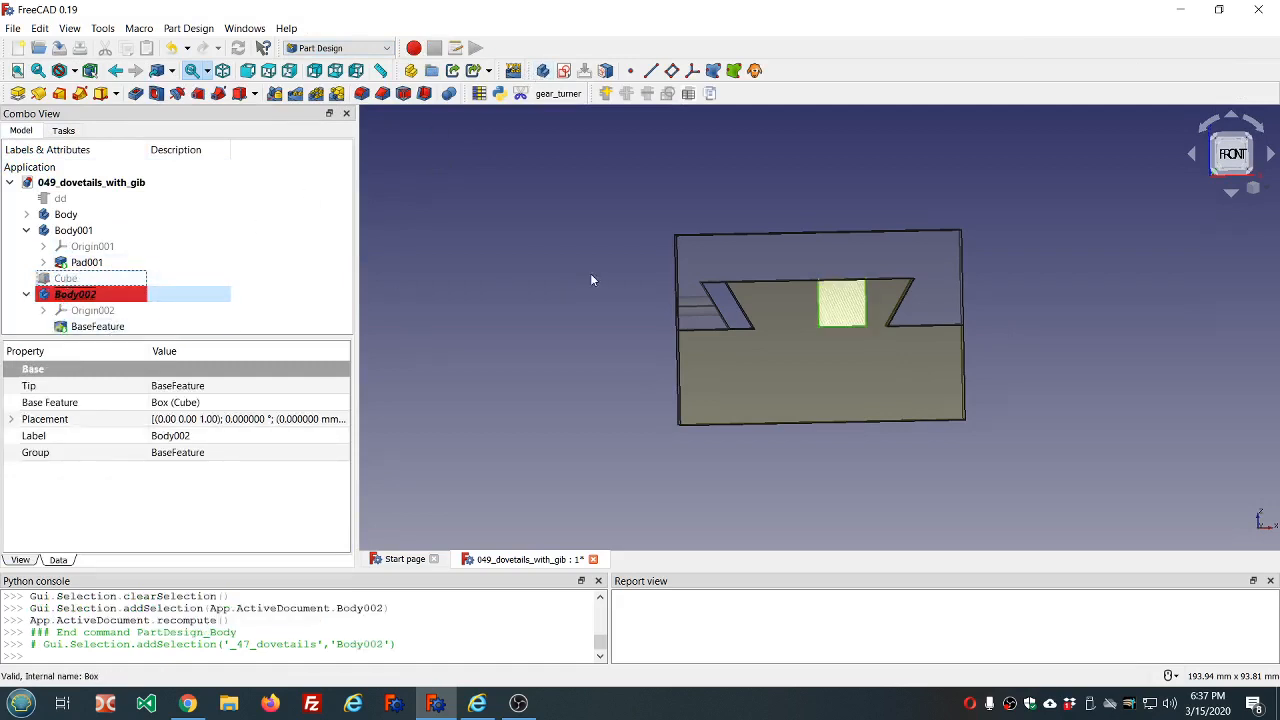
Step: Hide the male and female dovetail bodies to inspect the cube-based body on its own
{"action": "scroll", "coordinate": [795, 310], "scroll_direction": "down", "scroll_amount": 3}
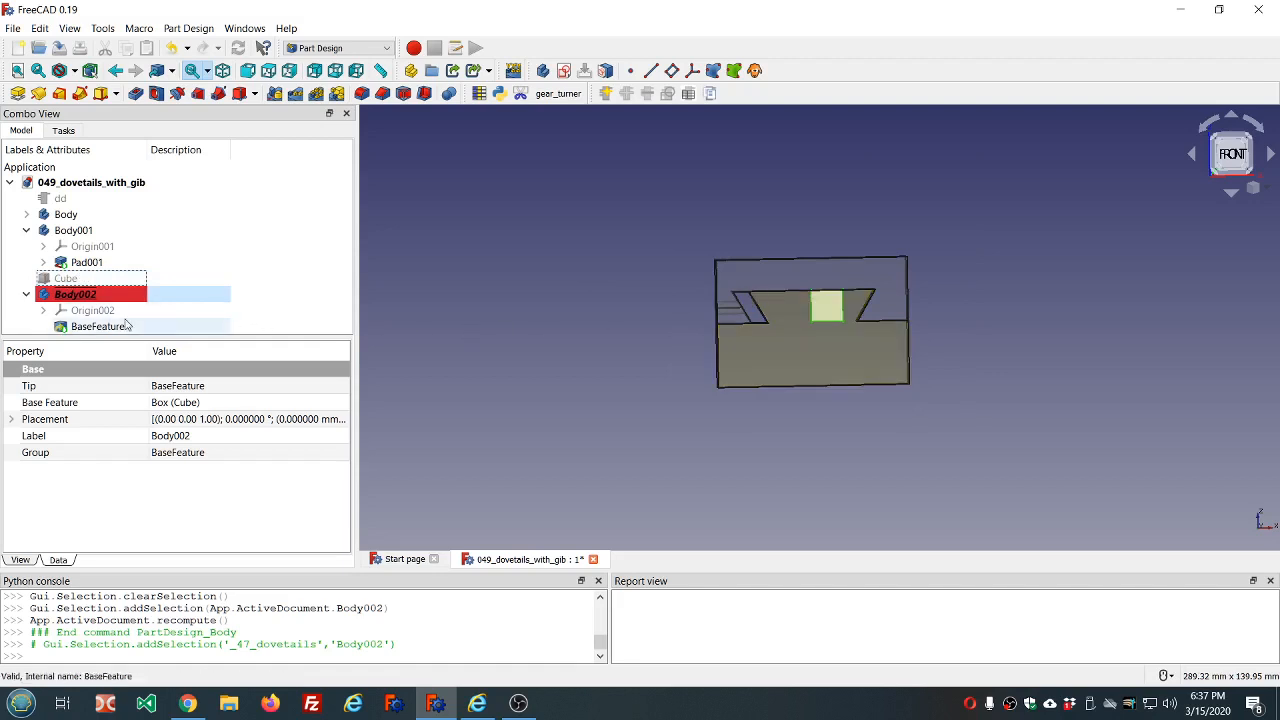
{"action": "left_click", "coordinate": [73, 230]}
{"action": "key", "text": "space"}
{"action": "left_click", "coordinate": [79, 204]}
{"action": "left_click", "coordinate": [70, 214]}
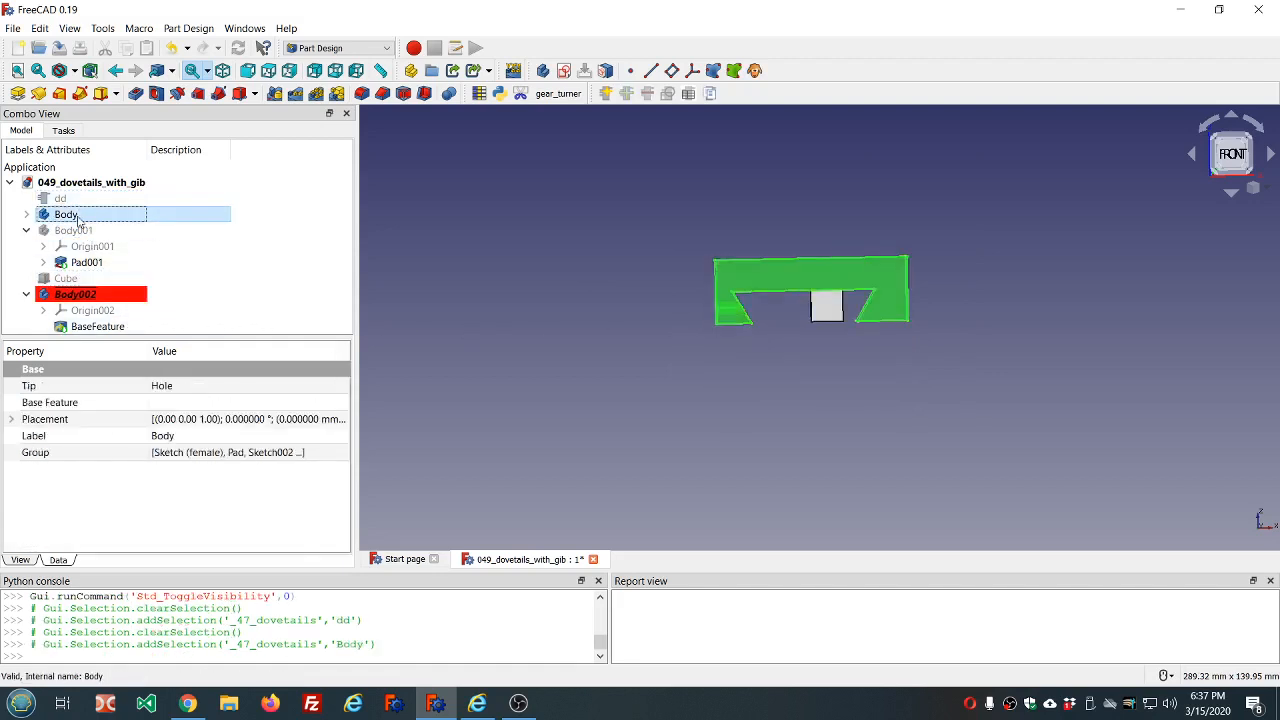
{"action": "key", "text": "space"}
{"action": "scroll", "coordinate": [850, 300], "scroll_direction": "up", "scroll_amount": 5}
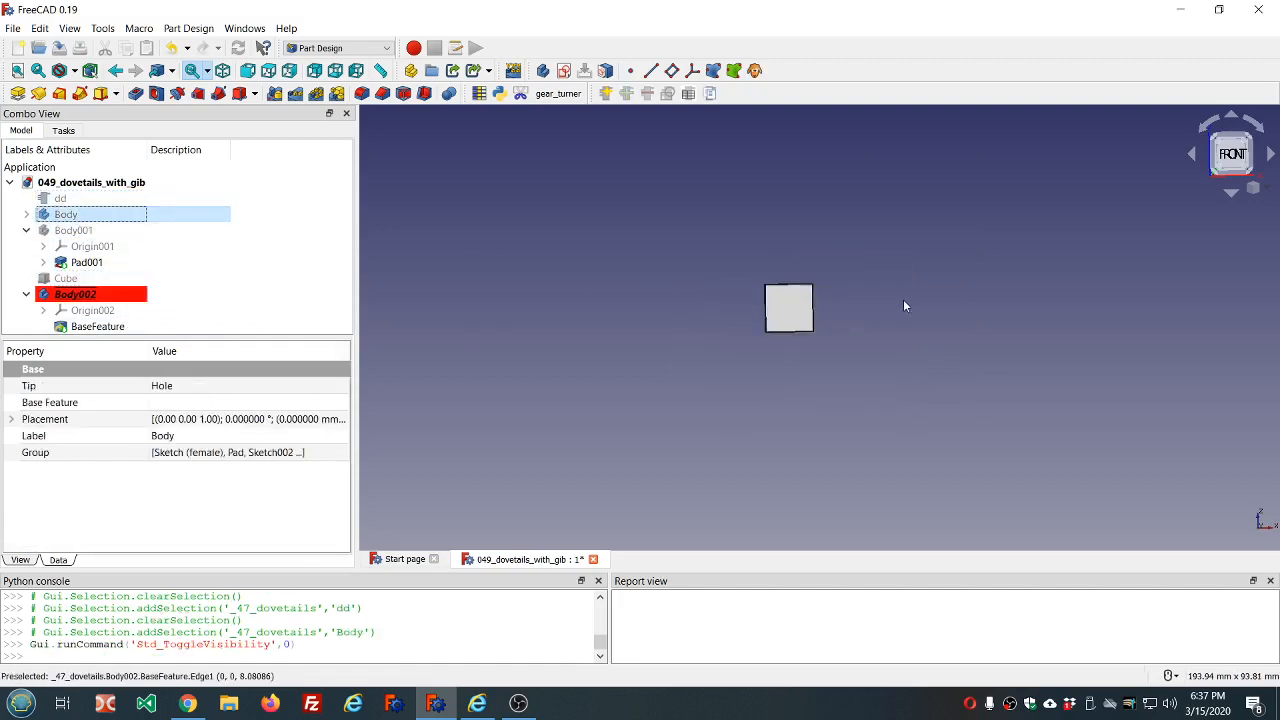
{"action": "left_click", "coordinate": [777, 266]}
{"action": "mouse_move", "coordinate": [777, 266]}
{"action": "middle_mouse_down"}
{"action": "mouse_move", "coordinate": [790, 313]}
{"action": "mouse_move", "coordinate": [789, 243]}
{"action": "mouse_move", "coordinate": [797, 277]}
{"action": "middle_mouse_up"}
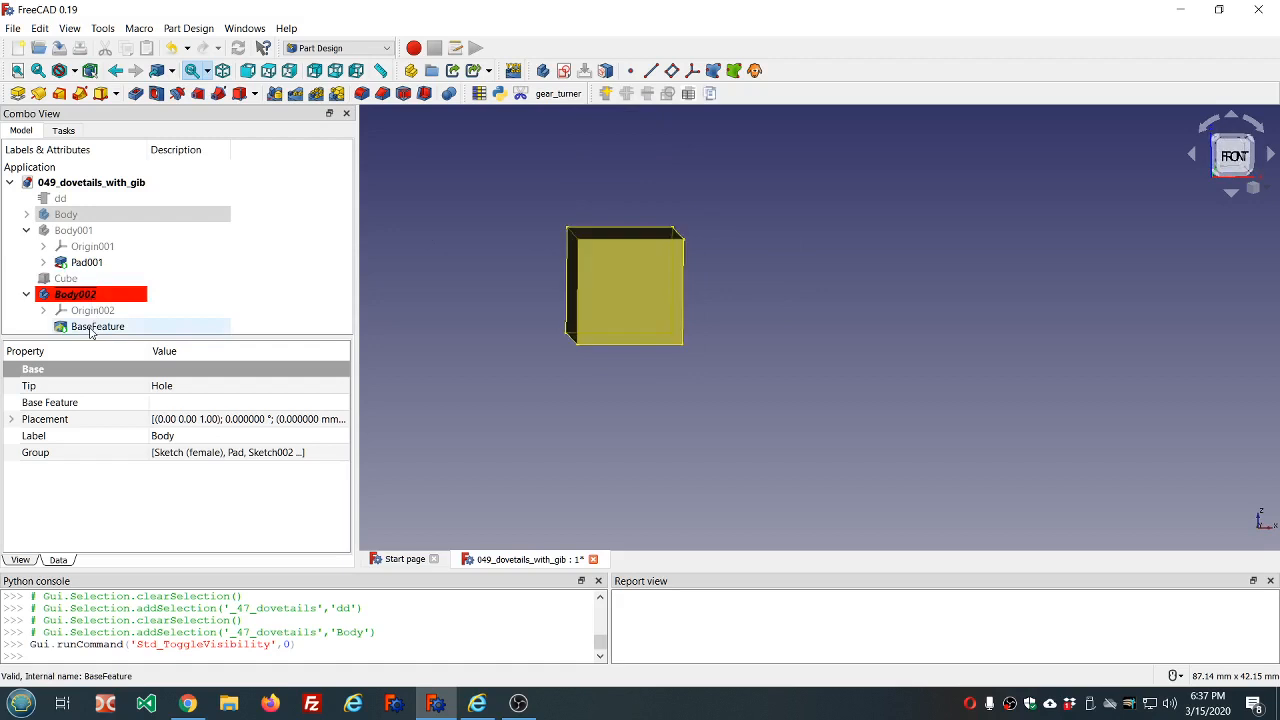
Step: Delete the cube-based body and the source cube from the document
{"action": "left_click", "coordinate": [70, 295]}
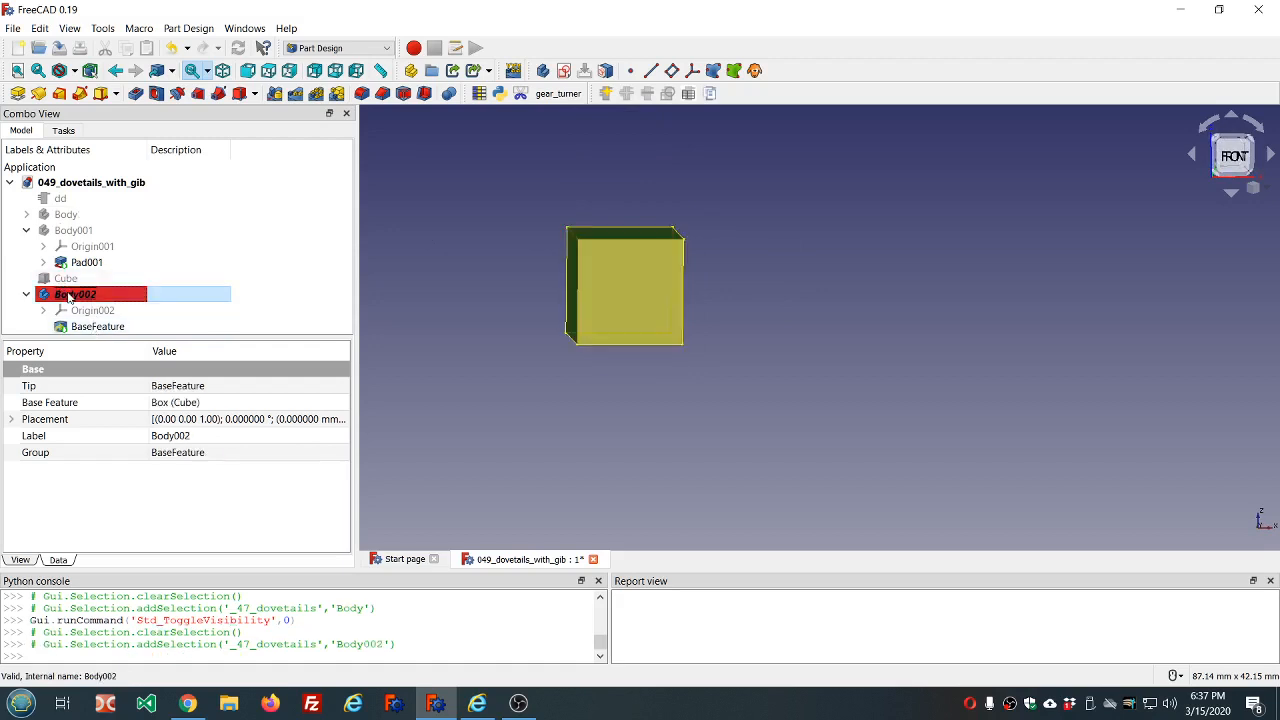
{"action": "key", "text": "Delete"}
{"action": "left_click", "coordinate": [68, 279]}
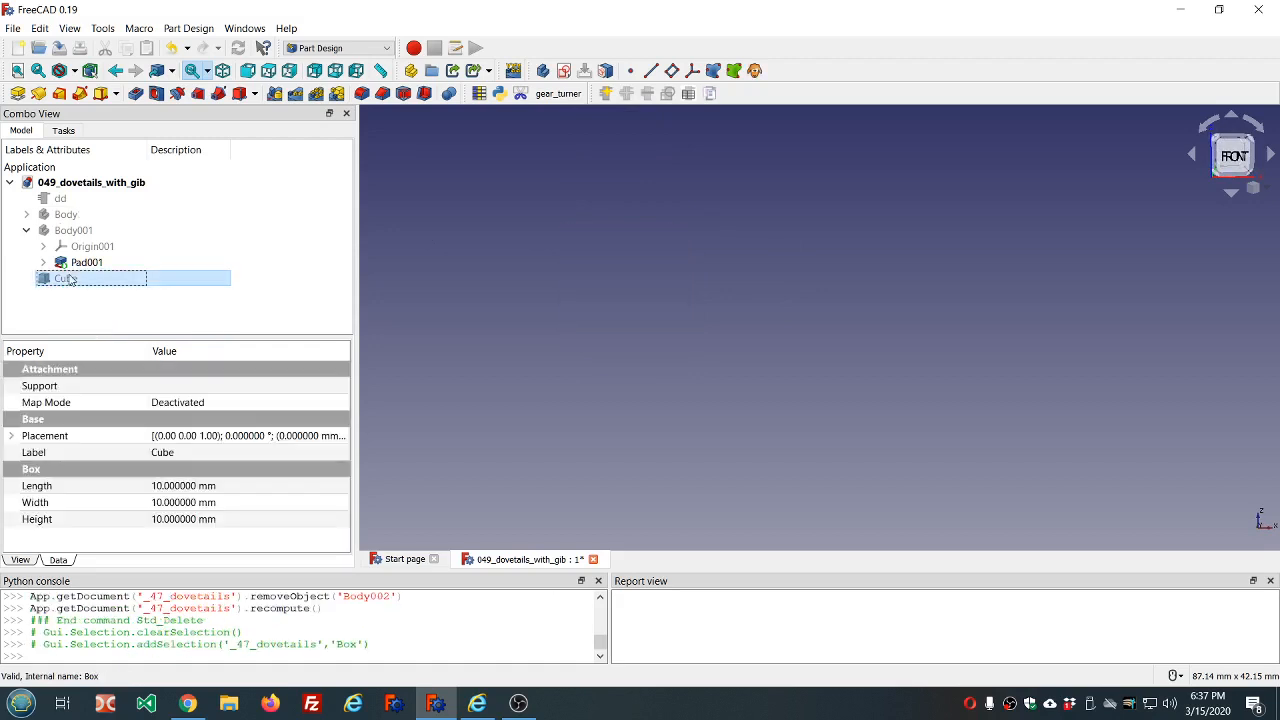
{"action": "key", "text": "Delete"}
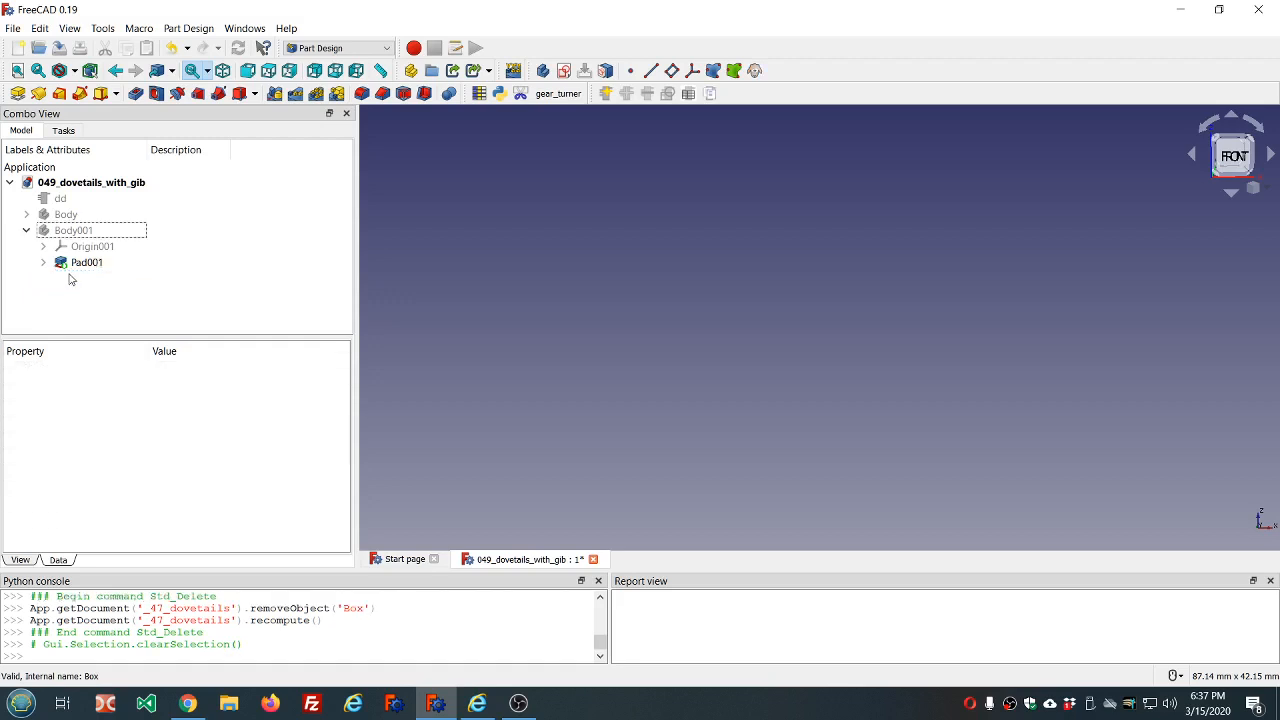
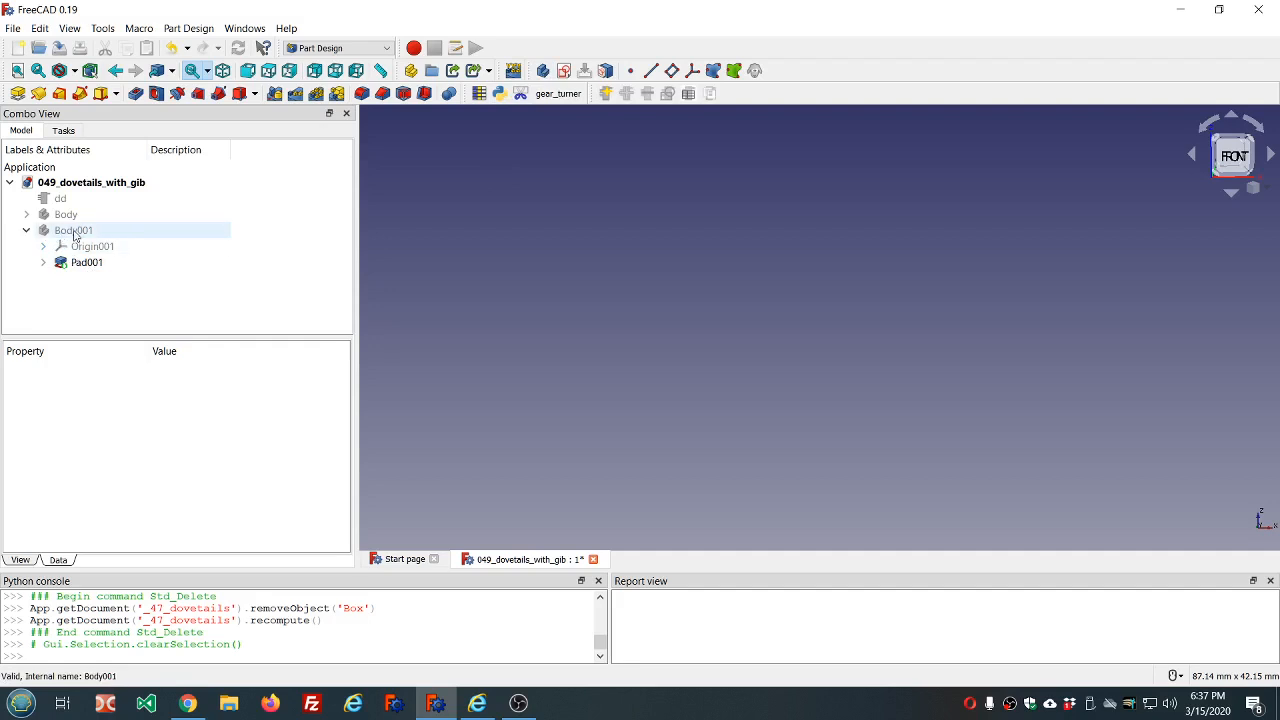
Step: Create a new empty body for the gib and show the male and female dovetail bodies
{"action": "left_click", "coordinate": [544, 72]}
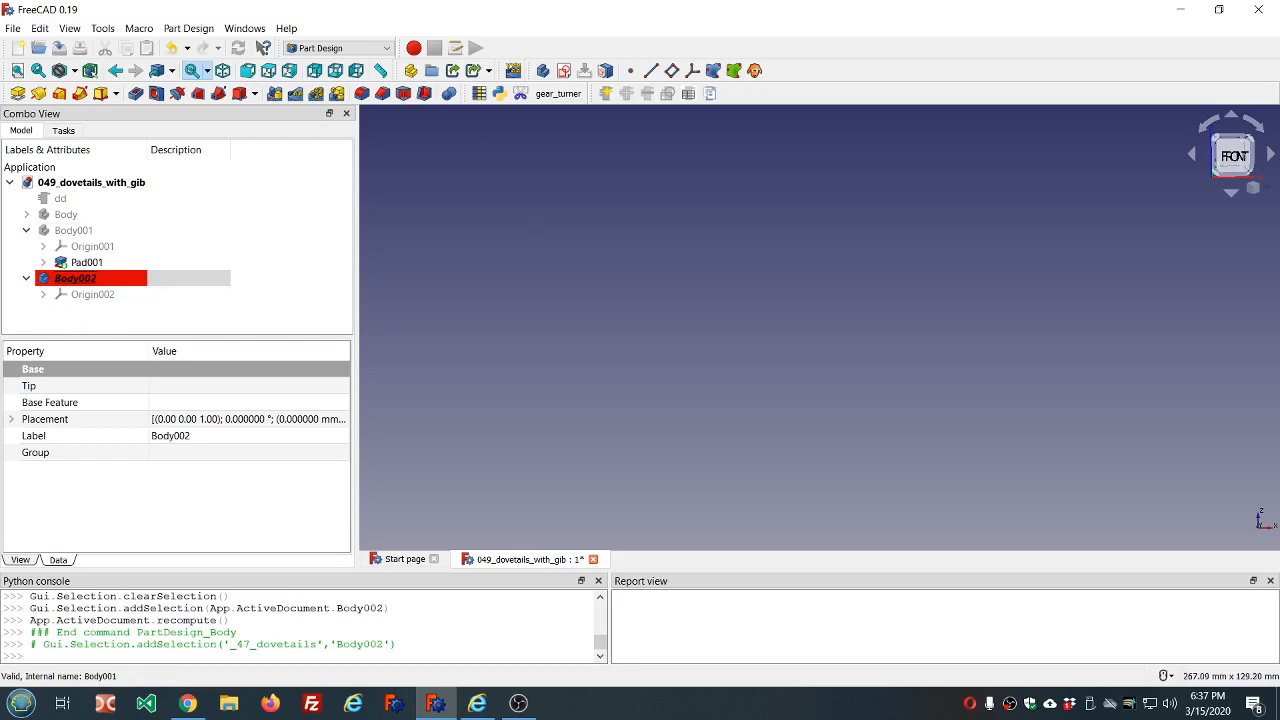
{"action": "left_click", "coordinate": [62, 232]}
{"action": "key", "text": "space"}
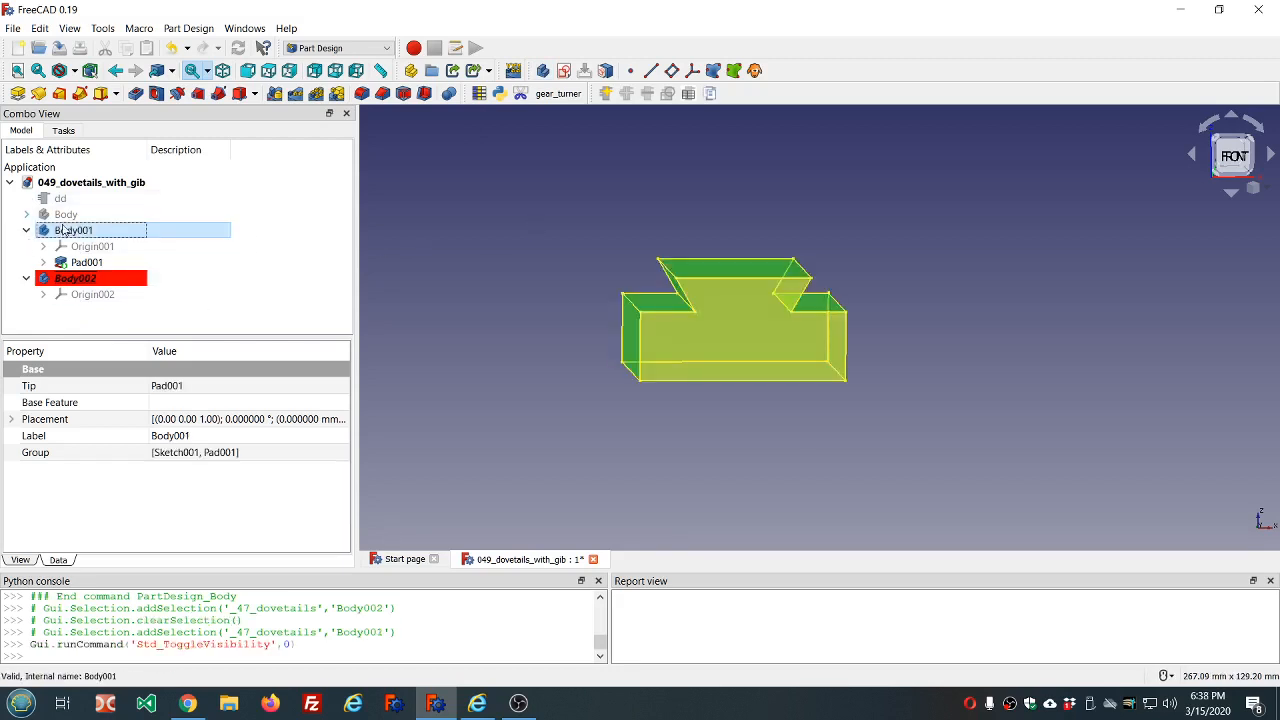
{"action": "left_click", "coordinate": [76, 215]}
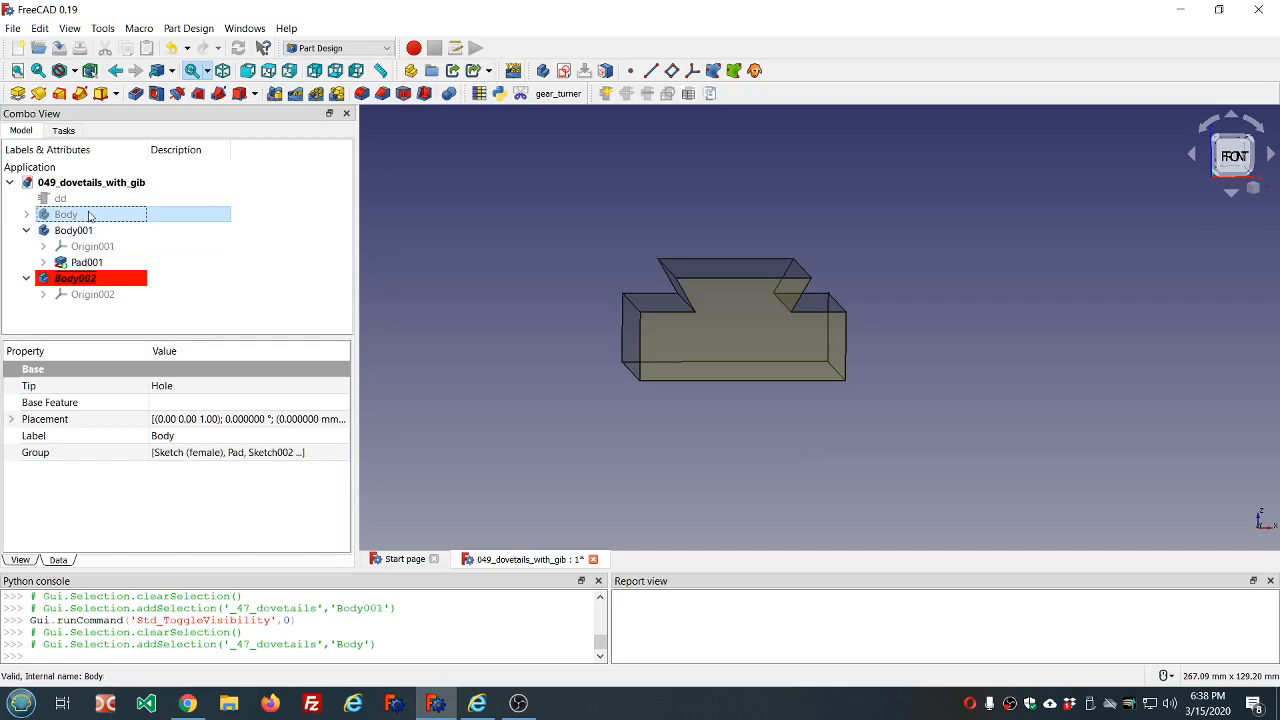
{"action": "key", "text": "space"}
{"action": "key", "text": "1"}
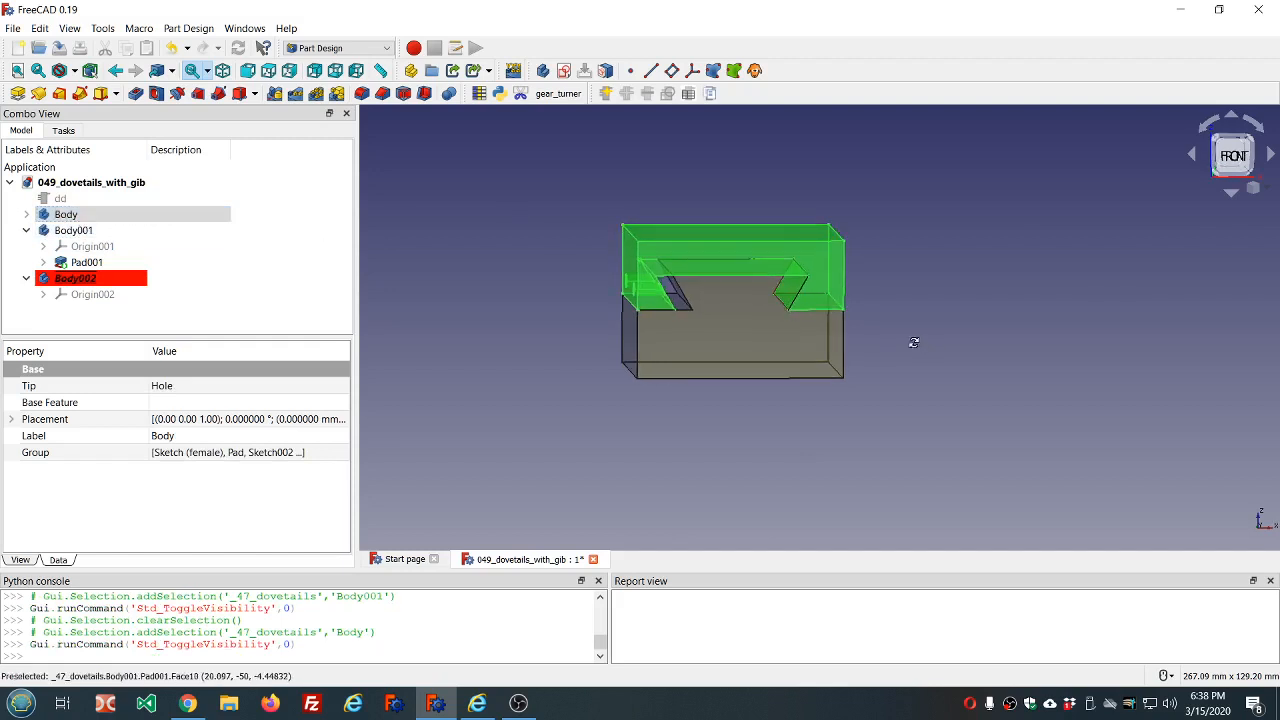
{"action": "scroll", "coordinate": [655, 276], "scroll_direction": "up", "scroll_amount": 4}
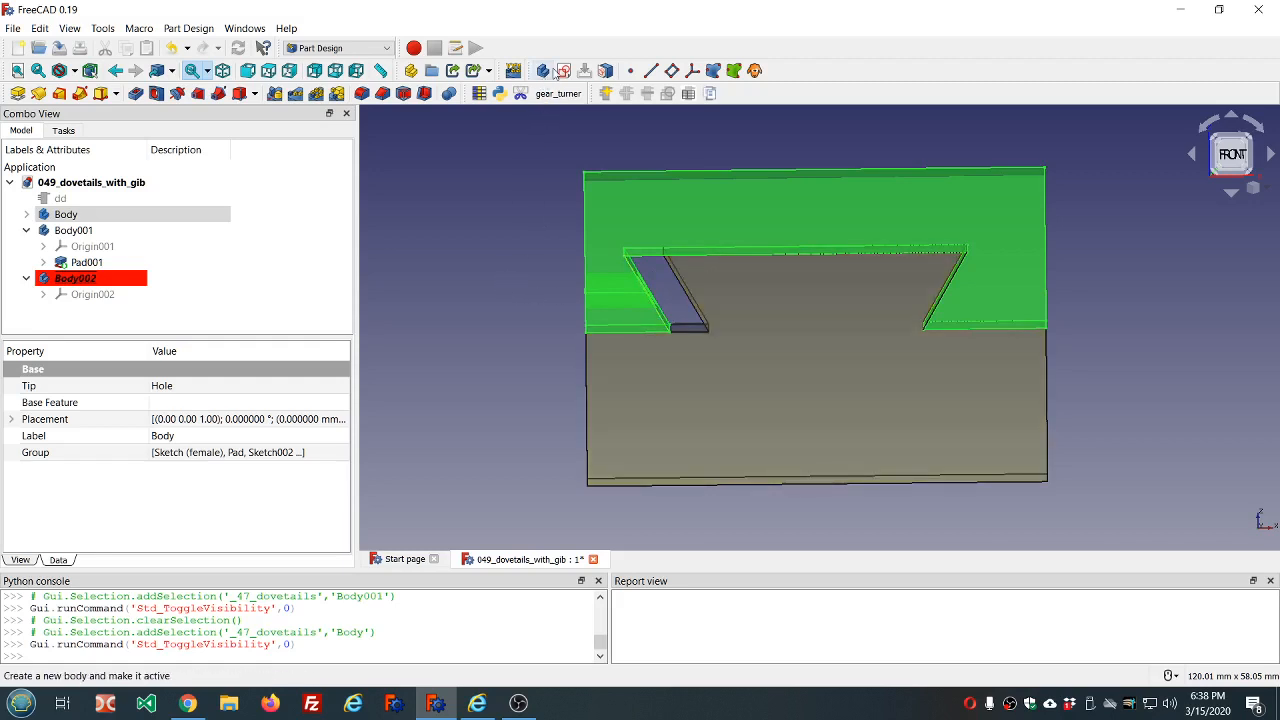
{"action": "left_click", "coordinate": [456, 280]}
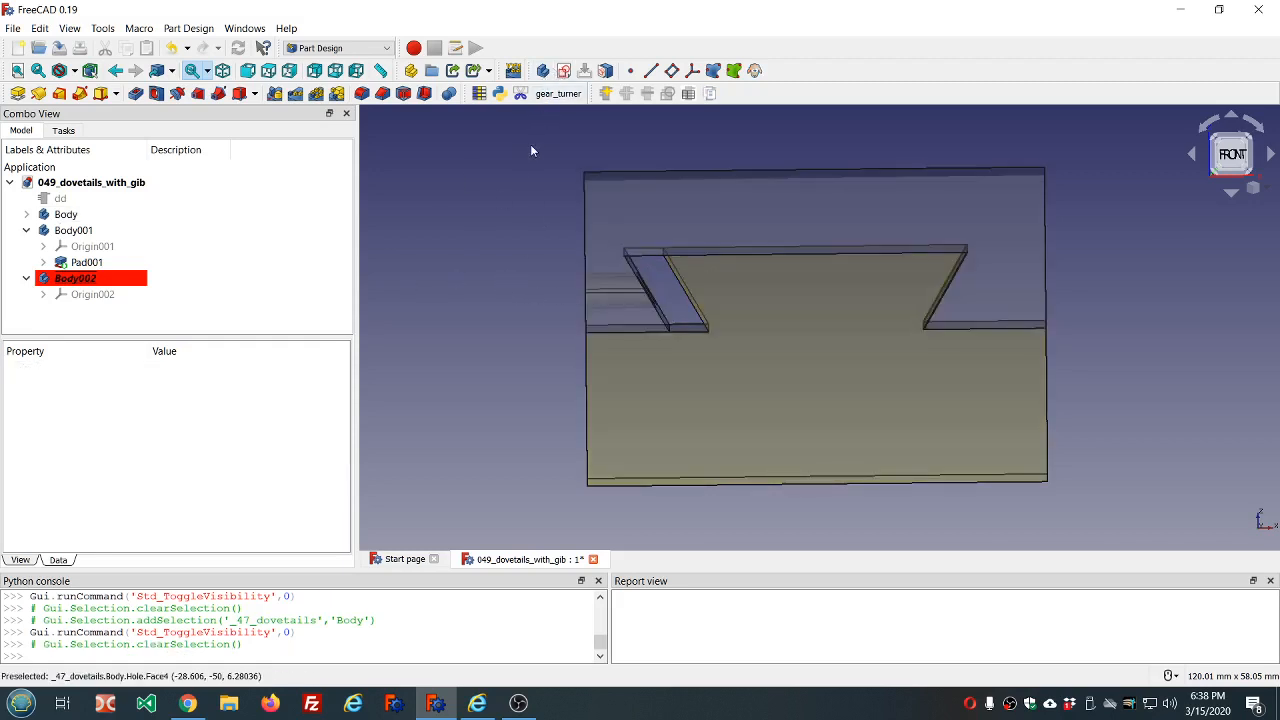
Step: Start a new sketch on the XZ base plane of the gib body
{"action": "left_click", "coordinate": [564, 70]}
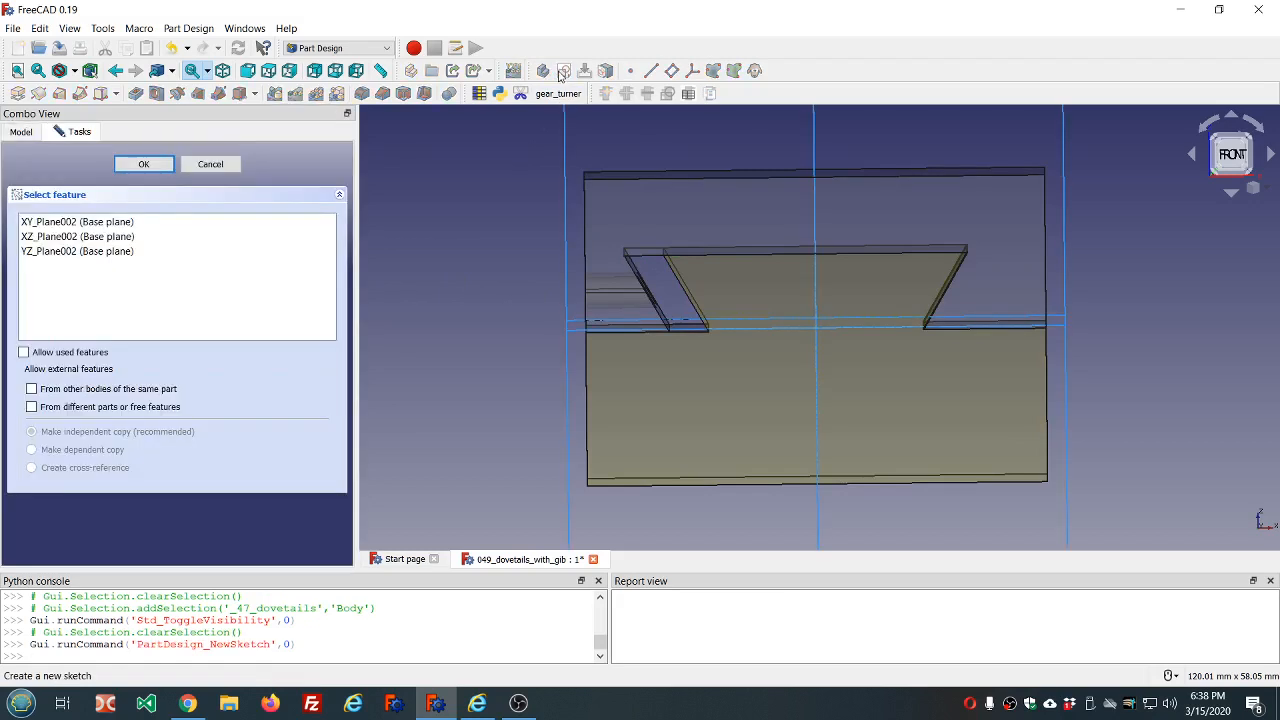
{"action": "left_click", "coordinate": [50, 237]}
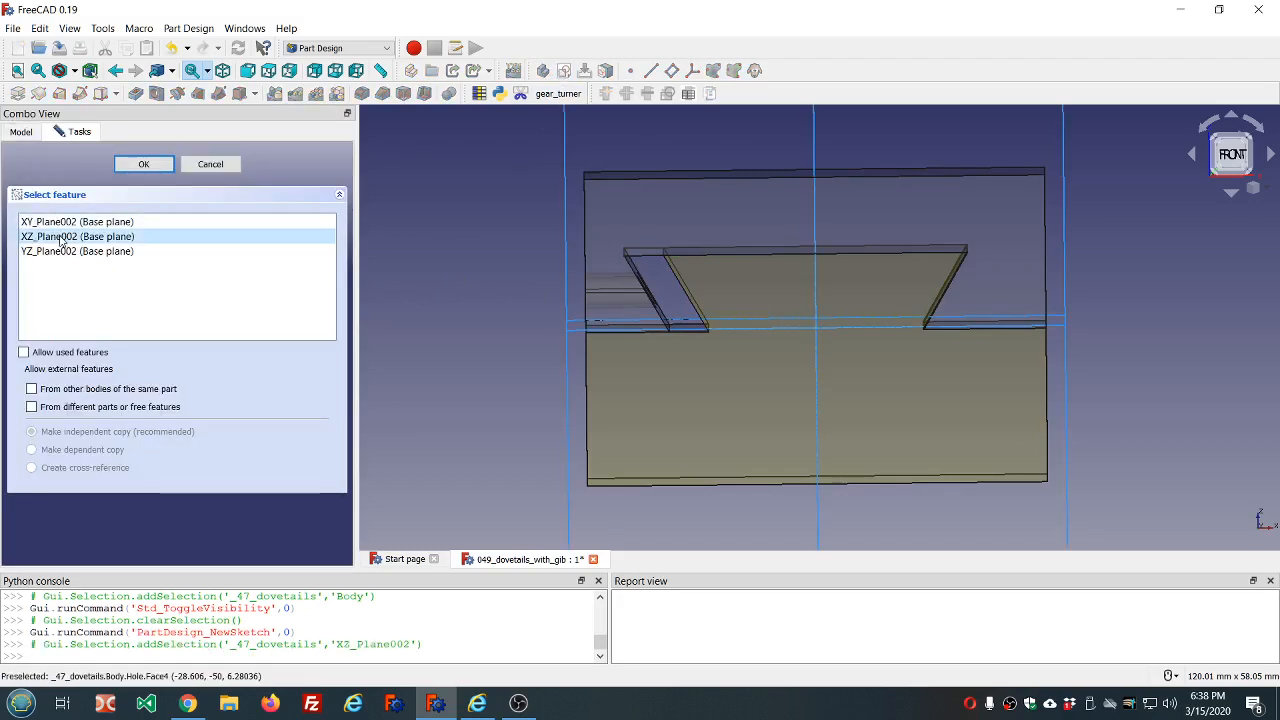
{"action": "left_click", "coordinate": [144, 165]}
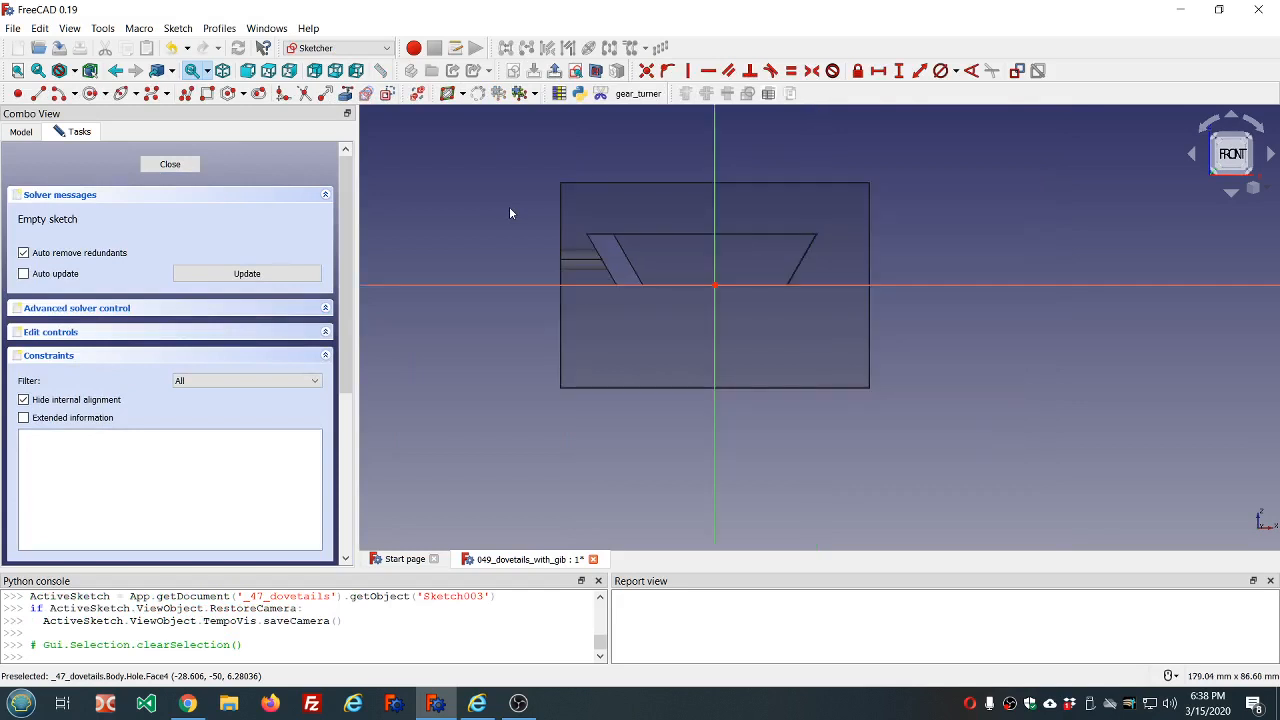
Step: Trace the gib gap with a closed four-sided polyline, its lower edge on the horizontal axis, and close the sketch
{"action": "scroll", "coordinate": [545, 228], "scroll_direction": "up", "scroll_amount": 5}
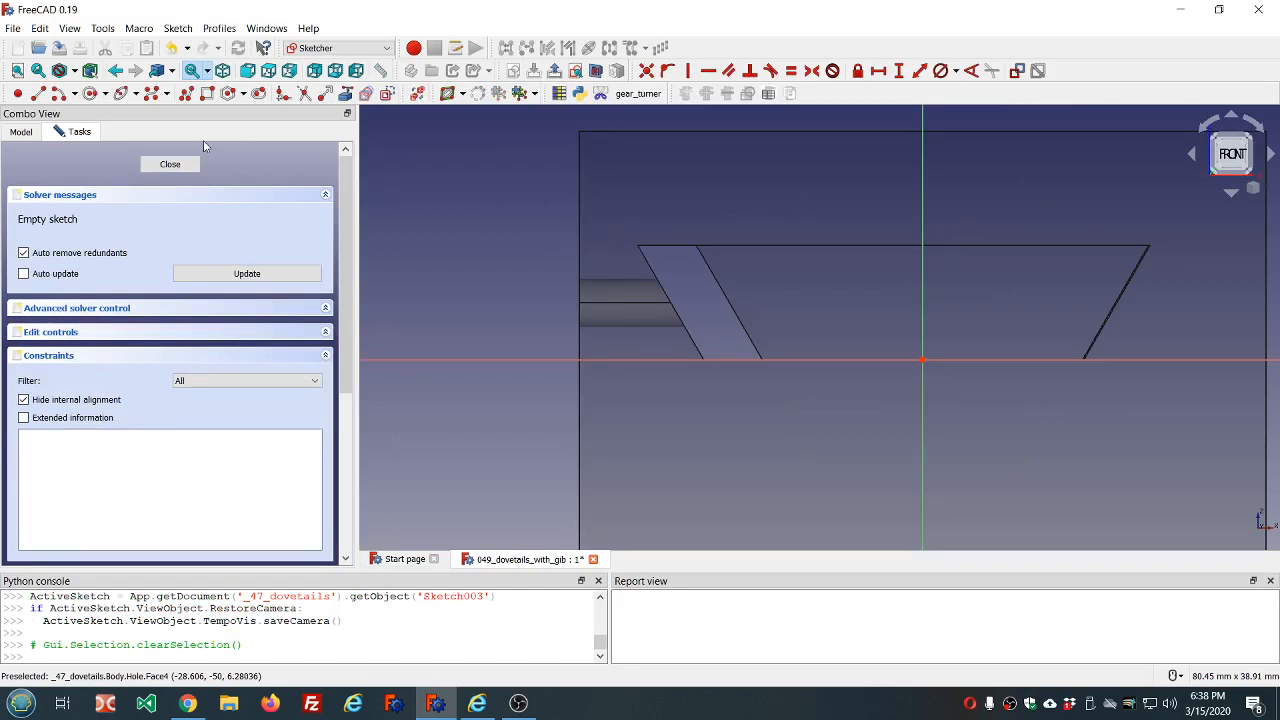
{"action": "left_click", "coordinate": [186, 93]}
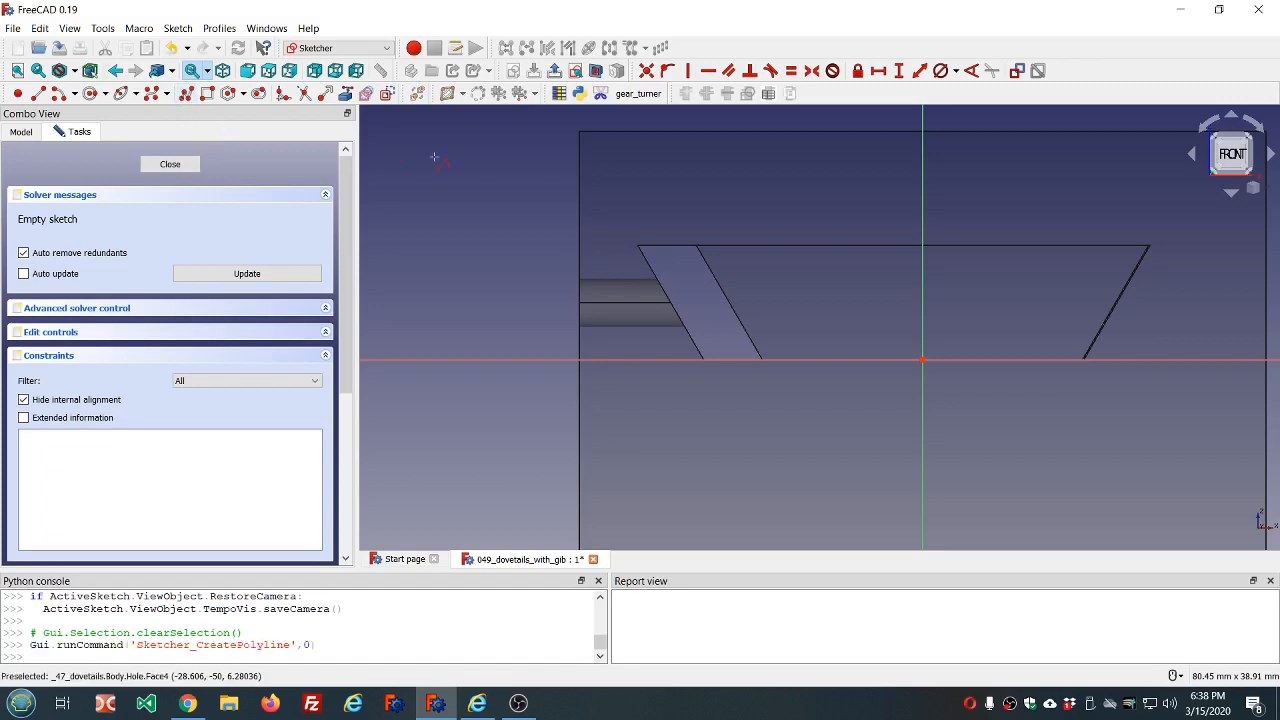
{"action": "left_click", "coordinate": [639, 245]}
{"action": "left_click", "coordinate": [699, 245]}
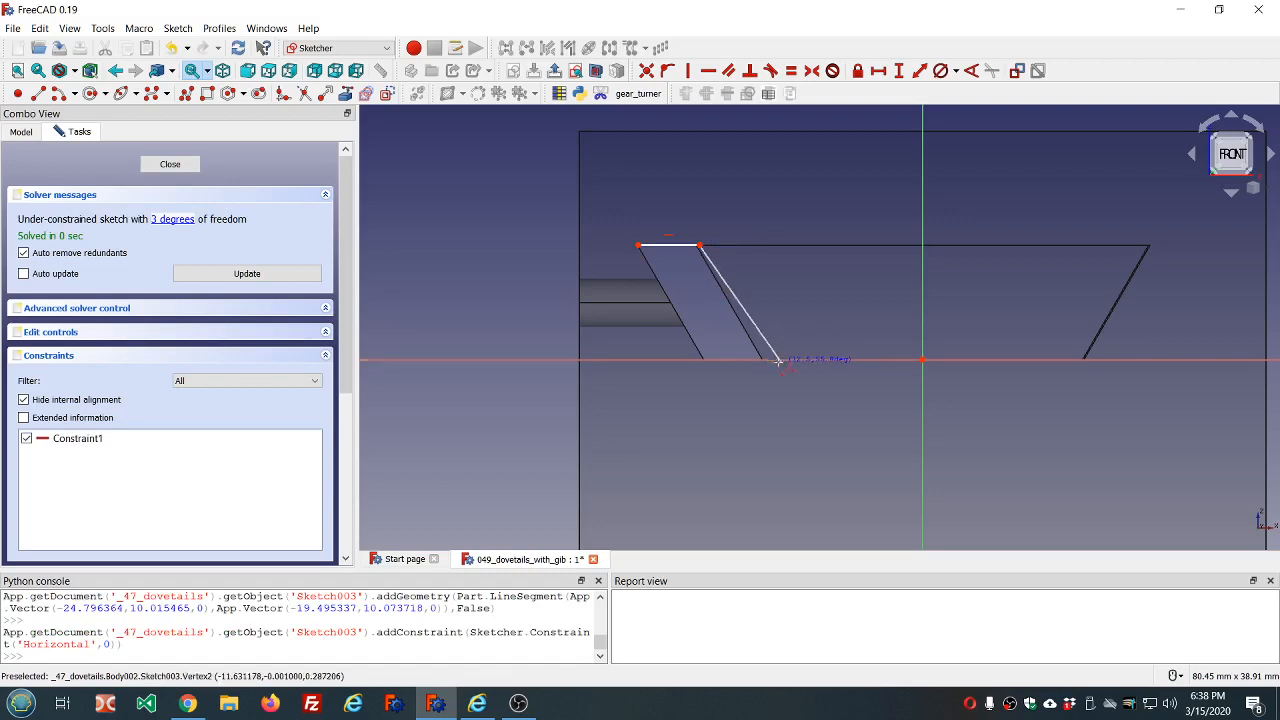
{"action": "left_click", "coordinate": [763, 358]}
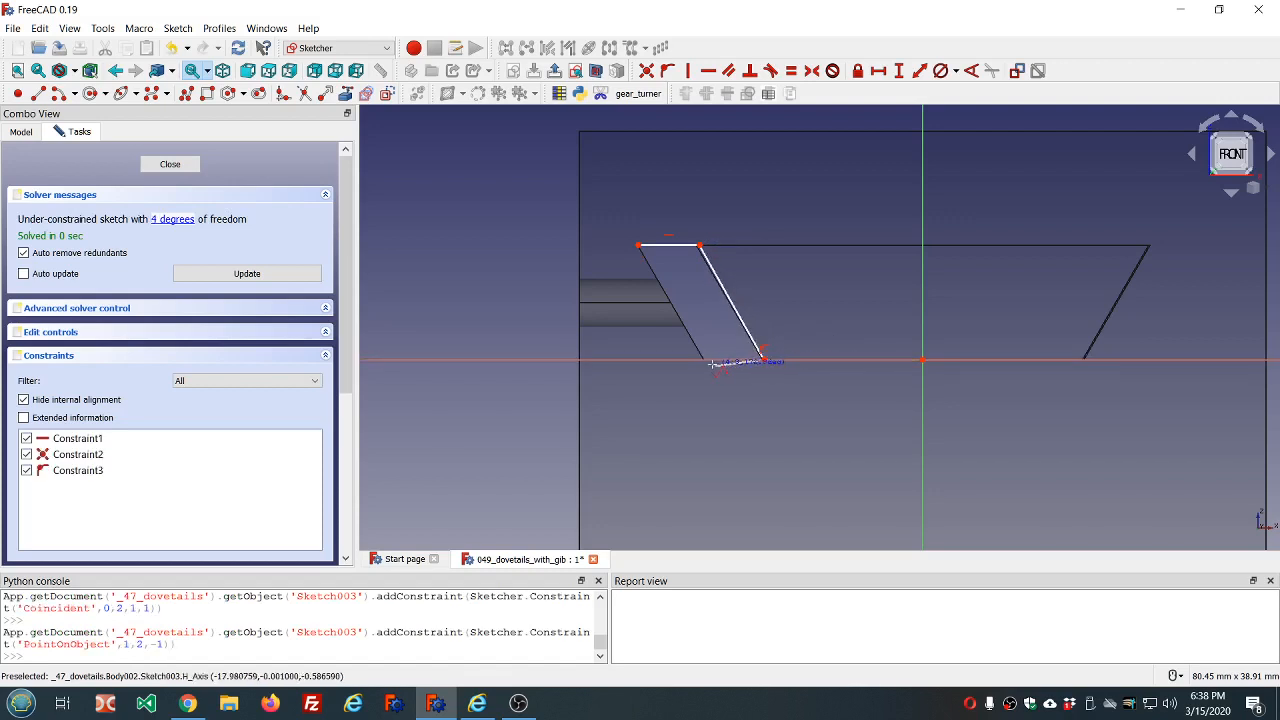
{"action": "left_click", "coordinate": [703, 359]}
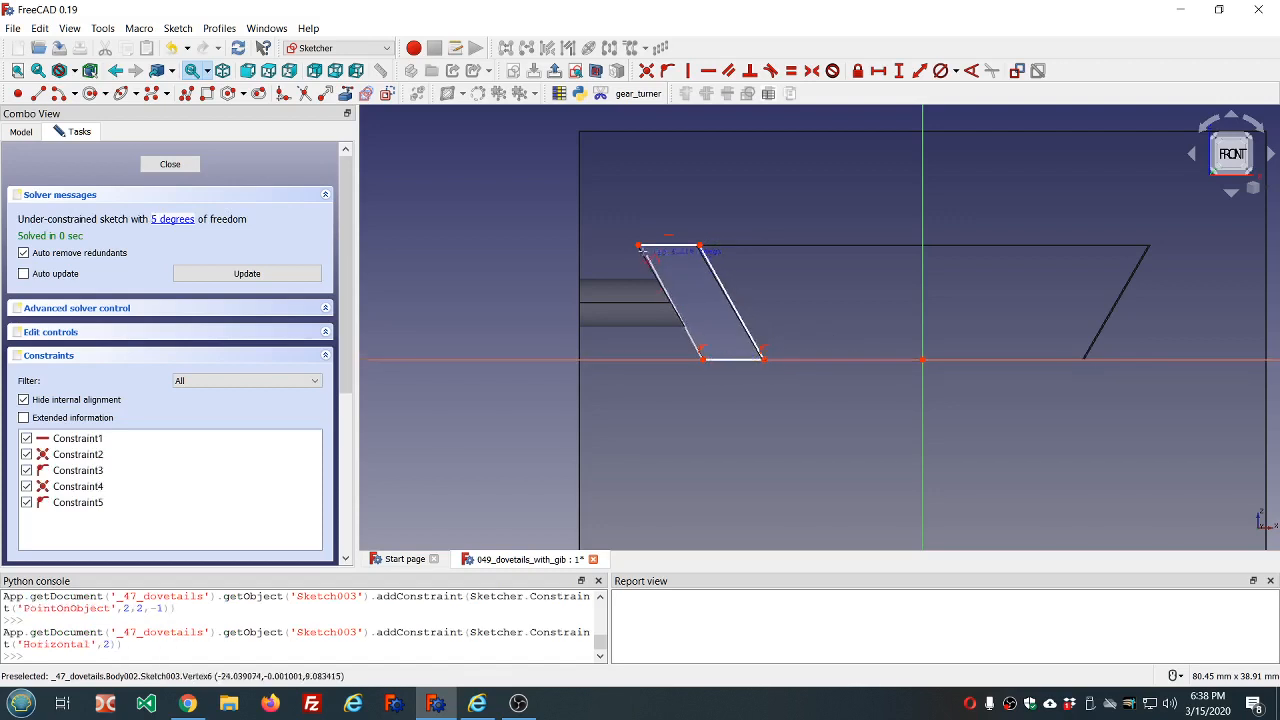
{"action": "left_click", "coordinate": [639, 245]}
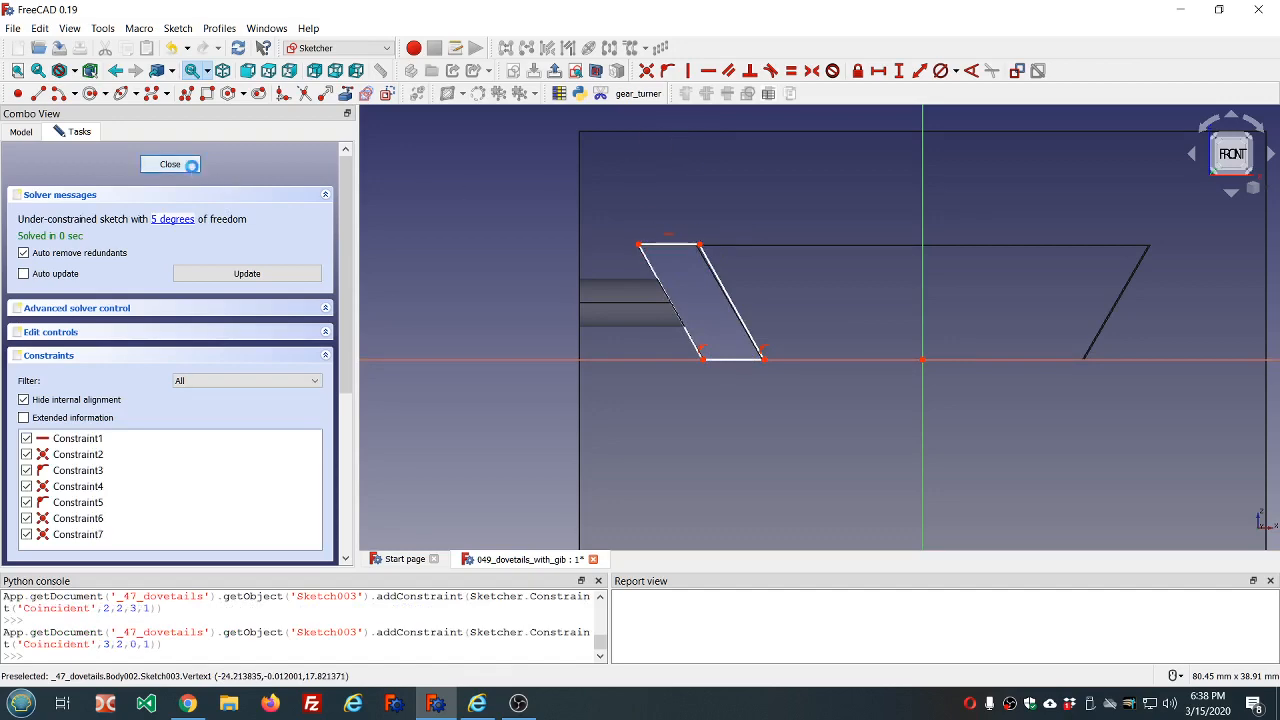
{"action": "left_click", "coordinate": [186, 165]}
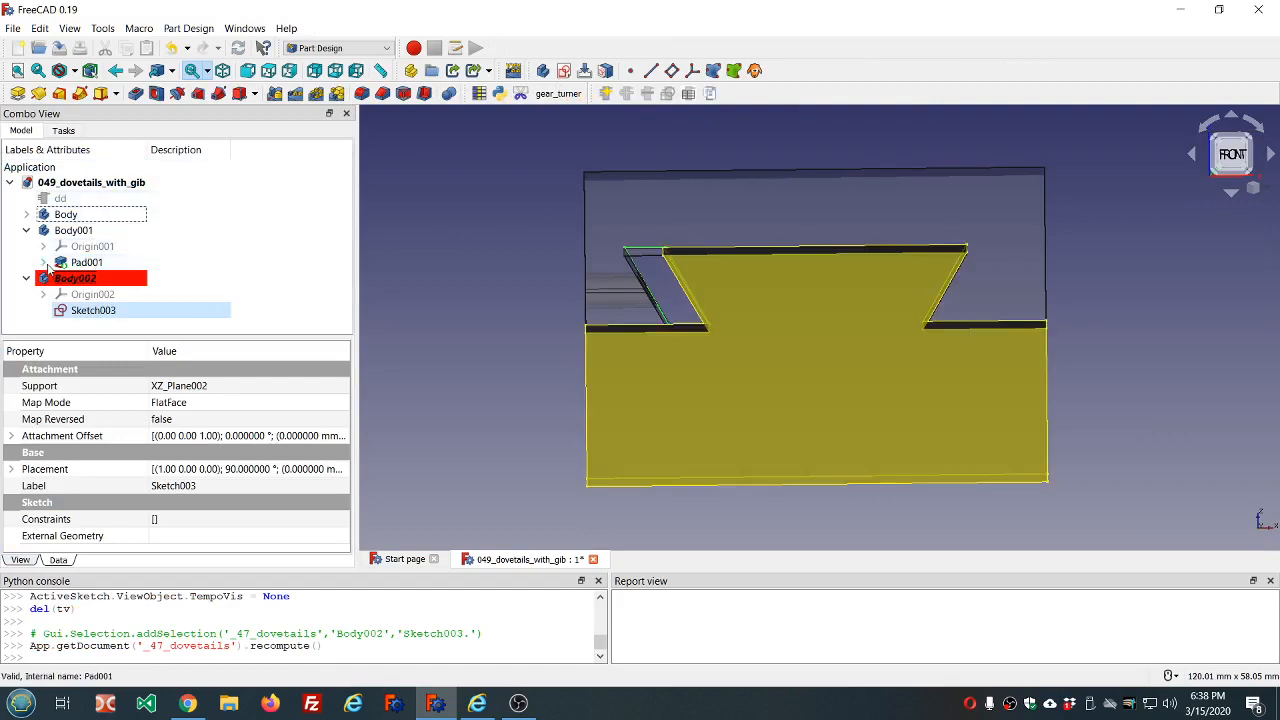
Step: Show the female sketch beneath the Pad of the female dovetail body
{"action": "left_click", "coordinate": [26, 214]}
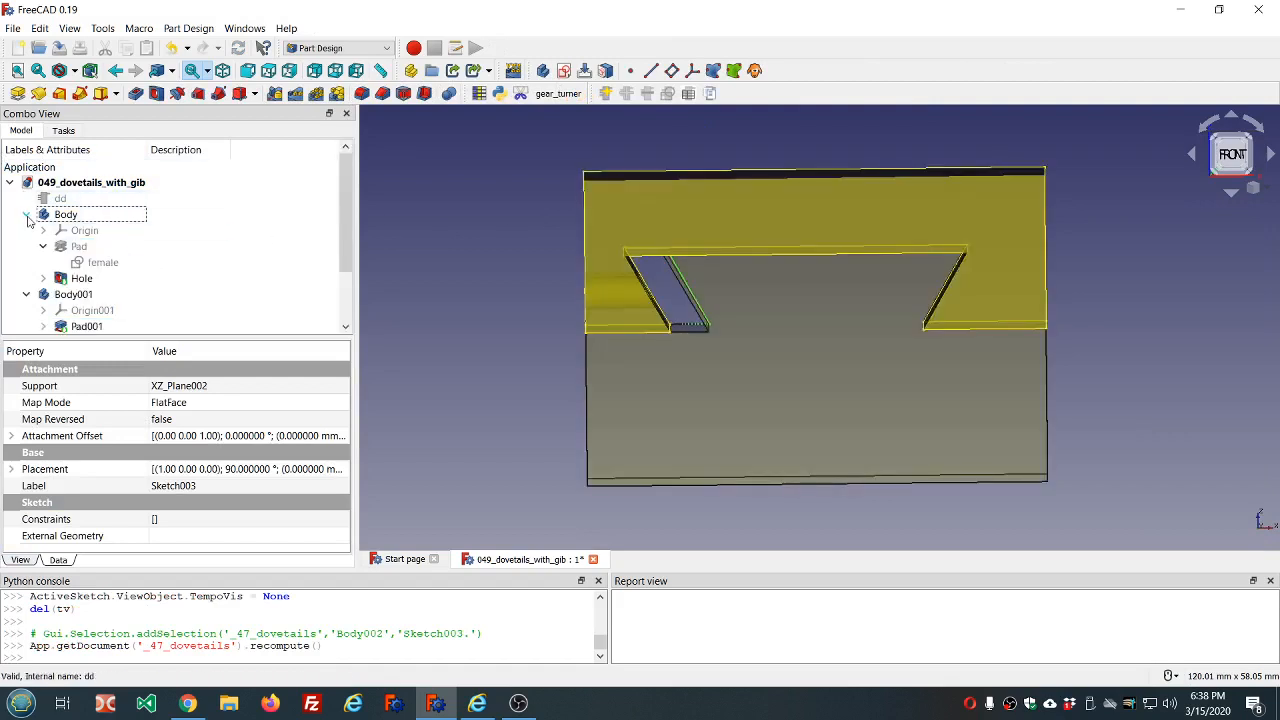
{"action": "left_click", "coordinate": [91, 263]}
{"action": "key", "text": "space"}
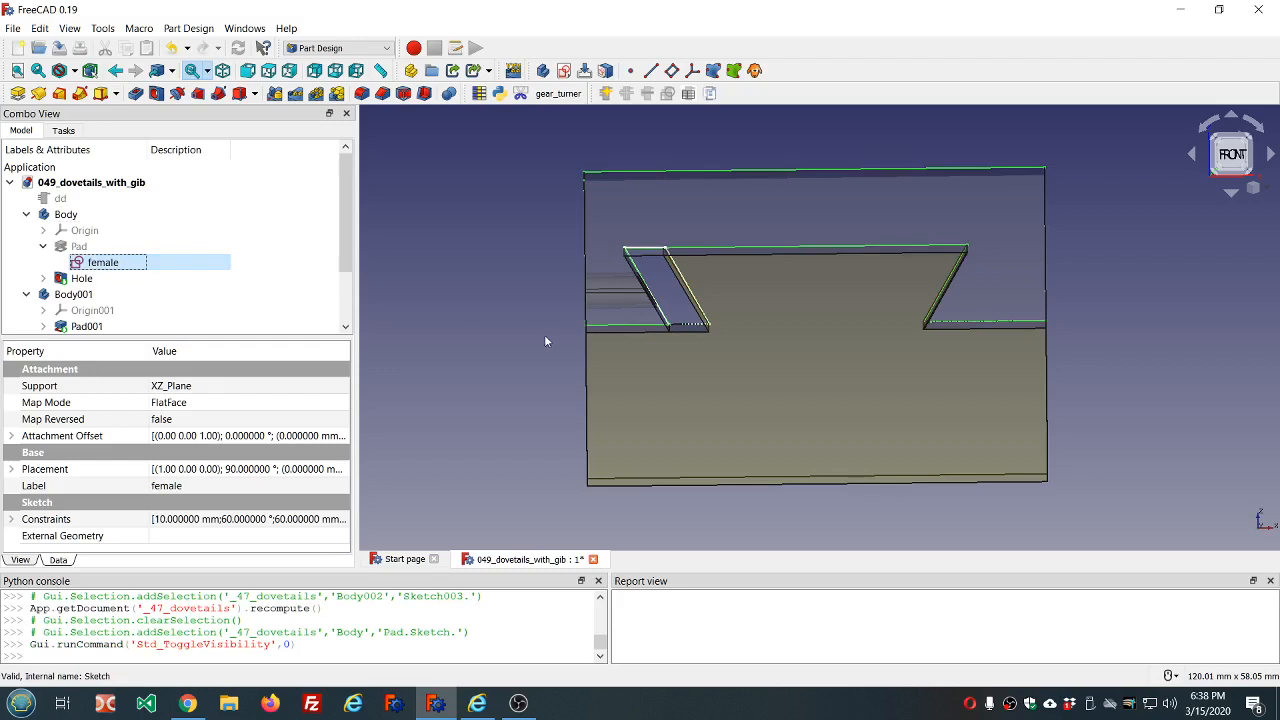
{"action": "middle_click_drag", "start_coordinate": [766, 297], "coordinate": [768, 296]}
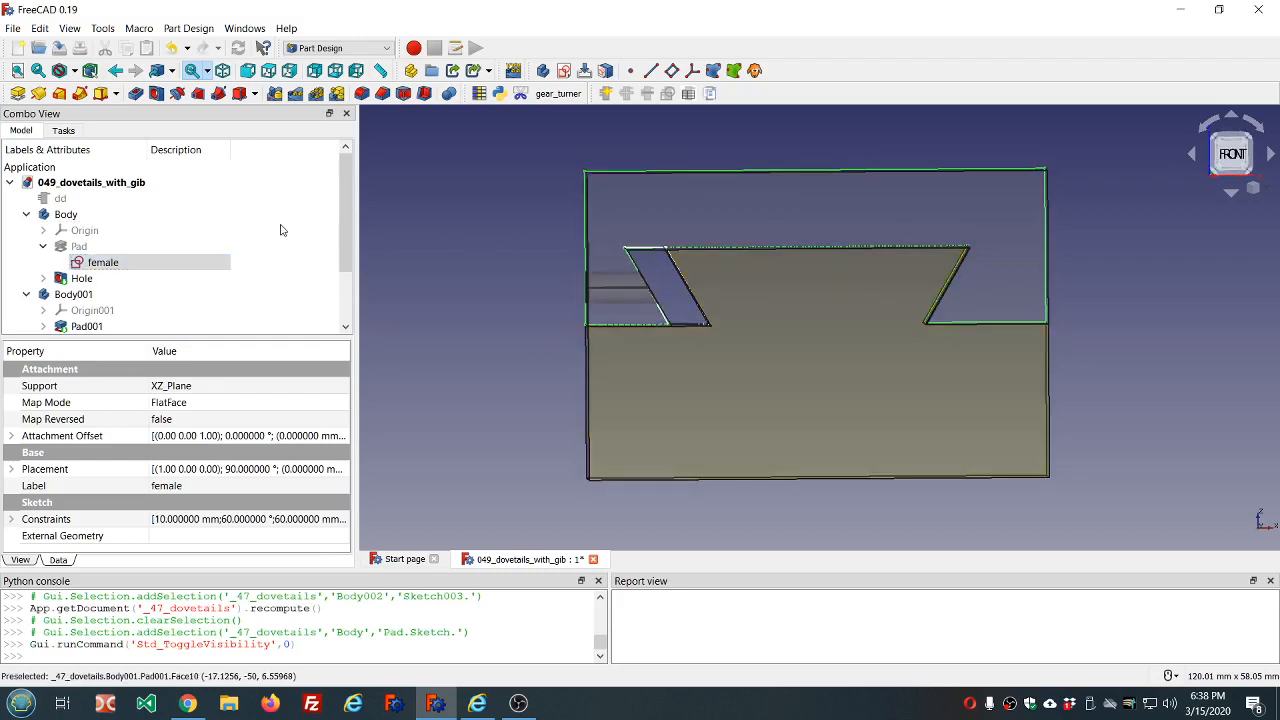
{"action": "scroll", "coordinate": [293, 223], "scroll_direction": "down", "scroll_amount": 2}
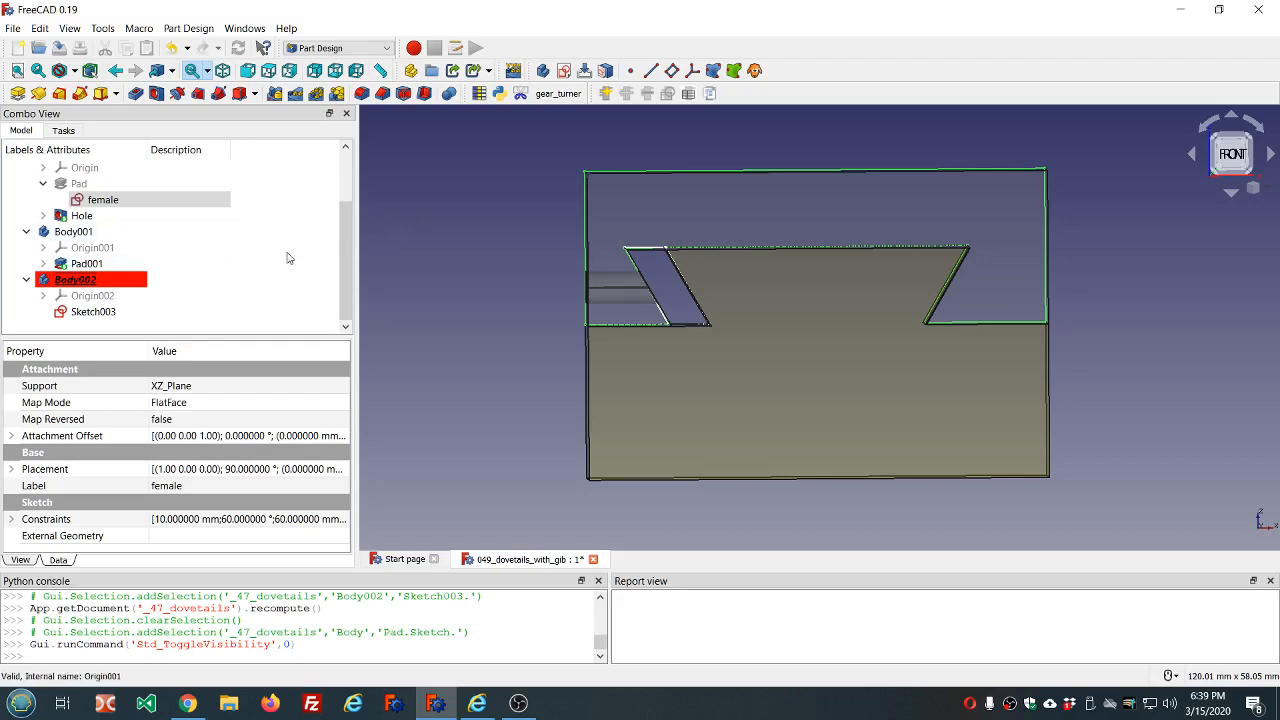
Step: Create a shape binder of the female sketch inside the active gib body
{"action": "left_click", "coordinate": [172, 200]}
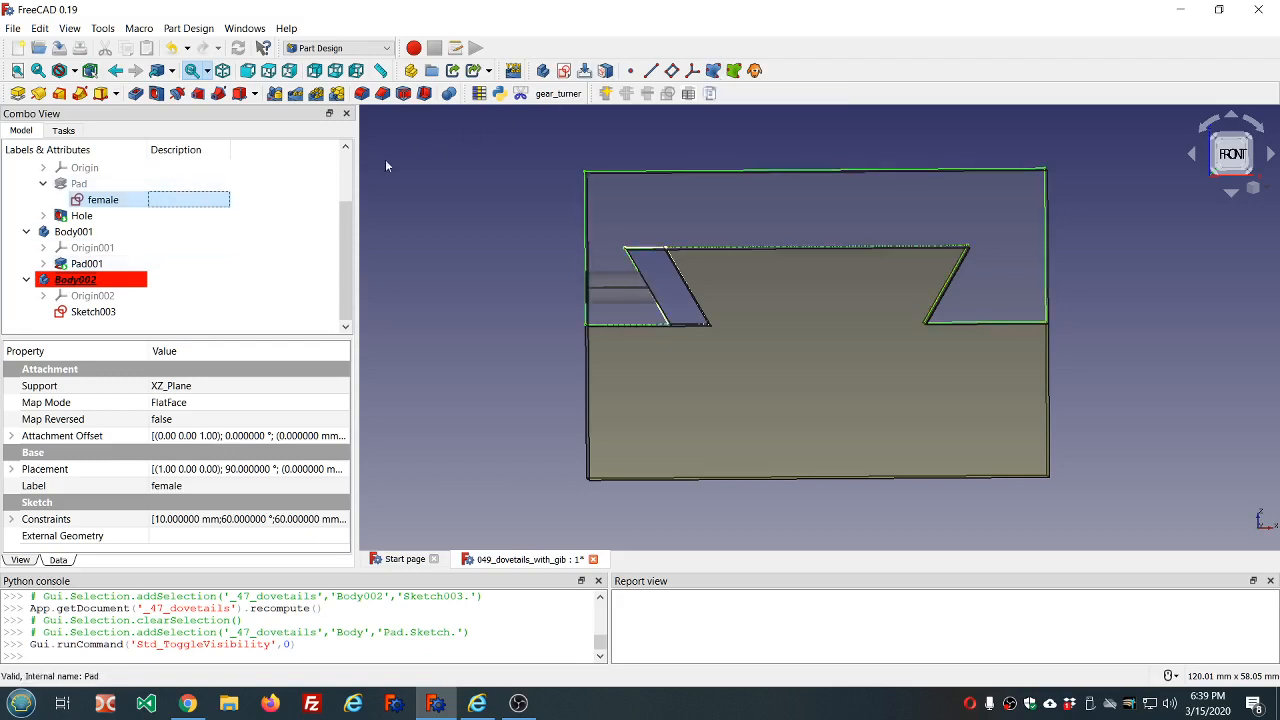
{"action": "left_click", "coordinate": [115, 201]}
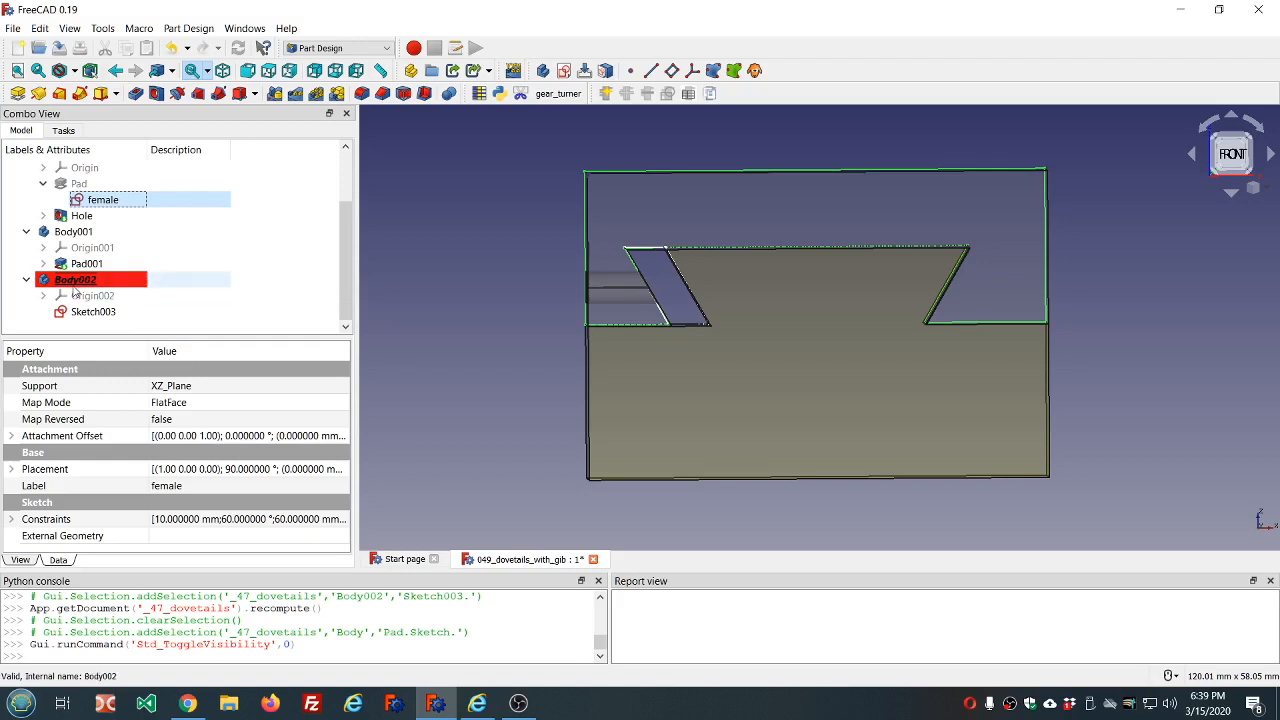
{"action": "scroll", "coordinate": [152, 305], "scroll_direction": "up", "scroll_amount": 1}
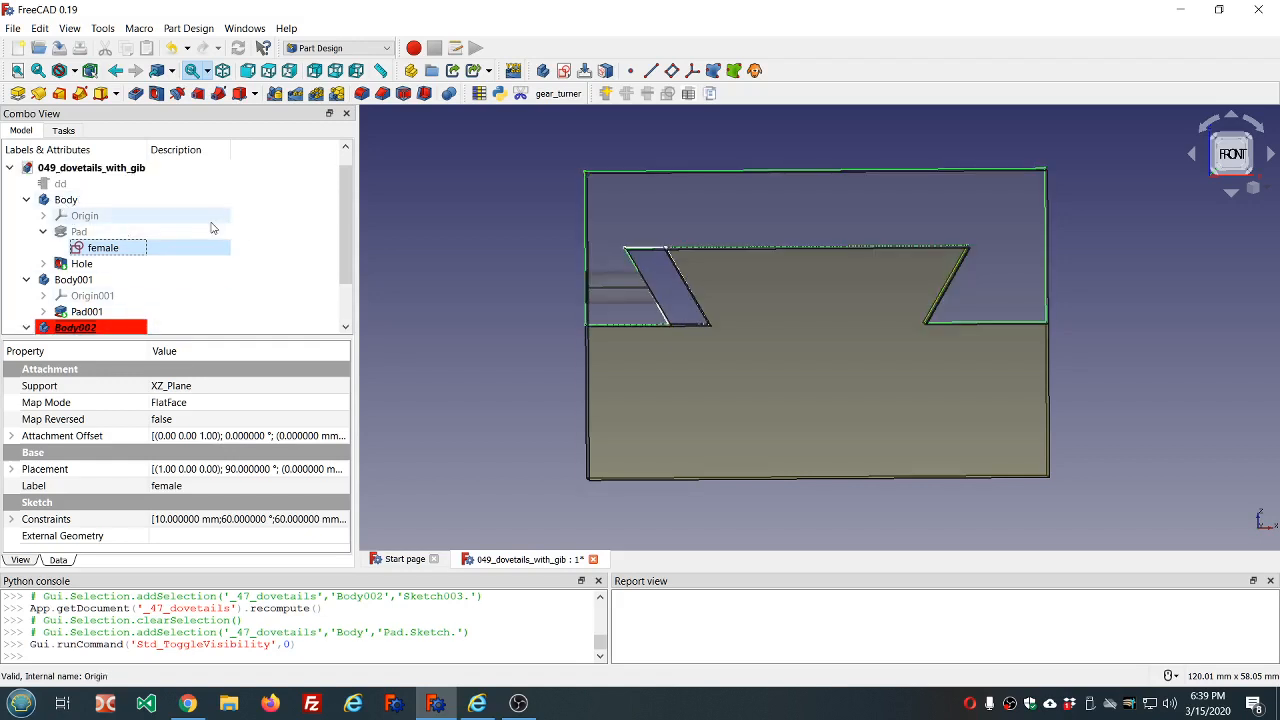
{"action": "scroll", "coordinate": [150, 250], "scroll_direction": "down", "scroll_amount": 1}
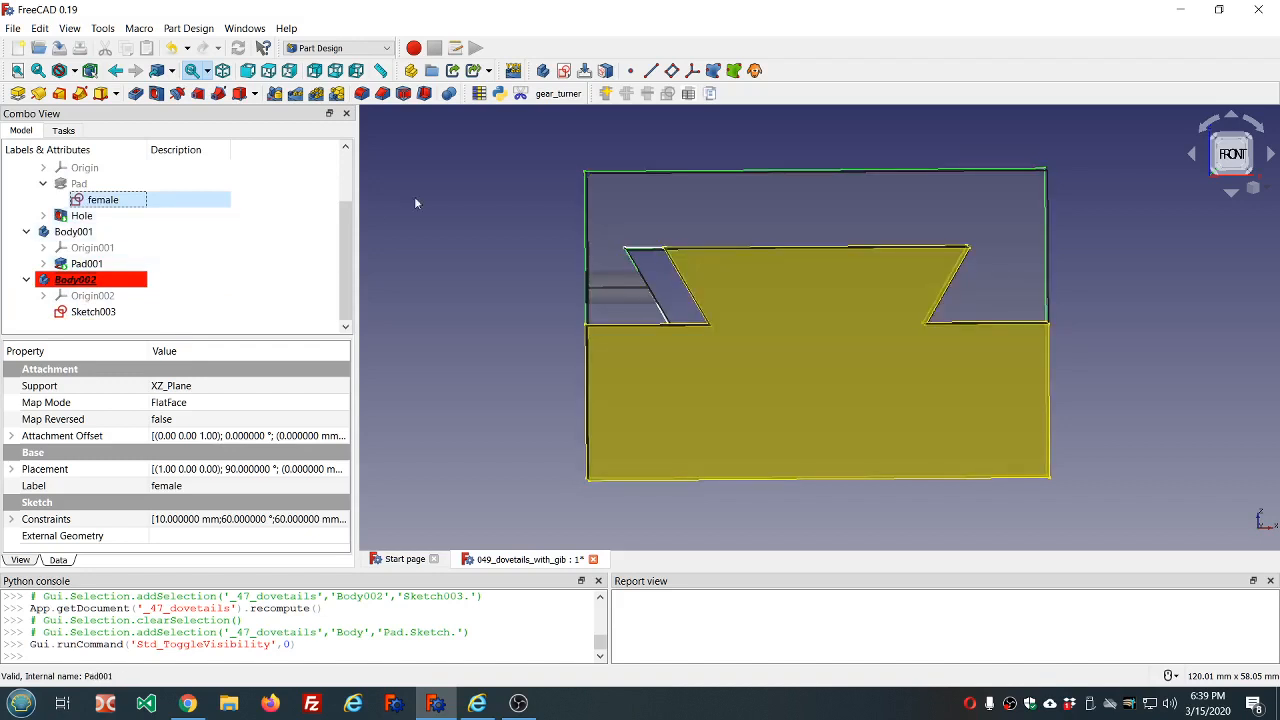
{"action": "left_click", "coordinate": [714, 71]}
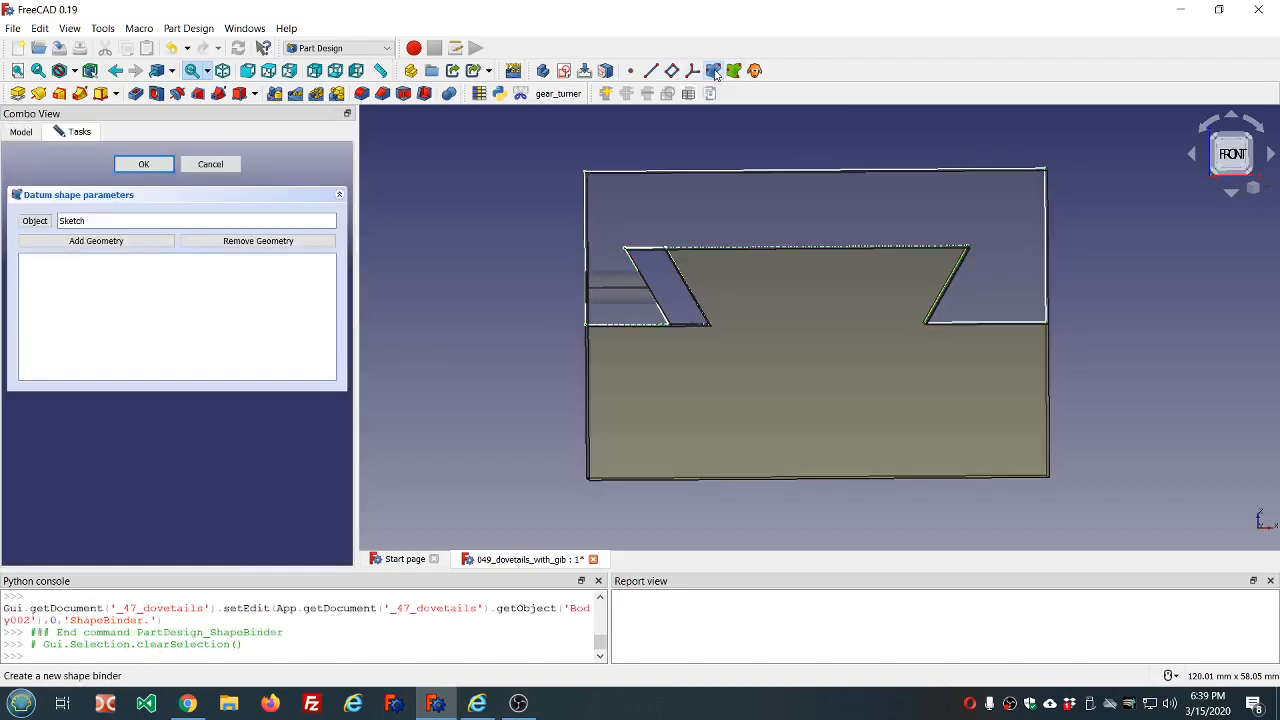
{"action": "left_click", "coordinate": [143, 165]}
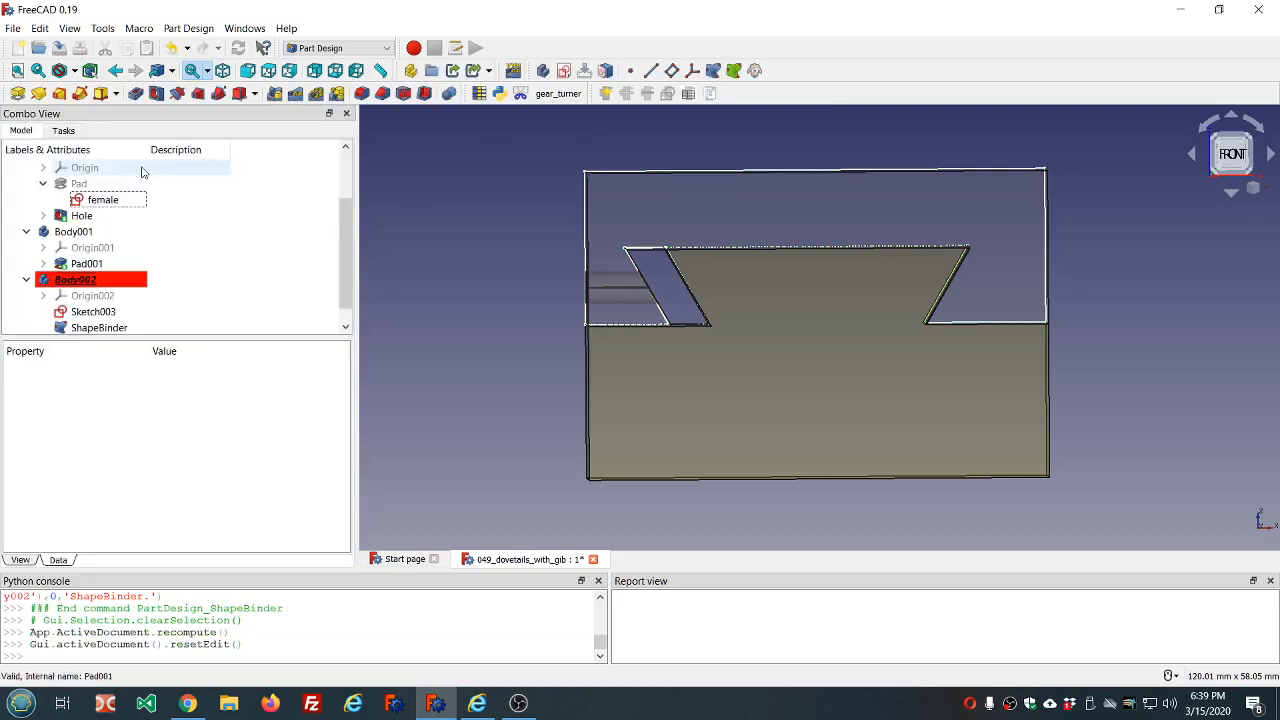
Step: Hide the female sketch and both the female and male dovetail bodies
{"action": "left_click", "coordinate": [102, 200]}
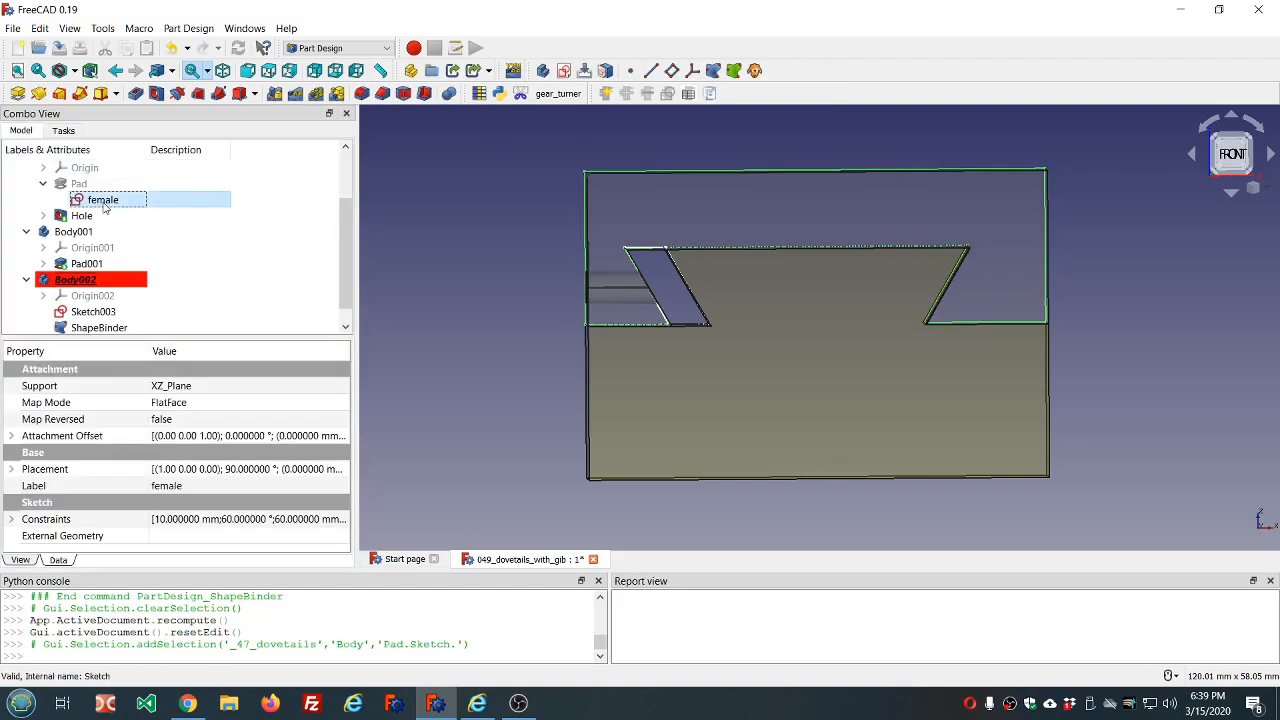
{"action": "key", "text": "space"}
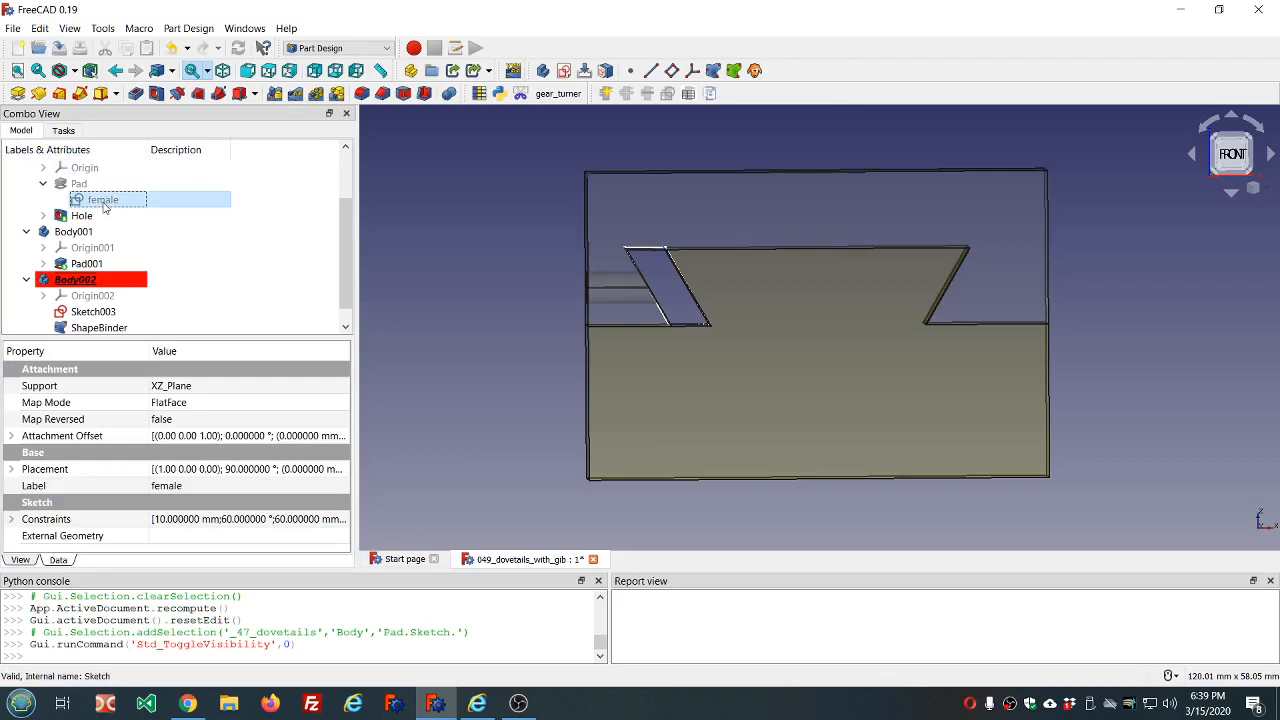
{"action": "scroll", "coordinate": [103, 207], "scroll_direction": "up", "scroll_amount": 2}
{"action": "left_click", "coordinate": [68, 214]}
{"action": "key", "text": "space"}
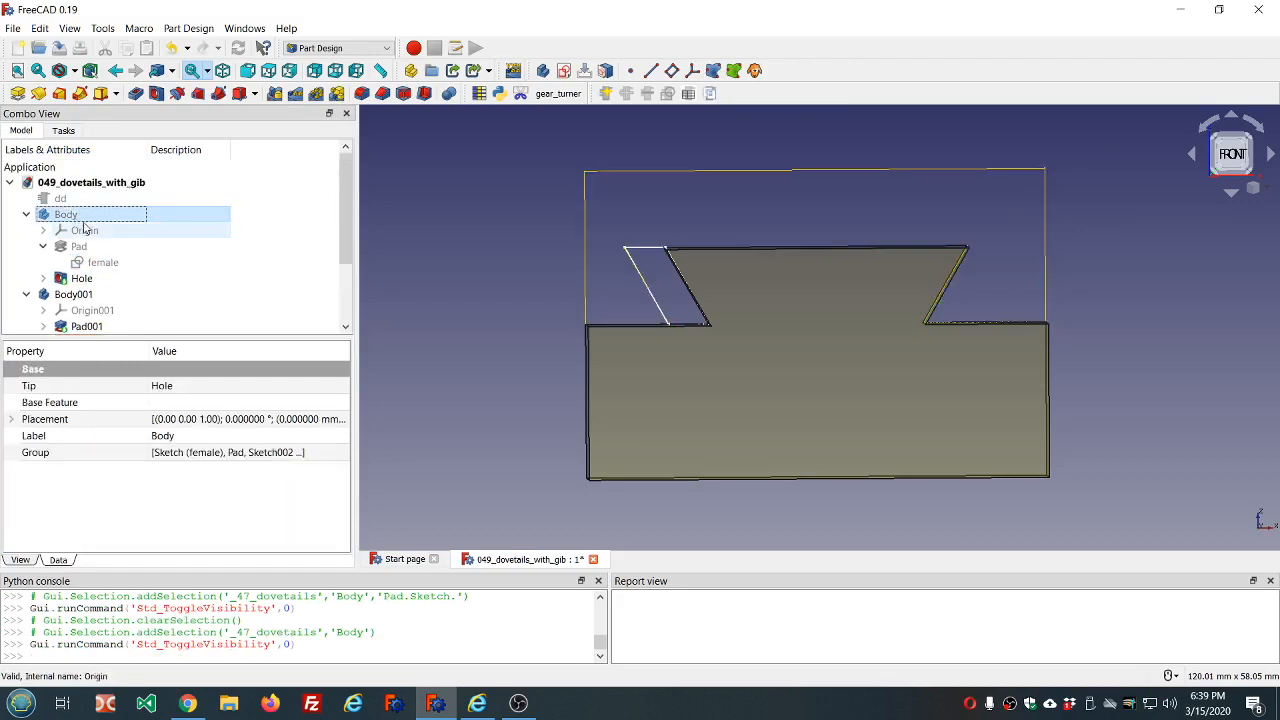
{"action": "scroll", "coordinate": [84, 229], "scroll_direction": "down", "scroll_amount": 1}
{"action": "left_click", "coordinate": [72, 249]}
{"action": "key", "text": "space"}
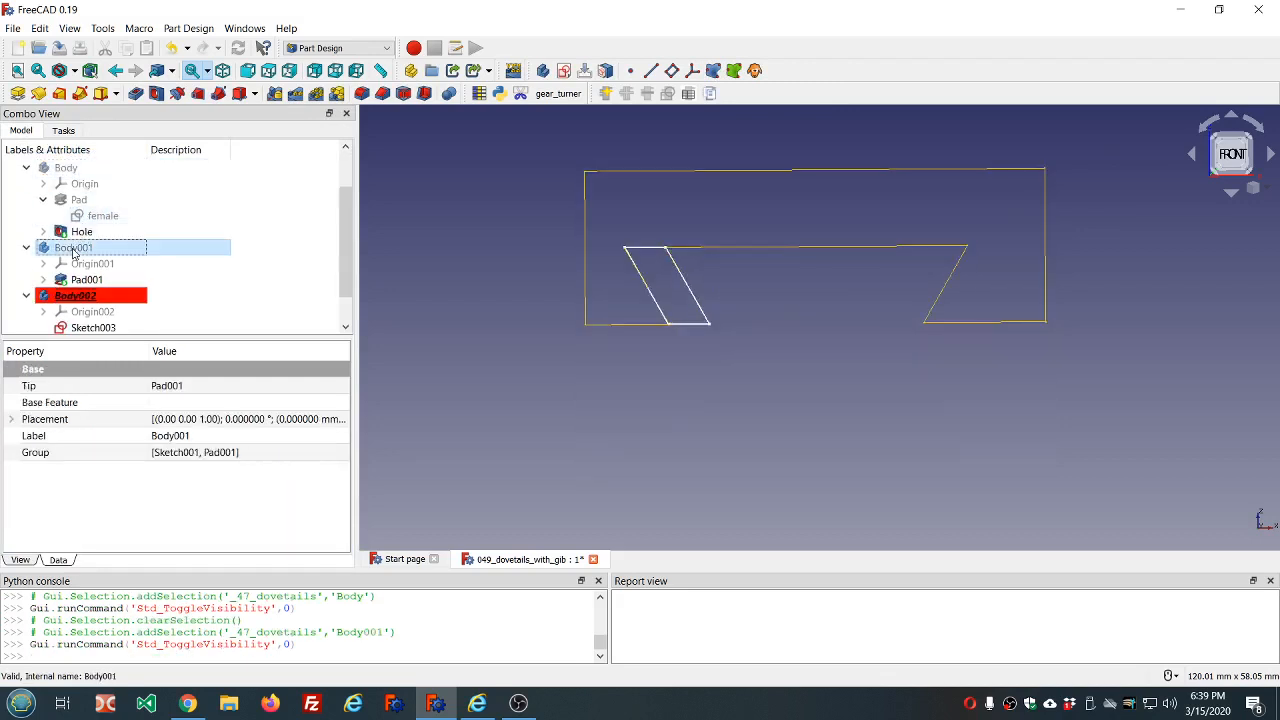
Step: Reopen the gib sketch, delete both point-on-object constraints at its lower corners, and pull the profile's upper and lower edges off the reference outline
{"action": "scroll", "coordinate": [134, 320], "scroll_direction": "down", "scroll_amount": 1}
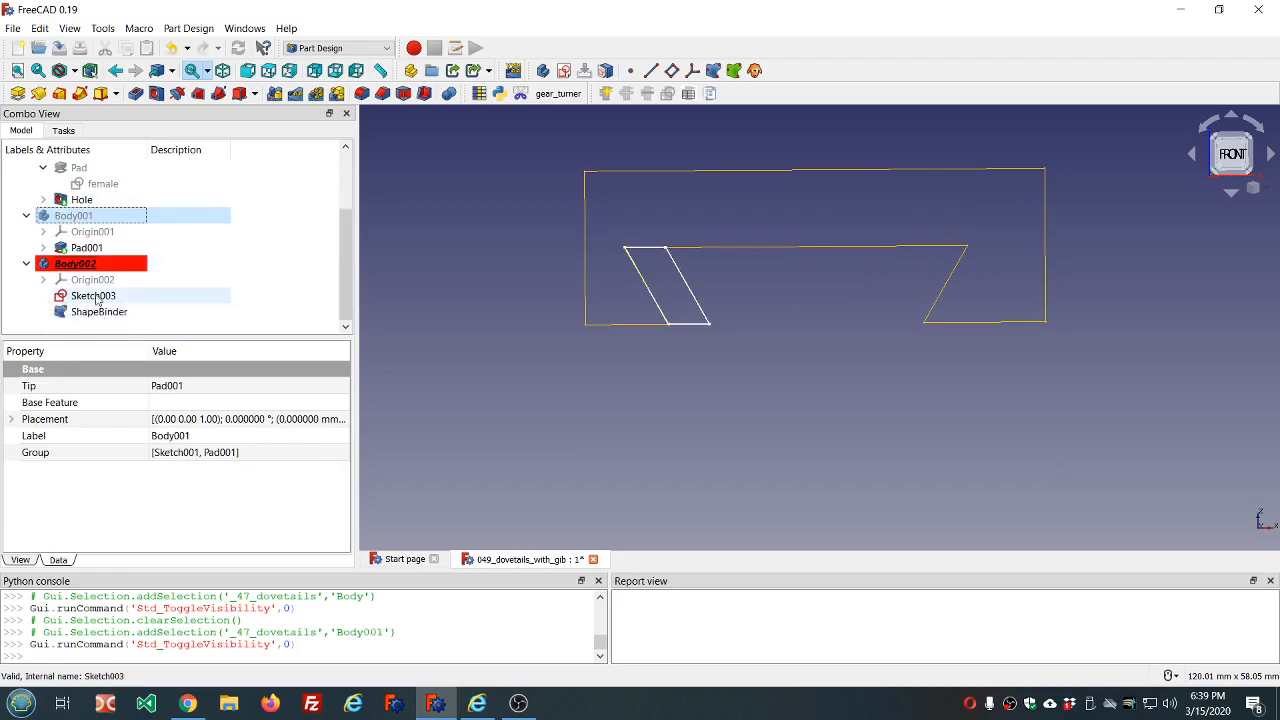
{"action": "double_click", "coordinate": [96, 295]}
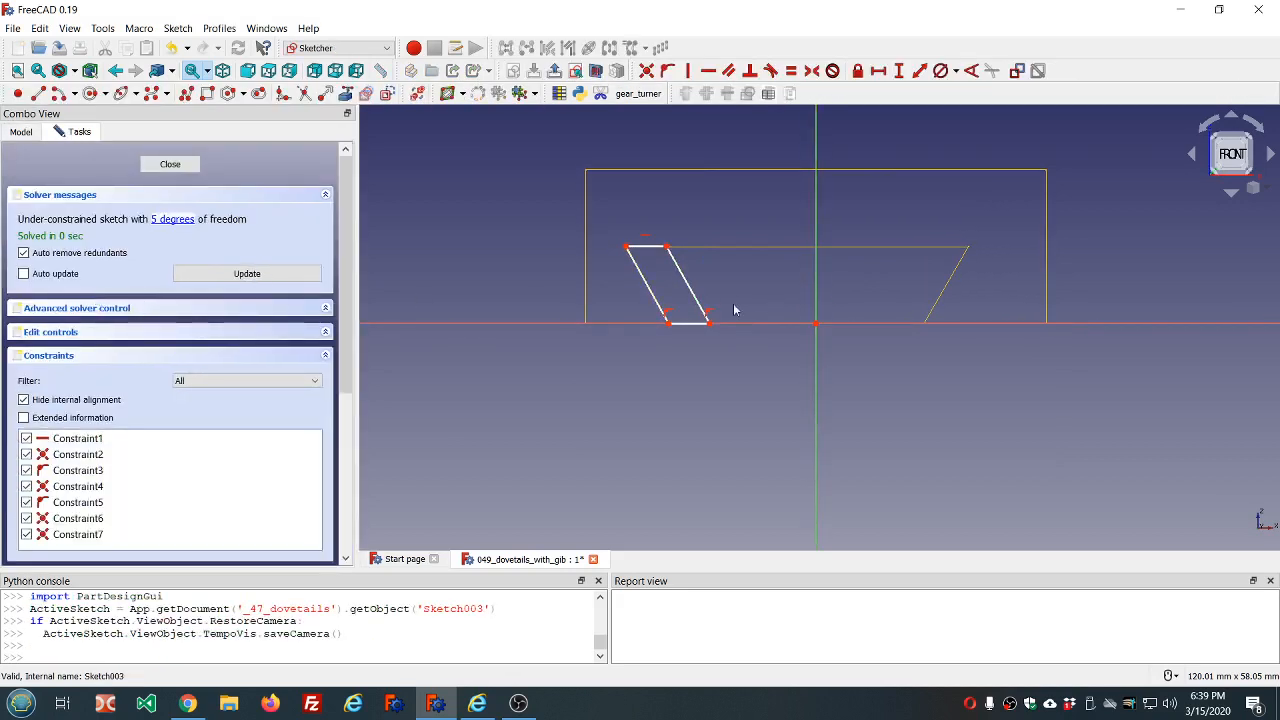
{"action": "scroll", "coordinate": [676, 264], "scroll_direction": "up", "scroll_amount": 2}
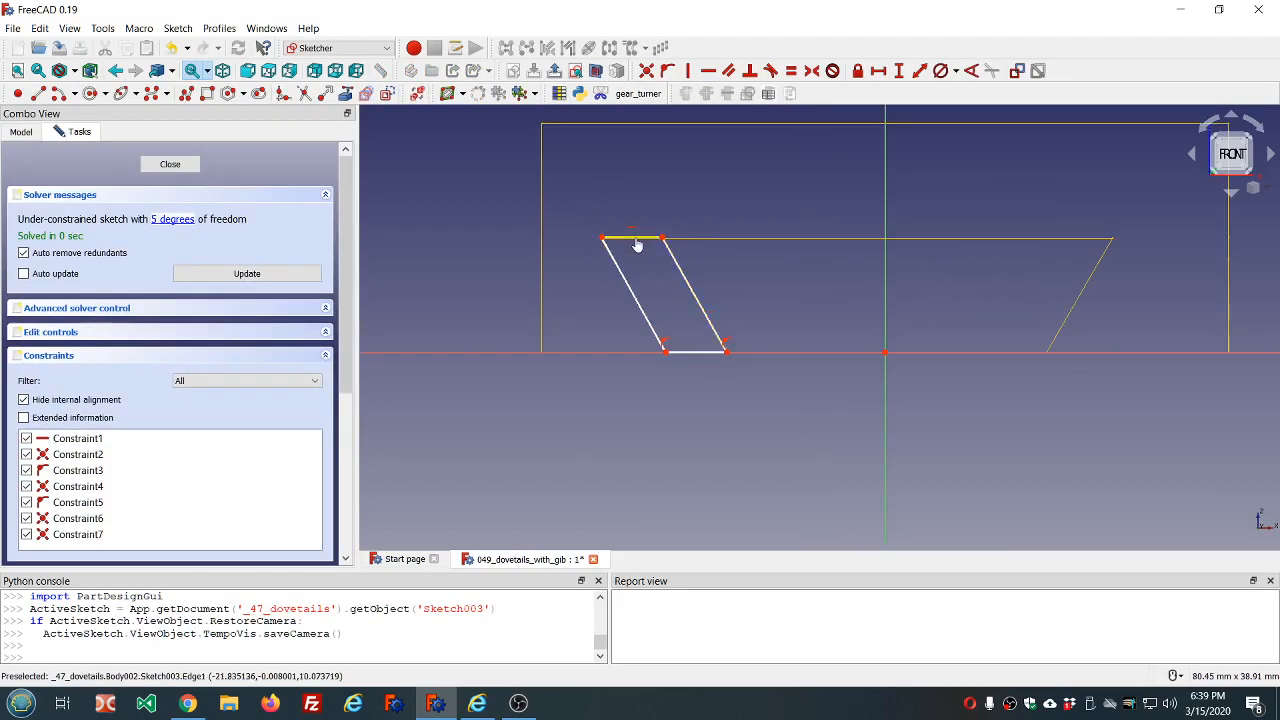
{"action": "mouse_move", "coordinate": [637, 245]}
{"action": "left_mouse_down"}
{"action": "mouse_move", "coordinate": [657, 247]}
{"action": "mouse_move", "coordinate": [645, 252]}
{"action": "mouse_move", "coordinate": [660, 268]}
{"action": "mouse_move", "coordinate": [689, 269]}
{"action": "mouse_move", "coordinate": [682, 258]}
{"action": "left_mouse_up"}
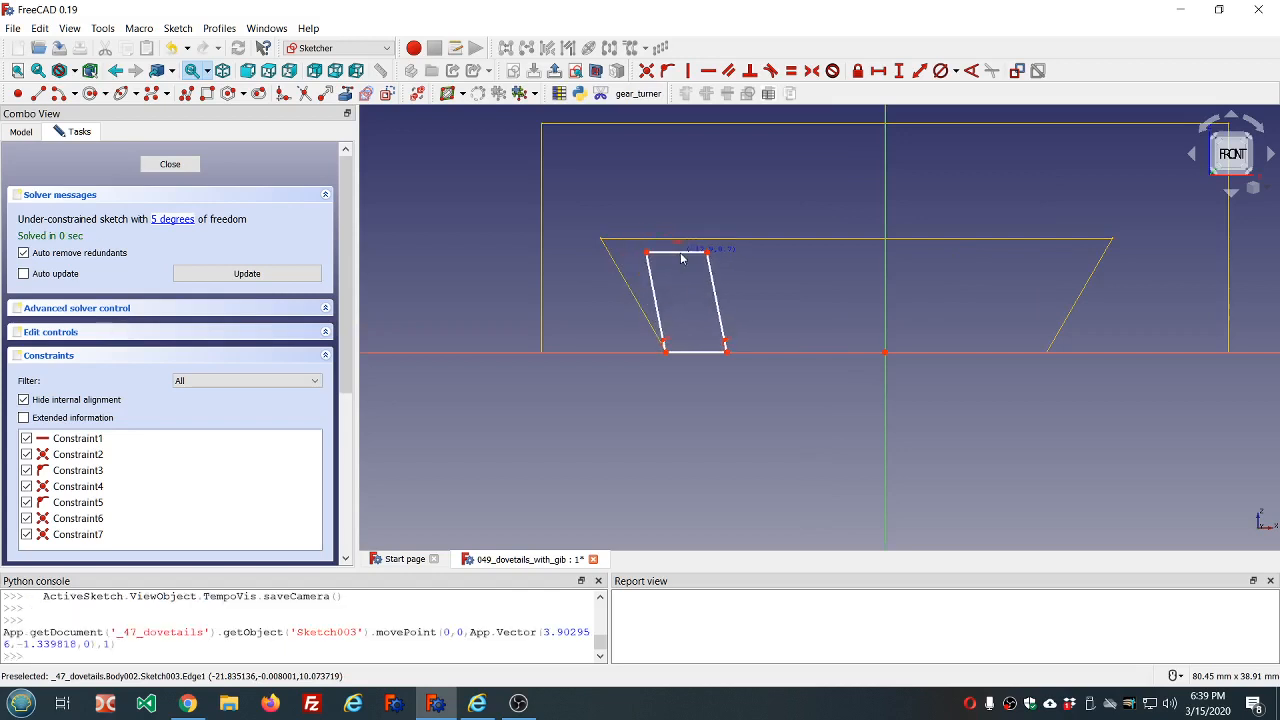
{"action": "left_click", "coordinate": [664, 343]}
{"action": "key", "text": "Delete"}
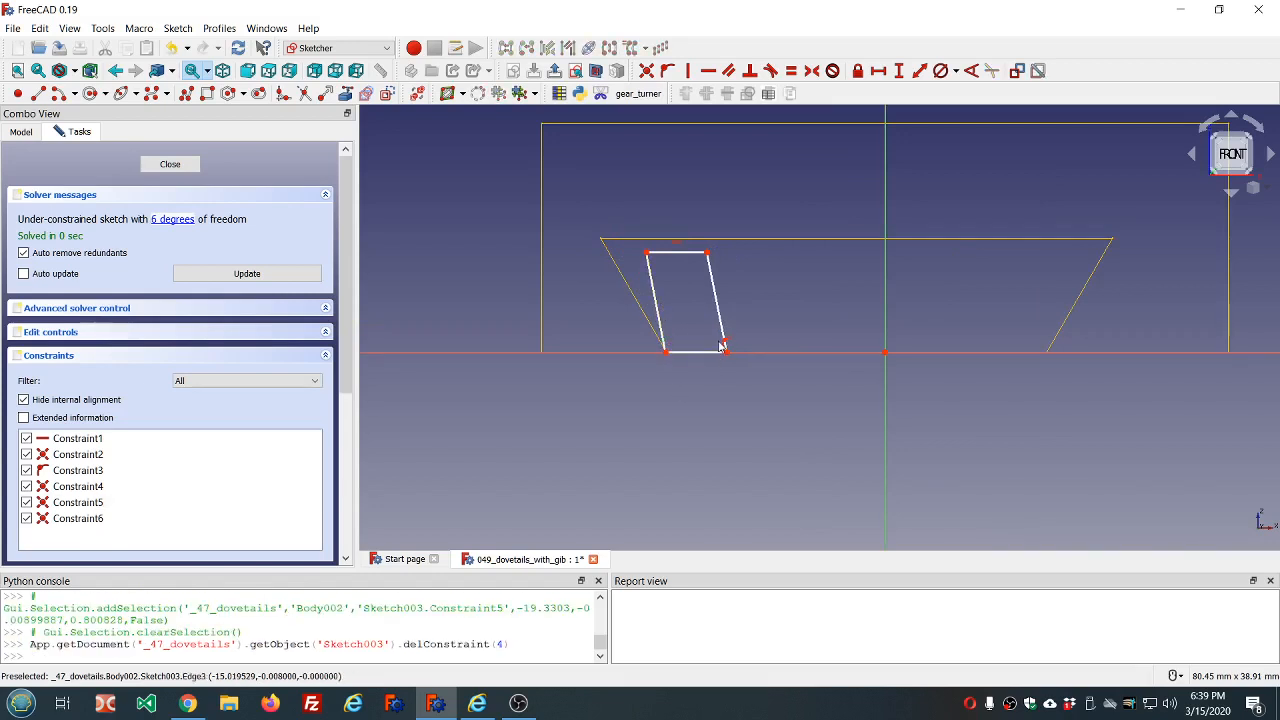
{"action": "left_click", "coordinate": [717, 351]}
{"action": "key", "text": "Delete"}
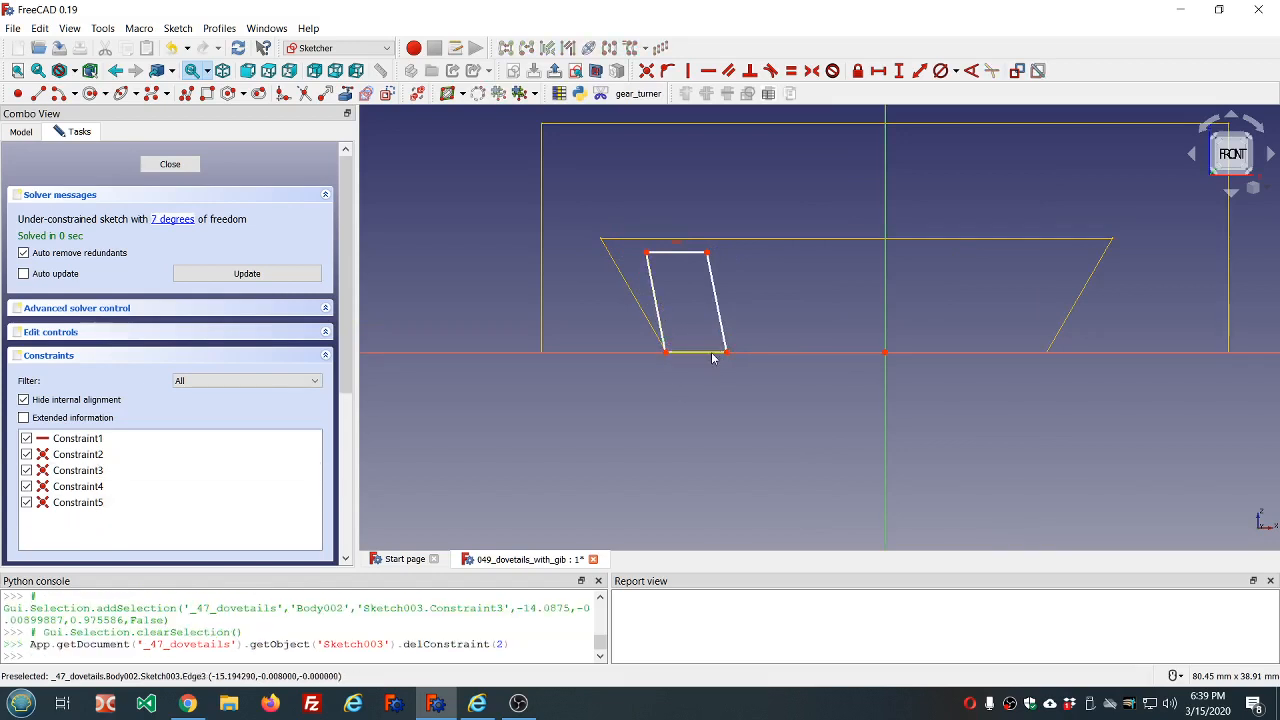
{"action": "left_click_drag", "start_coordinate": [717, 351], "coordinate": [756, 337]}
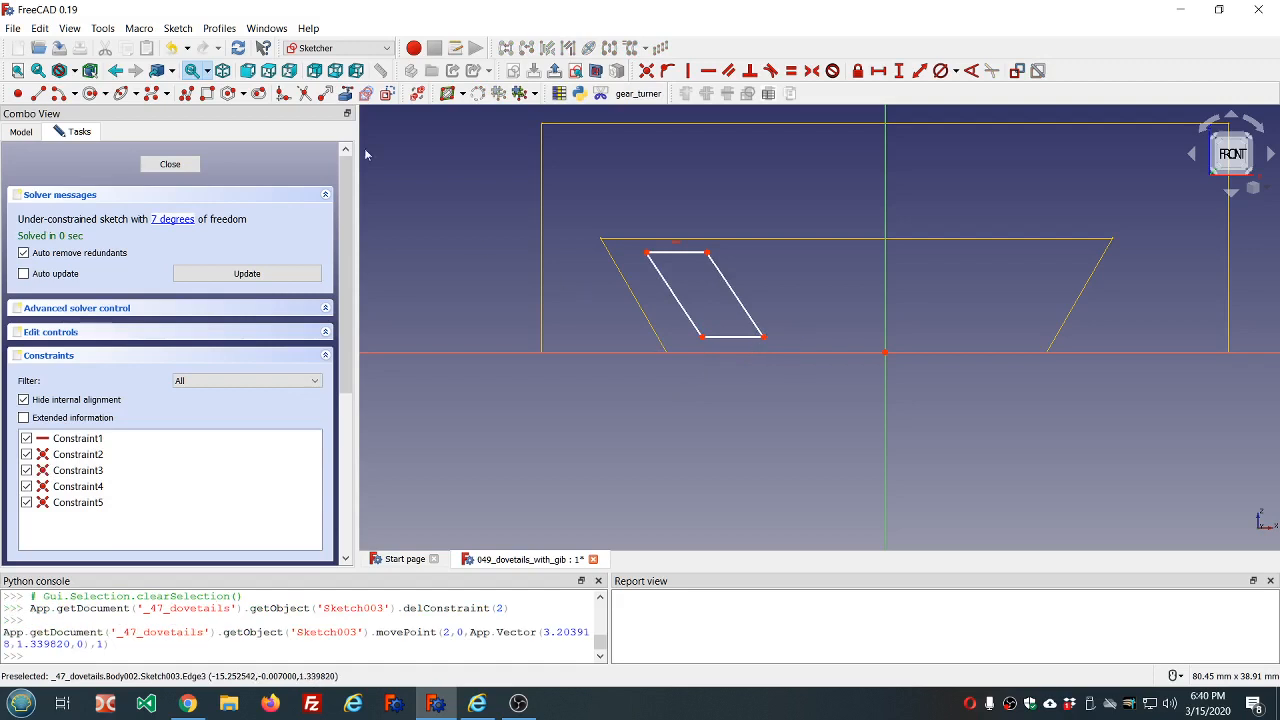
Step: Link the upper and lower endpoints of the shape binder's left slanted dovetail edge as external geometry
{"action": "left_click", "coordinate": [346, 93]}
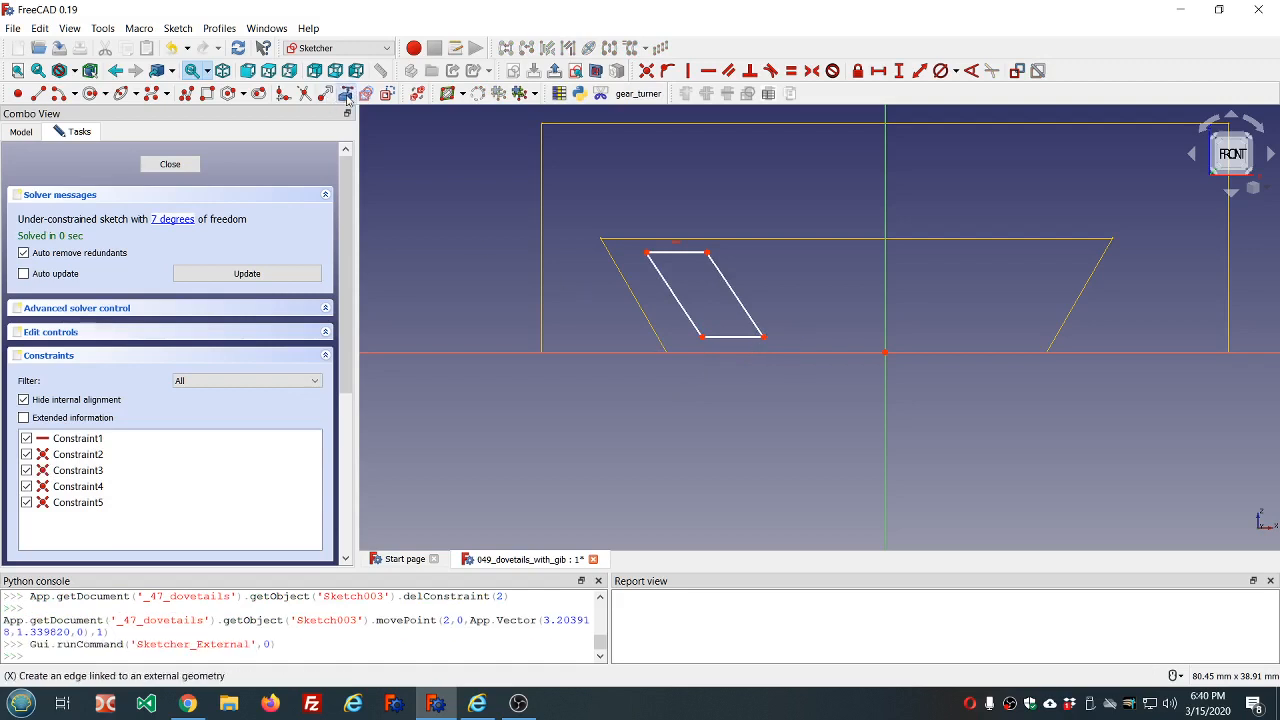
{"action": "left_click", "coordinate": [598, 237]}
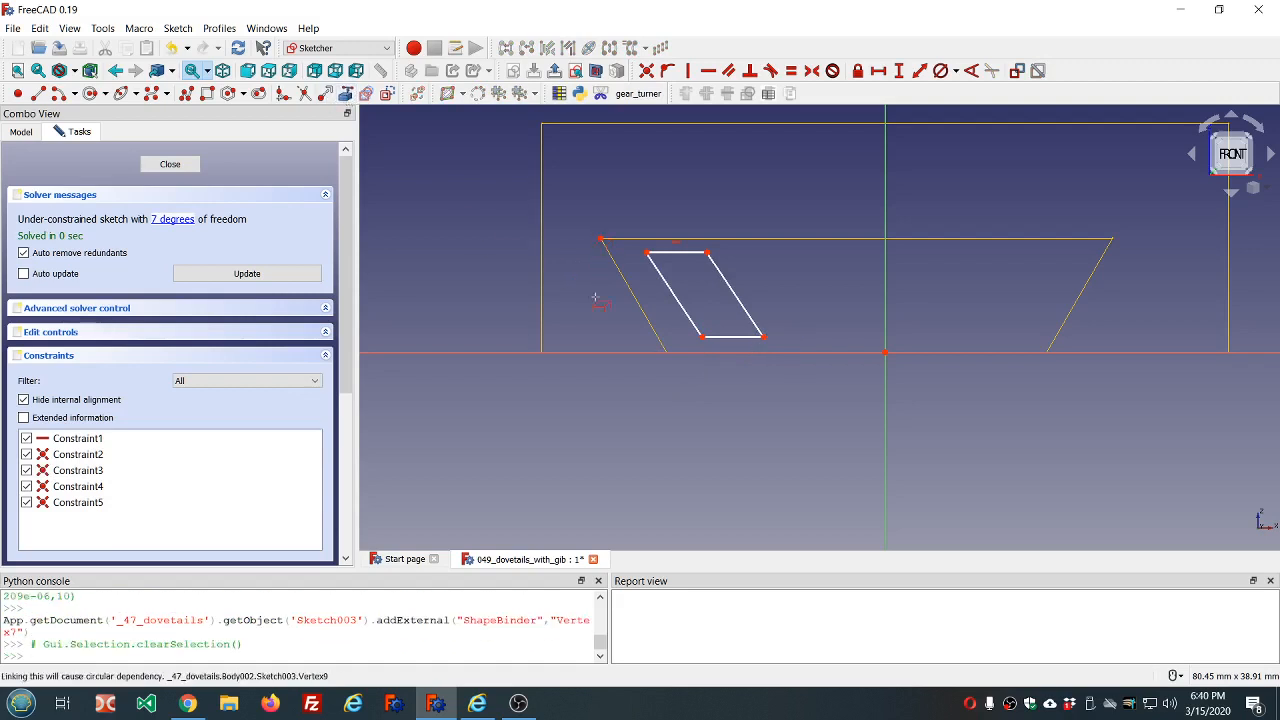
{"action": "left_click", "coordinate": [666, 352]}
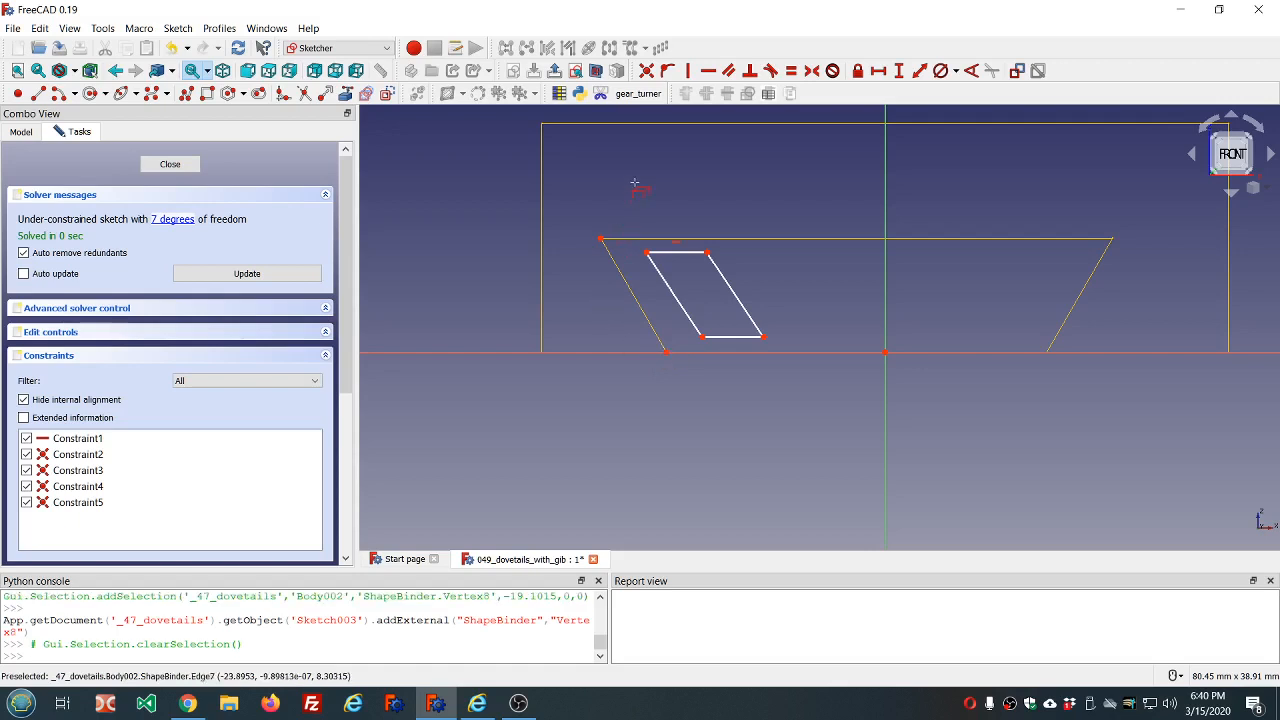
Step: Make the gib profile's upper-left and lower-left corners coincident with the two matching external reference points
{"action": "left_click", "coordinate": [649, 254]}
{"action": "left_click", "coordinate": [600, 241]}
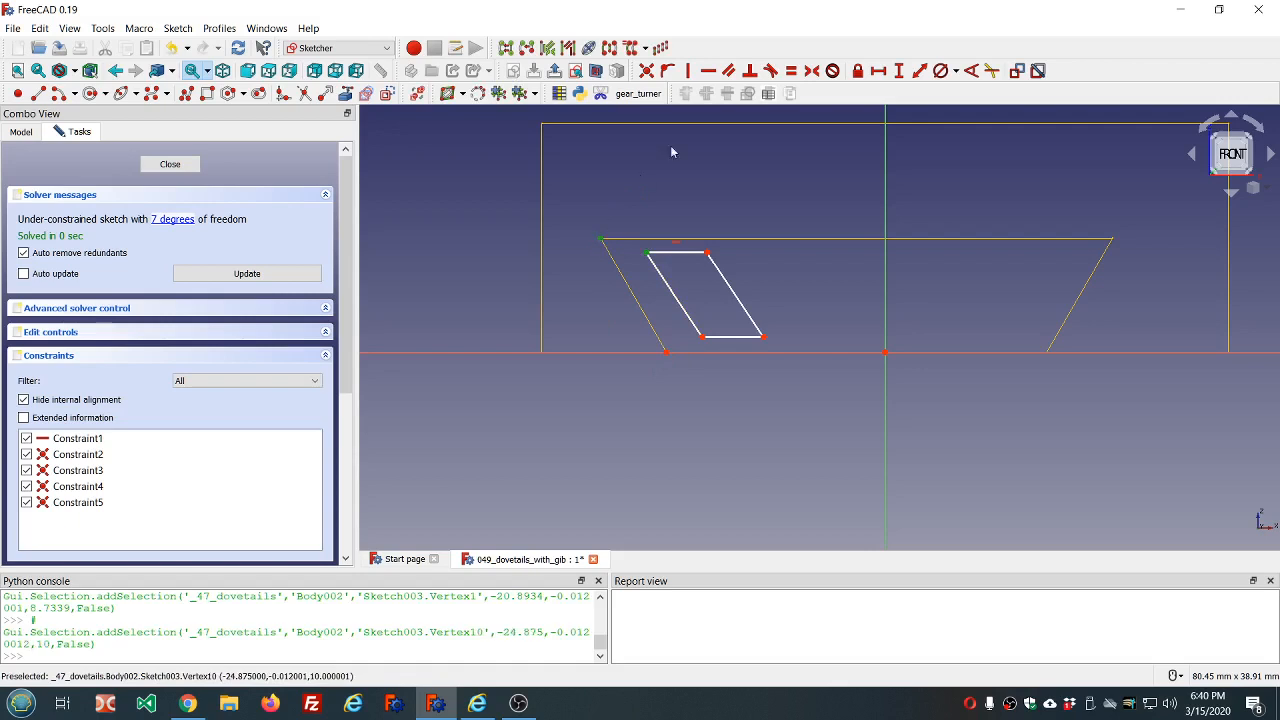
{"action": "left_click", "coordinate": [646, 70]}
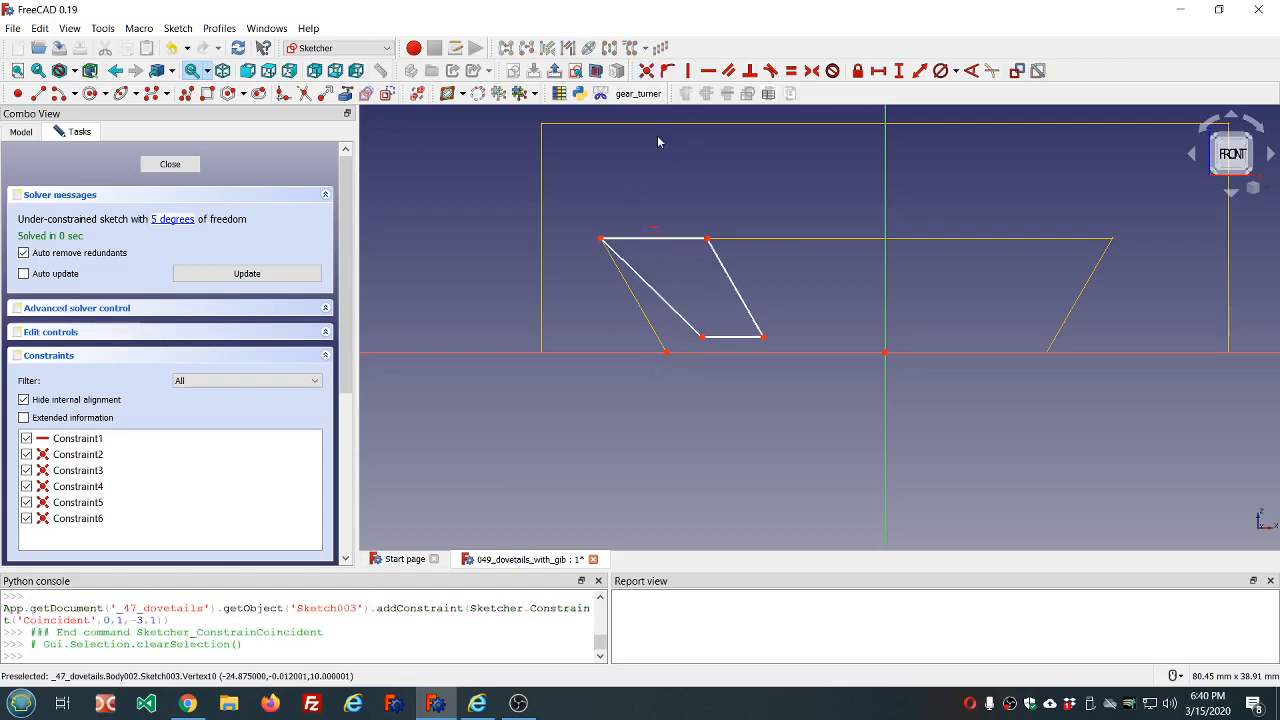
{"action": "left_click", "coordinate": [703, 337]}
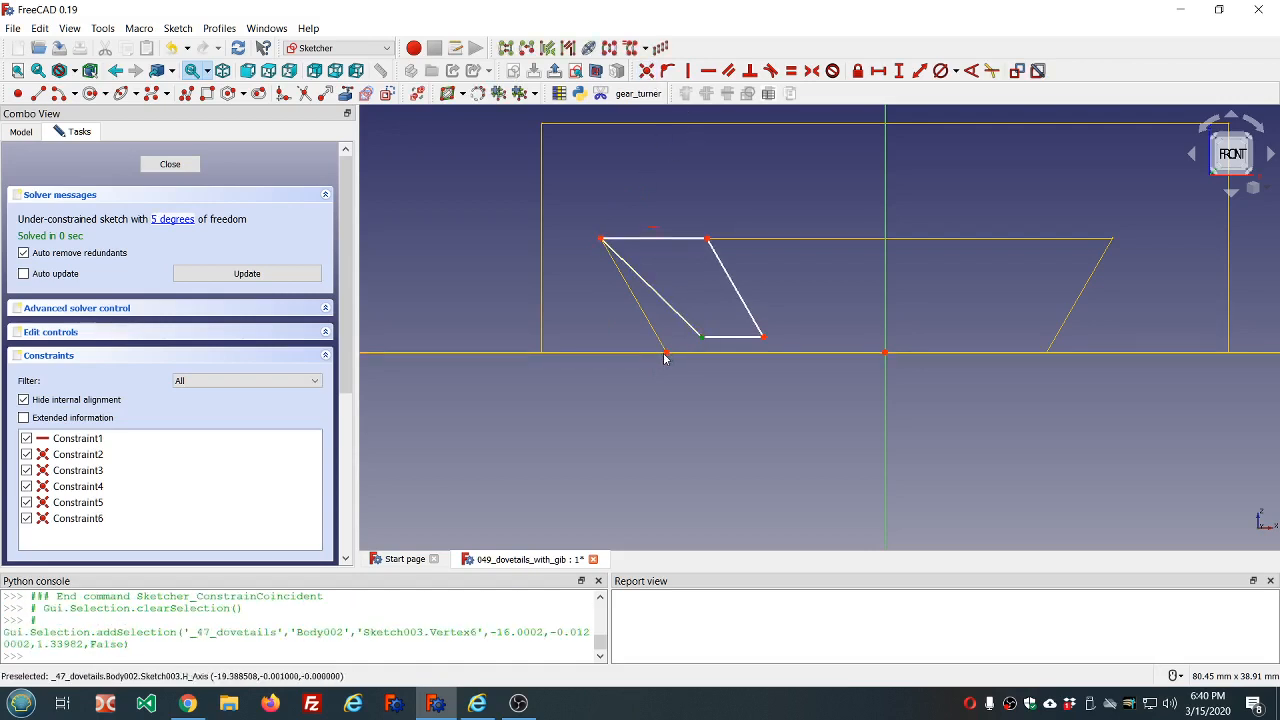
{"action": "left_click", "coordinate": [665, 354]}
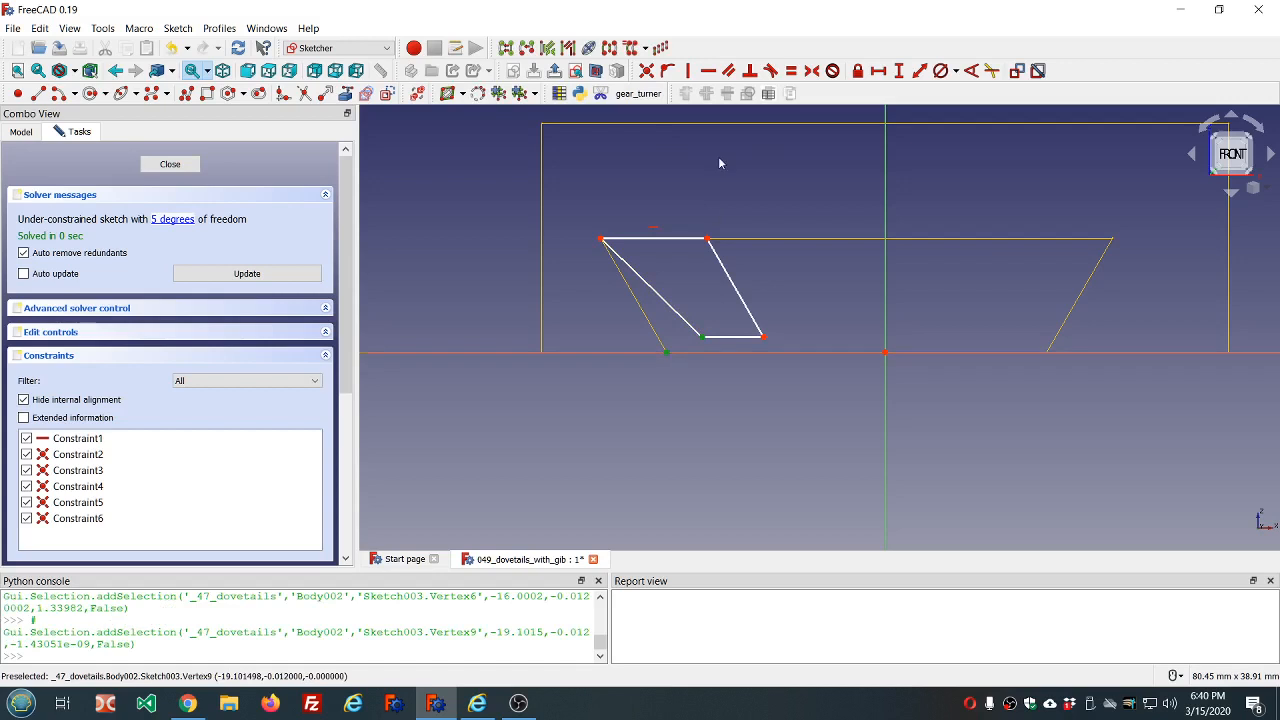
{"action": "left_click", "coordinate": [646, 70]}
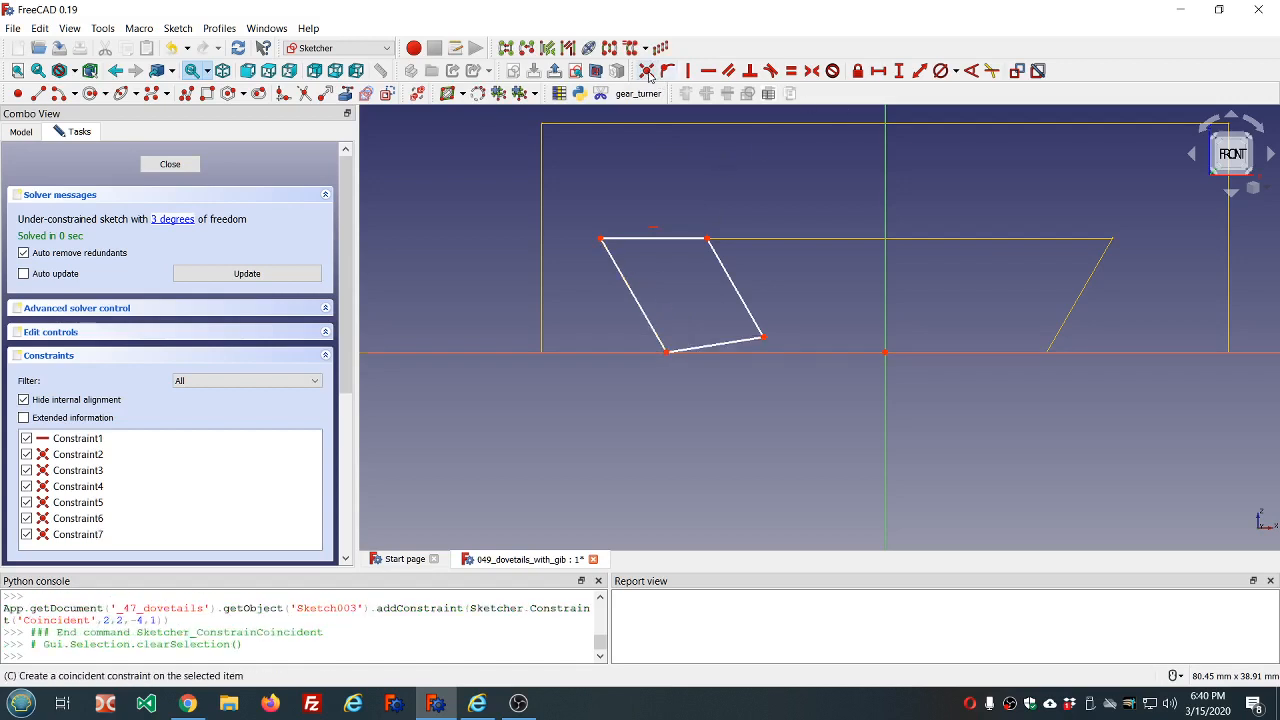
Step: Constrain the gib profile's lower edge horizontal and its two slanted sides parallel to each other
{"action": "left_click", "coordinate": [748, 339]}
{"action": "left_click", "coordinate": [705, 71]}
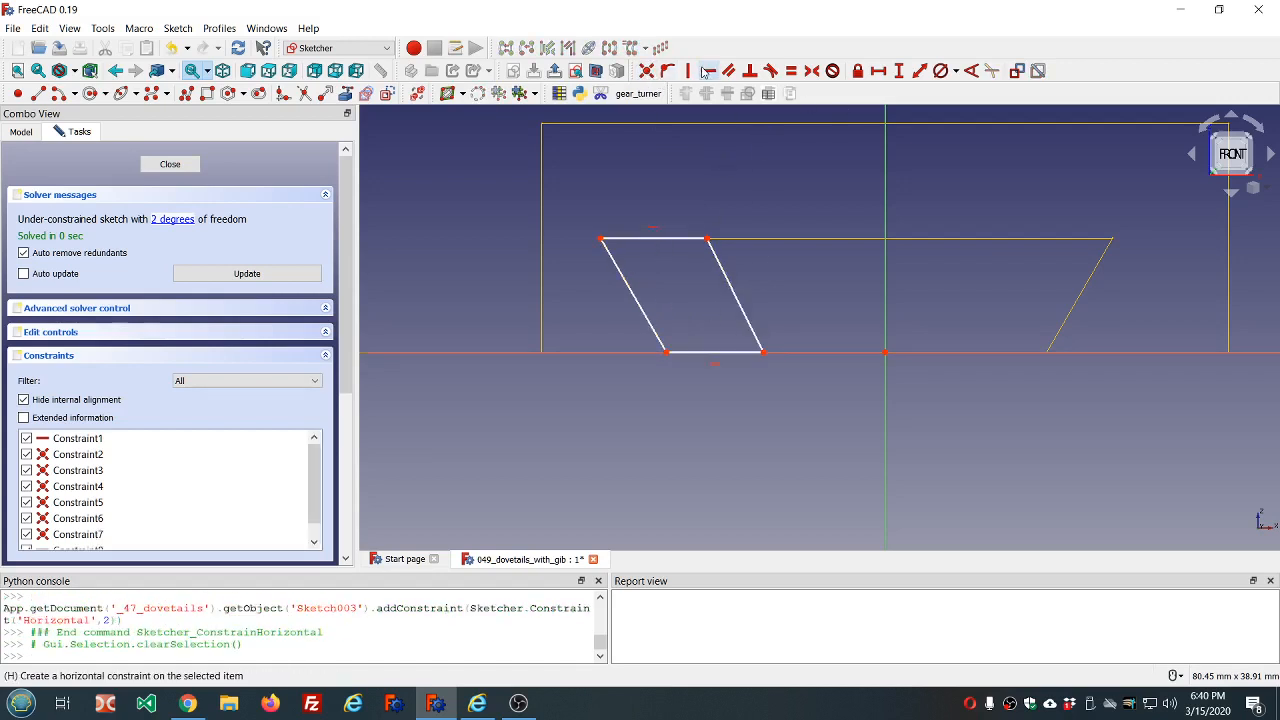
{"action": "left_click", "coordinate": [636, 295]}
{"action": "left_click", "coordinate": [732, 287]}
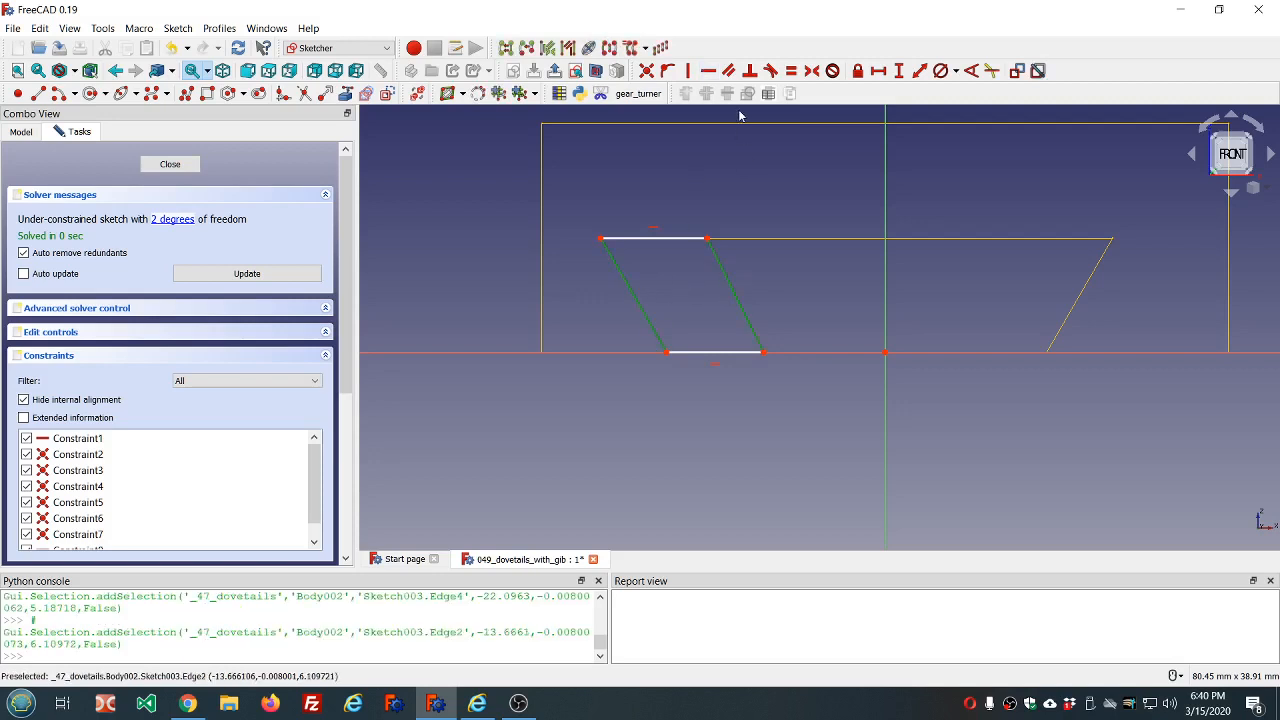
{"action": "left_click", "coordinate": [729, 71]}
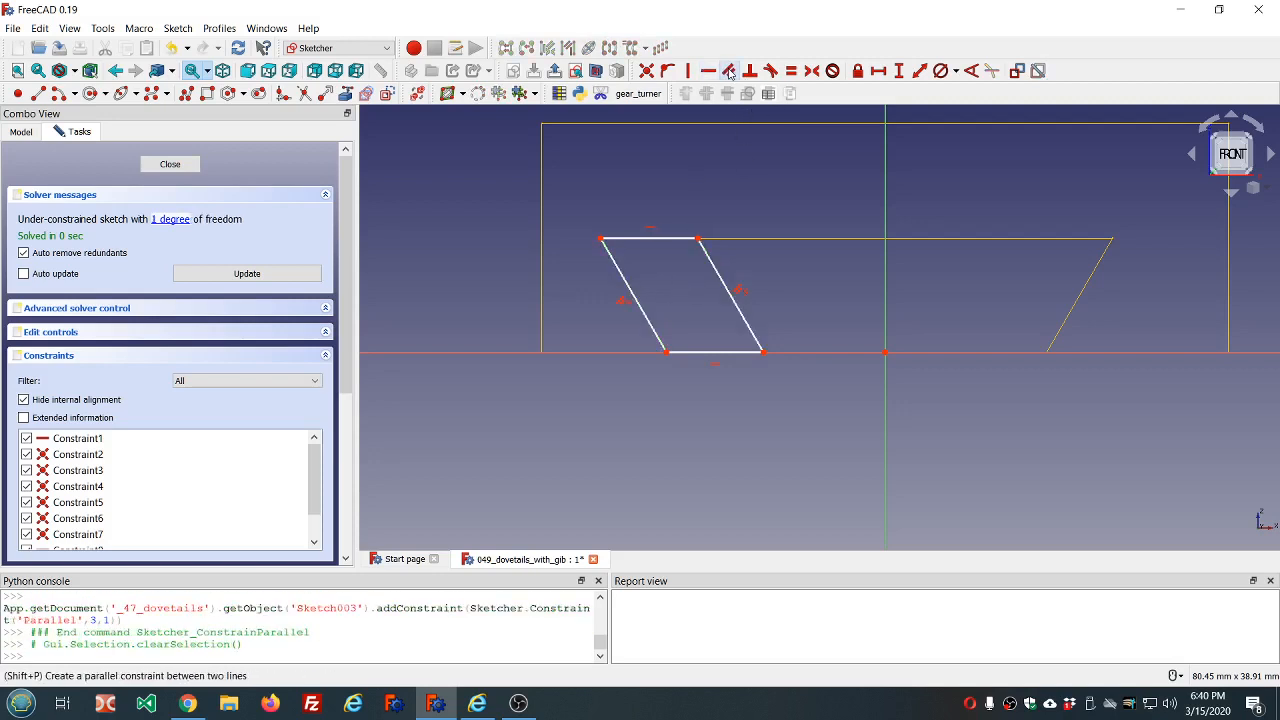
Step: Constrain the horizontal length of the gib profile's upper edge with the formula dd.ddGib_depth and close the sketch
{"action": "left_click", "coordinate": [649, 240]}
{"action": "left_click", "coordinate": [878, 71]}
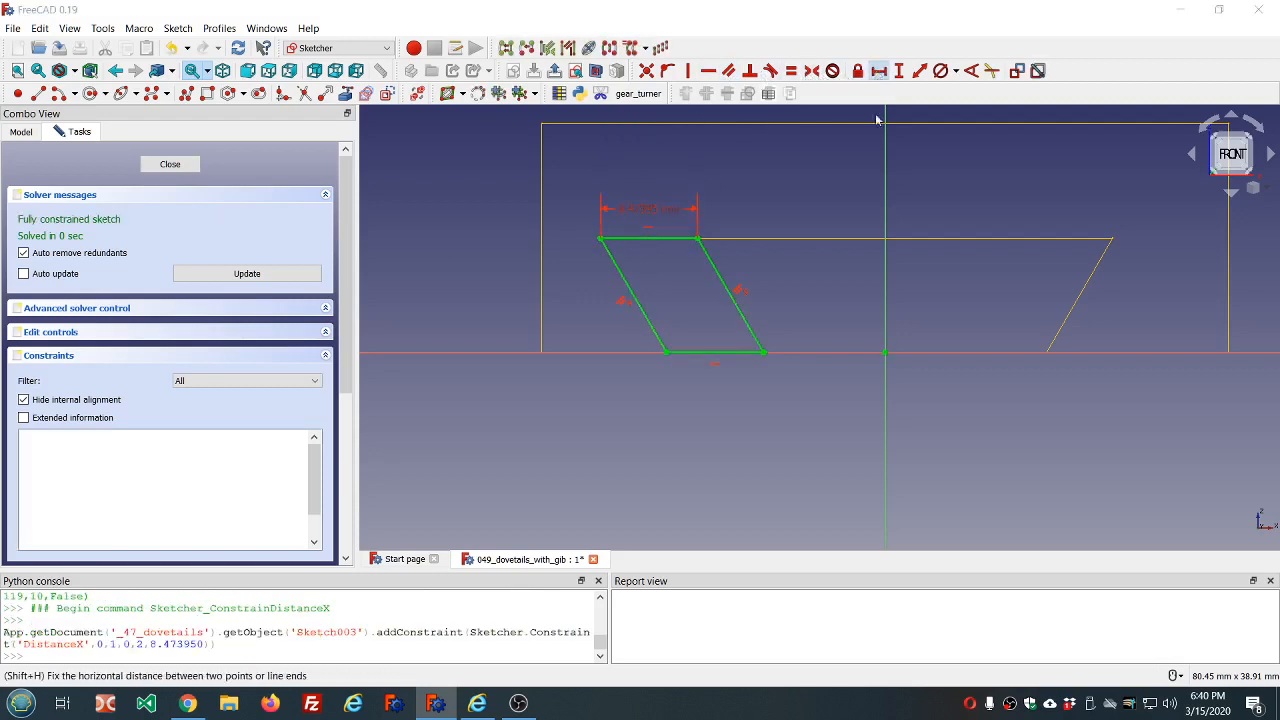
{"action": "type", "text": "6"}
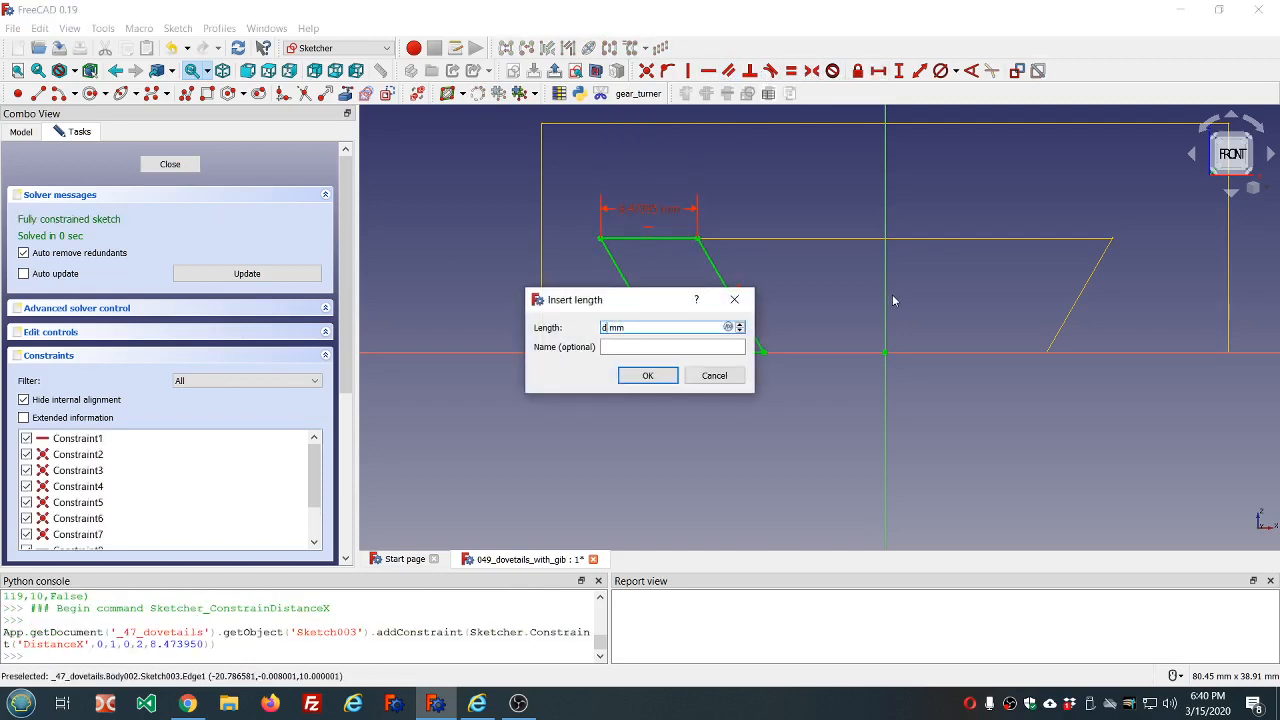
{"action": "key", "text": "equal"}
{"action": "type", "text": "dd.dd"}
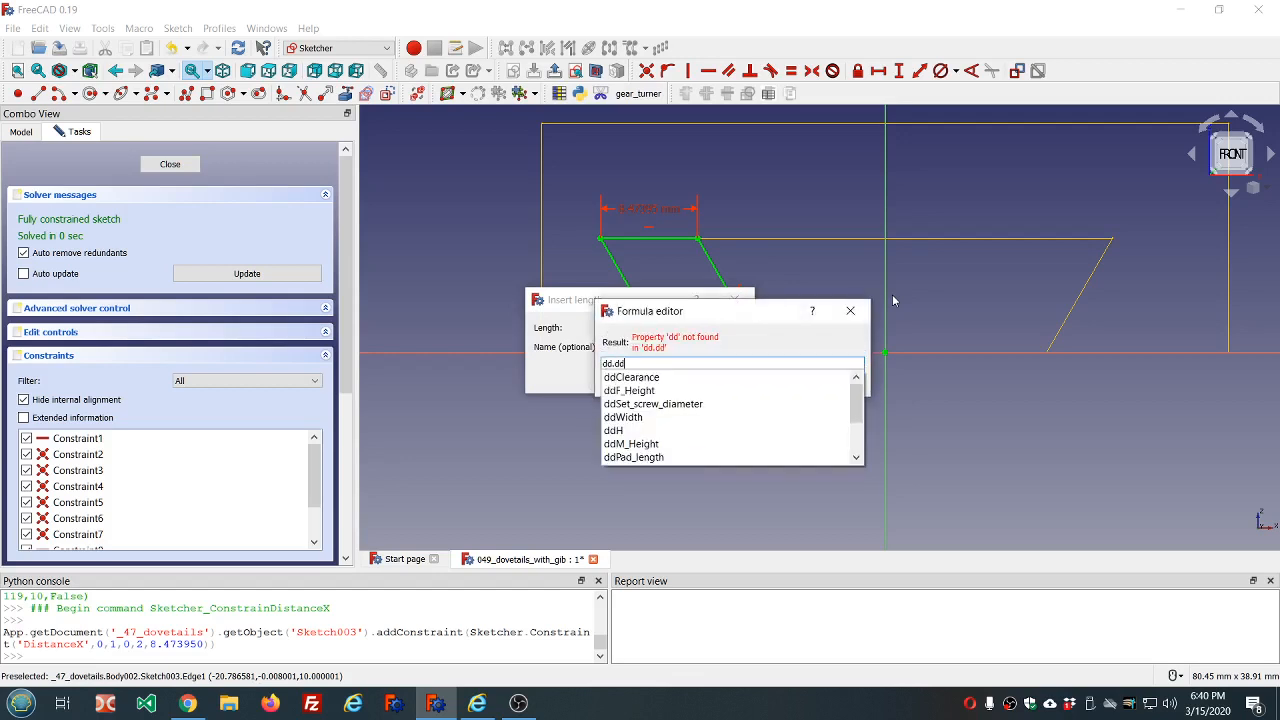
{"action": "scroll", "coordinate": [690, 417], "scroll_direction": "down", "scroll_amount": 2}
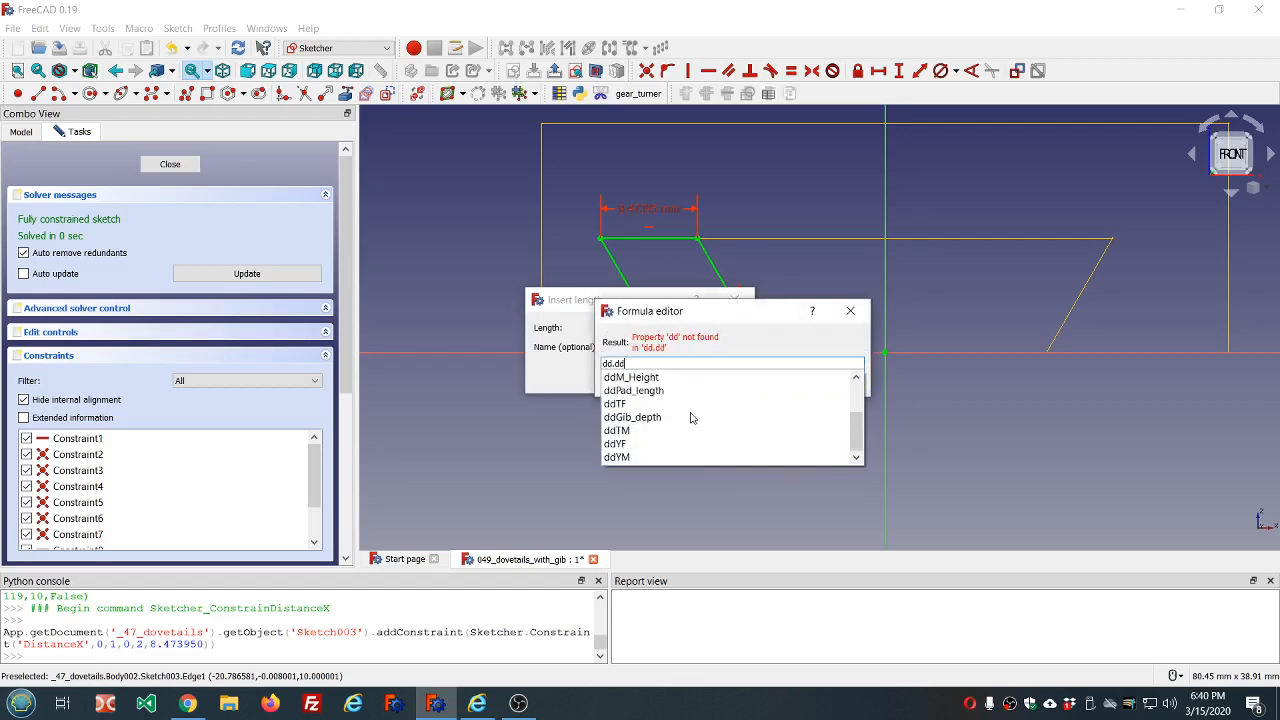
{"action": "left_click", "coordinate": [658, 418]}
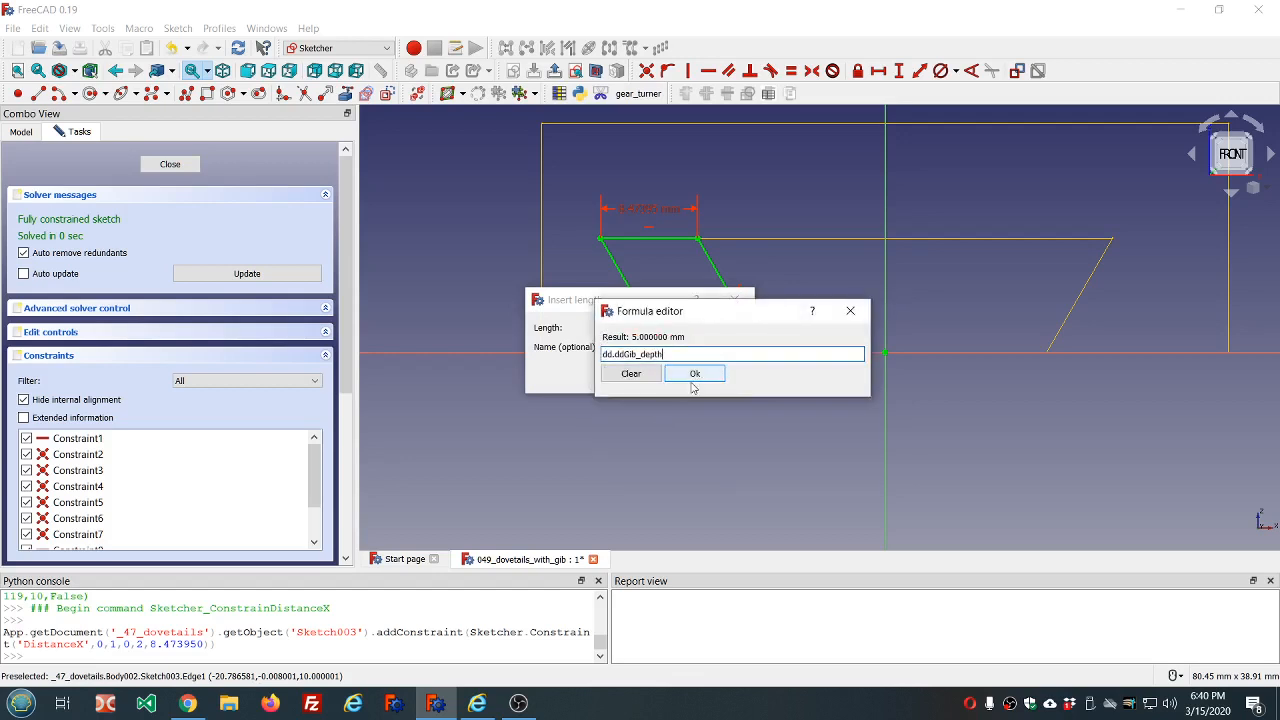
{"action": "left_click", "coordinate": [695, 376]}
{"action": "left_click", "coordinate": [651, 377]}
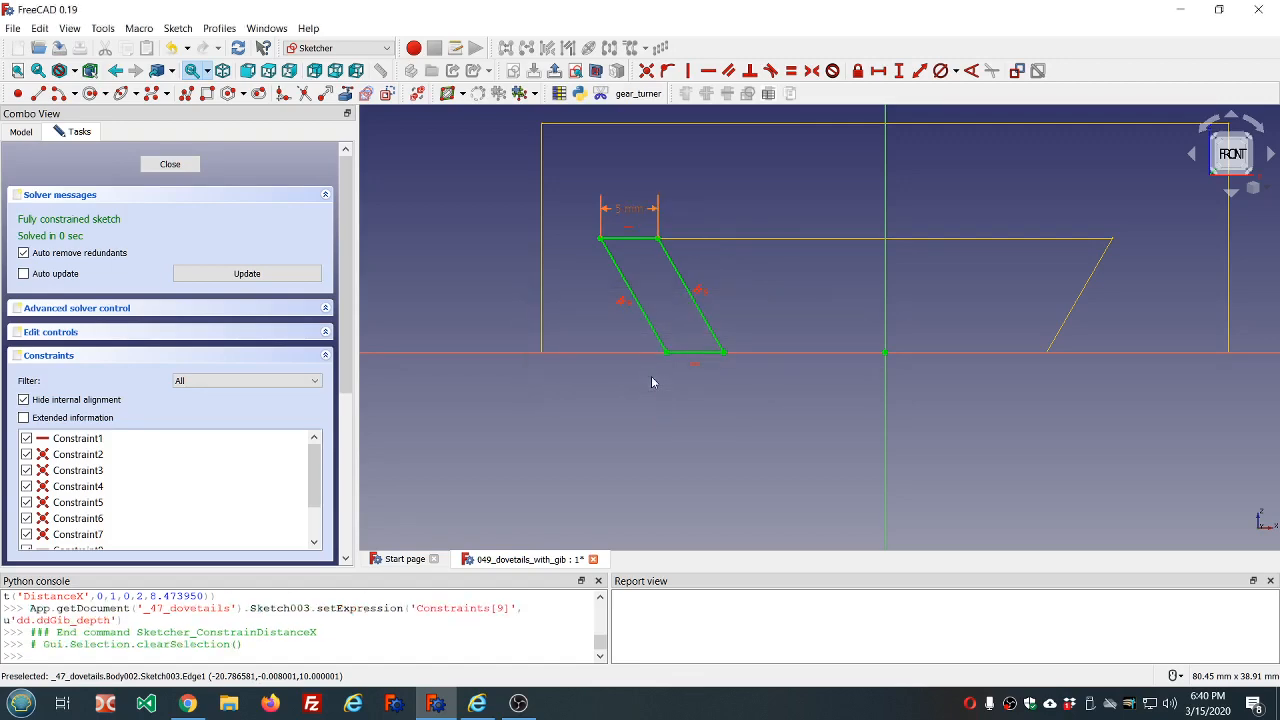
{"action": "left_click", "coordinate": [170, 164]}
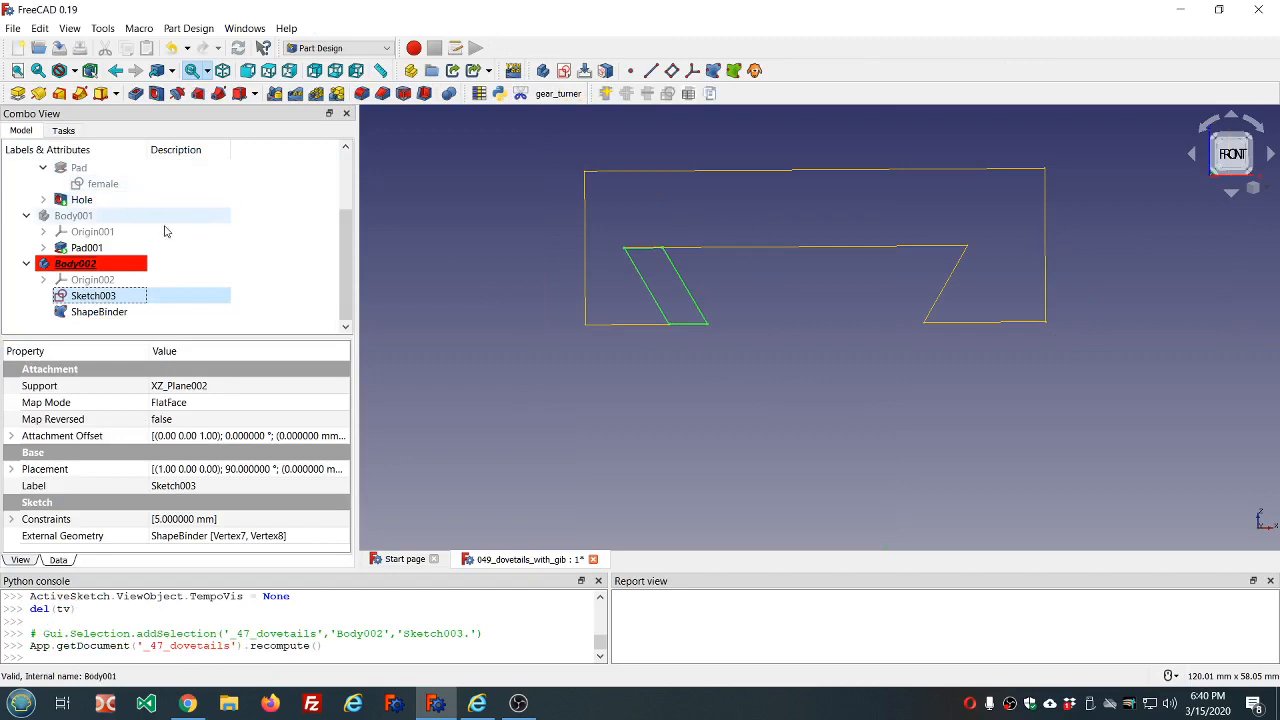
Step: Hide the shape binder and pad the gib sketch with its length driven by the formula dd.ddPad_length
{"action": "left_click", "coordinate": [113, 313]}
{"action": "key", "text": "space"}
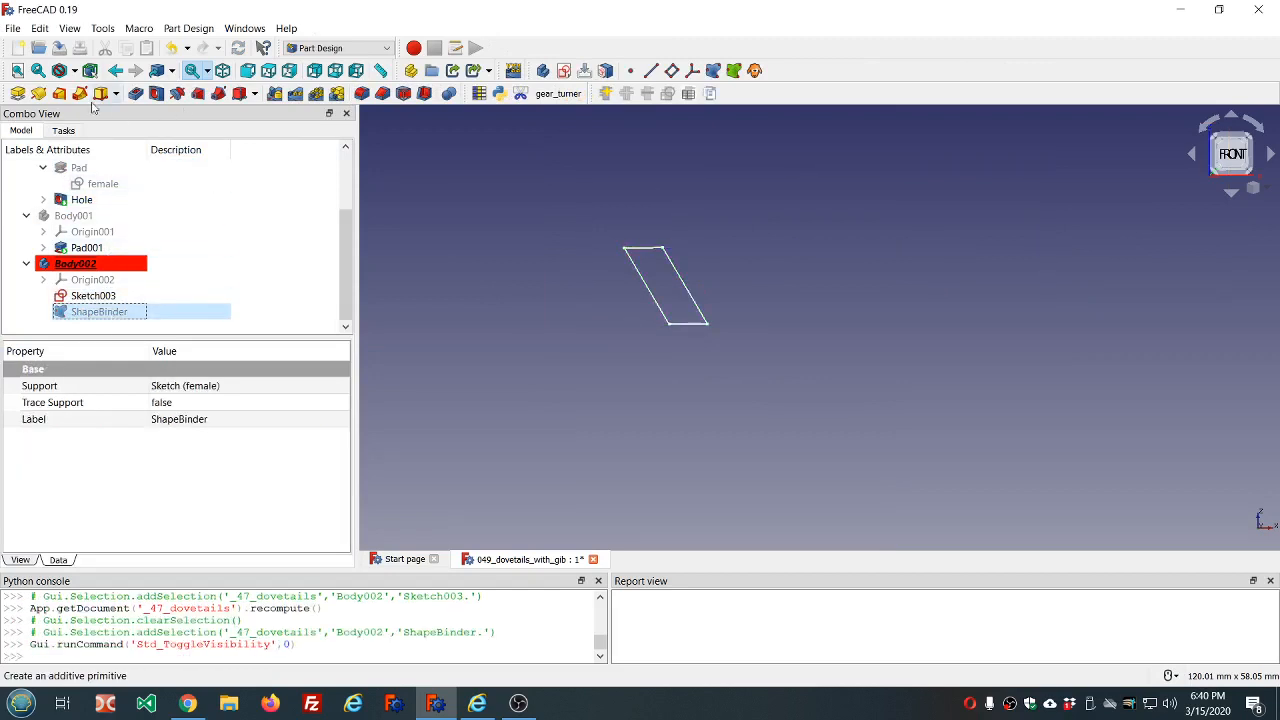
{"action": "left_click", "coordinate": [17, 95]}
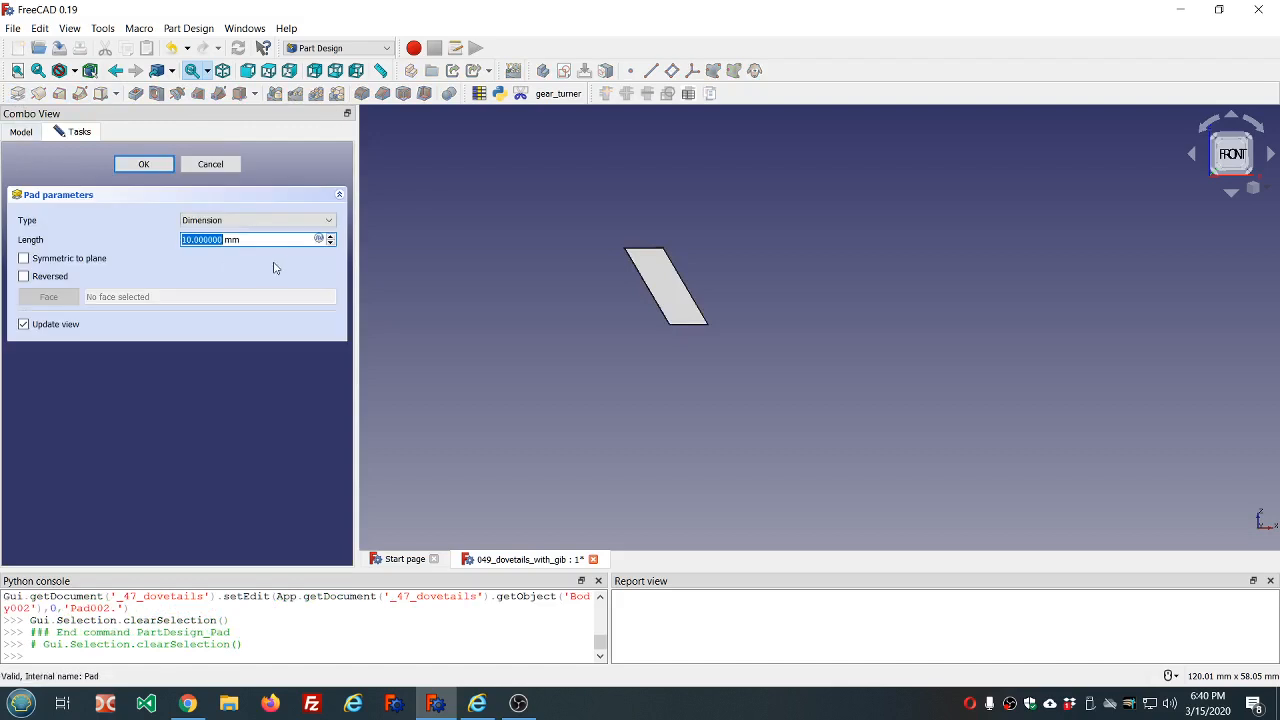
{"action": "key", "text": "equal"}
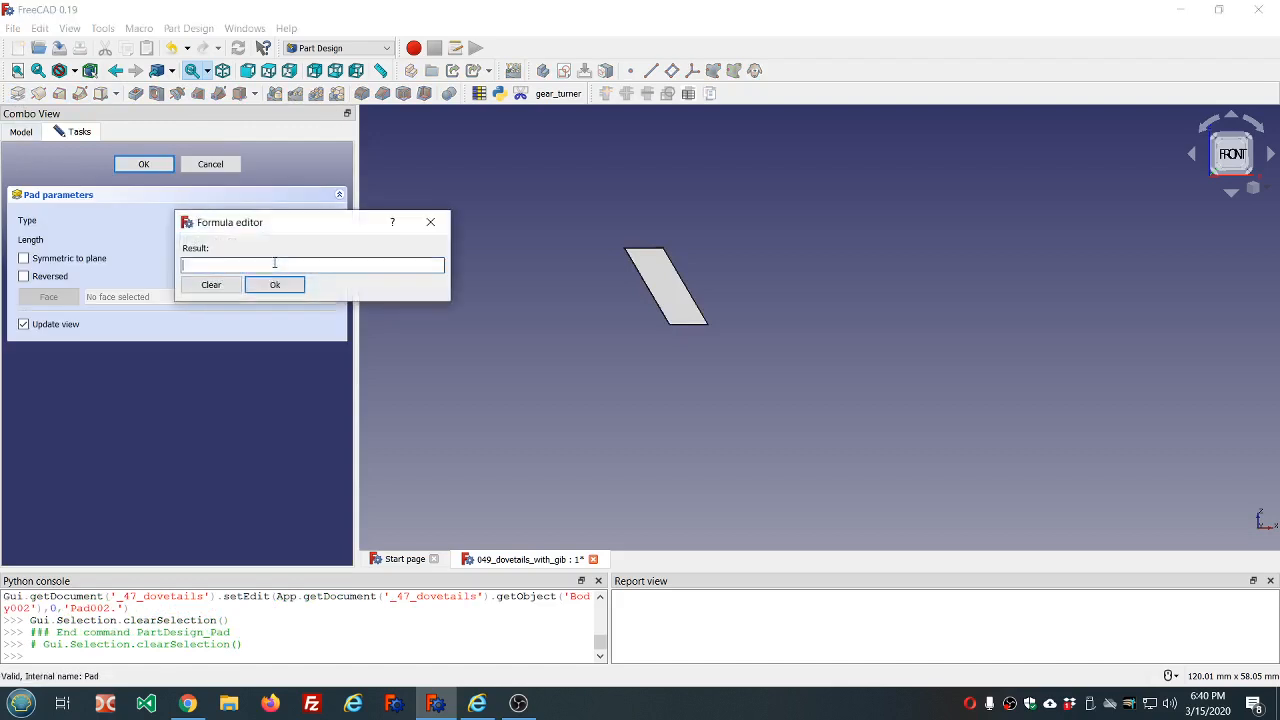
{"action": "type", "text": "dd.dd"}
{"action": "key", "text": "Down"}
{"action": "key", "text": "Down"}
{"action": "key", "text": "Down"}
{"action": "key", "text": "Down"}
{"action": "key", "text": "Down"}
{"action": "key", "text": "Down"}
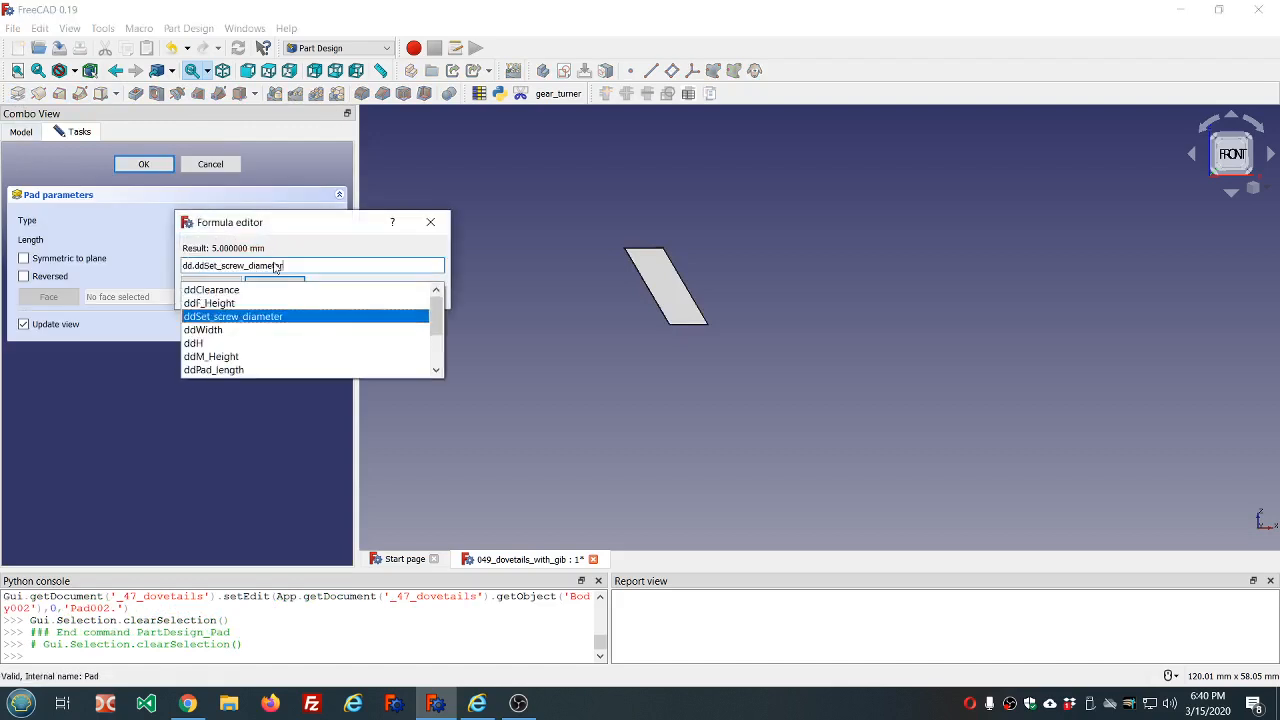
{"action": "key", "text": "Down"}
{"action": "key", "text": "Return"}
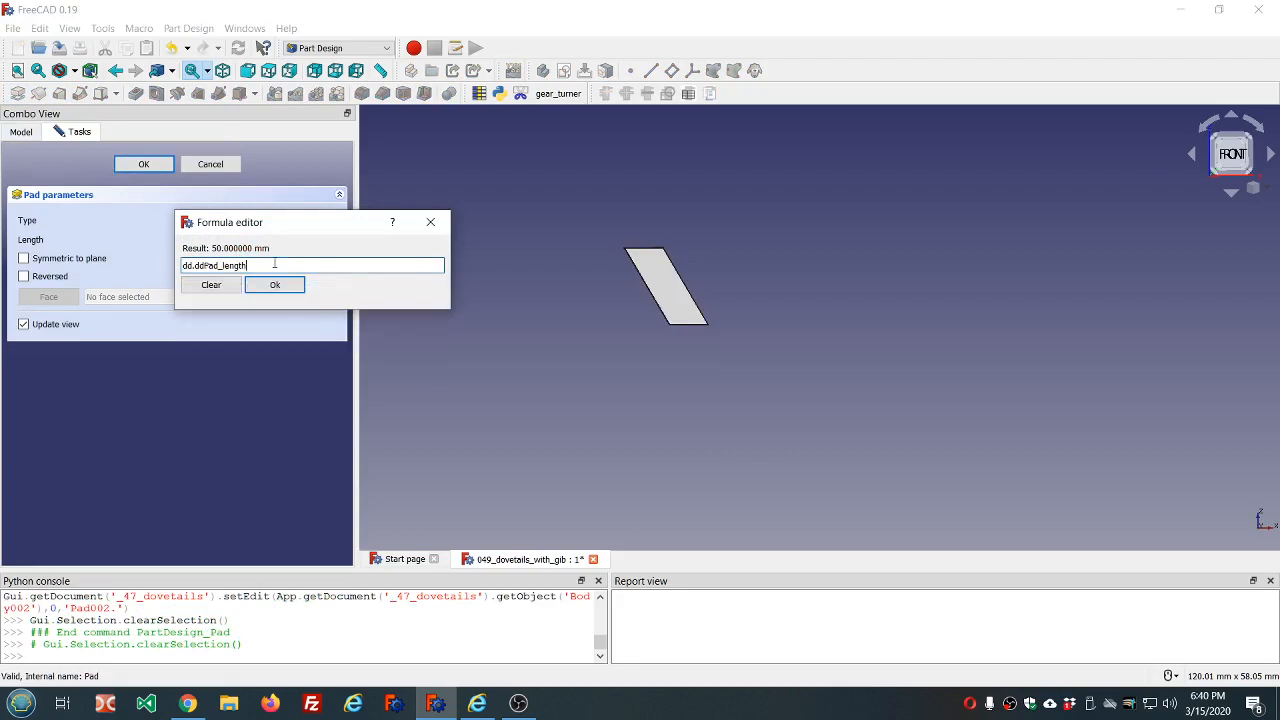
{"action": "key", "text": "Return"}
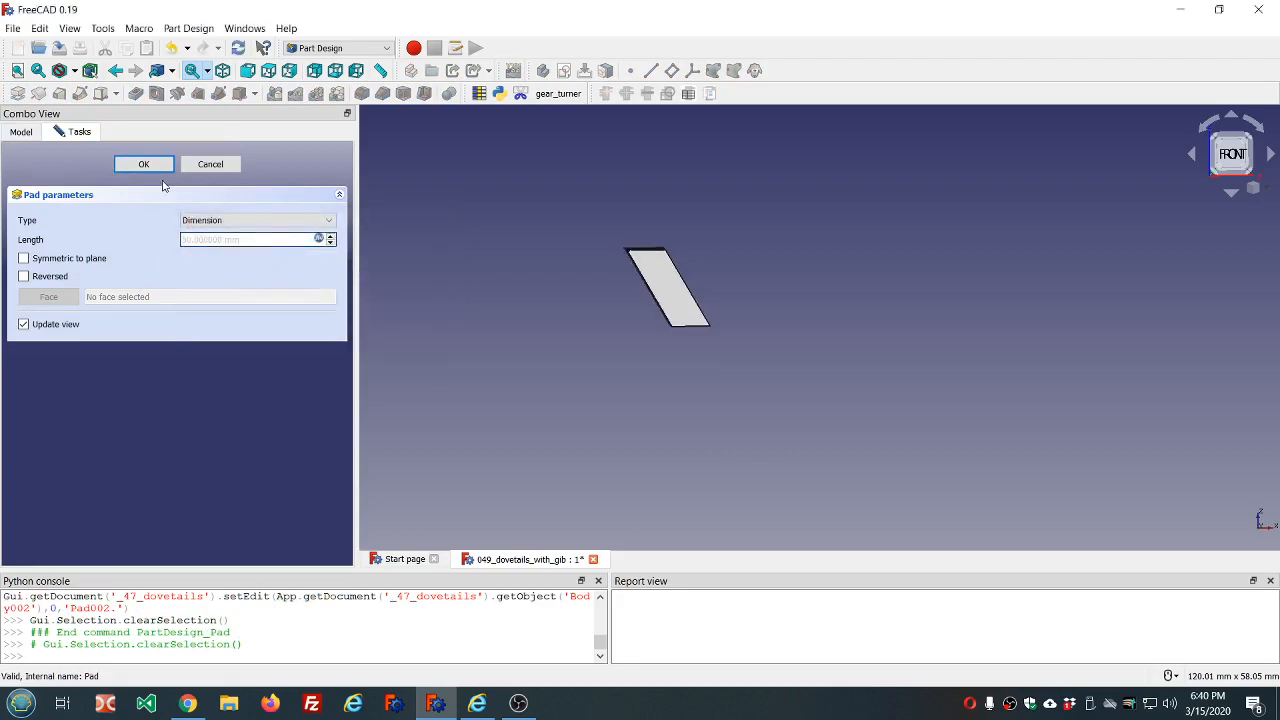
{"action": "left_click", "coordinate": [145, 165]}
Step: Show Body001 and the female dovetail Body together with the gib body, then clear the selection
{"action": "left_click", "coordinate": [100, 200]}
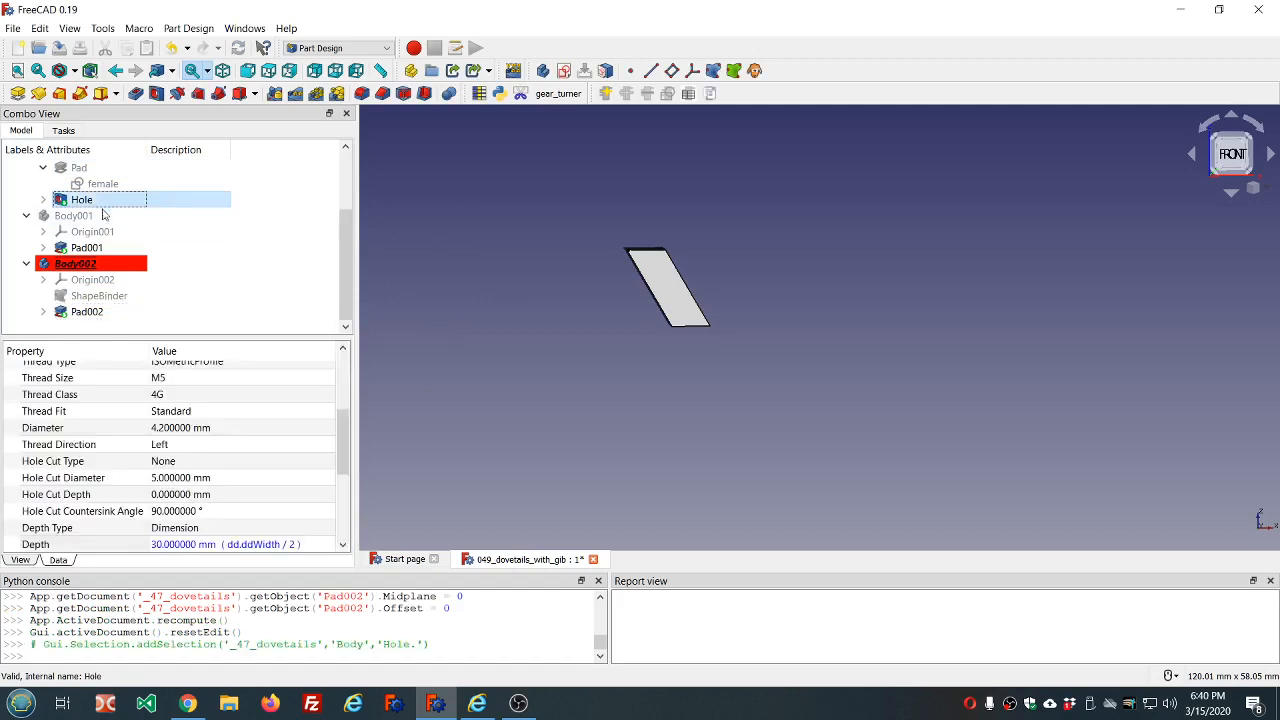
{"action": "left_click", "coordinate": [100, 216]}
{"action": "key", "text": "space"}
{"action": "scroll", "coordinate": [97, 190], "scroll_direction": "up", "scroll_amount": 1}
{"action": "left_click", "coordinate": [97, 187]}
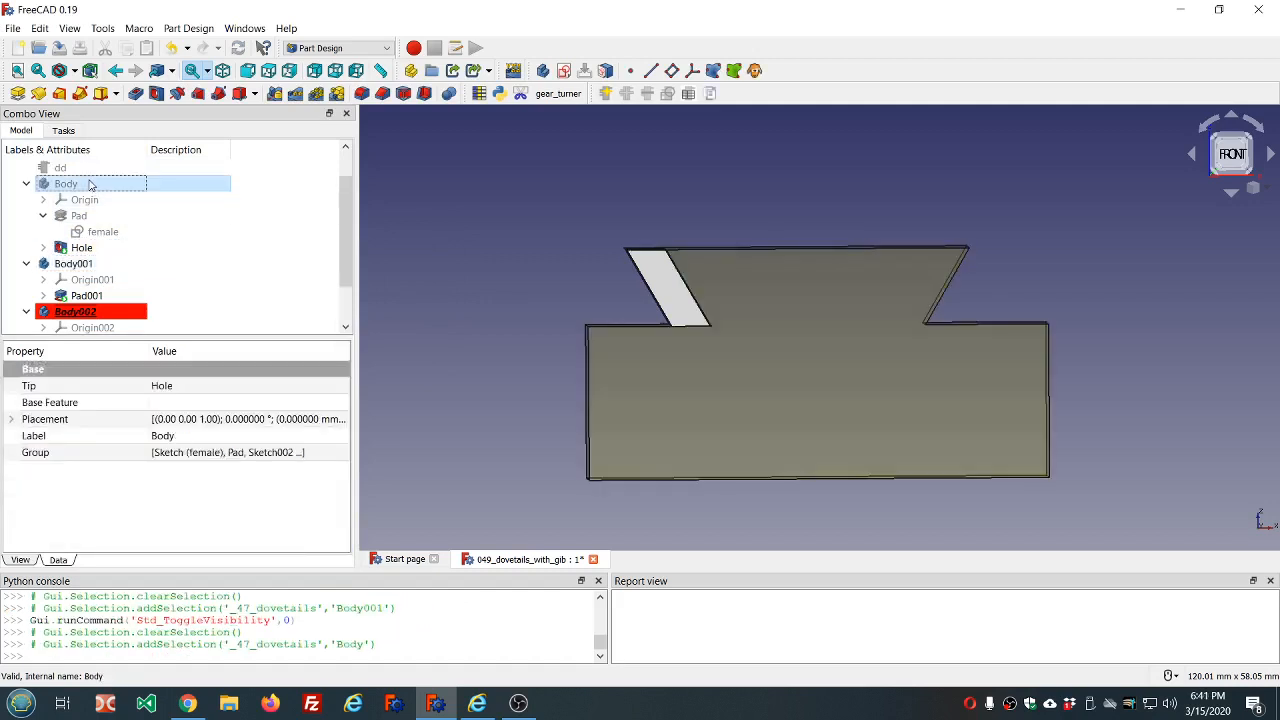
{"action": "key", "text": "space"}
{"action": "left_click", "coordinate": [508, 281]}
Step: Examine the gib's fit between the two dovetail bodies, its clearance gap and its alignment with the set screw holes
{"action": "middle_click_drag", "start_coordinate": [508, 281], "coordinate": [714, 264]}
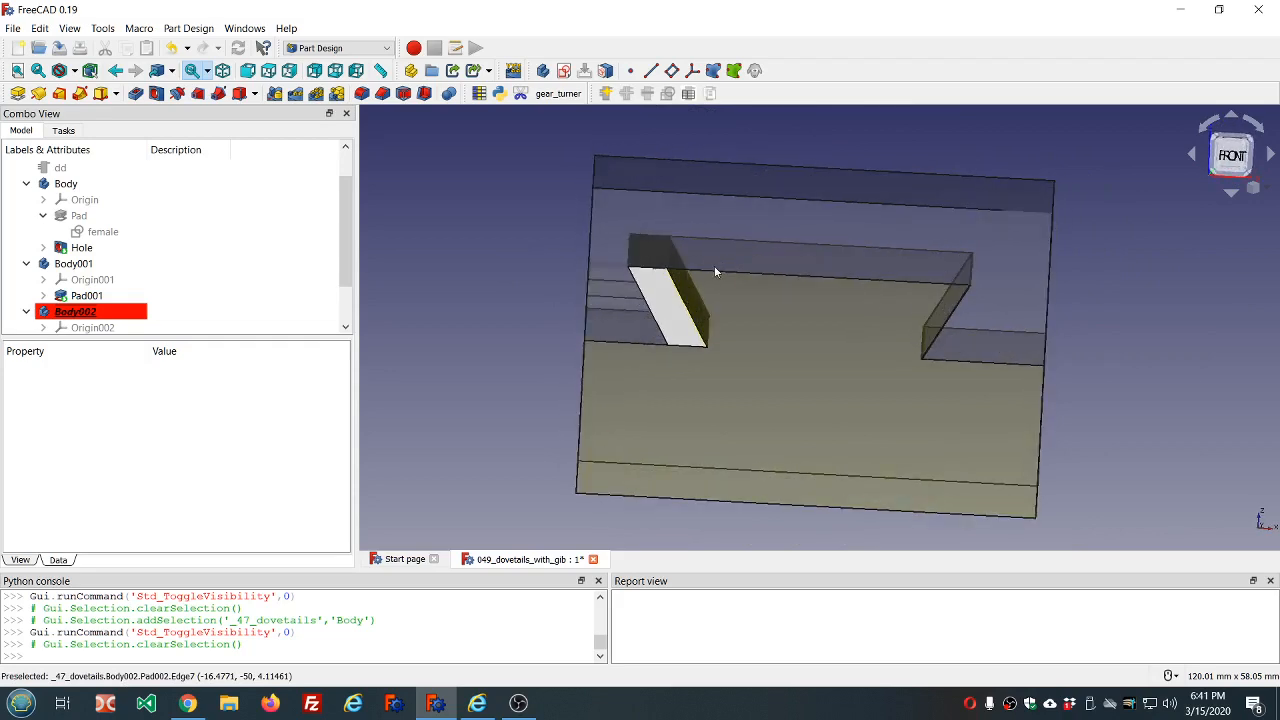
{"action": "scroll", "coordinate": [675, 302], "scroll_direction": "up", "scroll_amount": 5}
{"action": "scroll", "coordinate": [674, 291], "scroll_direction": "down", "scroll_amount": 5}
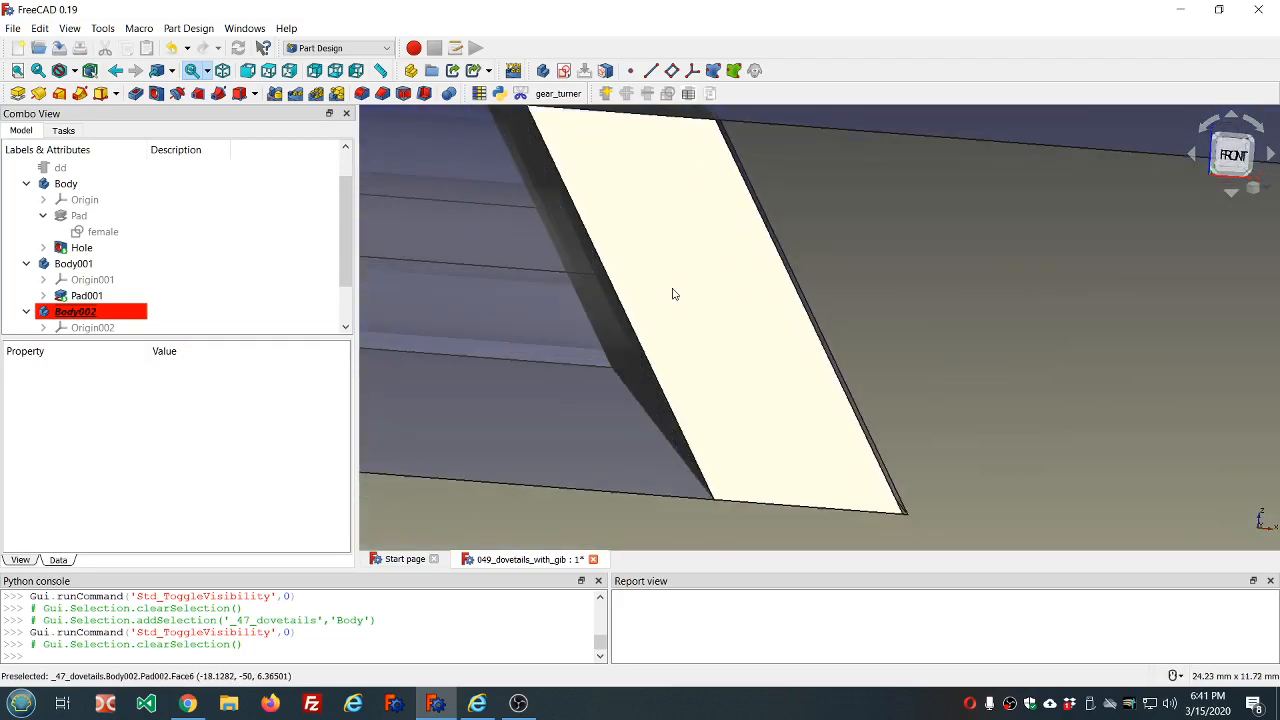
{"action": "scroll", "coordinate": [704, 238], "scroll_direction": "up", "scroll_amount": 3}
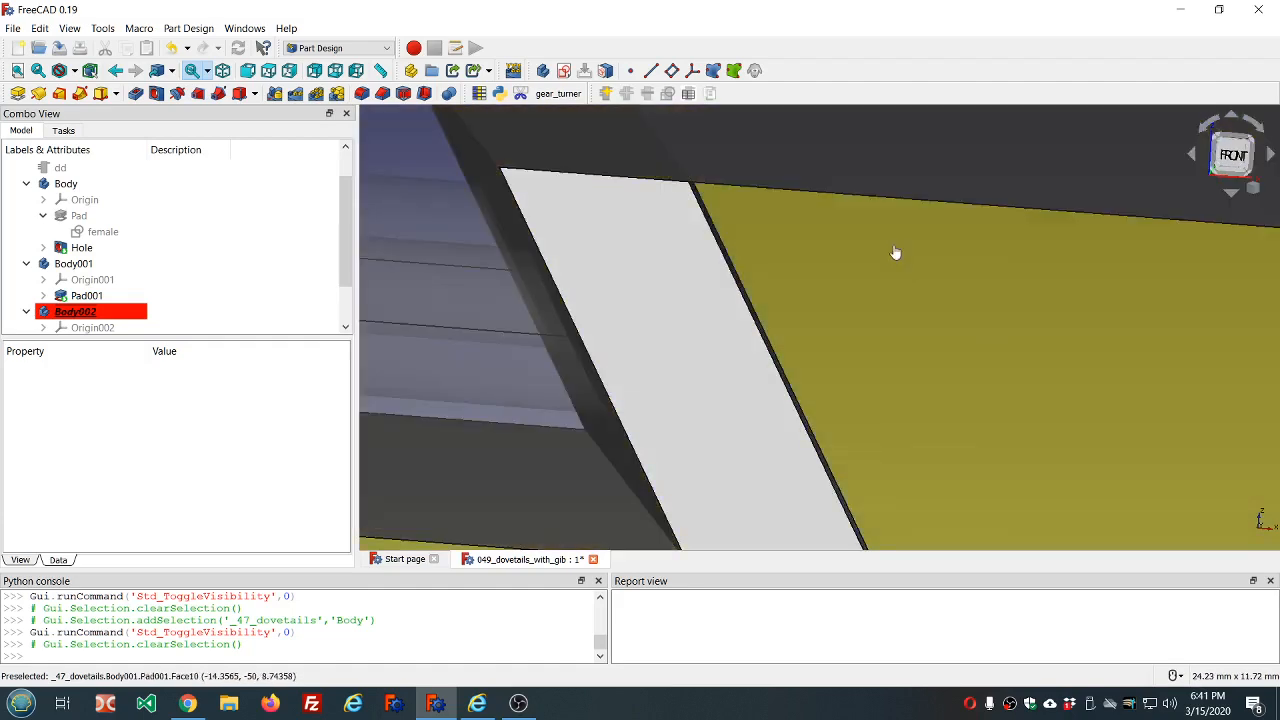
{"action": "left_click", "coordinate": [895, 252]}
{"action": "scroll", "coordinate": [905, 258], "scroll_direction": "down", "scroll_amount": 5}
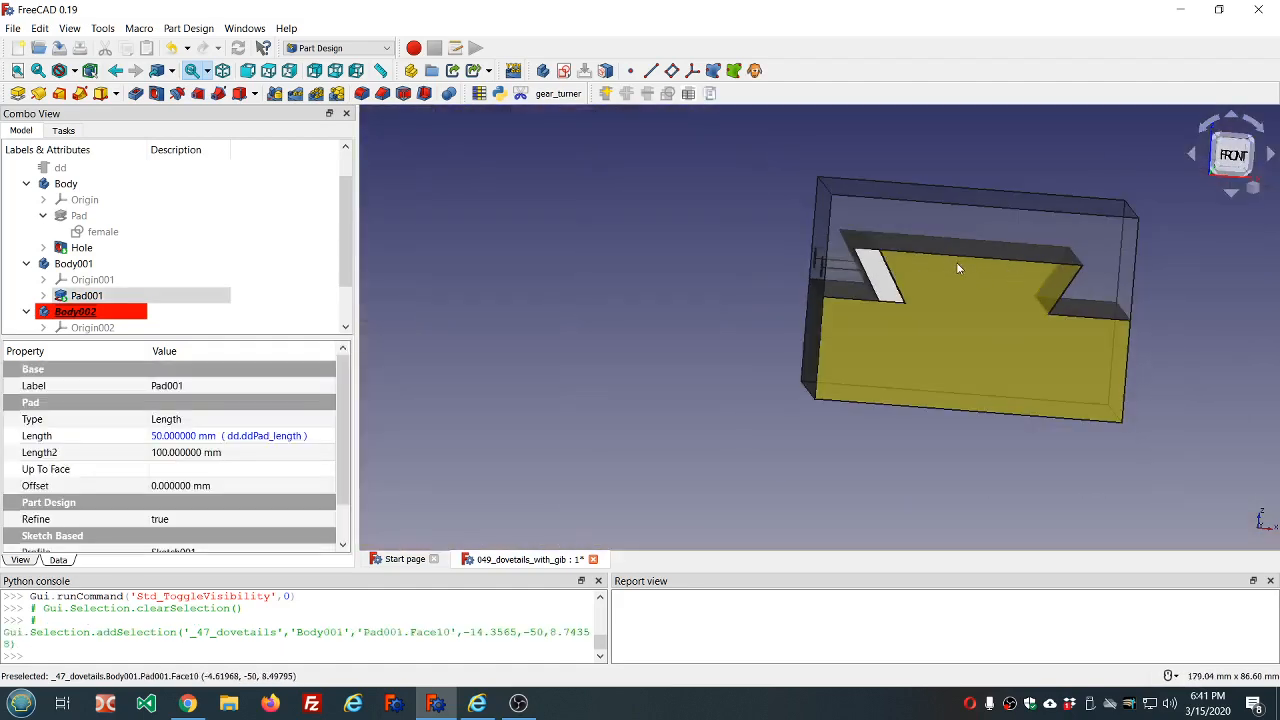
{"action": "scroll", "coordinate": [893, 270], "scroll_direction": "up", "scroll_amount": 2}
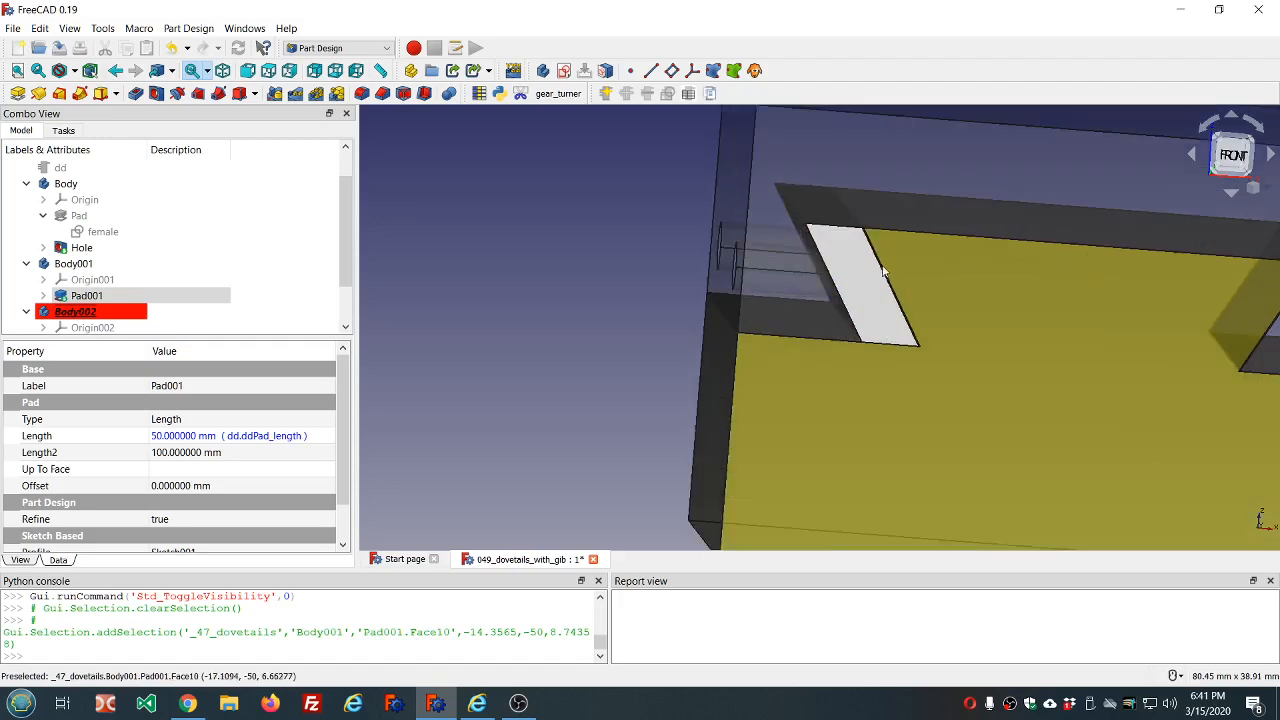
{"action": "scroll", "coordinate": [866, 267], "scroll_direction": "up", "scroll_amount": 1}
{"action": "scroll", "coordinate": [855, 255], "scroll_direction": "up", "scroll_amount": 1}
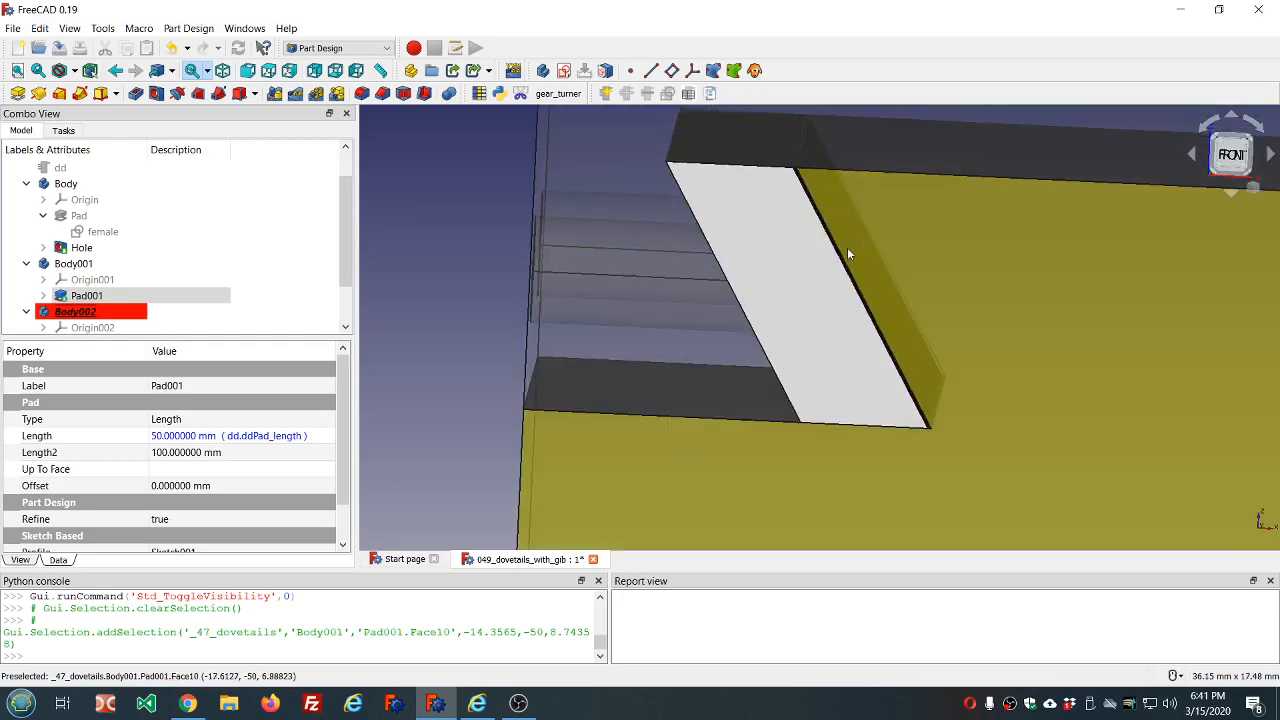
{"action": "scroll", "coordinate": [835, 250], "scroll_direction": "up", "scroll_amount": 1}
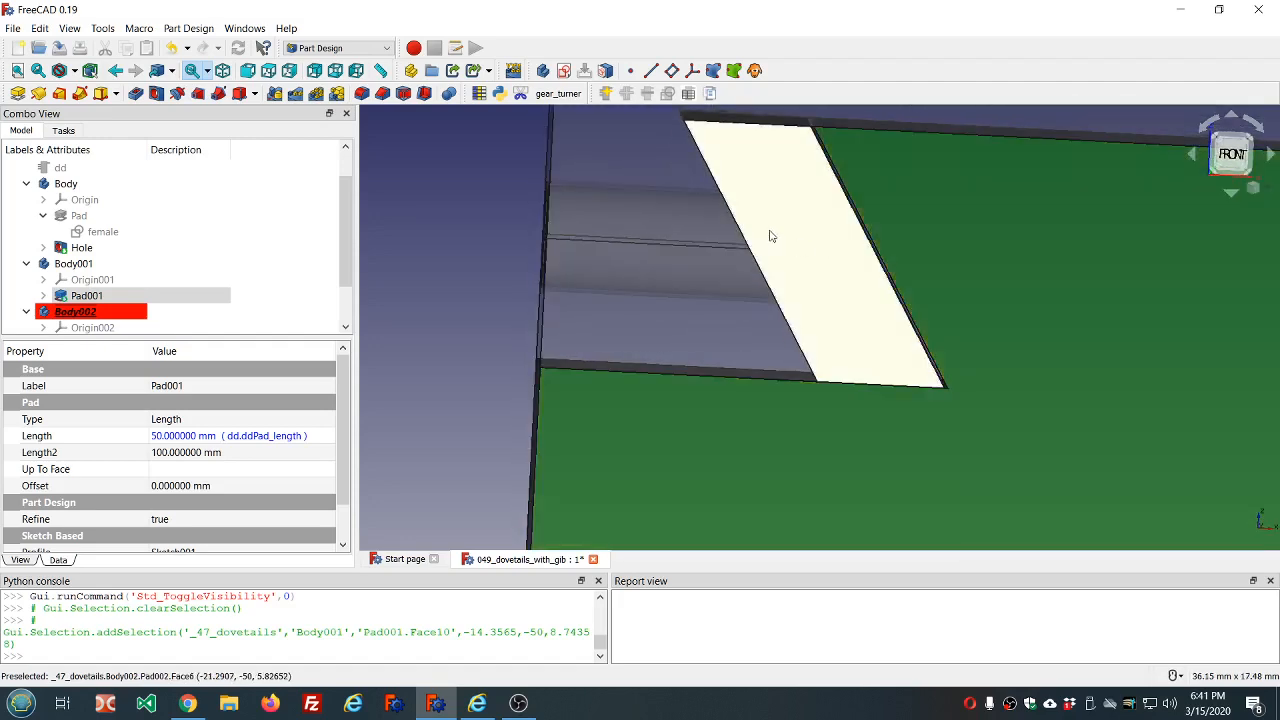
{"action": "scroll", "coordinate": [770, 236], "scroll_direction": "down", "scroll_amount": 2}
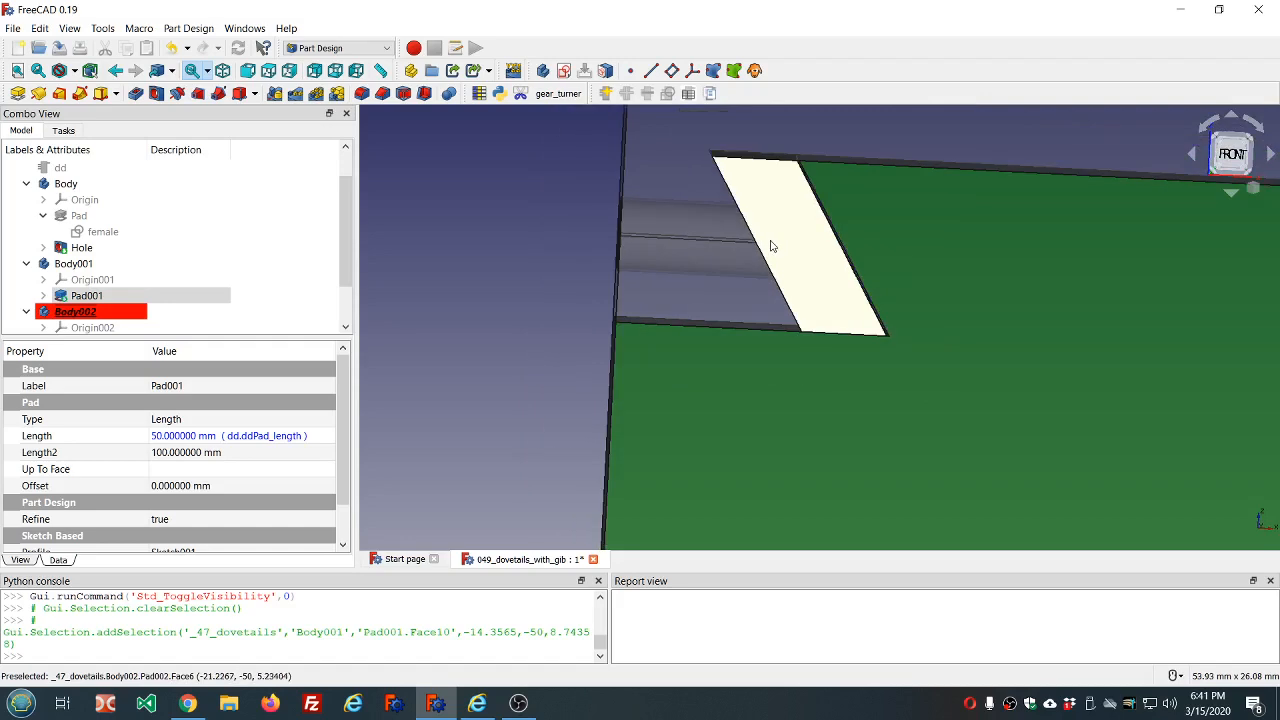
{"action": "middle_click_drag", "start_coordinate": [765, 242], "coordinate": [818, 252]}
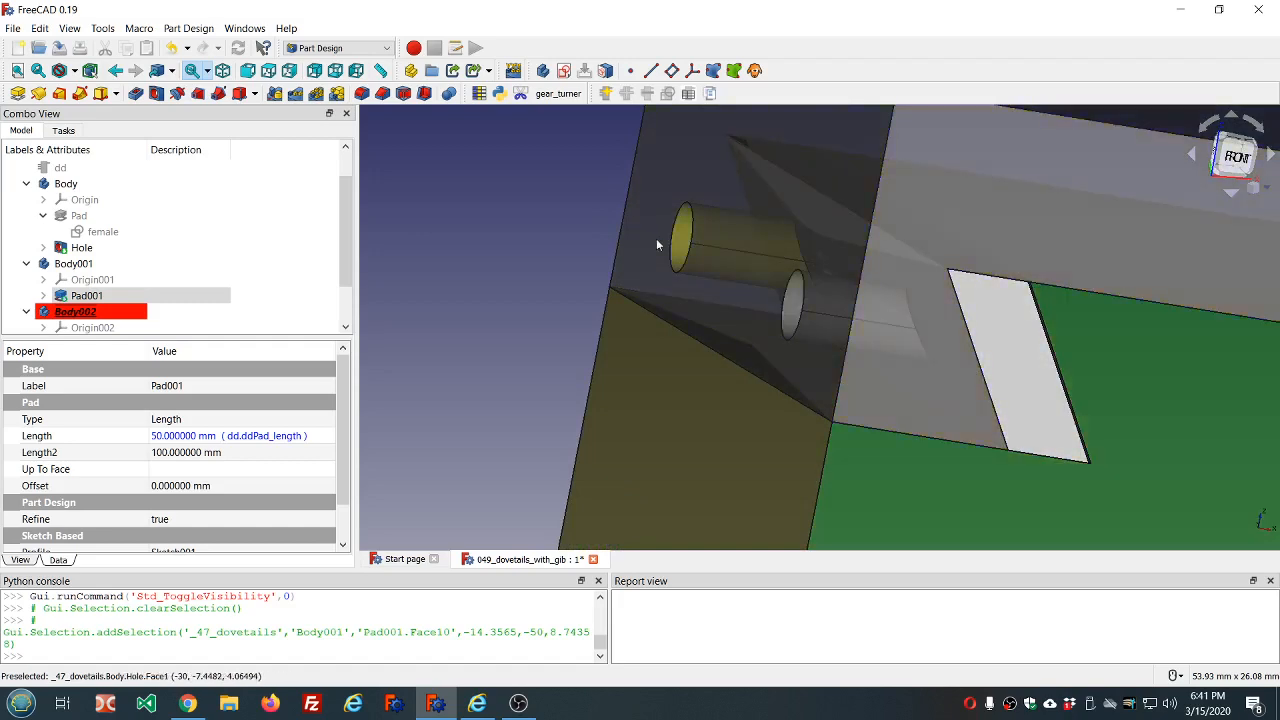
Step: Examine the two screw holes in the female dovetail body and where they meet the white gib from several angles
{"action": "middle_click_drag", "start_coordinate": [534, 241], "coordinate": [556, 263]}
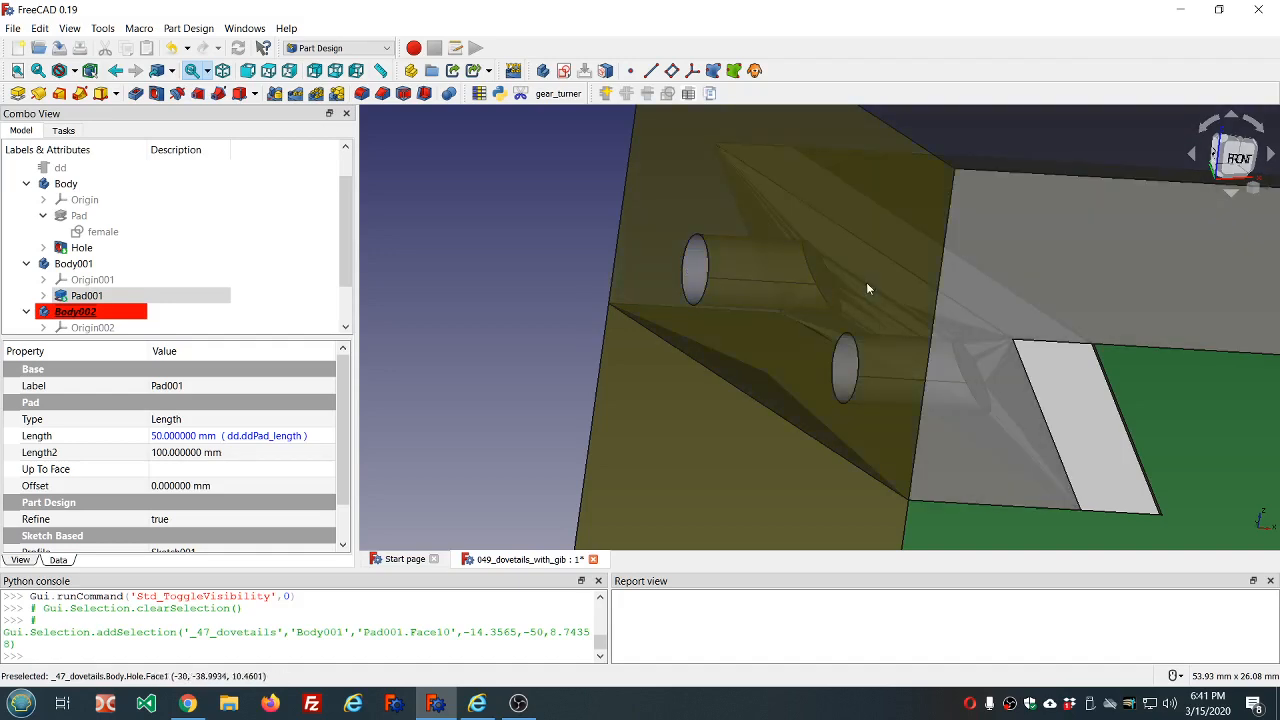
{"action": "left_click", "coordinate": [700, 269]}
{"action": "scroll", "coordinate": [706, 270], "scroll_direction": "down", "scroll_amount": 5}
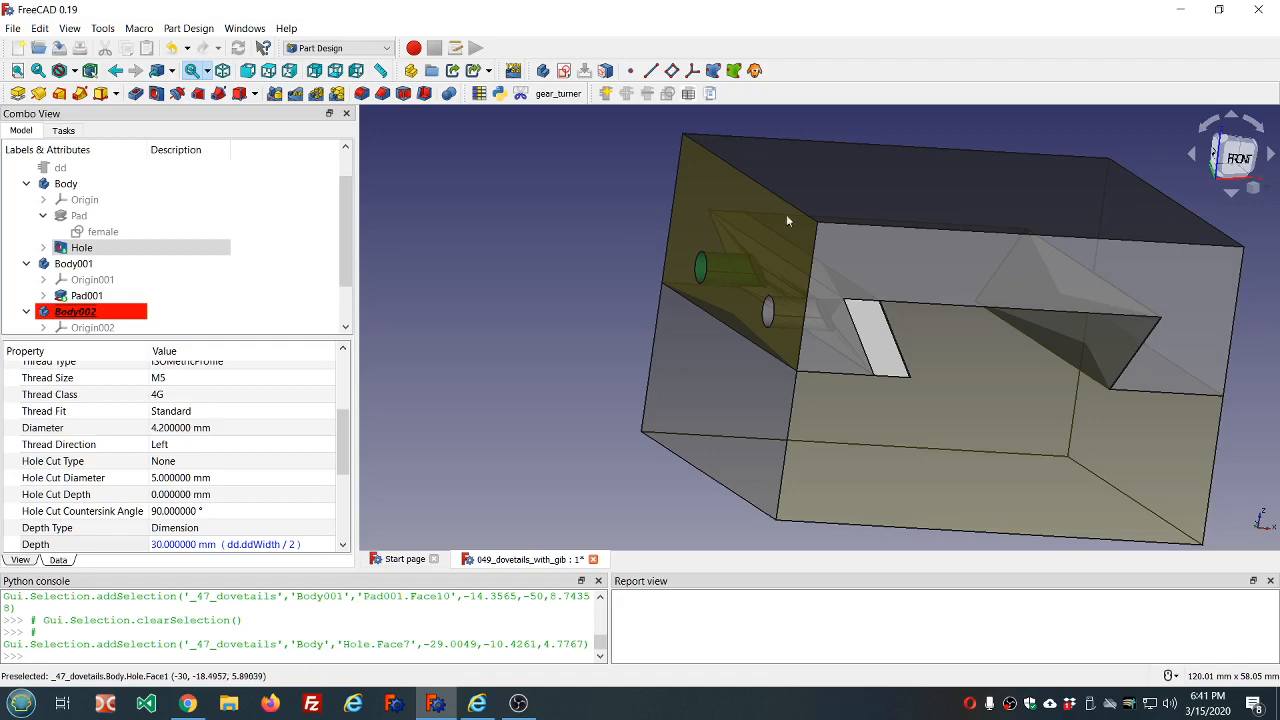
{"action": "scroll", "coordinate": [905, 153], "scroll_direction": "down", "scroll_amount": 2}
{"action": "scroll", "coordinate": [905, 153], "scroll_direction": "up", "scroll_amount": 2}
{"action": "middle_click_drag", "start_coordinate": [905, 153], "coordinate": [875, 150]}
{"action": "scroll", "coordinate": [788, 307], "scroll_direction": "up", "scroll_amount": 2}
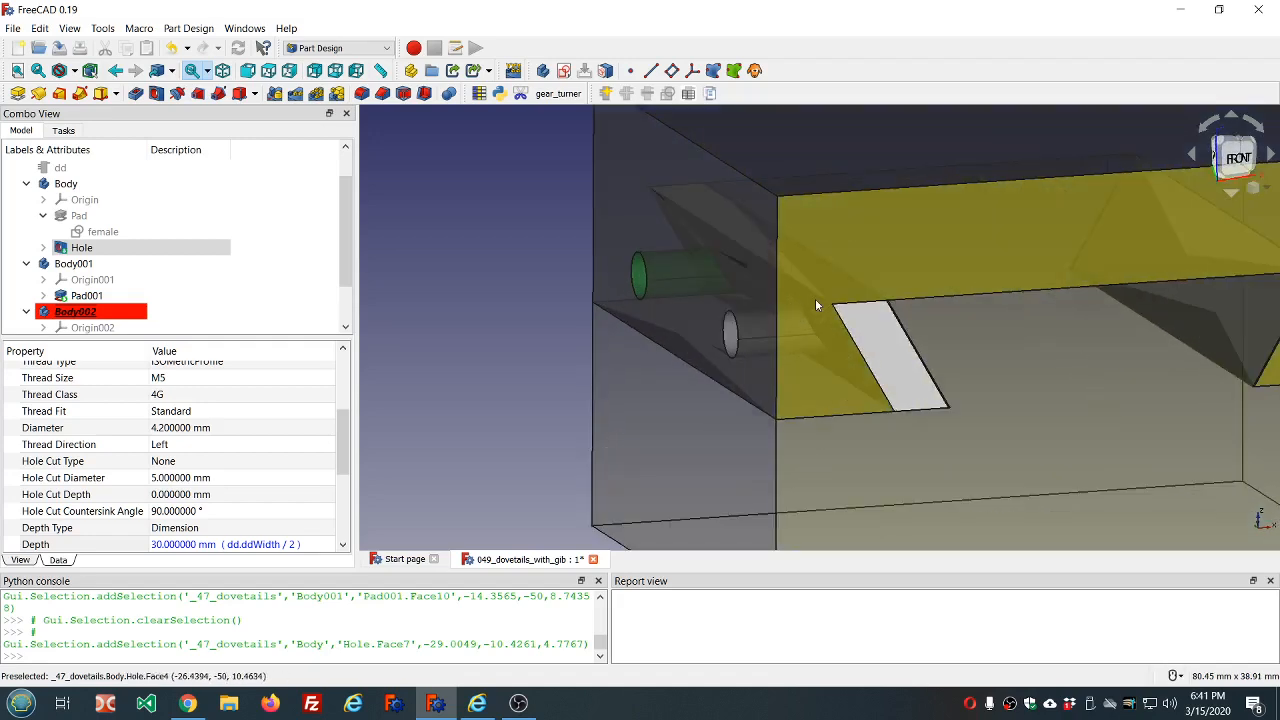
{"action": "middle_click_drag", "start_coordinate": [815, 305], "coordinate": [821, 296]}
{"action": "scroll", "coordinate": [799, 282], "scroll_direction": "up", "scroll_amount": 2}
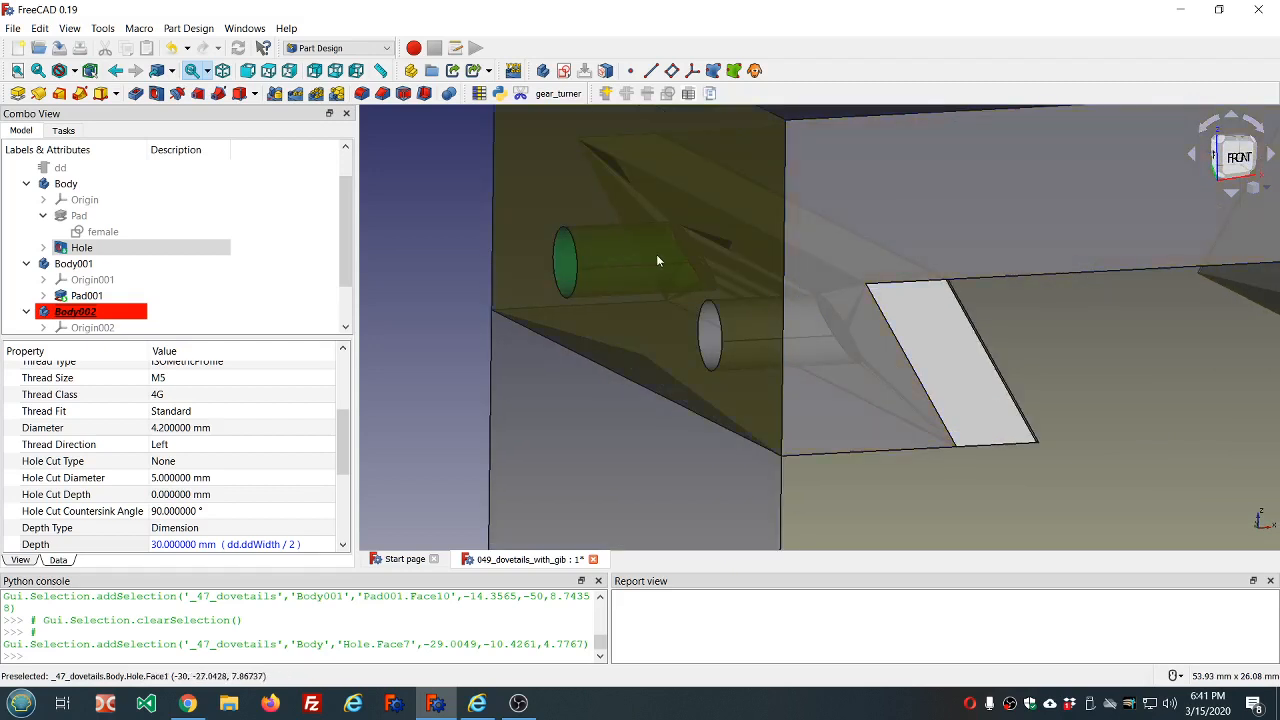
{"action": "middle_click_drag", "start_coordinate": [926, 335], "coordinate": [877, 331]}
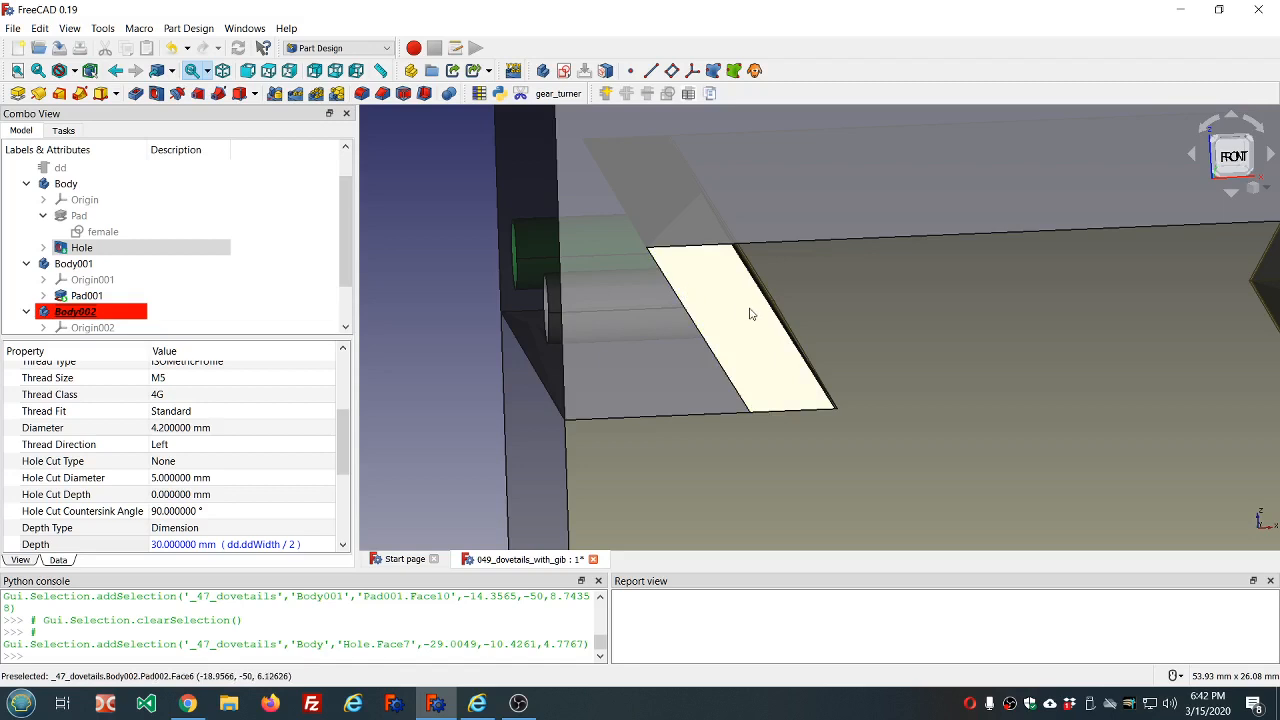
{"action": "middle_click_drag", "start_coordinate": [751, 314], "coordinate": [737, 297]}
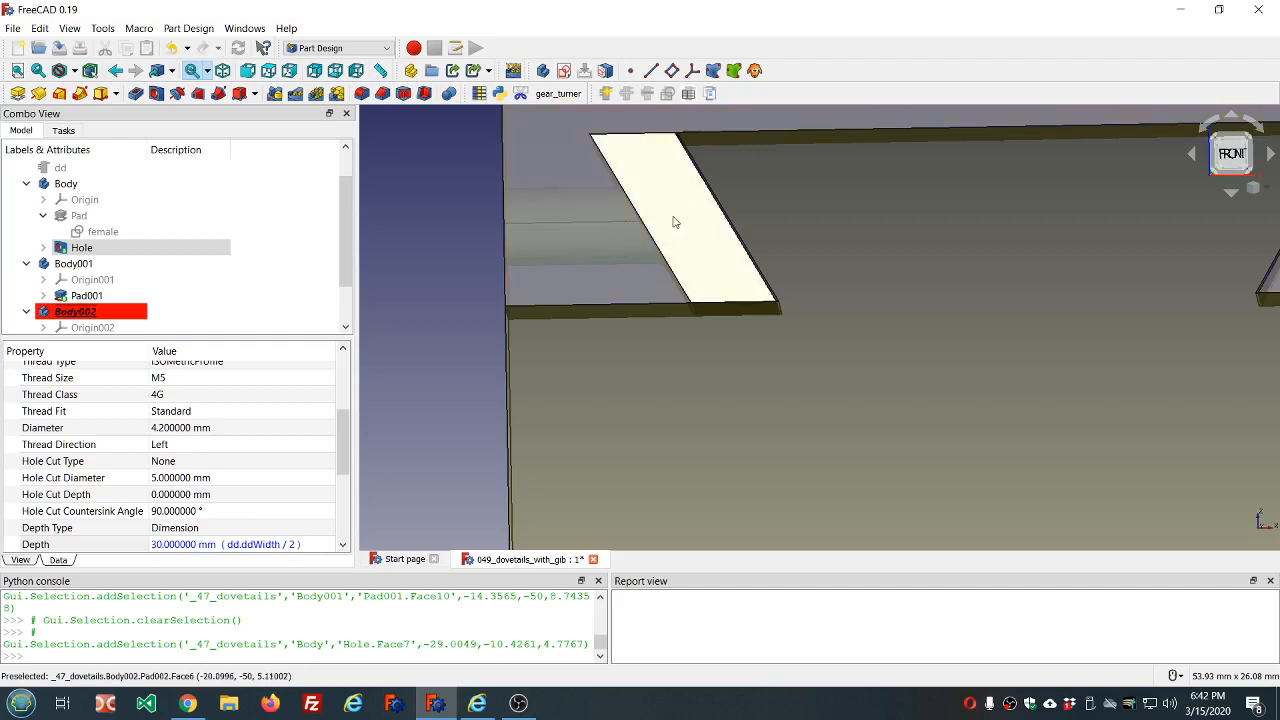
{"action": "middle_click_drag", "start_coordinate": [673, 217], "coordinate": [692, 248]}
{"action": "scroll", "coordinate": [692, 248], "scroll_direction": "down", "scroll_amount": 2}
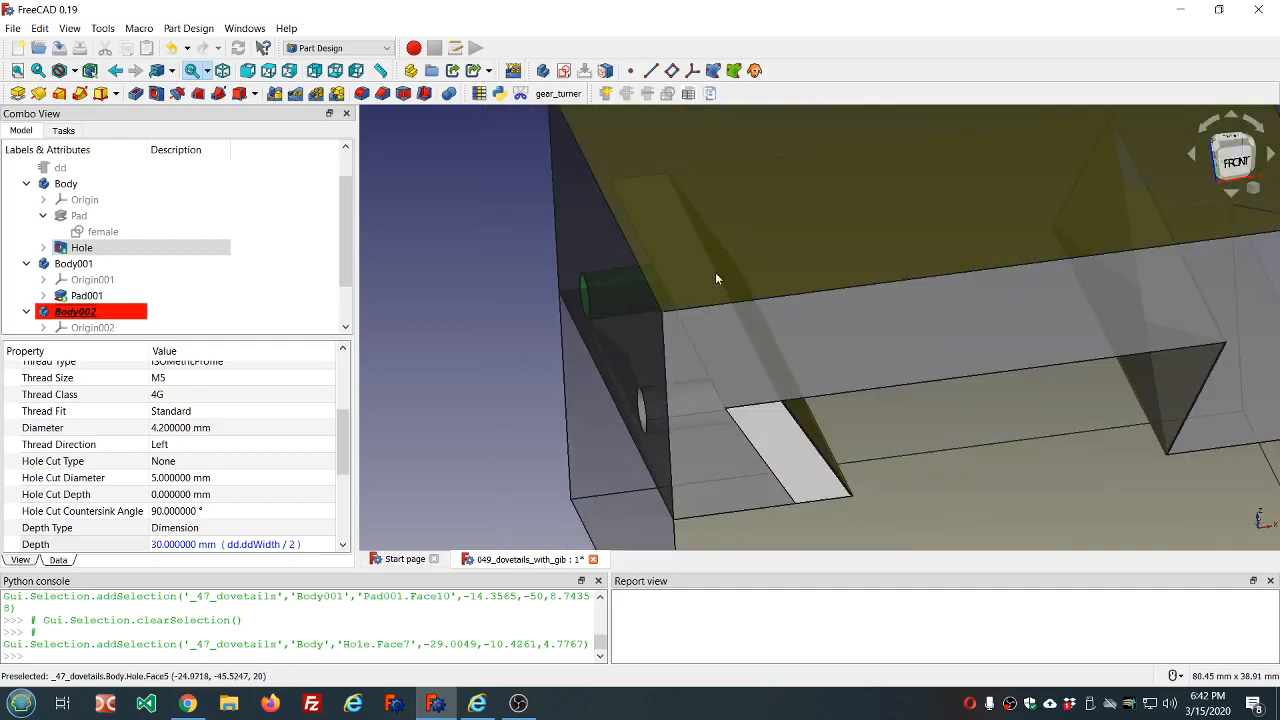
{"action": "scroll", "coordinate": [715, 279], "scroll_direction": "down", "scroll_amount": 2}
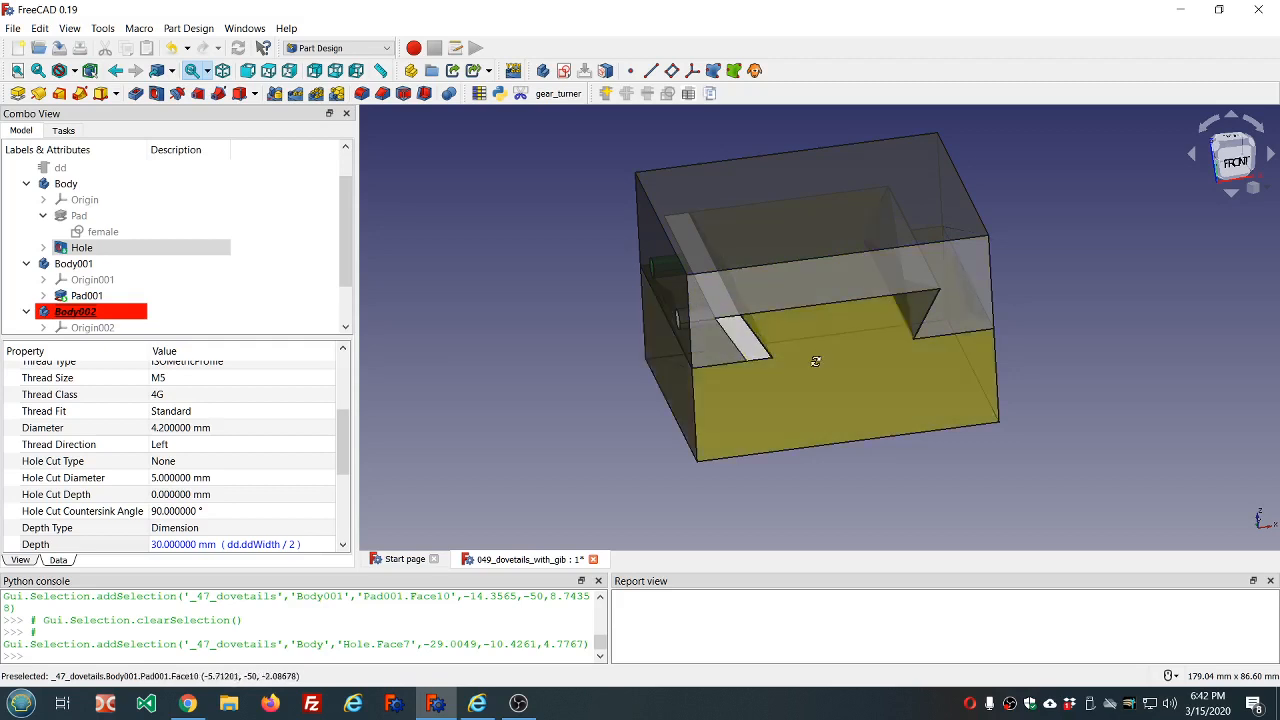
{"action": "middle_click_drag", "start_coordinate": [760, 355], "coordinate": [781, 327]}
{"action": "scroll", "coordinate": [681, 247], "scroll_direction": "up", "scroll_amount": 4}
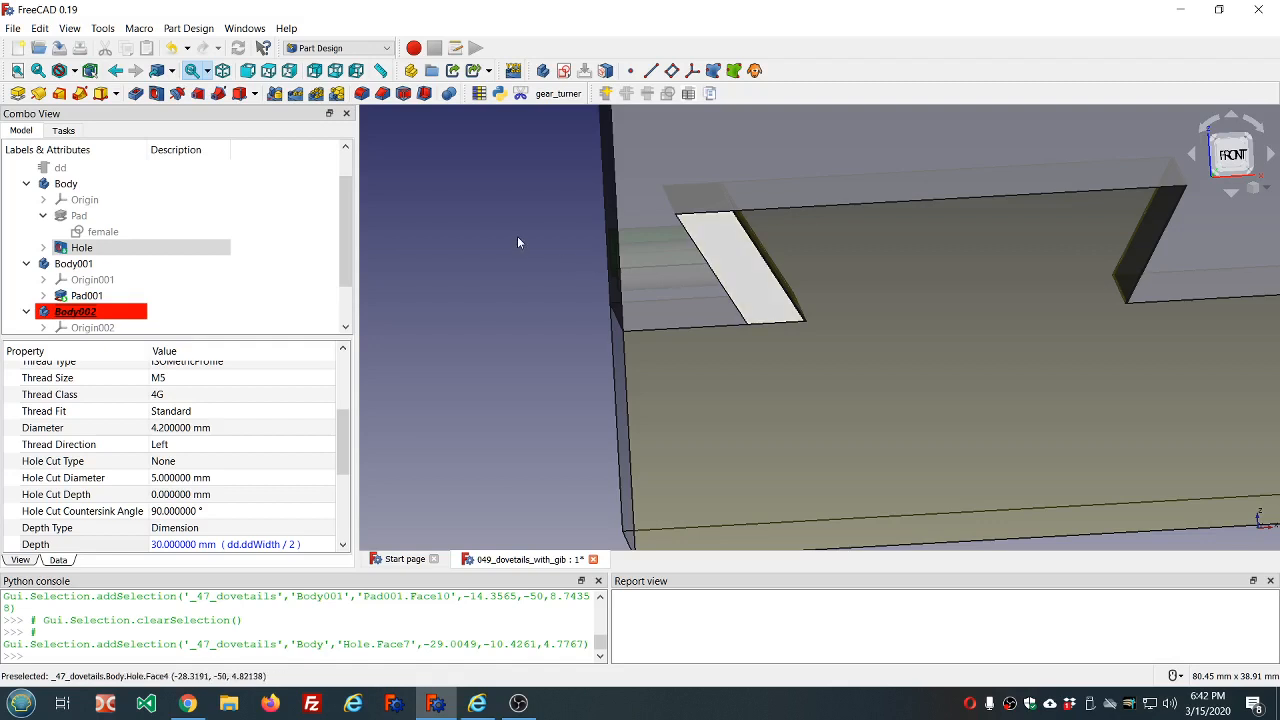
{"action": "middle_click_drag", "start_coordinate": [537, 240], "coordinate": [586, 240]}
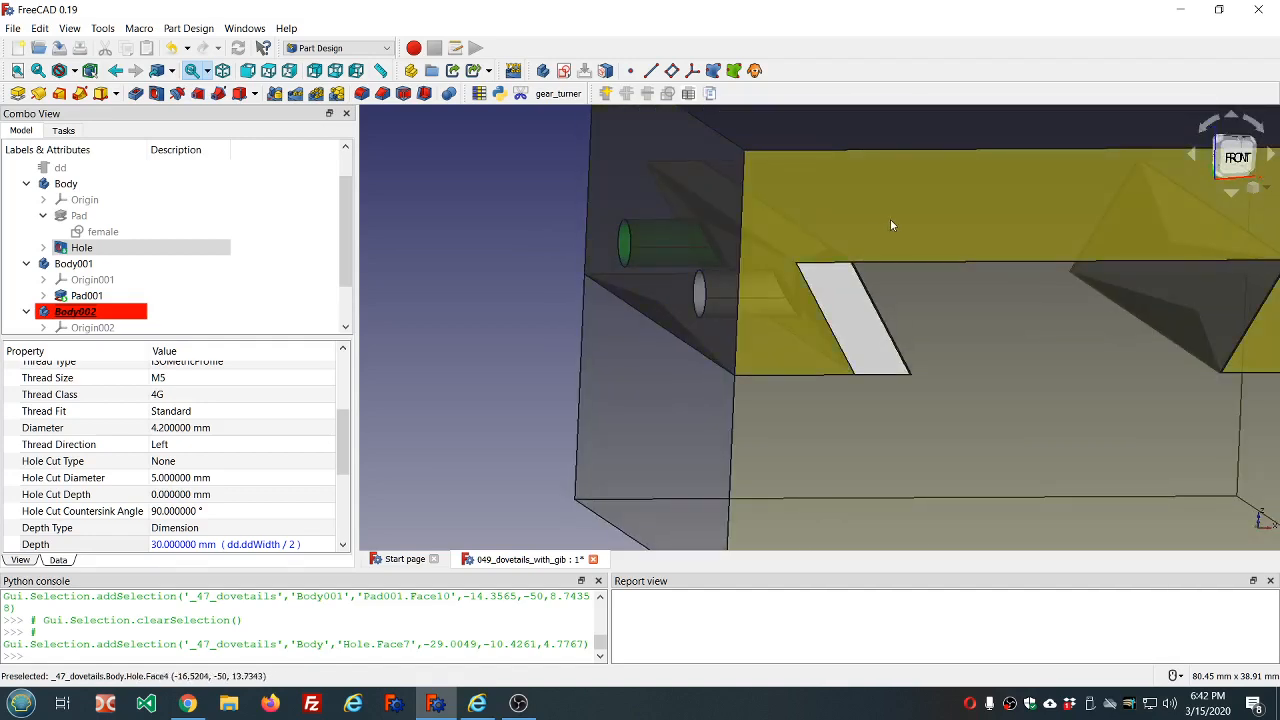
{"action": "middle_click_drag", "start_coordinate": [890, 219], "coordinate": [900, 210]}
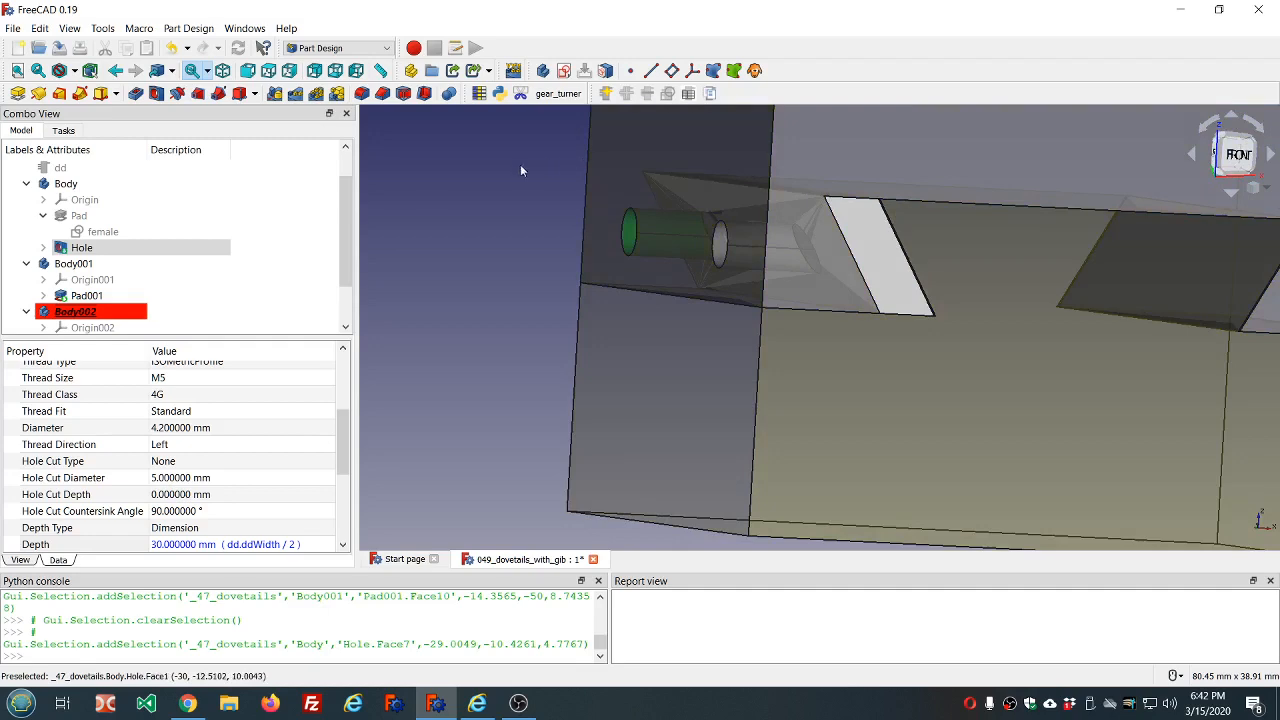
Step: Make Sketch002, the circle sketch under the Hole feature, visible in the model
{"action": "scroll", "coordinate": [240, 223], "scroll_direction": "down", "scroll_amount": 1}
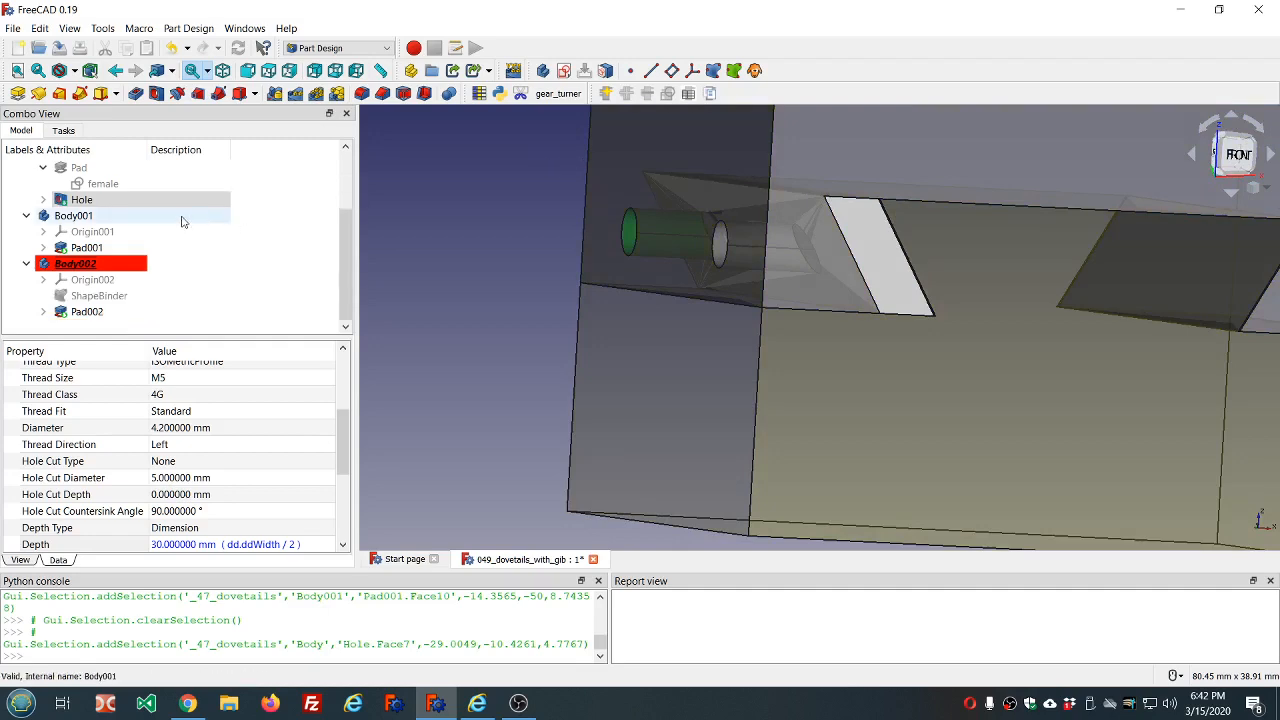
{"action": "left_click", "coordinate": [43, 200]}
{"action": "left_click", "coordinate": [95, 216]}
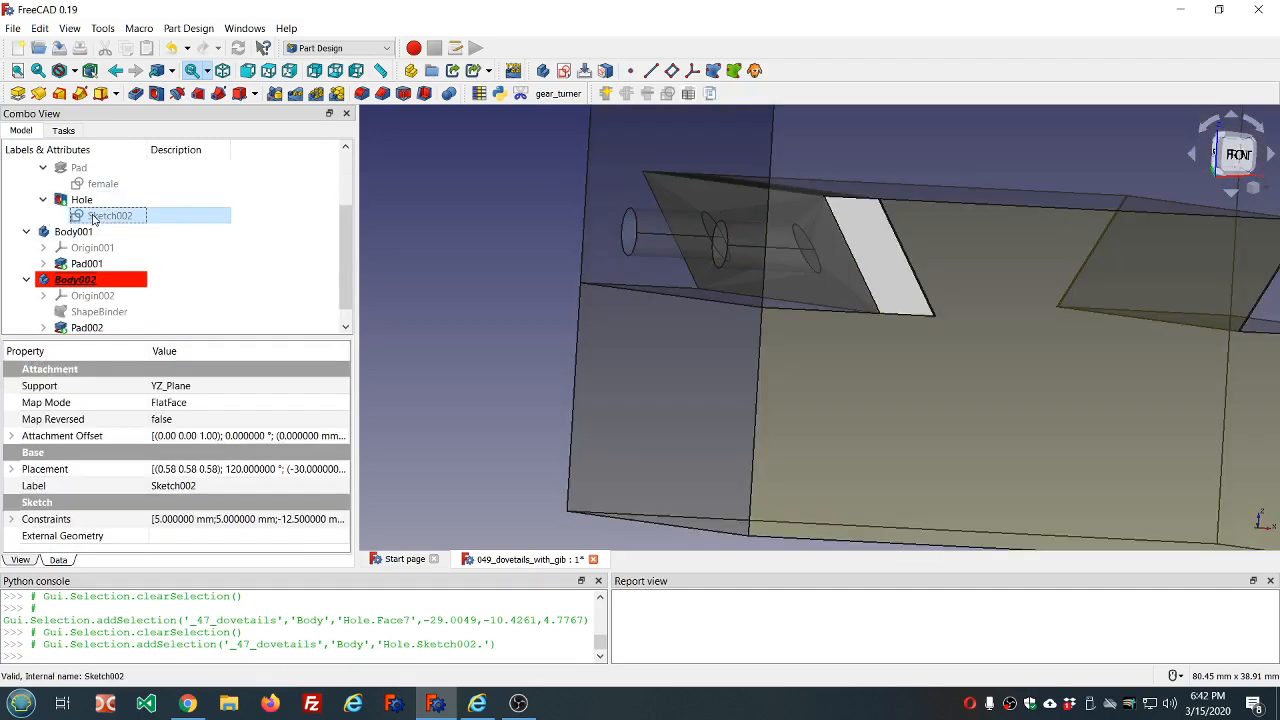
{"action": "key", "text": "space"}
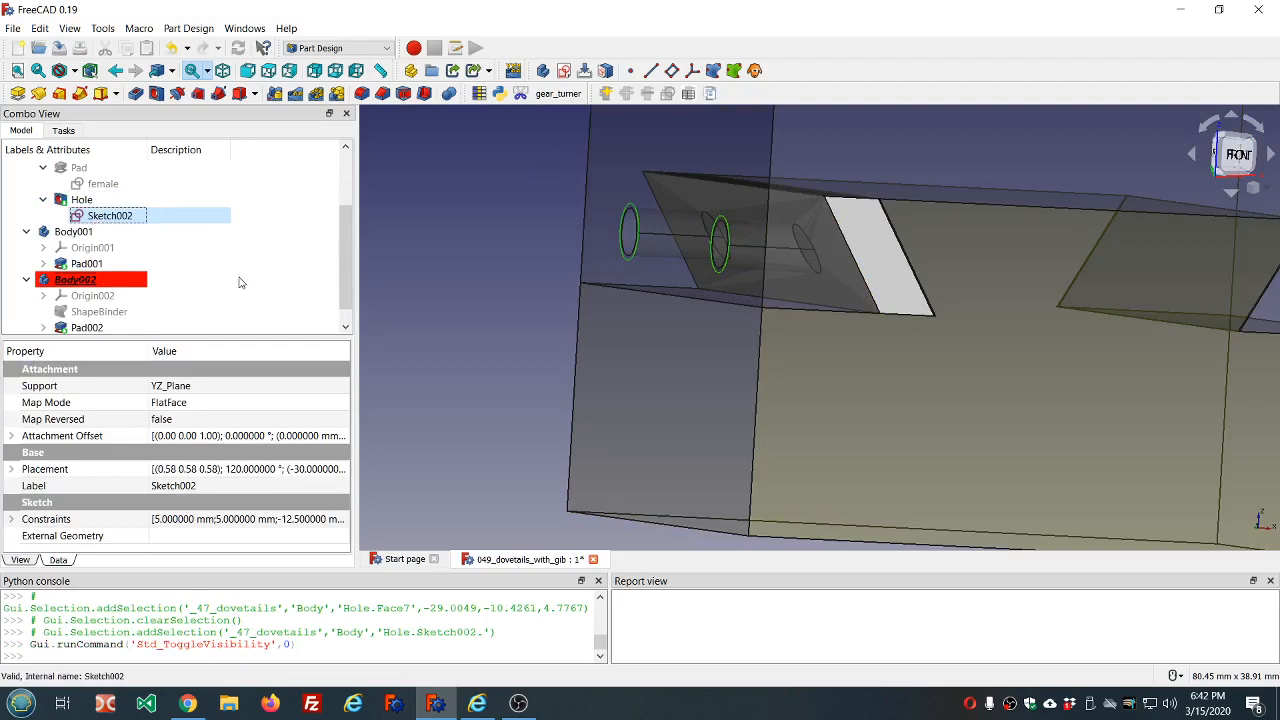
Step: Create a shape binder of Sketch002 in the active Body002 and hide the original sketch
{"action": "scroll", "coordinate": [240, 283], "scroll_direction": "down", "scroll_amount": 1}
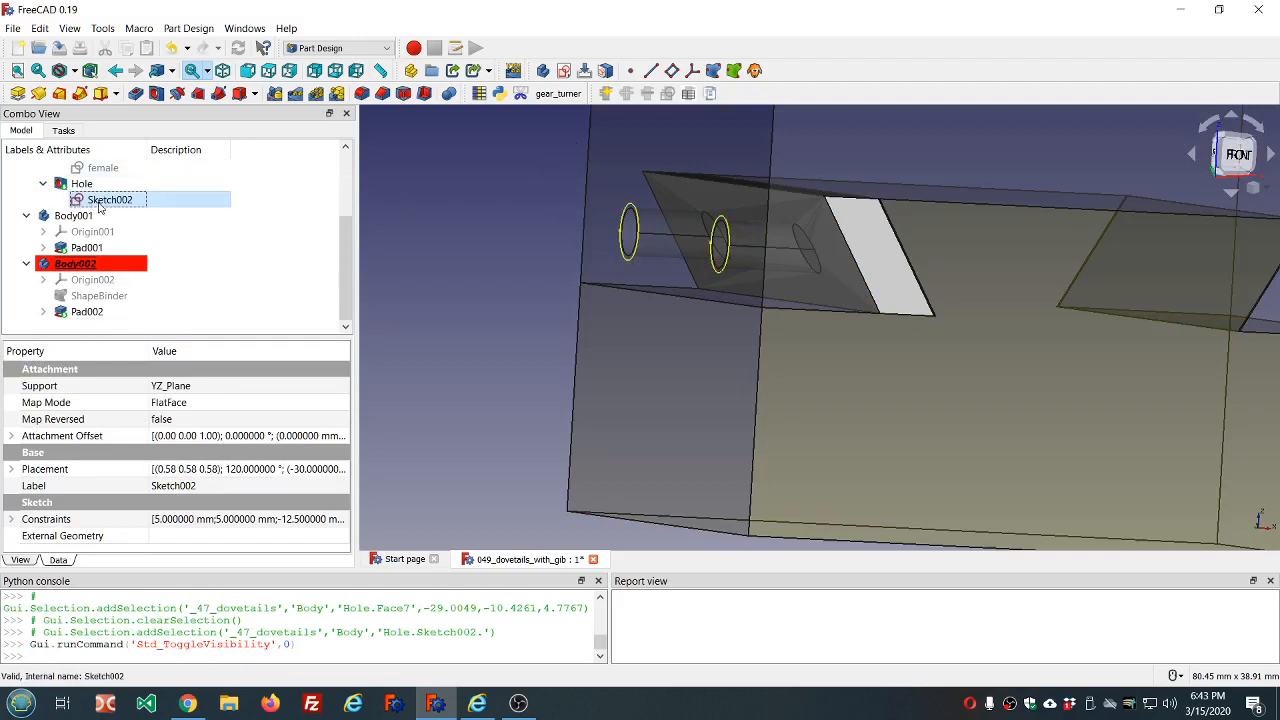
{"action": "left_click", "coordinate": [713, 70]}
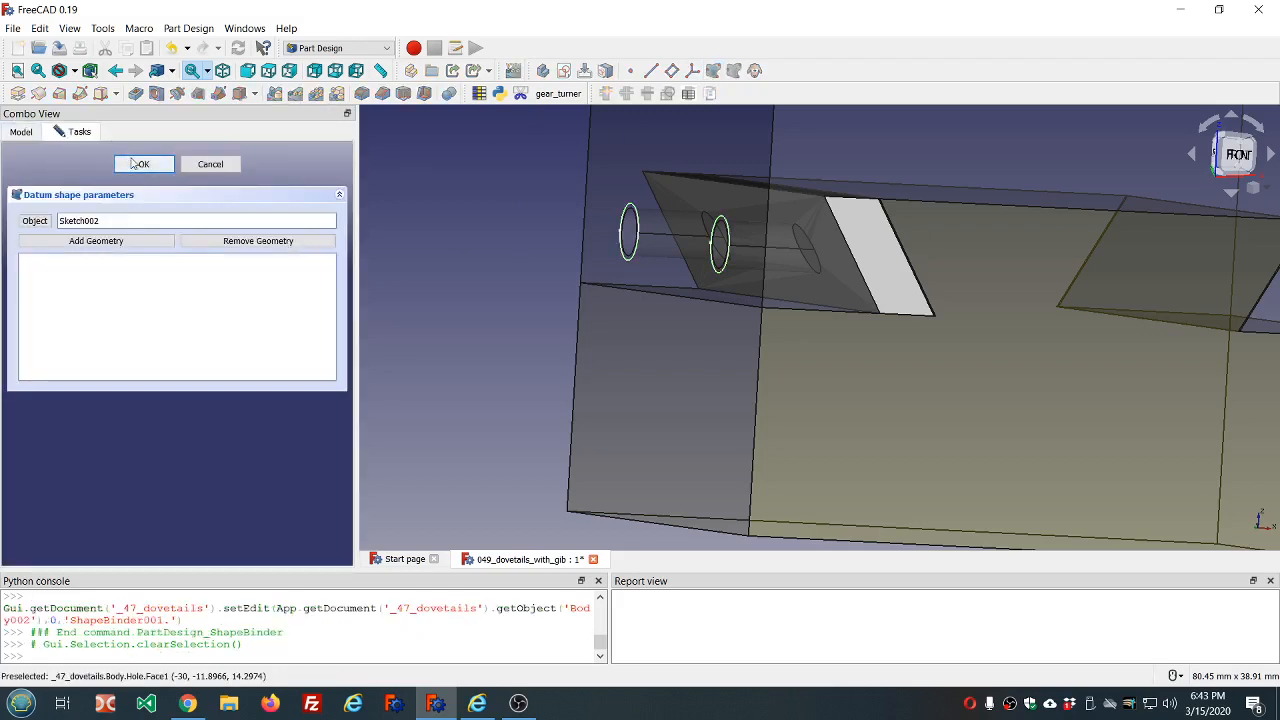
{"action": "left_click", "coordinate": [140, 164]}
{"action": "left_click", "coordinate": [115, 200]}
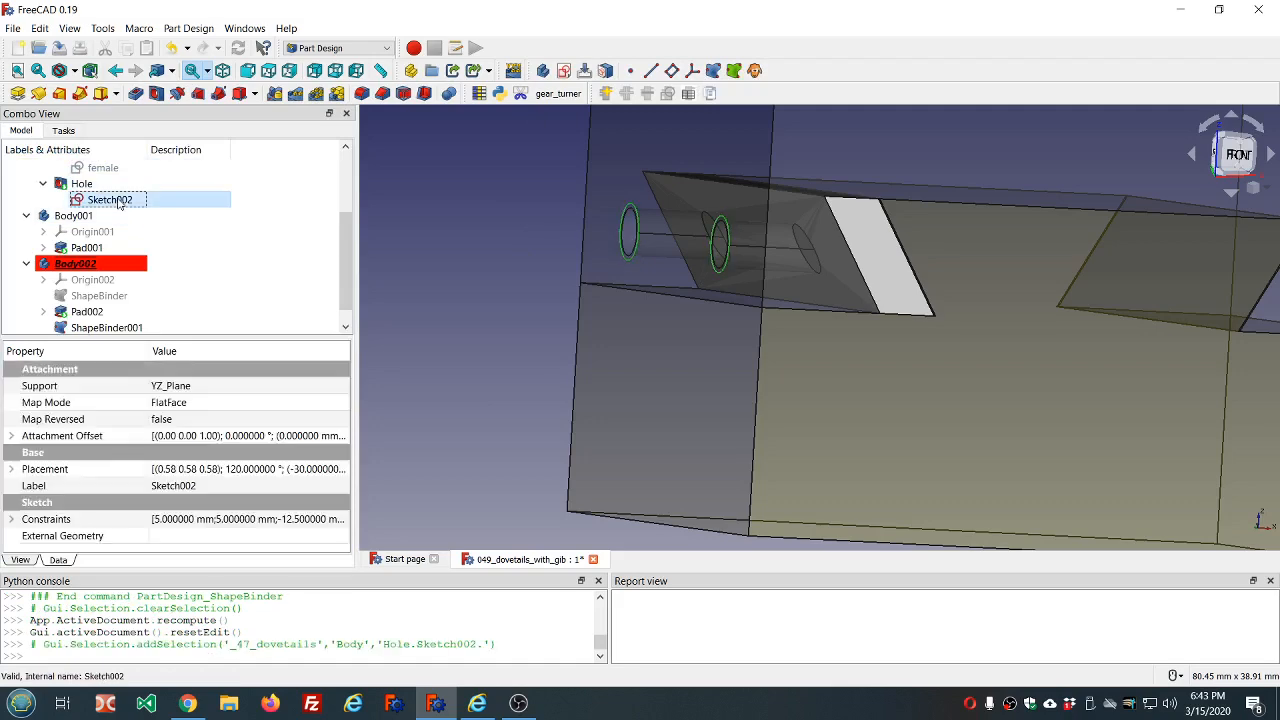
{"action": "key", "text": "space"}
Step: Create a new sketch in Body002 on the YZ_Plane002 base plane
{"action": "scroll", "coordinate": [408, 212], "scroll_direction": "down", "scroll_amount": 5}
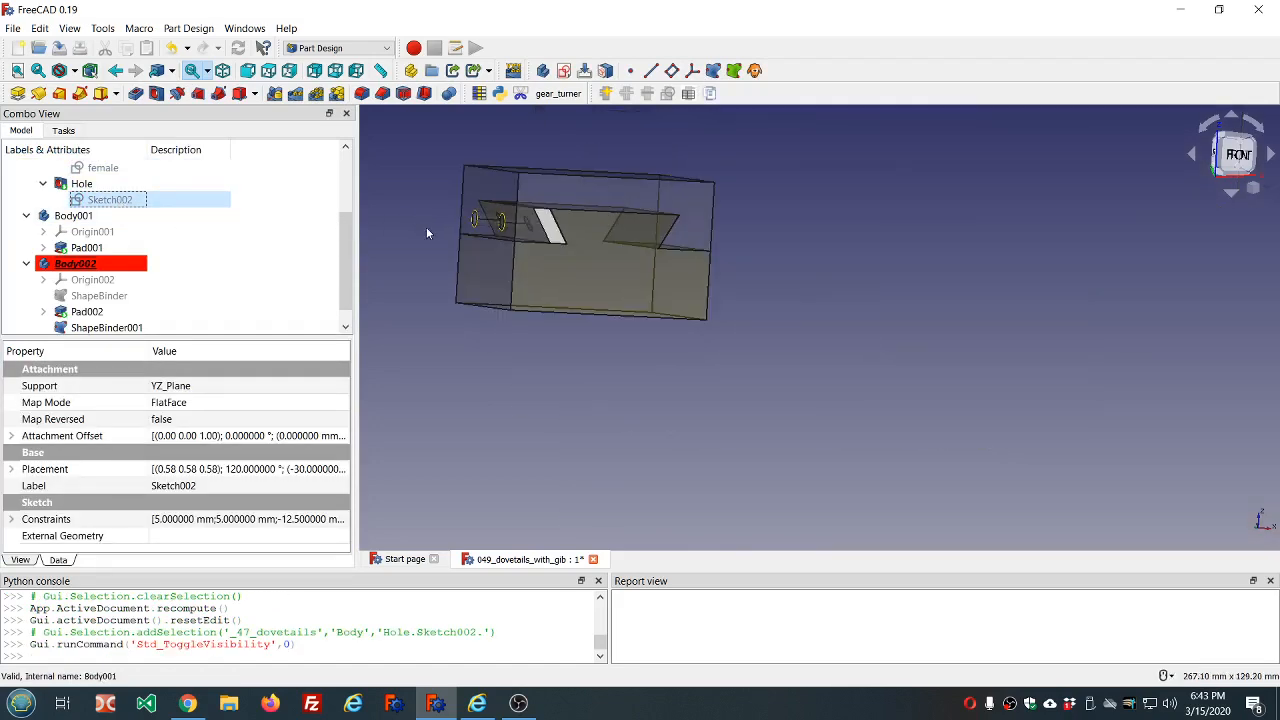
{"action": "left_click", "coordinate": [563, 71]}
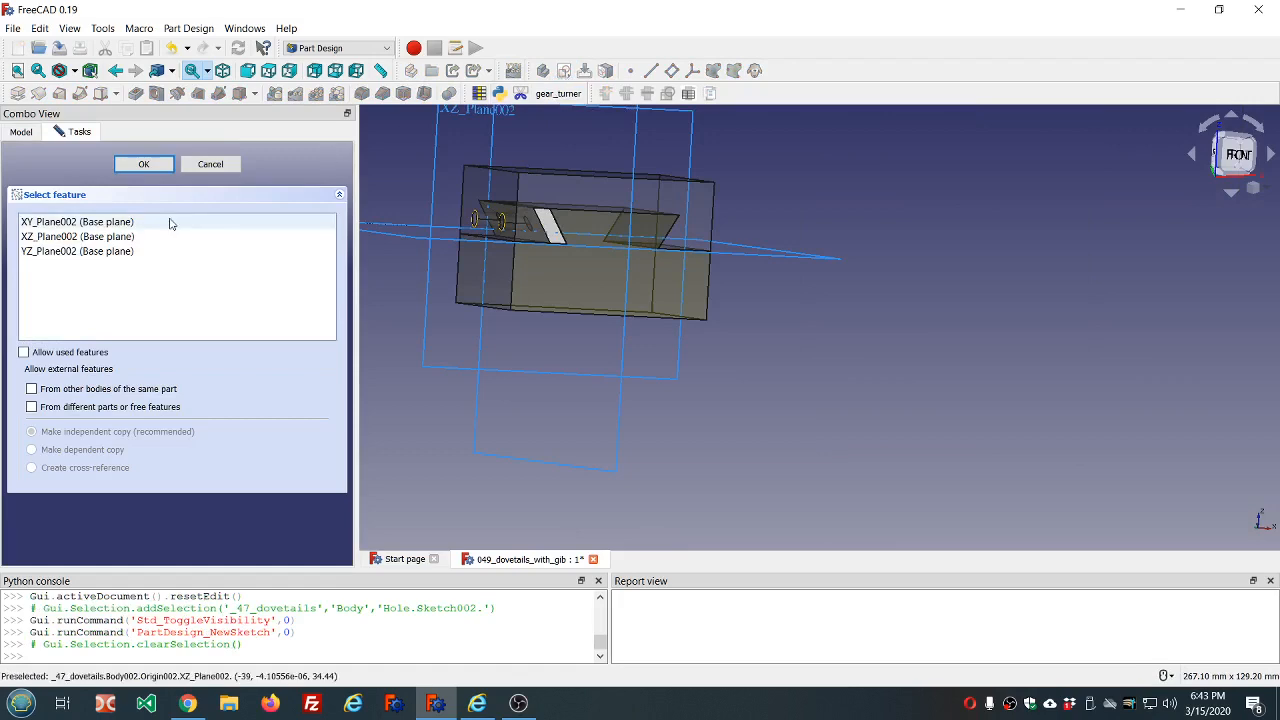
{"action": "left_click", "coordinate": [81, 252]}
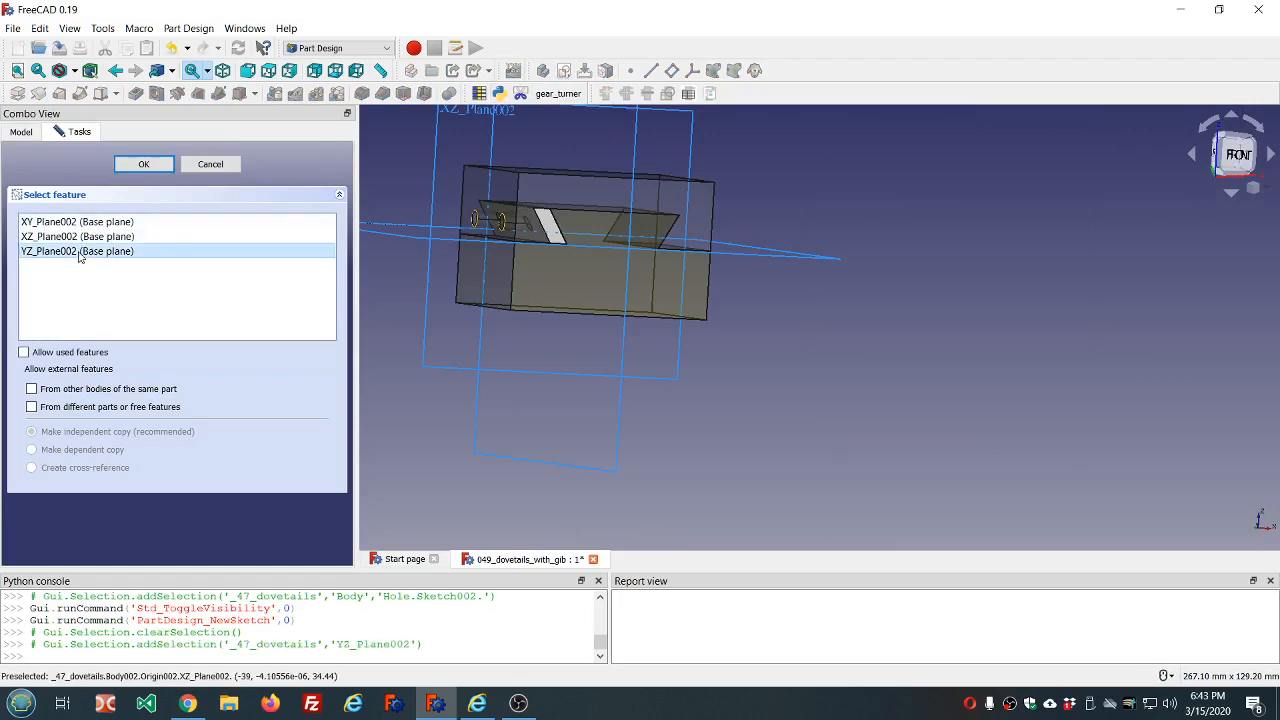
{"action": "left_click", "coordinate": [145, 165]}
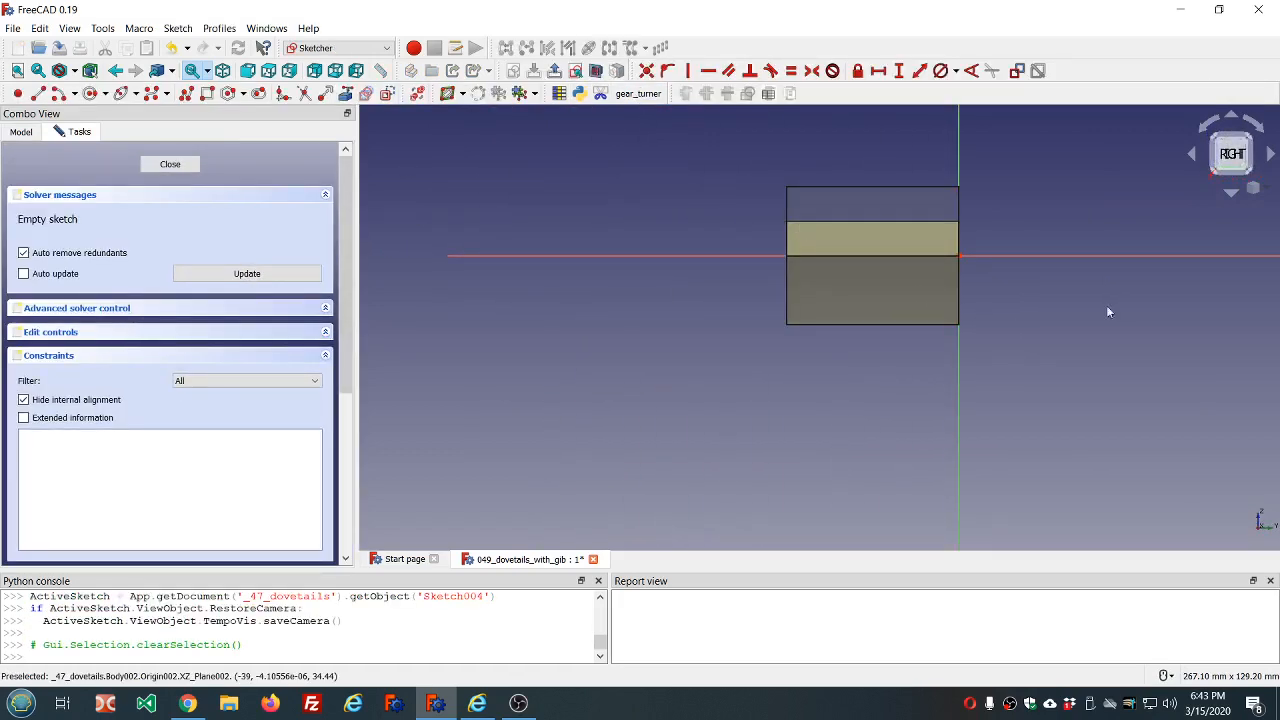
Step: Set the new sketch's attachment offset Z position to the formula -dd.ddWidth/2
{"action": "middle_click_drag", "start_coordinate": [1124, 298], "coordinate": [838, 321]}
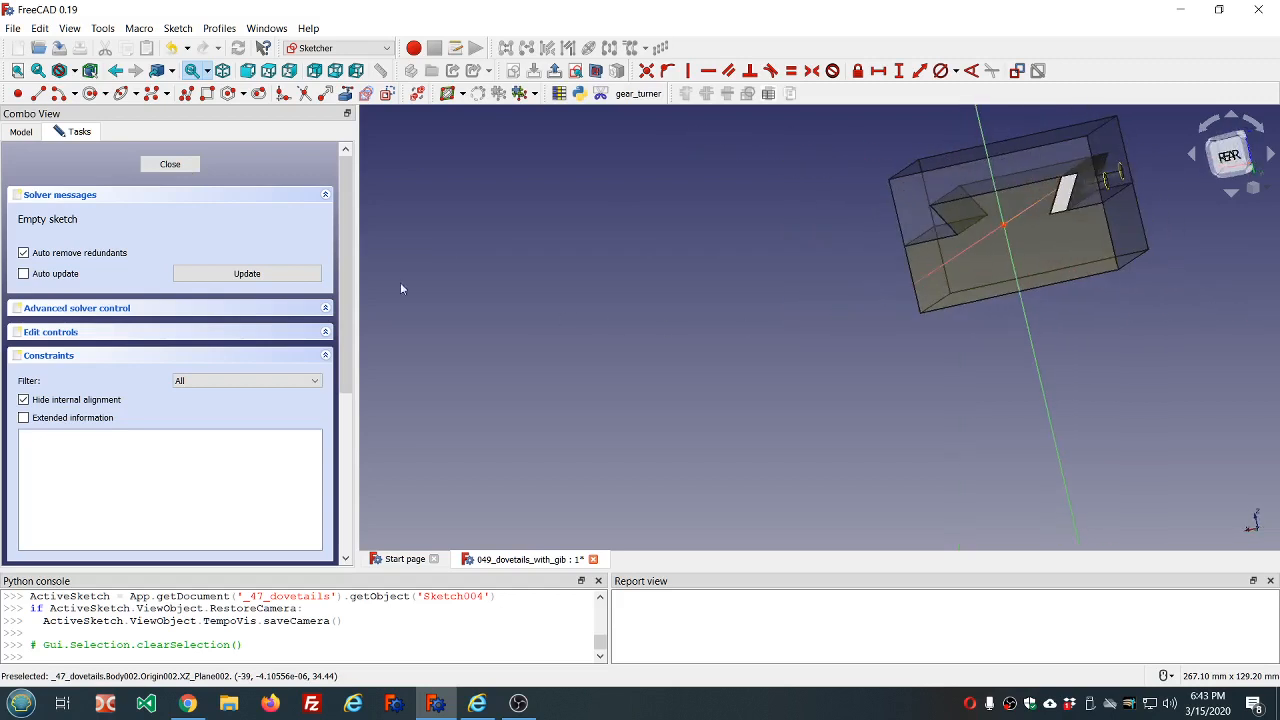
{"action": "left_click", "coordinate": [22, 131]}
{"action": "scroll", "coordinate": [136, 298], "scroll_direction": "down", "scroll_amount": 1}
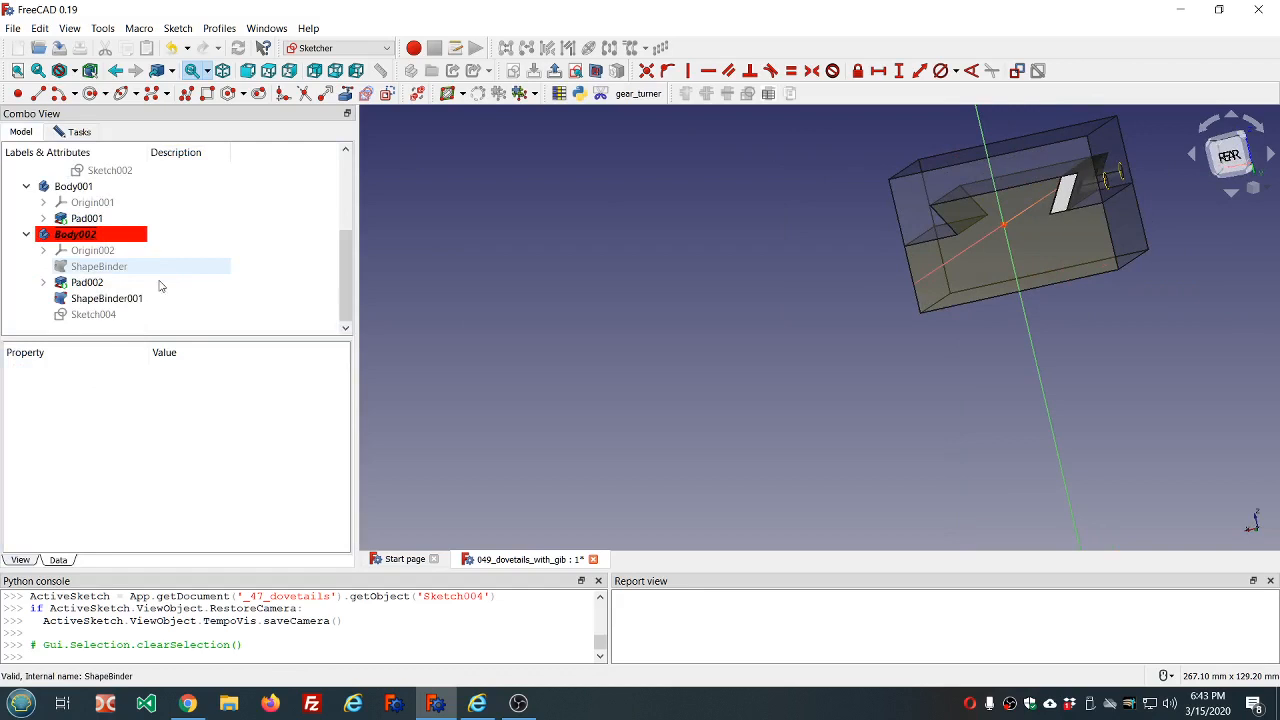
{"action": "left_click", "coordinate": [95, 314]}
{"action": "left_click", "coordinate": [11, 437]}
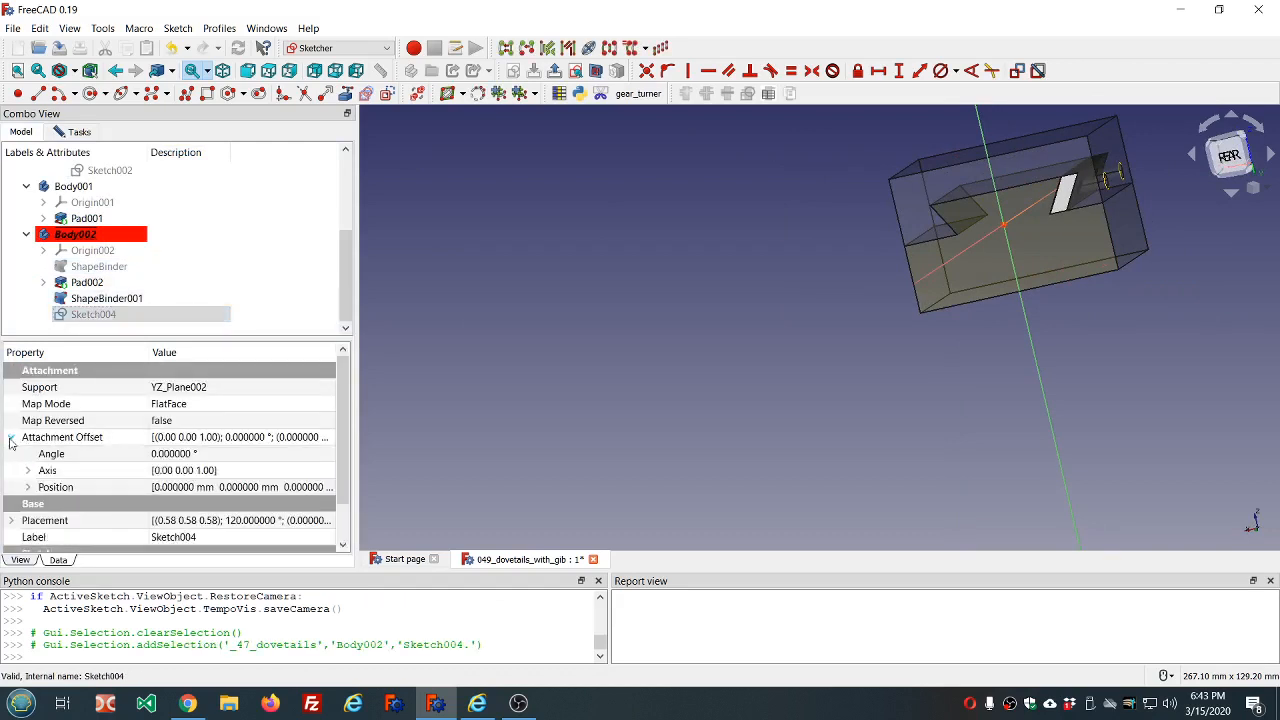
{"action": "left_click", "coordinate": [28, 487]}
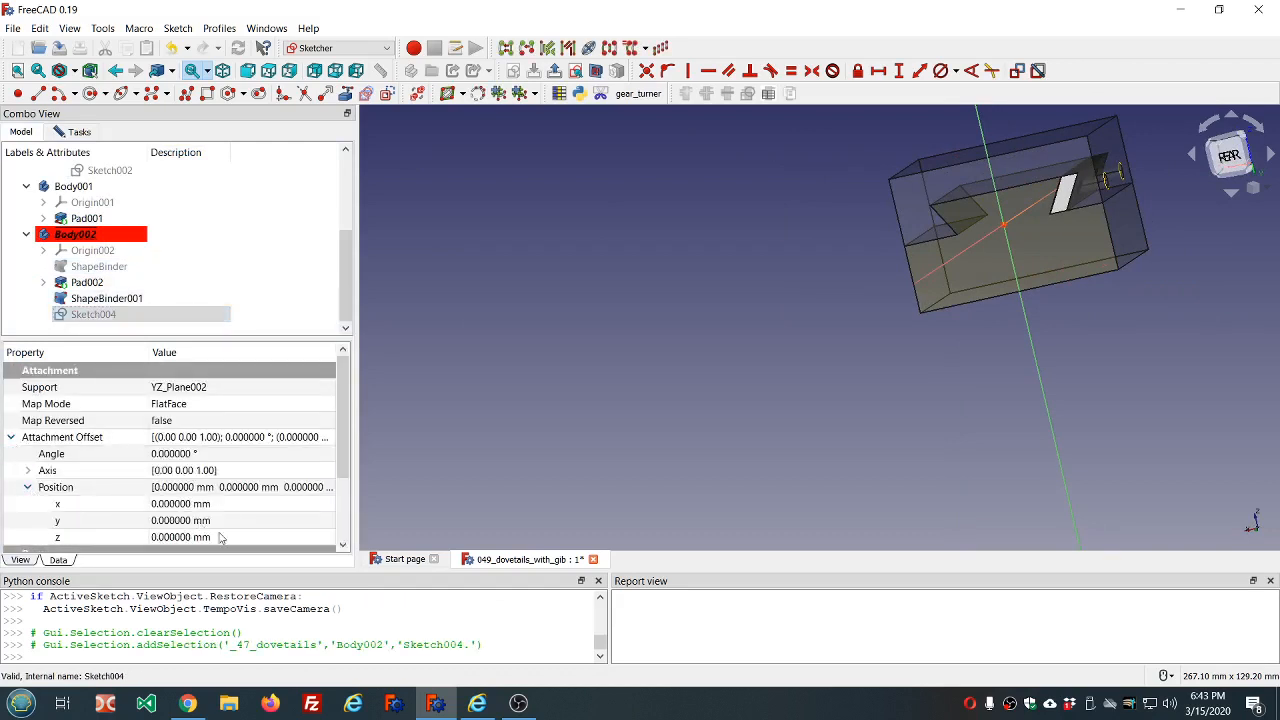
{"action": "left_click", "coordinate": [221, 537]}
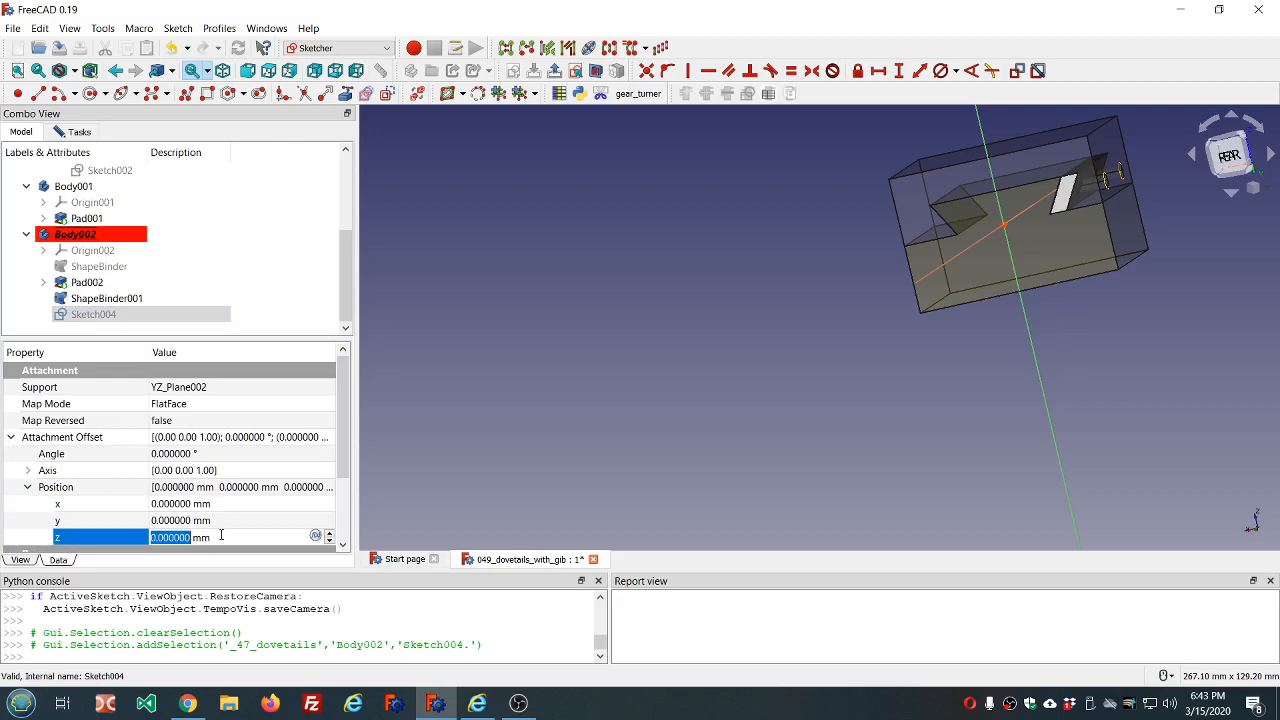
{"action": "key", "text": "equal"}
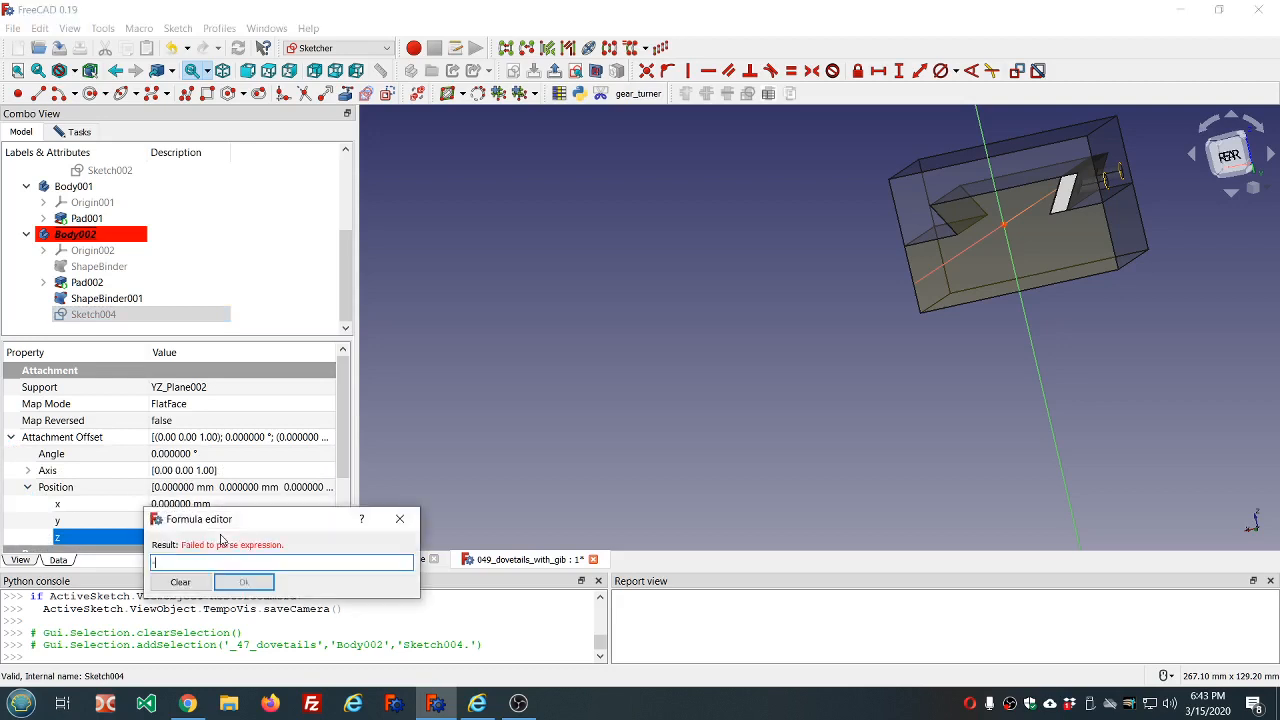
{"action": "type", "text": "-dd.dd"}
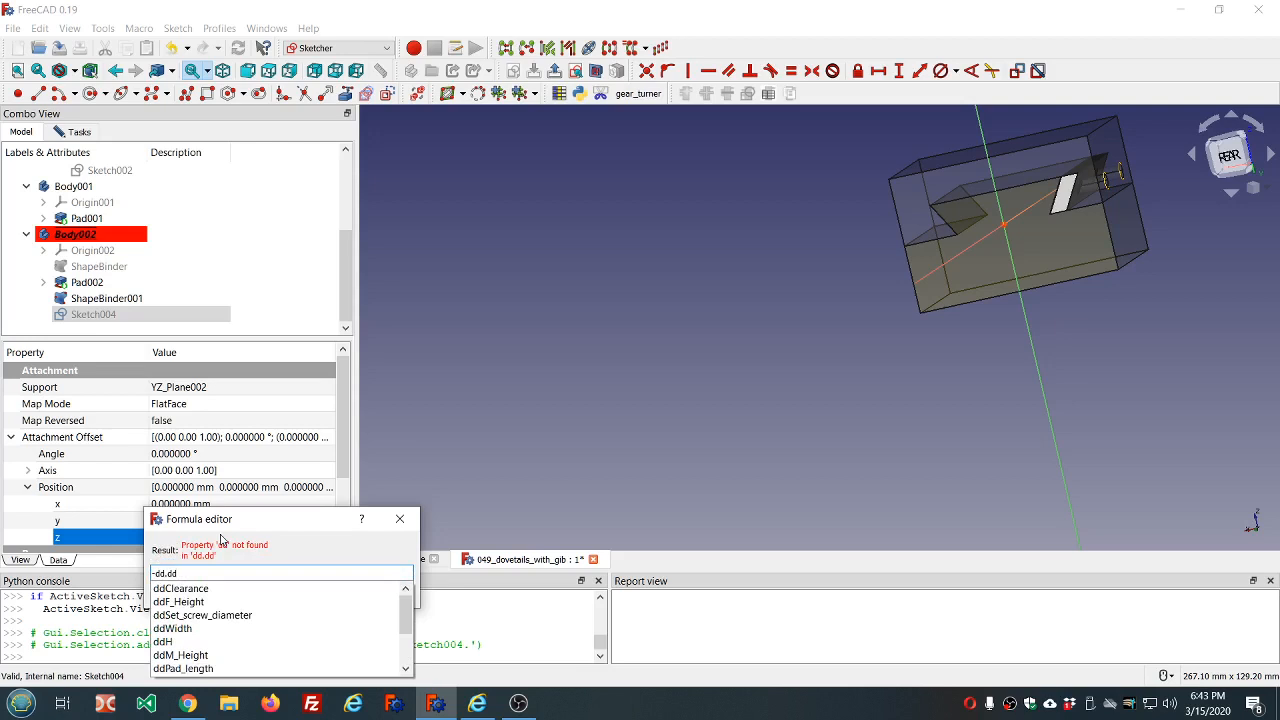
{"action": "key", "text": "Down"}
{"action": "key", "text": "Down"}
{"action": "key", "text": "Down"}
{"action": "key", "text": "Down"}
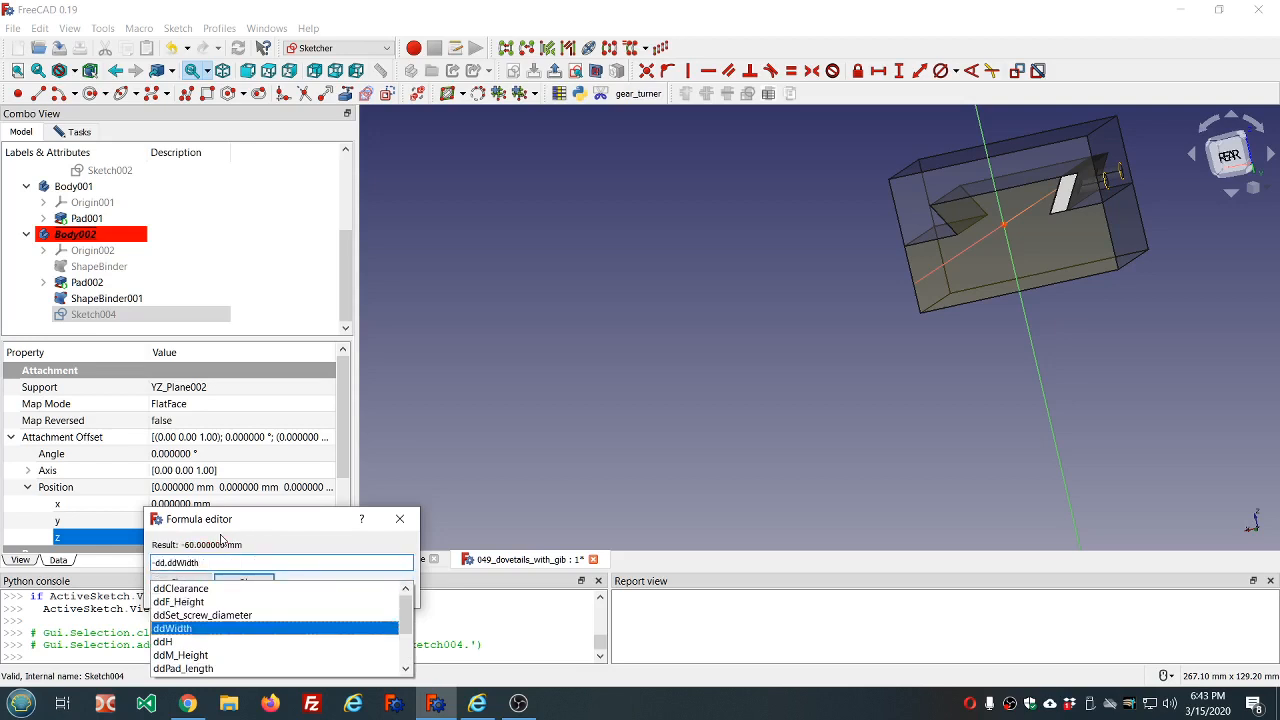
{"action": "type", "text": "/2"}
{"action": "key", "text": "Return"}
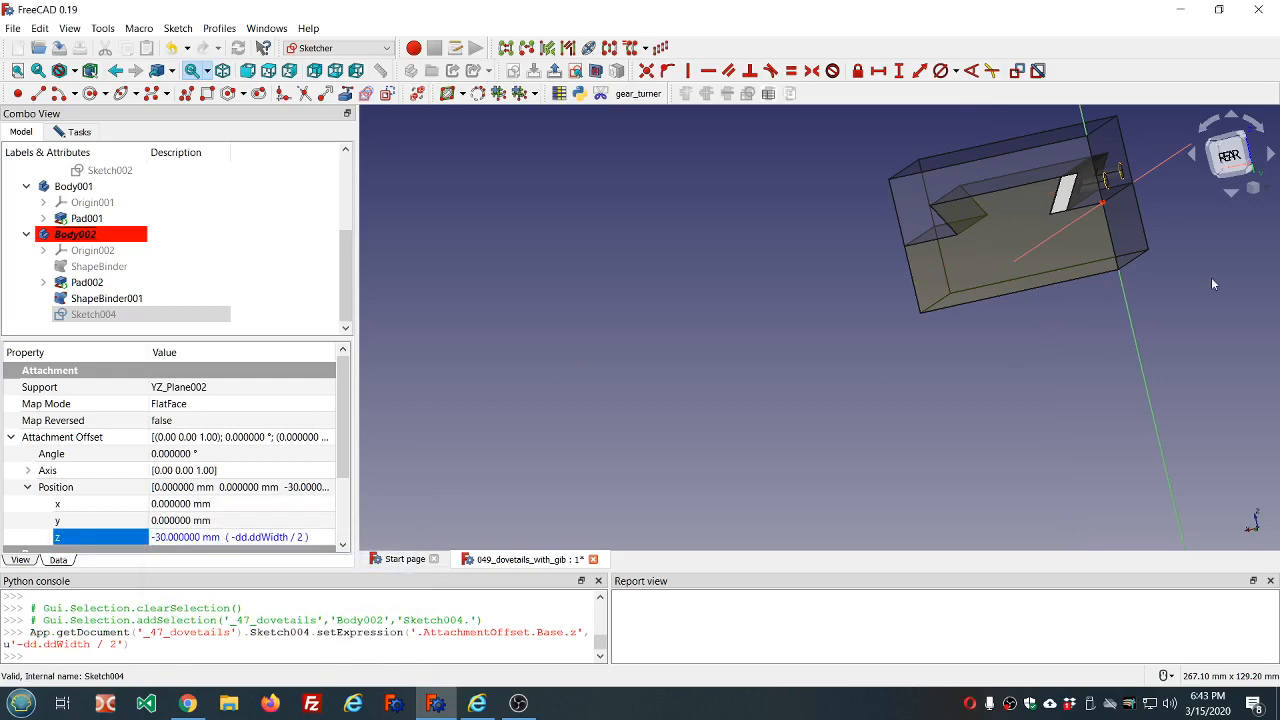
Step: Draw two circles in Sketch004 just above the set screw holes, with radii of about 2.3 mm and 3.1 mm
{"action": "middle_click_drag", "start_coordinate": [1211, 284], "coordinate": [982, 309]}
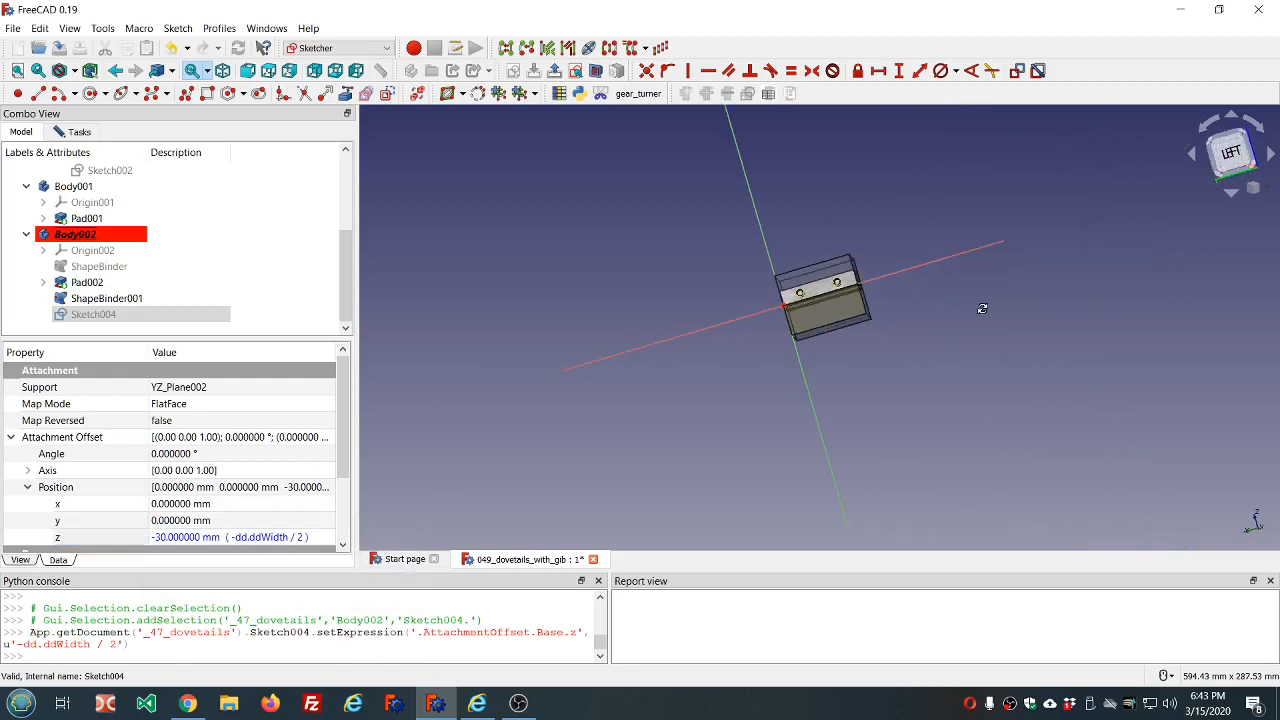
{"action": "scroll", "coordinate": [803, 288], "scroll_direction": "up", "scroll_amount": 5}
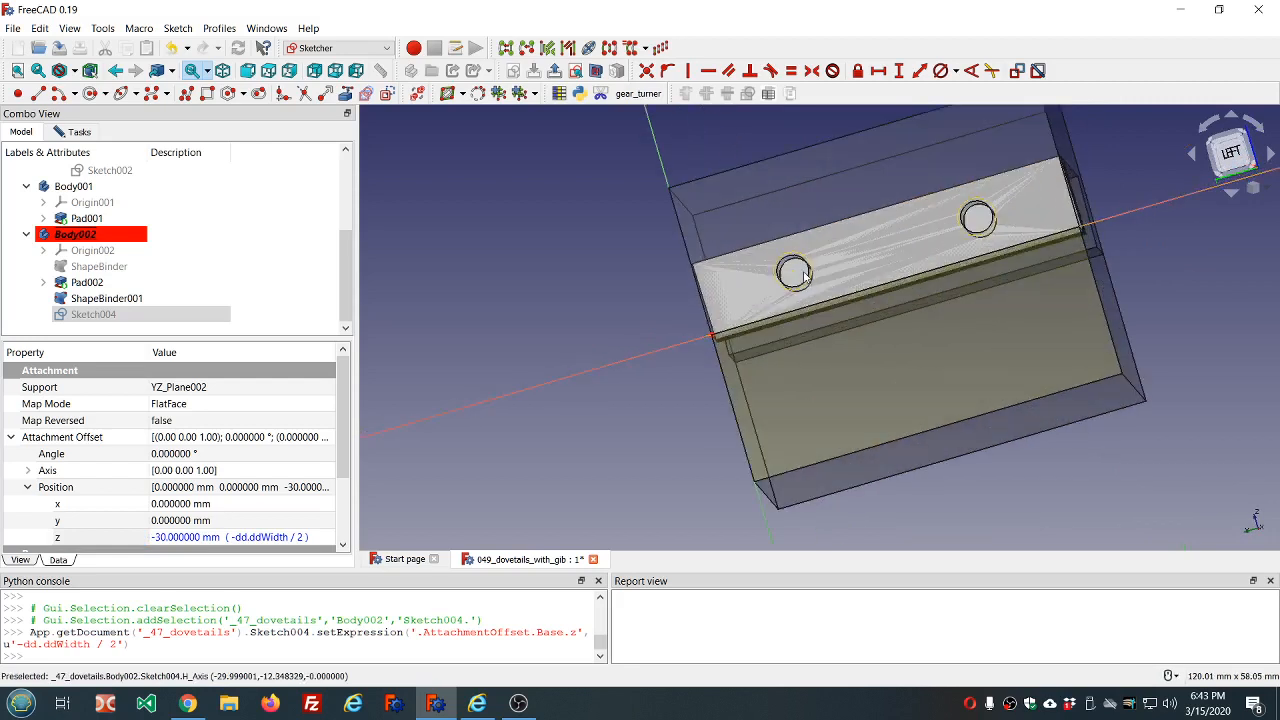
{"action": "scroll", "coordinate": [795, 258], "scroll_direction": "down", "scroll_amount": 2}
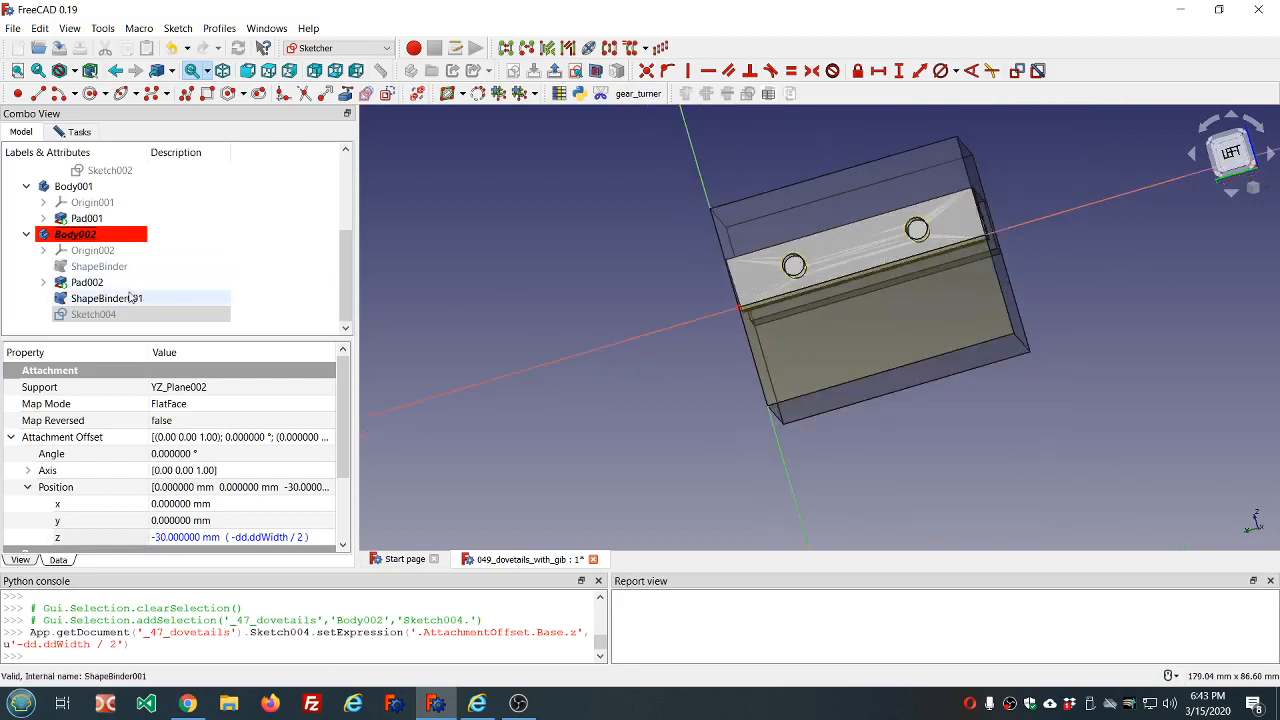
{"action": "scroll", "coordinate": [480, 214], "scroll_direction": "down", "scroll_amount": 2}
{"action": "scroll", "coordinate": [480, 208], "scroll_direction": "up", "scroll_amount": 2}
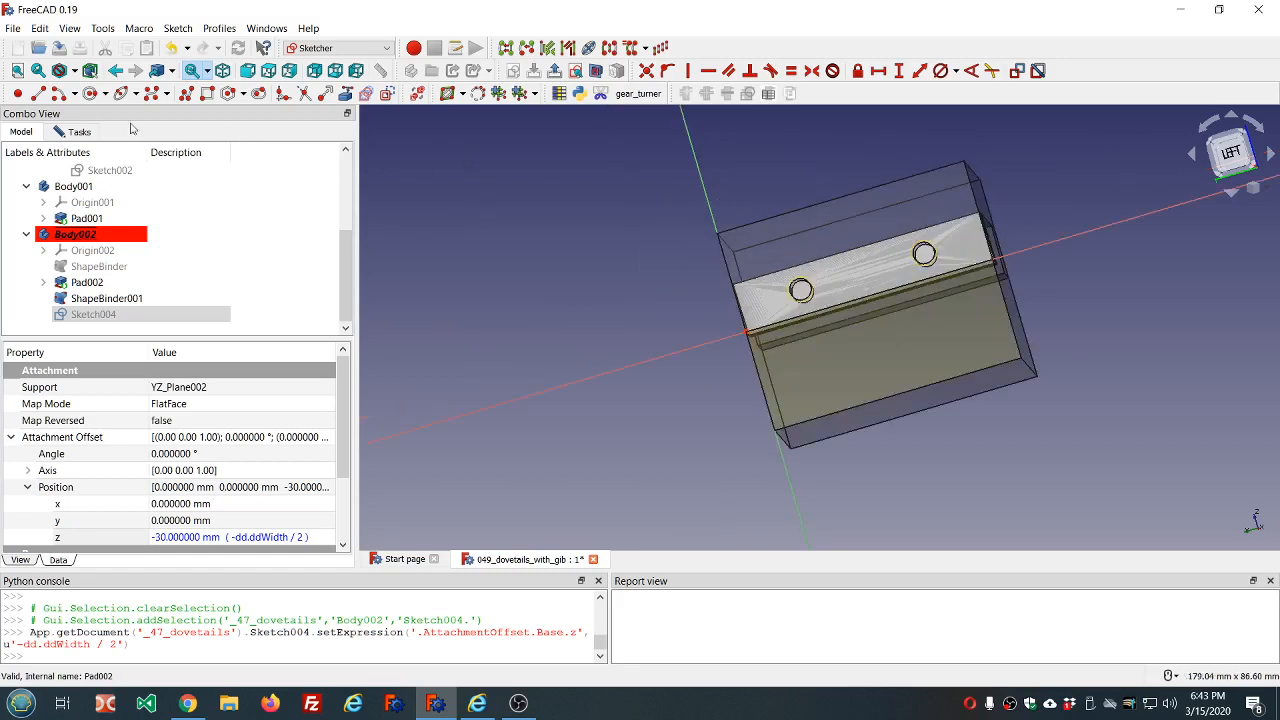
{"action": "left_click", "coordinate": [96, 96]}
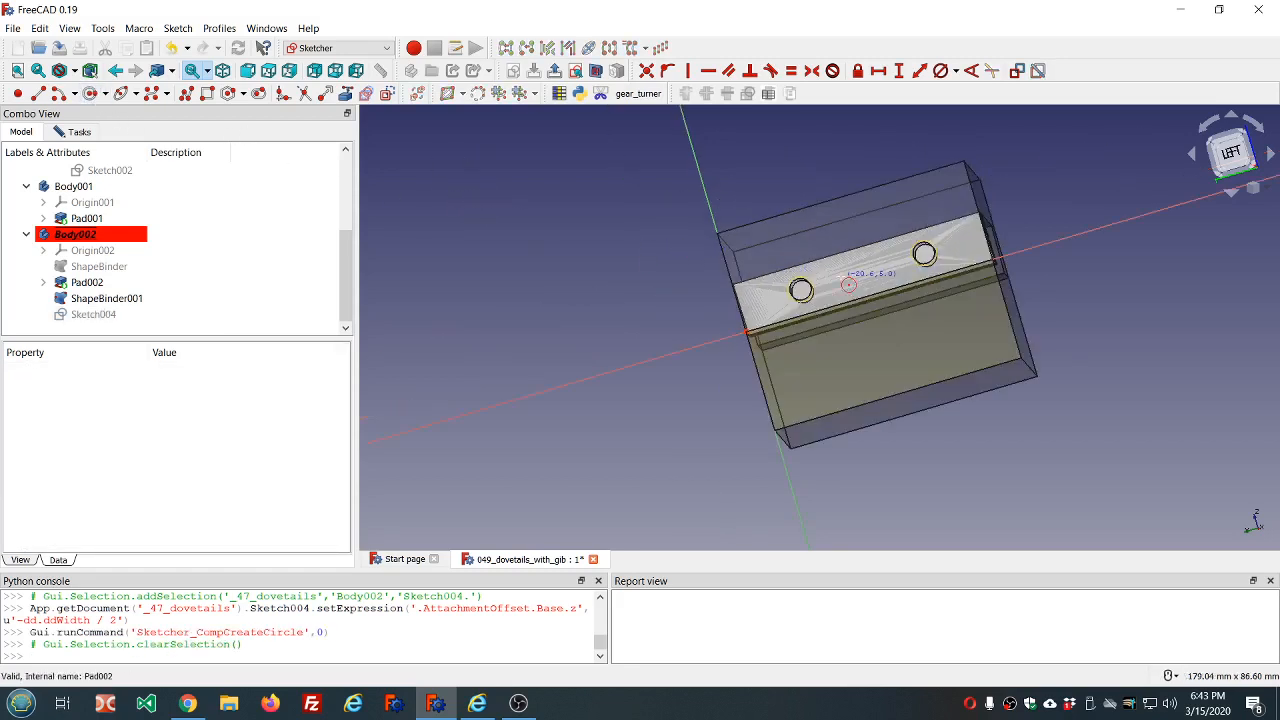
{"action": "left_click", "coordinate": [796, 256]}
{"action": "left_click", "coordinate": [806, 246]}
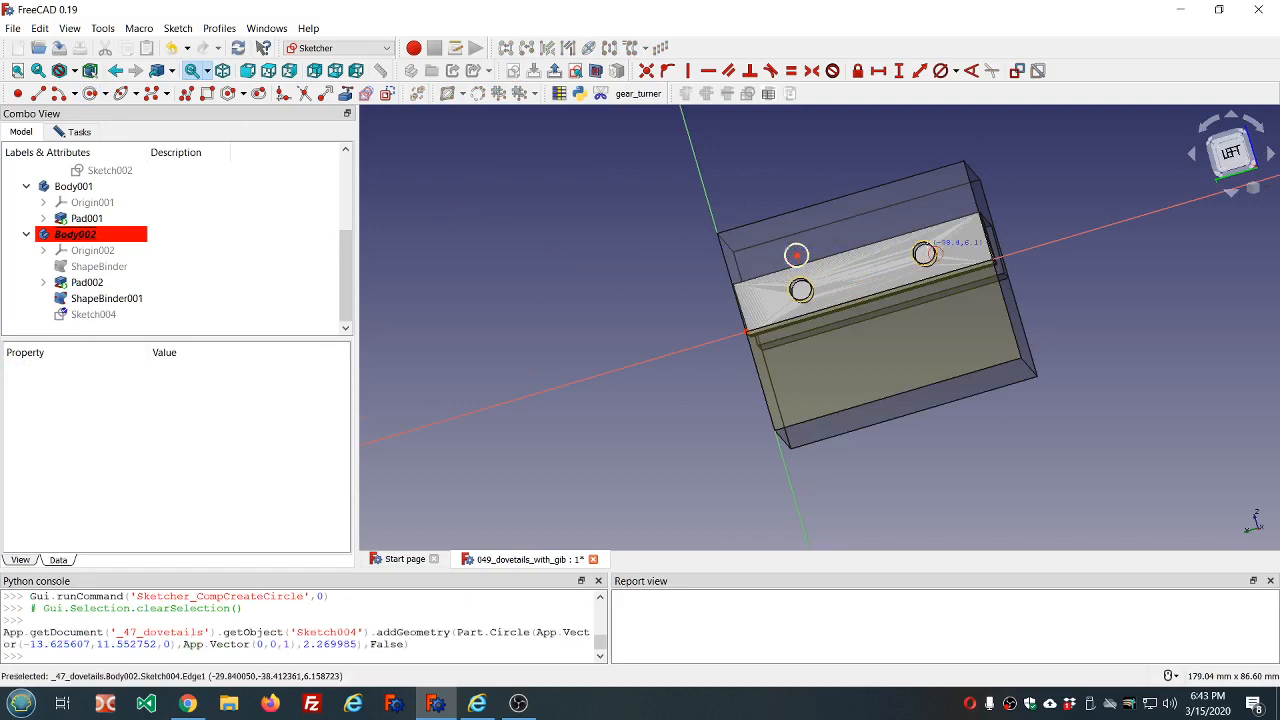
{"action": "left_click", "coordinate": [910, 216]}
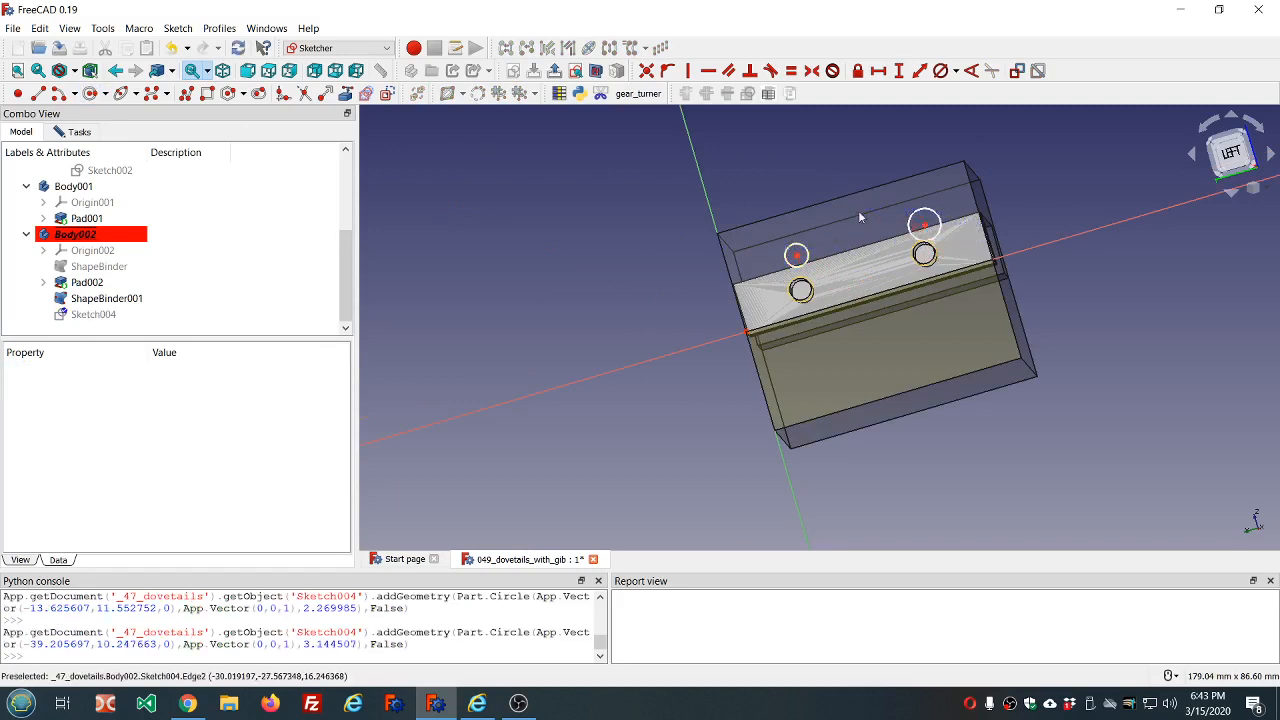
{"action": "left_click", "coordinate": [346, 94]}
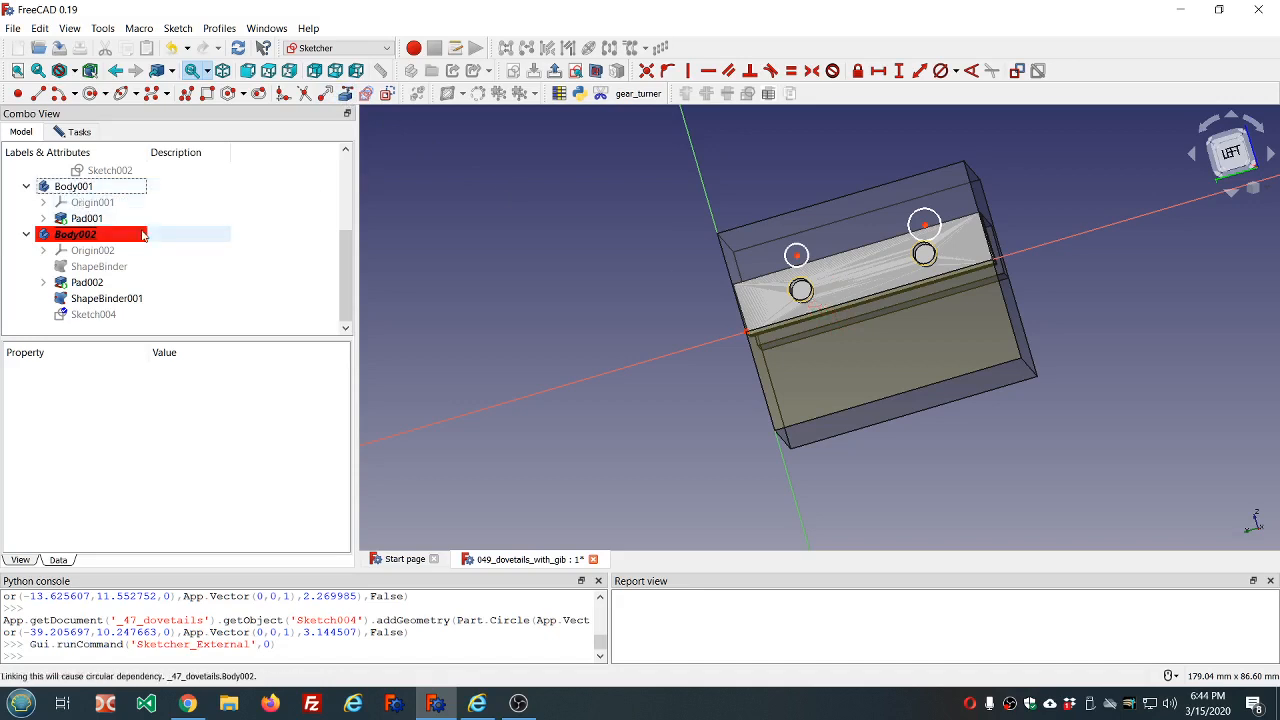
{"action": "scroll", "coordinate": [70, 210], "scroll_direction": "up", "scroll_amount": 3}
{"action": "left_click", "coordinate": [68, 218]}
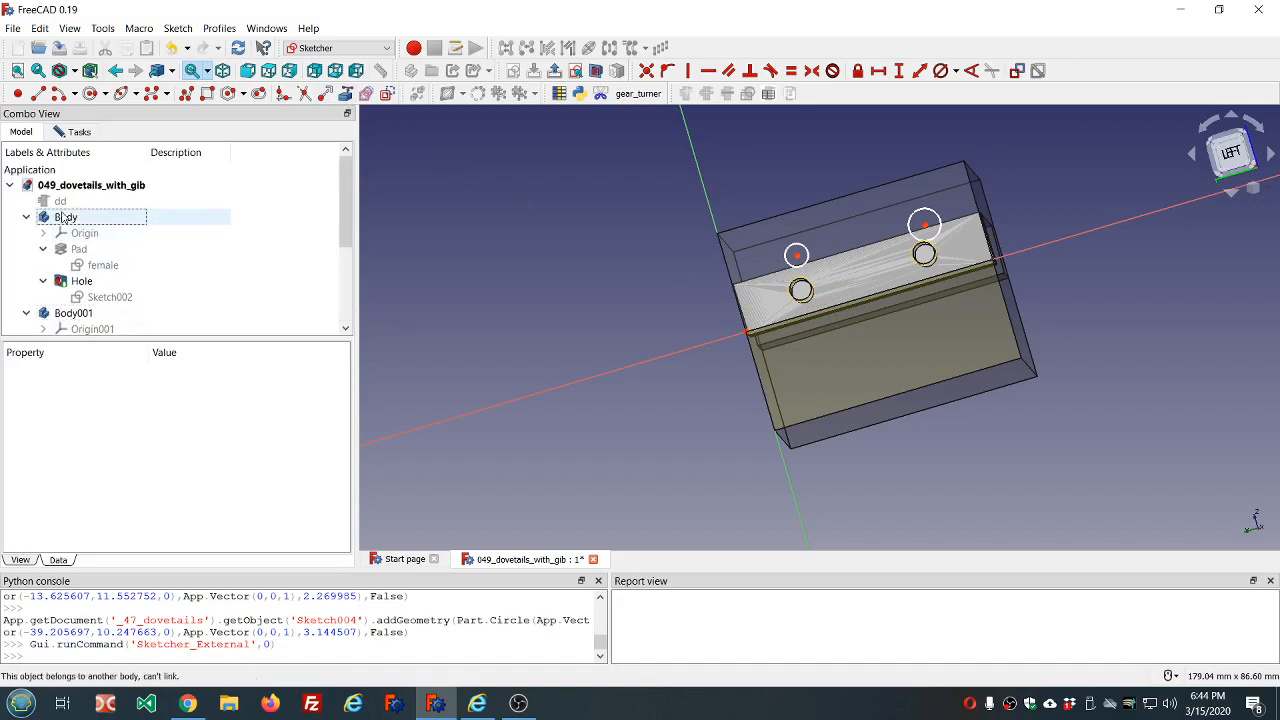
{"action": "double_click", "coordinate": [62, 200]}
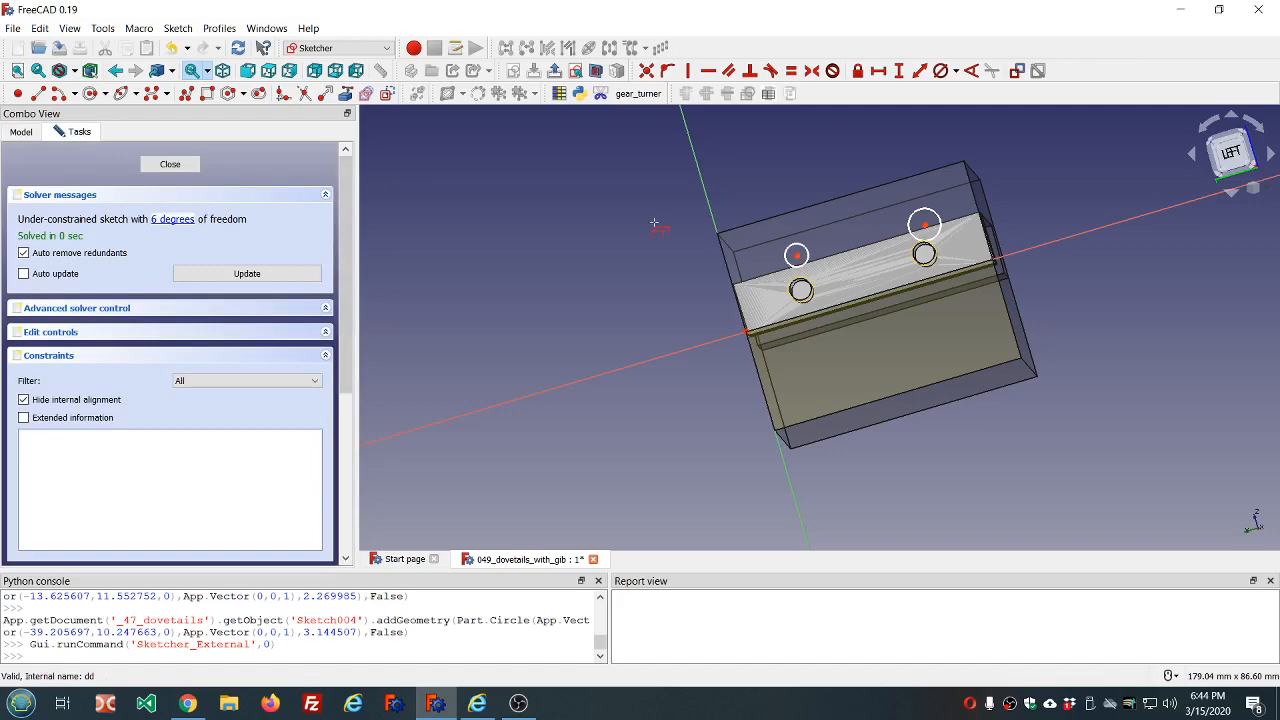
{"action": "scroll", "coordinate": [775, 240], "scroll_direction": "up", "scroll_amount": 5}
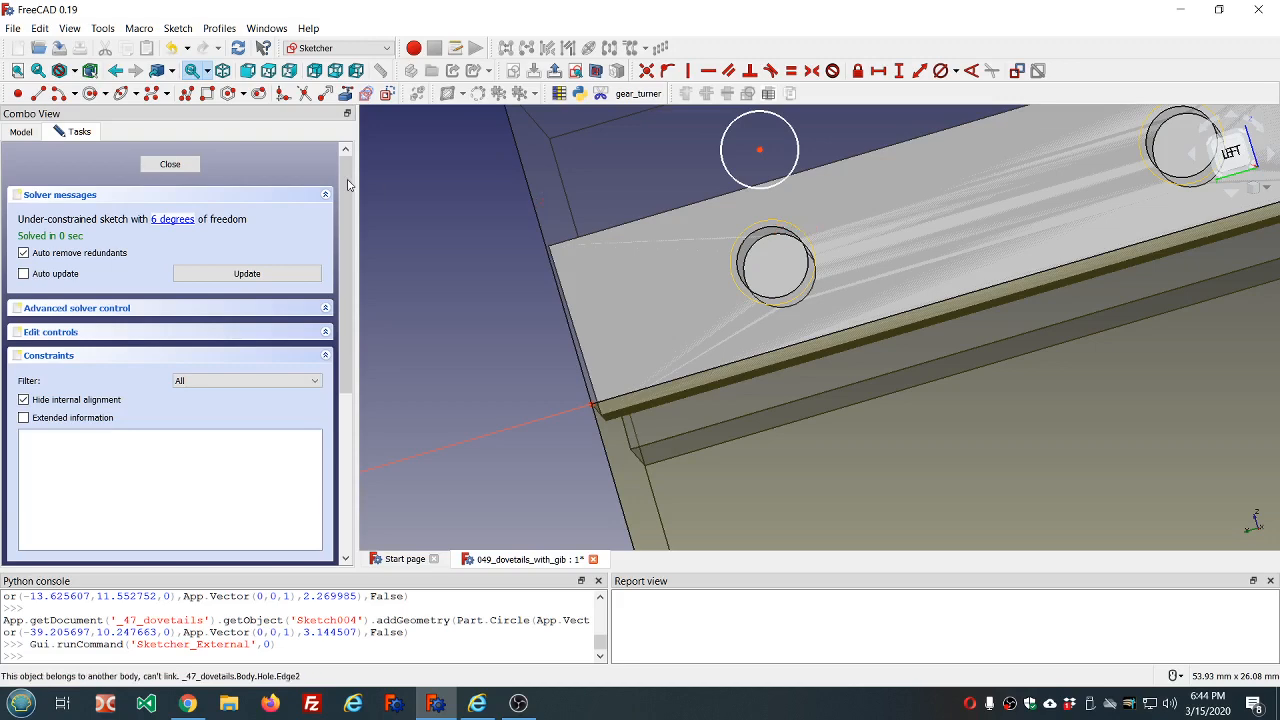
Step: Close the sketch and hide Body and Body001 so that only the gib body stays in view
{"action": "left_click", "coordinate": [172, 165]}
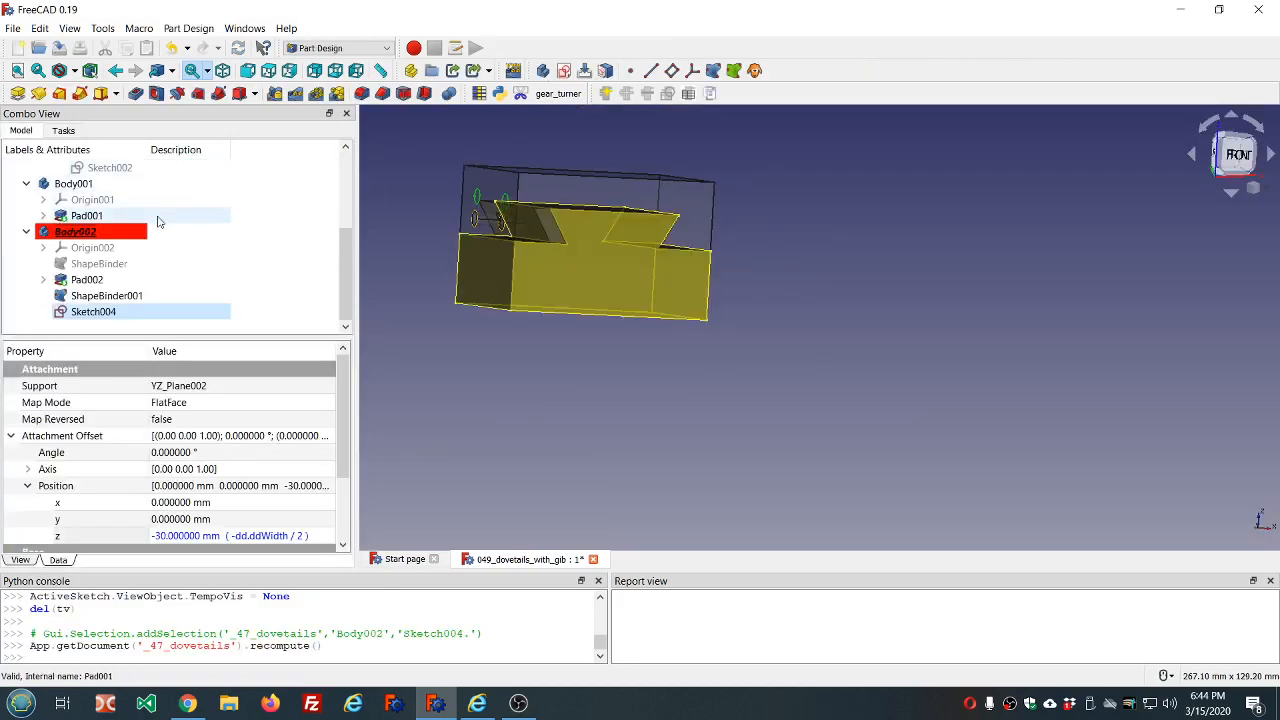
{"action": "scroll", "coordinate": [157, 221], "scroll_direction": "up", "scroll_amount": 2}
{"action": "left_click", "coordinate": [66, 183]}
{"action": "key", "text": "space"}
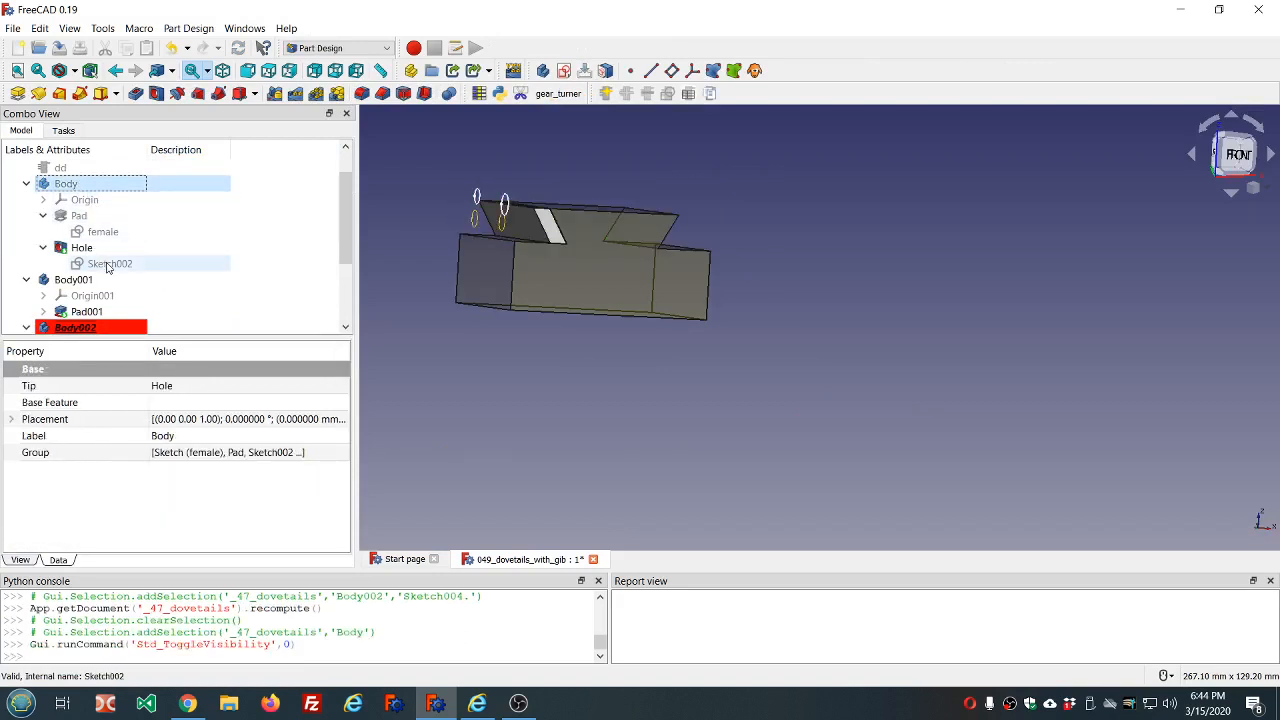
{"action": "left_click", "coordinate": [86, 280]}
{"action": "key", "text": "space"}
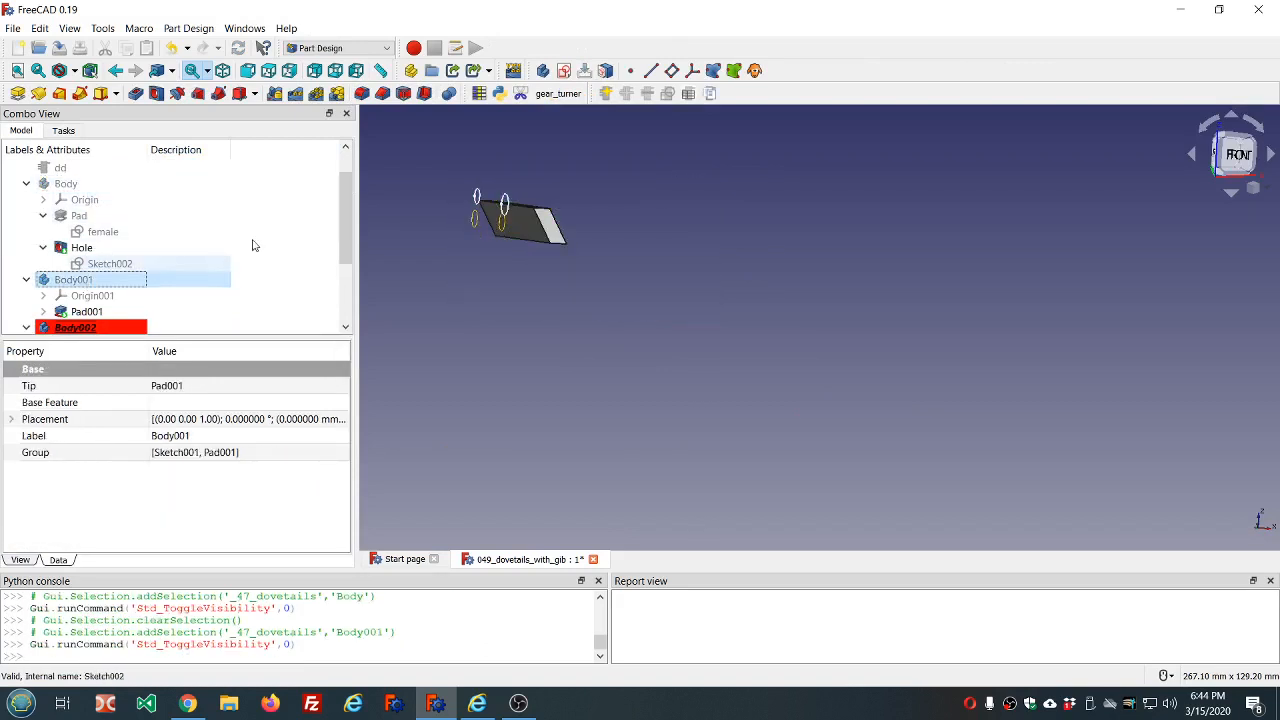
Step: Reopen Sketch004 and link both circles of ShapeBinder001 into it as external geometry
{"action": "scroll", "coordinate": [269, 237], "scroll_direction": "down", "scroll_amount": 2}
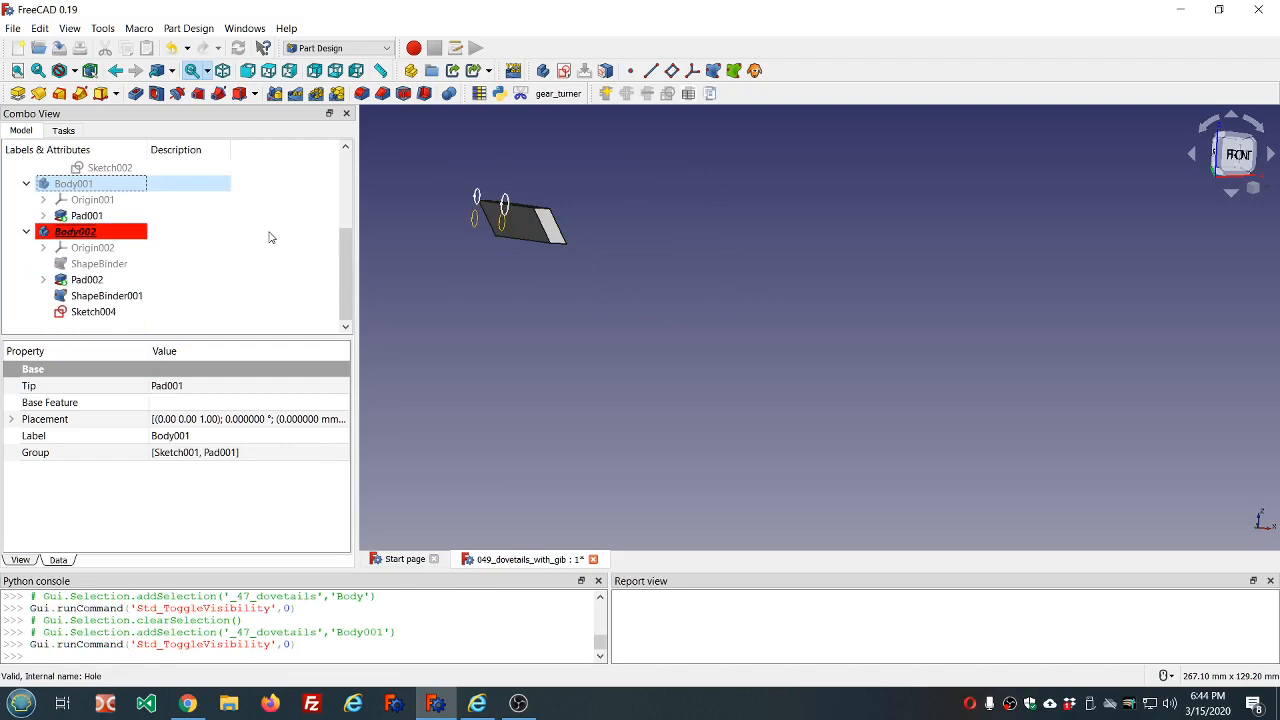
{"action": "double_click", "coordinate": [100, 312]}
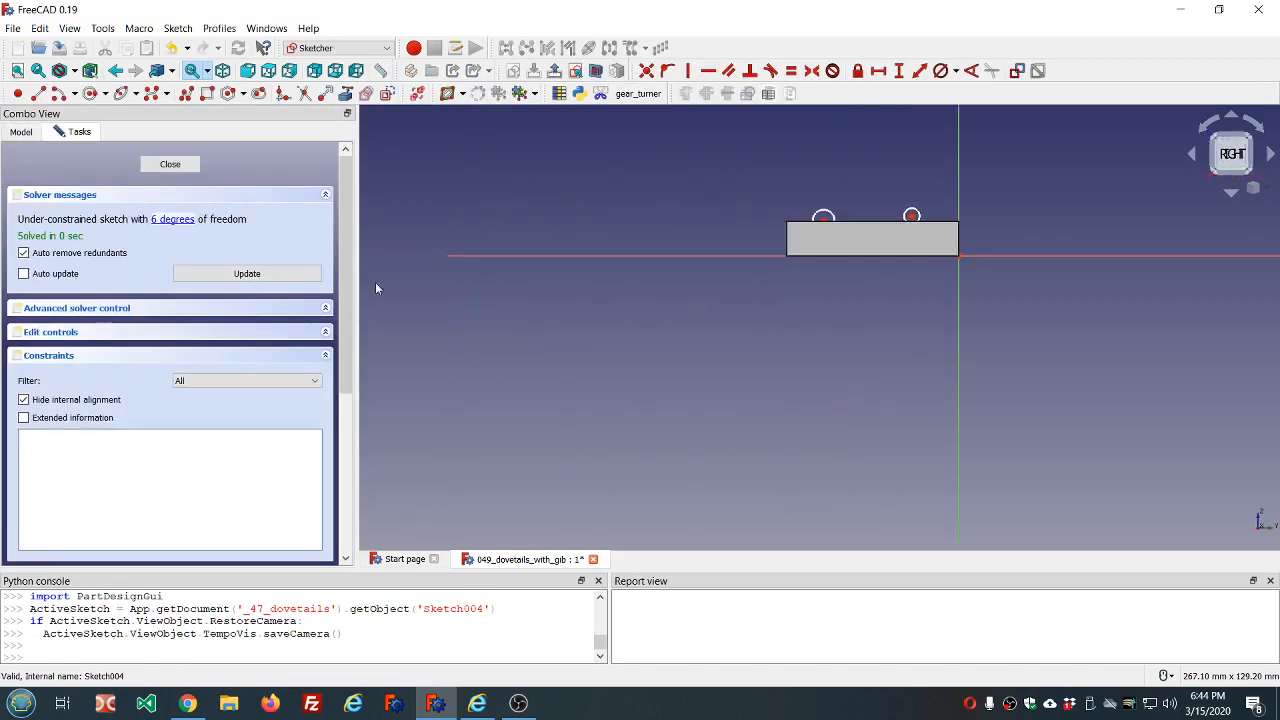
{"action": "mouse_move", "coordinate": [1034, 237]}
{"action": "middle_mouse_down"}
{"action": "mouse_move", "coordinate": [781, 258]}
{"action": "mouse_move", "coordinate": [649, 294]}
{"action": "mouse_move", "coordinate": [580, 331]}
{"action": "mouse_move", "coordinate": [574, 363]}
{"action": "middle_mouse_up"}
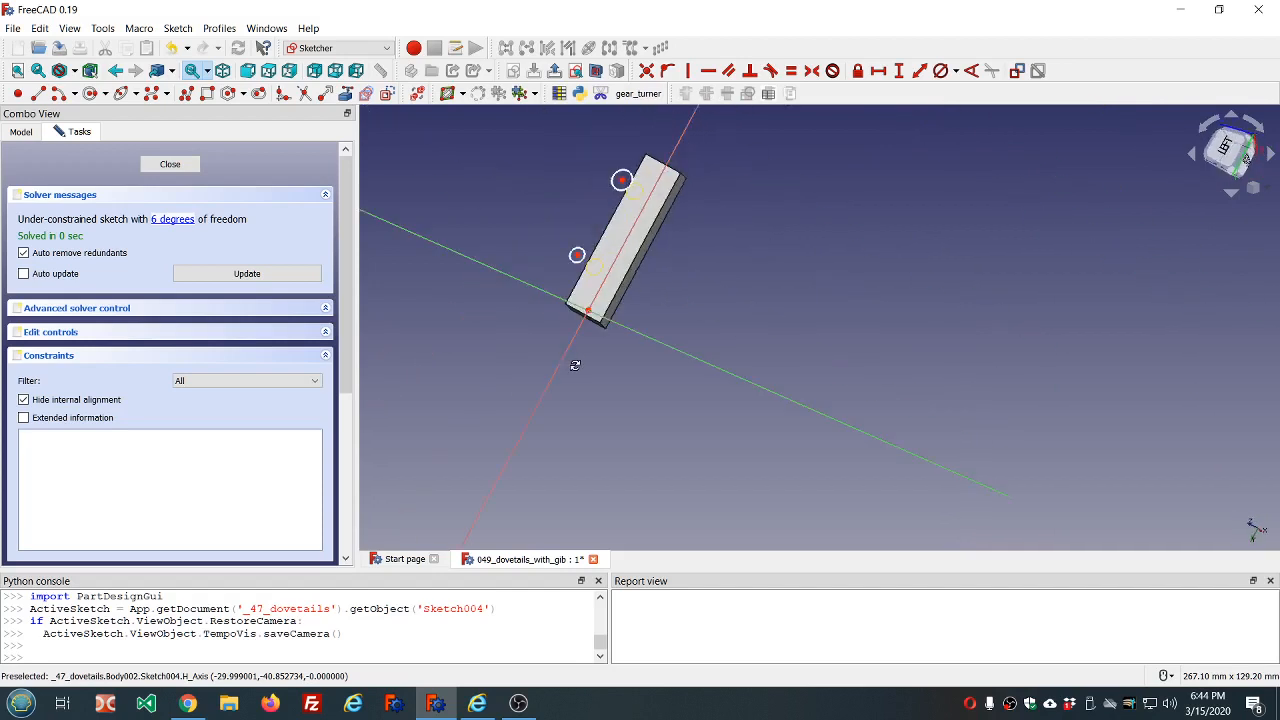
{"action": "scroll", "coordinate": [590, 281], "scroll_direction": "up", "scroll_amount": 5}
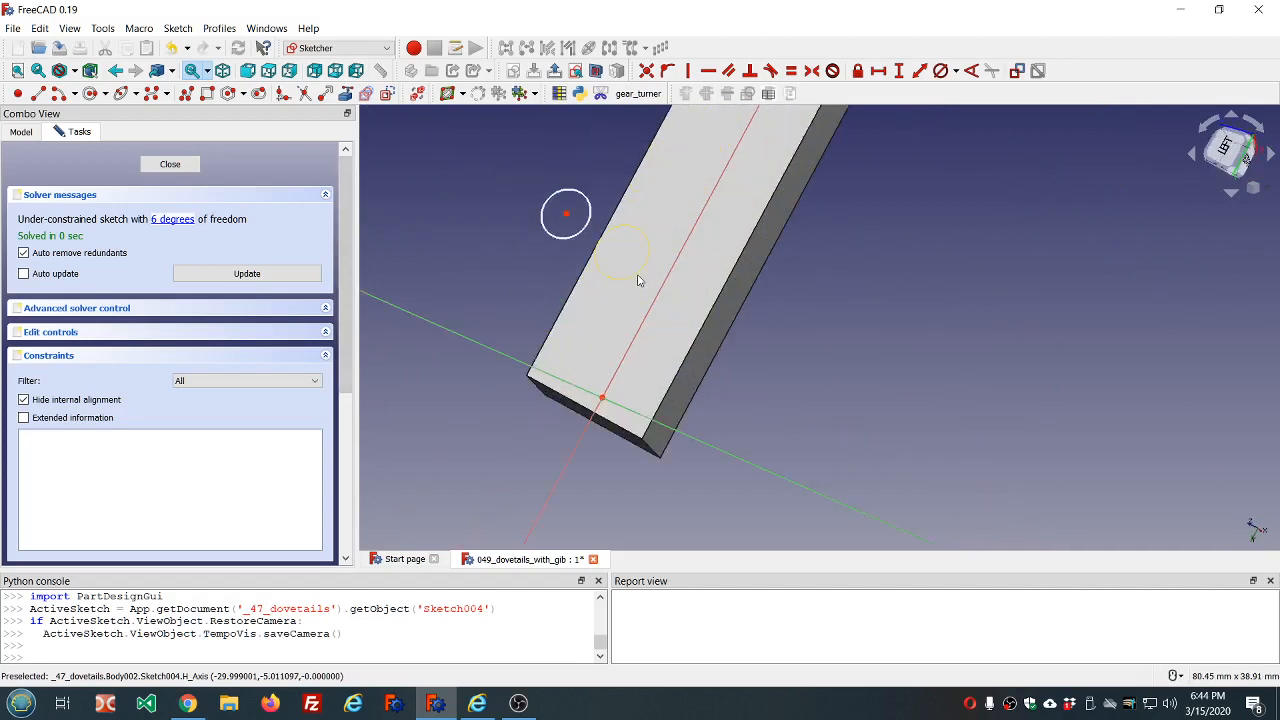
{"action": "left_click", "coordinate": [346, 93]}
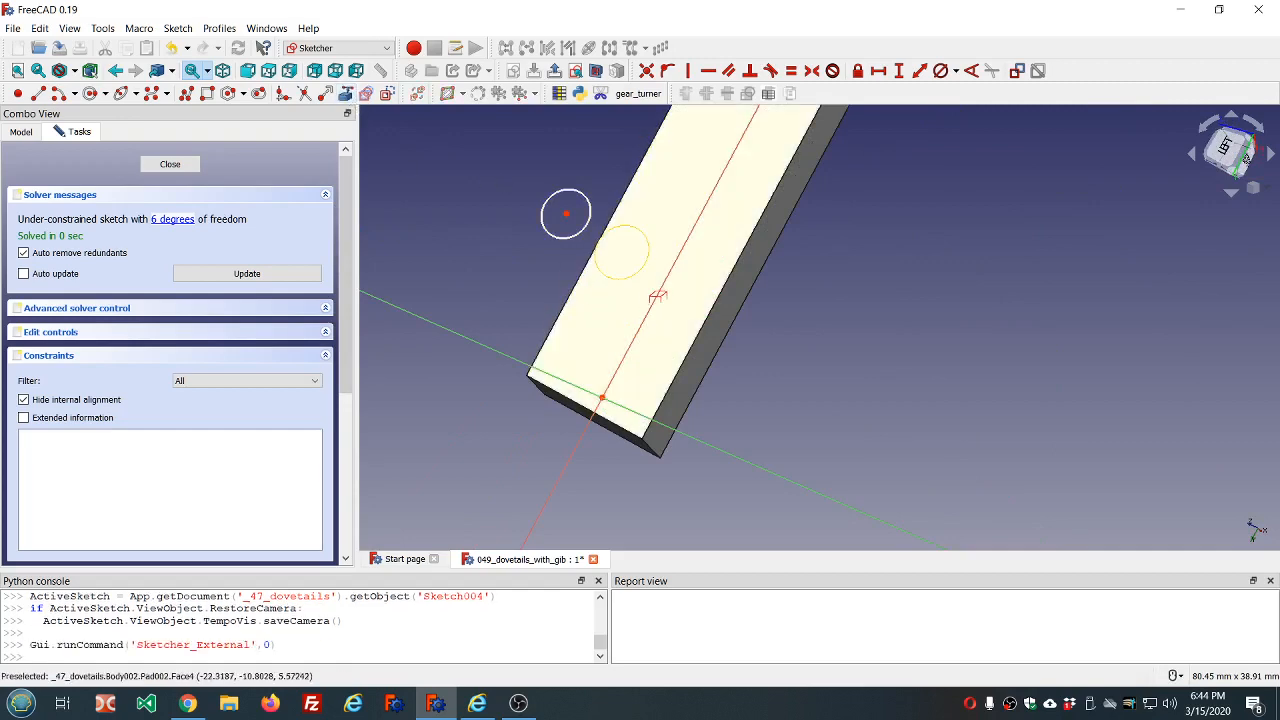
{"action": "left_click", "coordinate": [644, 270]}
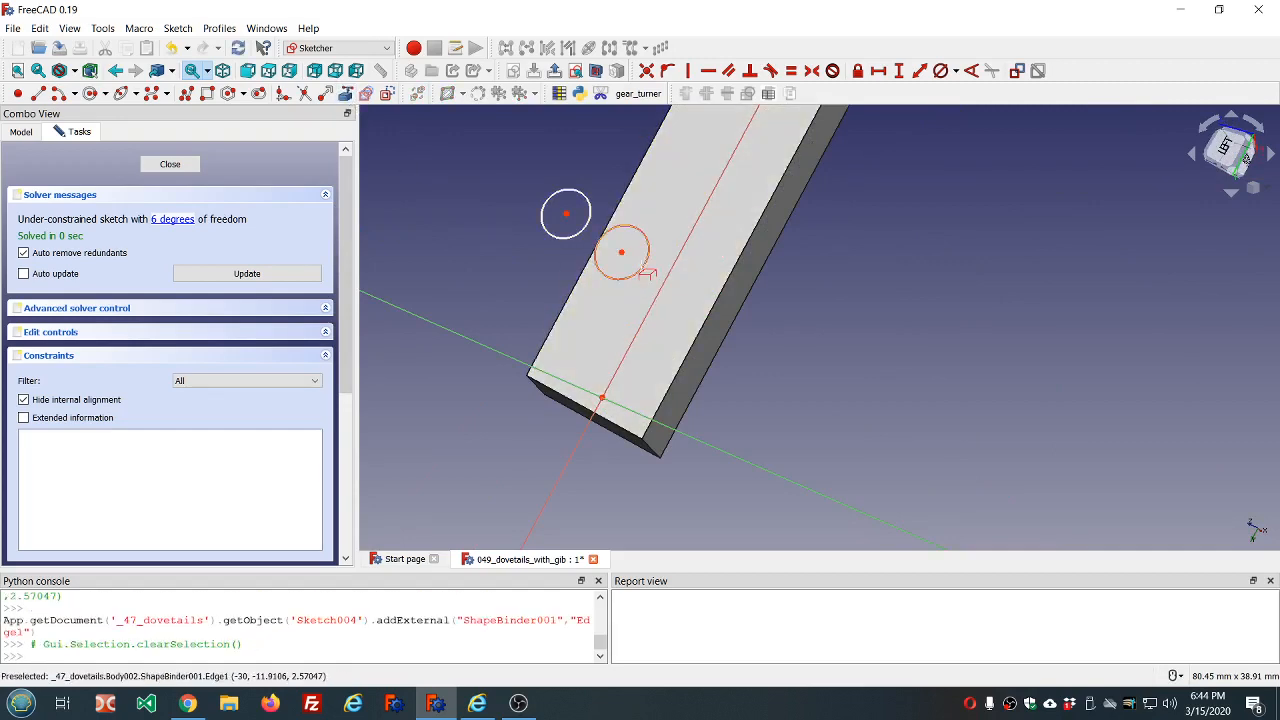
{"action": "scroll", "coordinate": [644, 270], "scroll_direction": "down", "scroll_amount": 4}
{"action": "scroll", "coordinate": [686, 196], "scroll_direction": "up", "scroll_amount": 5}
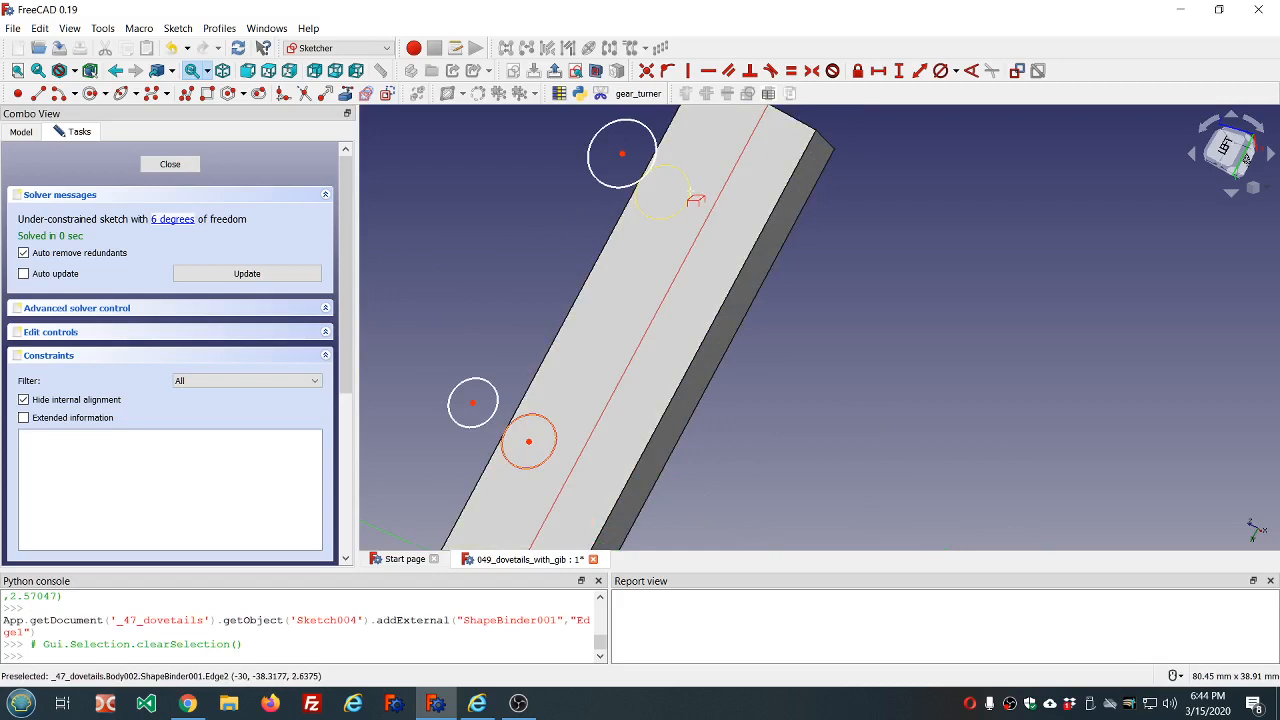
{"action": "left_click", "coordinate": [687, 196]}
{"action": "scroll", "coordinate": [692, 198], "scroll_direction": "down", "scroll_amount": 2}
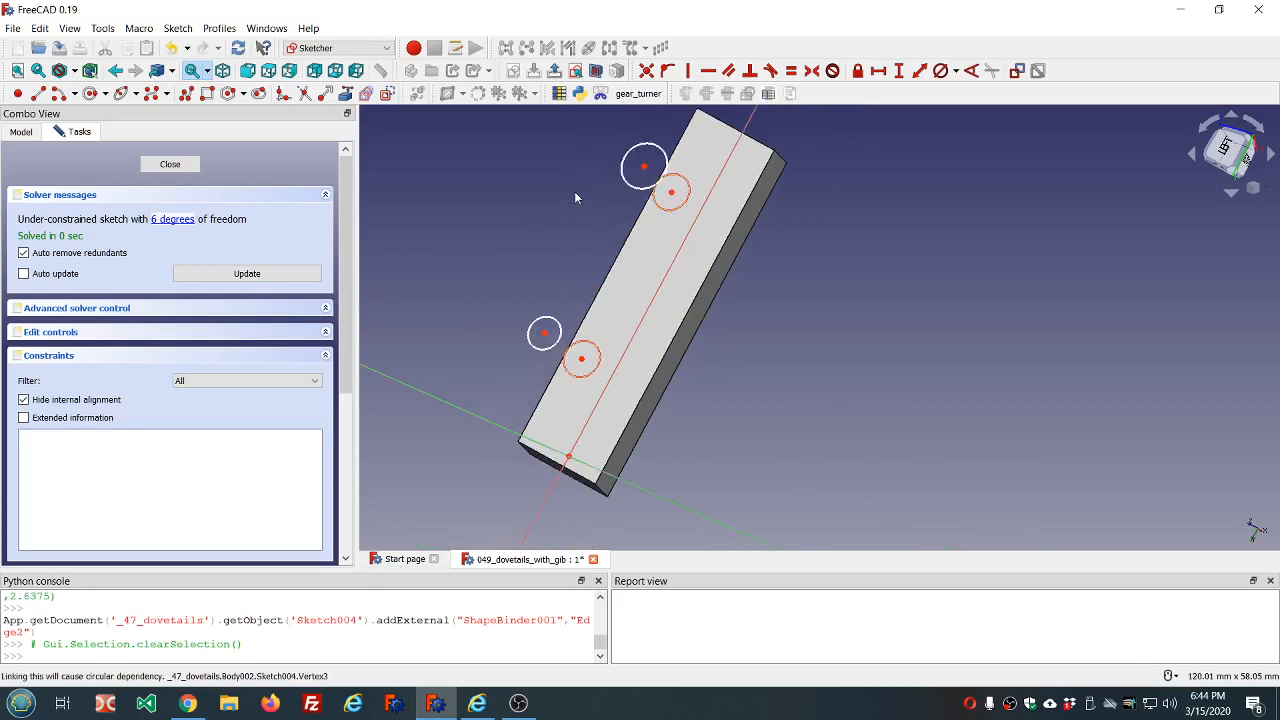
Step: Close the sketch and hide ShapeBinder001
{"action": "scroll", "coordinate": [870, 150], "scroll_direction": "down", "scroll_amount": 3}
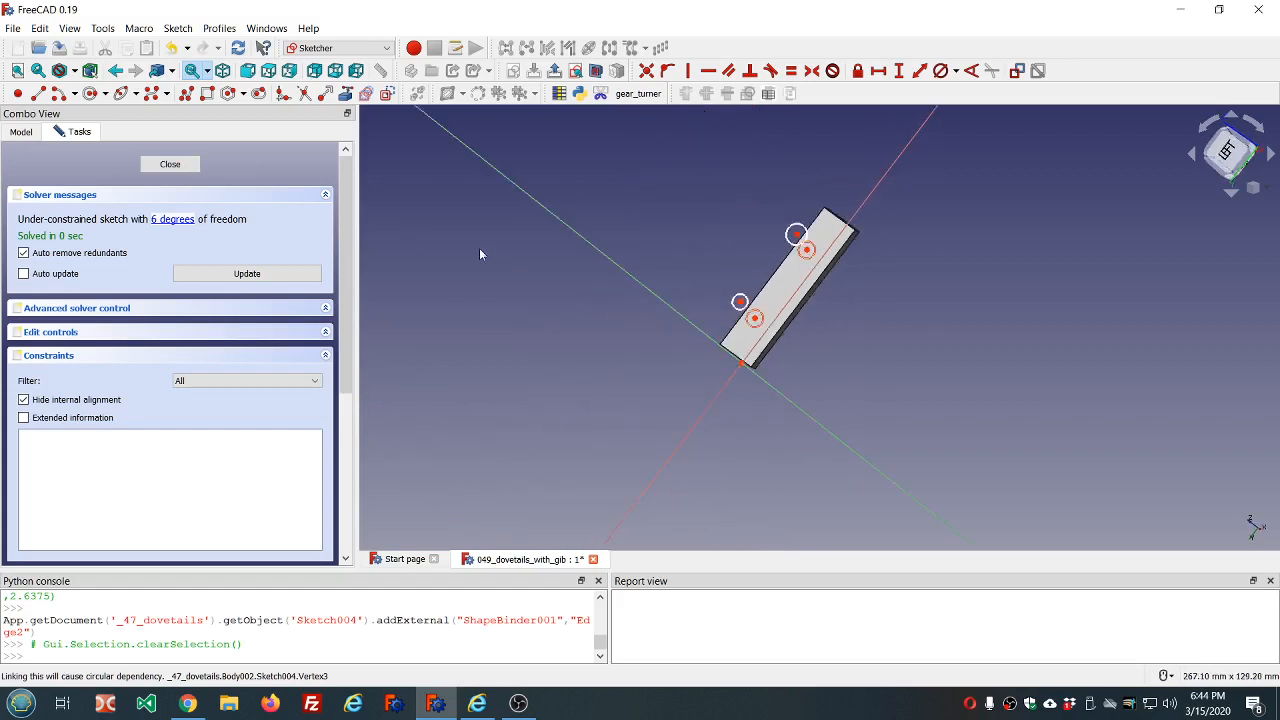
{"action": "left_click", "coordinate": [169, 163]}
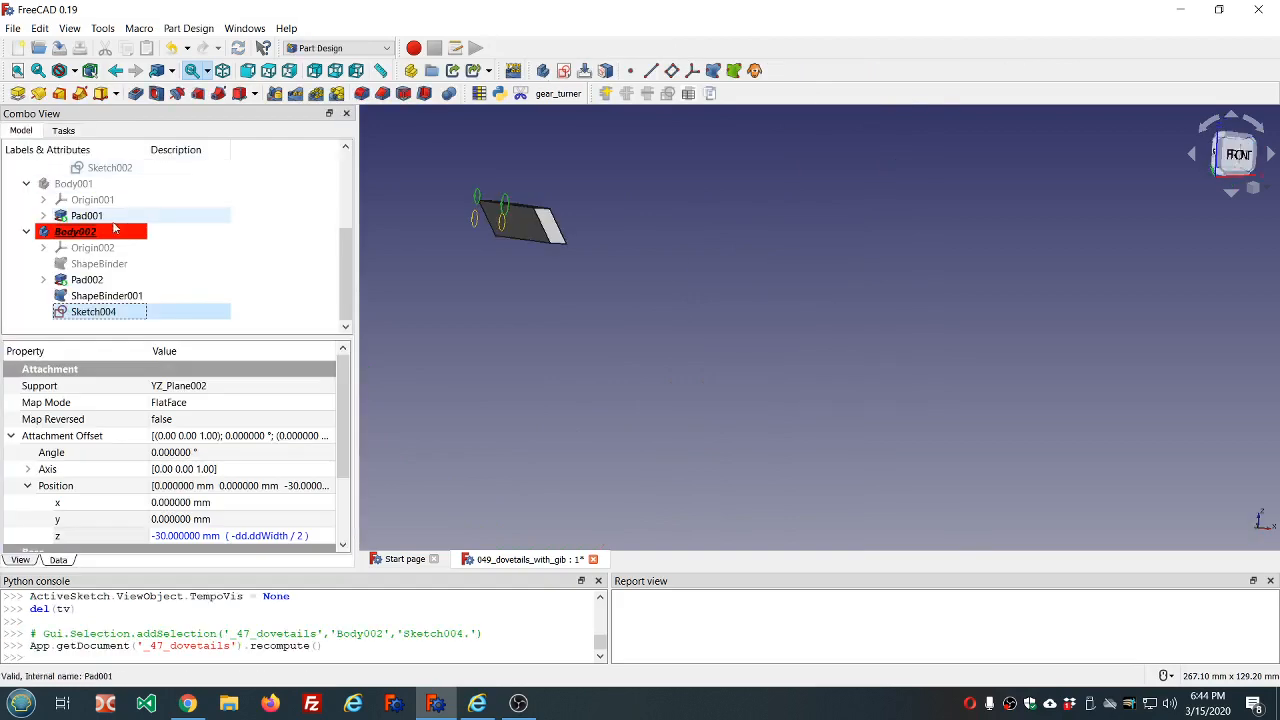
{"action": "left_click", "coordinate": [107, 295]}
{"action": "key", "text": "space"}
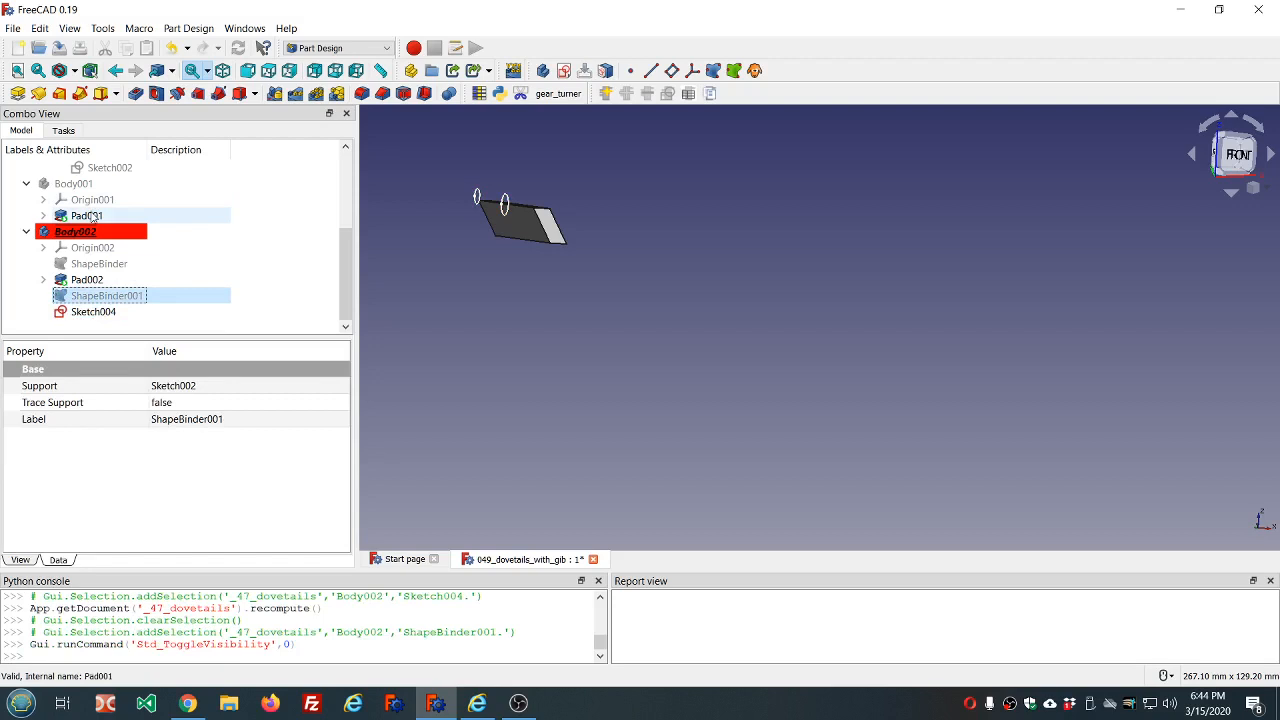
Step: Reopen Sketch004 and constrain the centre of each drawn circle coincident with the centre of its neighbouring external circle
{"action": "double_click", "coordinate": [99, 313]}
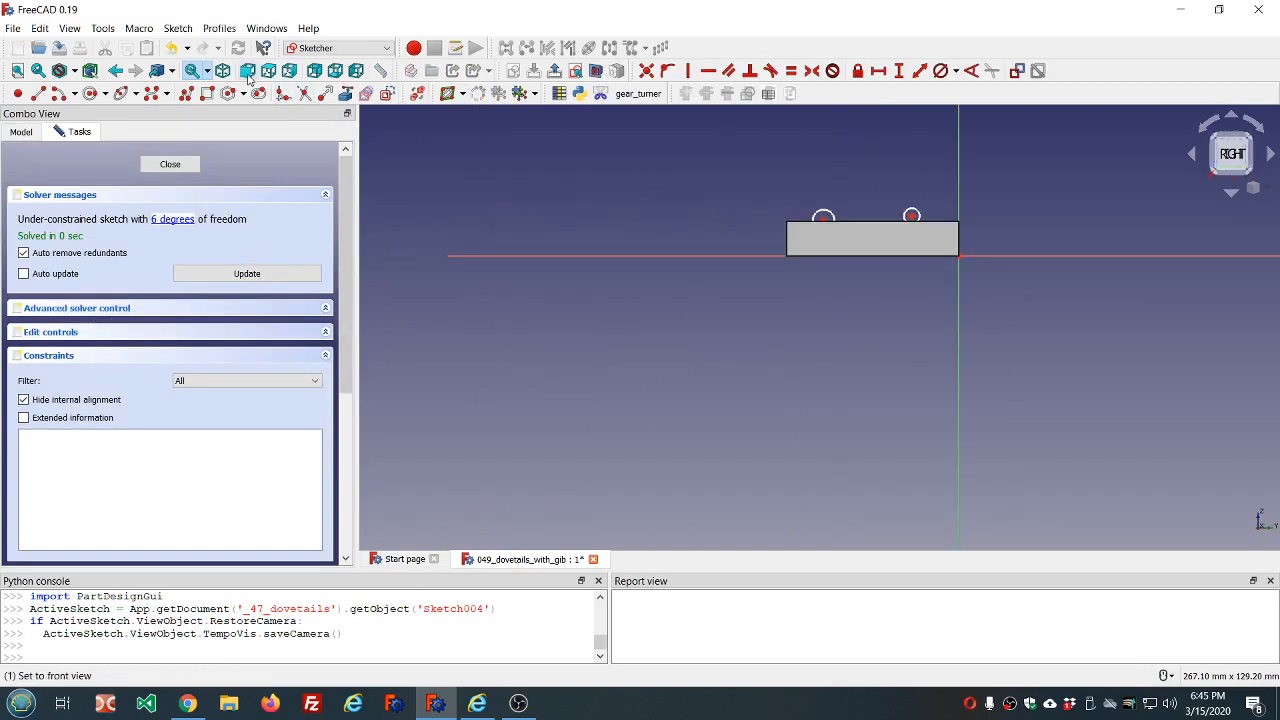
{"action": "left_click", "coordinate": [355, 72]}
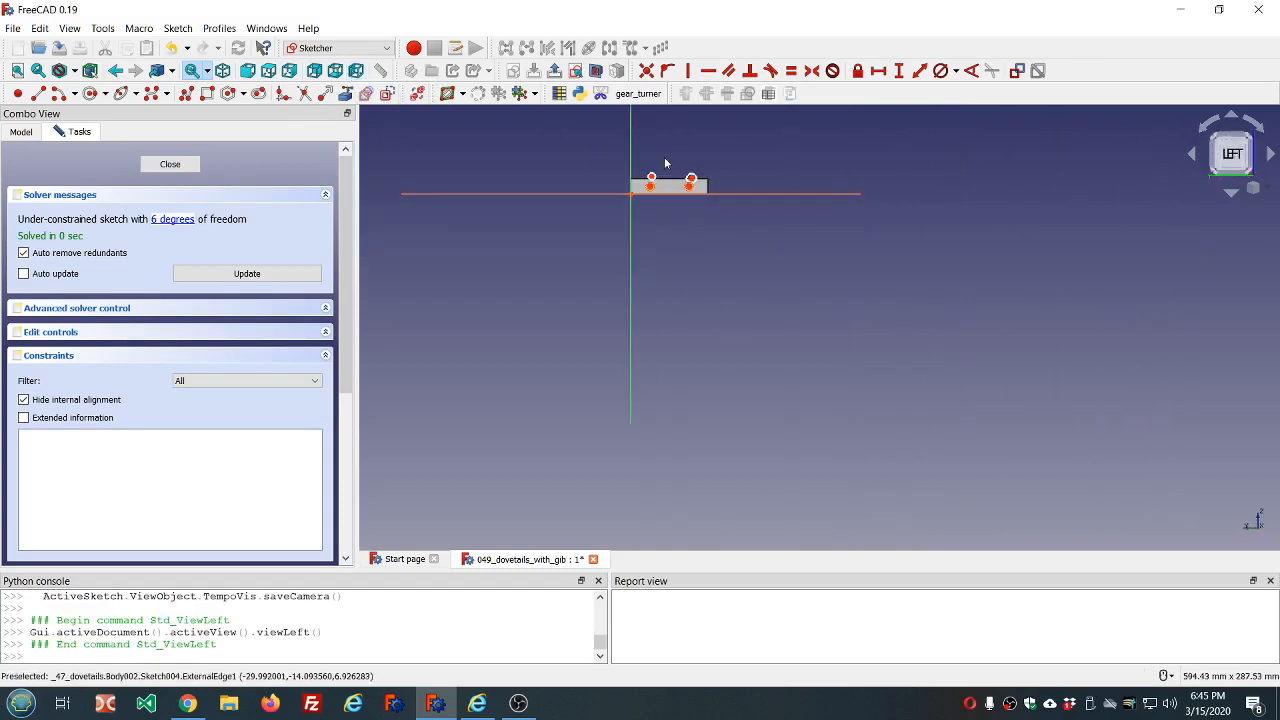
{"action": "scroll", "coordinate": [651, 193], "scroll_direction": "up", "scroll_amount": 5}
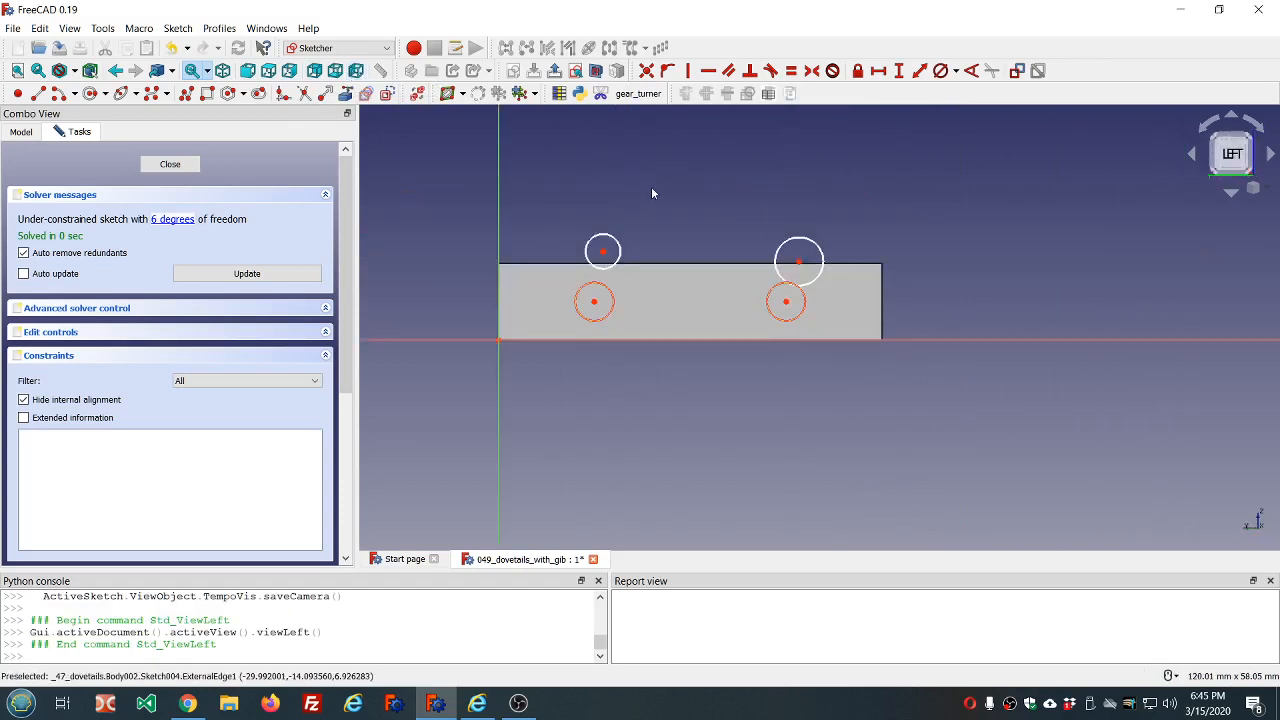
{"action": "left_click", "coordinate": [594, 303]}
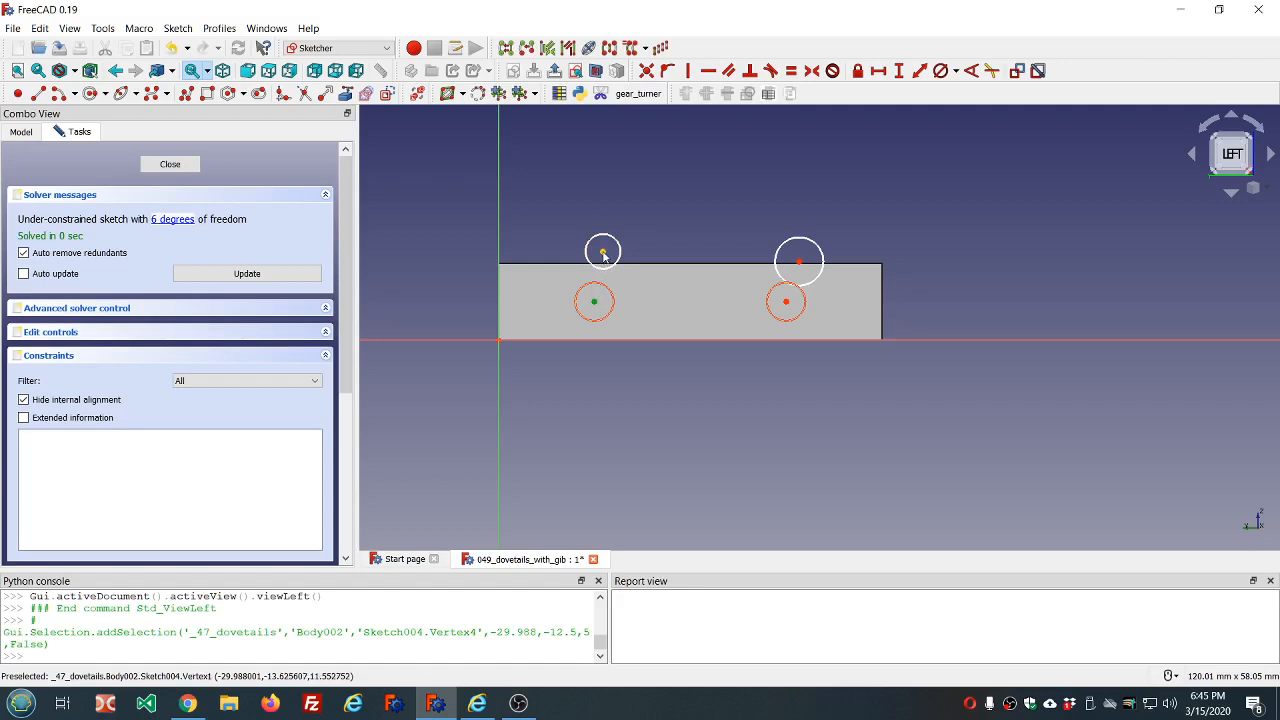
{"action": "left_click", "coordinate": [603, 251]}
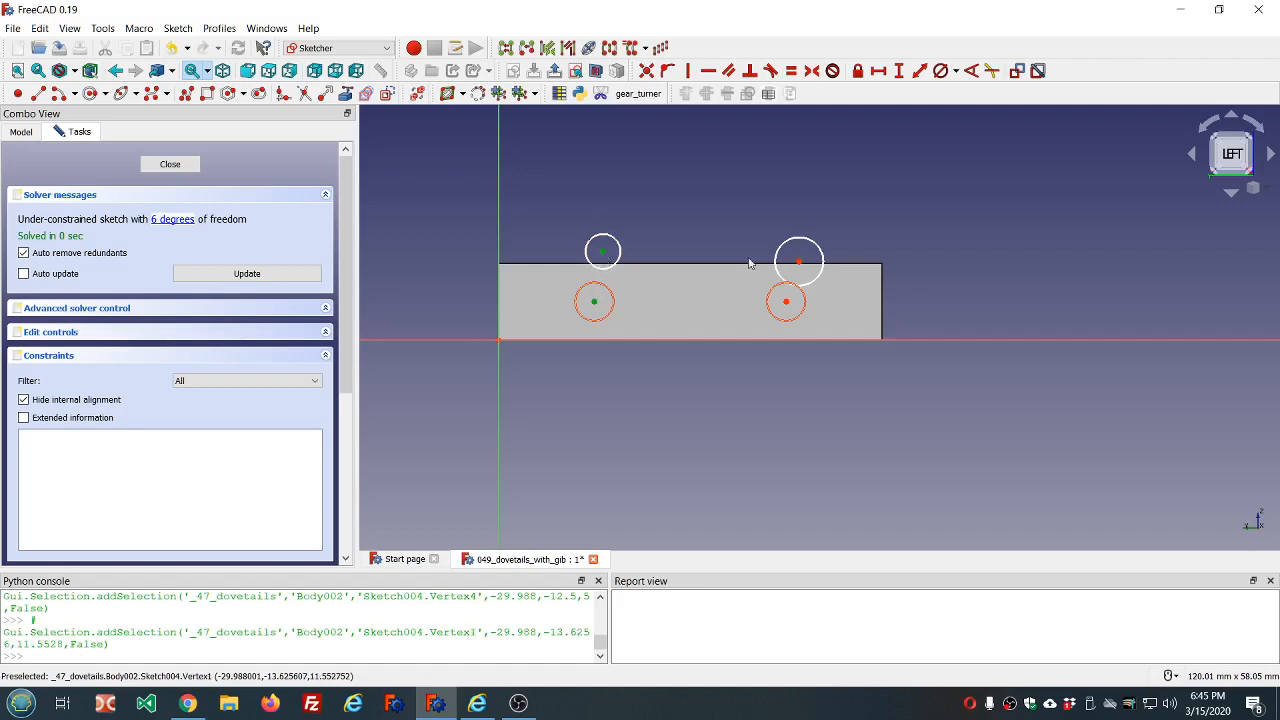
{"action": "left_click", "coordinate": [646, 70]}
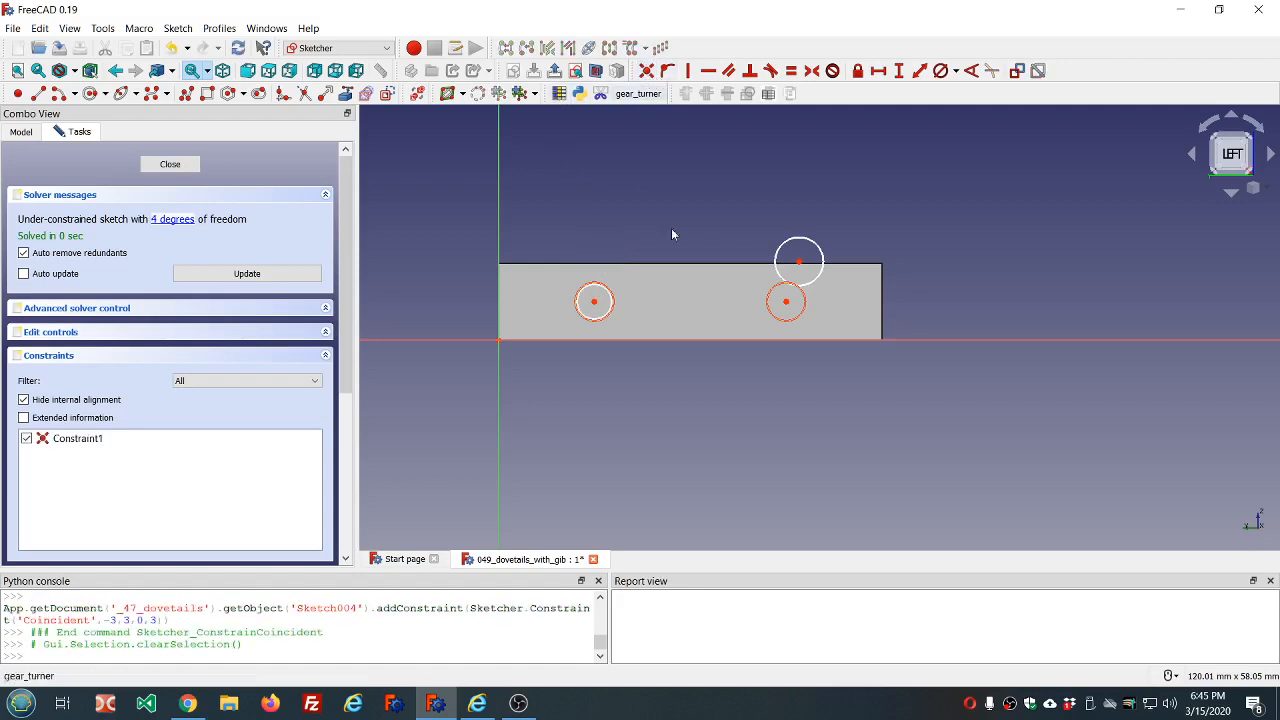
{"action": "left_click", "coordinate": [786, 301]}
{"action": "left_click", "coordinate": [799, 263]}
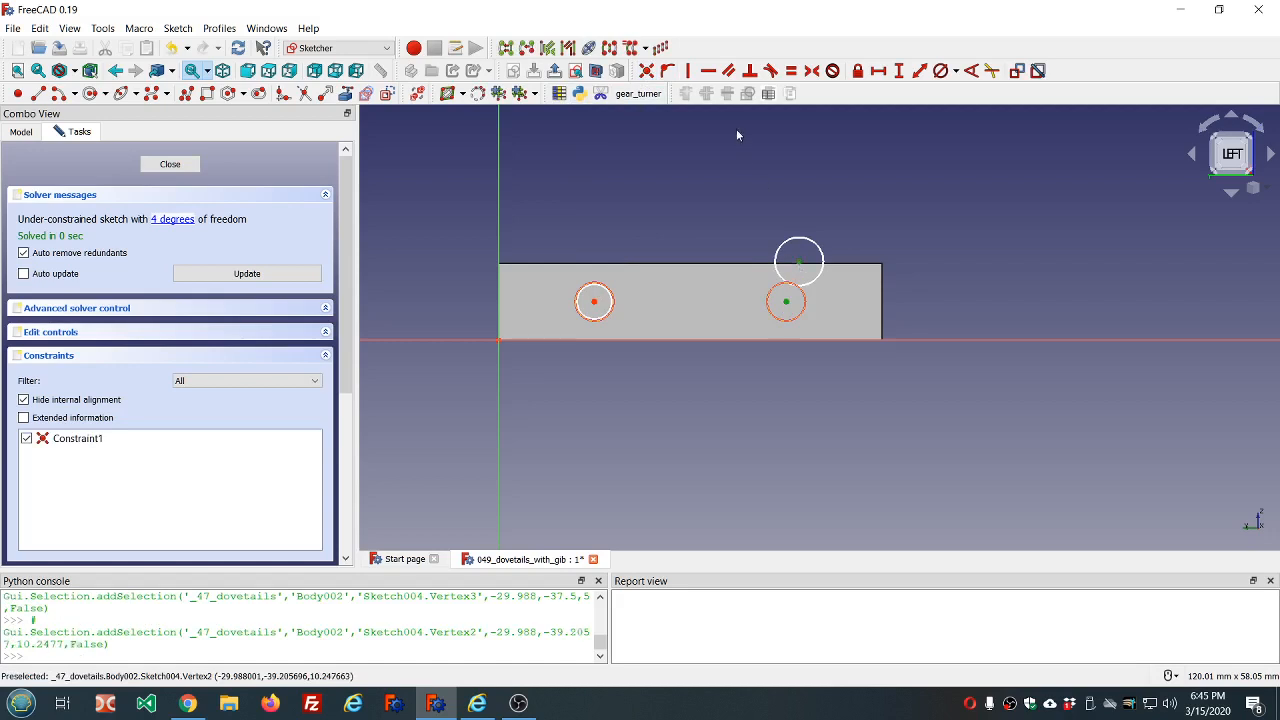
{"action": "left_click", "coordinate": [646, 70]}
Step: Constrain both drawn circles equal in size to the external circle around the first one, and close Sketch004
{"action": "scroll", "coordinate": [597, 293], "scroll_direction": "up", "scroll_amount": 4}
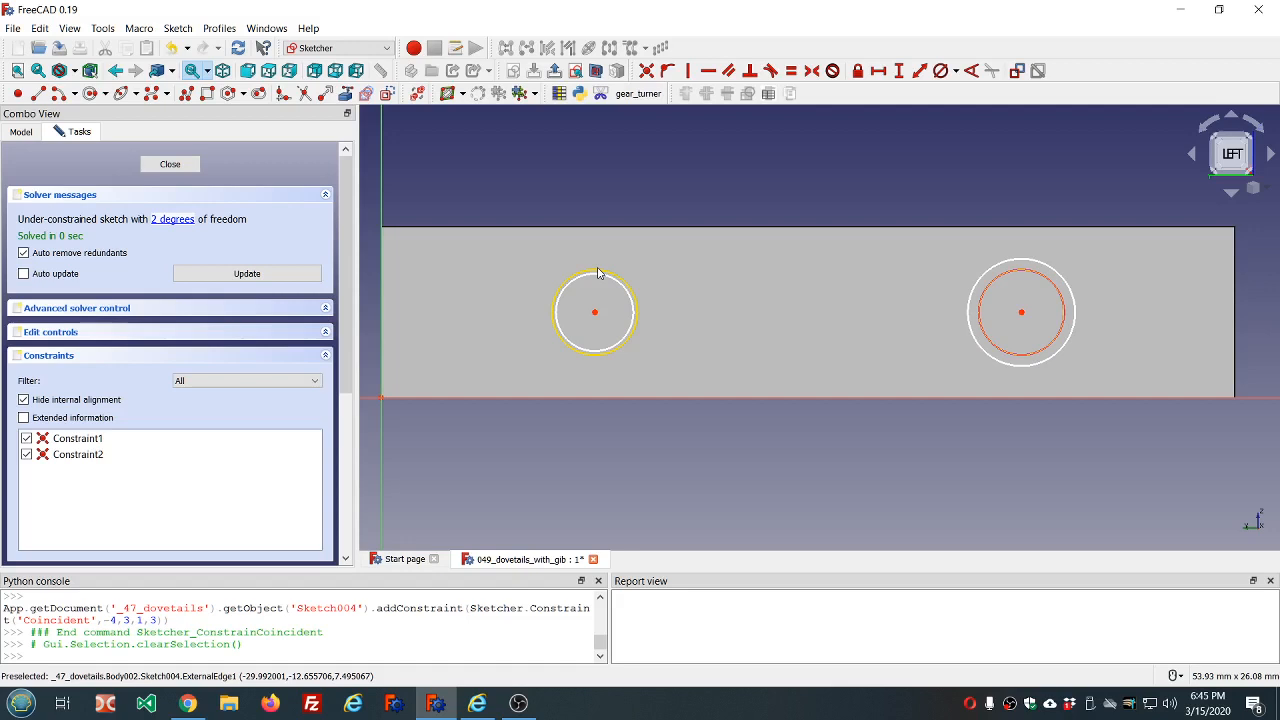
{"action": "left_click", "coordinate": [598, 272]}
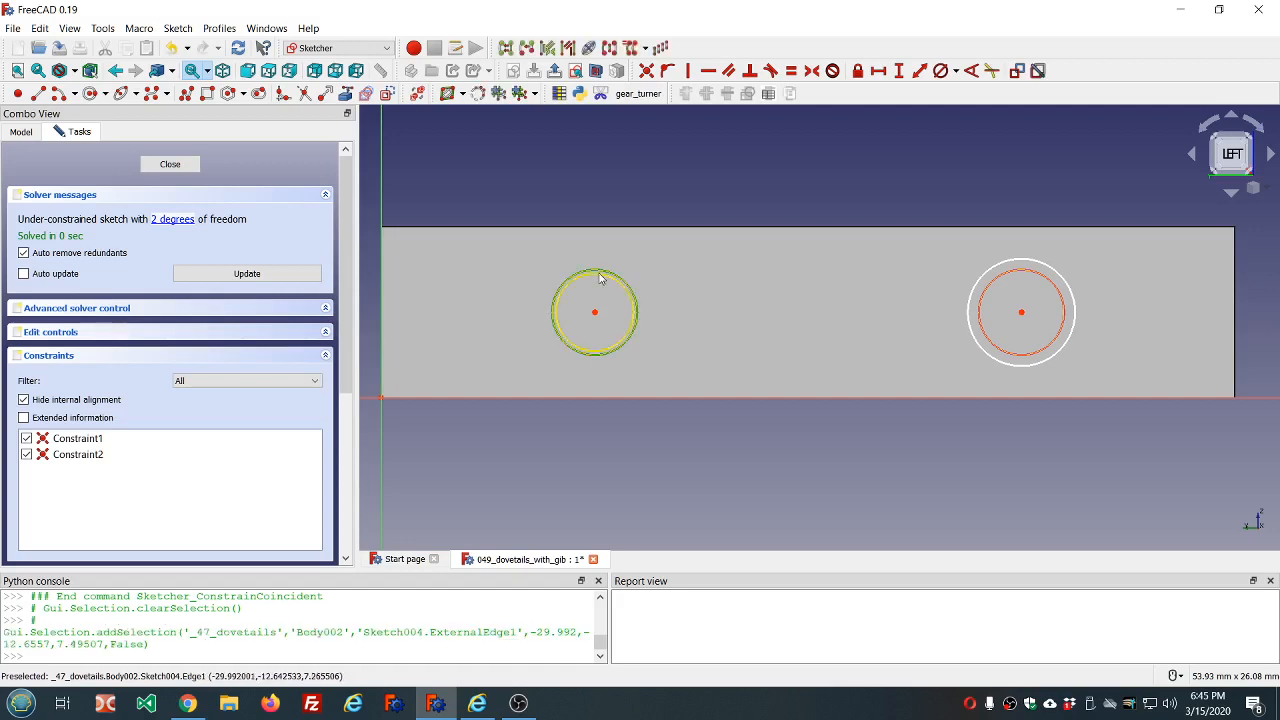
{"action": "left_click", "coordinate": [600, 279]}
{"action": "left_click", "coordinate": [1013, 265]}
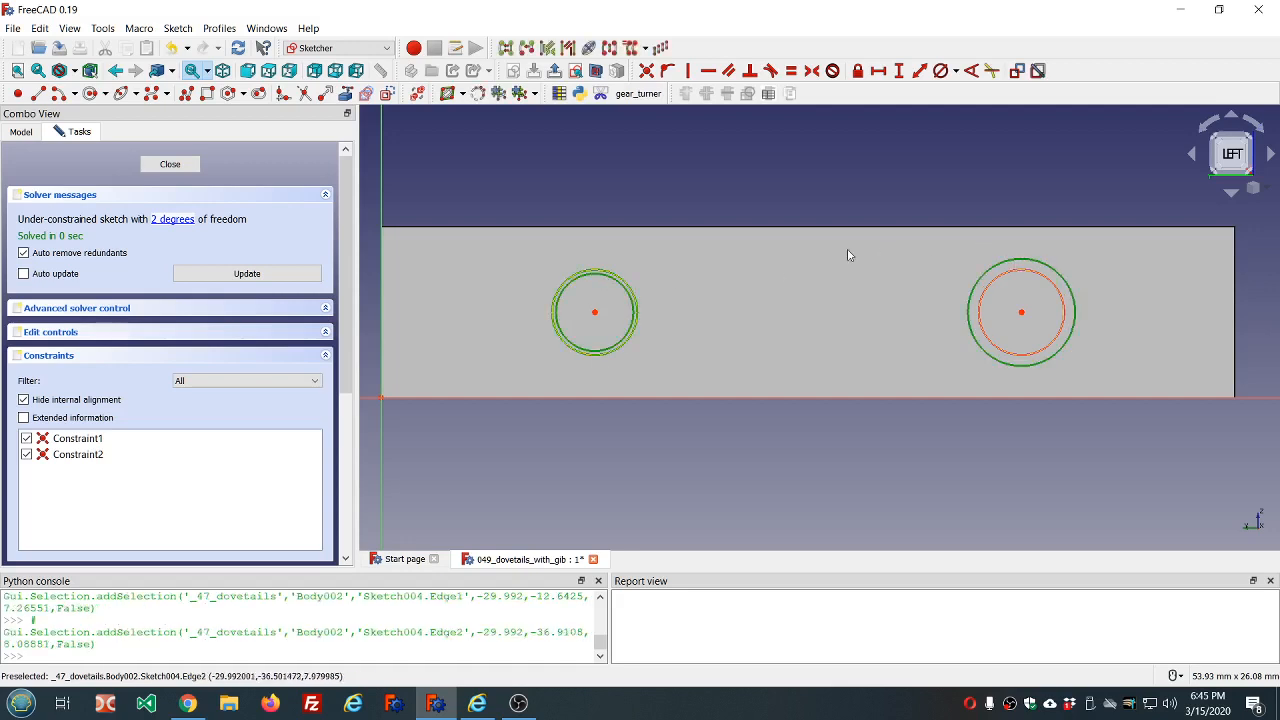
{"action": "left_click", "coordinate": [791, 71]}
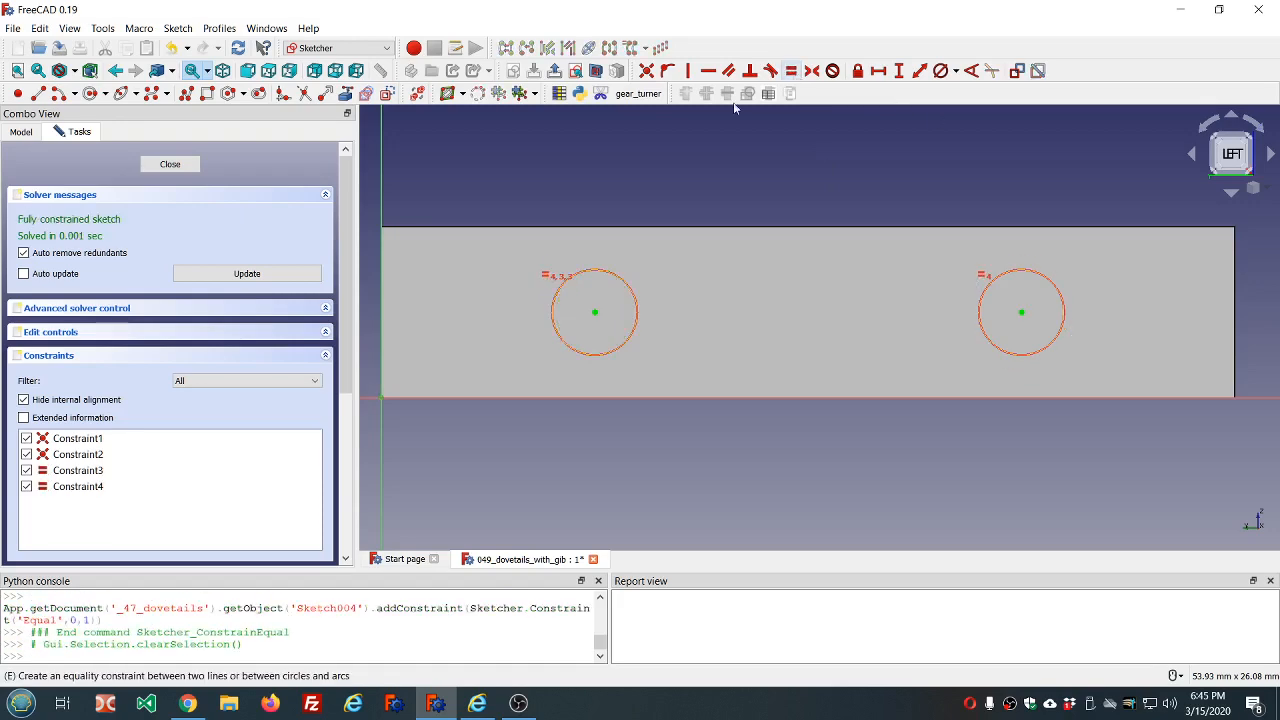
{"action": "left_click", "coordinate": [170, 164]}
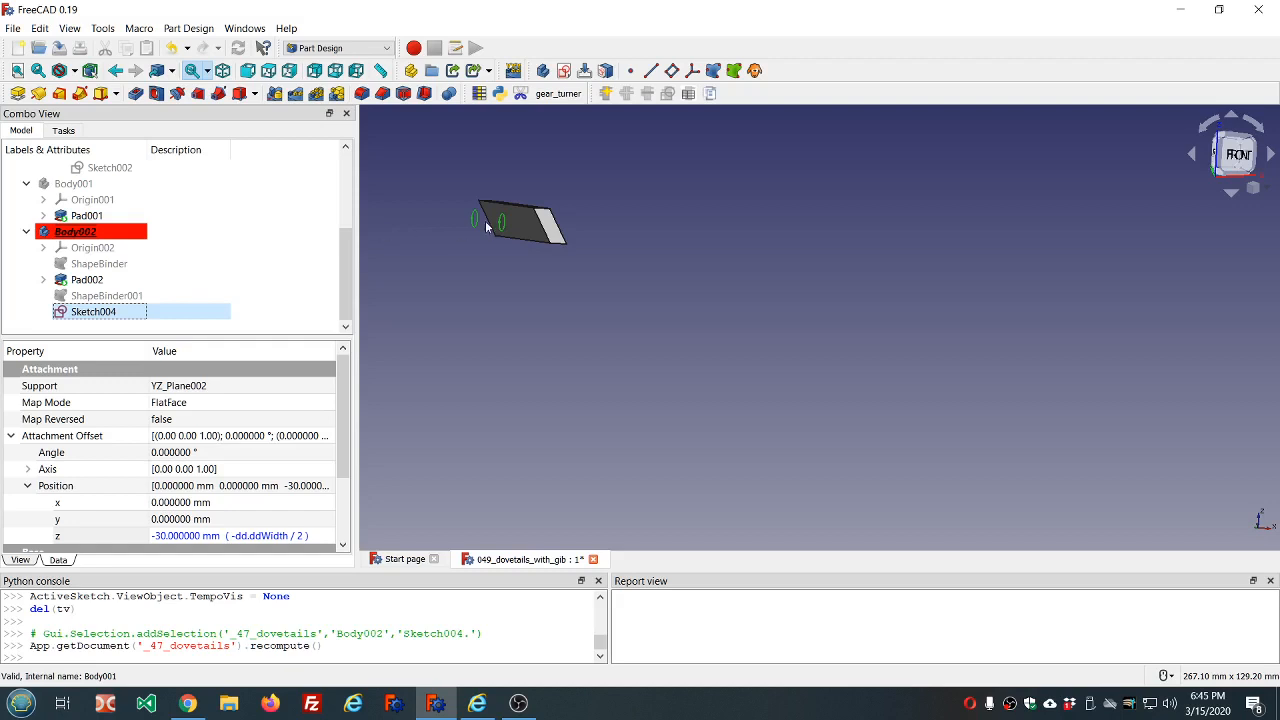
Step: Make the female sketch under Body's Pad visible and open it for editing
{"action": "mouse_move", "coordinate": [485, 220]}
{"action": "middle_mouse_down"}
{"action": "mouse_move", "coordinate": [599, 207]}
{"action": "mouse_move", "coordinate": [565, 207]}
{"action": "mouse_move", "coordinate": [560, 231]}
{"action": "middle_mouse_up"}
{"action": "scroll", "coordinate": [494, 302], "scroll_direction": "up", "scroll_amount": 4}
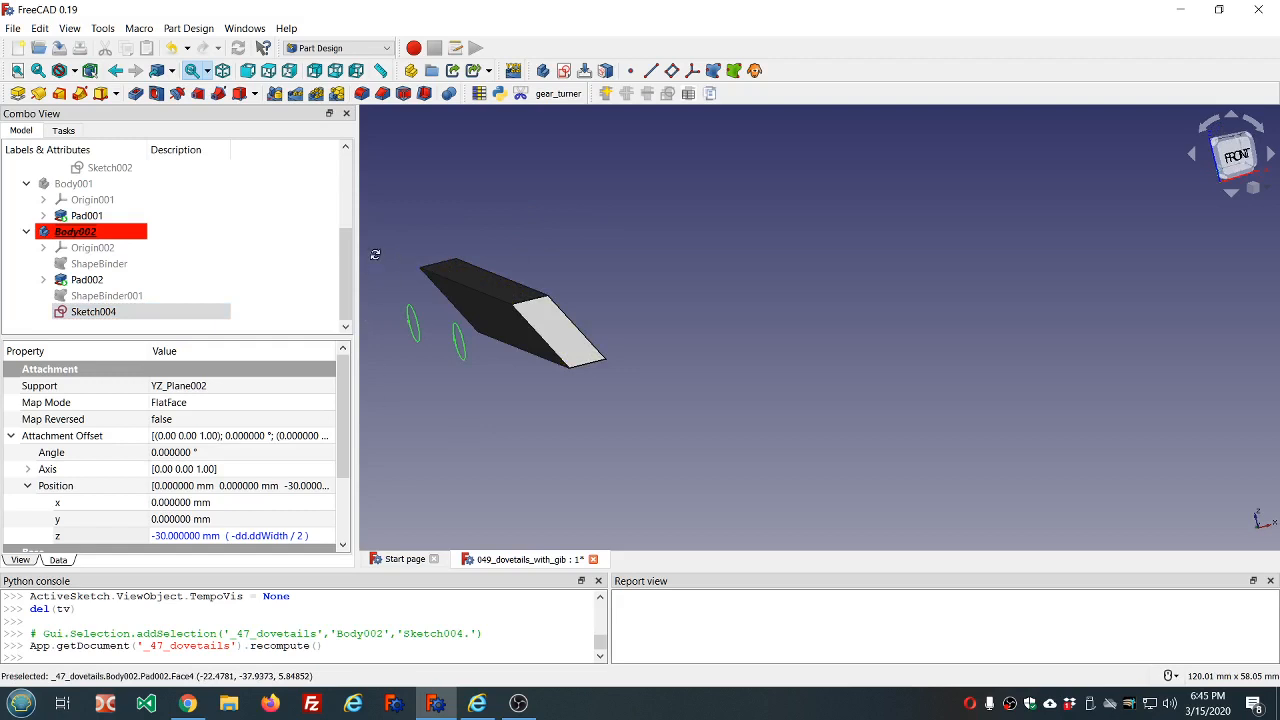
{"action": "middle_click_drag", "start_coordinate": [375, 255], "coordinate": [489, 292]}
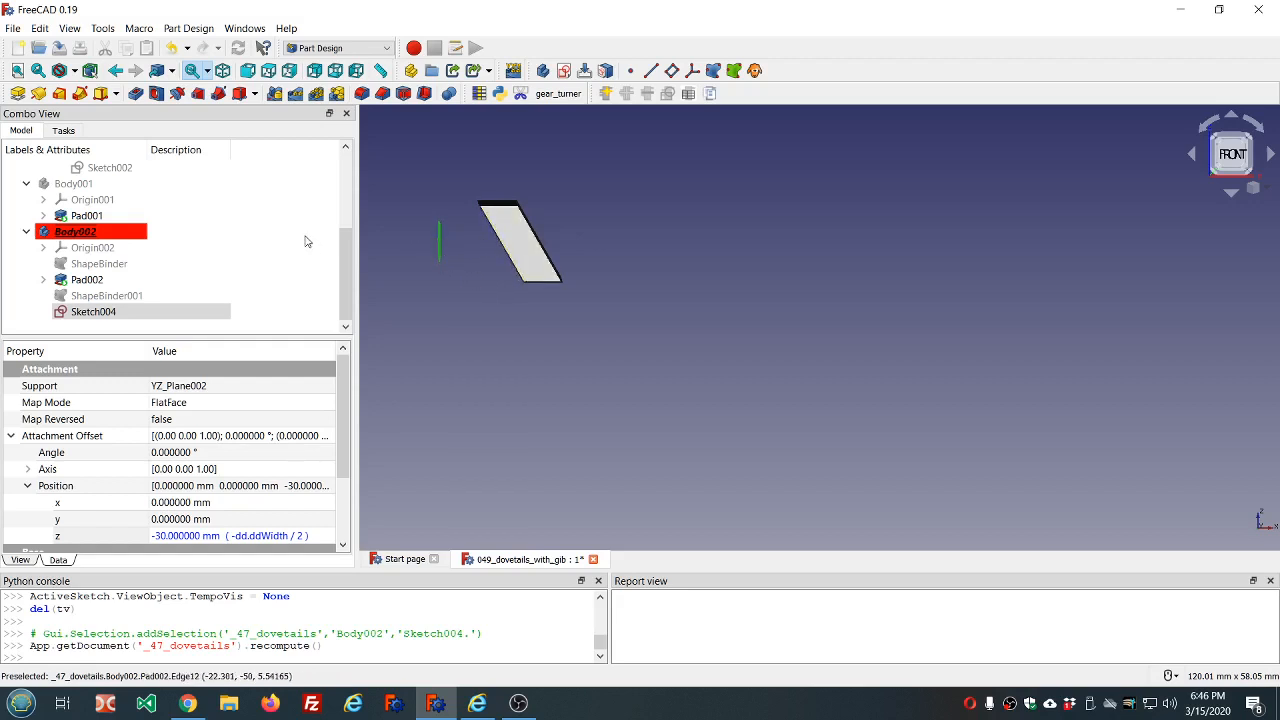
{"action": "scroll", "coordinate": [220, 234], "scroll_direction": "up", "scroll_amount": 1}
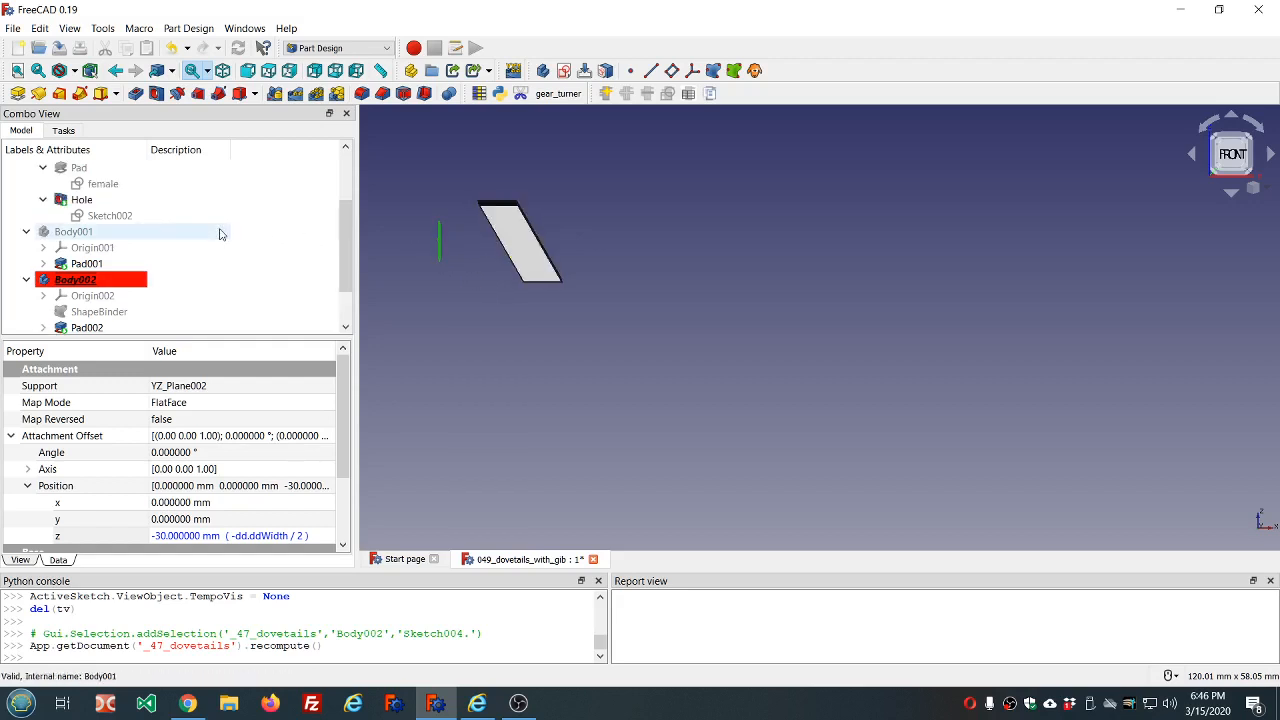
{"action": "left_click", "coordinate": [42, 265]}
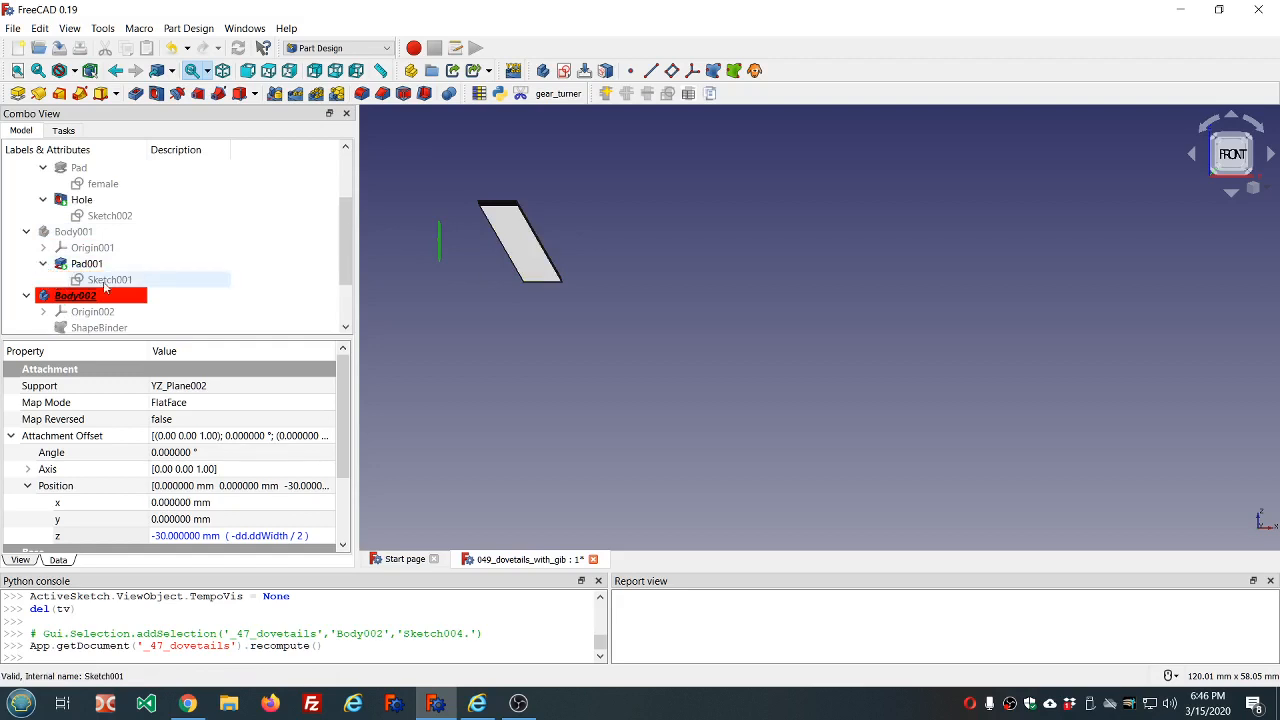
{"action": "scroll", "coordinate": [104, 285], "scroll_direction": "up", "scroll_amount": 1}
{"action": "left_click", "coordinate": [103, 233]}
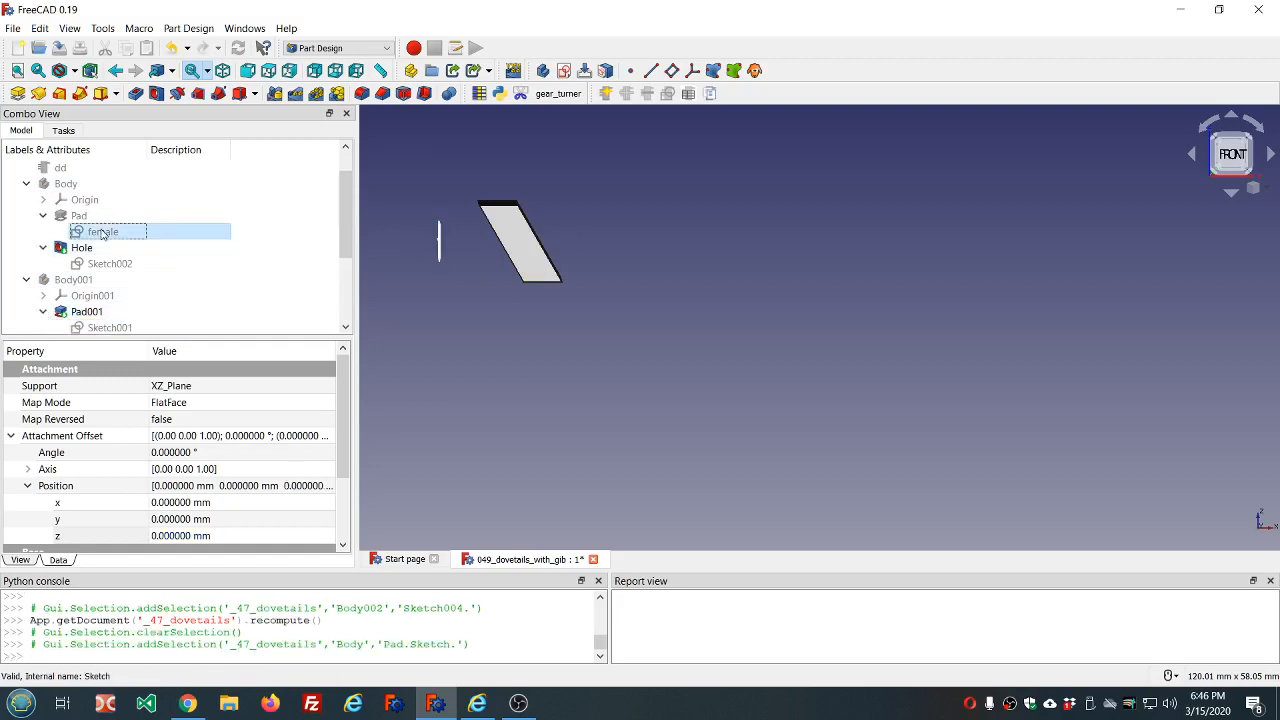
{"action": "key", "text": "space"}
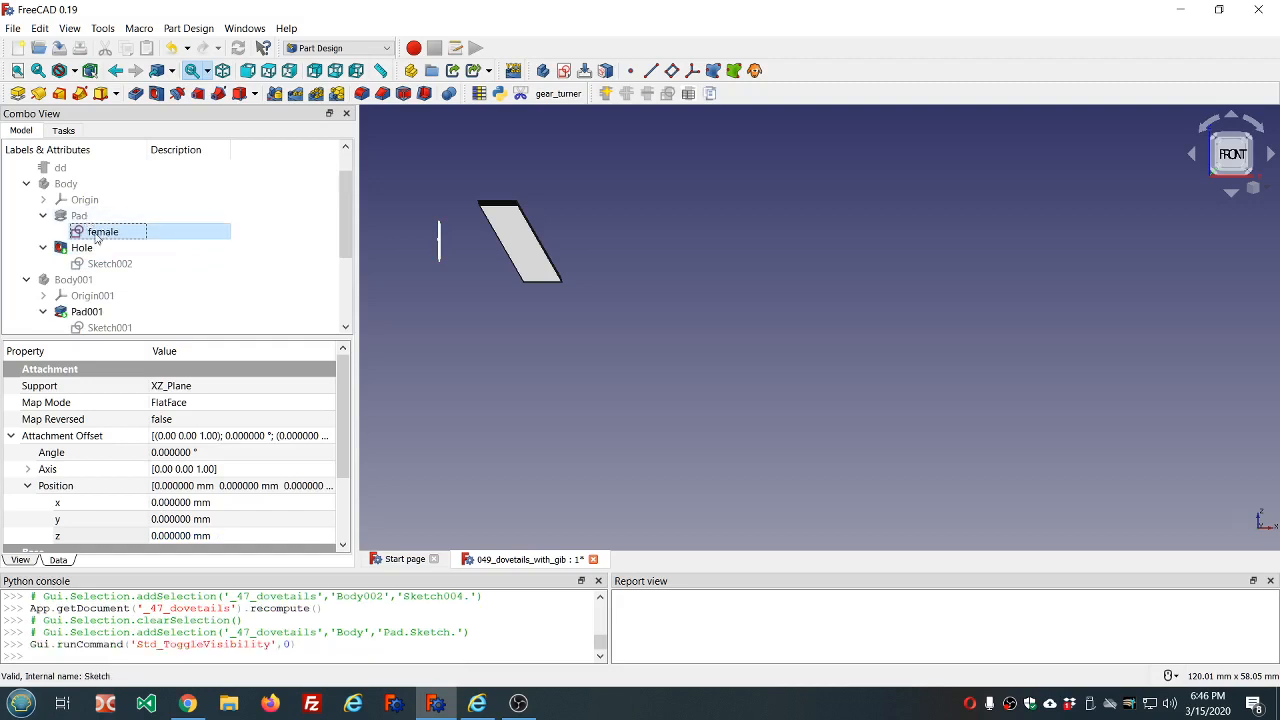
{"action": "left_click", "coordinate": [72, 134]}
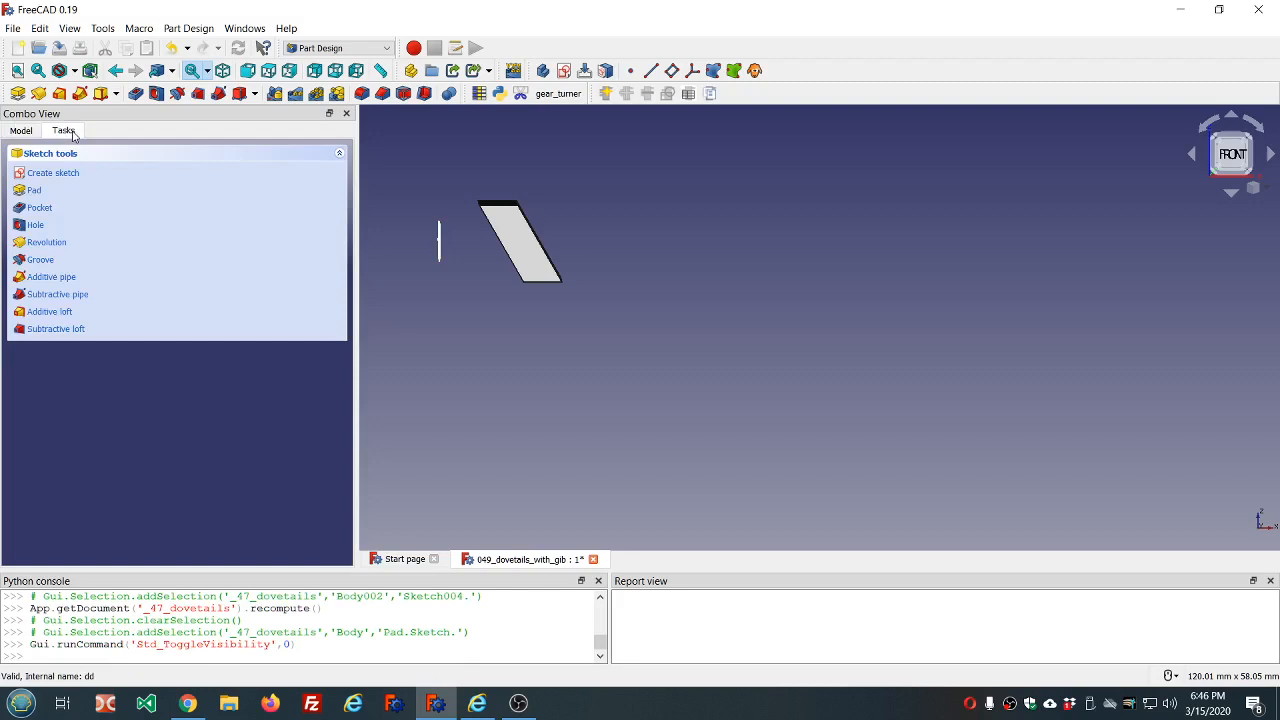
{"action": "left_click", "coordinate": [22, 131]}
{"action": "double_click", "coordinate": [104, 232]}
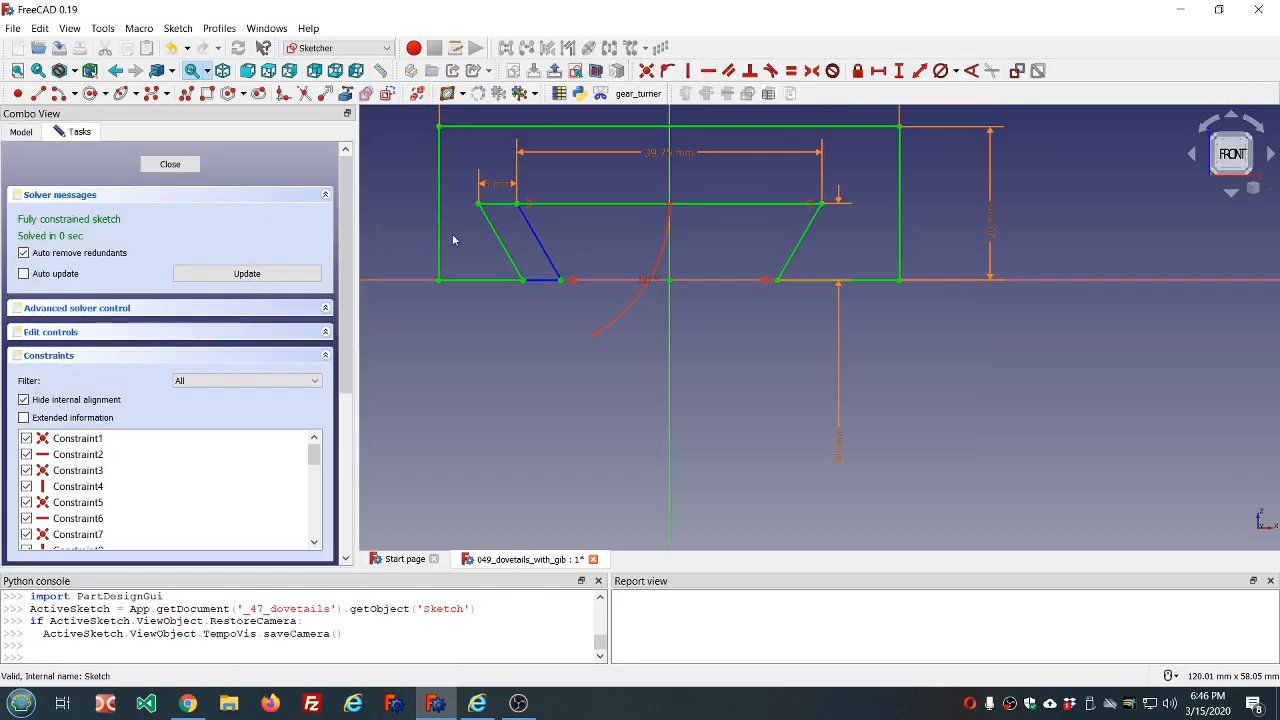
Step: Place a point on the dovetail's upper horizontal edge, within the 5 mm gib width
{"action": "scroll", "coordinate": [491, 251], "scroll_direction": "up", "scroll_amount": 1}
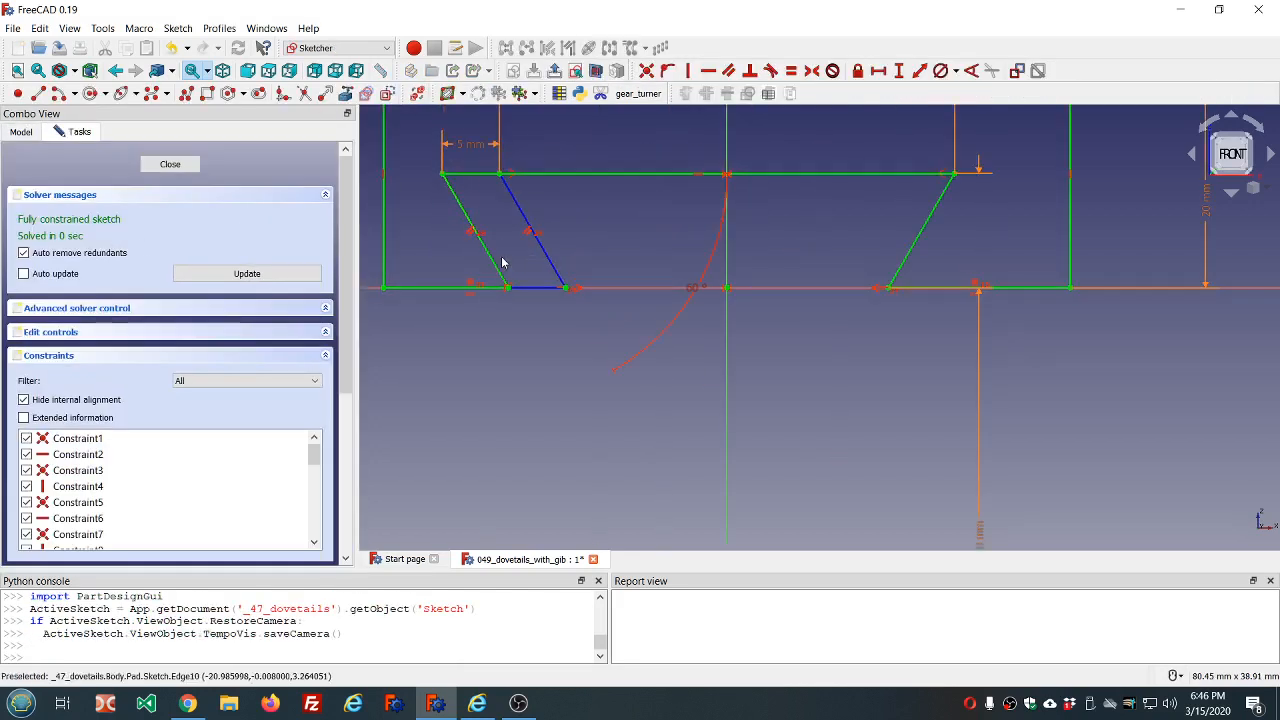
{"action": "scroll", "coordinate": [470, 242], "scroll_direction": "up", "scroll_amount": 1}
{"action": "scroll", "coordinate": [443, 230], "scroll_direction": "up", "scroll_amount": 2}
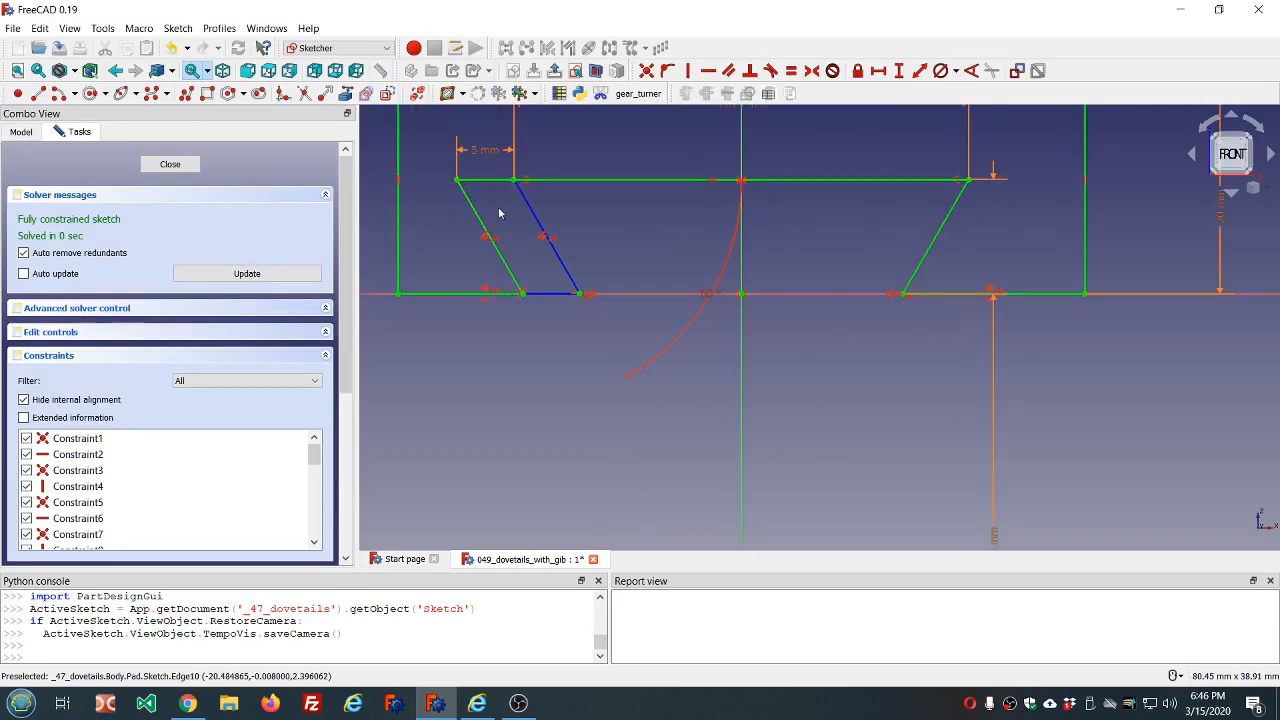
{"action": "scroll", "coordinate": [480, 200], "scroll_direction": "up", "scroll_amount": 1}
{"action": "scroll", "coordinate": [470, 188], "scroll_direction": "up", "scroll_amount": 1}
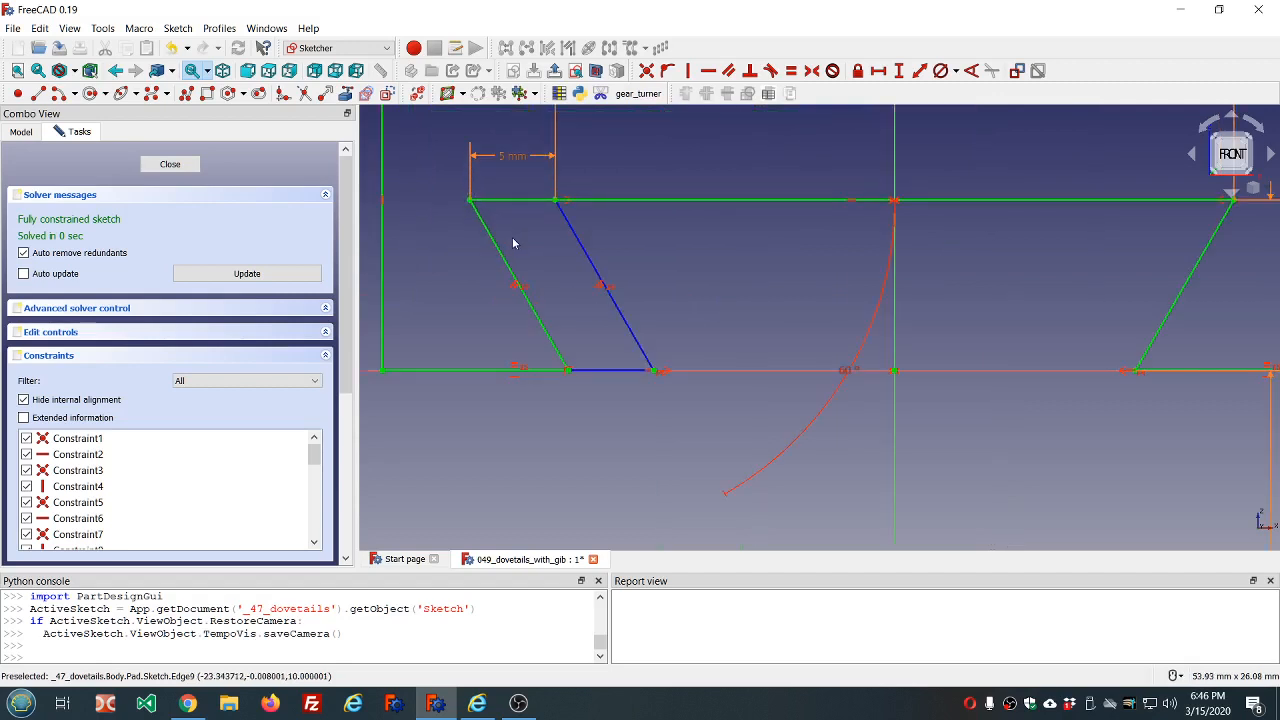
{"action": "left_click", "coordinate": [567, 372]}
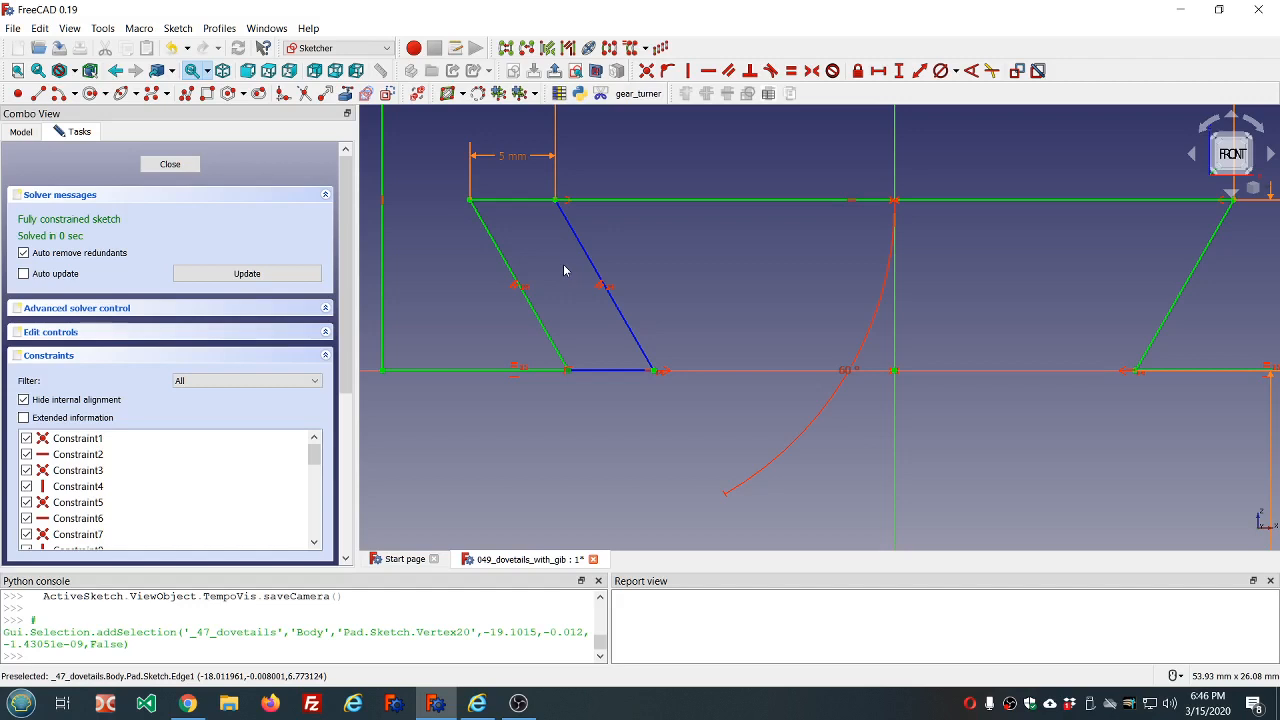
{"action": "left_click", "coordinate": [556, 203]}
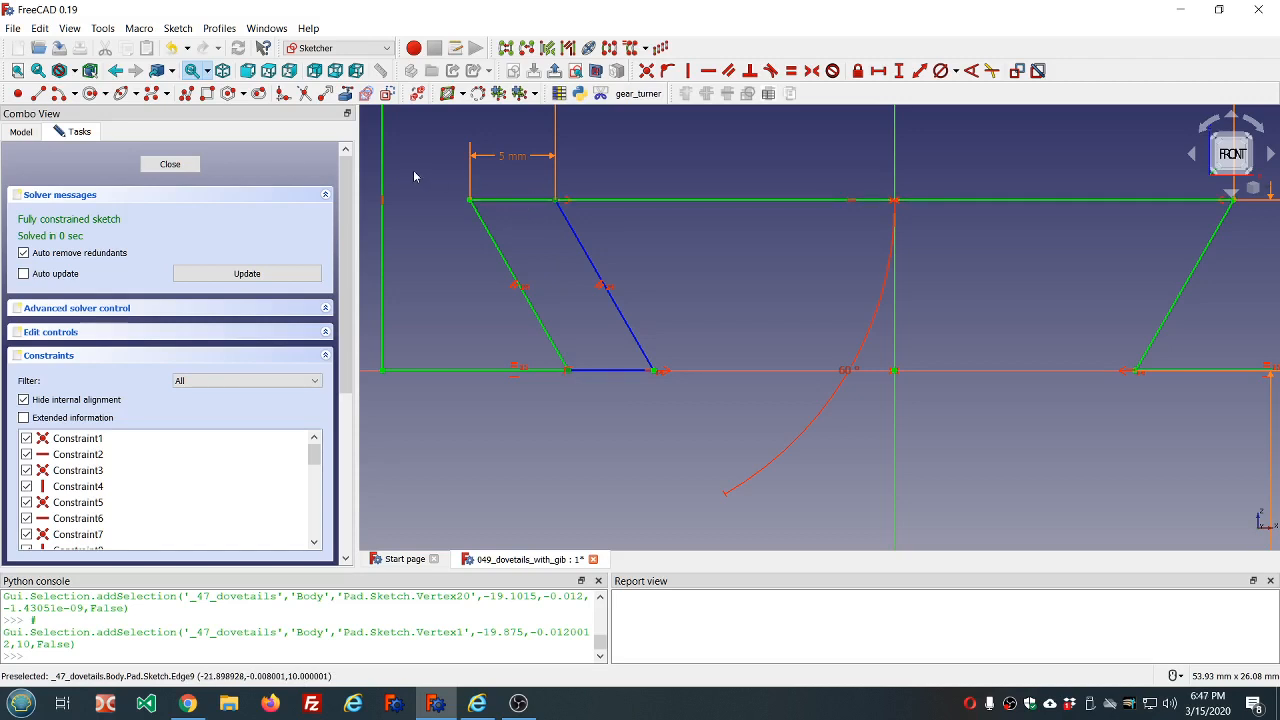
{"action": "left_click", "coordinate": [17, 94]}
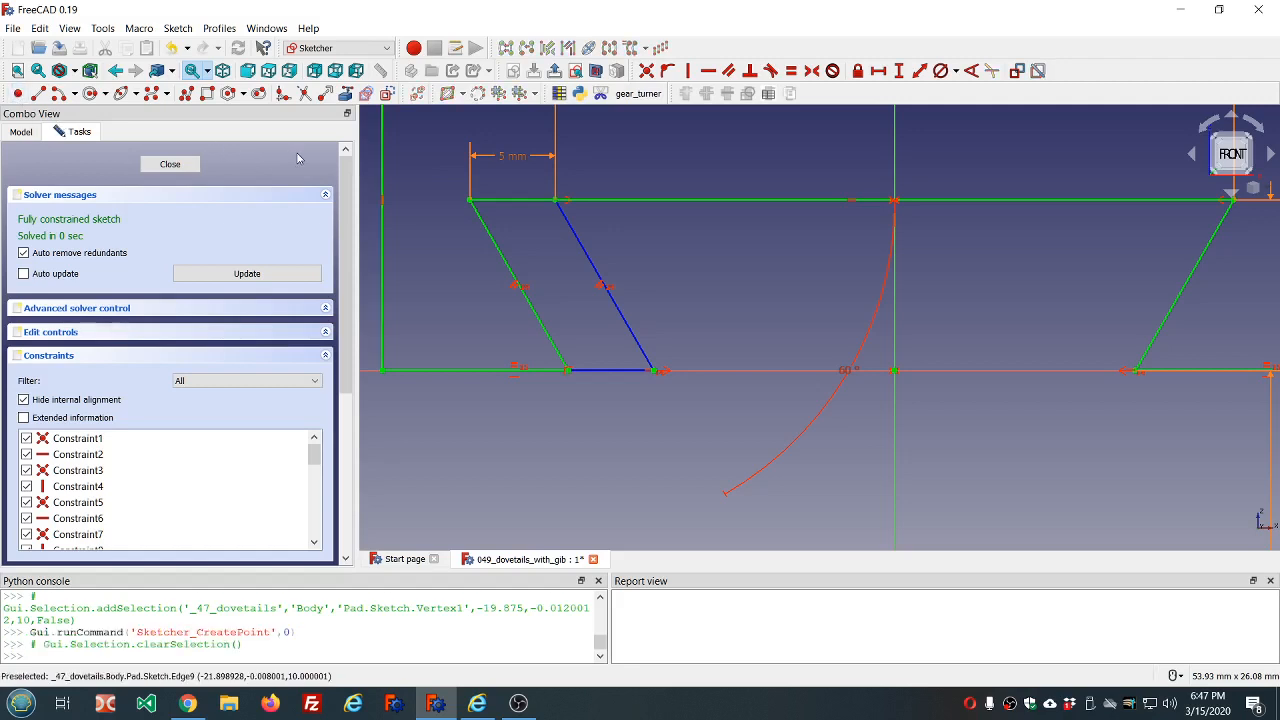
{"action": "left_click", "coordinate": [513, 200]}
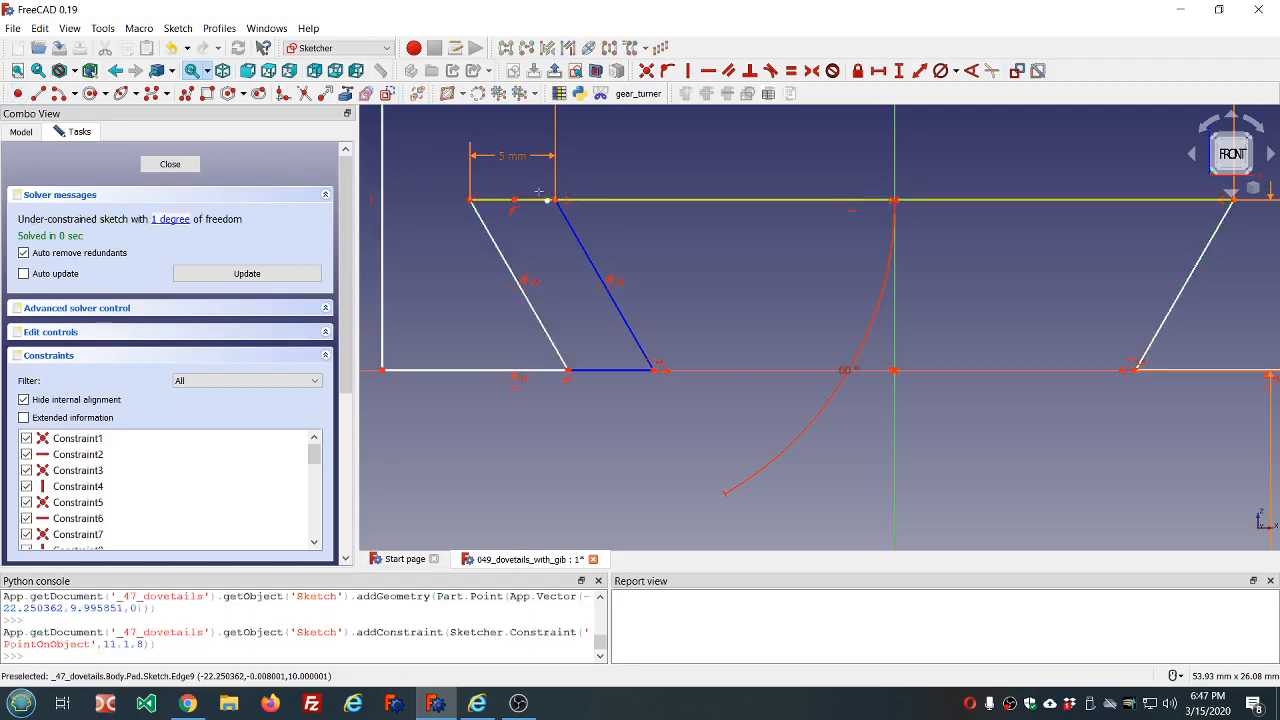
Step: Constrain the two end points of the 5 mm gib width symmetric about the new point
{"action": "left_click", "coordinate": [471, 201]}
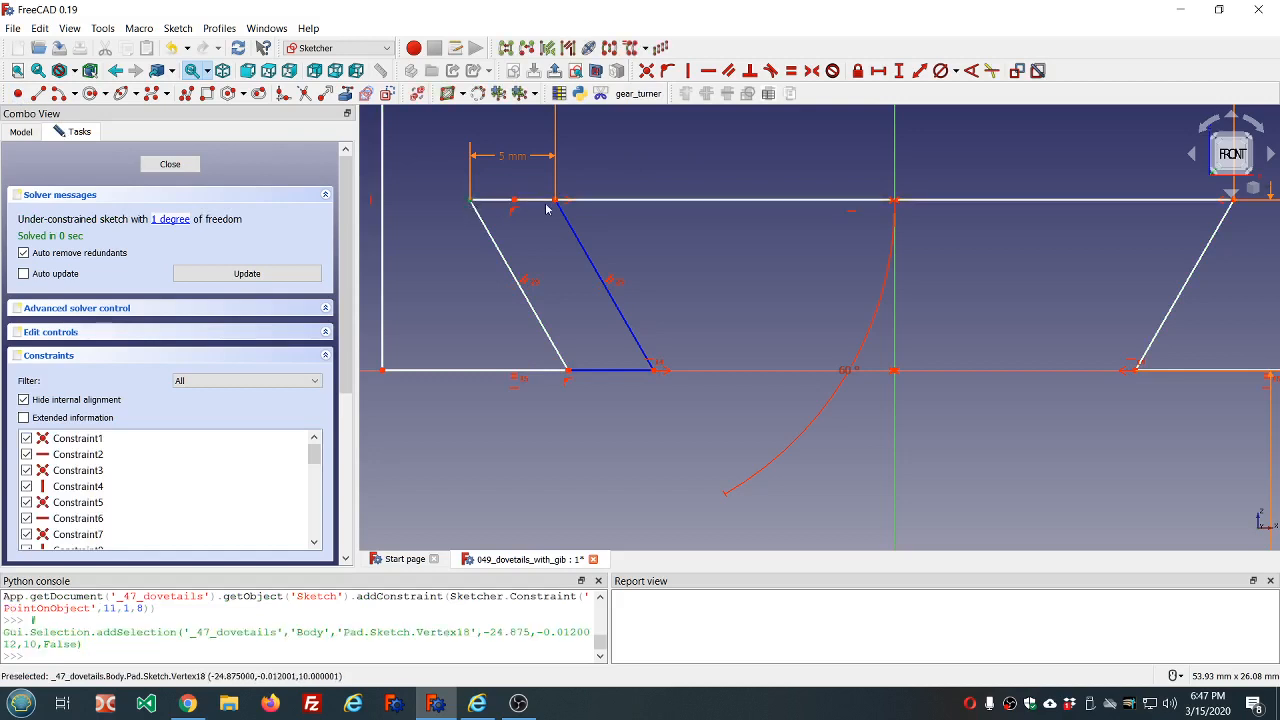
{"action": "left_click", "coordinate": [554, 201]}
{"action": "left_click", "coordinate": [515, 201]}
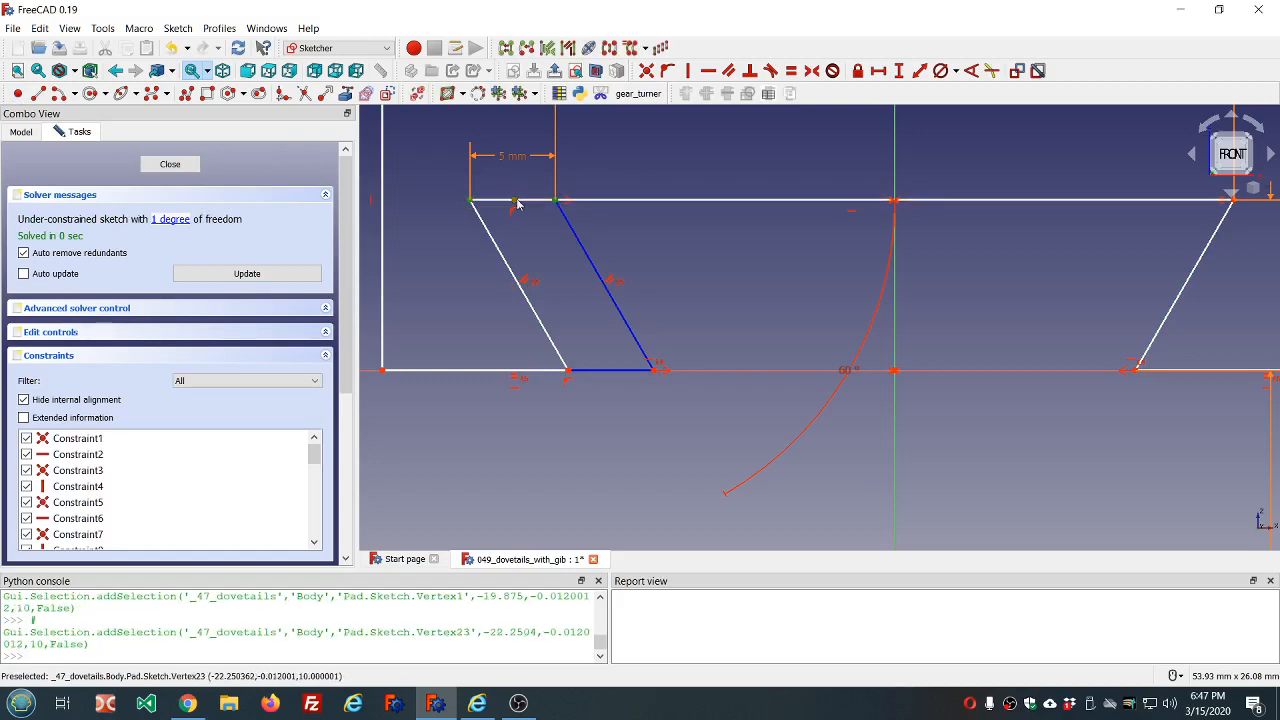
{"action": "left_click", "coordinate": [812, 71]}
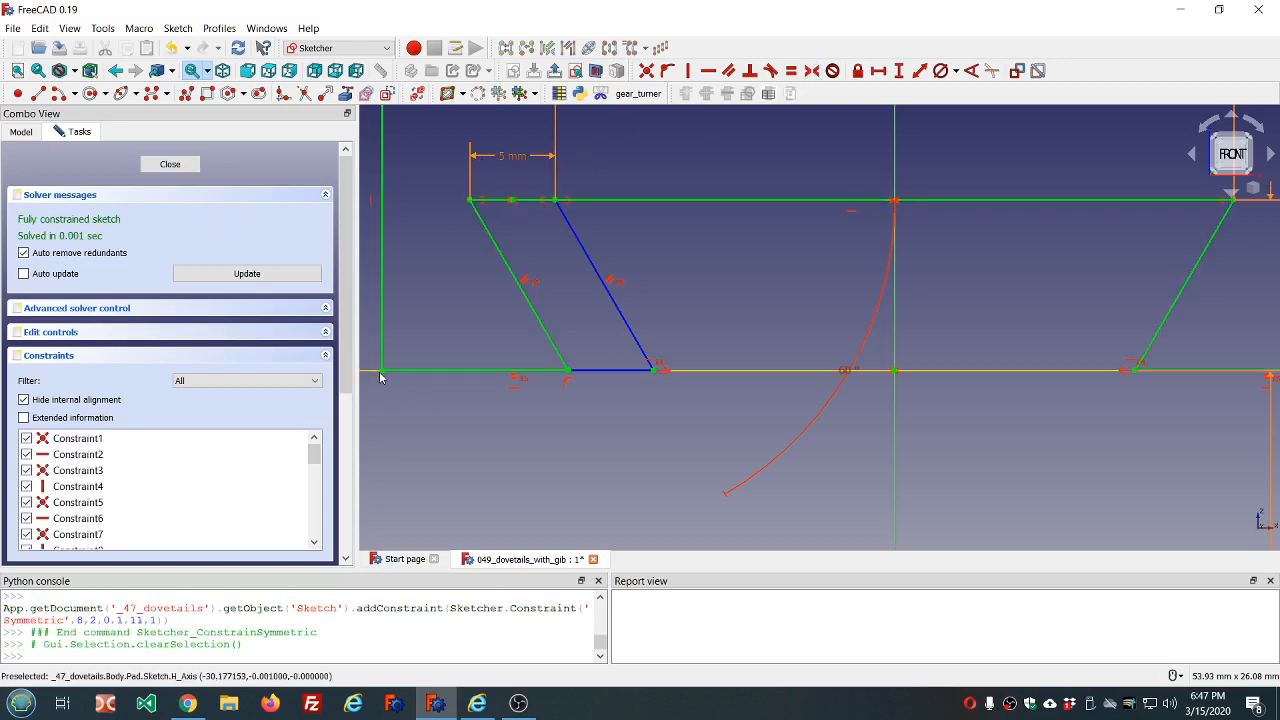
Step: Add a horizontal reference distance from the profile's lower-left outer corner to the gib midpoint, and place its label below the upper edge
{"action": "left_click", "coordinate": [1017, 70]}
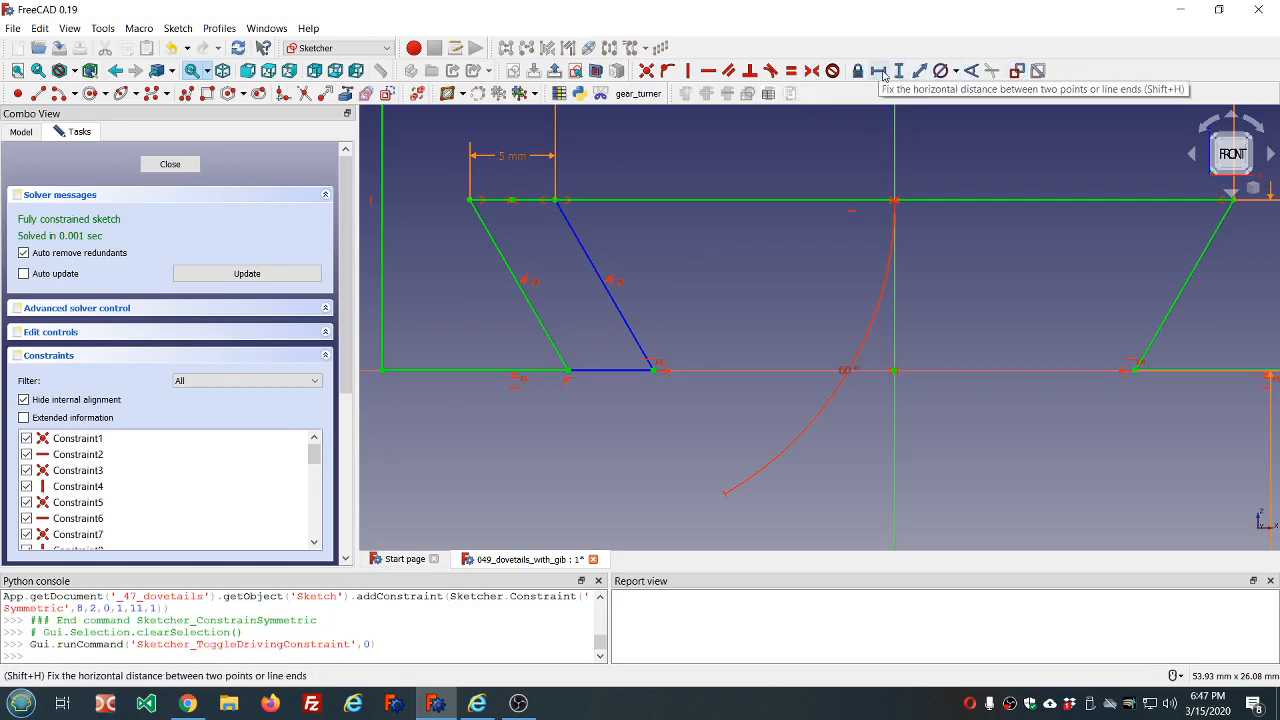
{"action": "left_click", "coordinate": [513, 204]}
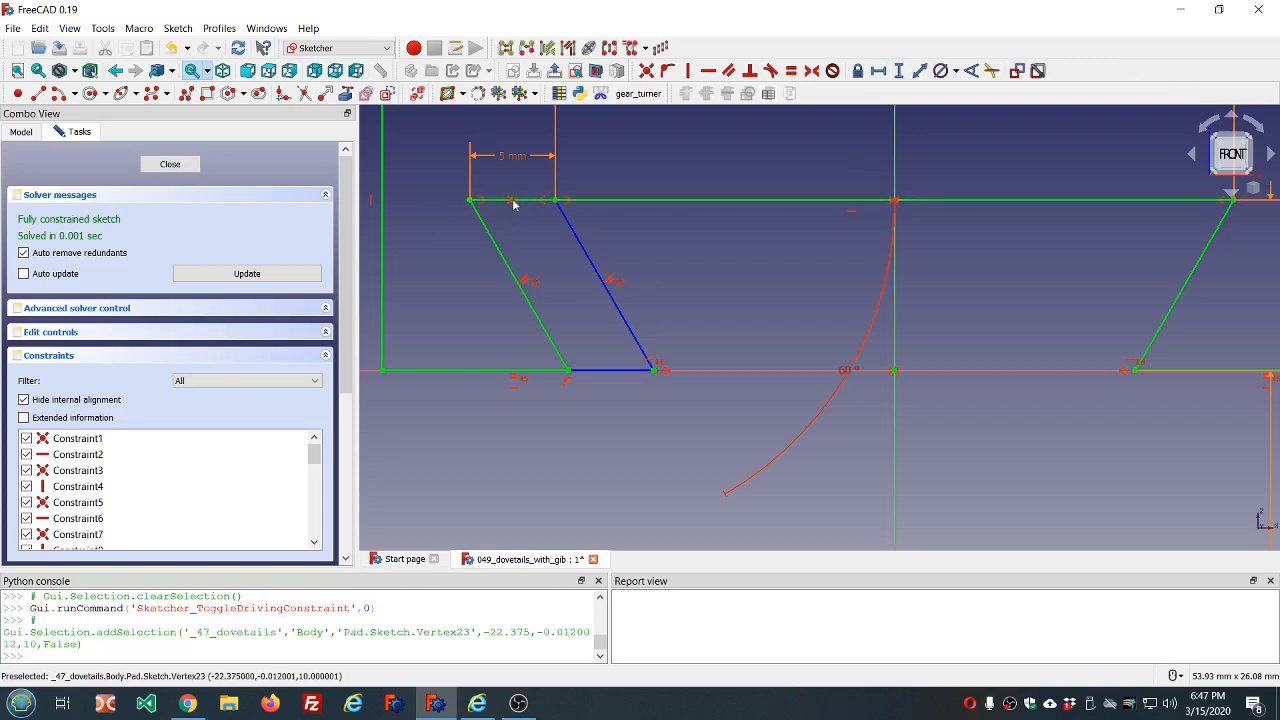
{"action": "left_click", "coordinate": [382, 371]}
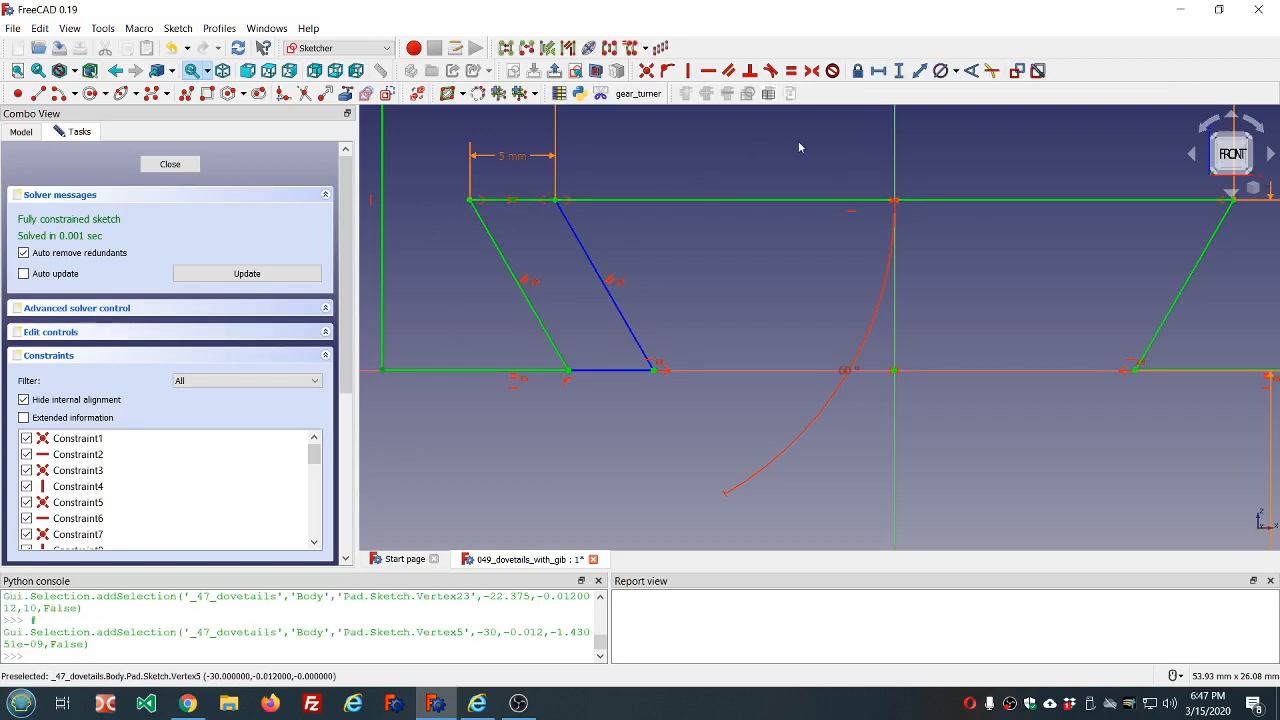
{"action": "left_click", "coordinate": [878, 70]}
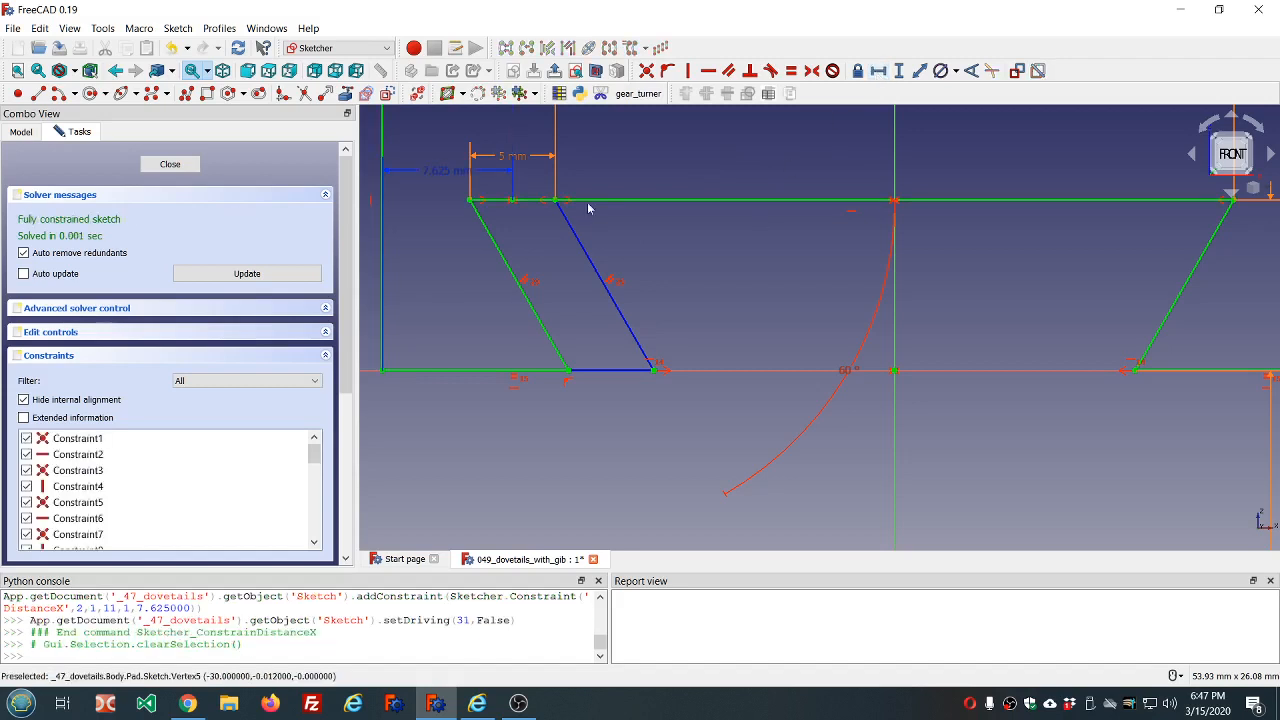
{"action": "left_click_drag", "start_coordinate": [434, 171], "coordinate": [456, 330]}
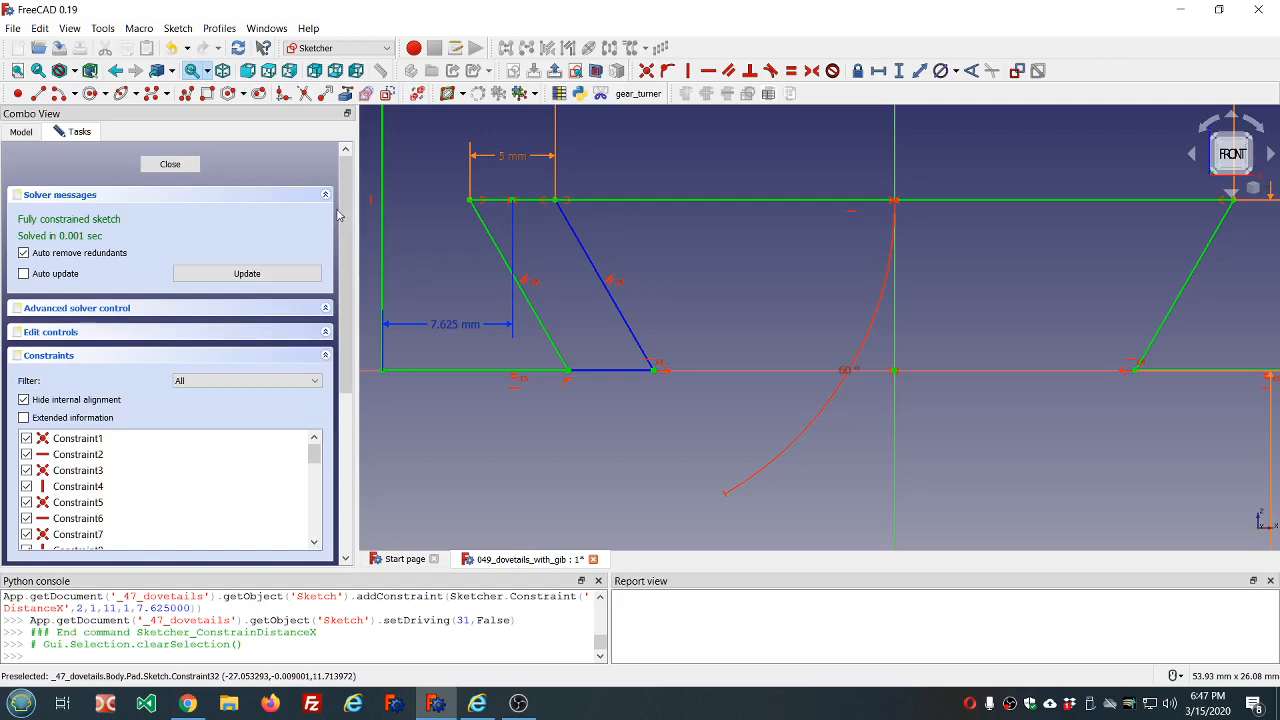
Step: Locate the new horizontal reference distance in the constraint list and select it in the sketch
{"action": "left_click_drag", "start_coordinate": [350, 298], "coordinate": [357, 466]}
{"action": "left_click_drag", "start_coordinate": [316, 400], "coordinate": [341, 370]}
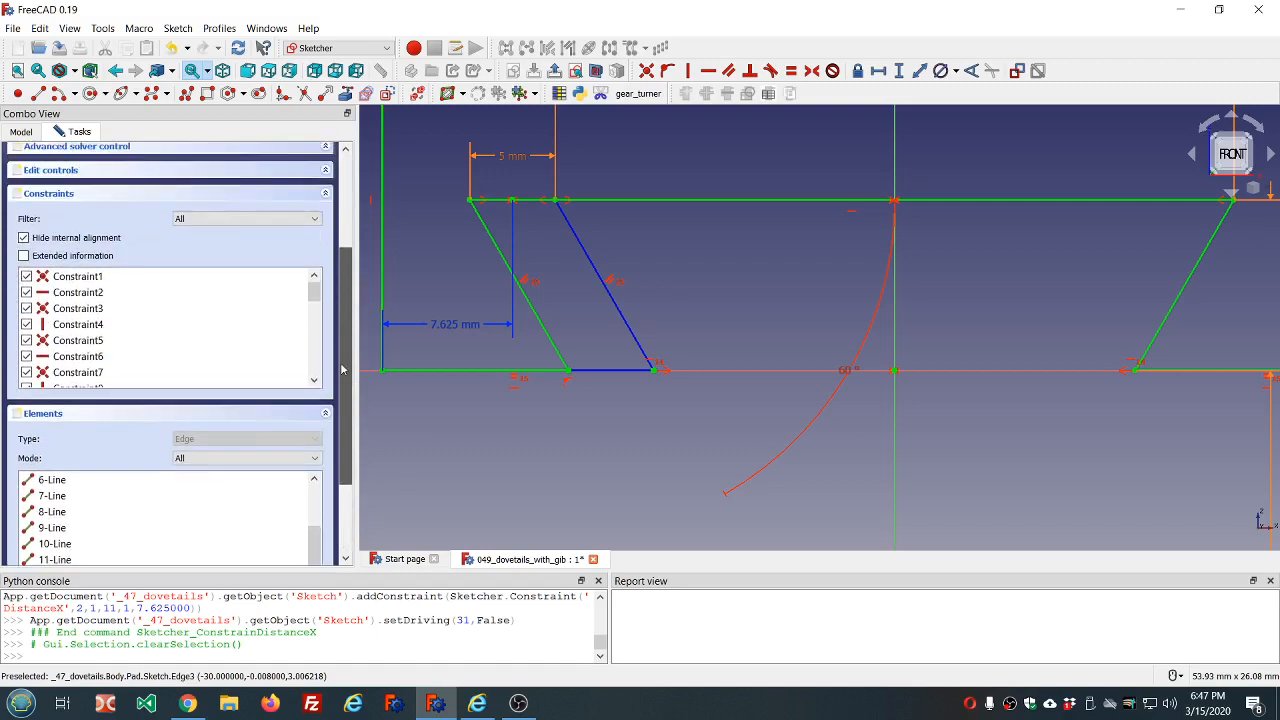
{"action": "left_click_drag", "start_coordinate": [315, 290], "coordinate": [316, 366]}
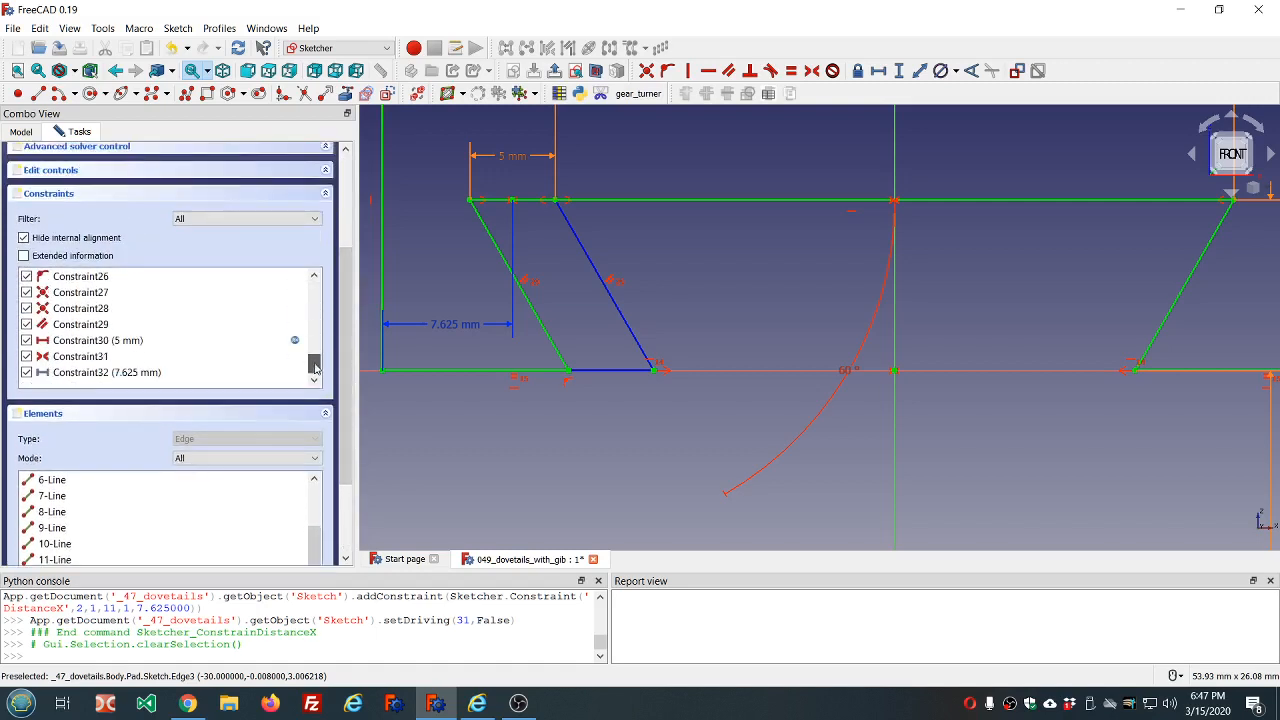
{"action": "left_click", "coordinate": [97, 372]}
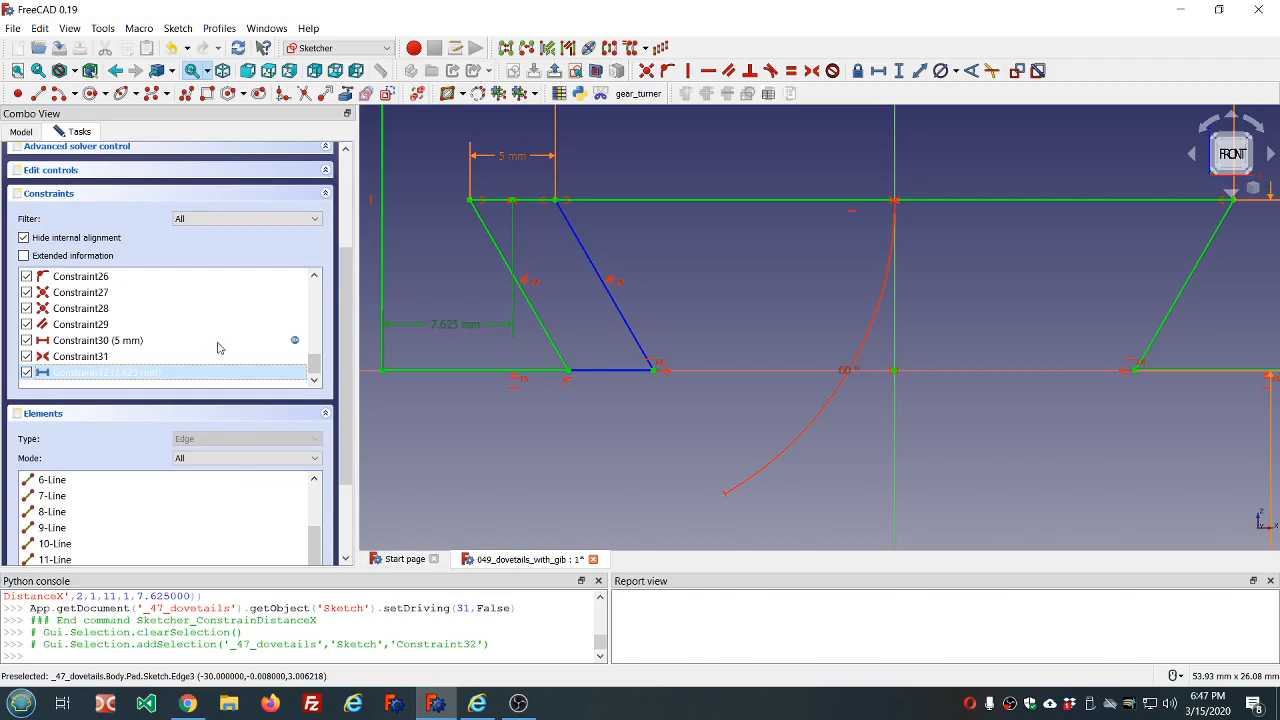
{"action": "left_click", "coordinate": [448, 327]}
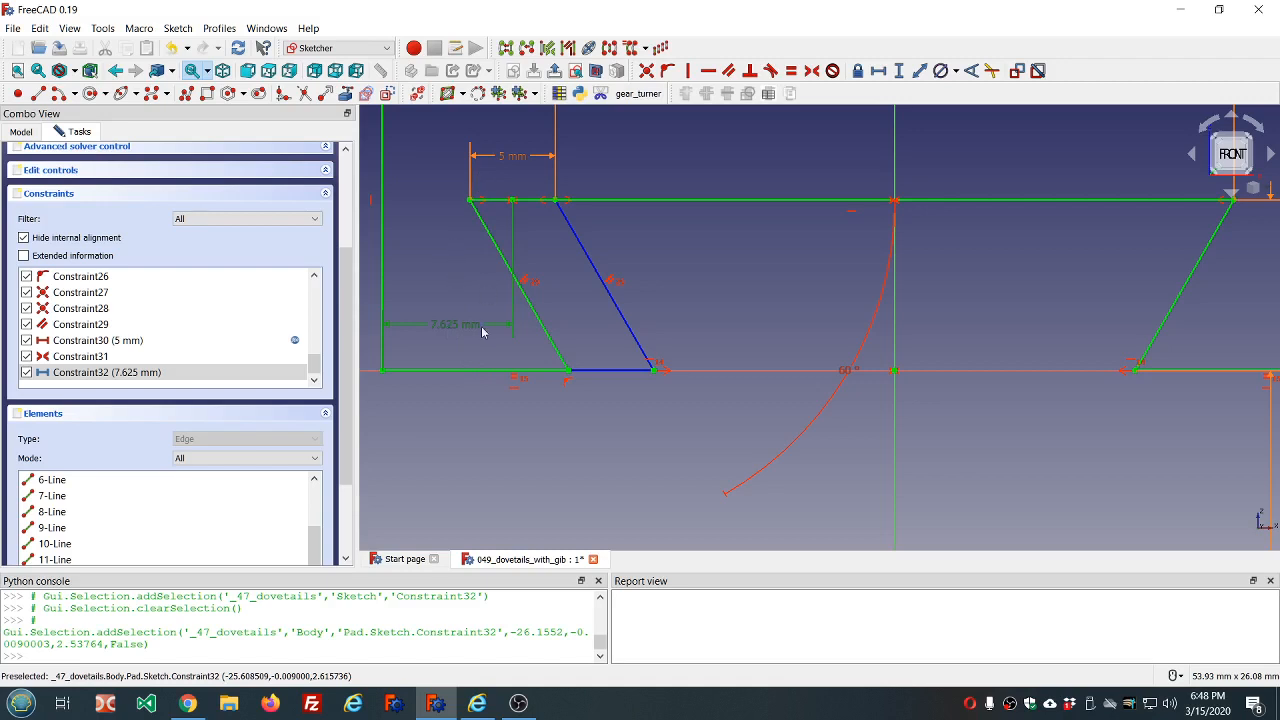
{"action": "left_click", "coordinate": [450, 286]}
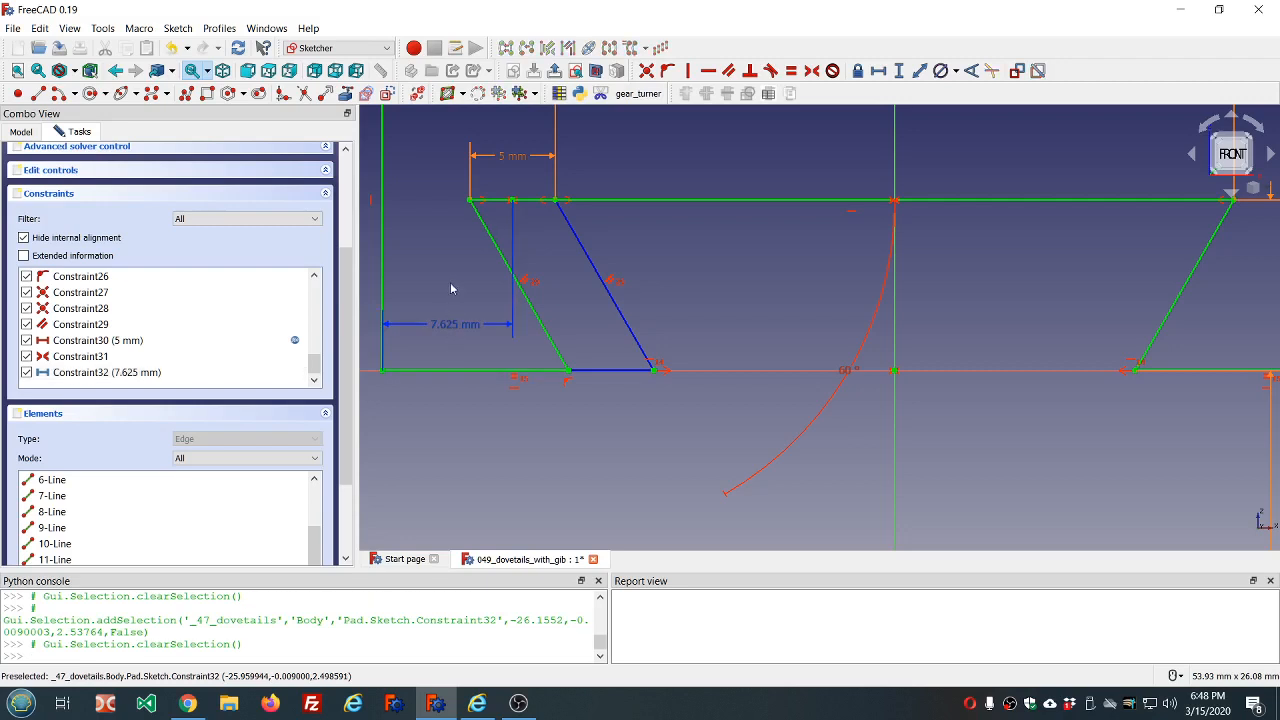
{"action": "left_click", "coordinate": [450, 328]}
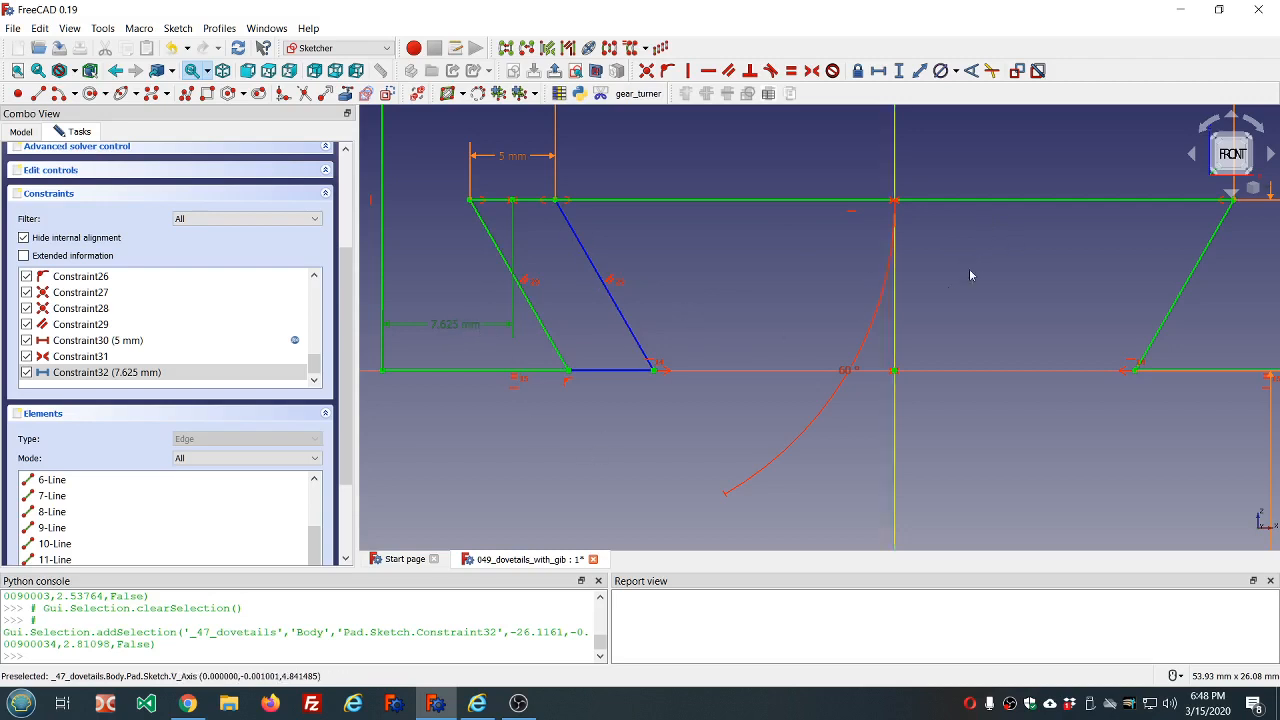
{"action": "scroll", "coordinate": [796, 287], "scroll_direction": "down", "scroll_amount": 4}
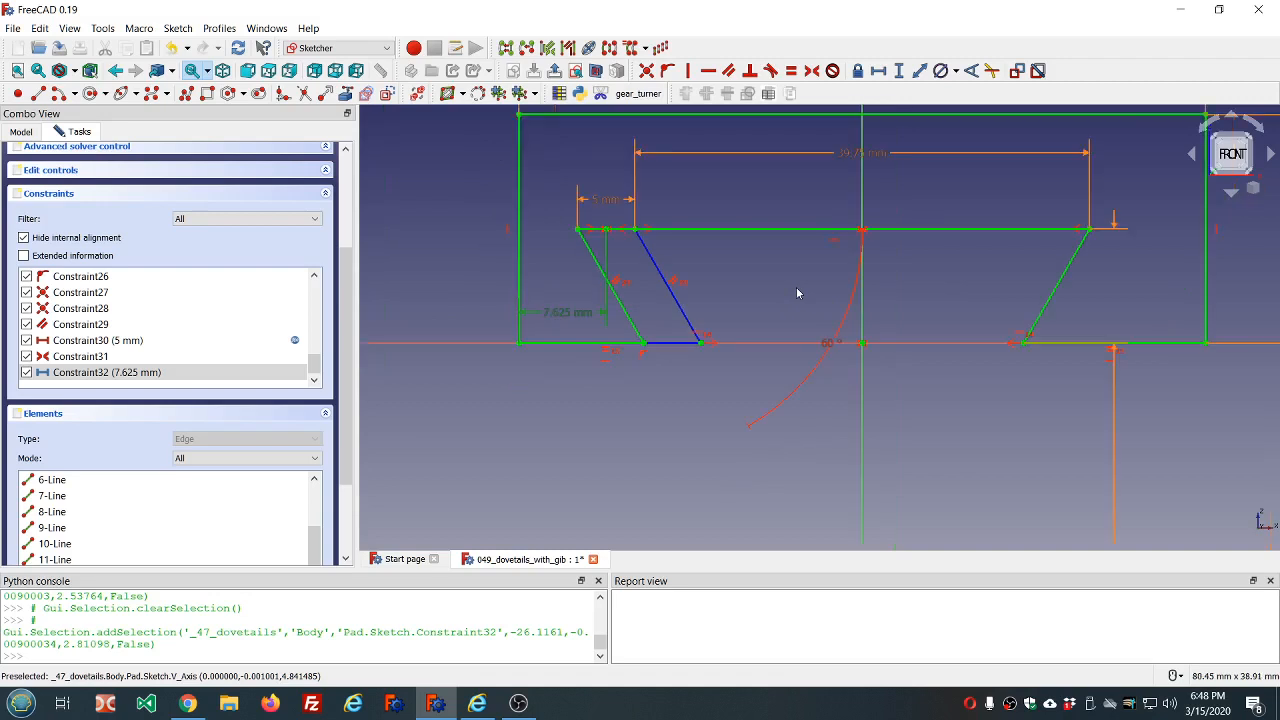
Step: Rearrange the sketch's dimension labels: the 60° angle near the blue slanted line, the overall height closer in, the 5 mm width outside its extension lines
{"action": "scroll", "coordinate": [796, 287], "scroll_direction": "up", "scroll_amount": 2}
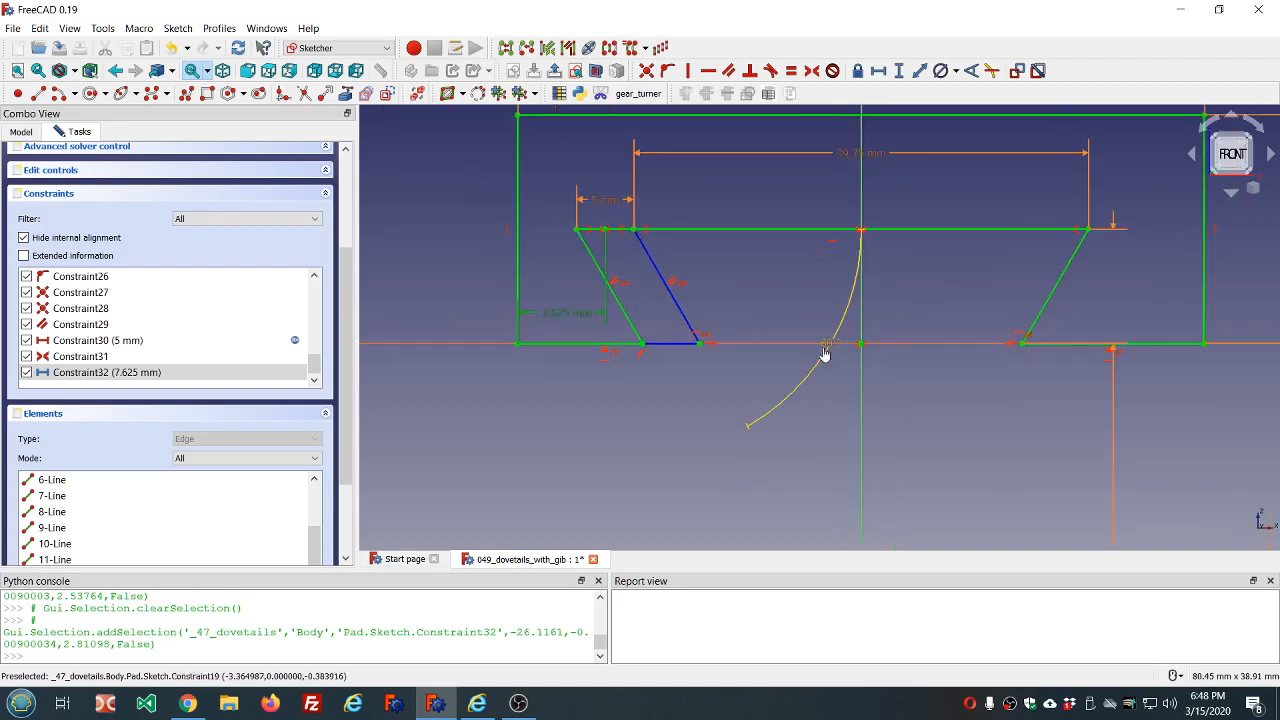
{"action": "left_click_drag", "start_coordinate": [825, 352], "coordinate": [733, 286]}
{"action": "scroll", "coordinate": [733, 286], "scroll_direction": "down", "scroll_amount": 2}
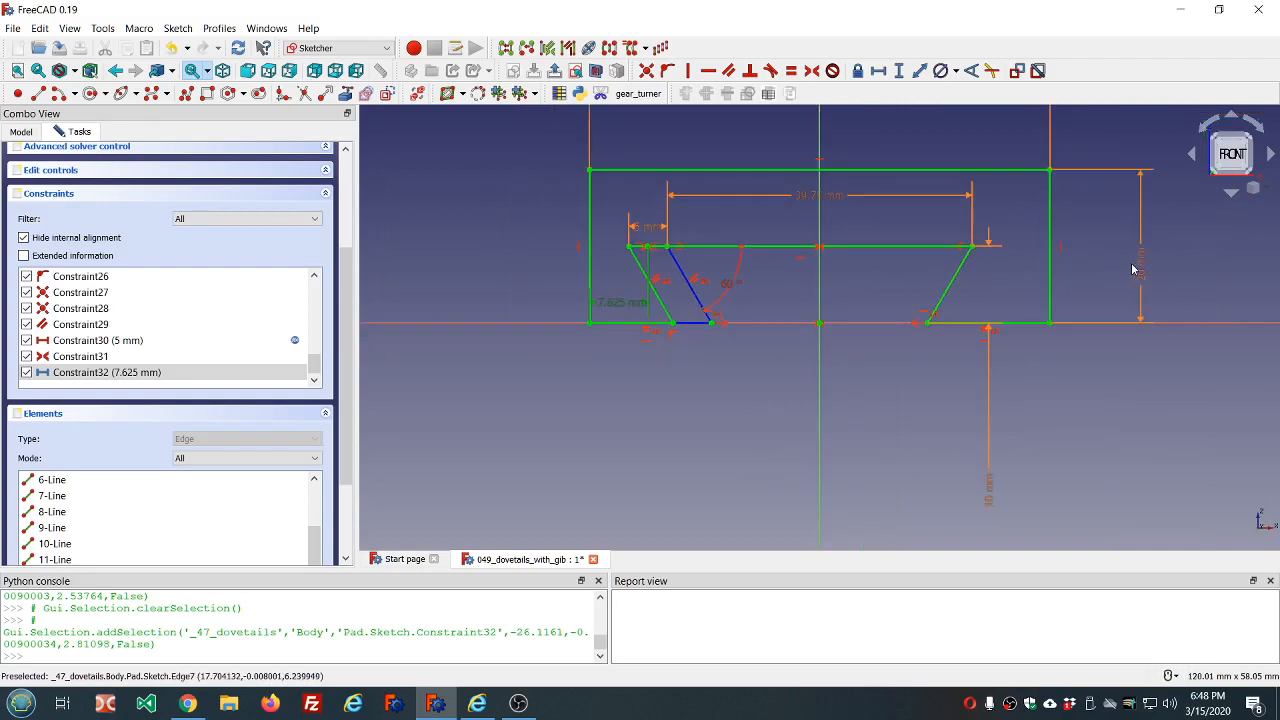
{"action": "left_click_drag", "start_coordinate": [1143, 272], "coordinate": [1116, 275]}
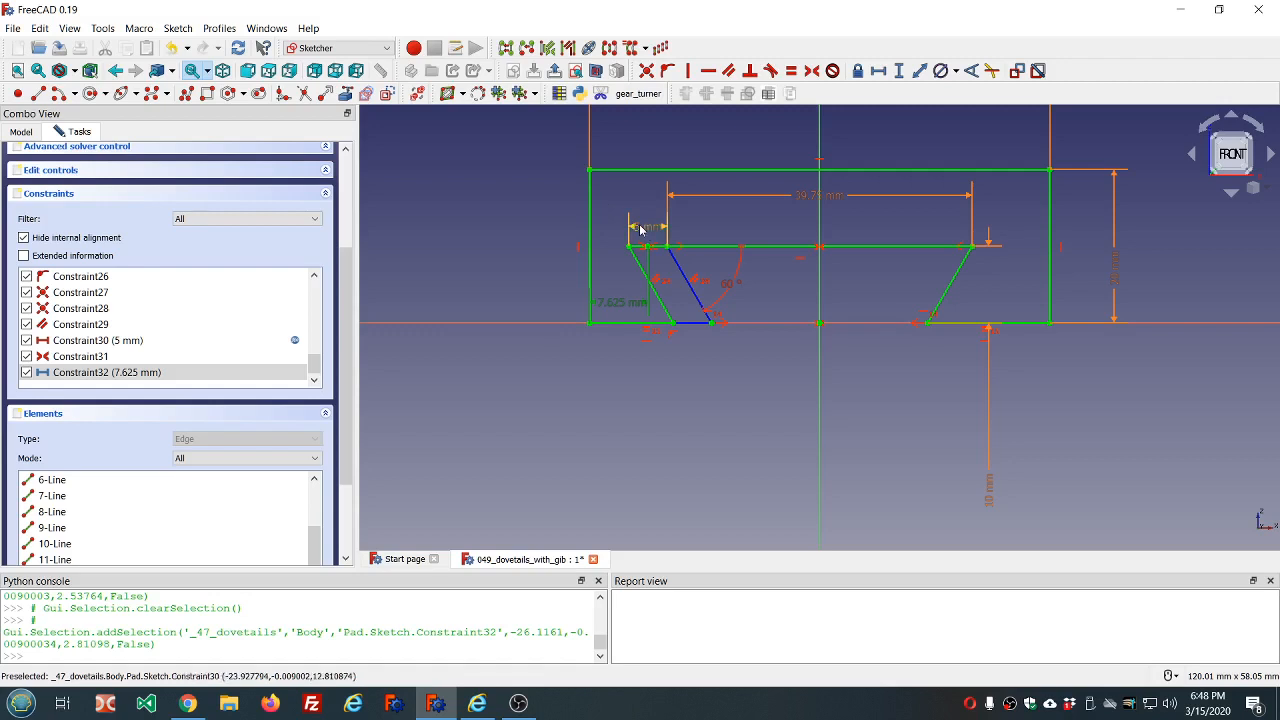
{"action": "left_click_drag", "start_coordinate": [644, 227], "coordinate": [561, 208]}
{"action": "scroll", "coordinate": [671, 296], "scroll_direction": "up", "scroll_amount": 2}
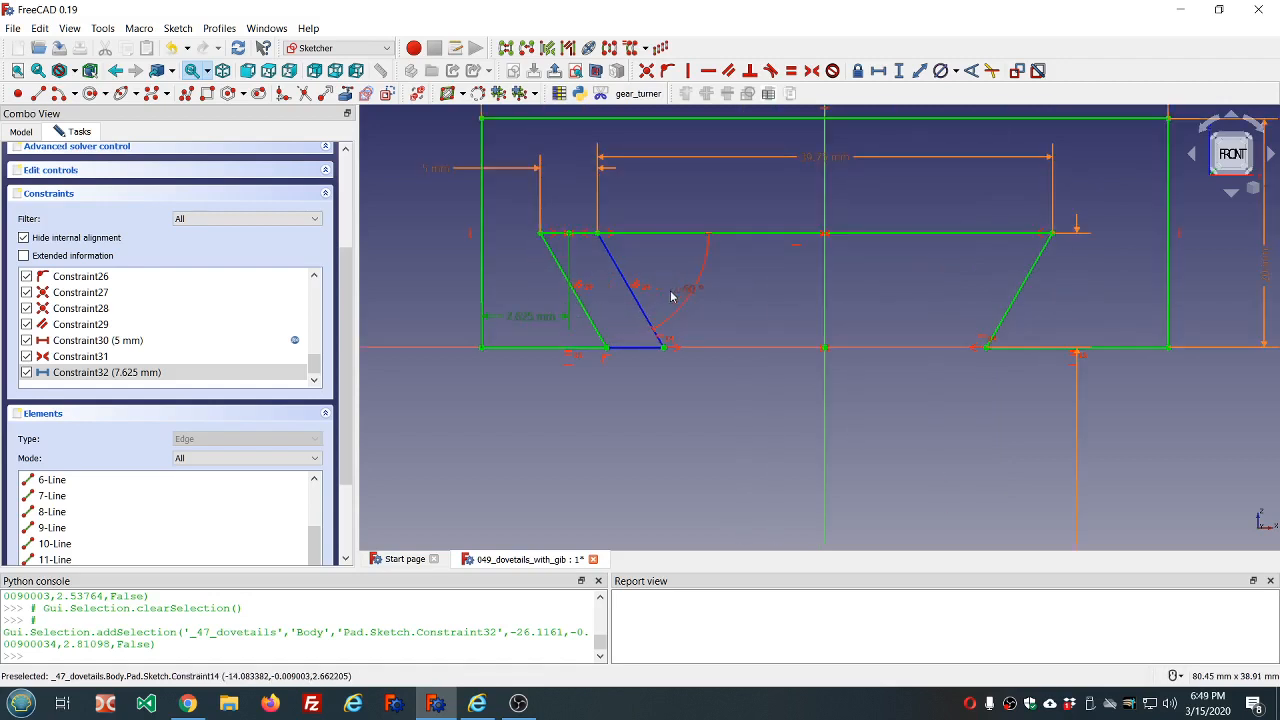
{"action": "scroll", "coordinate": [671, 296], "scroll_direction": "up", "scroll_amount": 2}
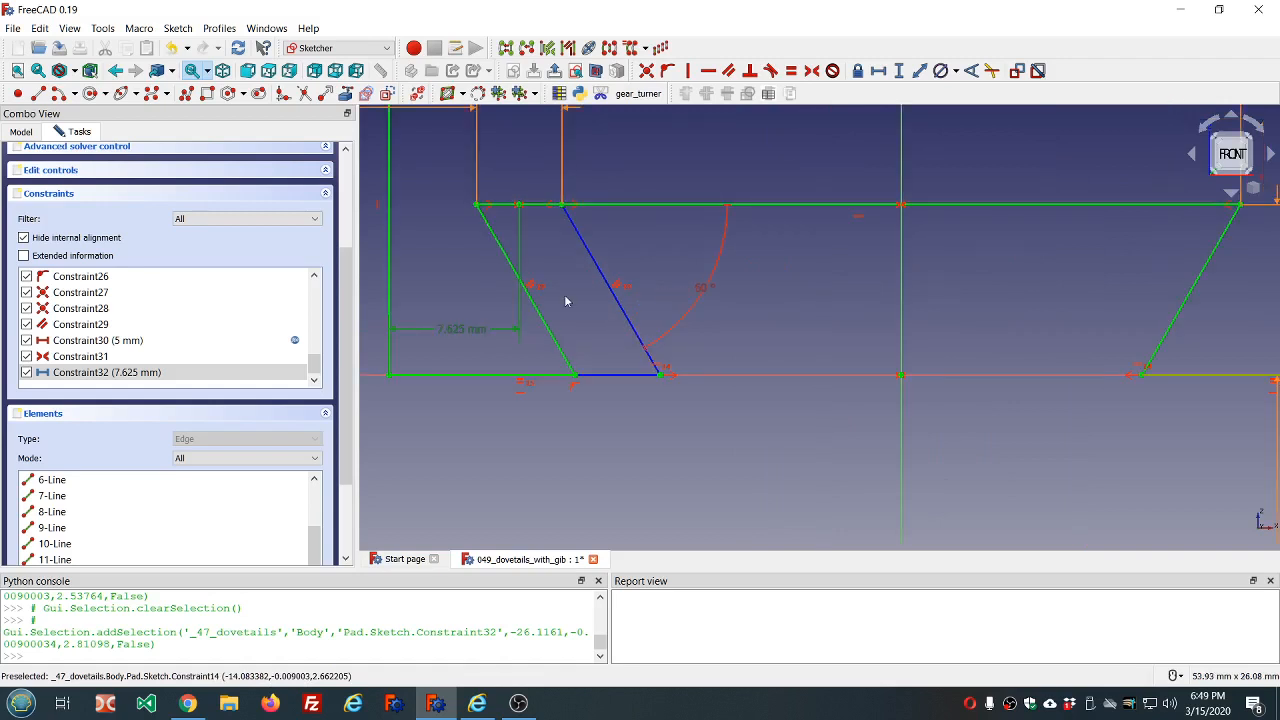
Step: Rename the horizontal reference distance to the gib midpoint as set_screw_depth and close the sketch
{"action": "right_click", "coordinate": [72, 377]}
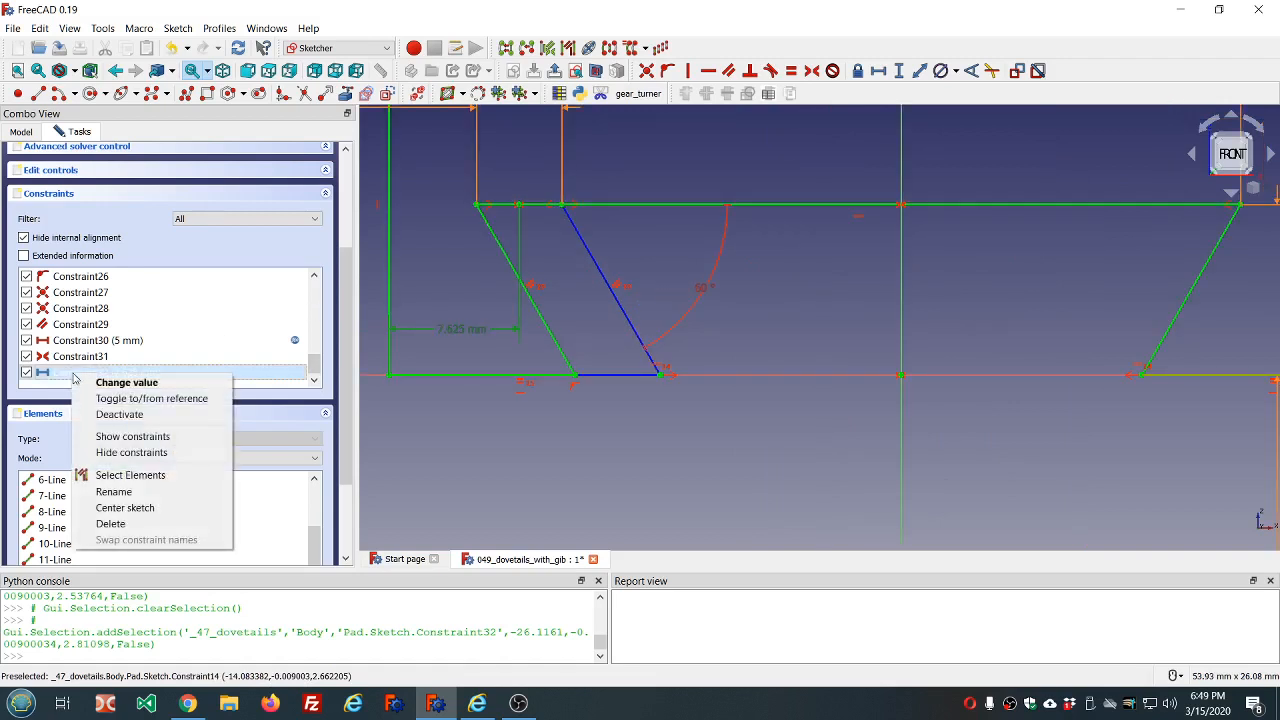
{"action": "left_click", "coordinate": [110, 492]}
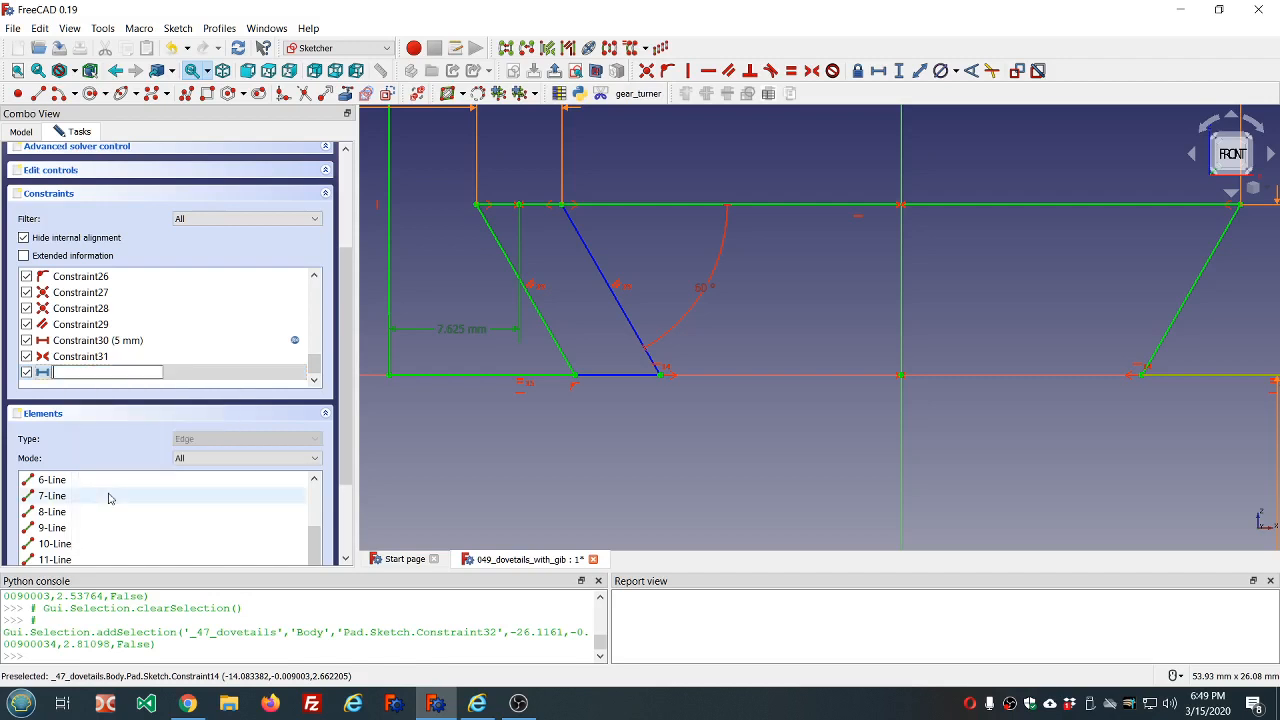
{"action": "key", "text": "Escape"}
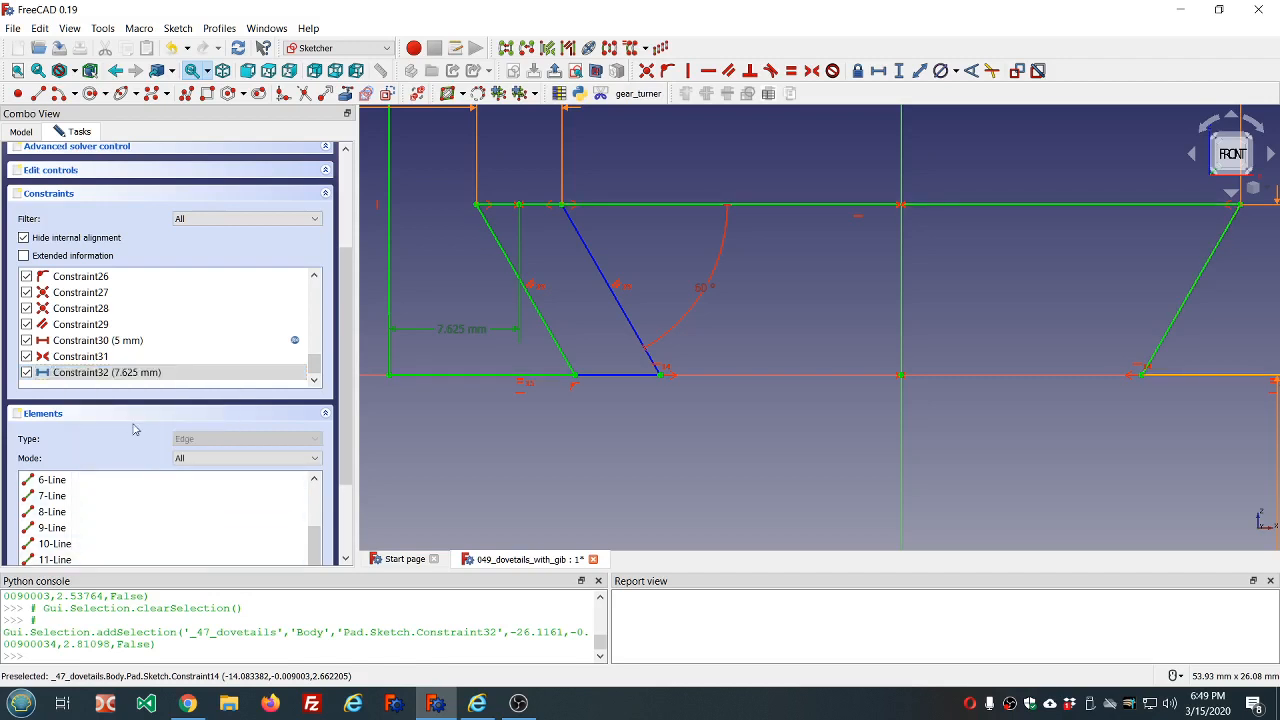
{"action": "right_click", "coordinate": [120, 371]}
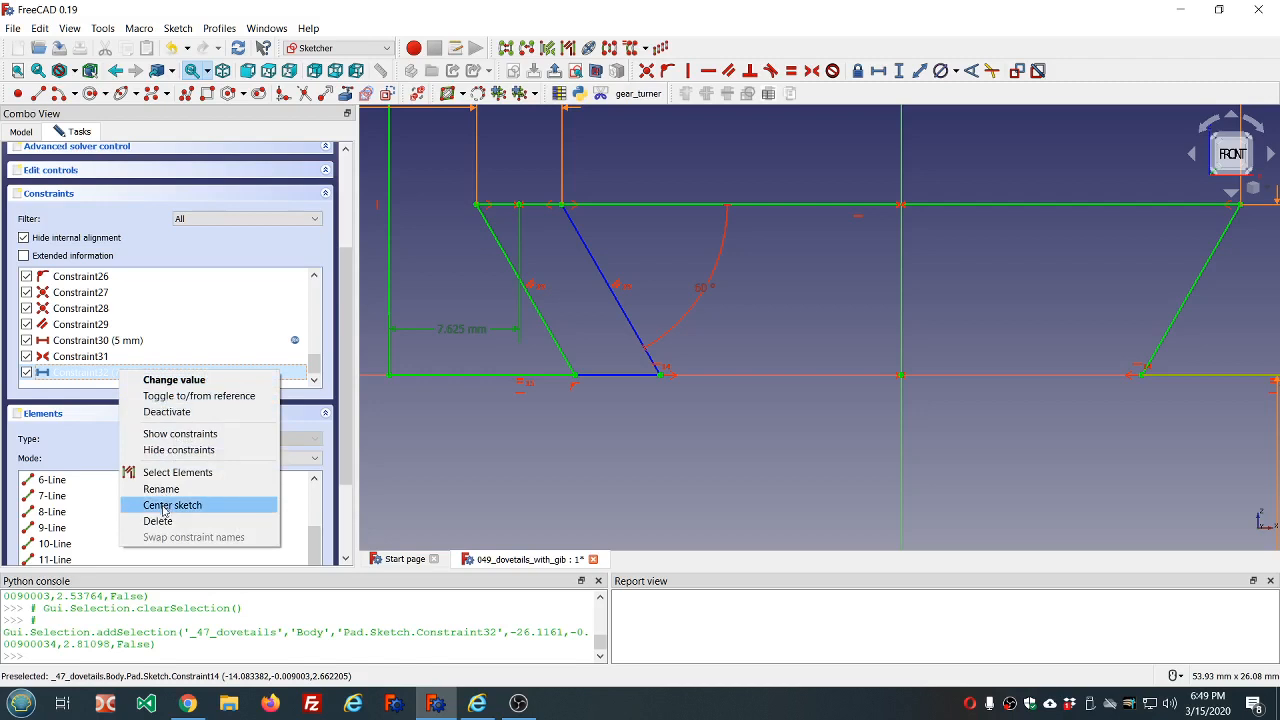
{"action": "left_click", "coordinate": [163, 489]}
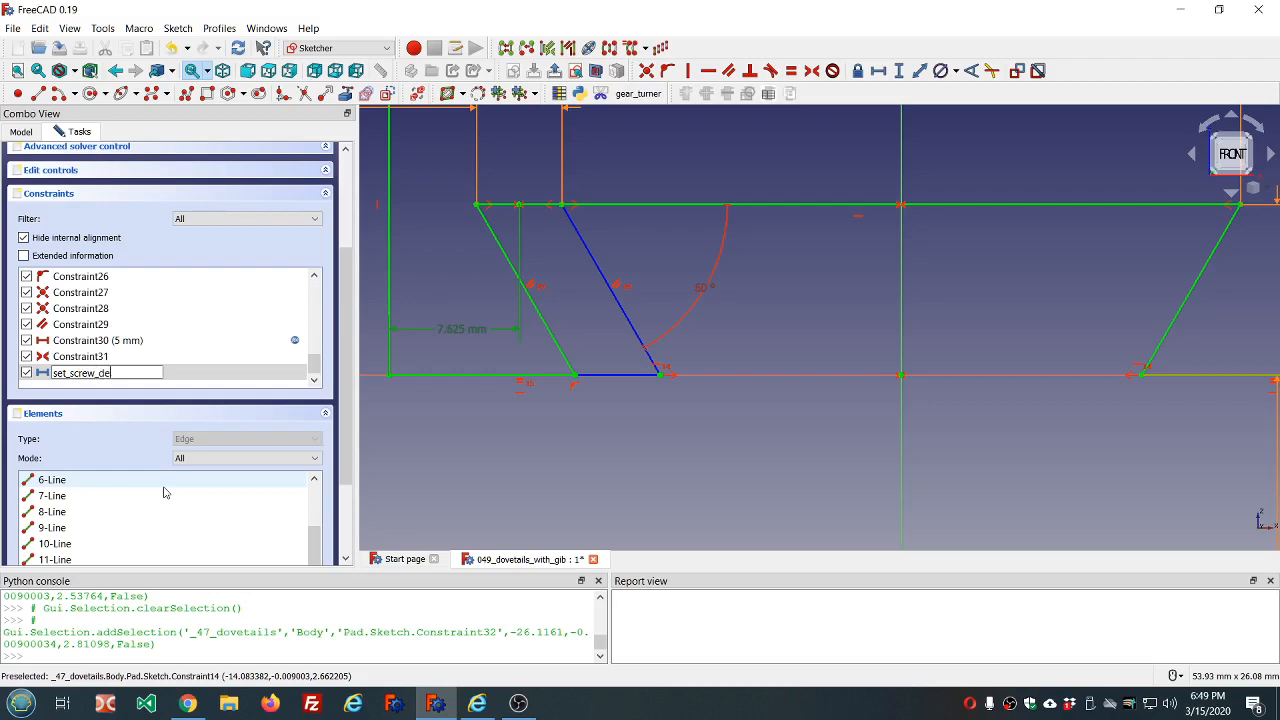
{"action": "key", "text": "Return"}
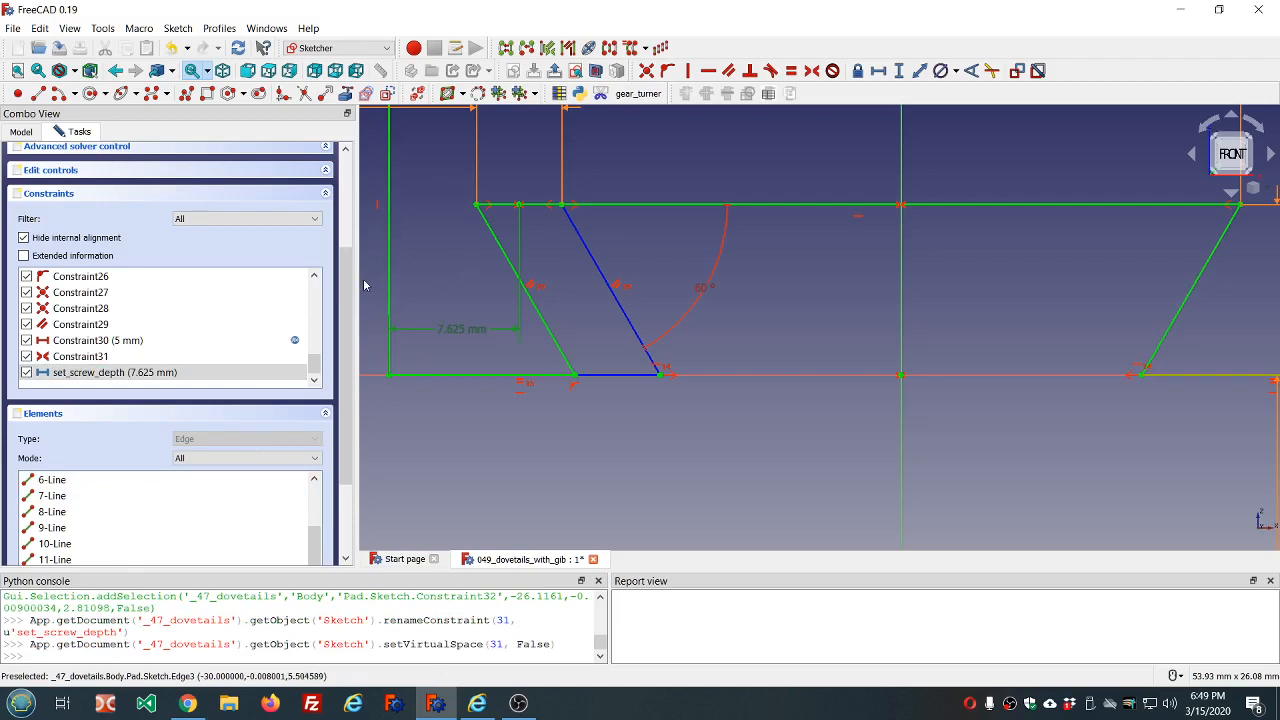
{"action": "scroll", "coordinate": [350, 365], "scroll_direction": "up", "scroll_amount": 4}
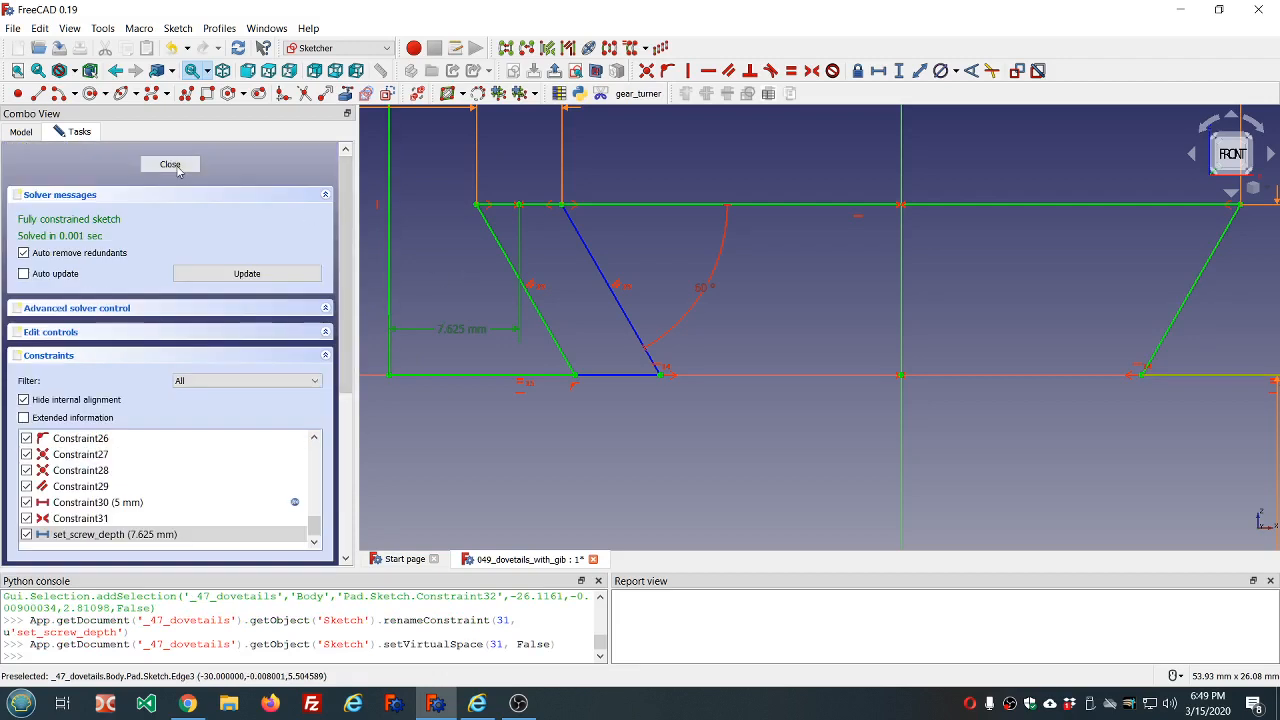
{"action": "left_click", "coordinate": [170, 165]}
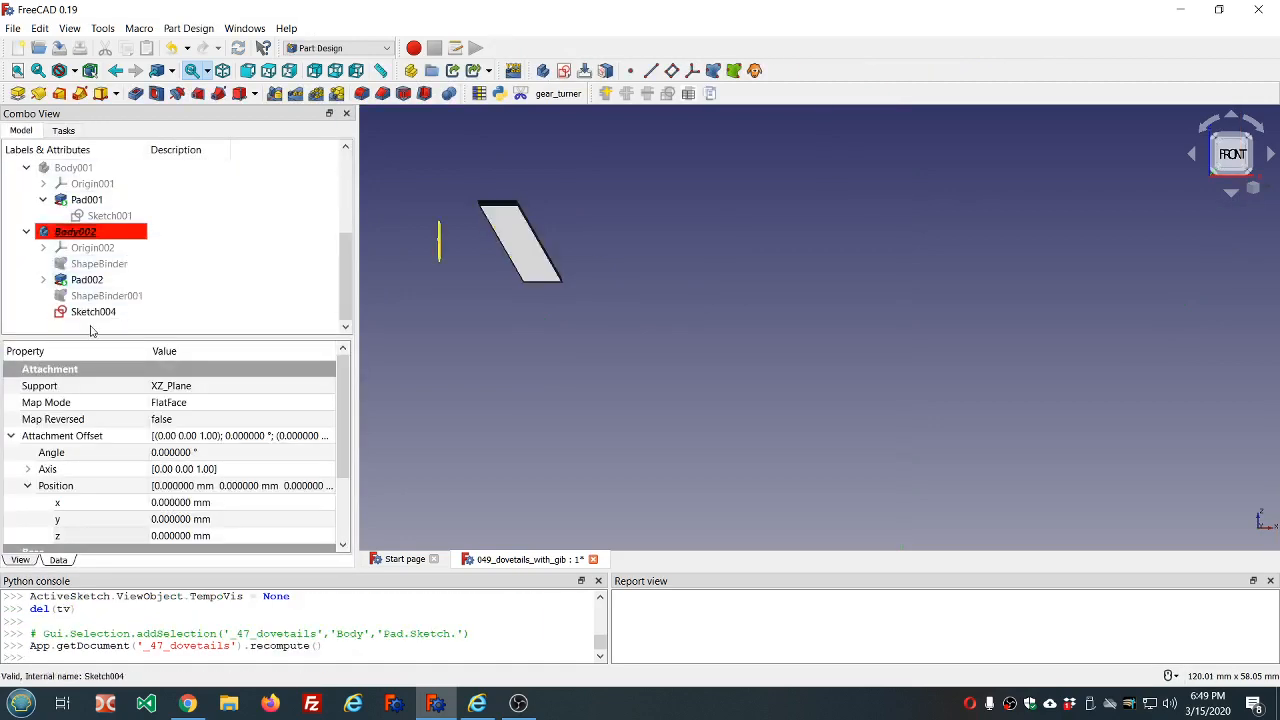
Step: Create a pocket in the gib body from the circle sketch Sketch004, with its direction reversed
{"action": "left_click", "coordinate": [95, 311]}
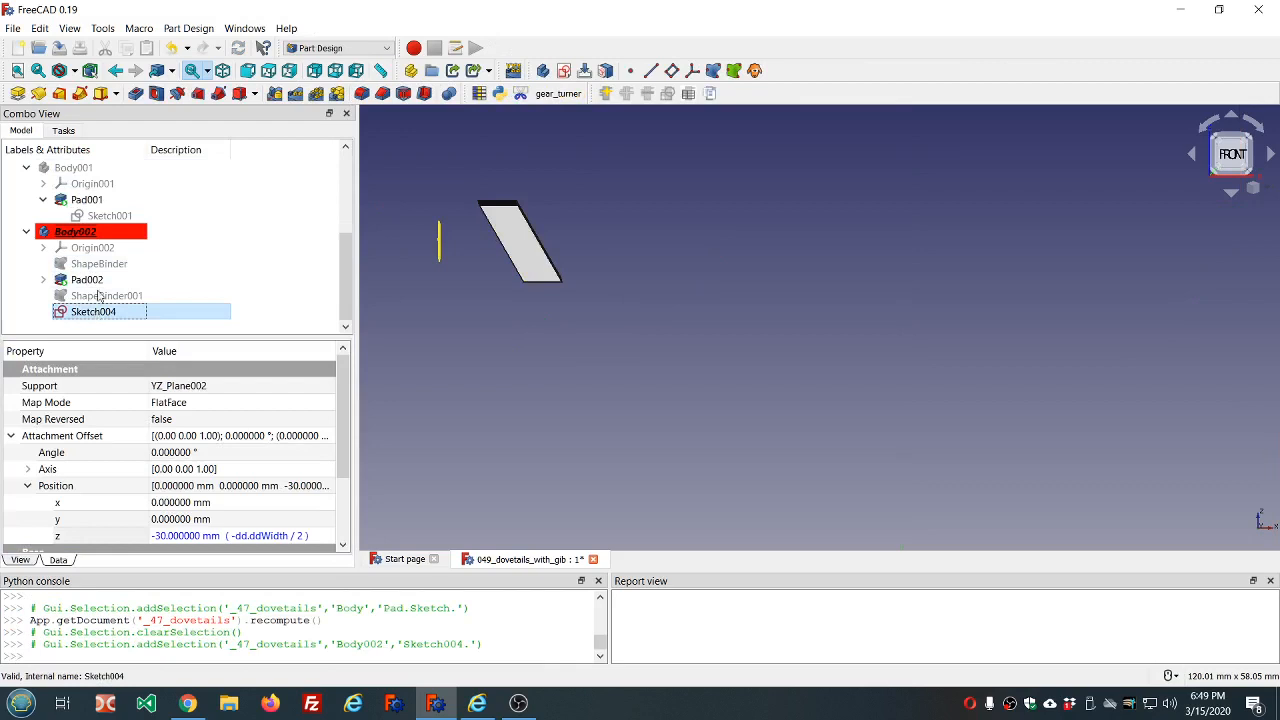
{"action": "middle_click_drag", "start_coordinate": [414, 248], "coordinate": [436, 250]}
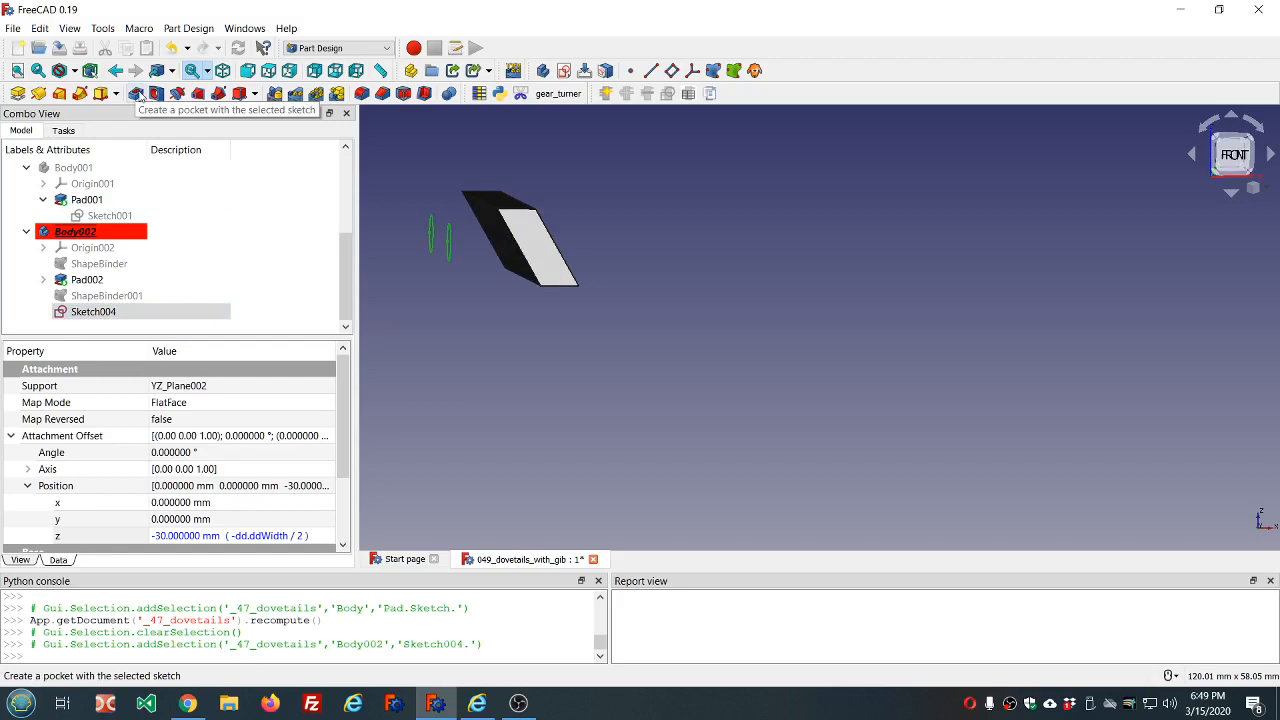
{"action": "left_click", "coordinate": [137, 93]}
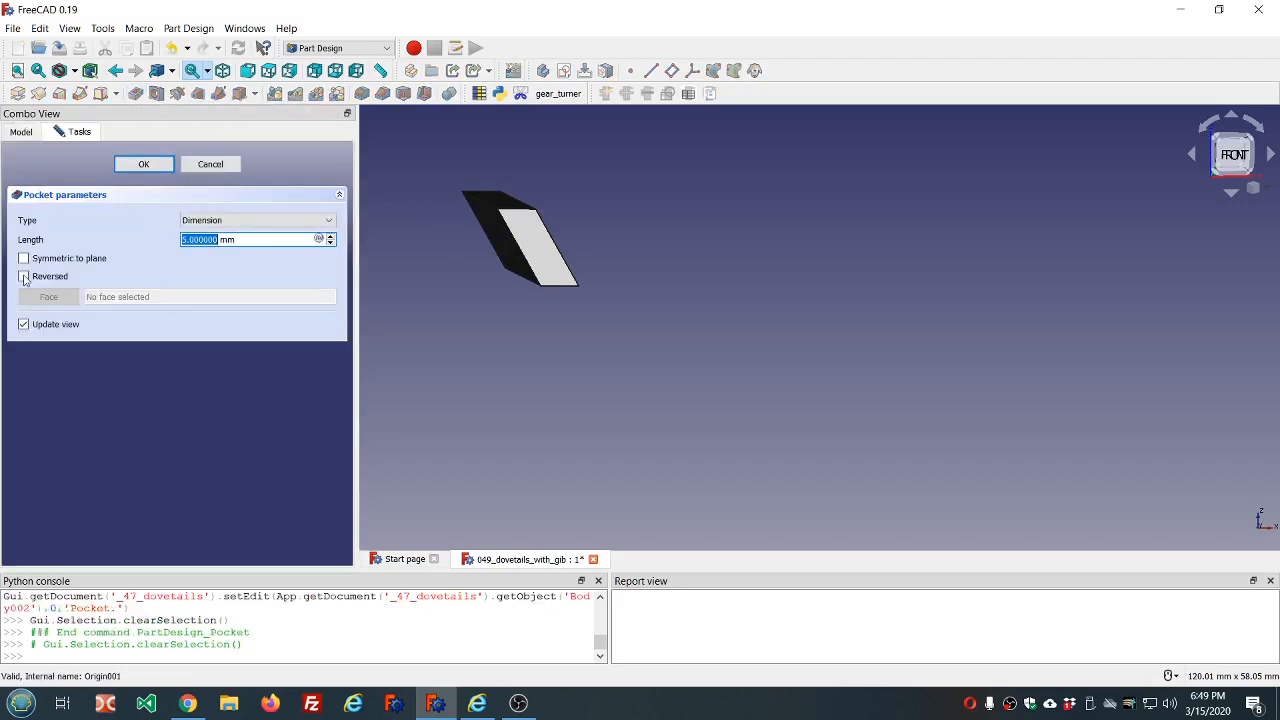
{"action": "left_click", "coordinate": [24, 277]}
{"action": "middle_click_drag", "start_coordinate": [435, 245], "coordinate": [480, 243]}
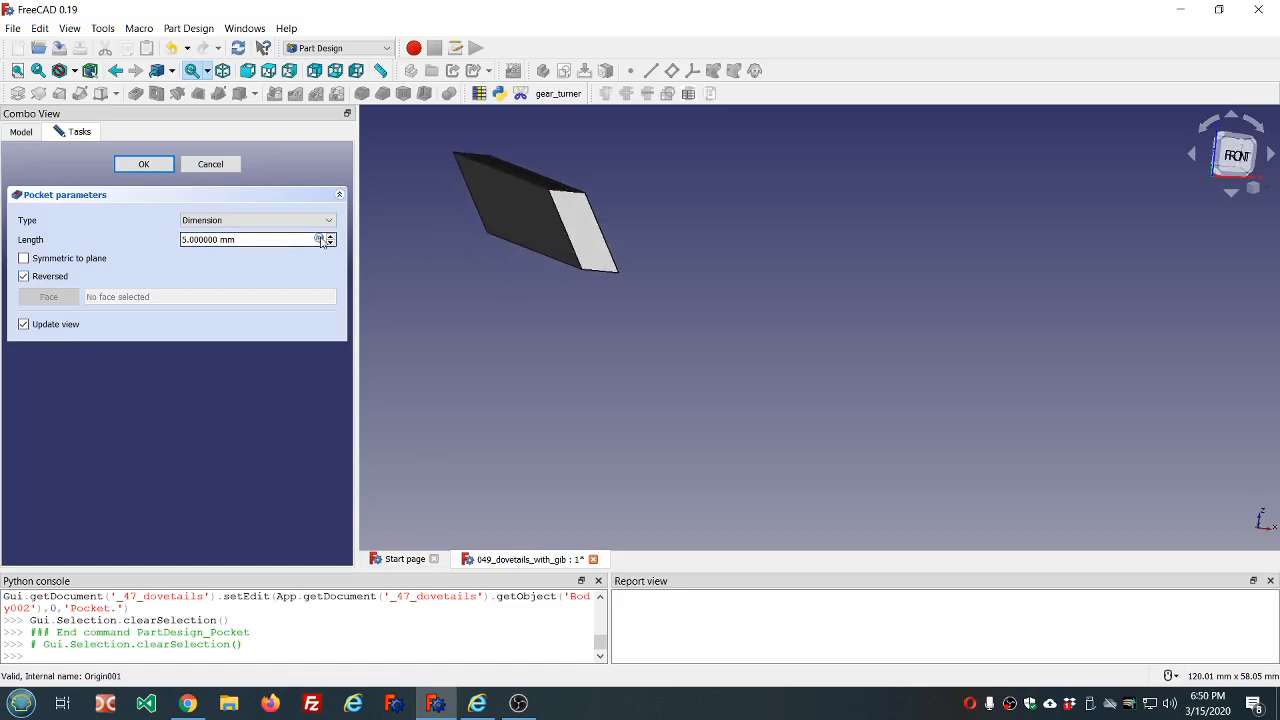
Step: Set the pocket length to the expression female.Constraints.set_screw_depth and accept the pocket
{"action": "left_click", "coordinate": [318, 239]}
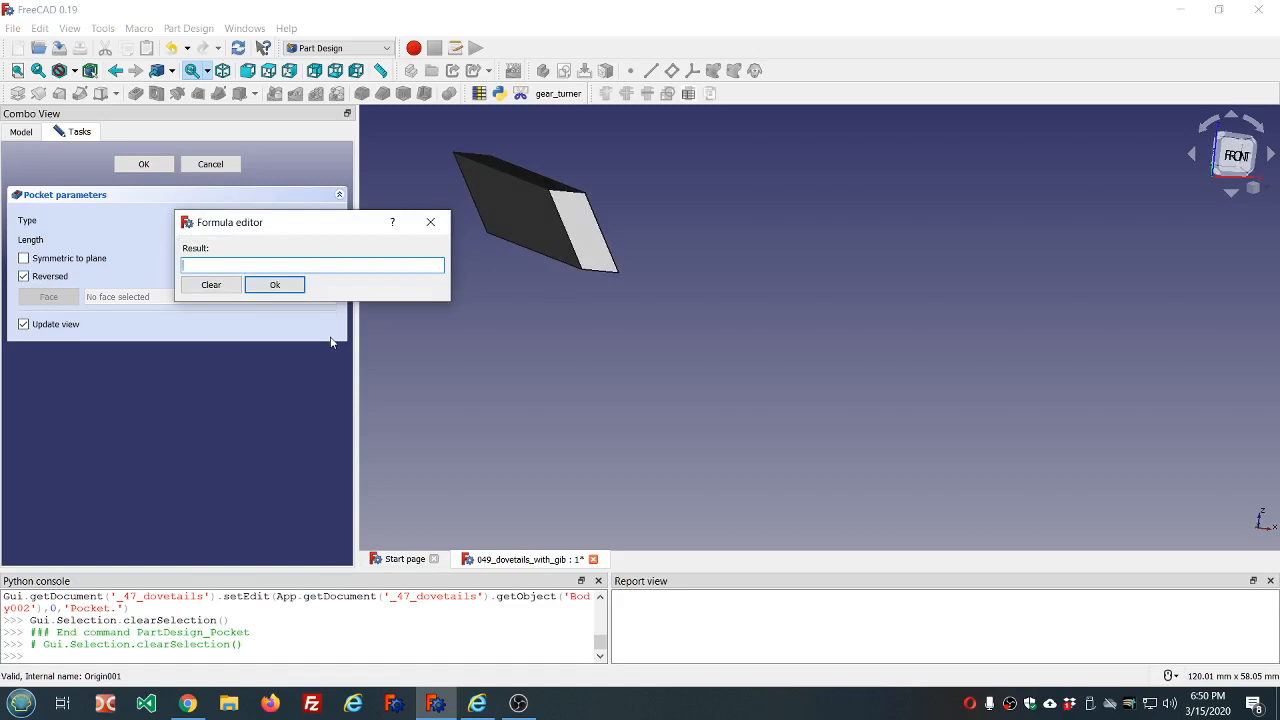
{"action": "type", "text": "femal"}
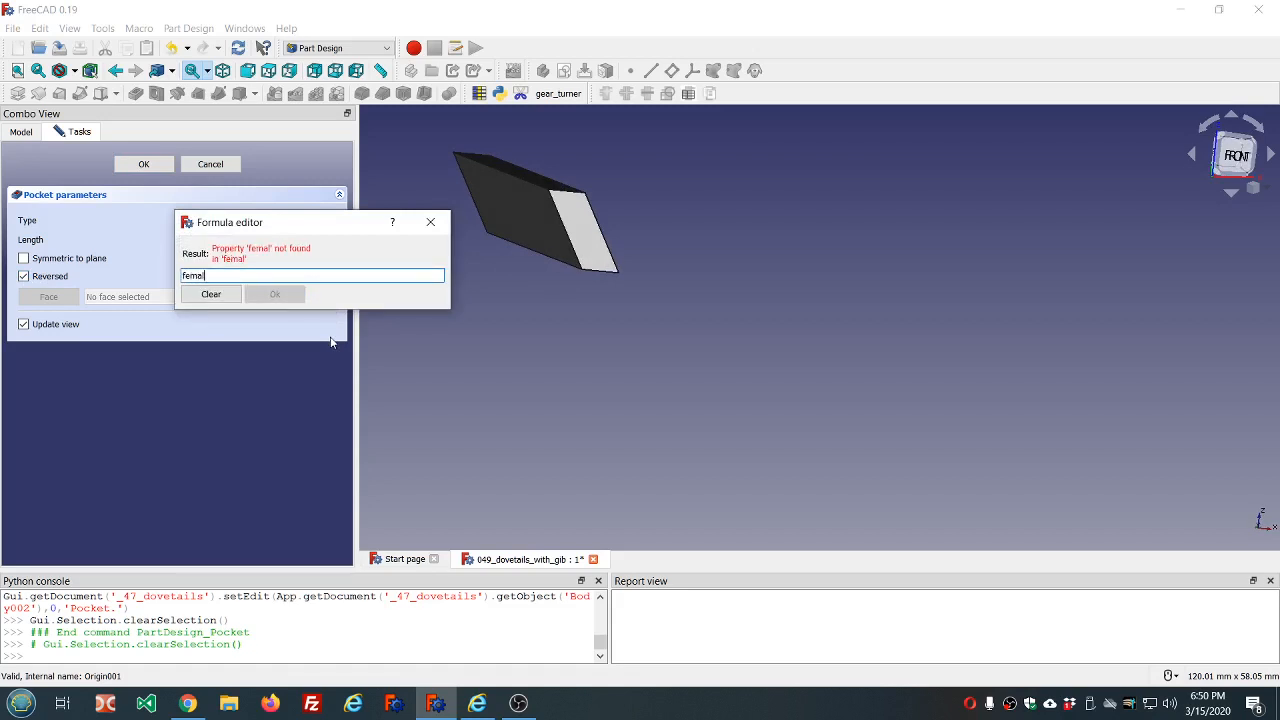
{"action": "type", "text": "e.Constraints"}
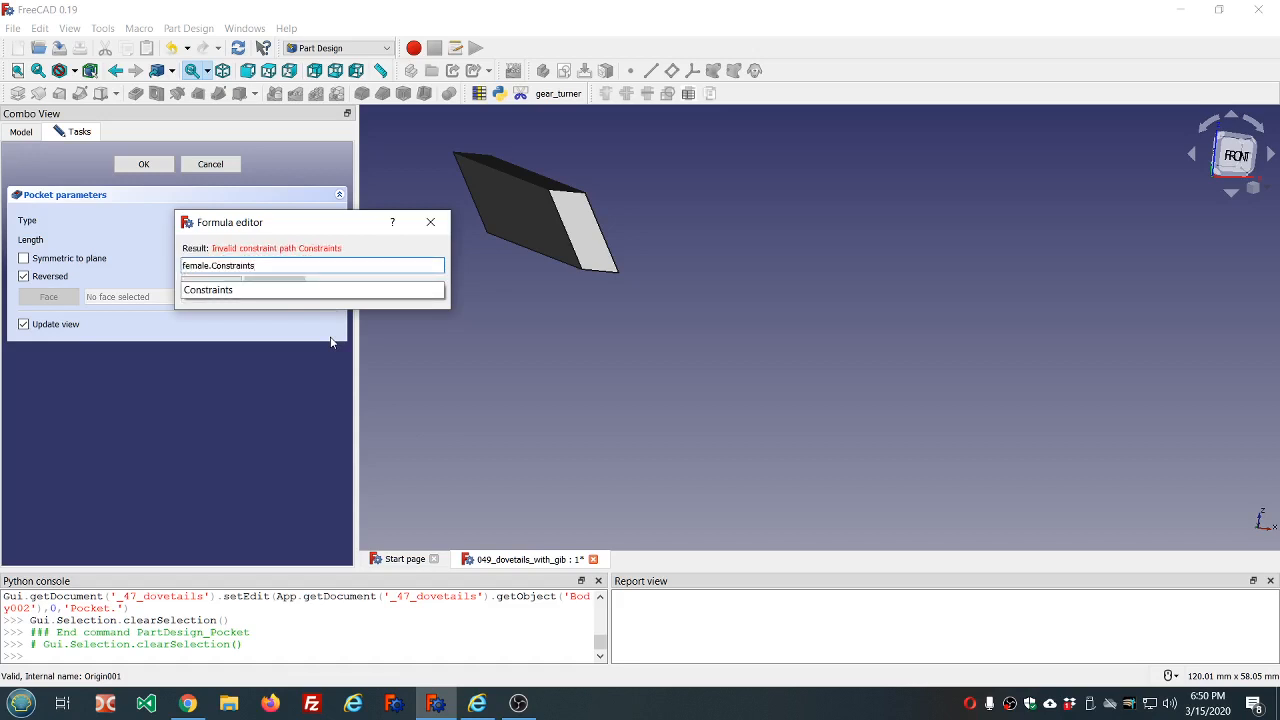
{"action": "type", "text": ".set_s"}
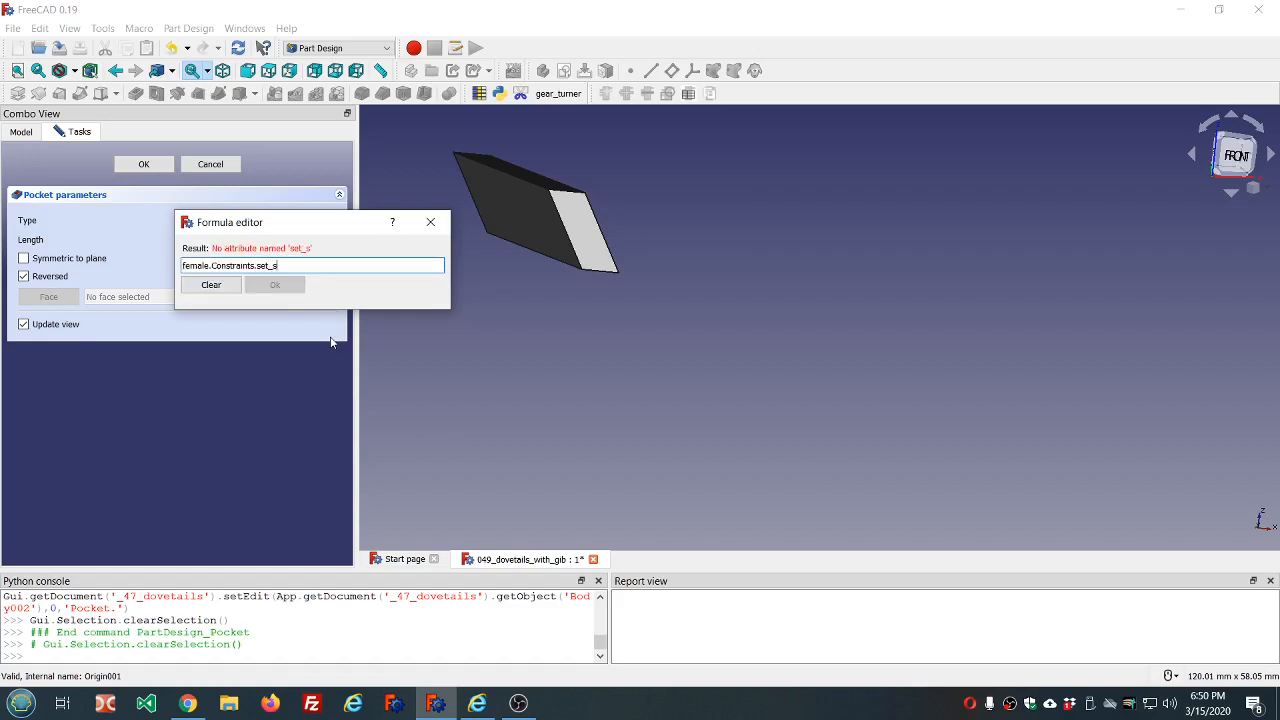
{"action": "type", "text": "crew_depth"}
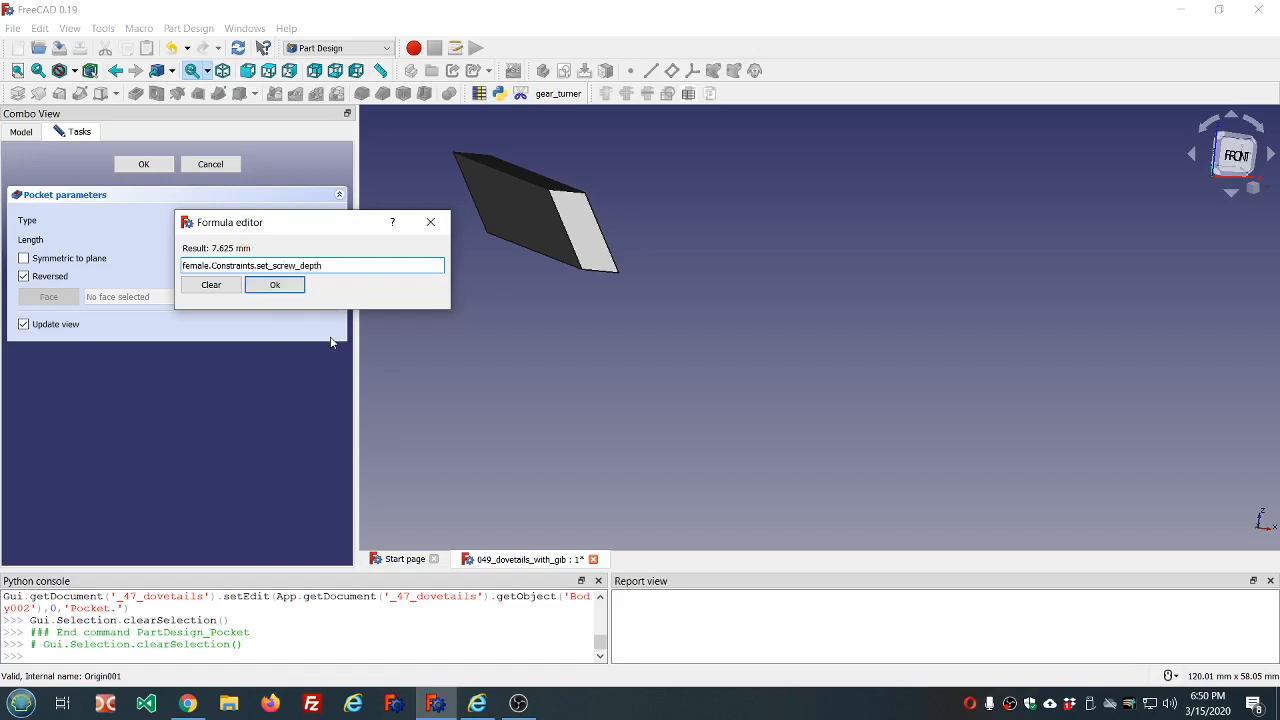
{"action": "left_click", "coordinate": [275, 285]}
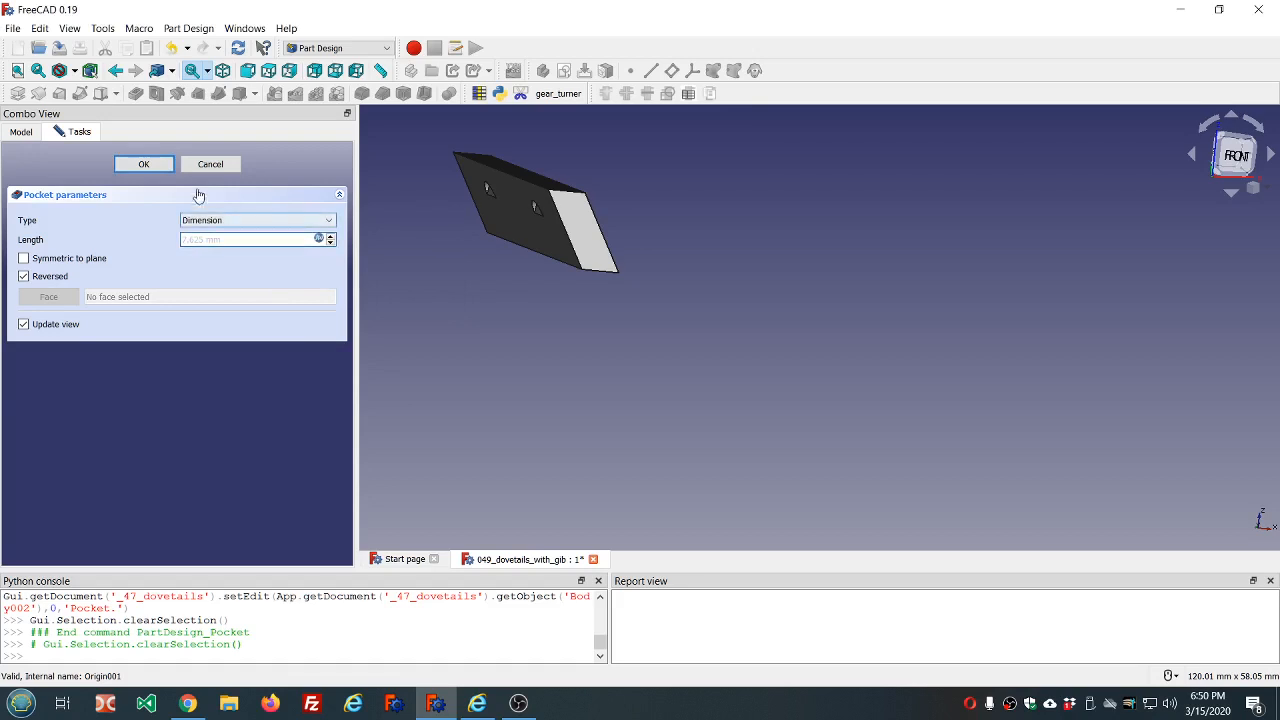
{"action": "left_click", "coordinate": [144, 165]}
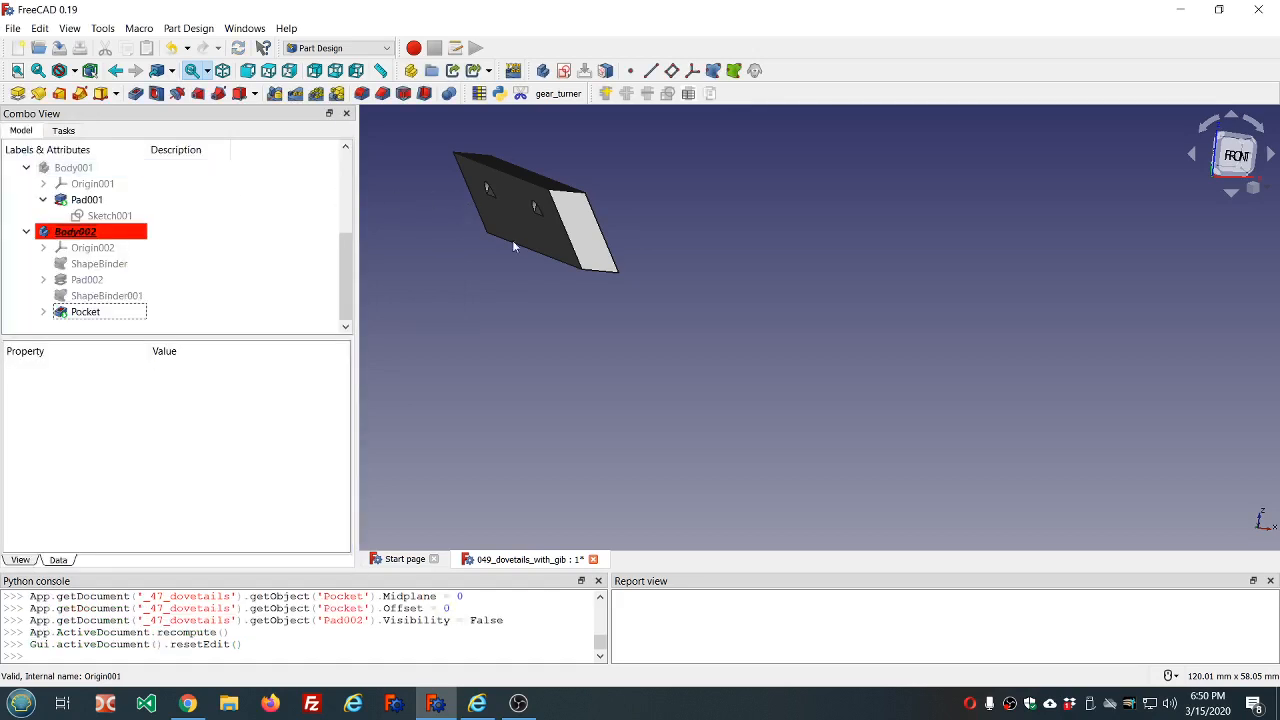
Step: Switch the display to wireframe and examine how deep the two set screw pockets reach into the gib
{"action": "scroll", "coordinate": [546, 193], "scroll_direction": "up", "scroll_amount": 5}
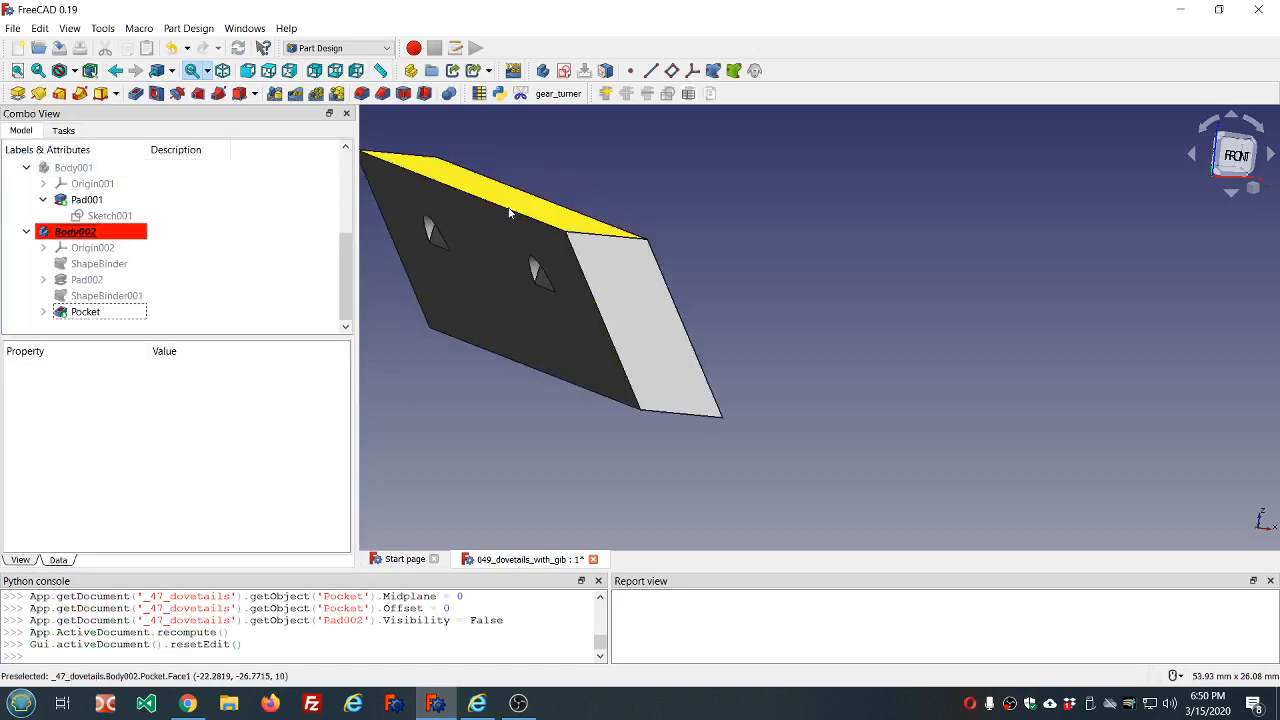
{"action": "middle_click_drag", "start_coordinate": [568, 240], "coordinate": [591, 145]}
{"action": "scroll", "coordinate": [600, 180], "scroll_direction": "down", "scroll_amount": 5}
{"action": "scroll", "coordinate": [590, 190], "scroll_direction": "up", "scroll_amount": 4}
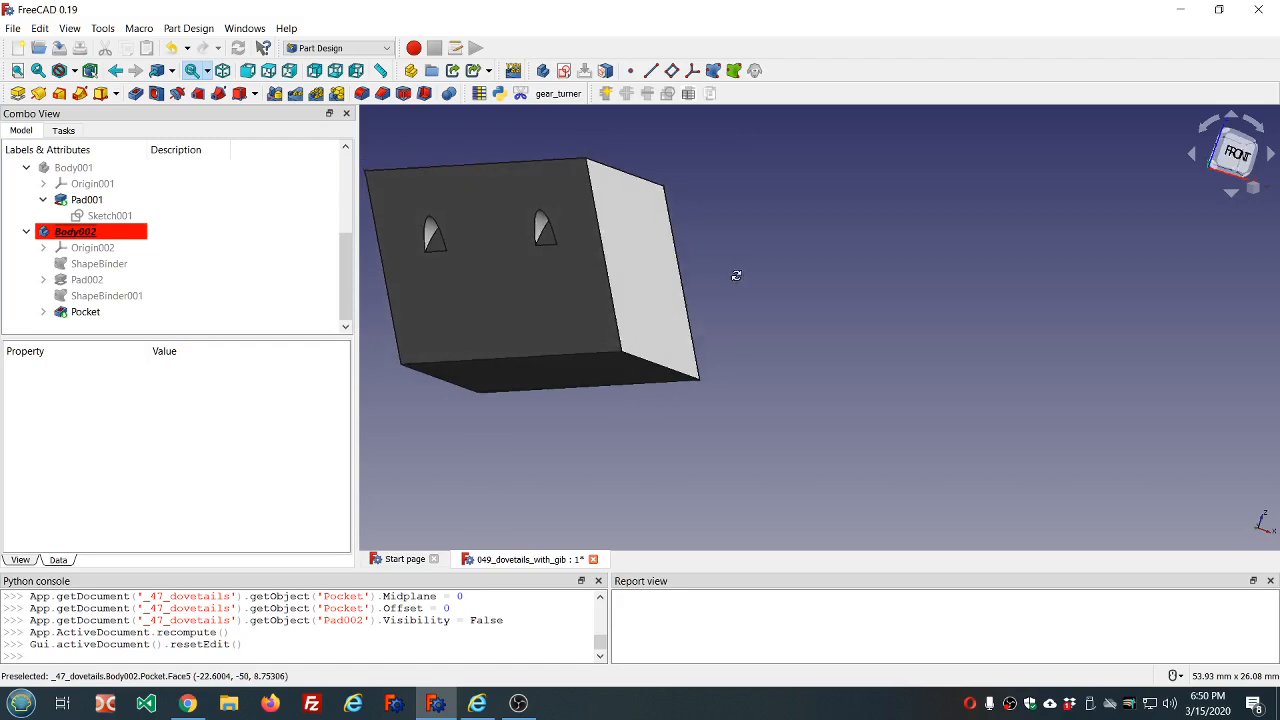
{"action": "mouse_move", "coordinate": [737, 274]}
{"action": "middle_mouse_down"}
{"action": "mouse_move", "coordinate": [720, 280]}
{"action": "mouse_move", "coordinate": [889, 274]}
{"action": "mouse_move", "coordinate": [749, 266]}
{"action": "mouse_move", "coordinate": [700, 286]}
{"action": "middle_mouse_up"}
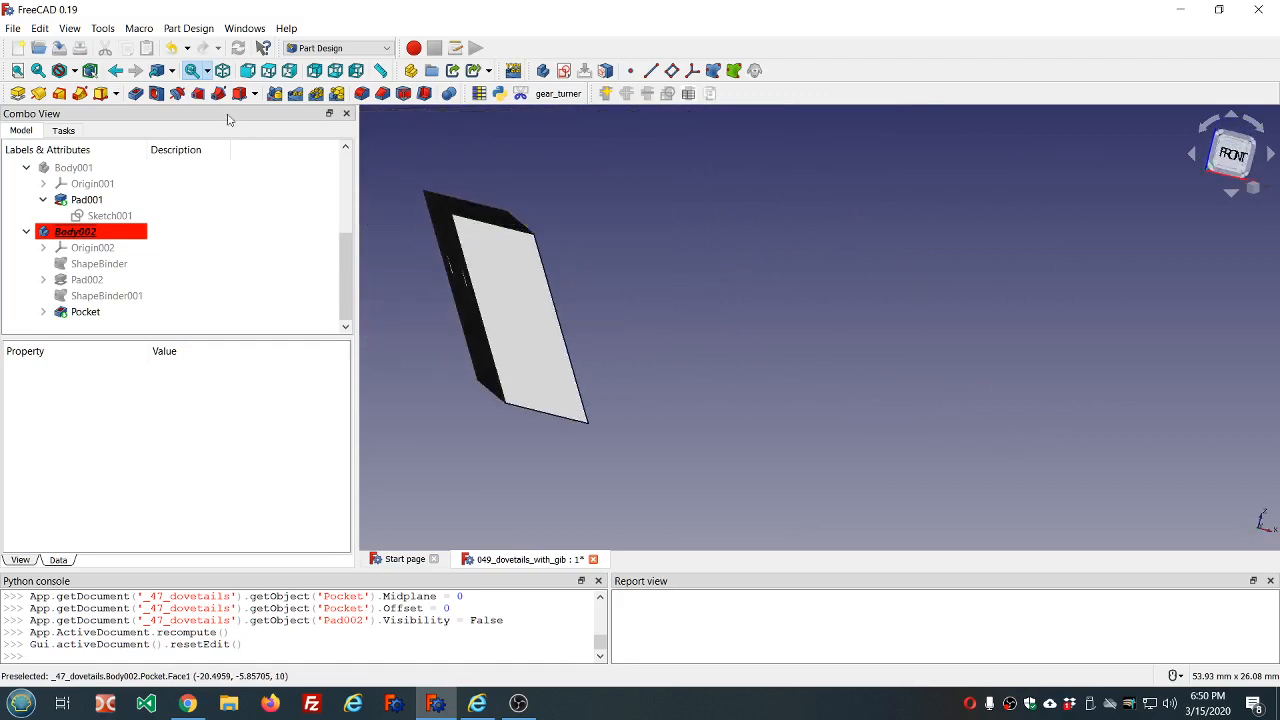
{"action": "left_click", "coordinate": [76, 72]}
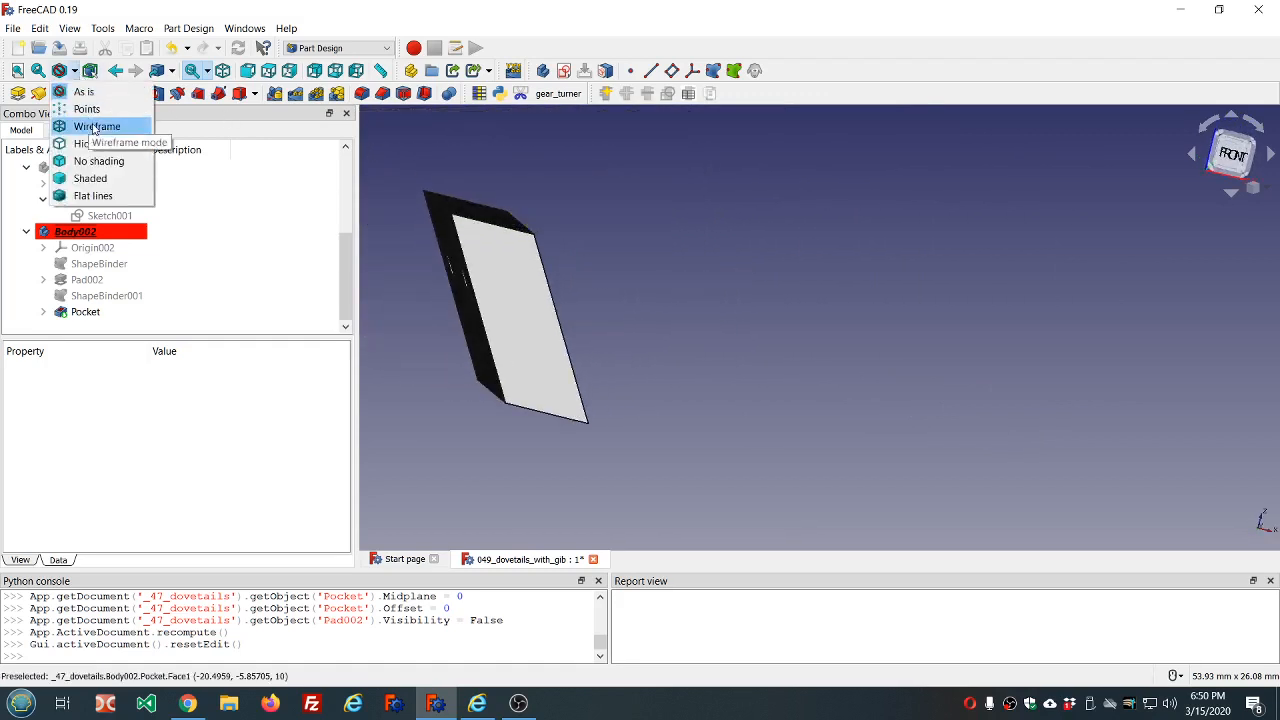
{"action": "left_click", "coordinate": [98, 127]}
{"action": "middle_click_drag", "start_coordinate": [634, 291], "coordinate": [517, 268]}
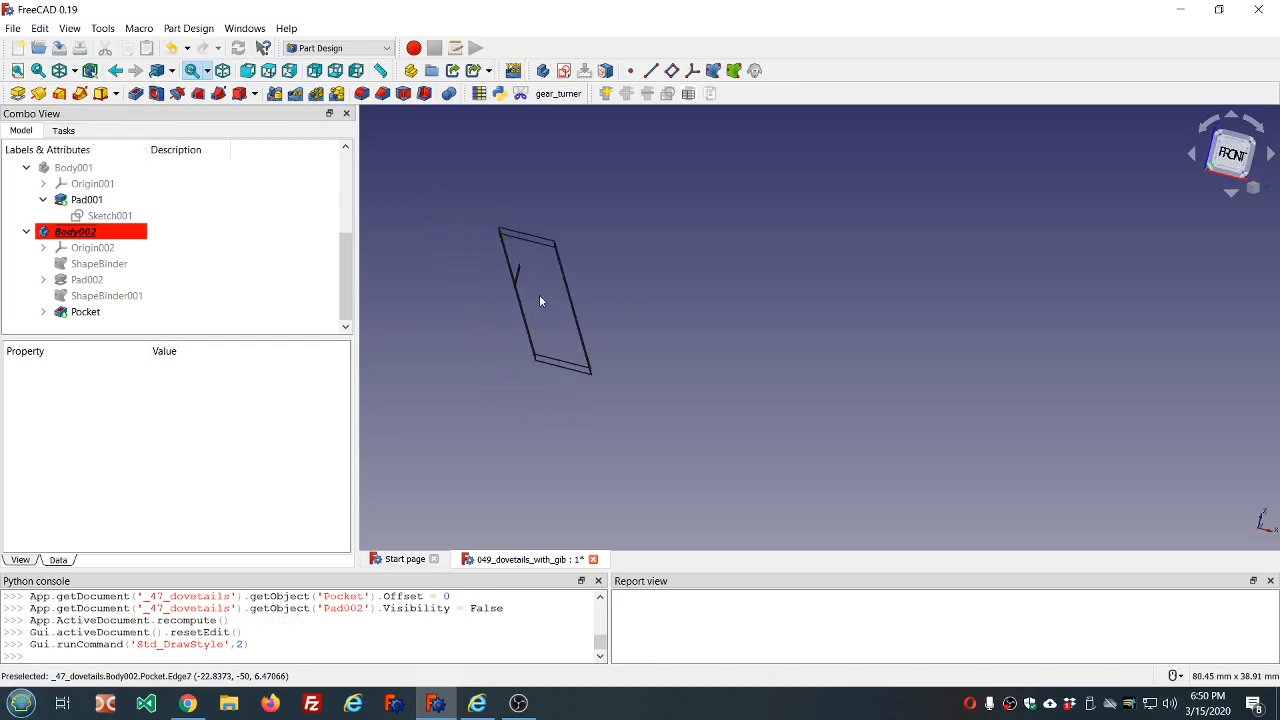
{"action": "scroll", "coordinate": [535, 285], "scroll_direction": "up", "scroll_amount": 2}
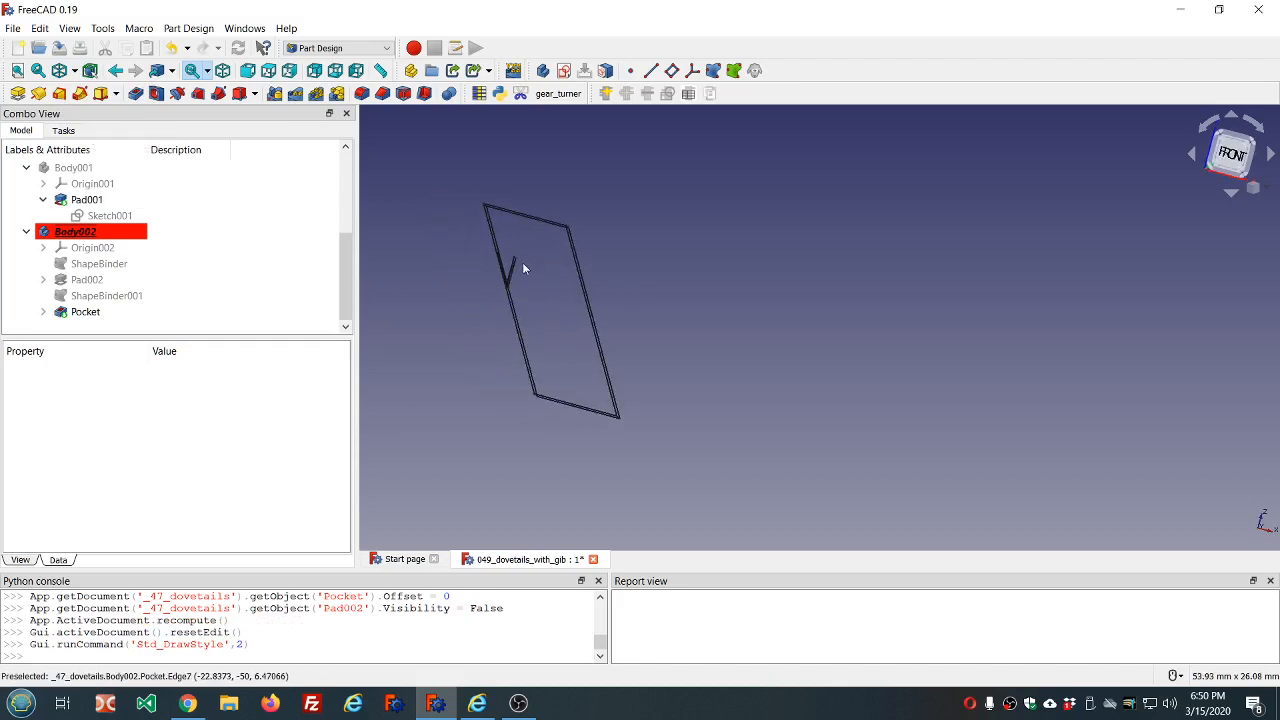
{"action": "scroll", "coordinate": [522, 268], "scroll_direction": "up", "scroll_amount": 4}
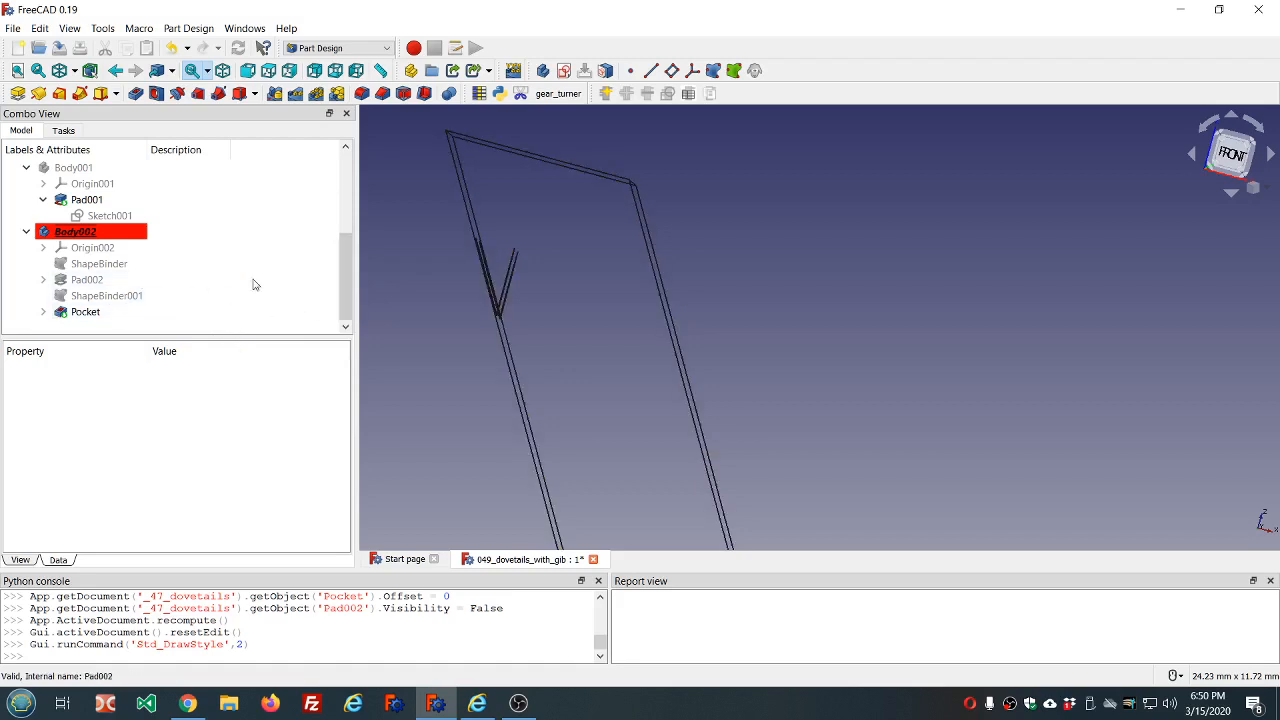
Step: Open the female sketch for editing and place a point on the gib's upper edge, between its midpoint and right corner
{"action": "scroll", "coordinate": [209, 266], "scroll_direction": "up", "scroll_amount": 3}
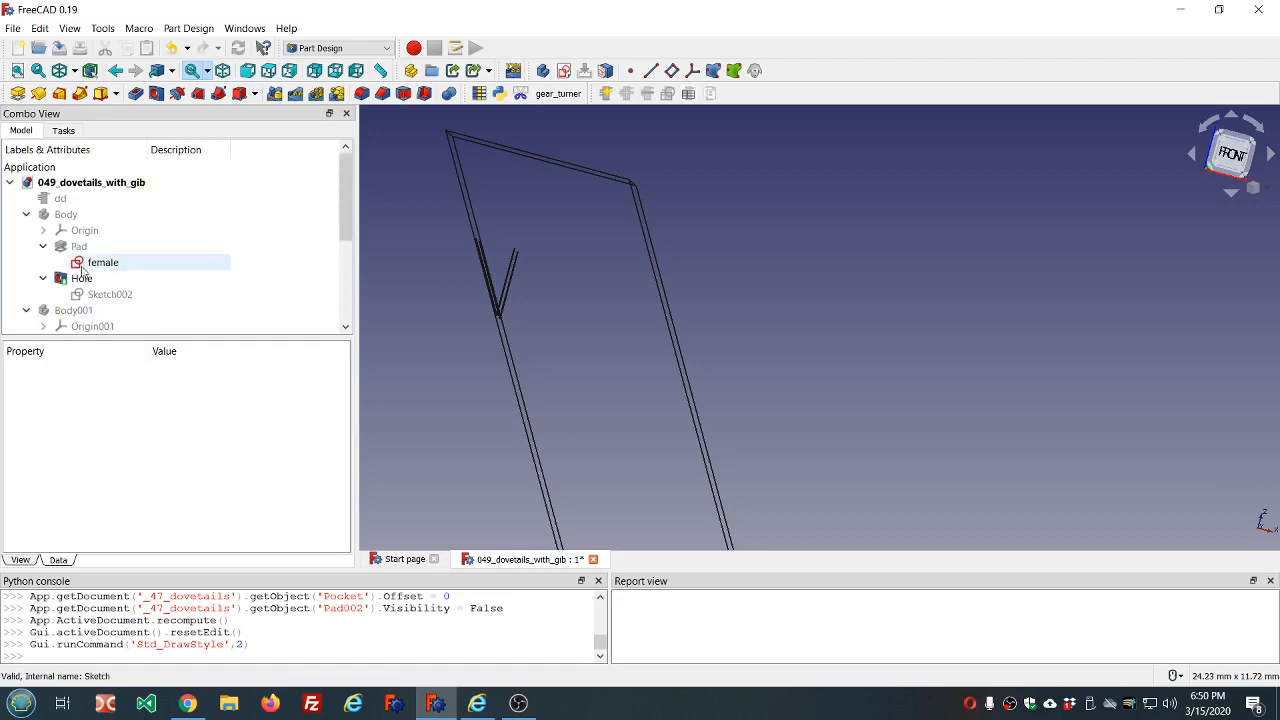
{"action": "double_click", "coordinate": [103, 265]}
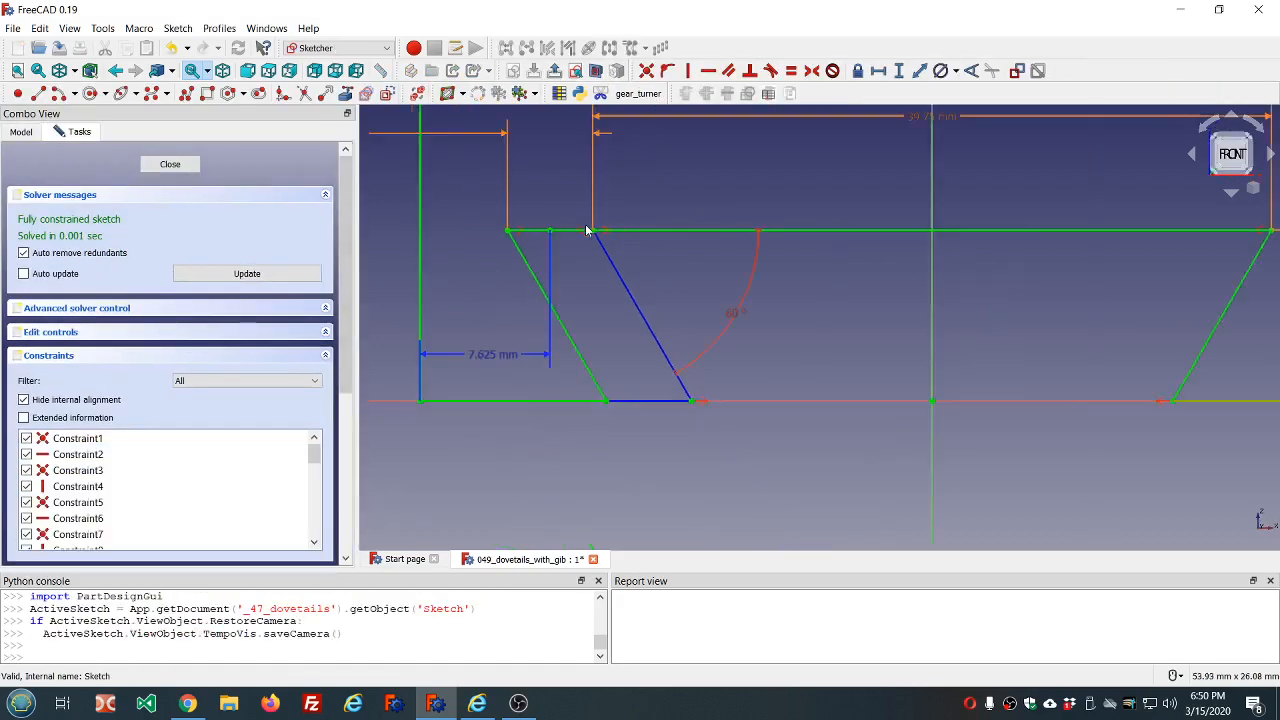
{"action": "scroll", "coordinate": [587, 231], "scroll_direction": "up", "scroll_amount": 5}
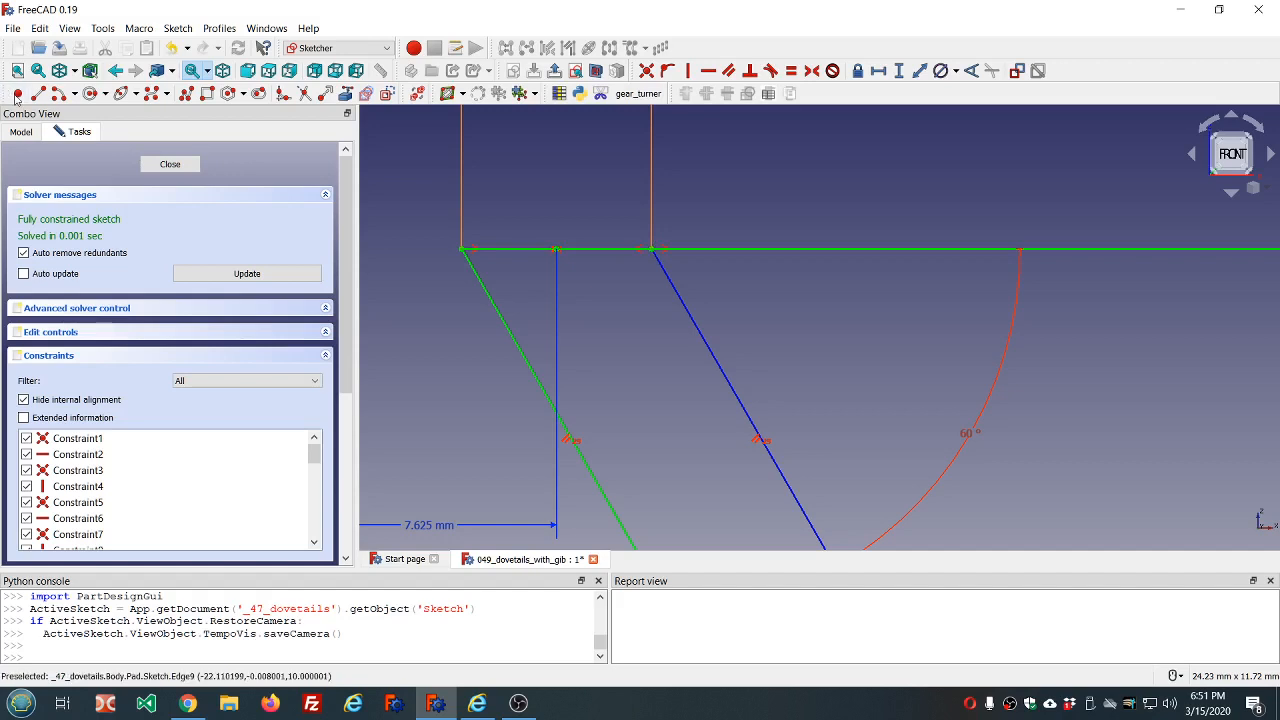
{"action": "left_click", "coordinate": [16, 95]}
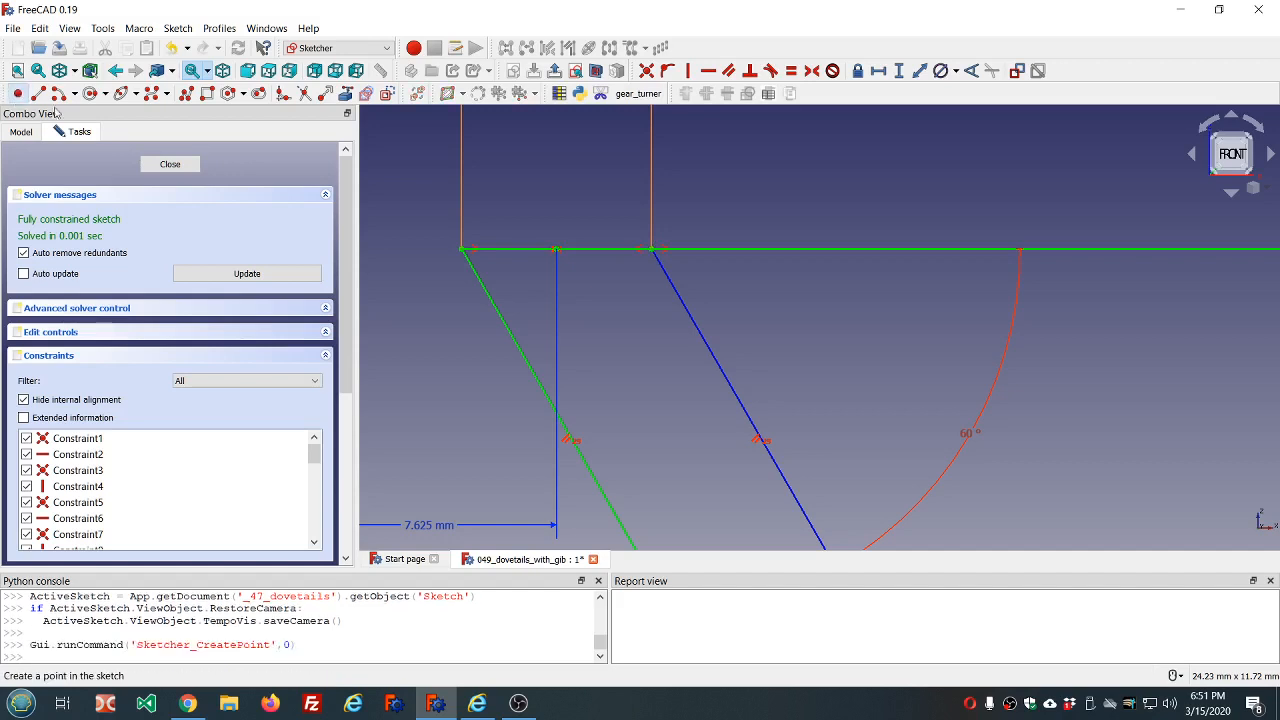
{"action": "left_click", "coordinate": [603, 247]}
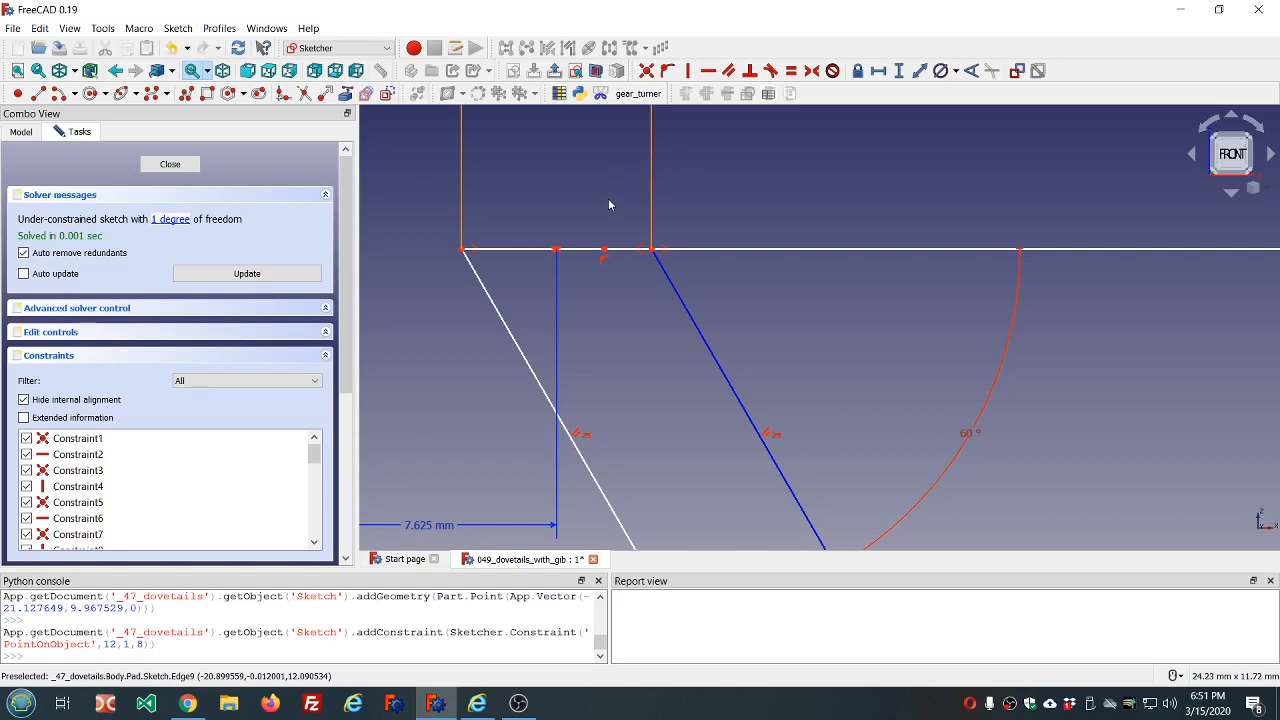
Step: Constrain the new point symmetrically between the gib's upper right corner and the existing midpoint on the upper edge
{"action": "left_click", "coordinate": [651, 248]}
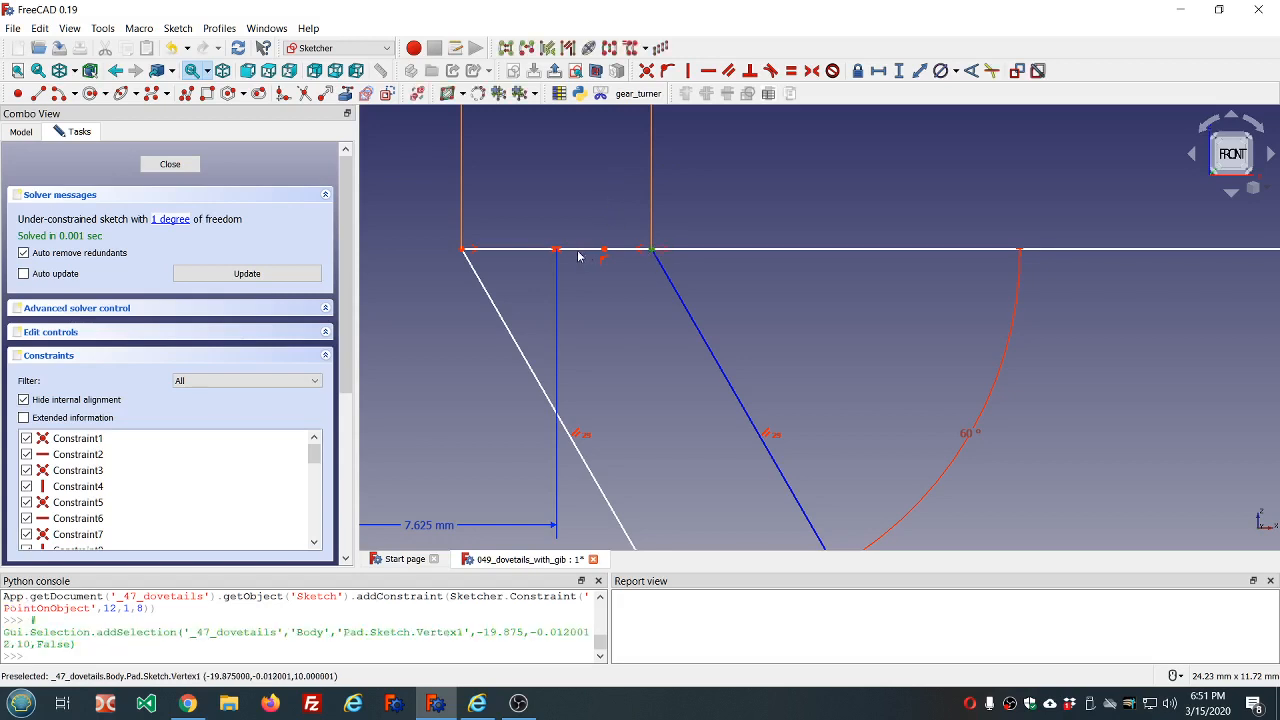
{"action": "left_click", "coordinate": [604, 249]}
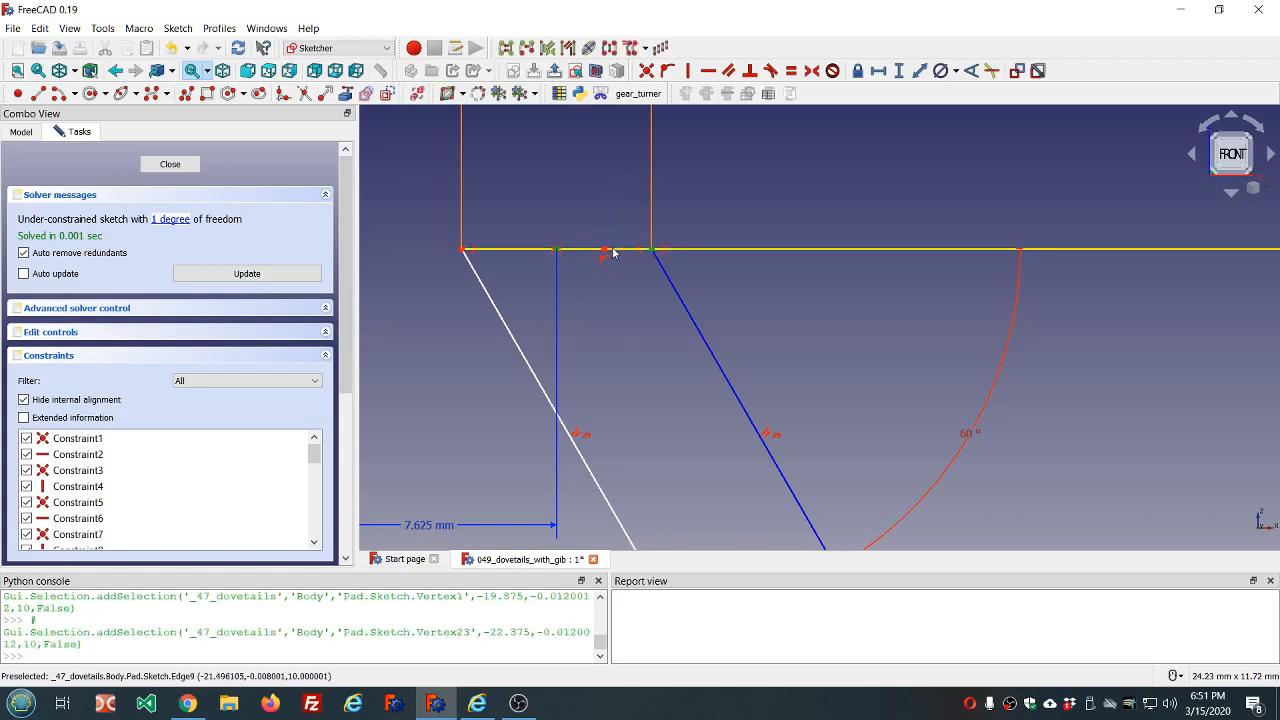
{"action": "left_click", "coordinate": [604, 254]}
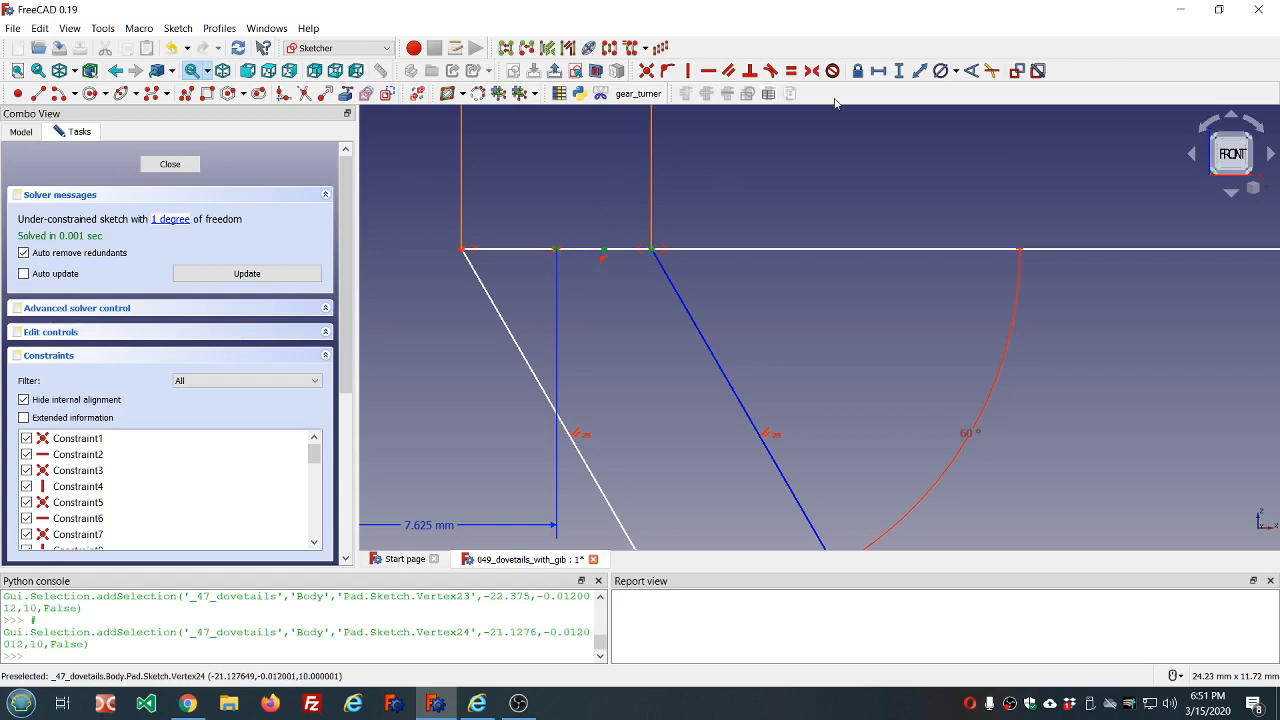
{"action": "left_click", "coordinate": [813, 73]}
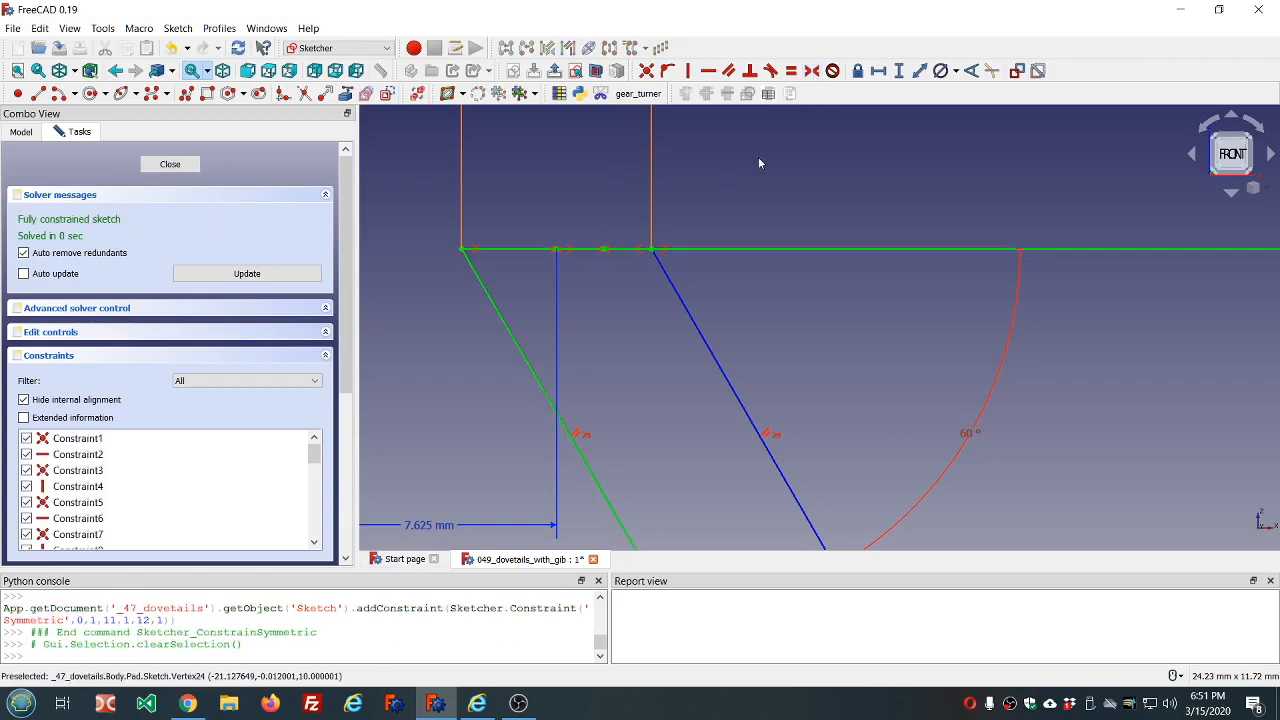
Step: Replace the old set screw depth reference with a horizontal reference distance from the sketch's lower left corner to the new point, placed below the upper edge
{"action": "scroll", "coordinate": [758, 157], "scroll_direction": "down", "scroll_amount": 2}
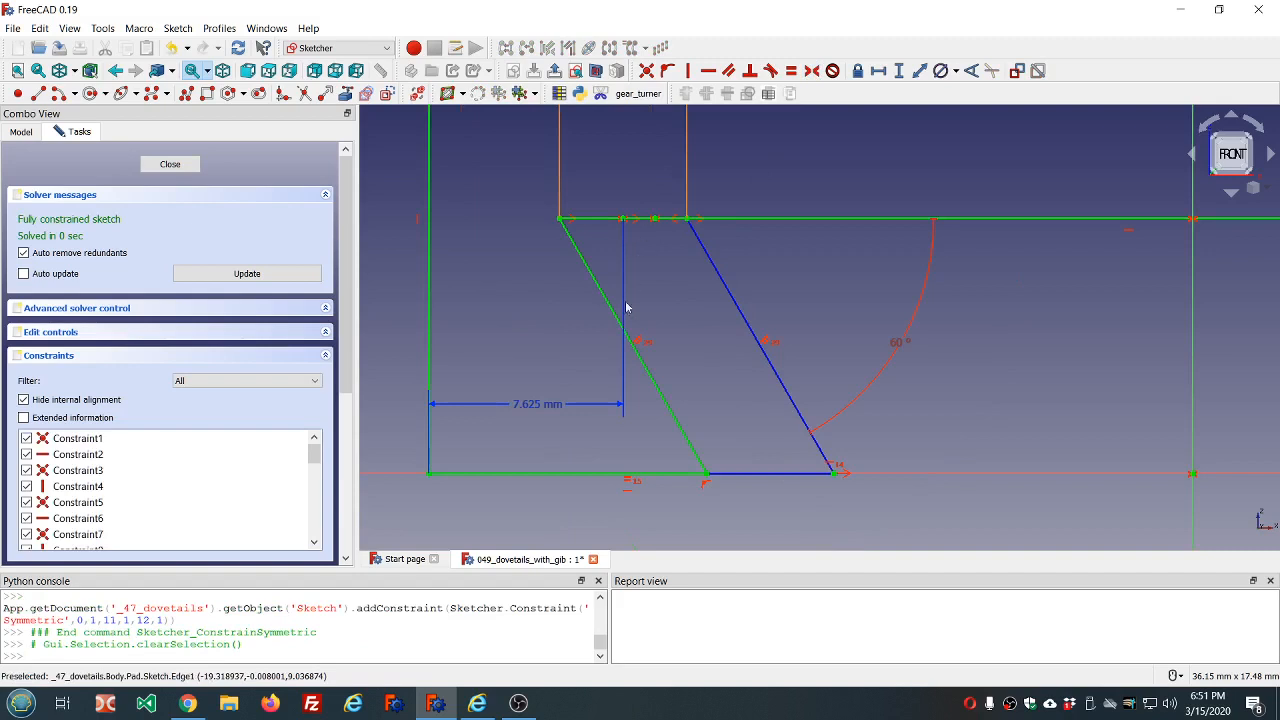
{"action": "left_click", "coordinate": [528, 404]}
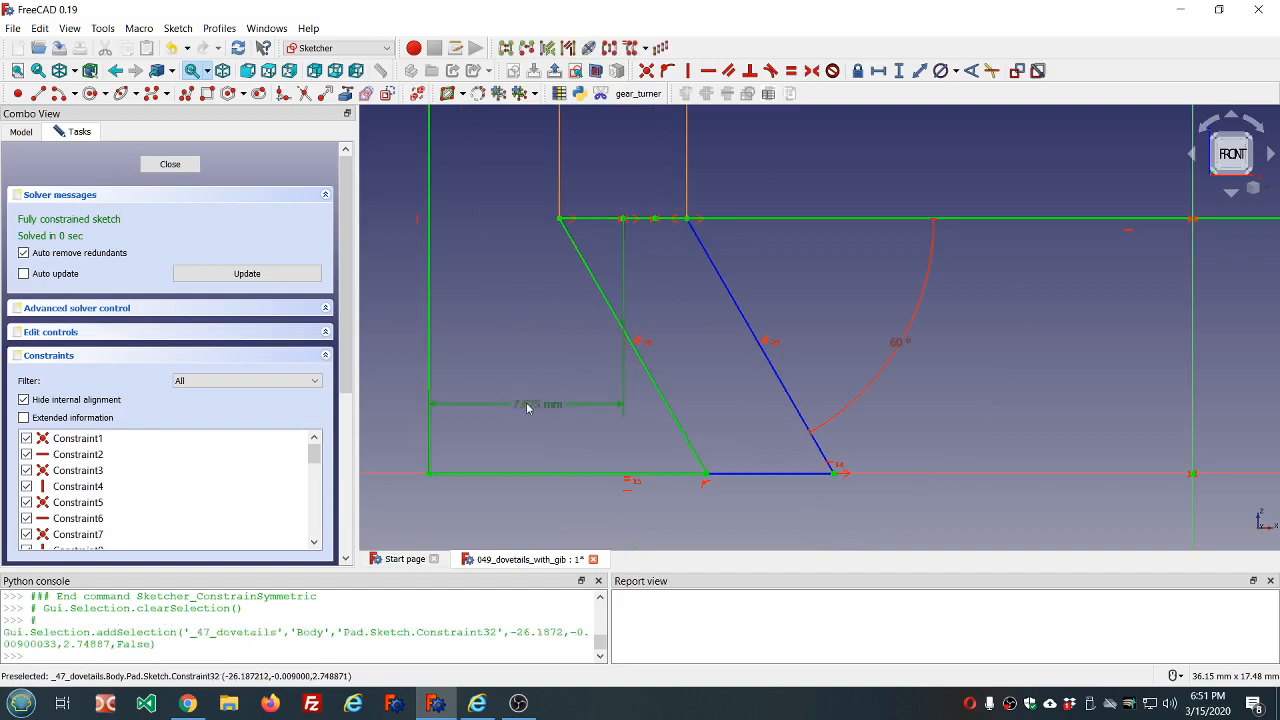
{"action": "key", "text": "Delete"}
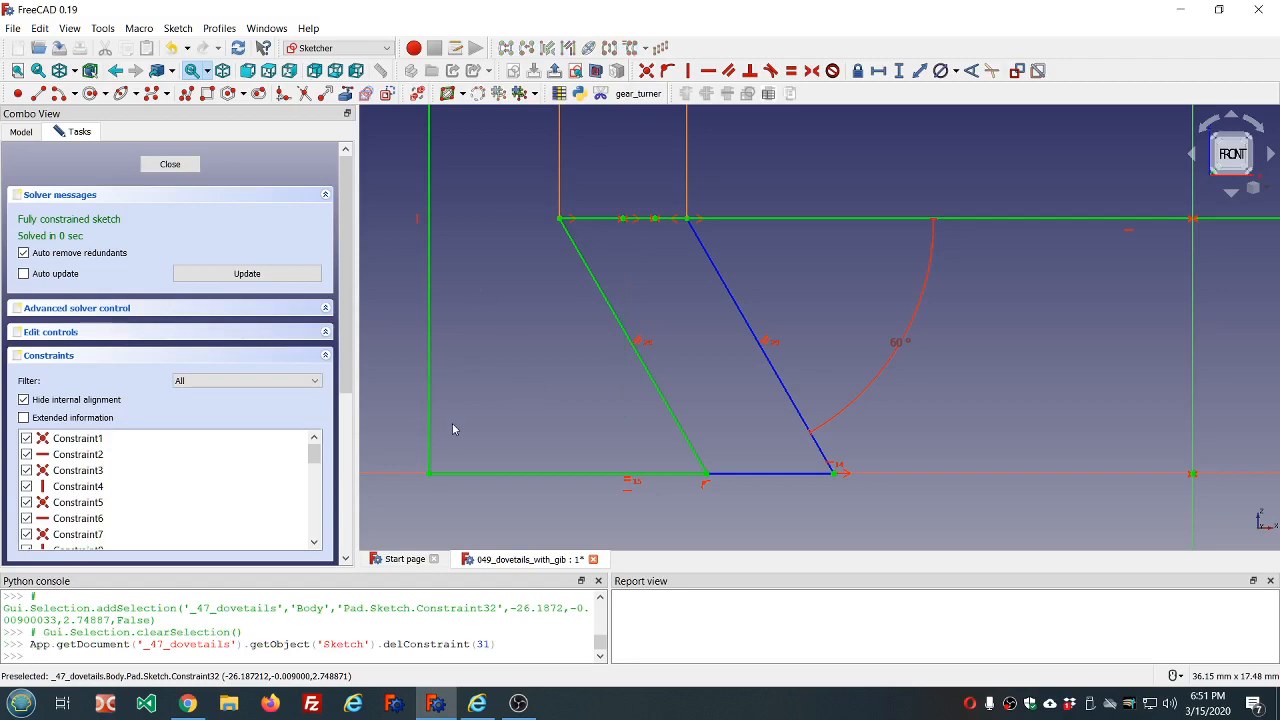
{"action": "left_click", "coordinate": [429, 473]}
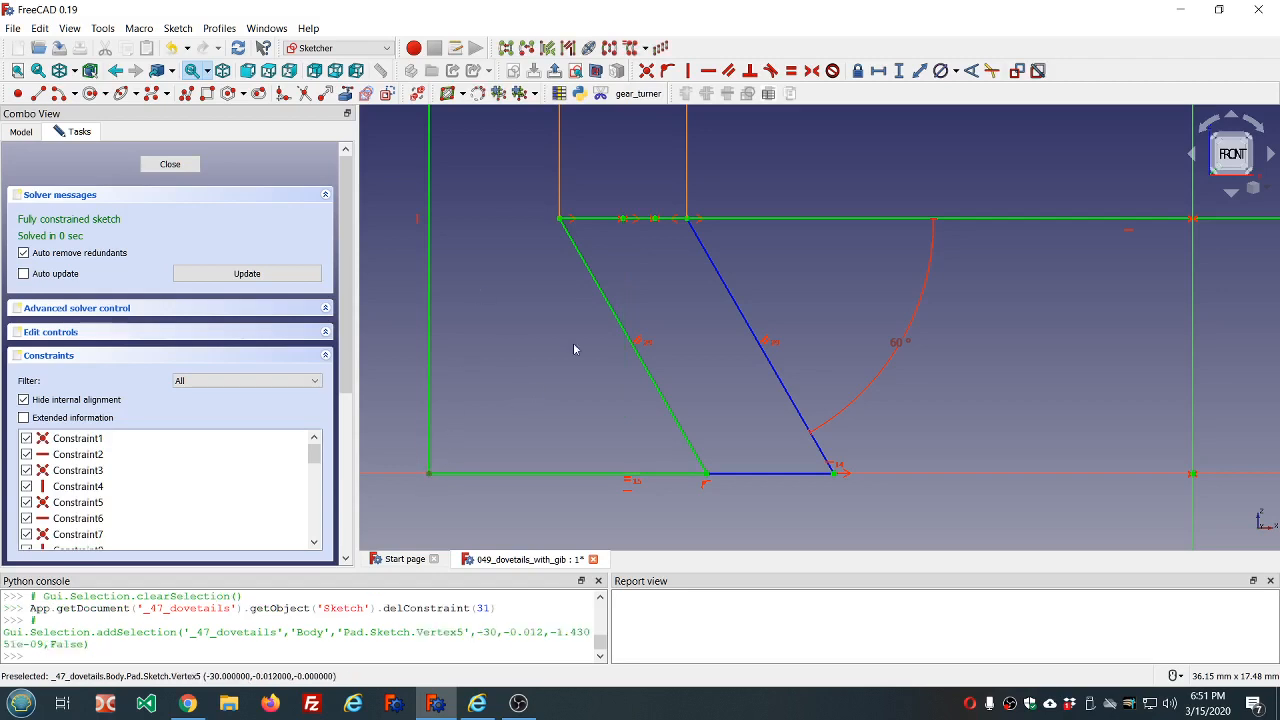
{"action": "left_click", "coordinate": [655, 220]}
{"action": "left_click", "coordinate": [884, 74]}
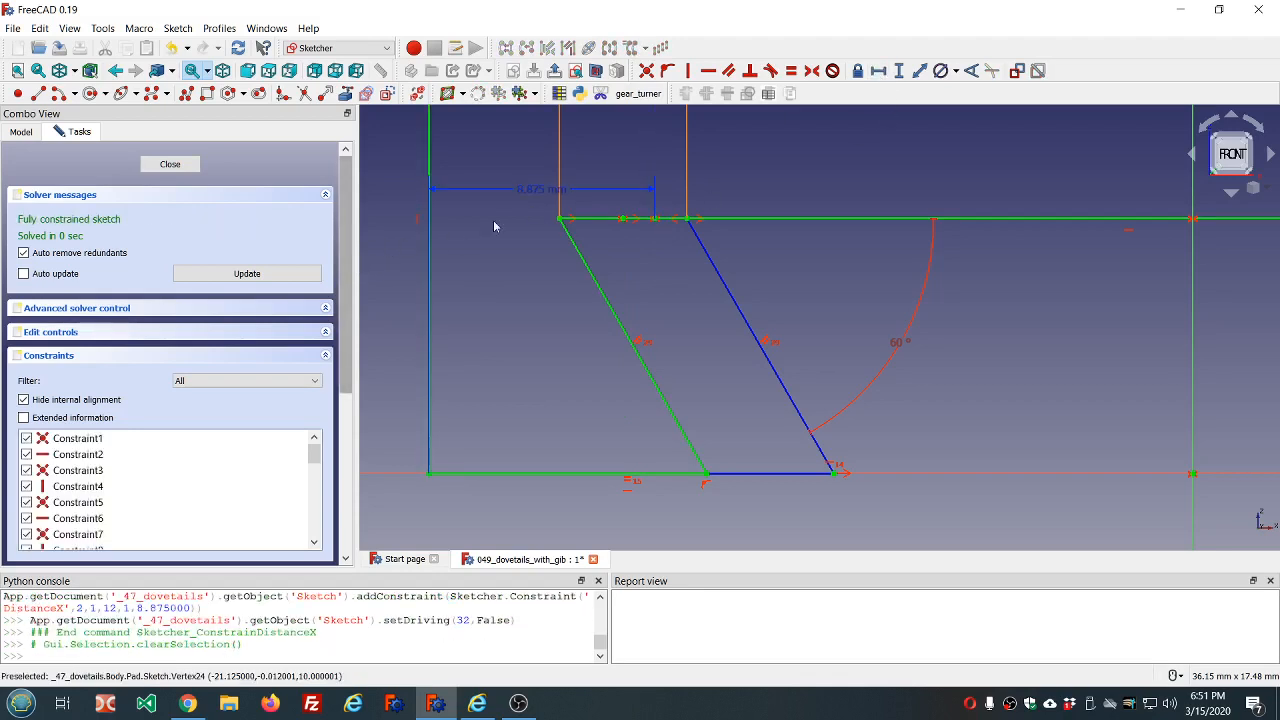
{"action": "left_click_drag", "start_coordinate": [527, 192], "coordinate": [528, 279]}
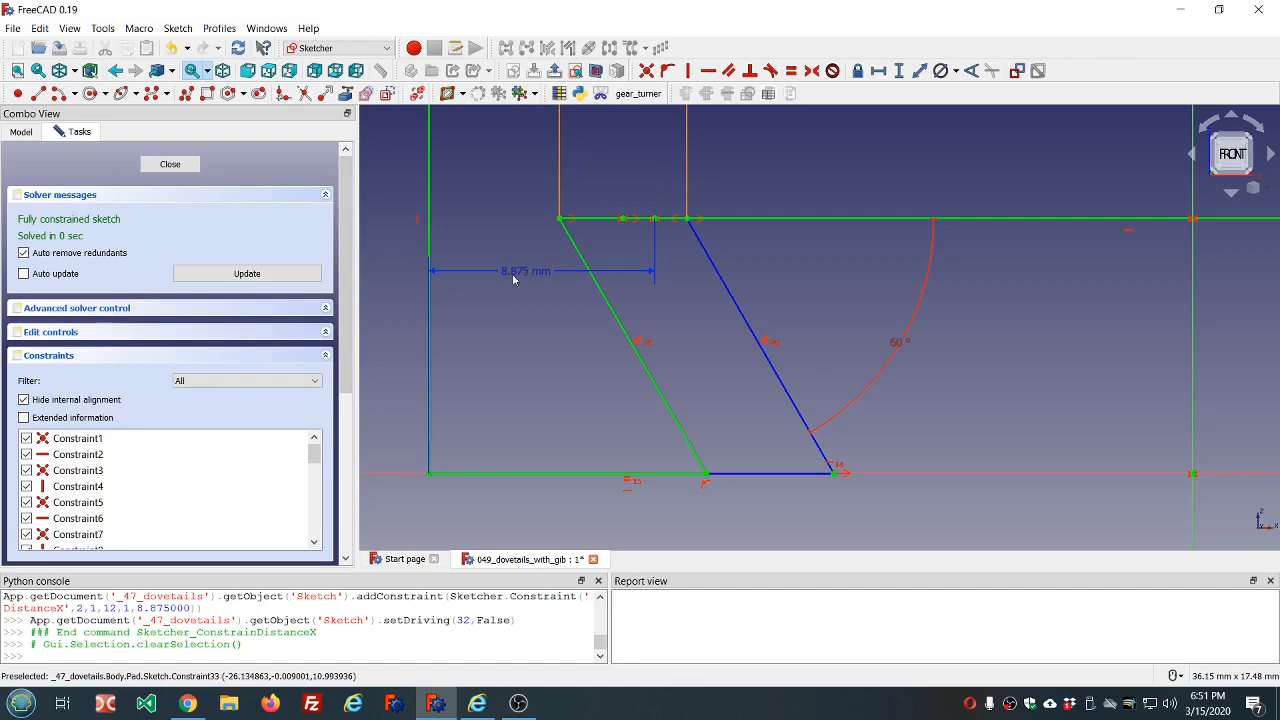
Step: Rename the new horizontal reference distance to set_screw_depth and close the sketch
{"action": "left_click_drag", "start_coordinate": [346, 256], "coordinate": [376, 392]}
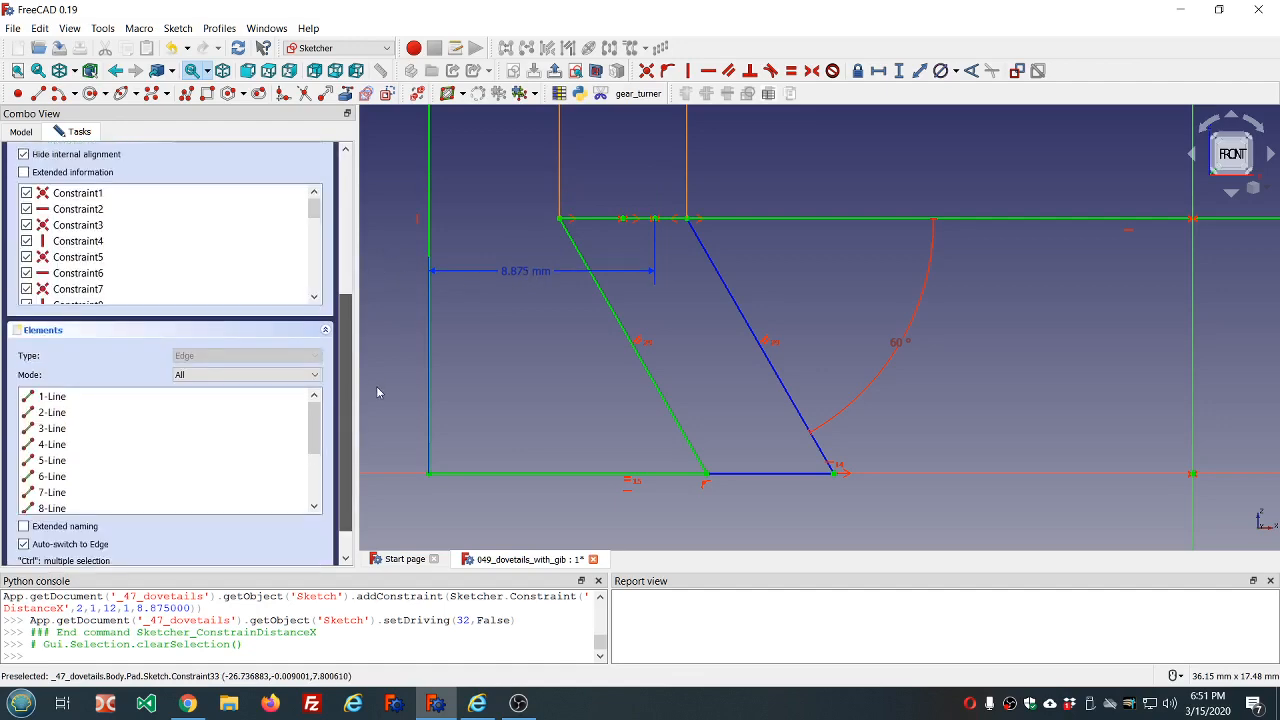
{"action": "left_click_drag", "start_coordinate": [312, 212], "coordinate": [314, 283]}
{"action": "left_click", "coordinate": [158, 290]}
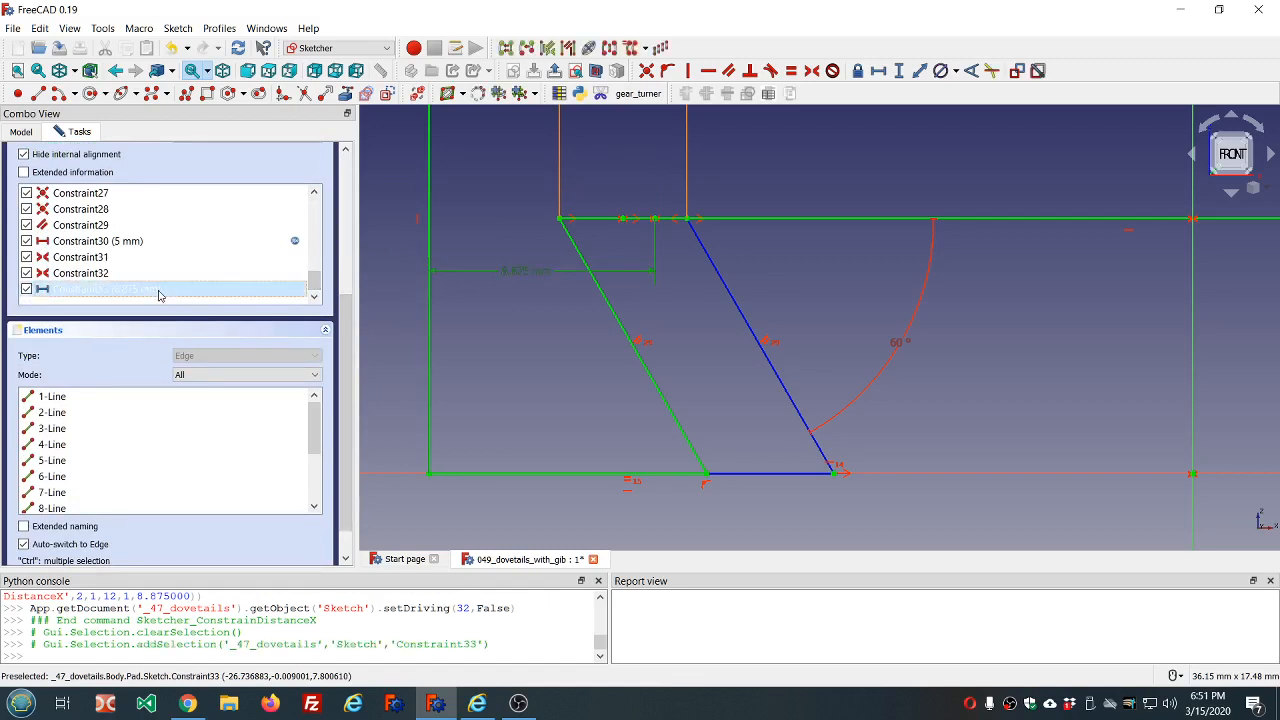
{"action": "left_click", "coordinate": [158, 290]}
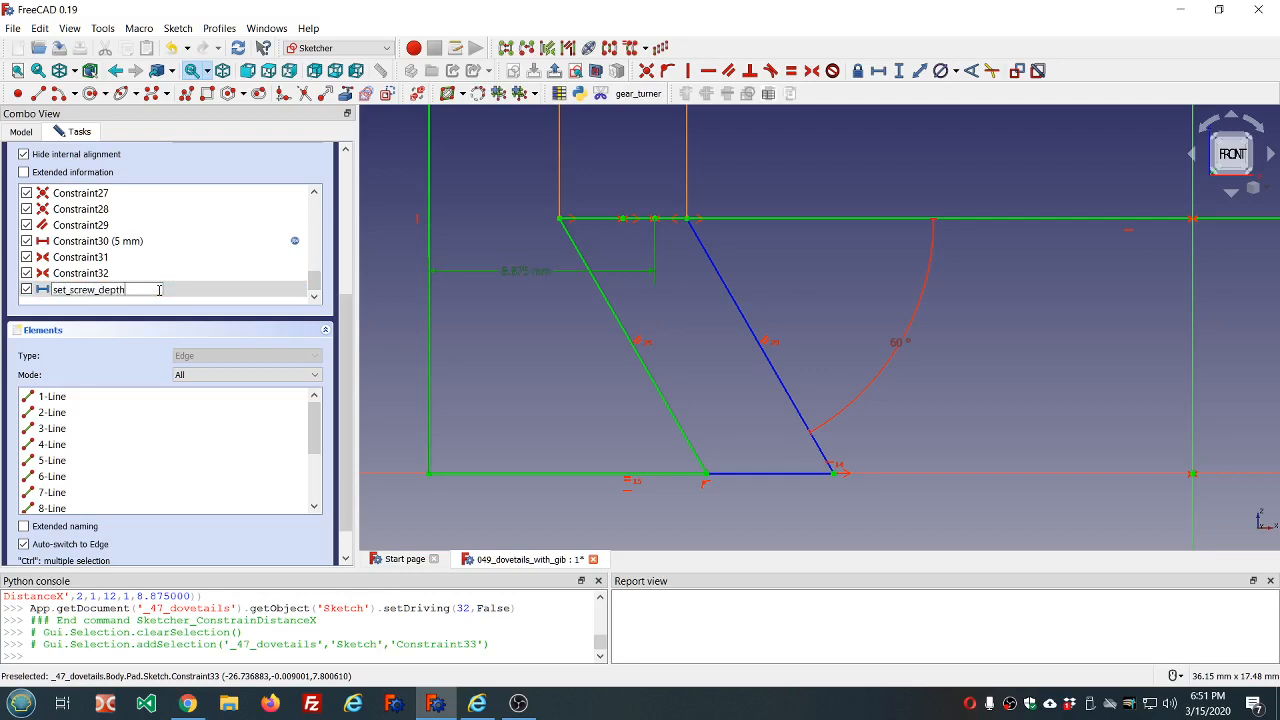
{"action": "key", "text": "Return"}
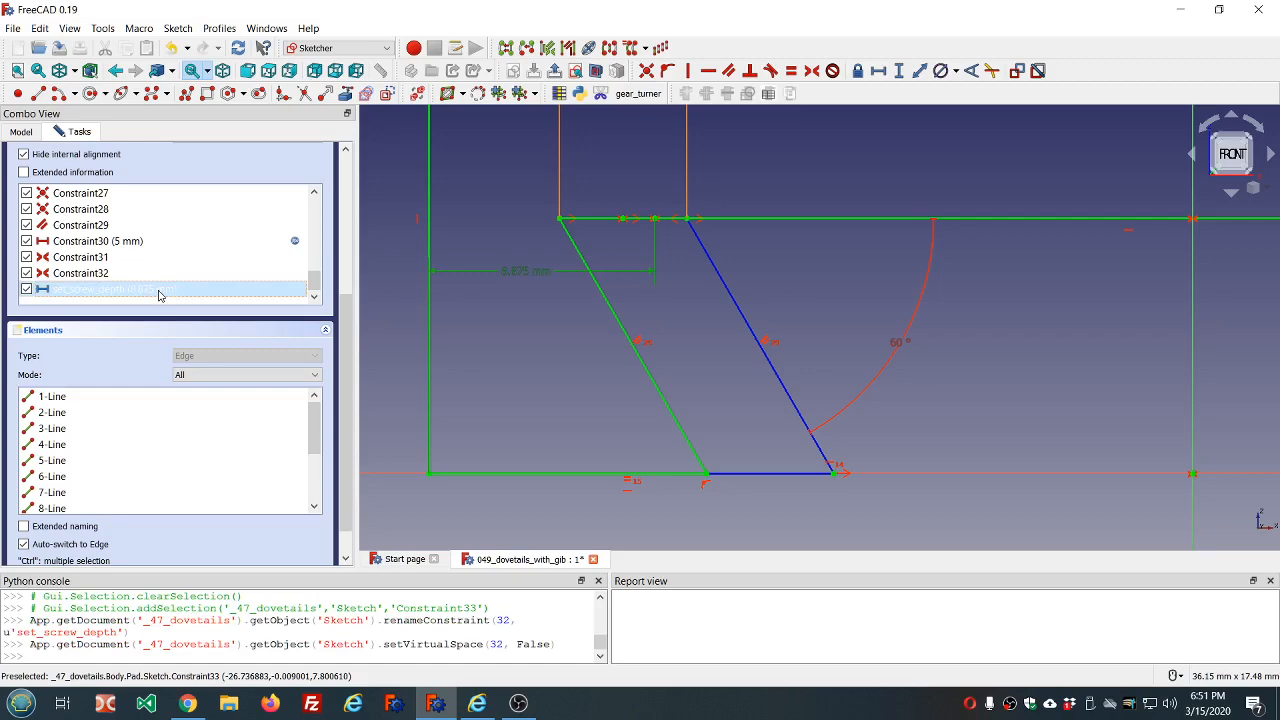
{"action": "scroll", "coordinate": [460, 280], "scroll_direction": "down", "scroll_amount": 2}
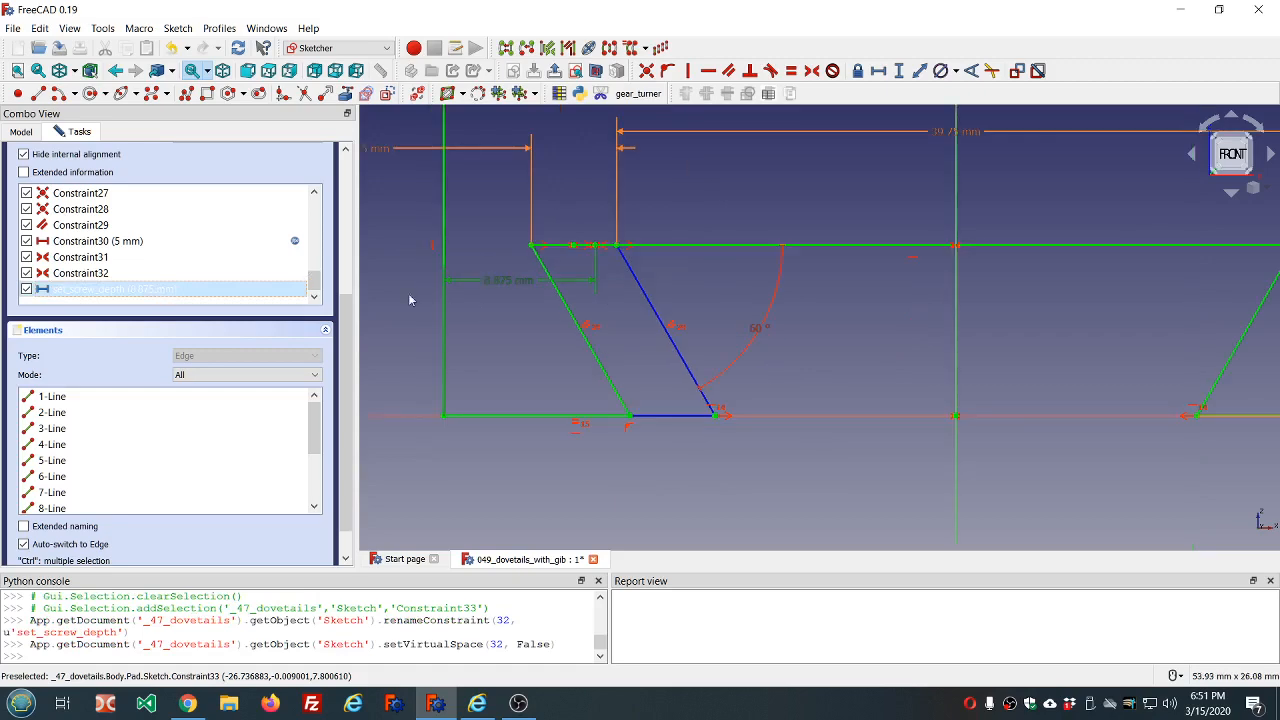
{"action": "scroll", "coordinate": [350, 190], "scroll_direction": "up", "scroll_amount": 1}
{"action": "scroll", "coordinate": [350, 190], "scroll_direction": "up", "scroll_amount": 5}
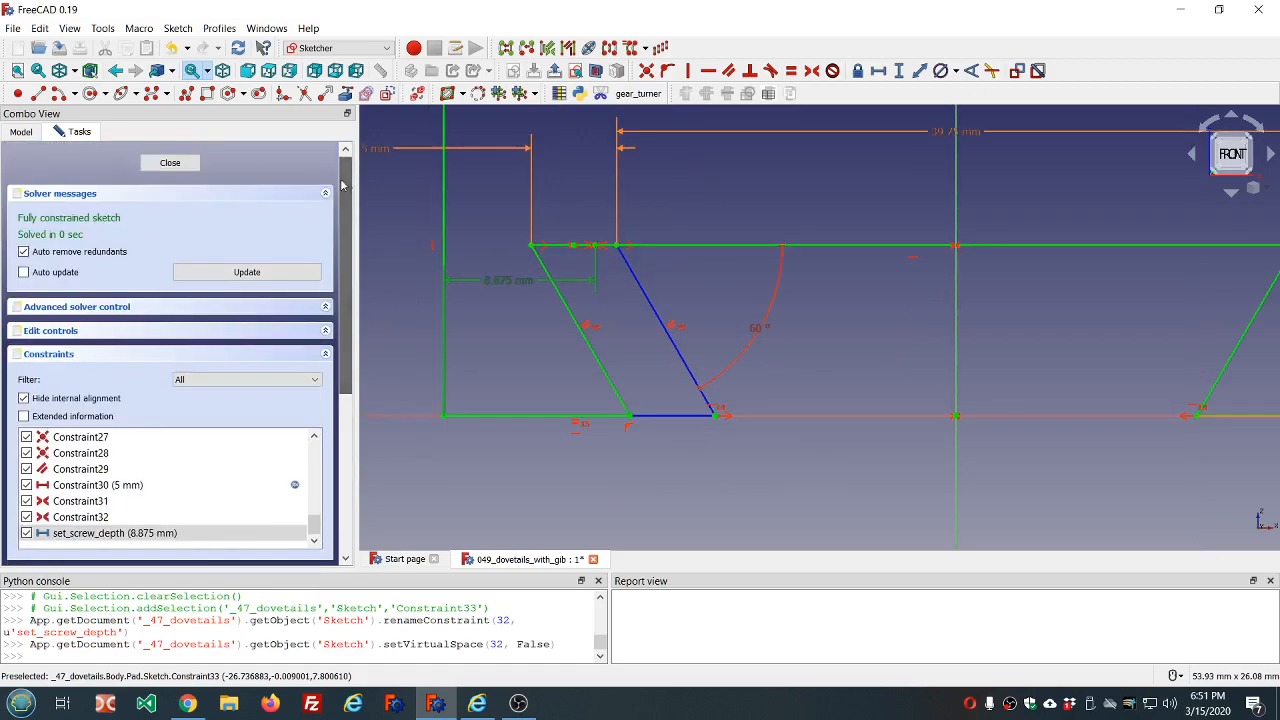
{"action": "left_click", "coordinate": [176, 163]}
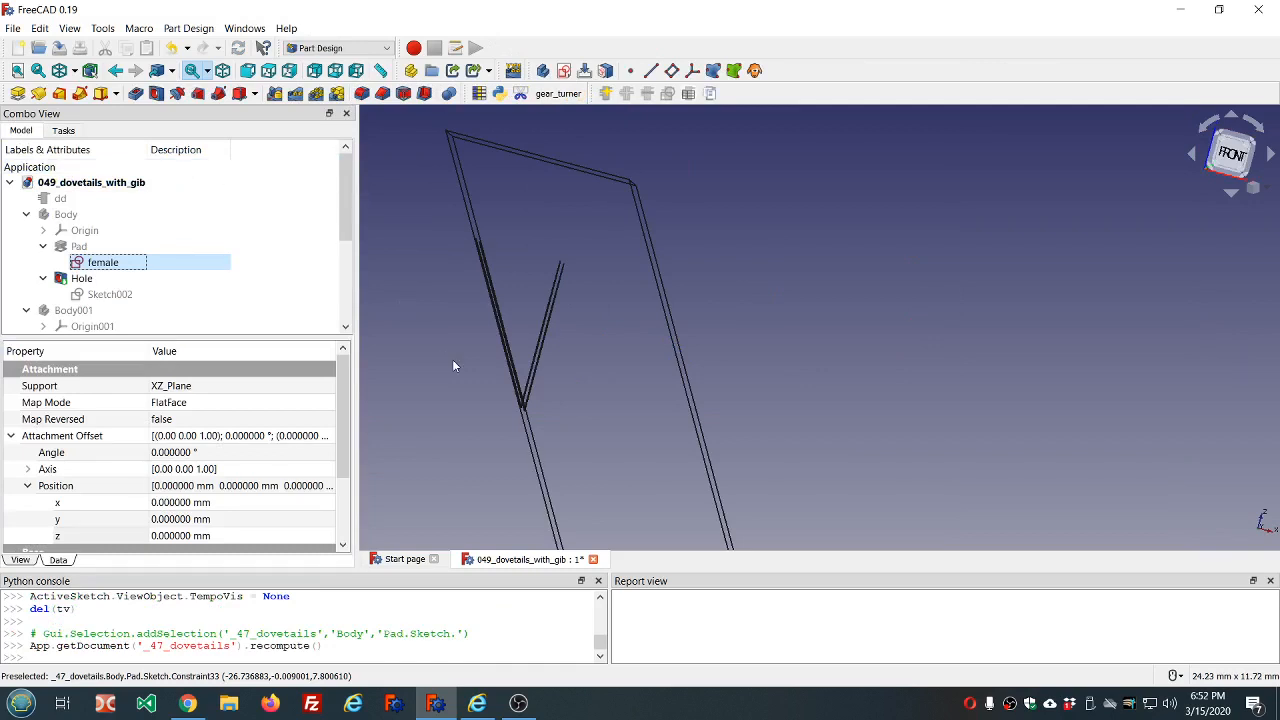
Step: Examine the depth of the two set screw pockets in the gib from several angles, using both the As is and Wireframe draw styles
{"action": "middle_click_drag", "start_coordinate": [452, 359], "coordinate": [504, 374]}
{"action": "scroll", "coordinate": [504, 374], "scroll_direction": "down", "scroll_amount": 4}
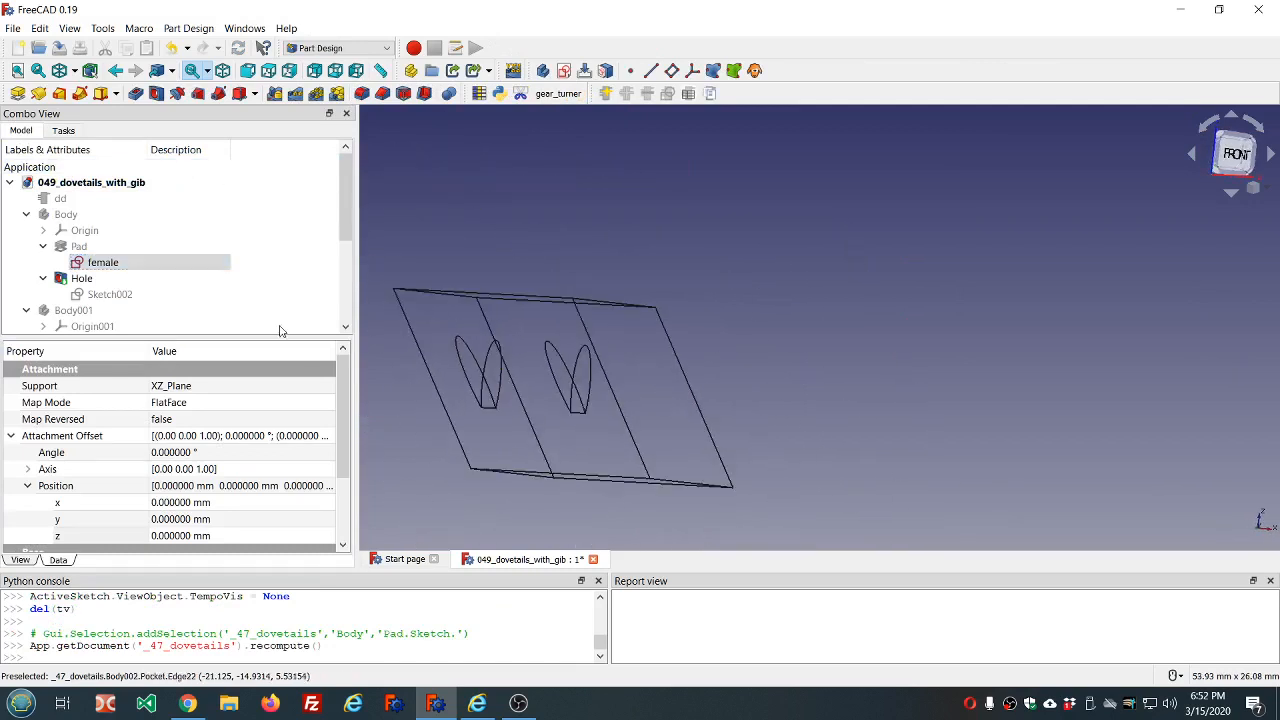
{"action": "left_click", "coordinate": [75, 71]}
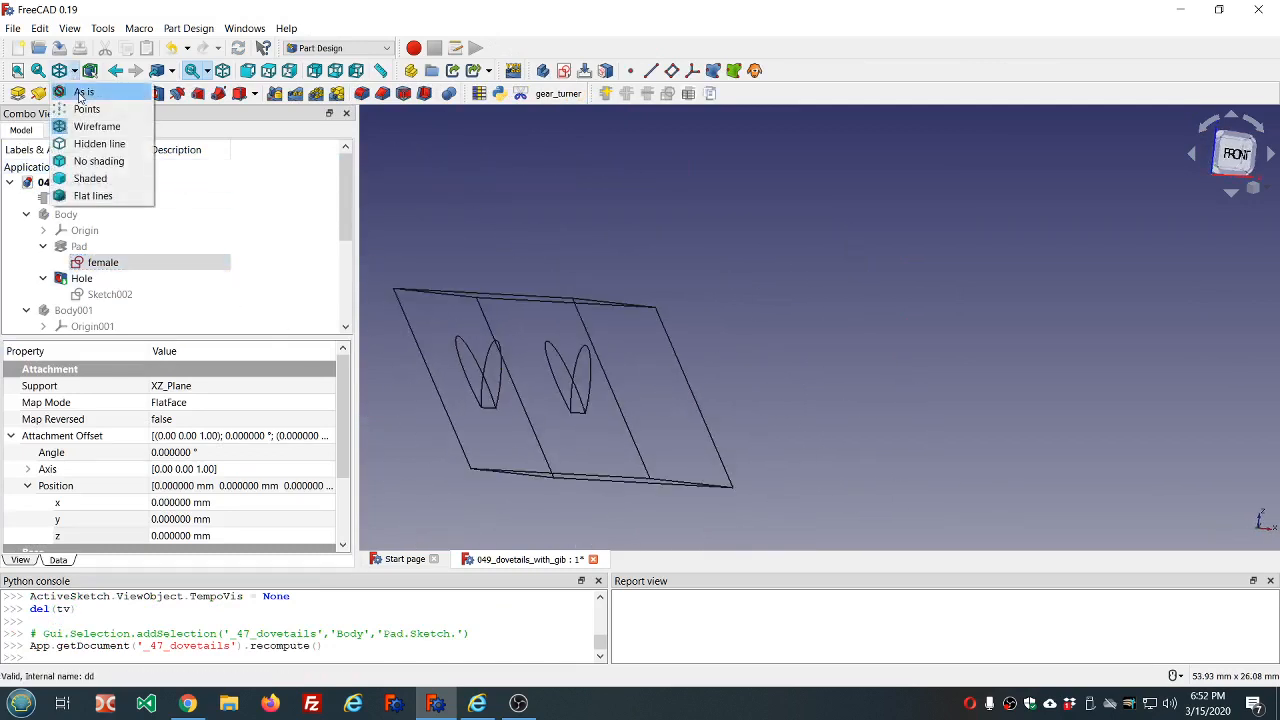
{"action": "left_click", "coordinate": [81, 93]}
{"action": "middle_click_drag", "start_coordinate": [494, 215], "coordinate": [444, 190]}
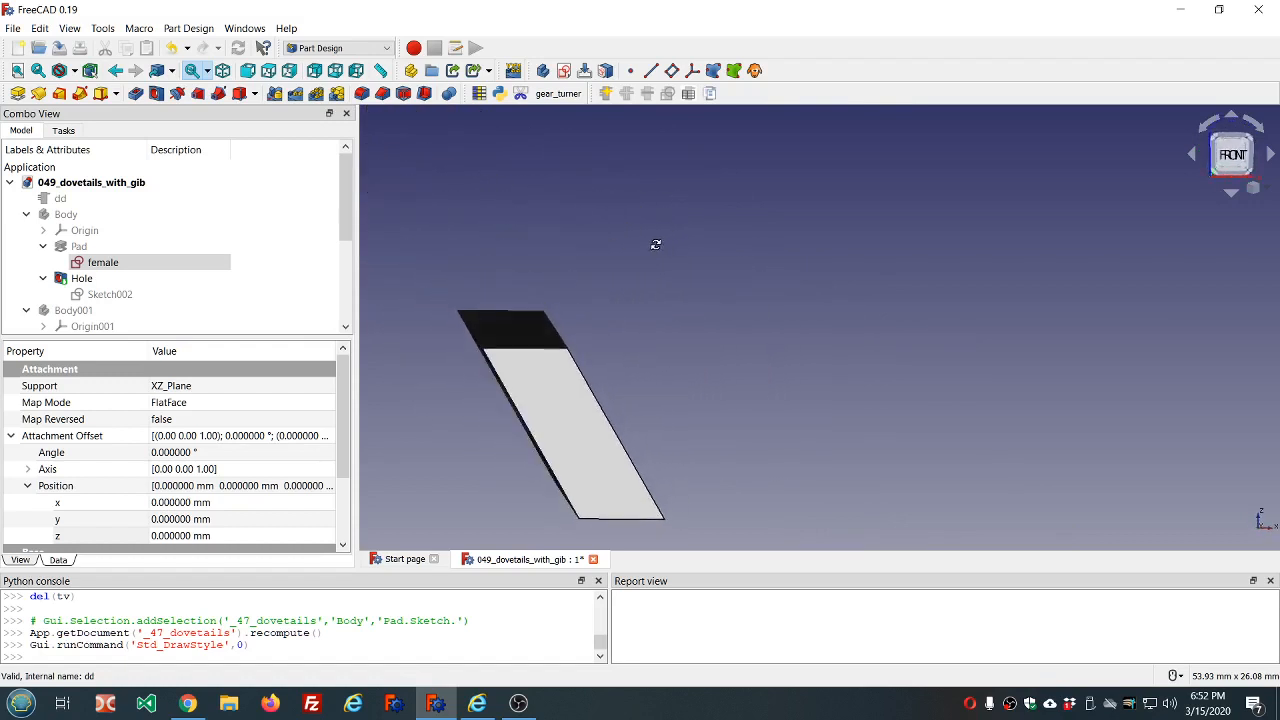
{"action": "left_click", "coordinate": [74, 71]}
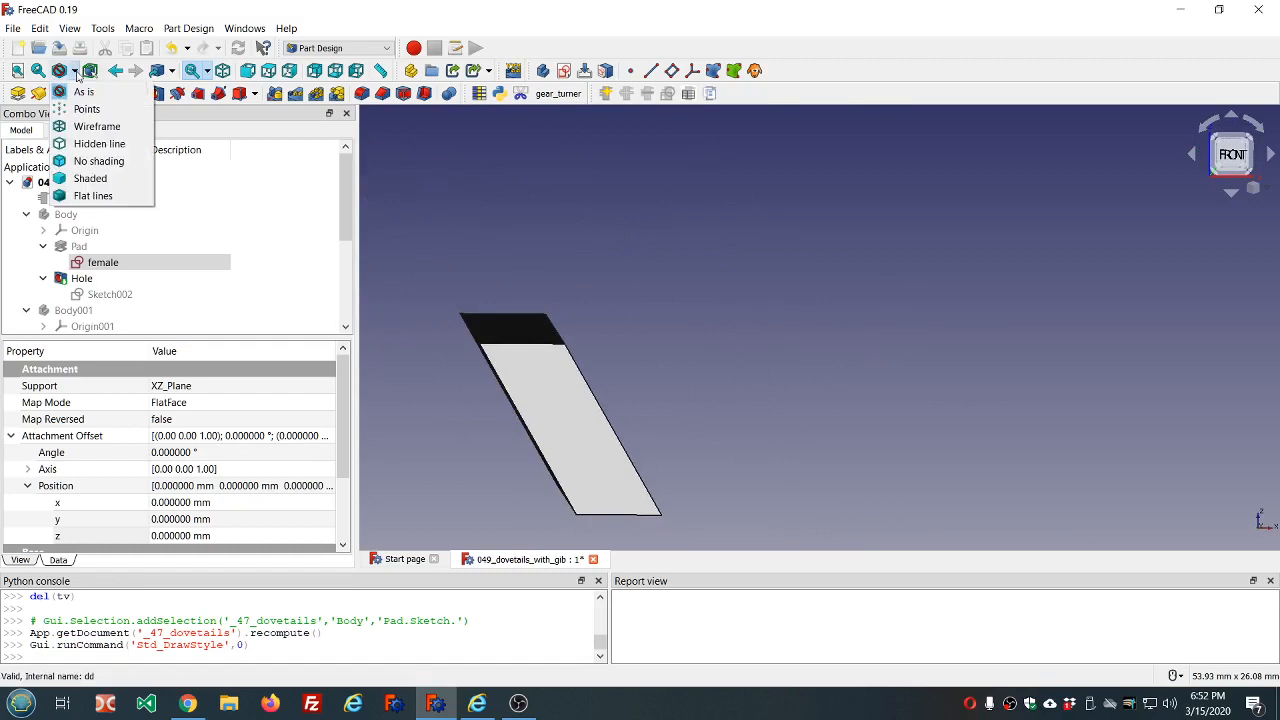
{"action": "left_click", "coordinate": [84, 128]}
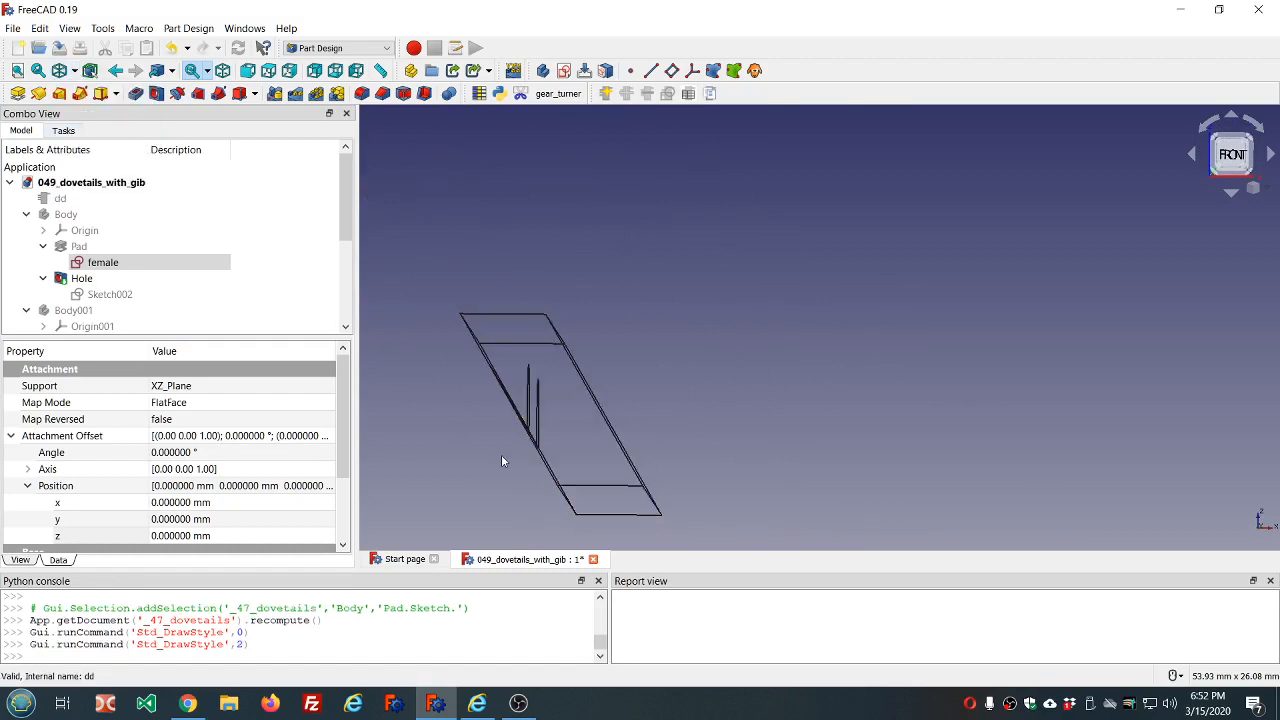
{"action": "mouse_move", "coordinate": [492, 443]}
{"action": "middle_mouse_down"}
{"action": "mouse_move", "coordinate": [547, 443]}
{"action": "mouse_move", "coordinate": [508, 447]}
{"action": "middle_mouse_up"}
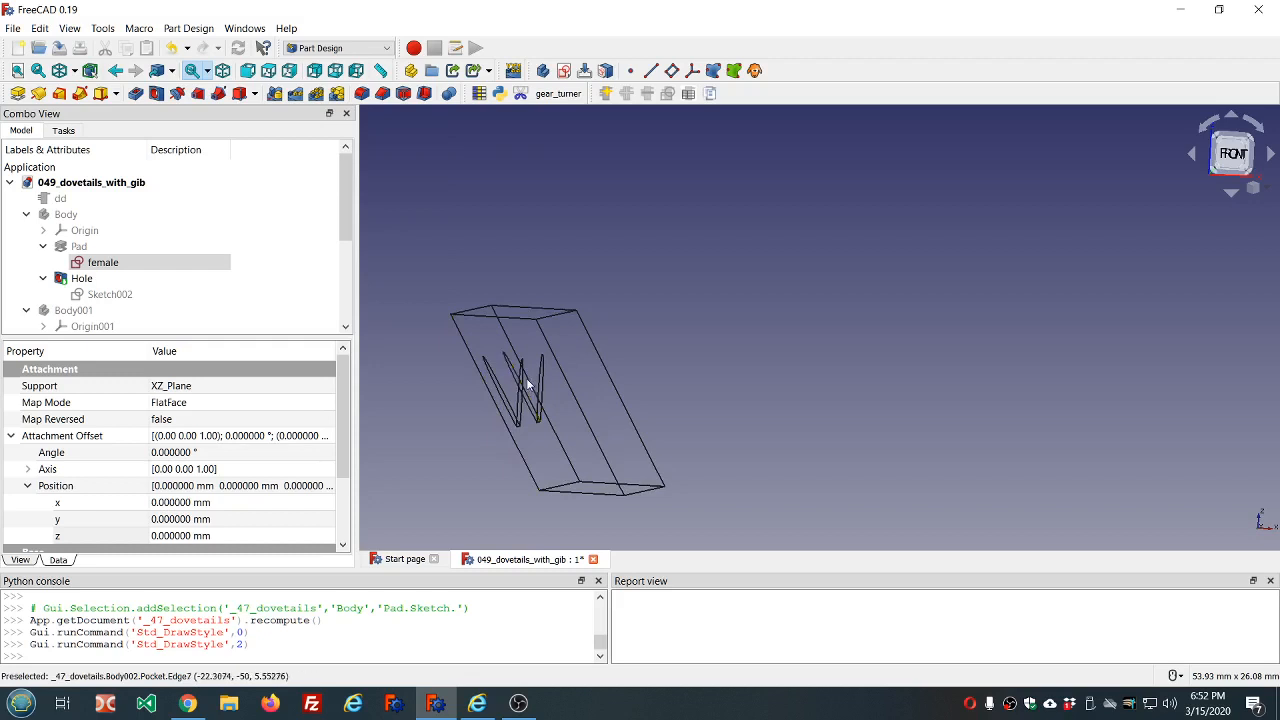
{"action": "middle_click_drag", "start_coordinate": [528, 385], "coordinate": [391, 402]}
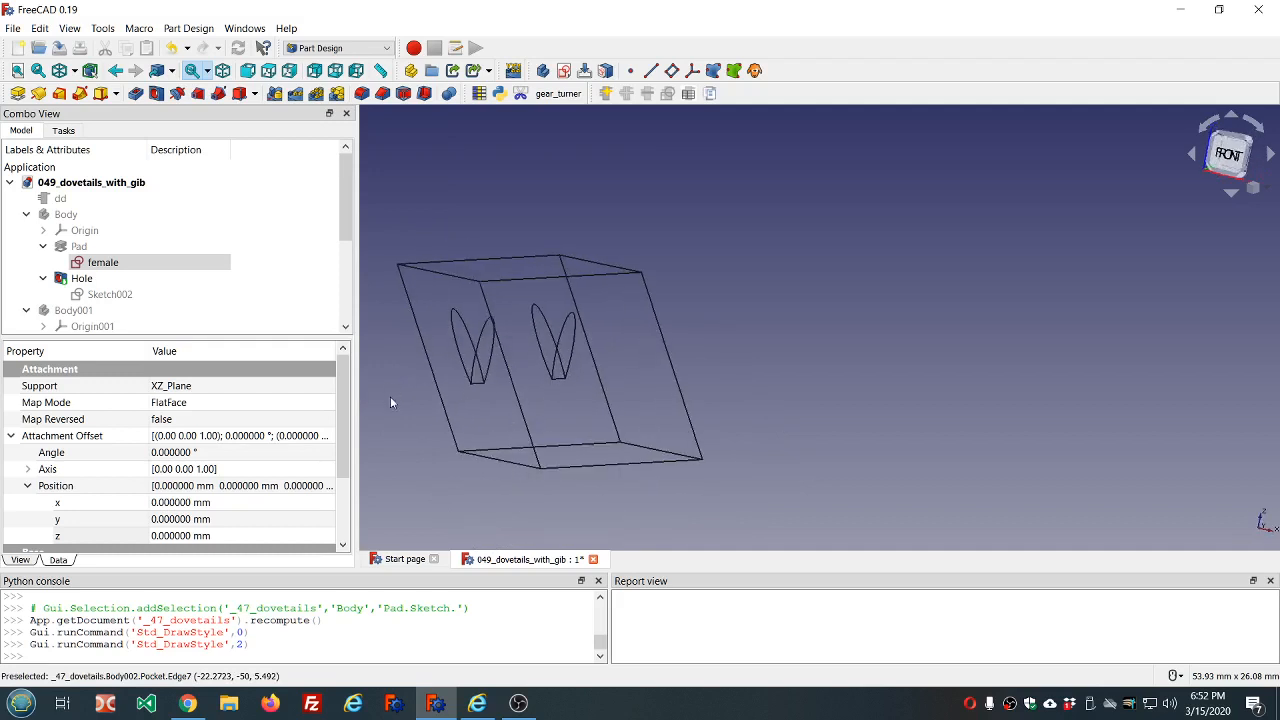
{"action": "middle_click_drag", "start_coordinate": [802, 266], "coordinate": [842, 272]}
{"action": "scroll", "coordinate": [557, 309], "scroll_direction": "up", "scroll_amount": 3}
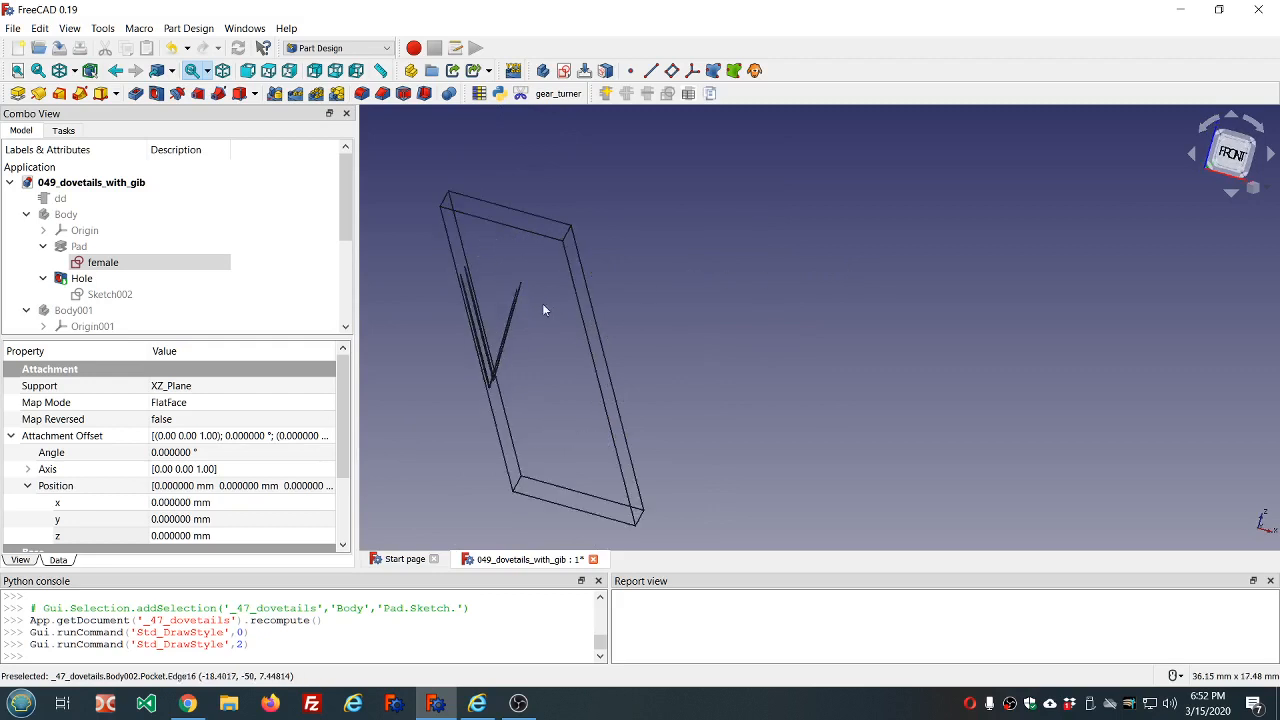
{"action": "middle_click_drag", "start_coordinate": [560, 290], "coordinate": [551, 304]}
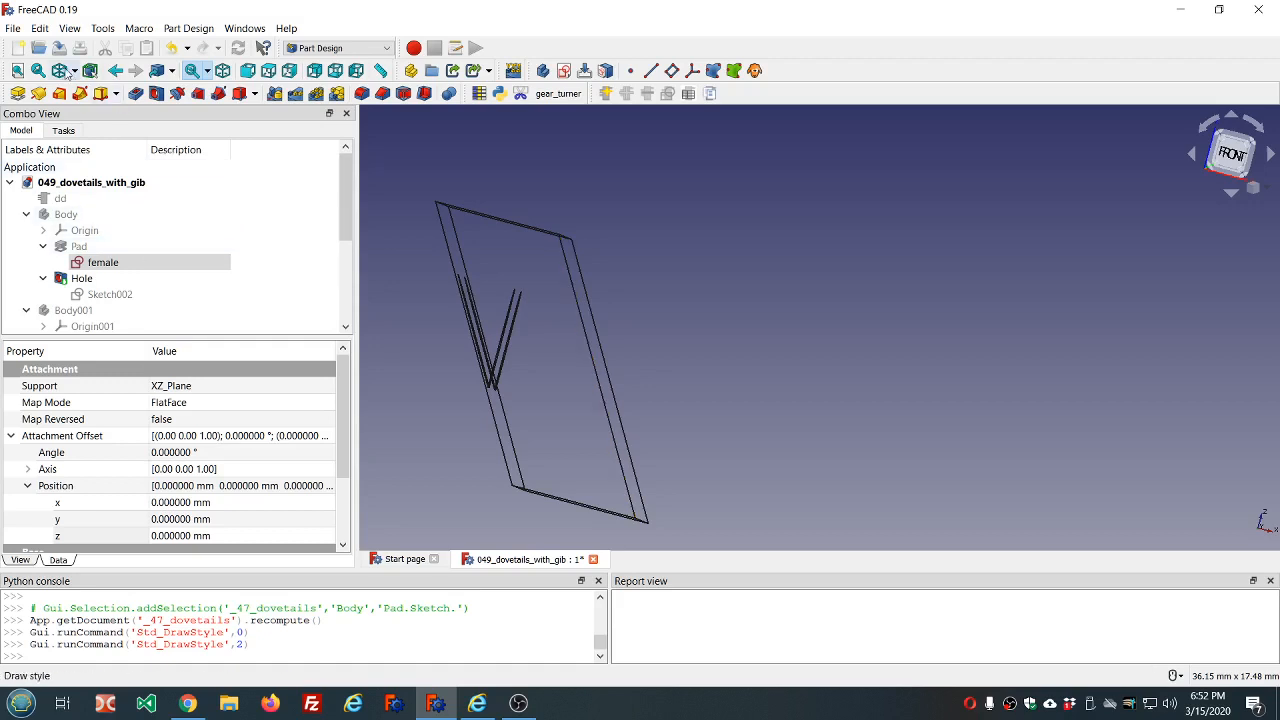
Step: Return the display to the As is draw style and inspect the gib face with the two pocket openings
{"action": "left_click", "coordinate": [73, 71]}
{"action": "left_click", "coordinate": [86, 91]}
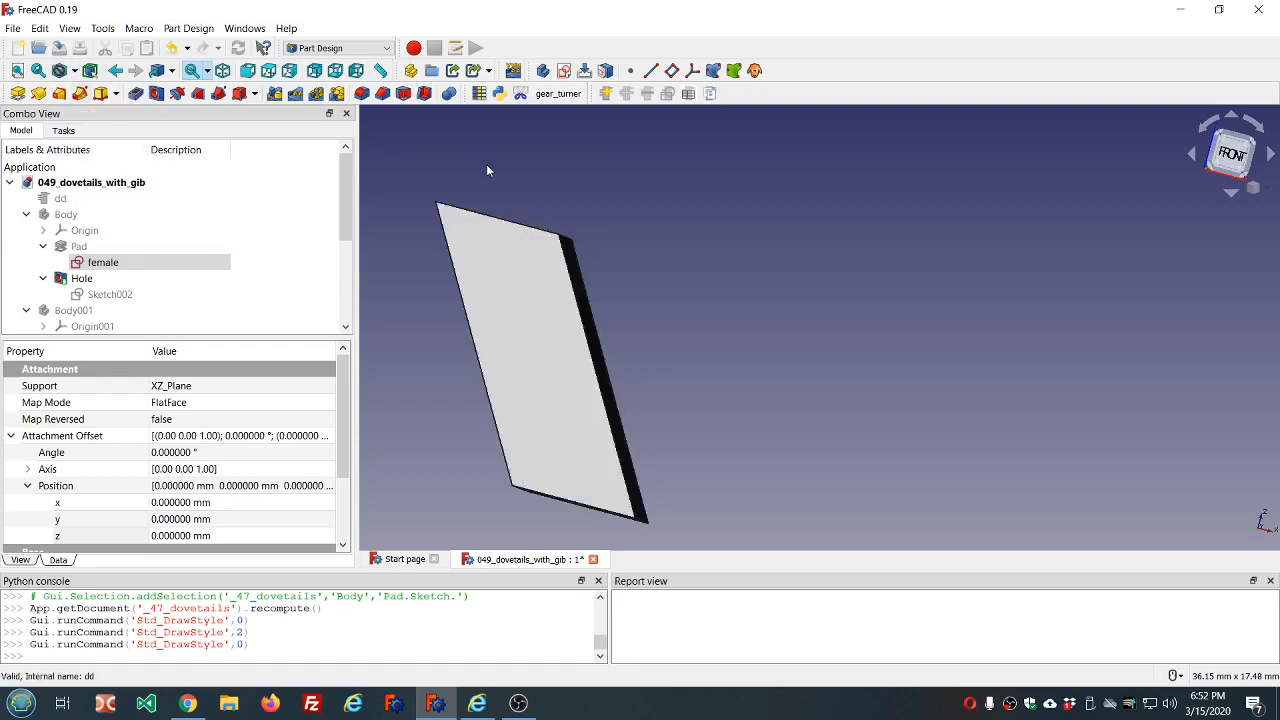
{"action": "middle_click_drag", "start_coordinate": [457, 249], "coordinate": [340, 256]}
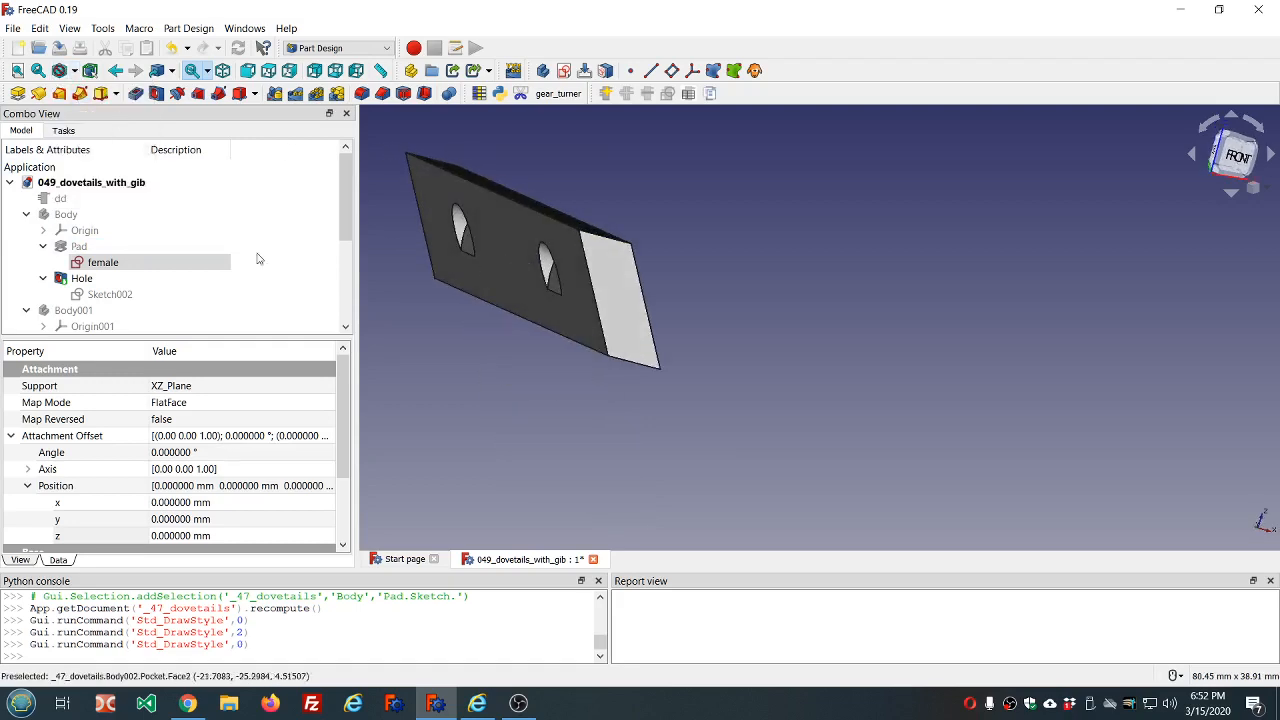
Step: Make Body and Body001 visible together with the gib to show the whole dovetail assembly
{"action": "left_click", "coordinate": [90, 214]}
{"action": "key", "text": "space"}
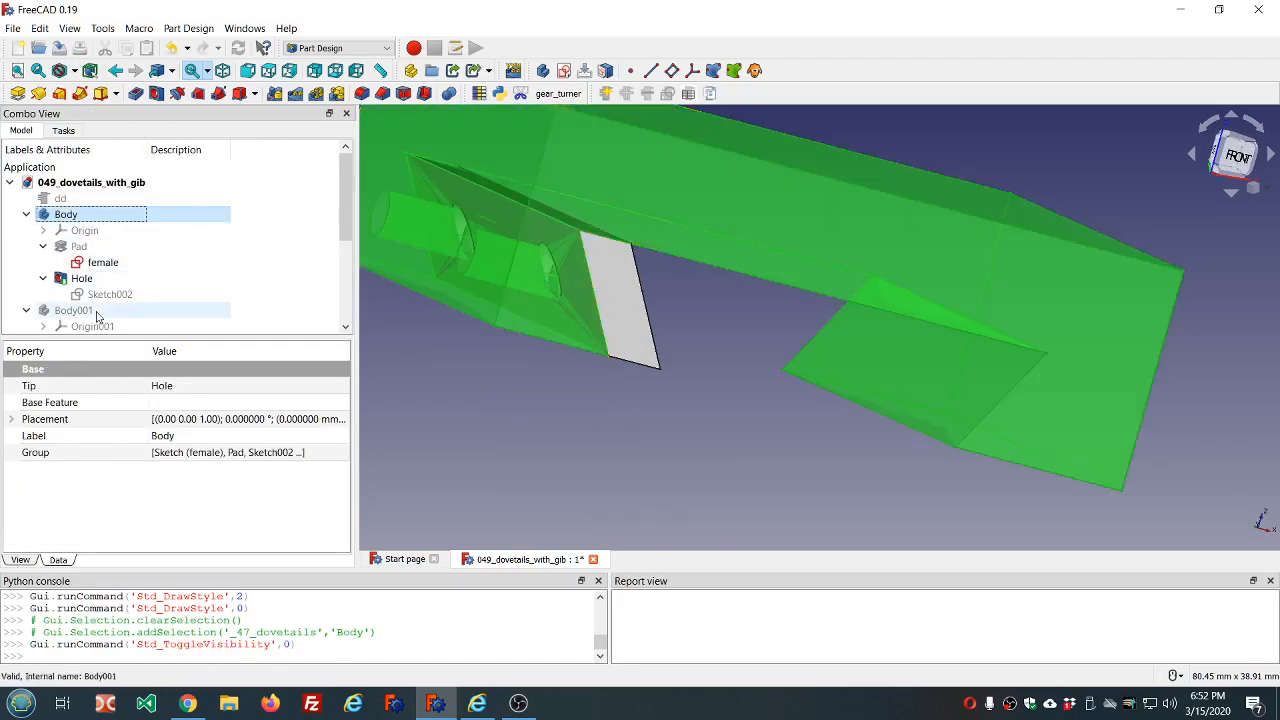
{"action": "left_click", "coordinate": [96, 313]}
{"action": "key", "text": "space"}
{"action": "scroll", "coordinate": [786, 308], "scroll_direction": "down", "scroll_amount": 5}
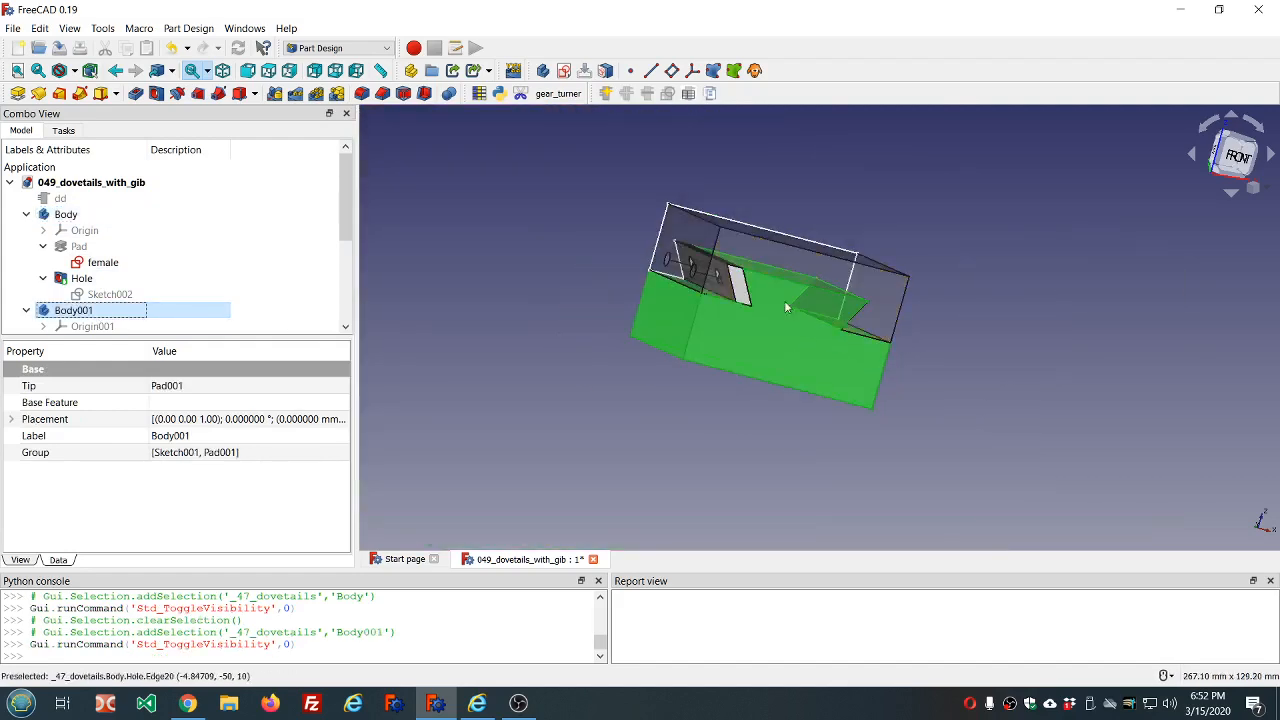
Step: Inspect the full dovetail assembly, with both bodies and the gib shown, from several angles
{"action": "key", "text": "space"}
{"action": "left_click", "coordinate": [985, 330]}
{"action": "mouse_move", "coordinate": [987, 328]}
{"action": "middle_mouse_down"}
{"action": "mouse_move", "coordinate": [928, 320]}
{"action": "mouse_move", "coordinate": [977, 309]}
{"action": "mouse_move", "coordinate": [1000, 314]}
{"action": "mouse_move", "coordinate": [997, 328]}
{"action": "middle_mouse_up"}
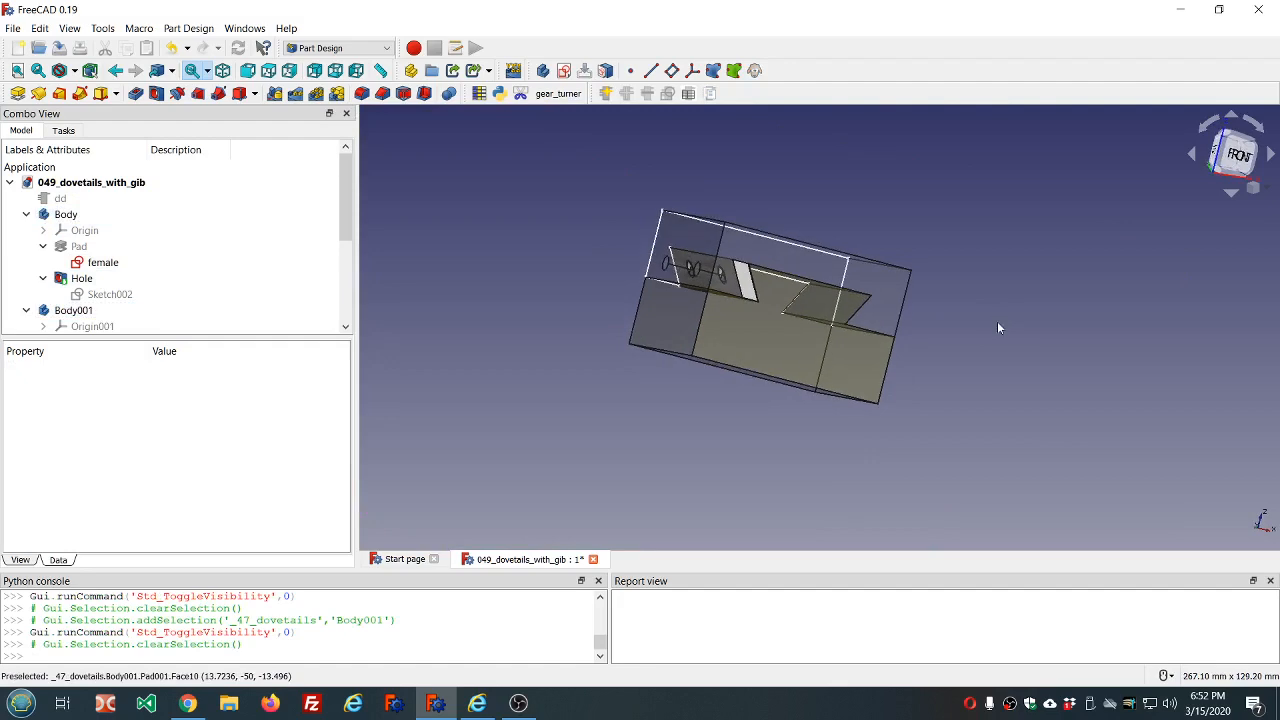
{"action": "scroll", "coordinate": [765, 280], "scroll_direction": "up", "scroll_amount": 5}
{"action": "middle_click_drag", "start_coordinate": [765, 280], "coordinate": [649, 340]}
{"action": "scroll", "coordinate": [734, 288], "scroll_direction": "down", "scroll_amount": 8}
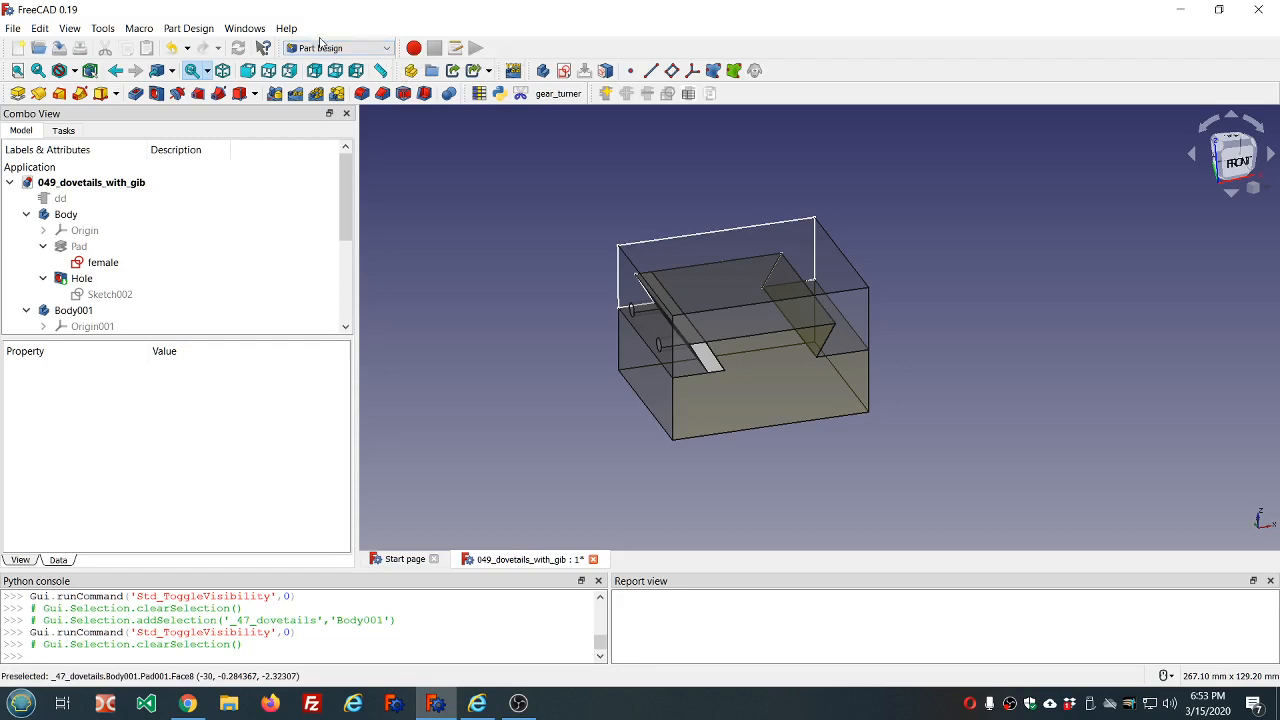
Step: Open the addon manager, look through the workbench list for the fasteners addon, and close it without installing anything
{"action": "left_click", "coordinate": [105, 30]}
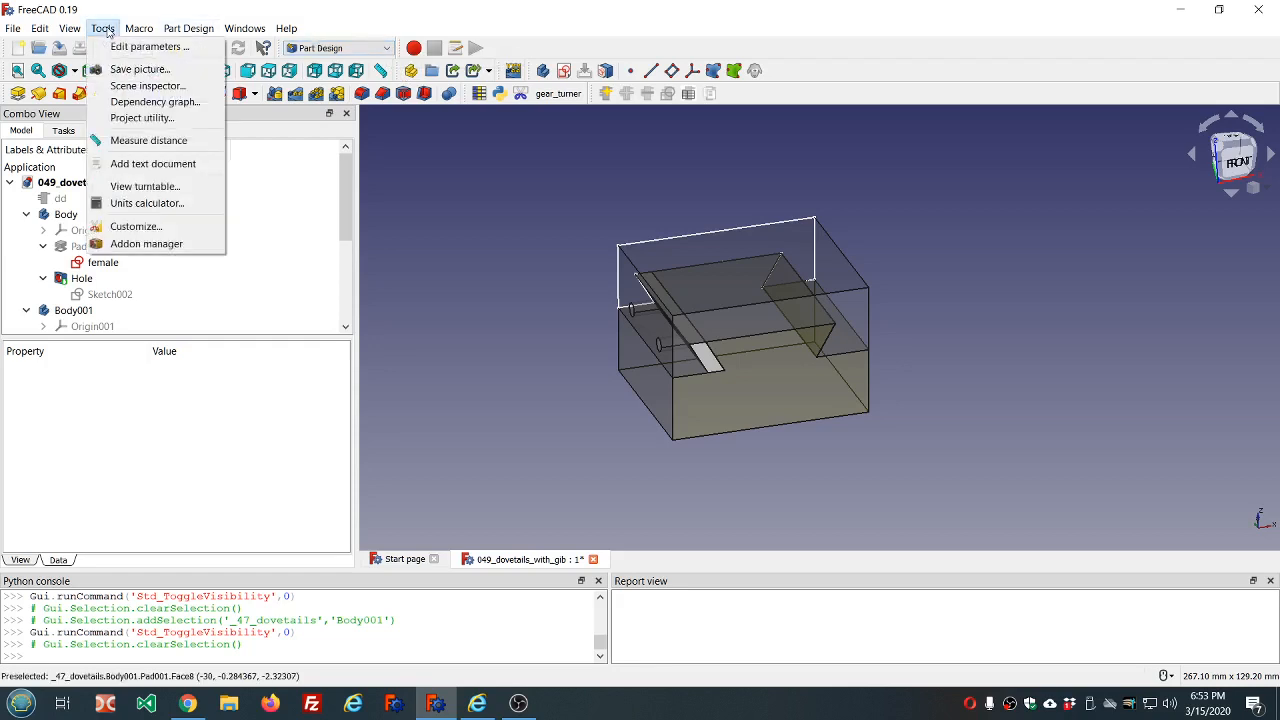
{"action": "left_click", "coordinate": [120, 243]}
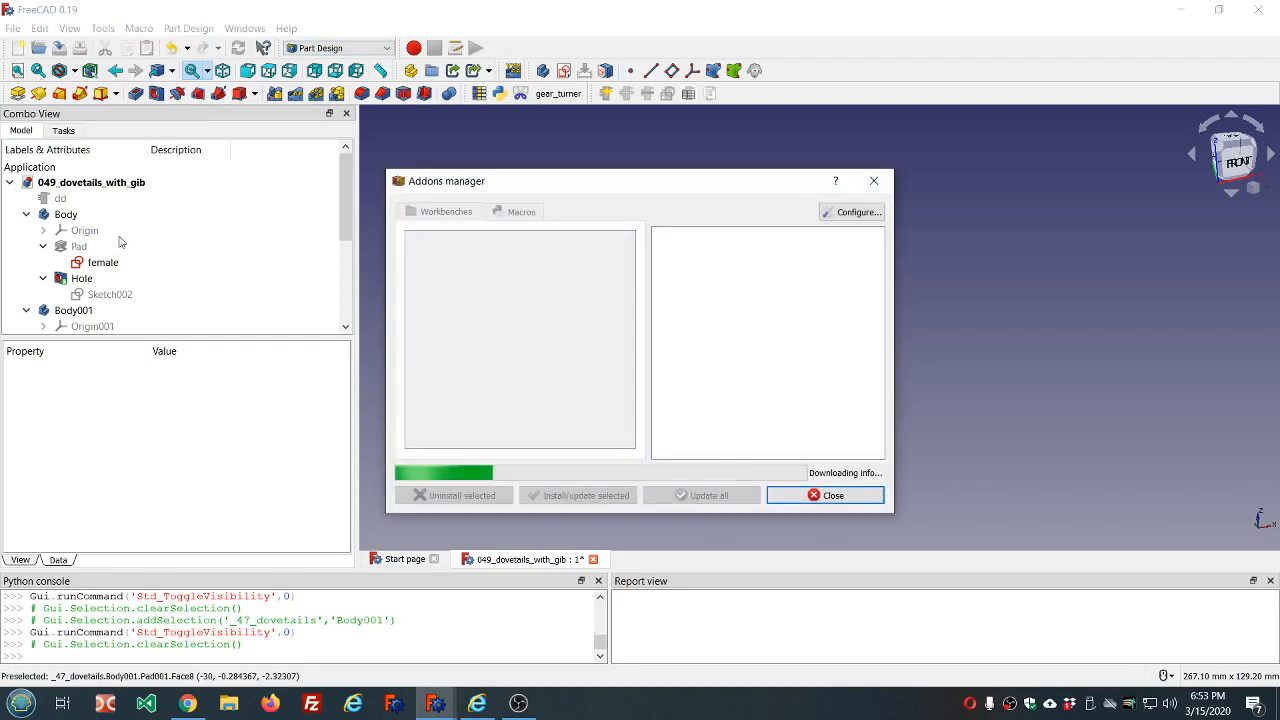
{"action": "scroll", "coordinate": [481, 334], "scroll_direction": "down", "scroll_amount": 1}
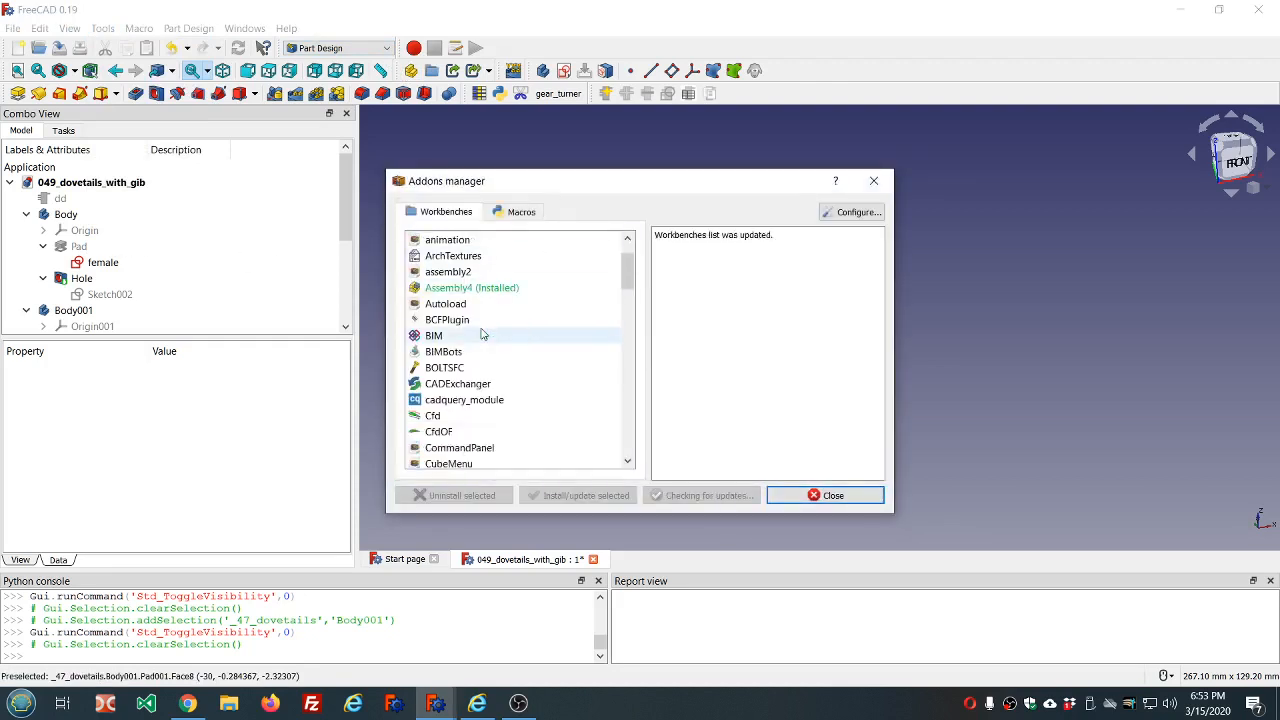
{"action": "scroll", "coordinate": [481, 334], "scroll_direction": "down", "scroll_amount": 5}
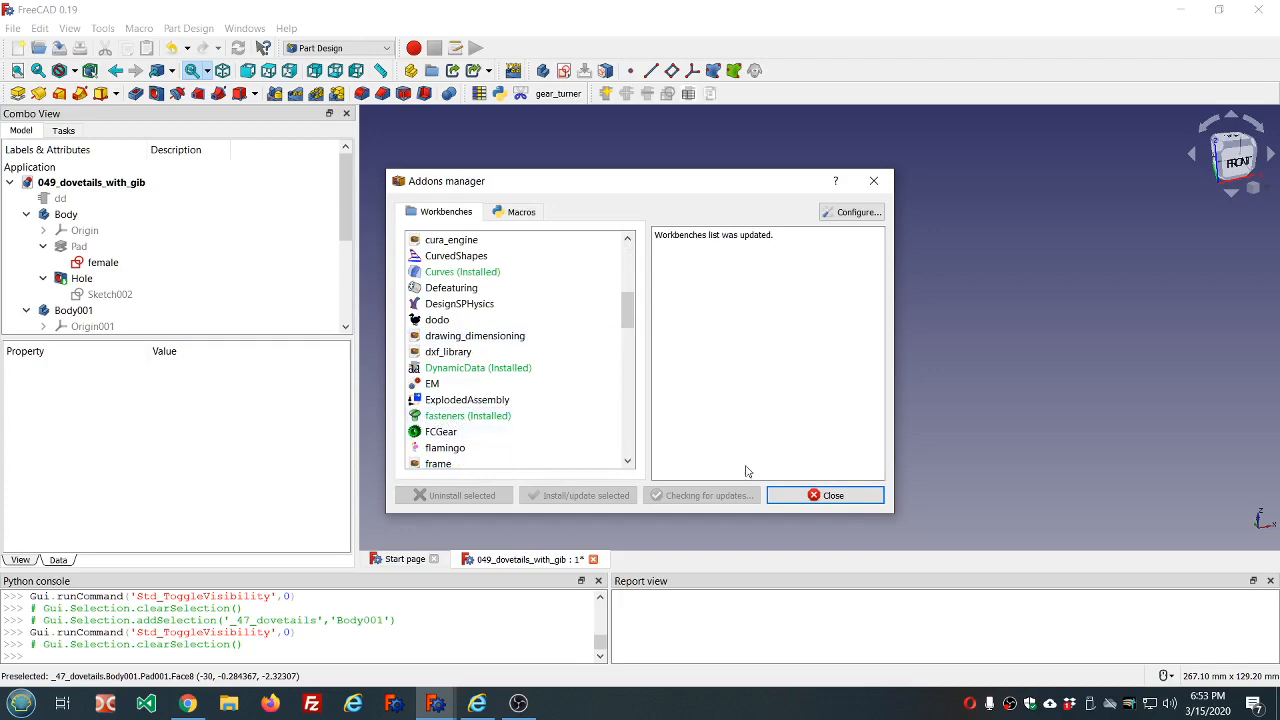
{"action": "left_click", "coordinate": [802, 494]}
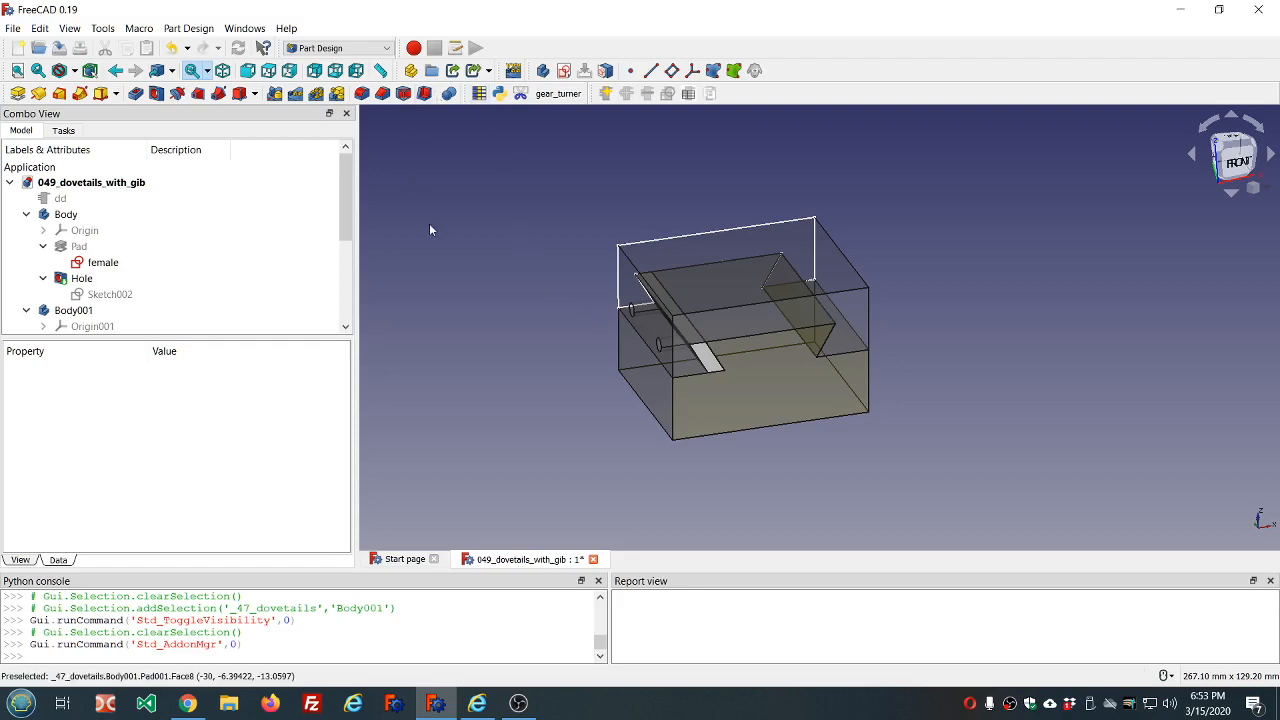
Step: Switch to the Fasteners workbench with the set screw holes in view
{"action": "middle_click_drag", "start_coordinate": [512, 411], "coordinate": [584, 400]}
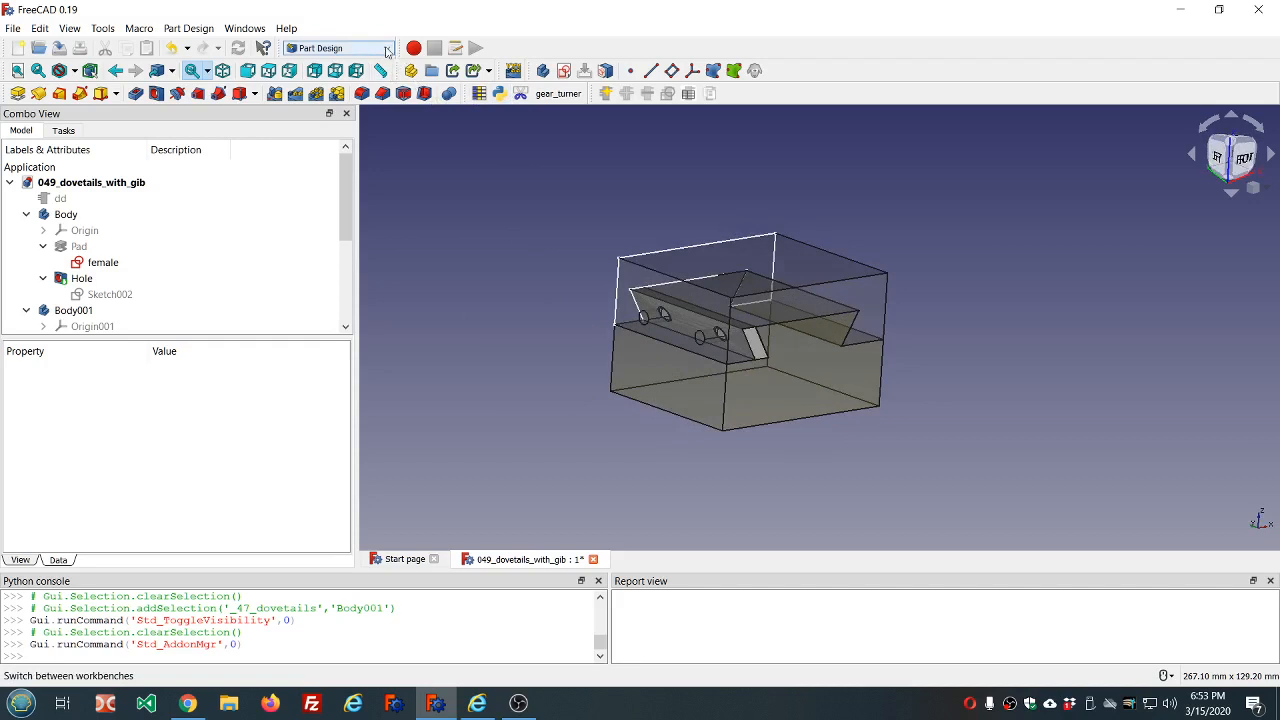
{"action": "left_click", "coordinate": [387, 52]}
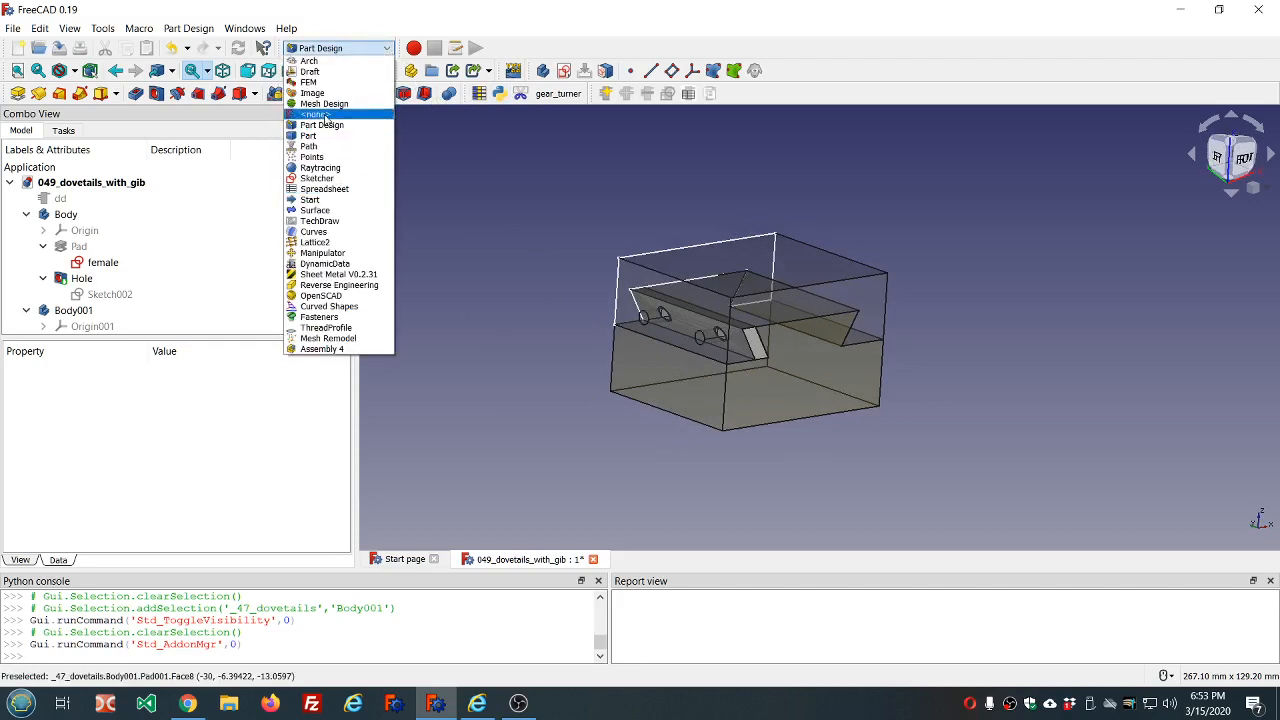
{"action": "left_click", "coordinate": [320, 316]}
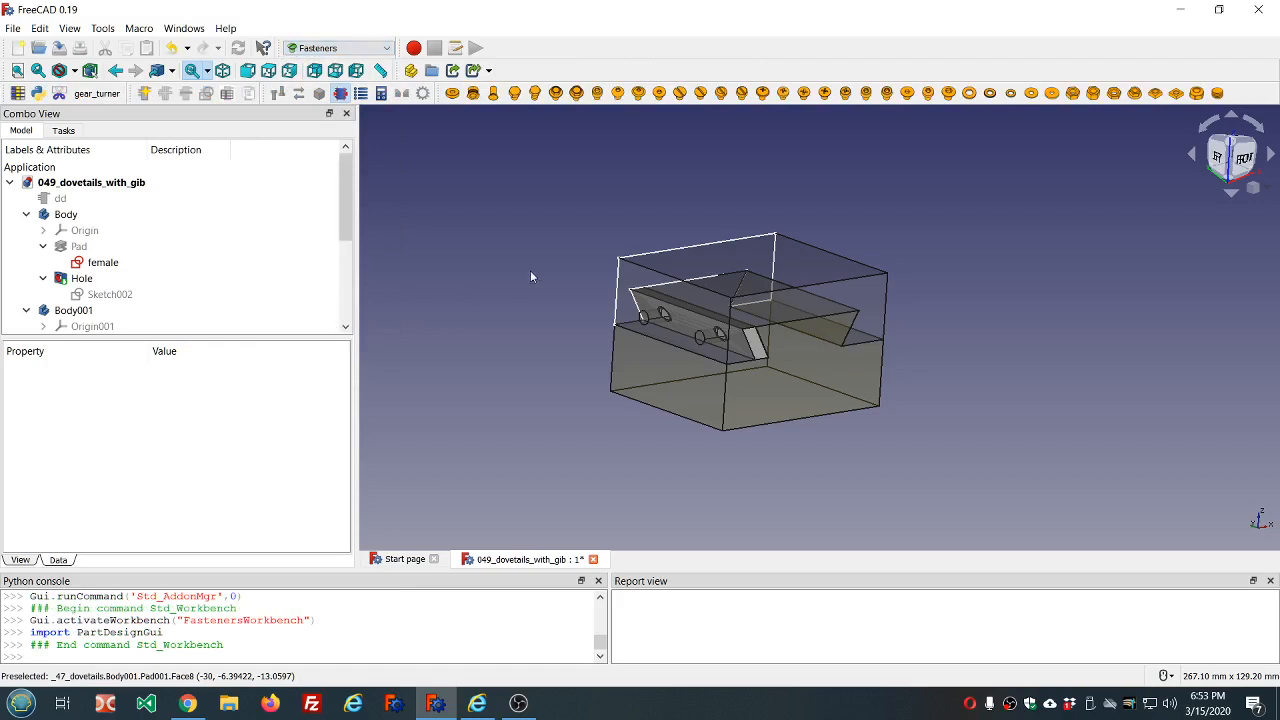
Step: Attach an ISO 4762 cap screw to the outer circular edge of one set screw hole in the female body
{"action": "scroll", "coordinate": [530, 270], "scroll_direction": "down", "scroll_amount": 3}
{"action": "scroll", "coordinate": [589, 246], "scroll_direction": "up", "scroll_amount": 3}
{"action": "middle_click_drag", "start_coordinate": [455, 384], "coordinate": [502, 381]}
{"action": "scroll", "coordinate": [540, 376], "scroll_direction": "up", "scroll_amount": 6}
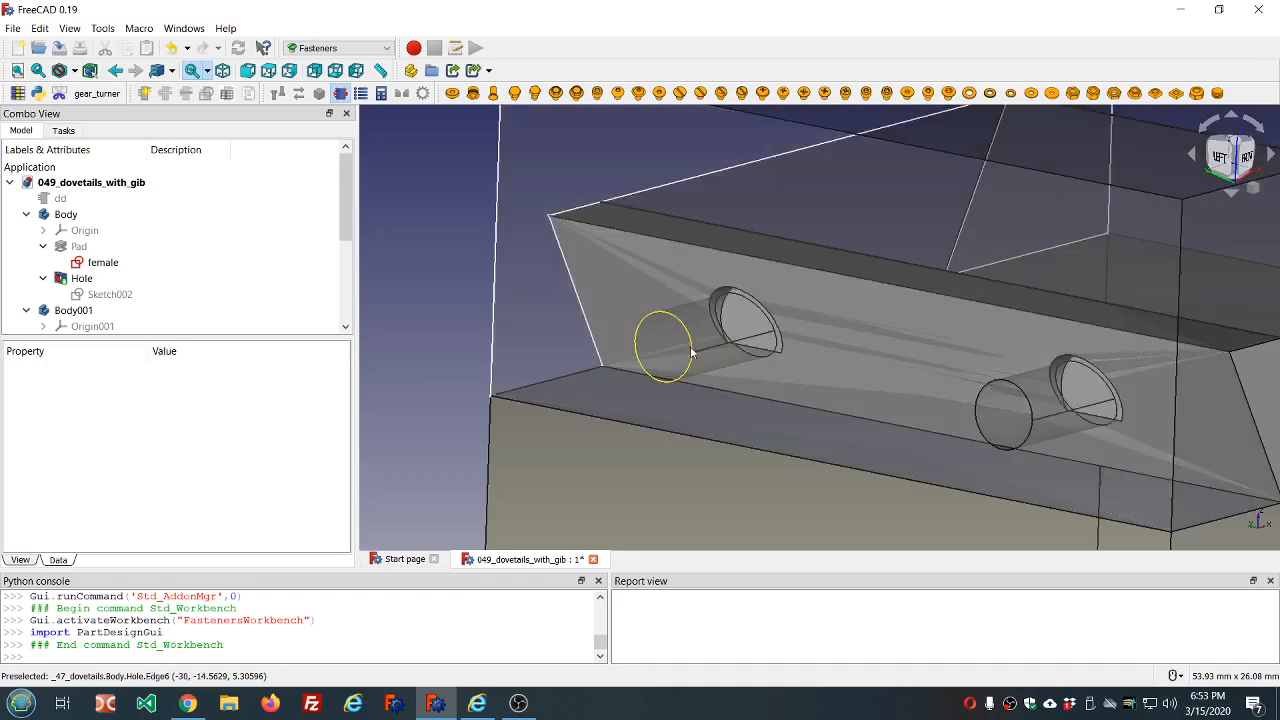
{"action": "left_click", "coordinate": [690, 350]}
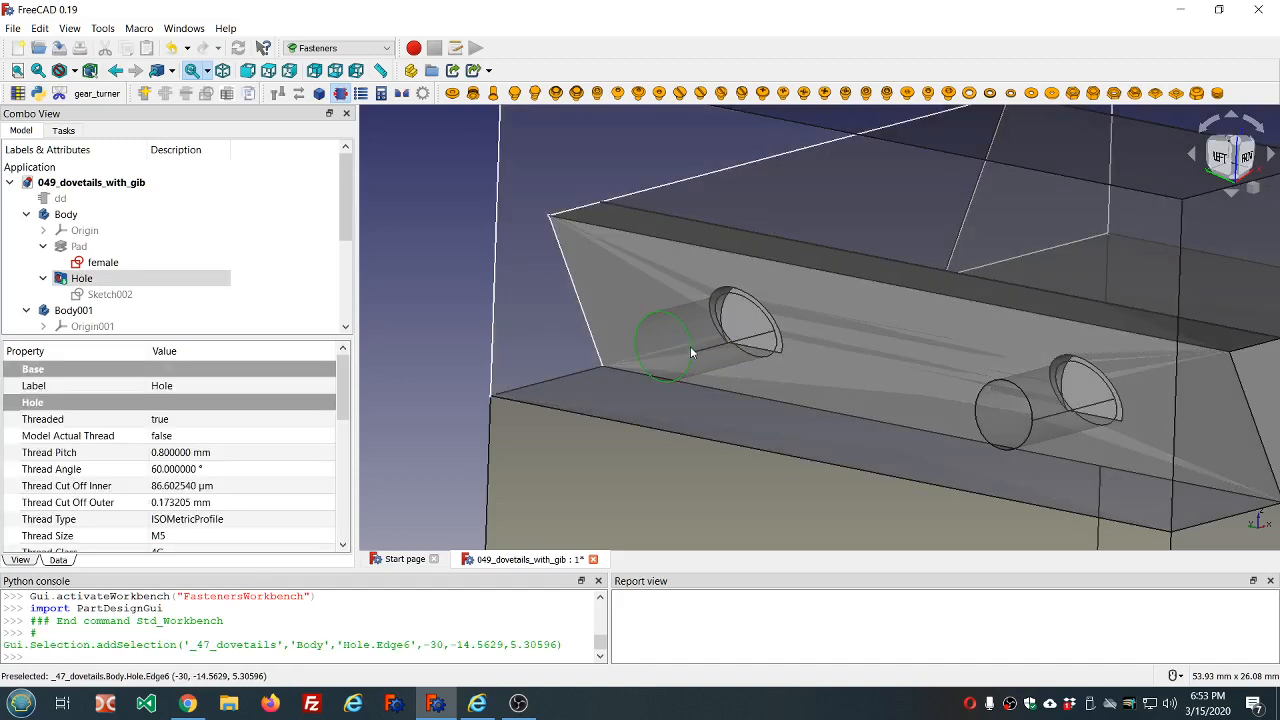
{"action": "scroll", "coordinate": [690, 346], "scroll_direction": "down", "scroll_amount": 6}
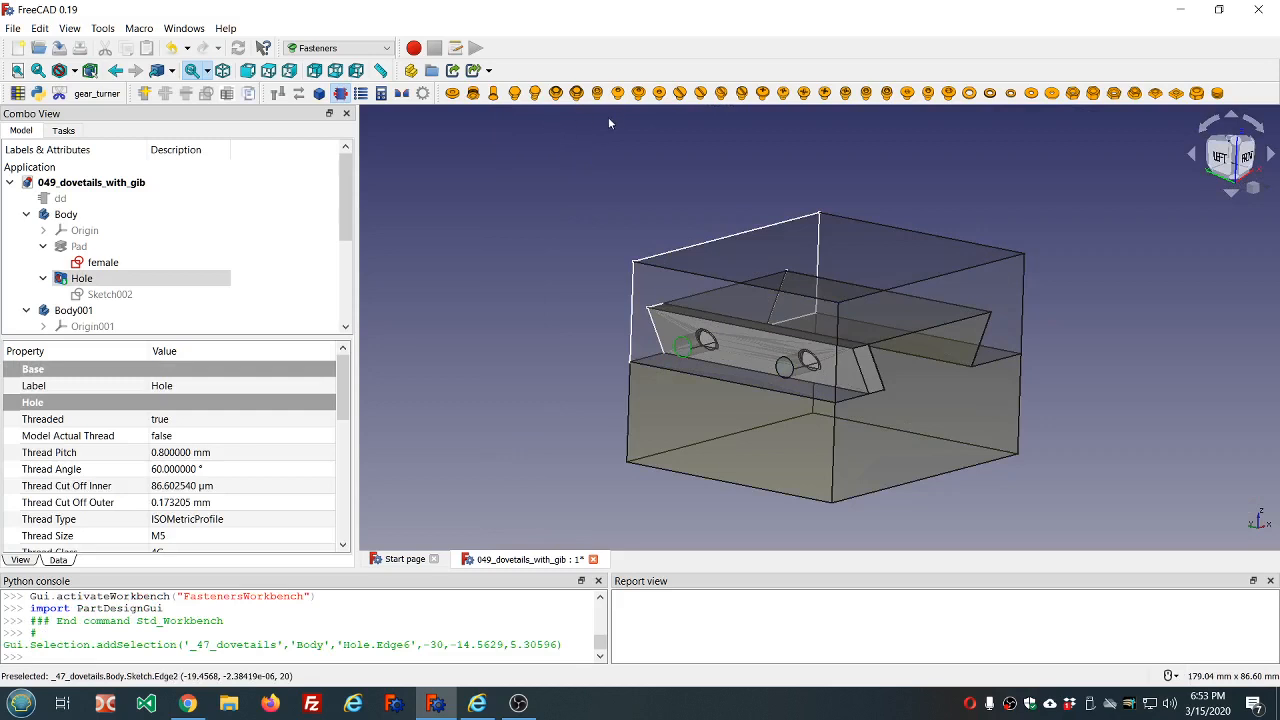
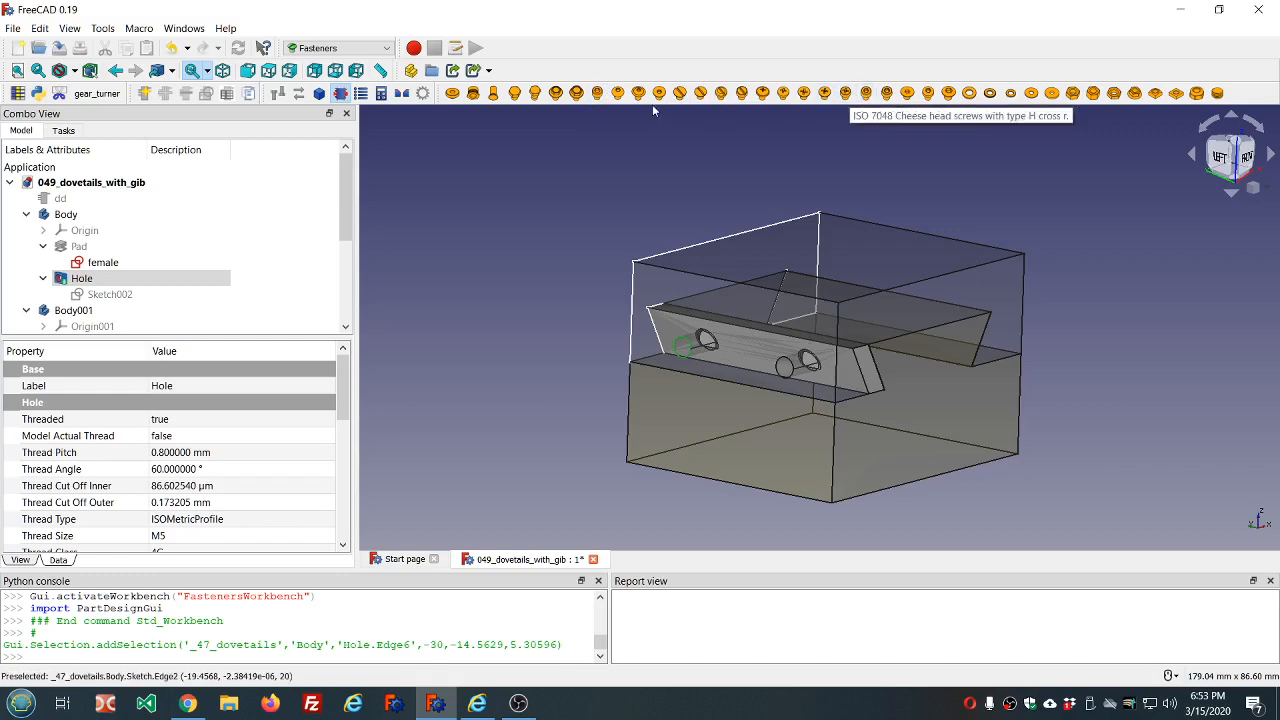
{"action": "left_click", "coordinate": [597, 93]}
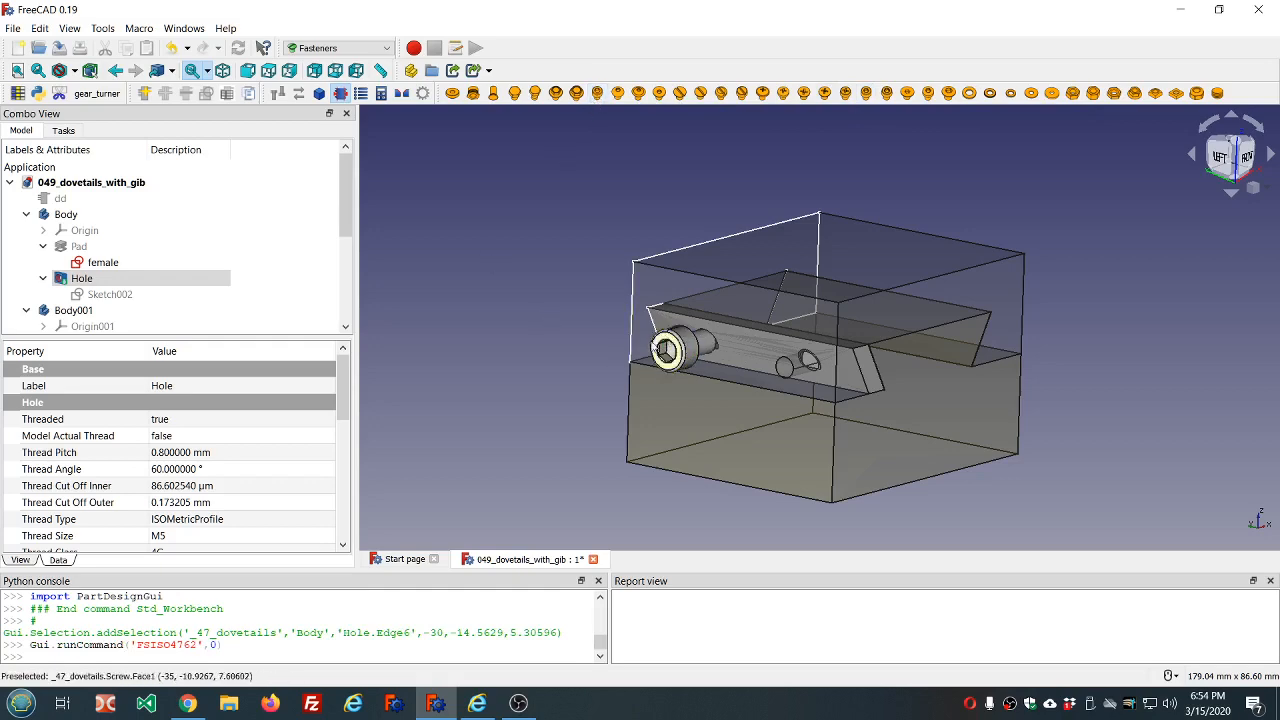
{"action": "scroll", "coordinate": [702, 344], "scroll_direction": "up", "scroll_amount": 5}
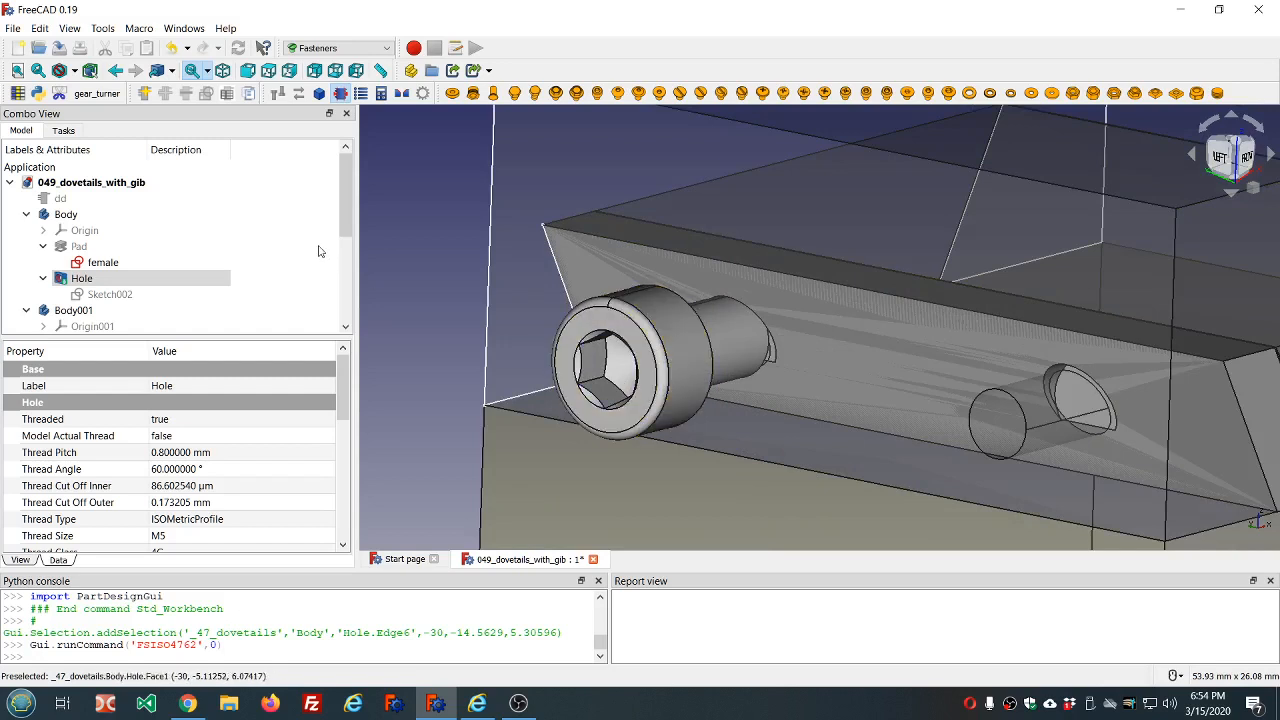
Step: Open the dependency graph, examine how the new screw links to Body, and close the graph
{"action": "scroll", "coordinate": [305, 225], "scroll_direction": "down", "scroll_amount": 3}
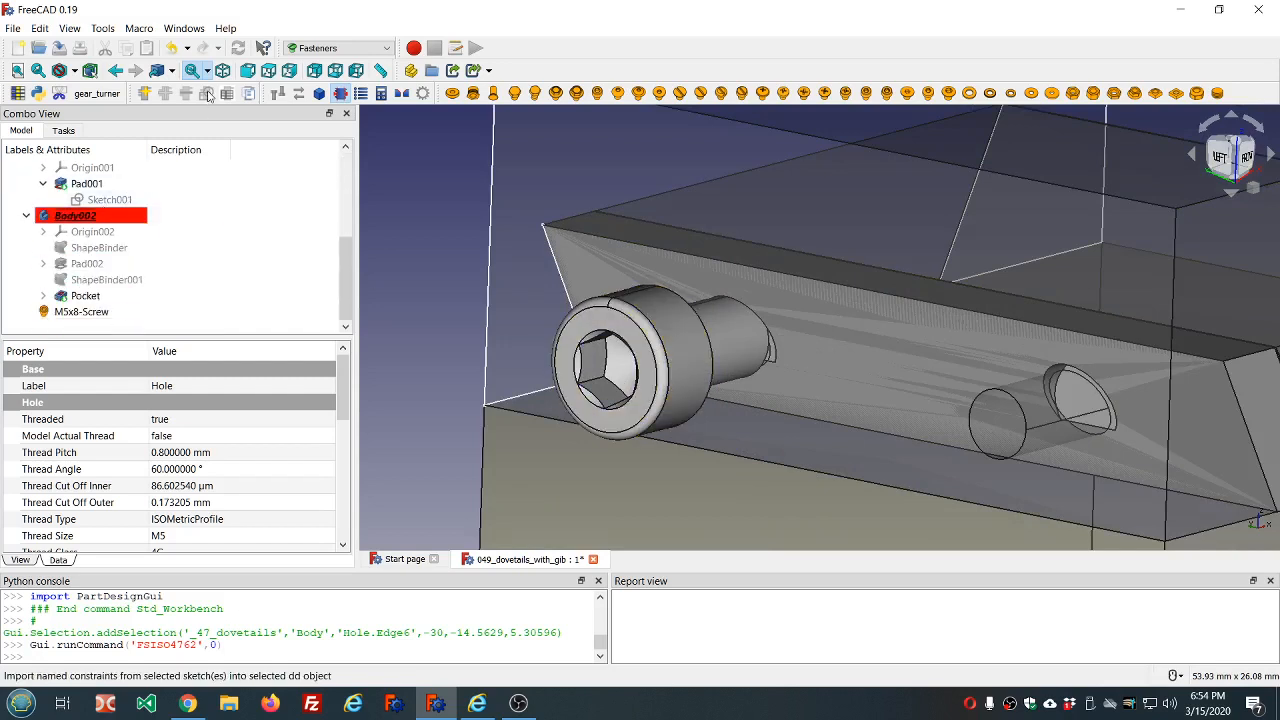
{"action": "left_click", "coordinate": [102, 28]}
{"action": "left_click", "coordinate": [145, 102]}
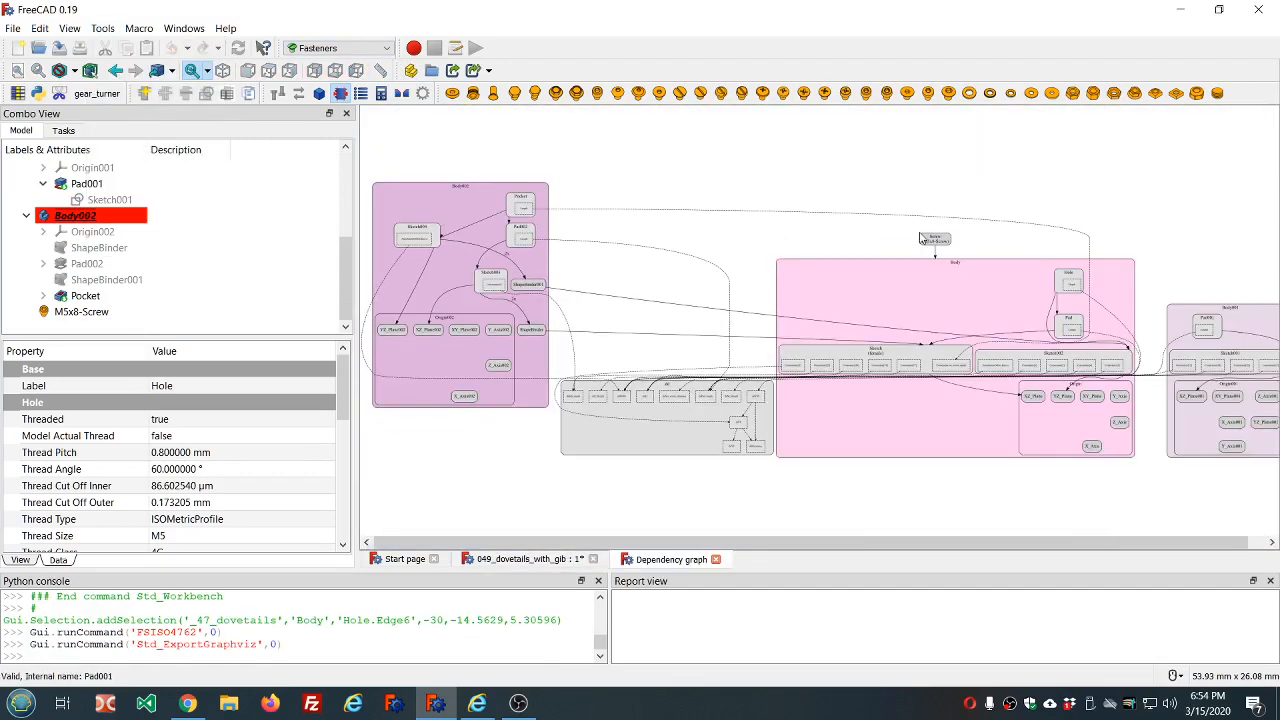
{"action": "scroll", "coordinate": [978, 258], "scroll_direction": "up", "scroll_amount": 5}
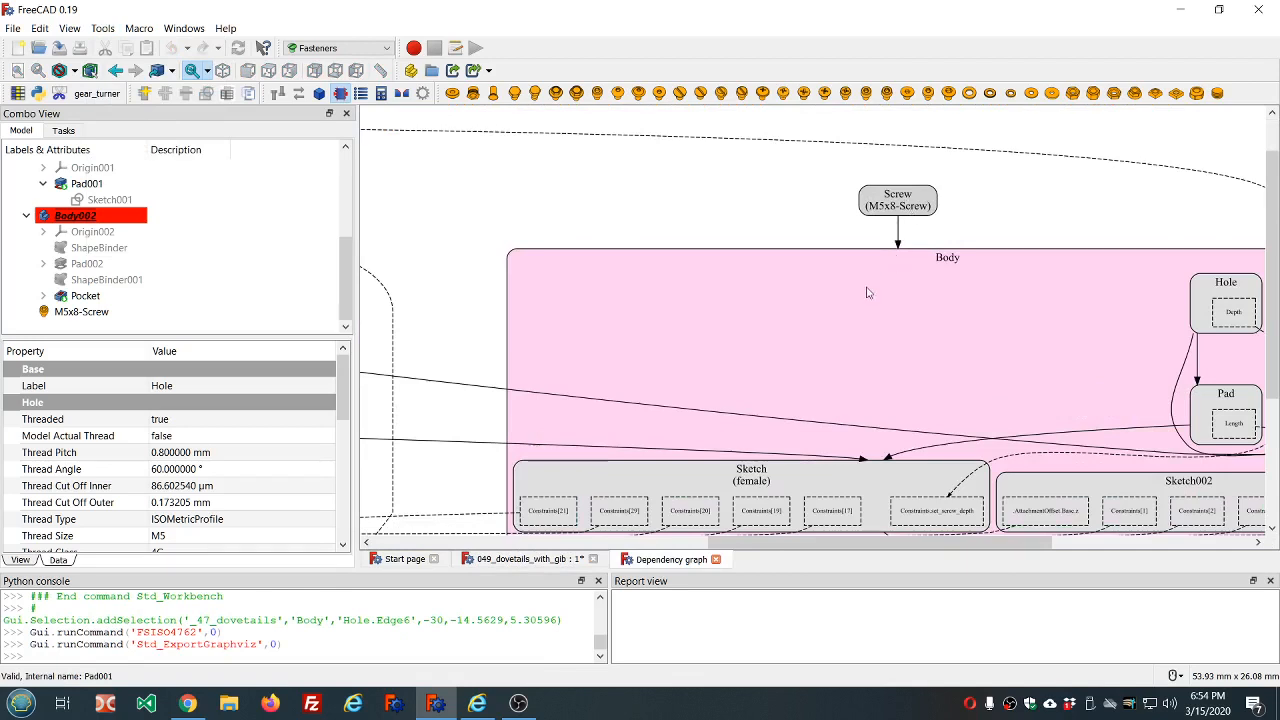
{"action": "scroll", "coordinate": [845, 465], "scroll_direction": "down", "scroll_amount": 3}
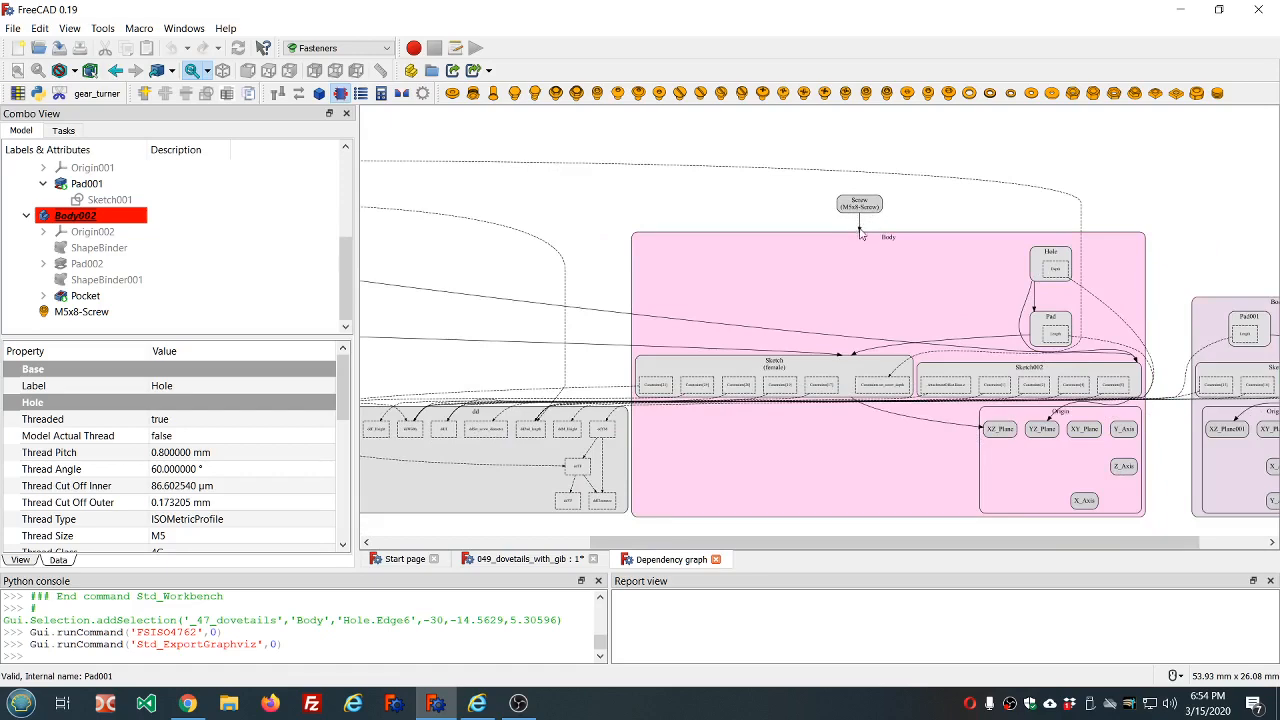
{"action": "scroll", "coordinate": [860, 300], "scroll_direction": "down", "scroll_amount": 3}
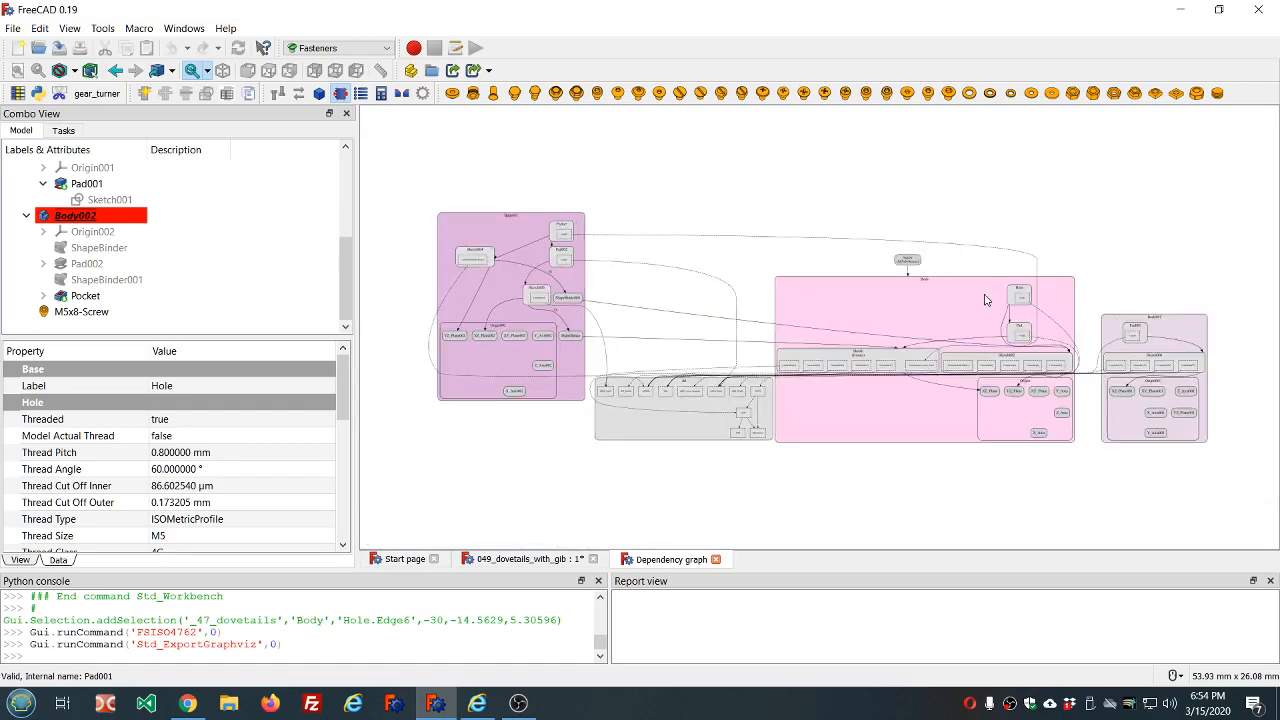
{"action": "scroll", "coordinate": [986, 297], "scroll_direction": "up", "scroll_amount": 1}
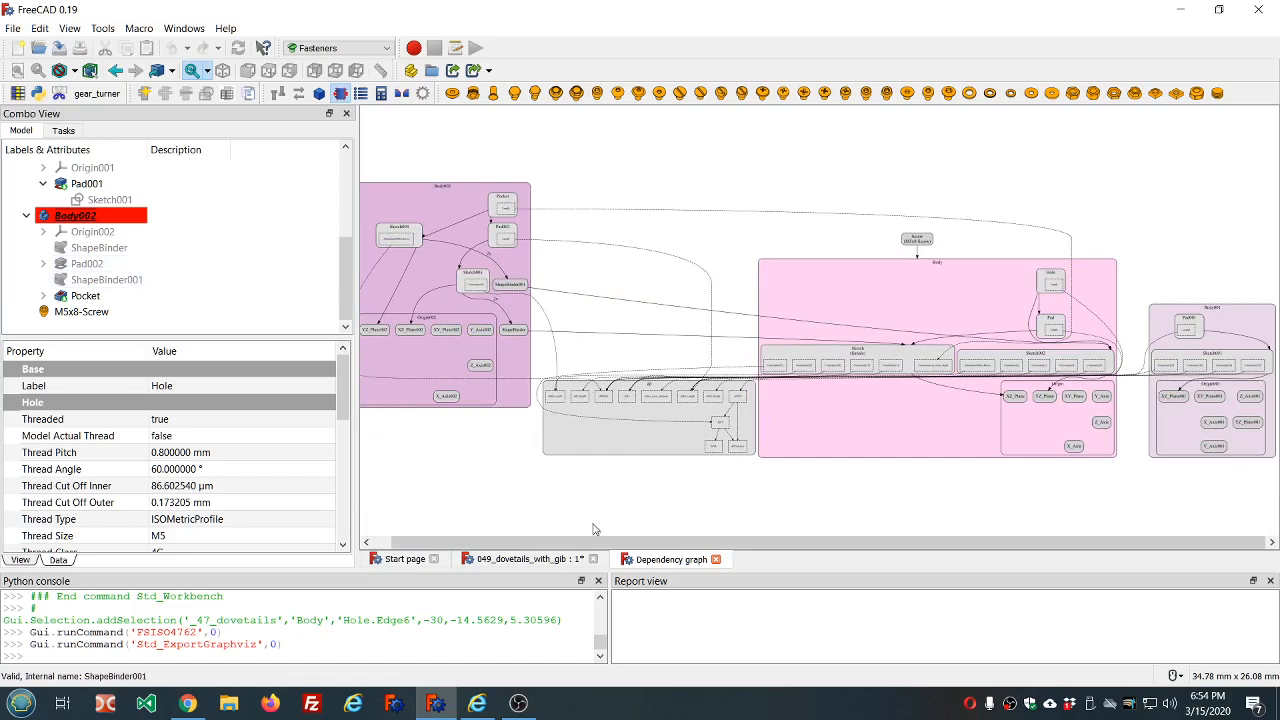
{"action": "left_click", "coordinate": [715, 559]}
Step: Set the length of the M5 cap screw in the set screw hole to 10
{"action": "scroll", "coordinate": [757, 407], "scroll_direction": "down", "scroll_amount": 5}
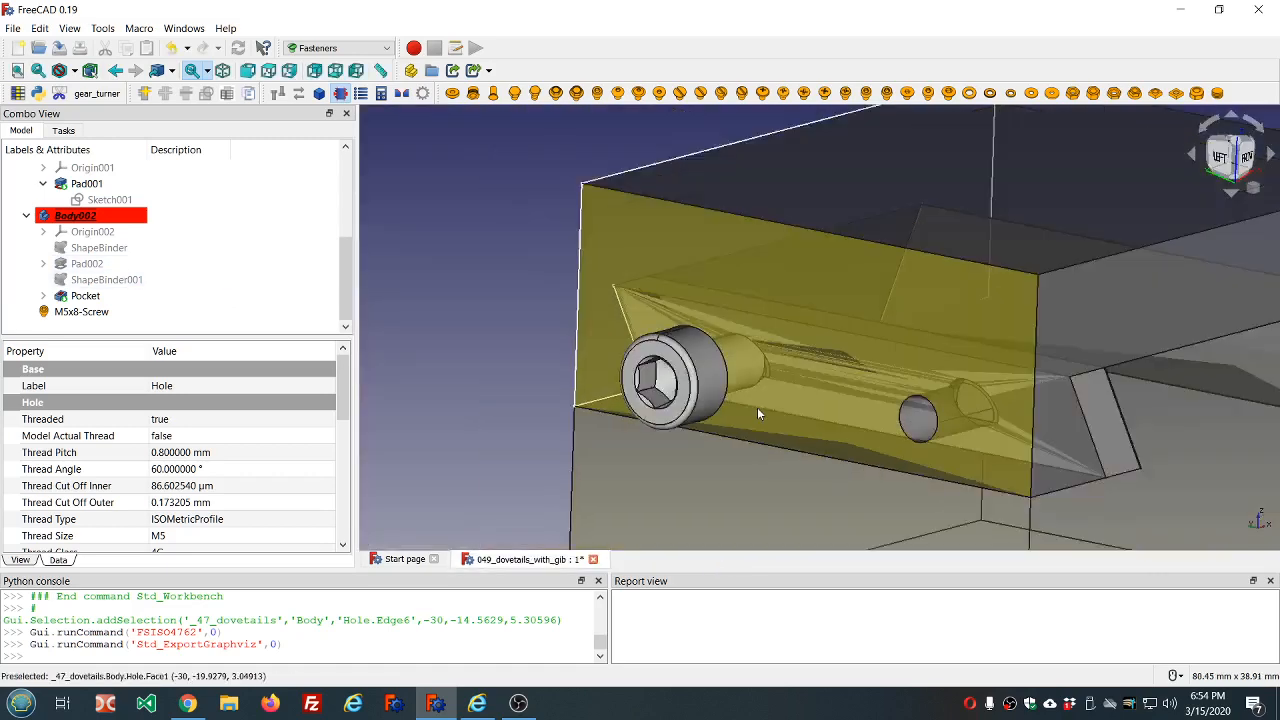
{"action": "left_click", "coordinate": [91, 312]}
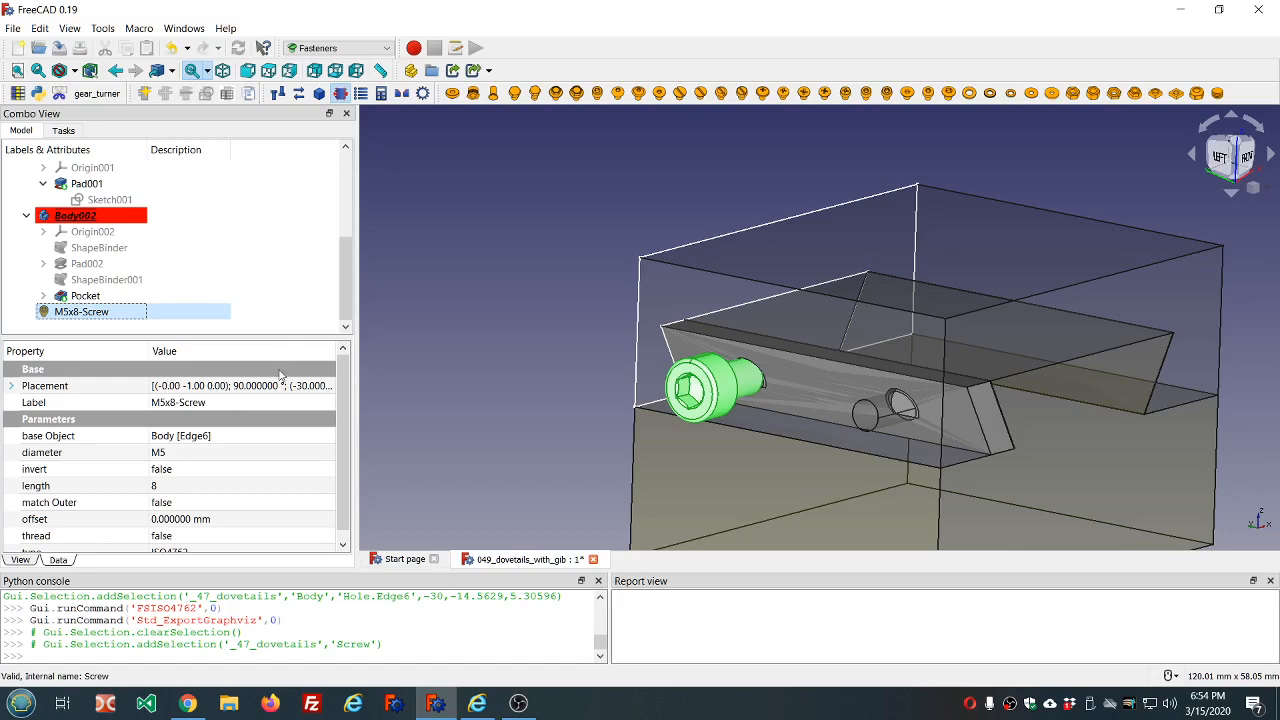
{"action": "scroll", "coordinate": [444, 320], "scroll_direction": "down", "scroll_amount": 3}
{"action": "scroll", "coordinate": [492, 381], "scroll_direction": "up", "scroll_amount": 2}
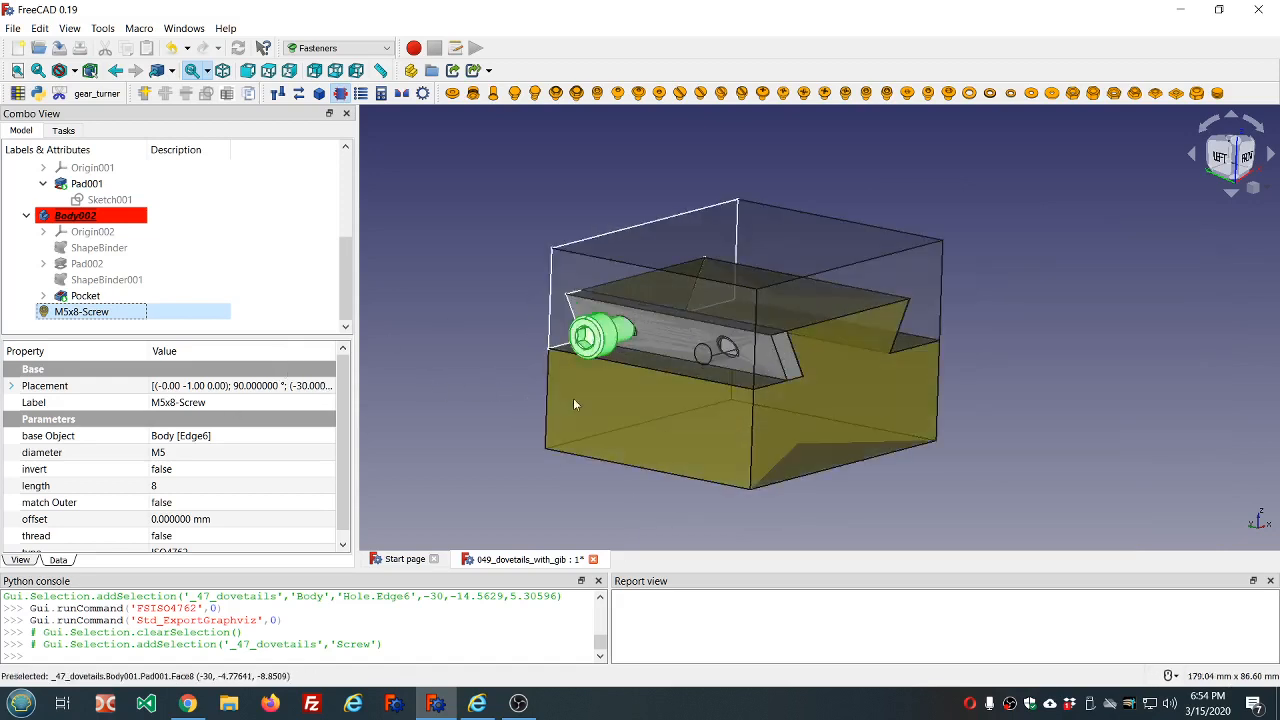
{"action": "middle_click_drag", "start_coordinate": [573, 398], "coordinate": [610, 408]}
{"action": "scroll", "coordinate": [584, 316], "scroll_direction": "up", "scroll_amount": 2}
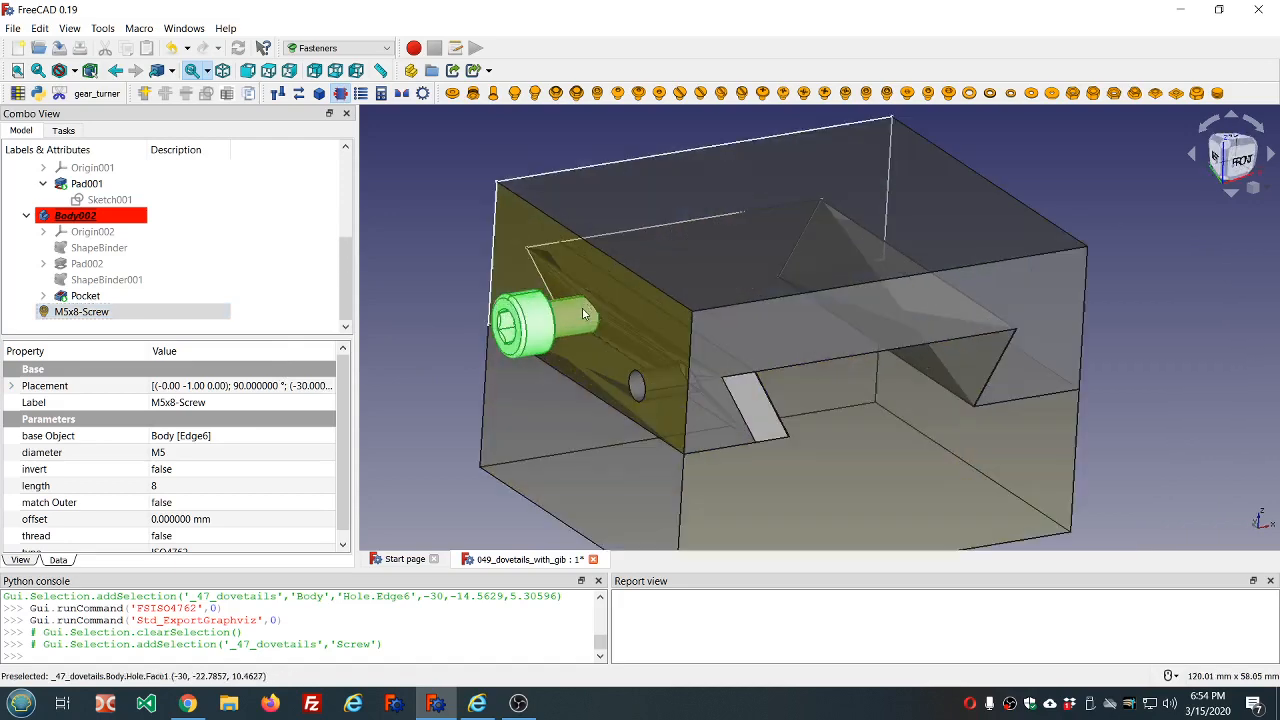
{"action": "middle_click_drag", "start_coordinate": [572, 318], "coordinate": [592, 293]}
{"action": "scroll", "coordinate": [575, 306], "scroll_direction": "up", "scroll_amount": 5}
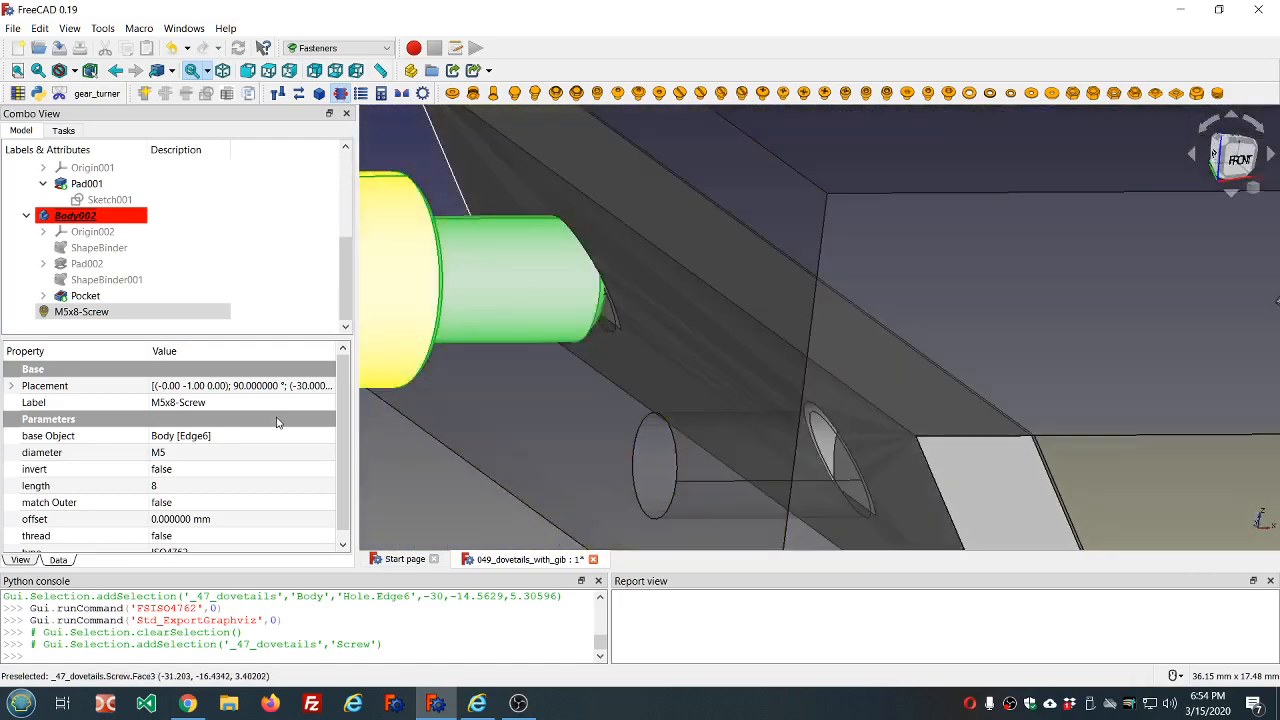
{"action": "left_click", "coordinate": [282, 489]}
{"action": "left_click", "coordinate": [330, 487]}
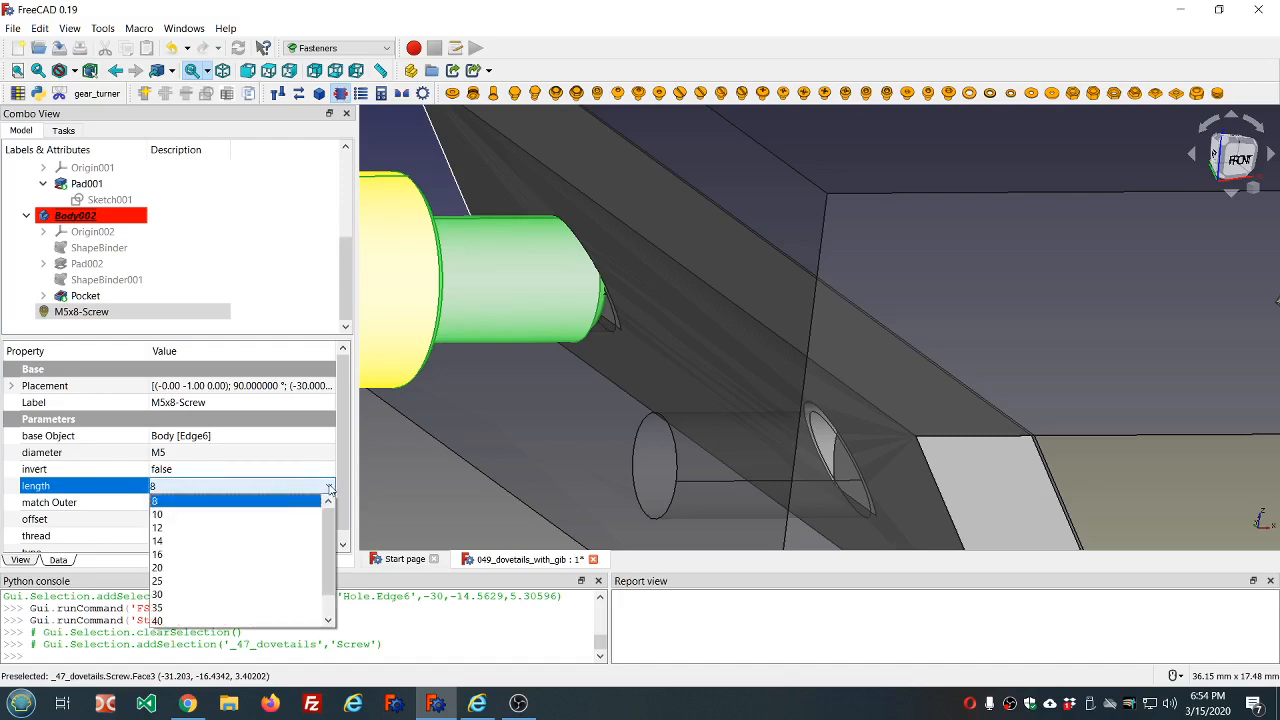
{"action": "left_click", "coordinate": [263, 515]}
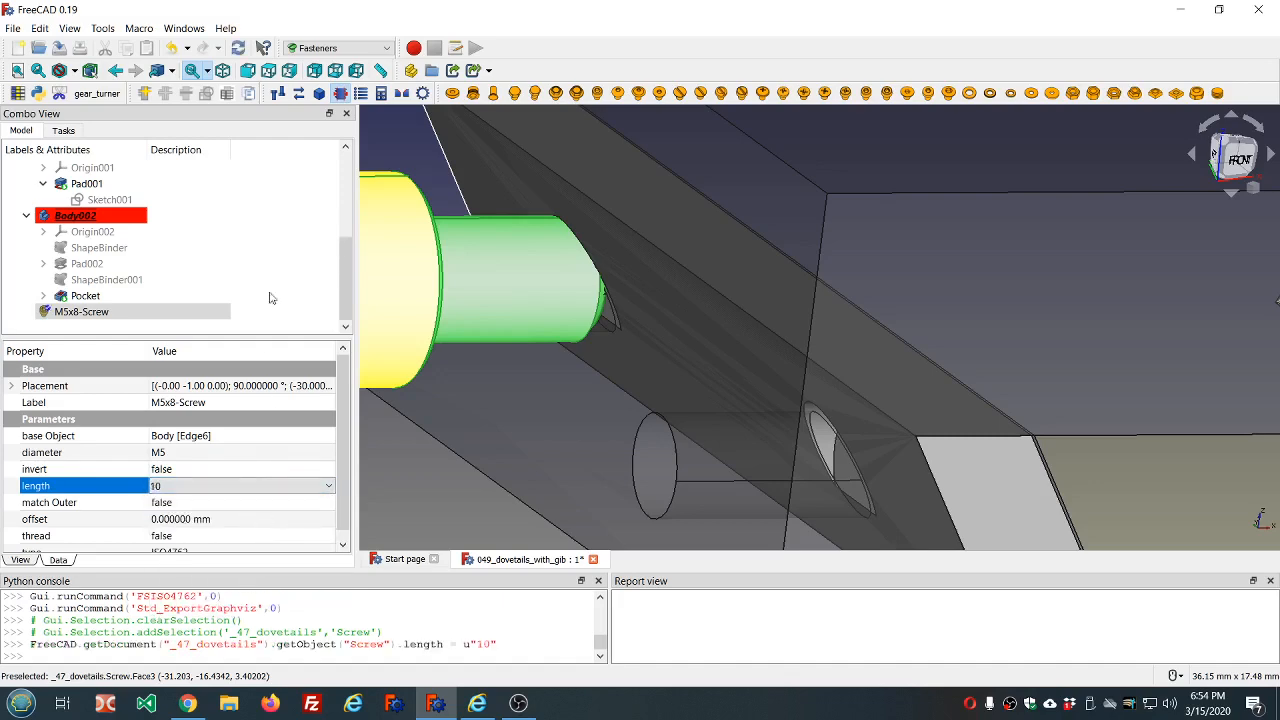
{"action": "left_click", "coordinate": [275, 210]}
{"action": "scroll", "coordinate": [549, 227], "scroll_direction": "down", "scroll_amount": 4}
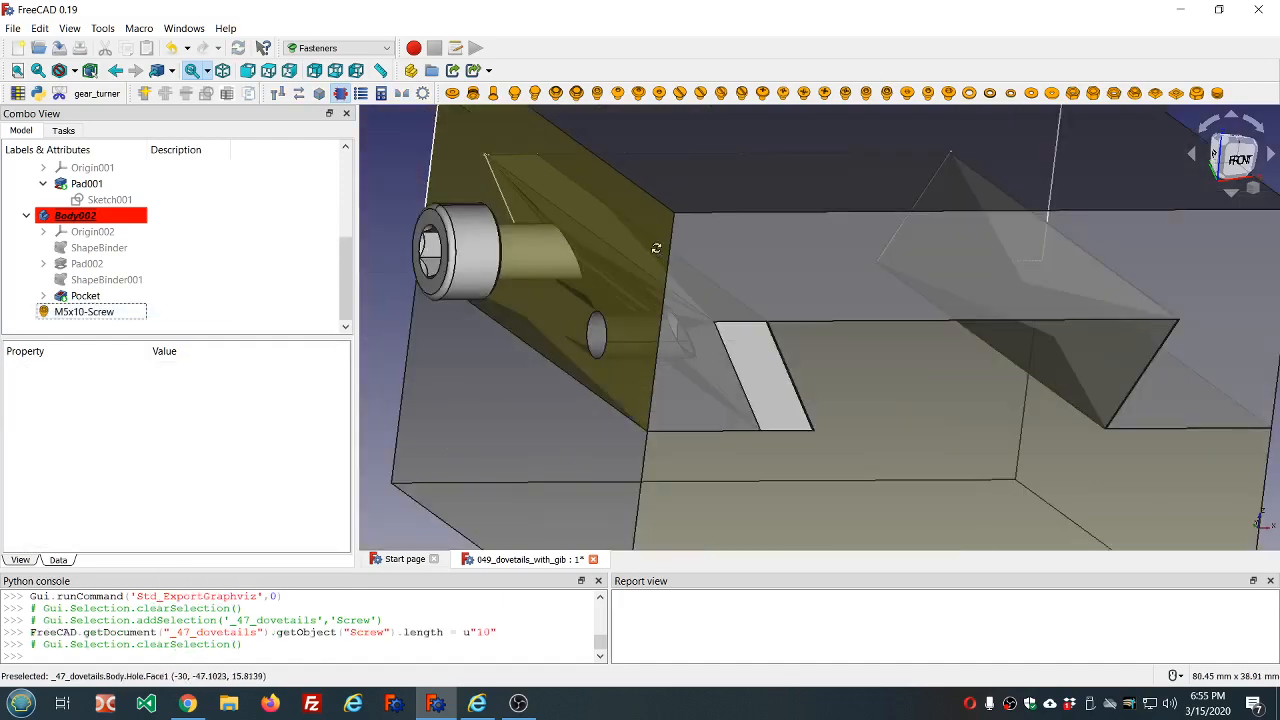
{"action": "middle_click_drag", "start_coordinate": [655, 247], "coordinate": [540, 250]}
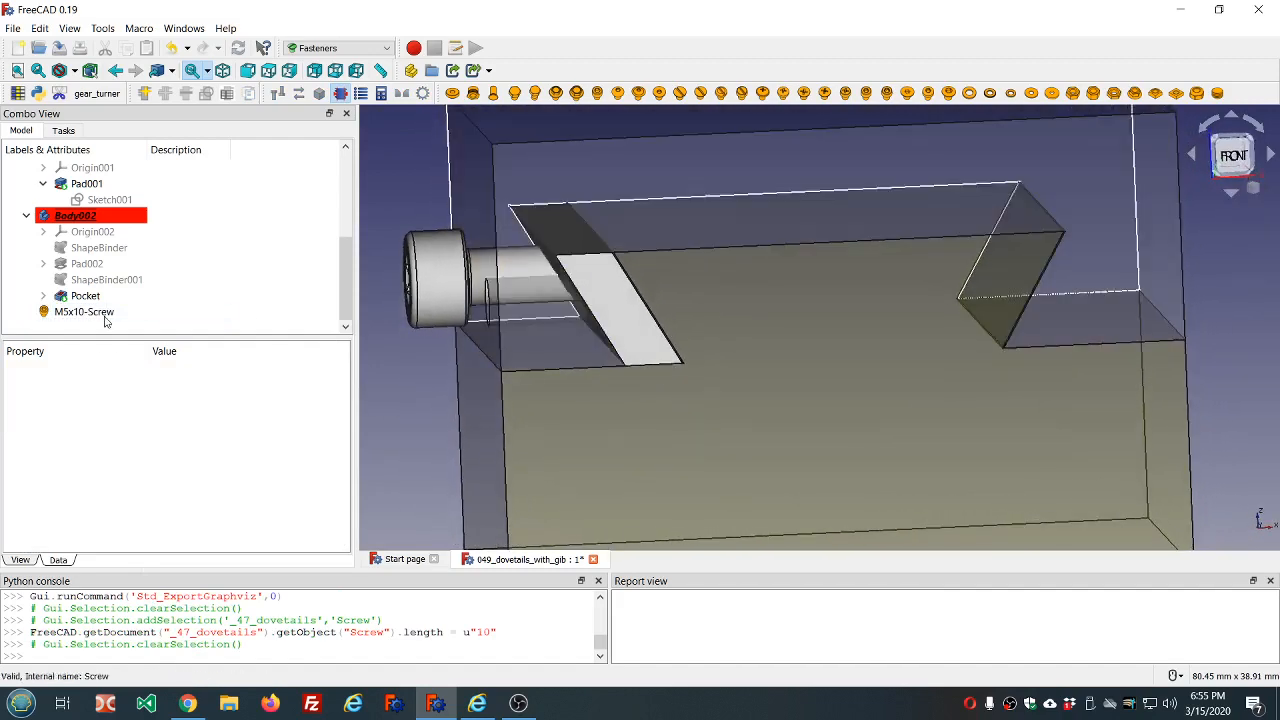
Step: Turn on real thread generation for the M5x10 screw and inspect its threads close to the gib
{"action": "left_click", "coordinate": [100, 313]}
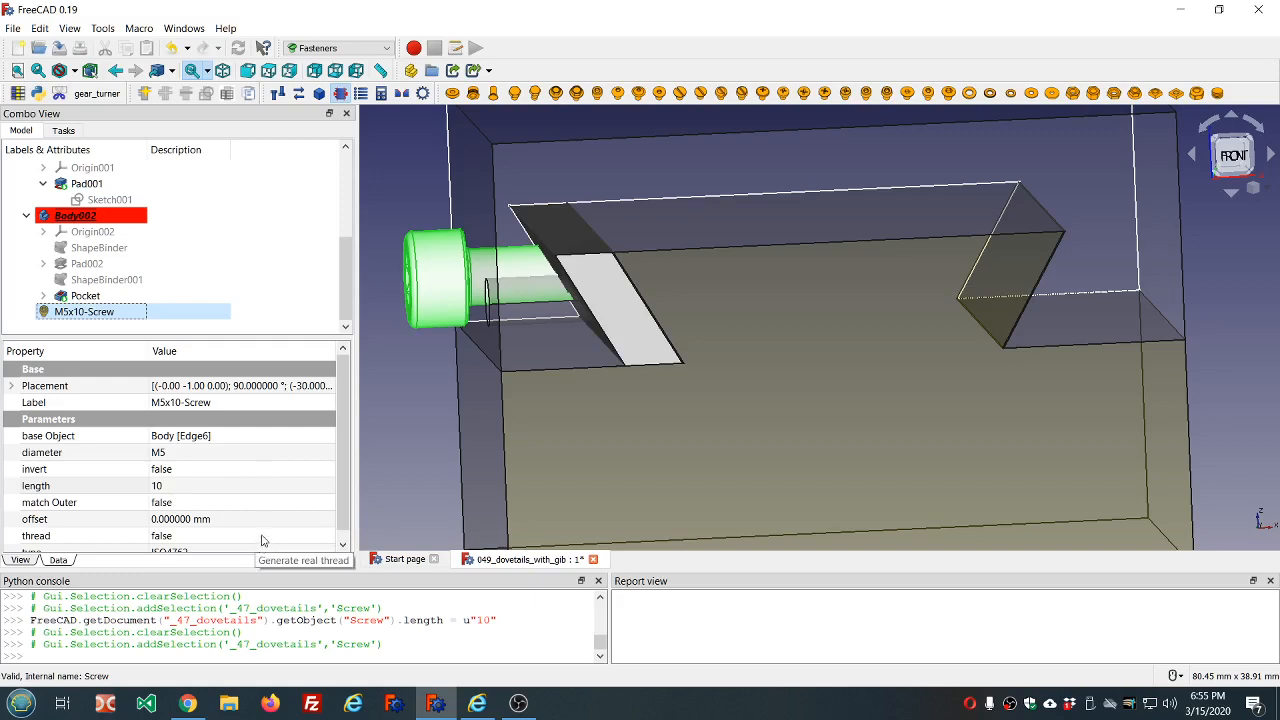
{"action": "double_click", "coordinate": [260, 536]}
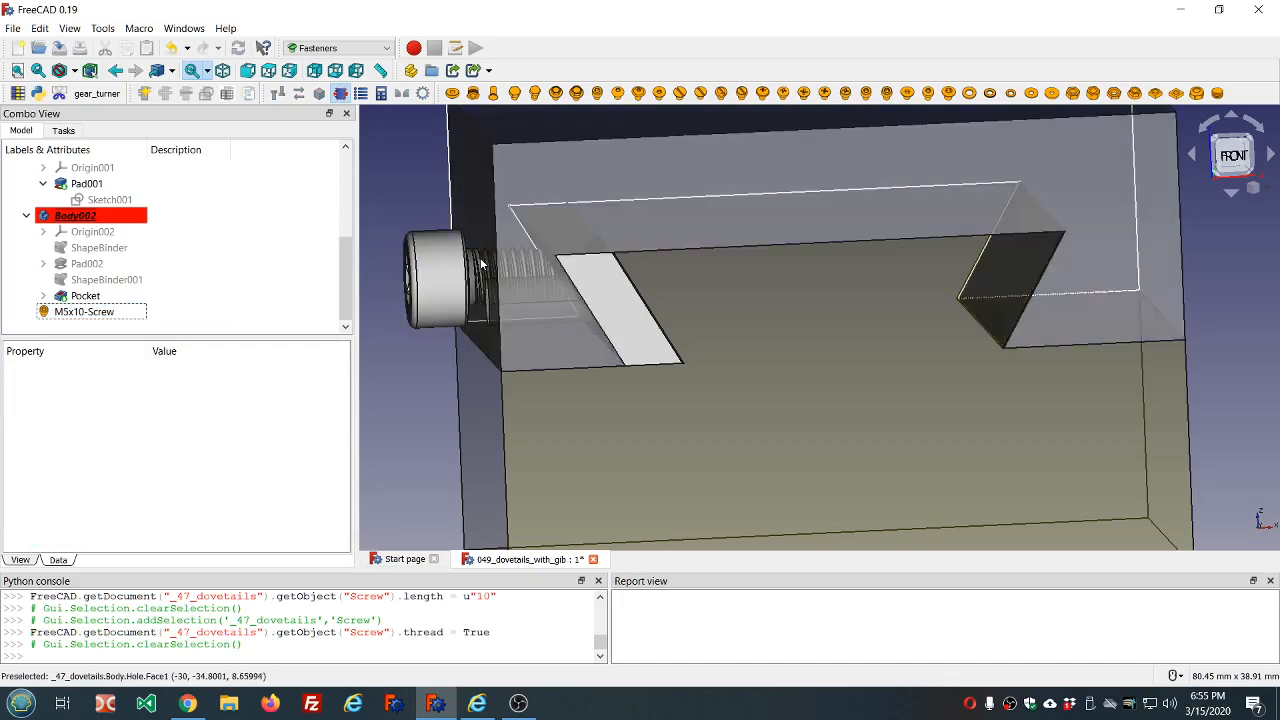
{"action": "middle_click_drag", "start_coordinate": [467, 252], "coordinate": [545, 238]}
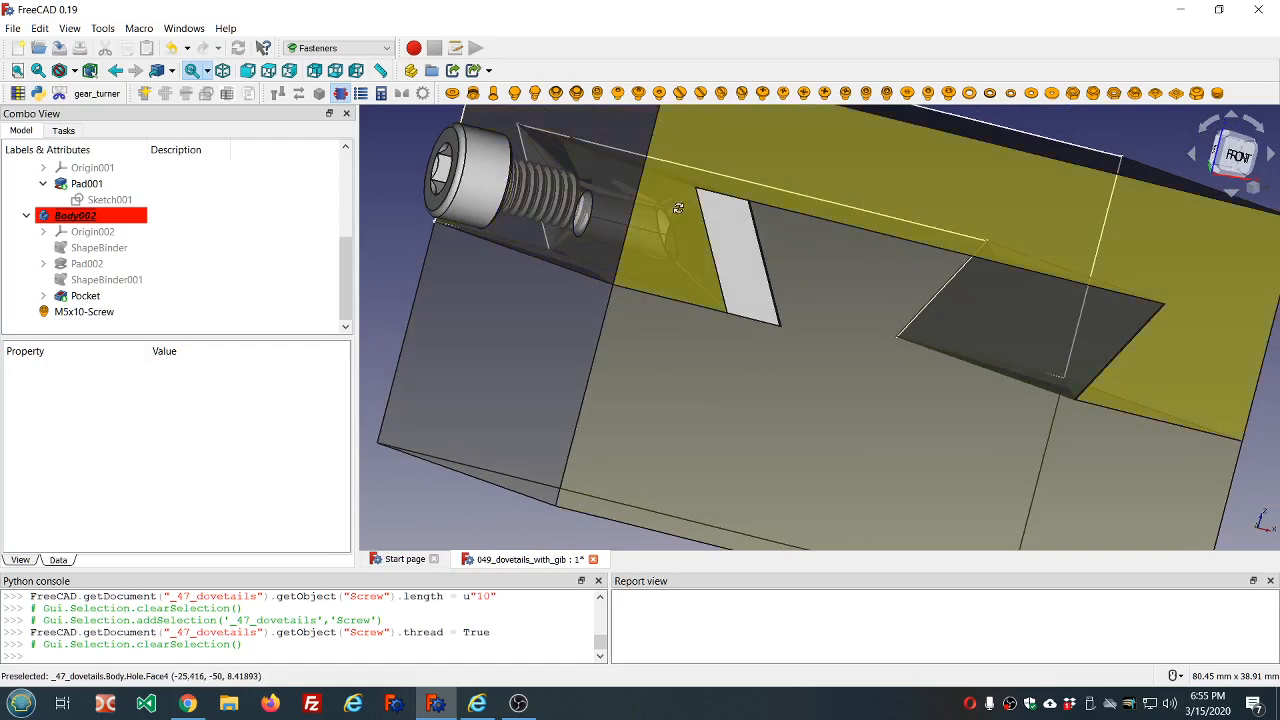
{"action": "middle_click_drag", "start_coordinate": [684, 204], "coordinate": [553, 270]}
{"action": "scroll", "coordinate": [553, 270], "scroll_direction": "up", "scroll_amount": 5}
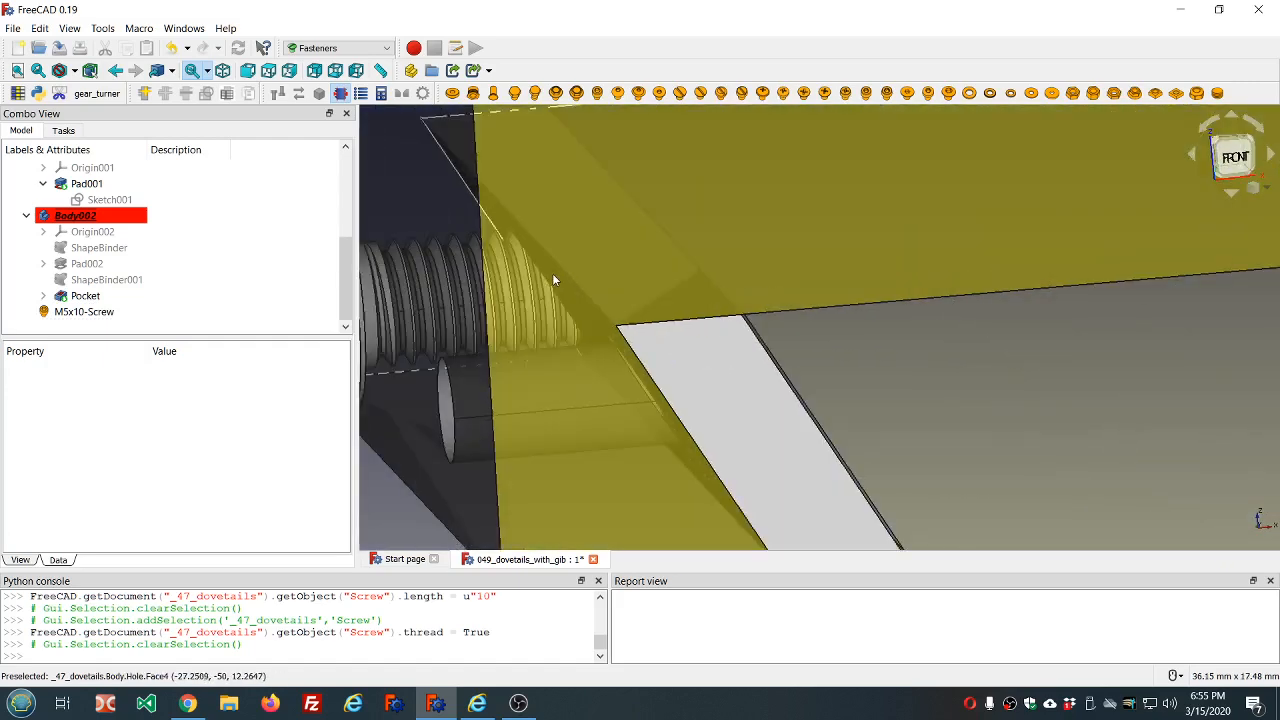
Step: Select the gib Body002 together with the M5x10-Screw and switch to the Part workbench
{"action": "scroll", "coordinate": [537, 268], "scroll_direction": "down", "scroll_amount": 7}
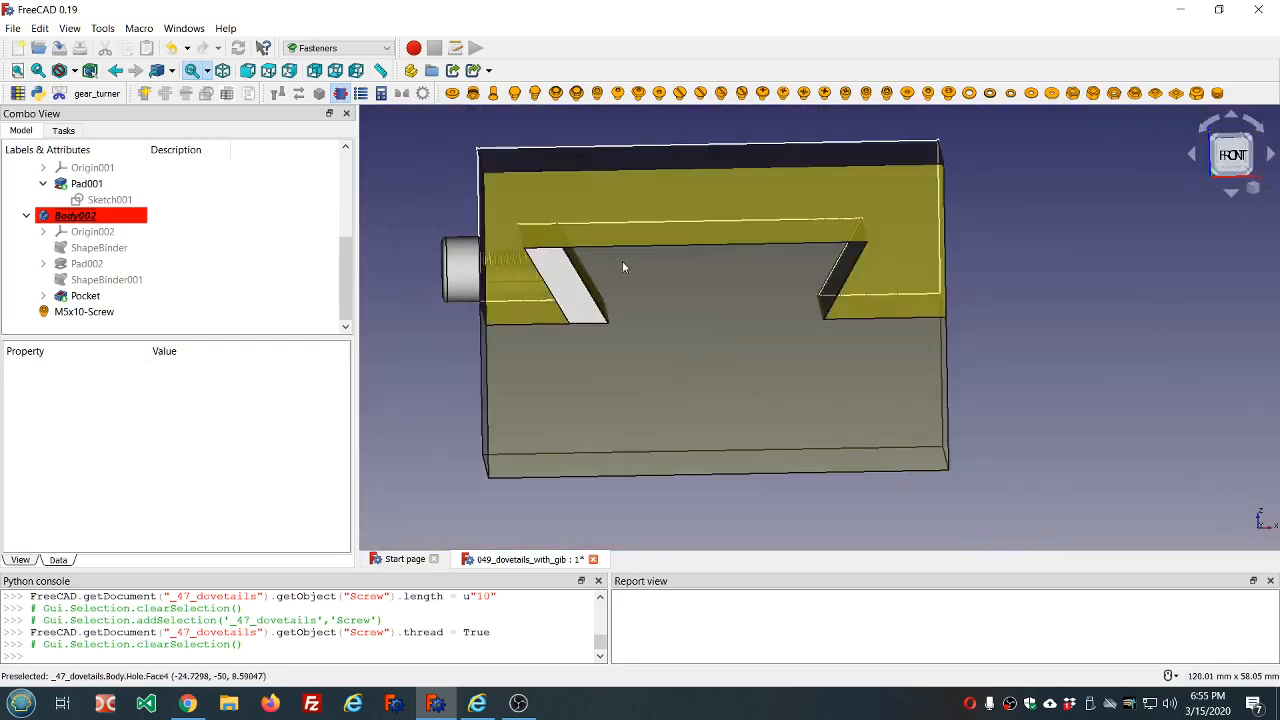
{"action": "middle_click_drag", "start_coordinate": [739, 261], "coordinate": [754, 311]}
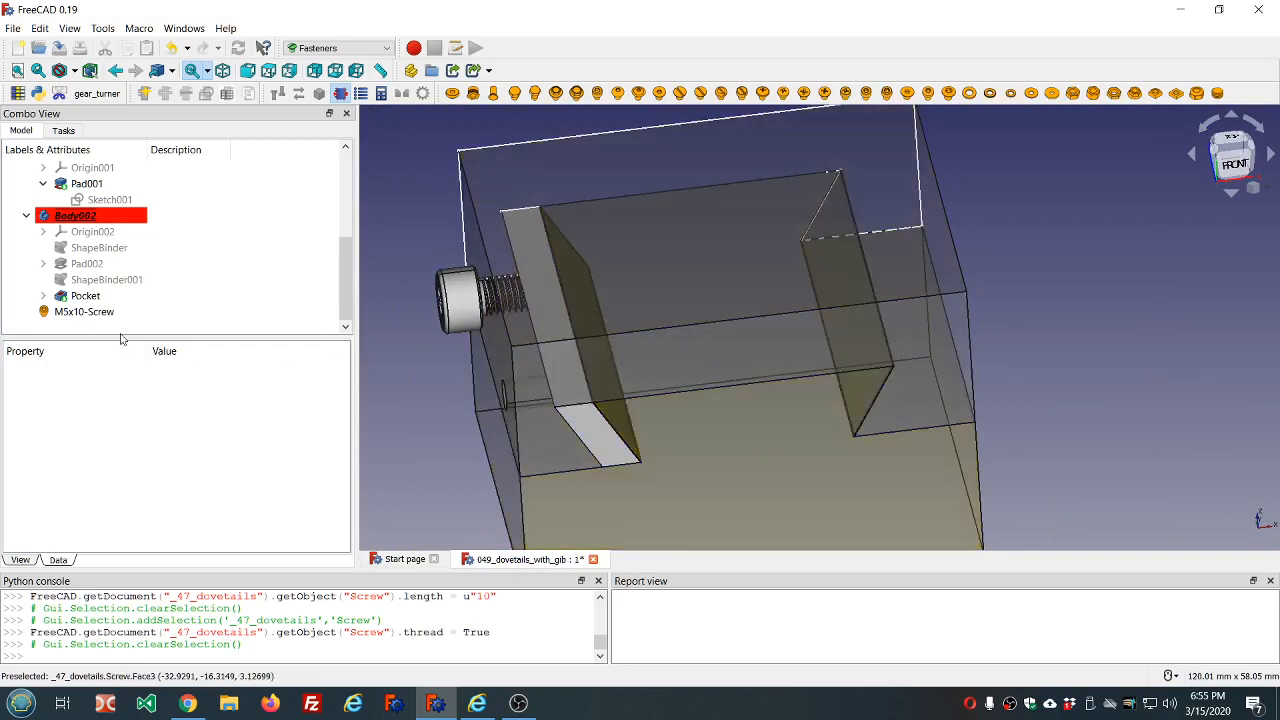
{"action": "left_click", "coordinate": [199, 252]}
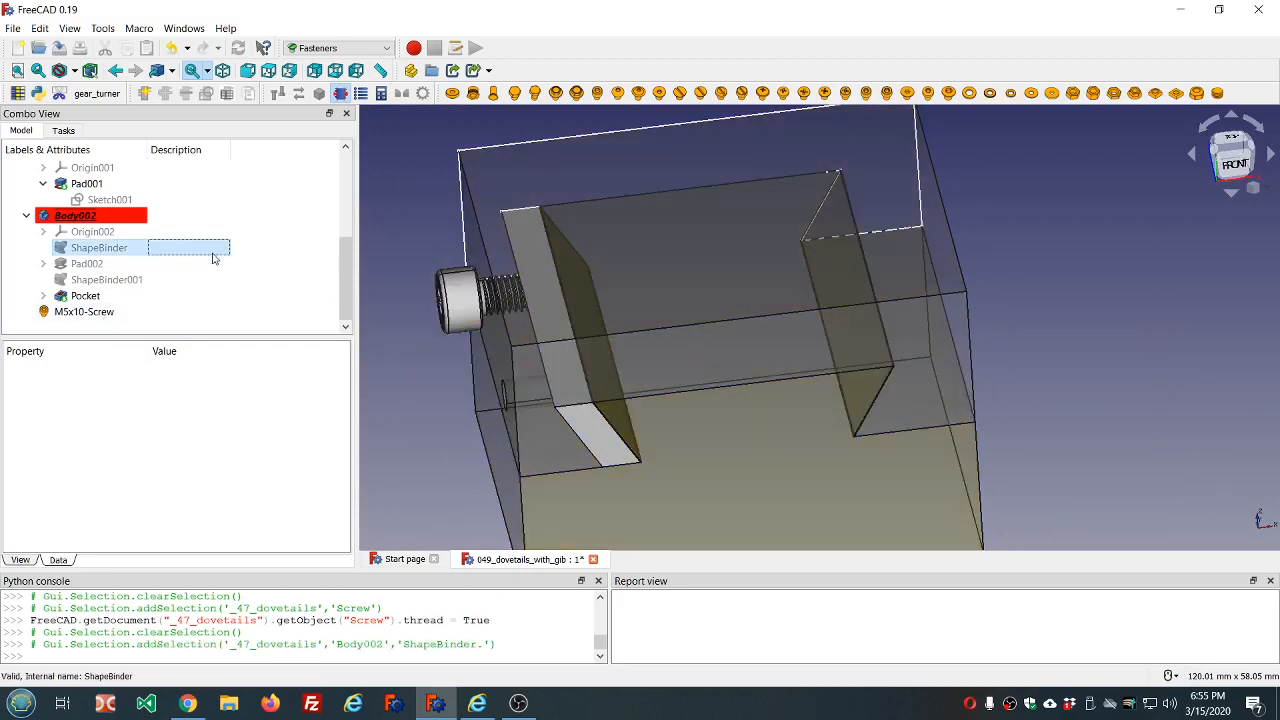
{"action": "left_click", "coordinate": [80, 216]}
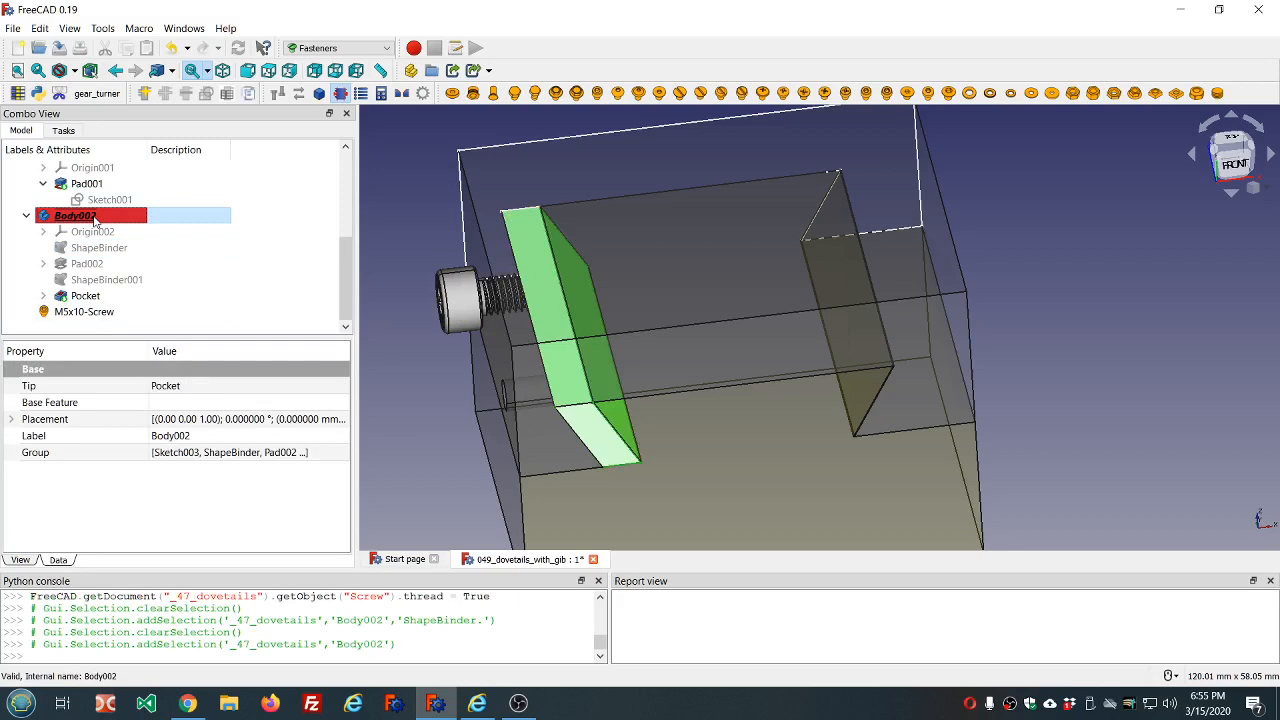
{"action": "left_click", "coordinate": [80, 311], "text": "ctrl"}
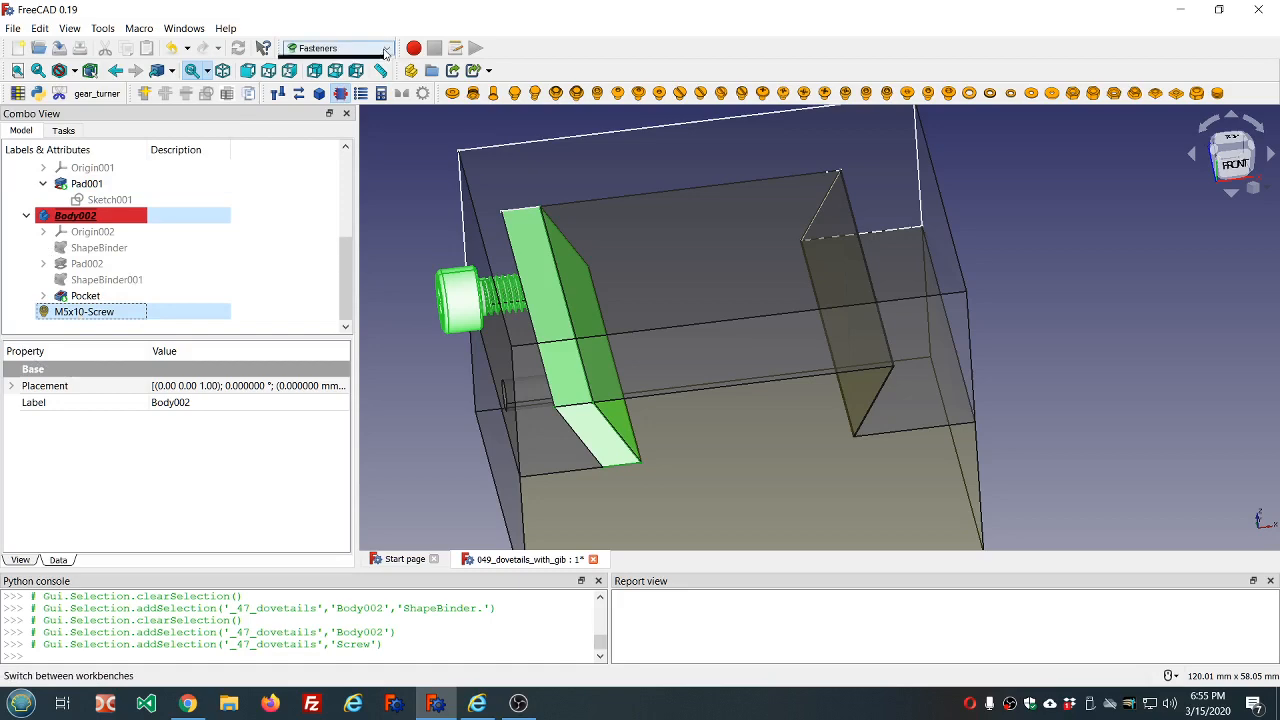
{"action": "left_click", "coordinate": [382, 49]}
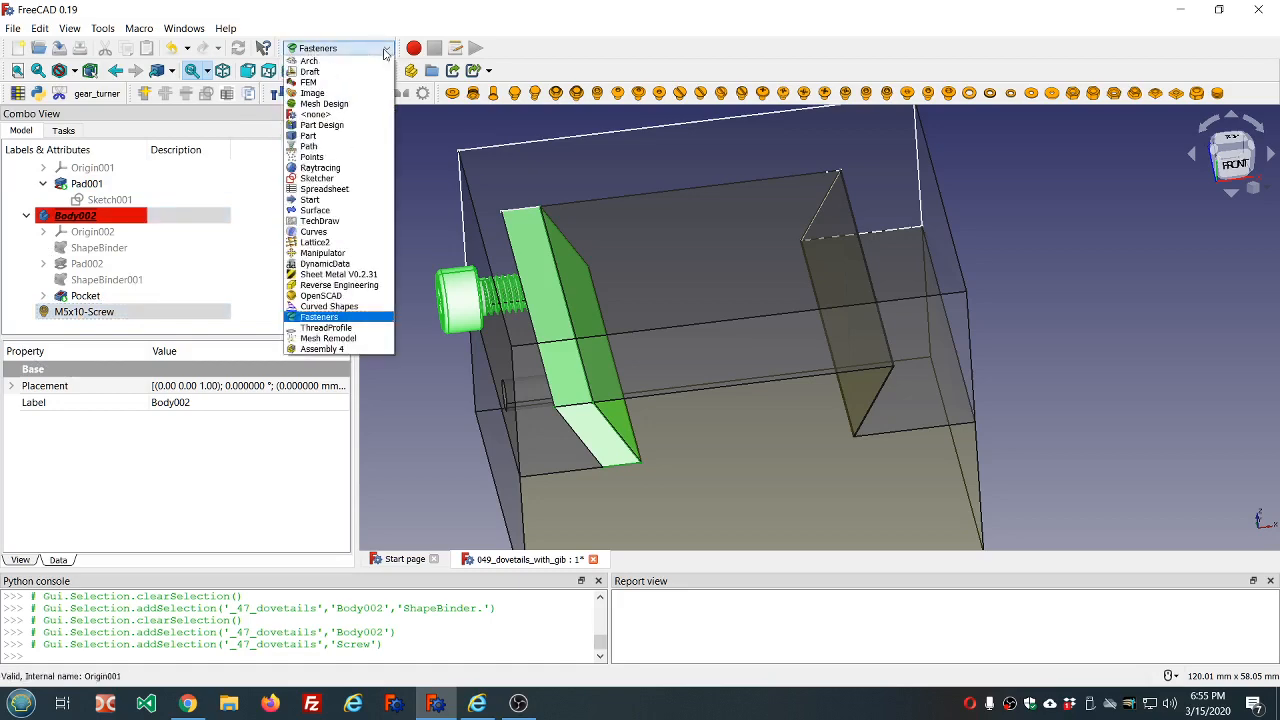
{"action": "left_click", "coordinate": [308, 137]}
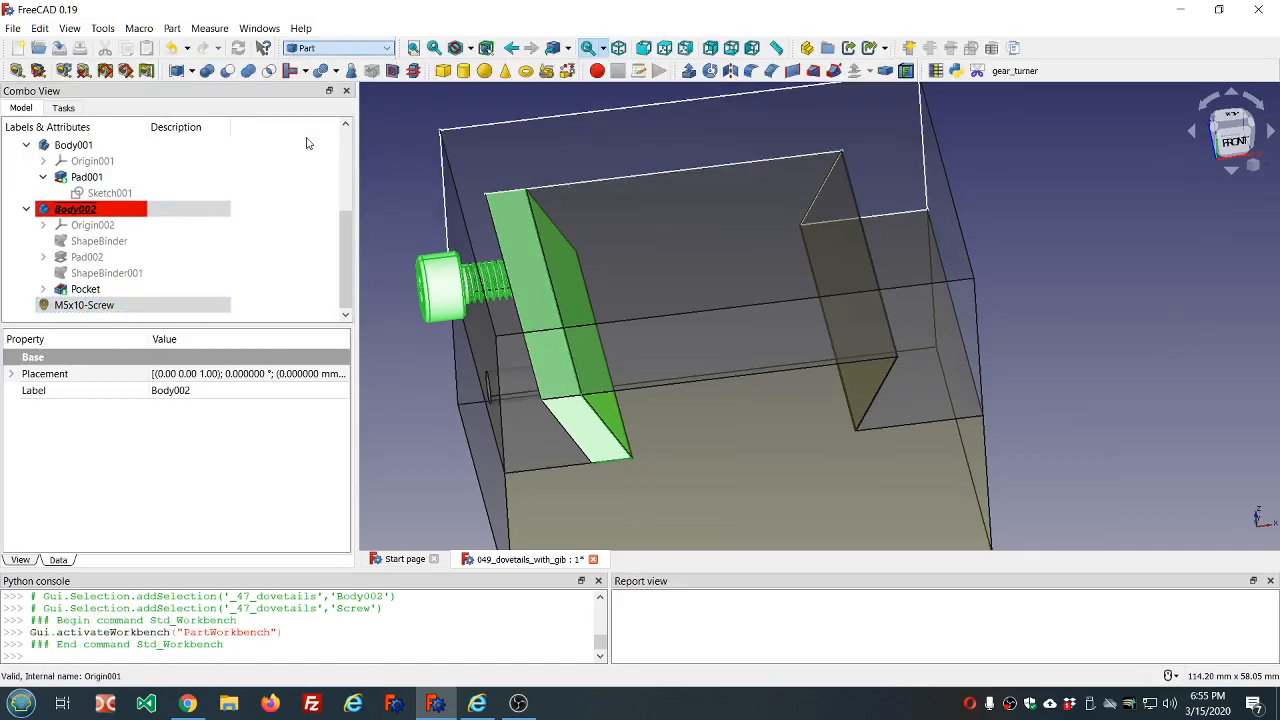
Step: Create cross sections of the selected gib and screw on the XZ plane at position -13 mm
{"action": "left_click", "coordinate": [413, 71]}
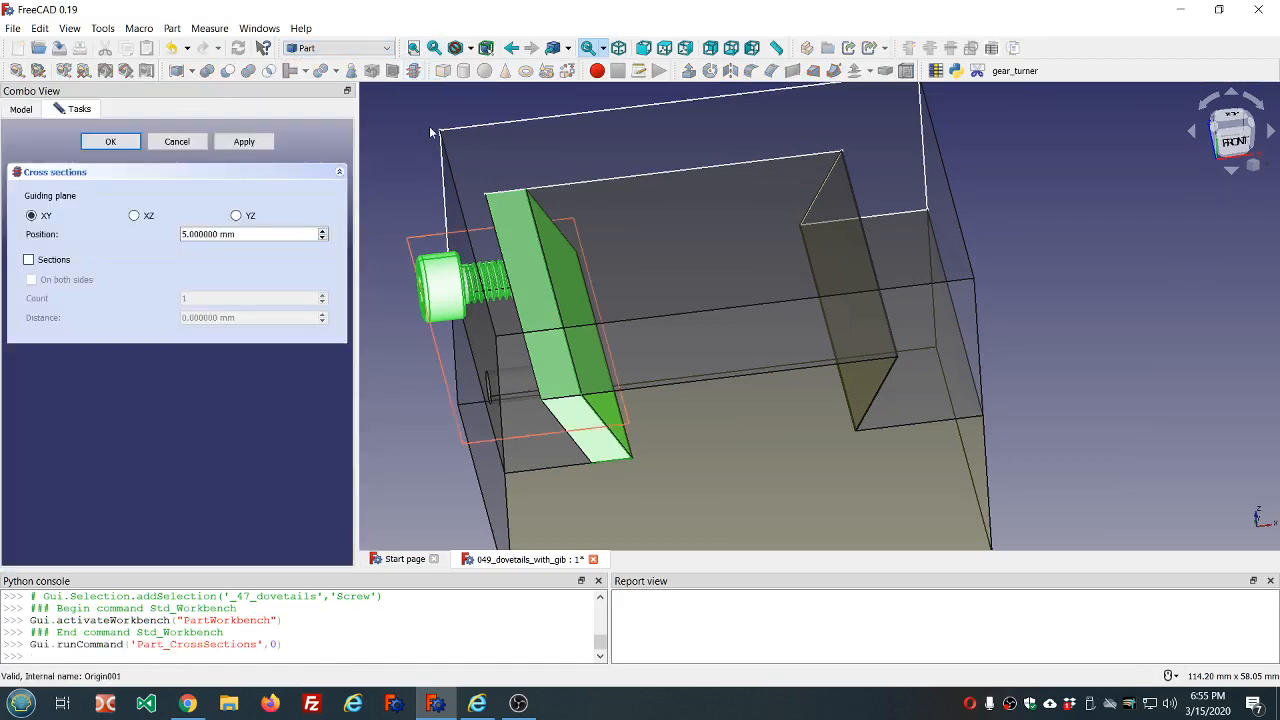
{"action": "middle_click_drag", "start_coordinate": [441, 130], "coordinate": [654, 216]}
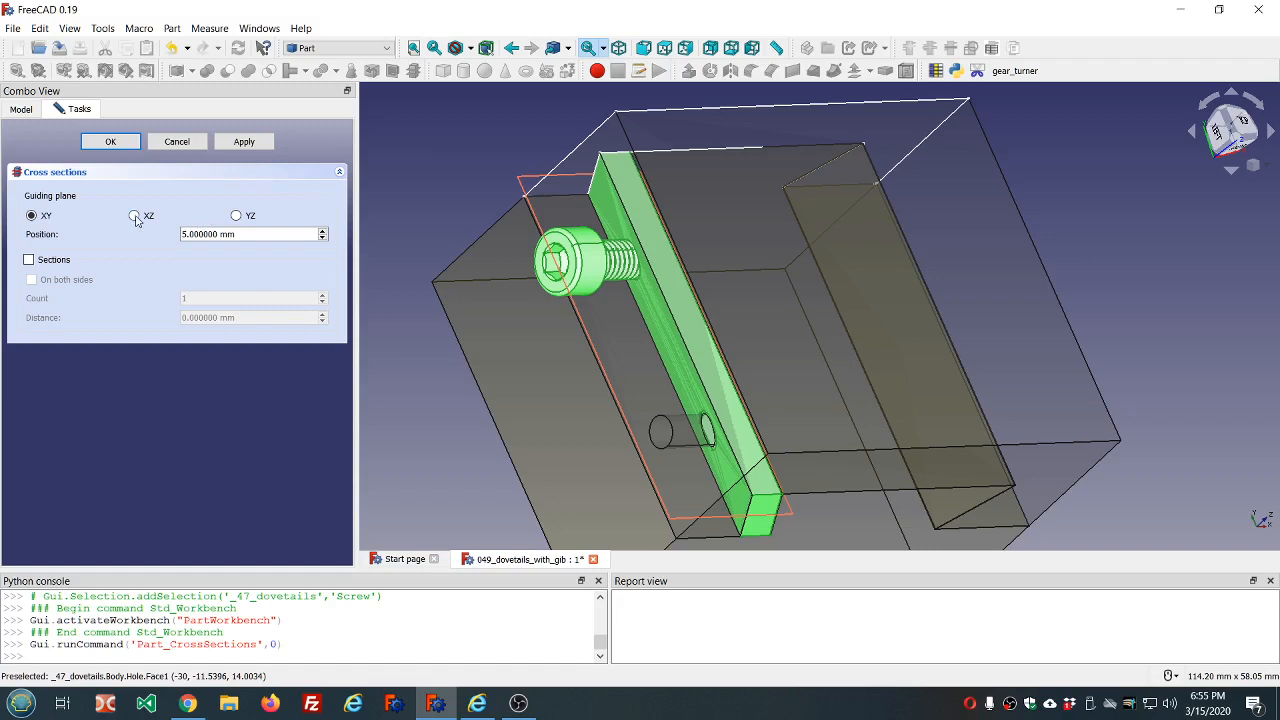
{"action": "left_click", "coordinate": [135, 216]}
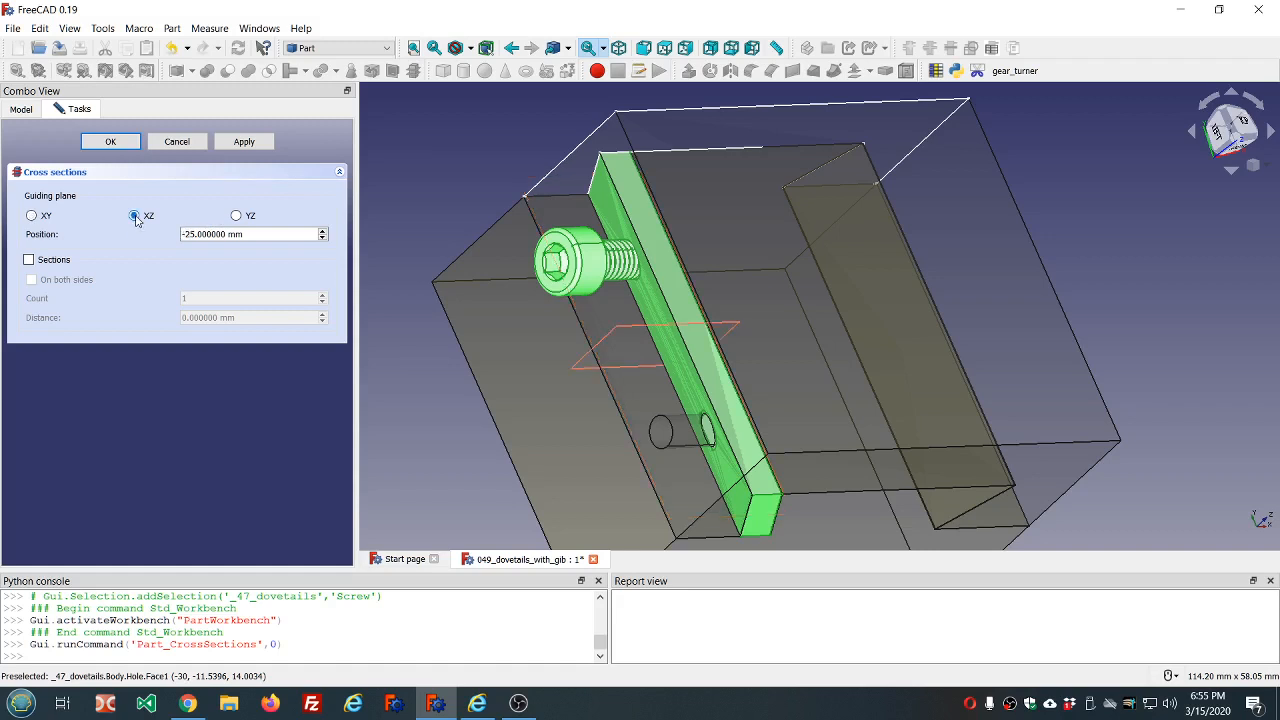
{"action": "left_click", "coordinate": [237, 216]}
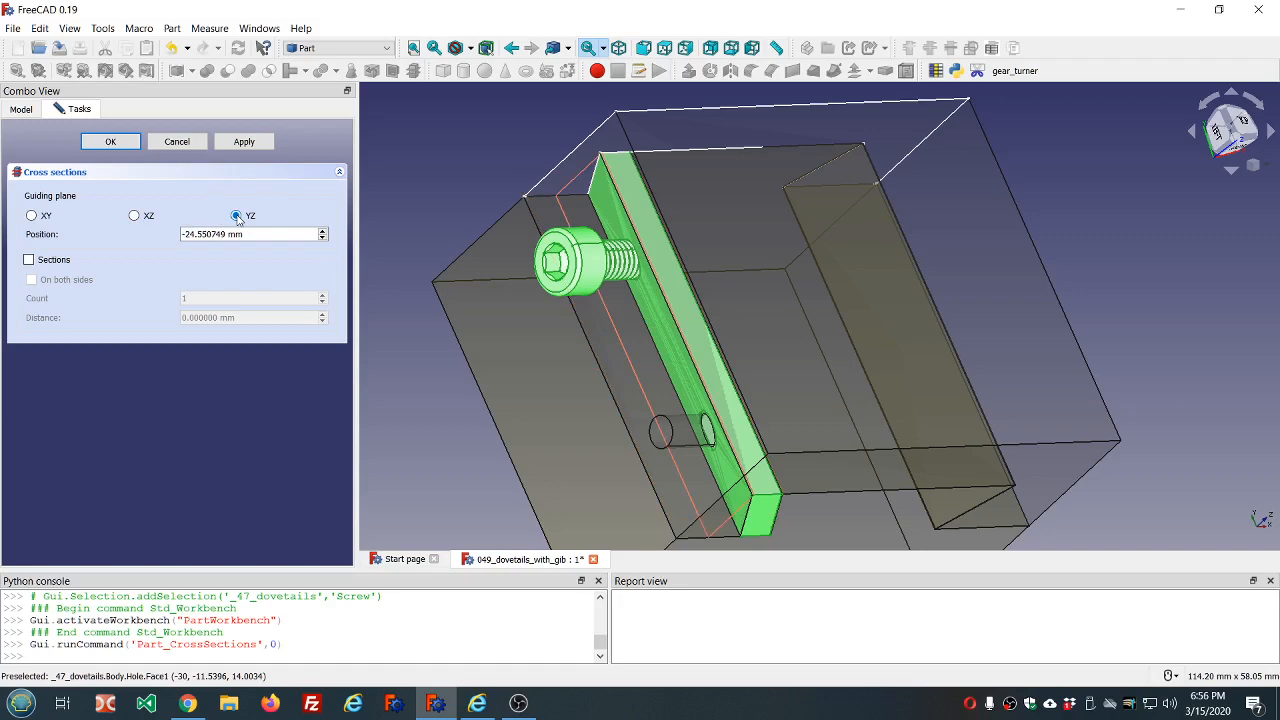
{"action": "middle_click_drag", "start_coordinate": [600, 210], "coordinate": [527, 173]}
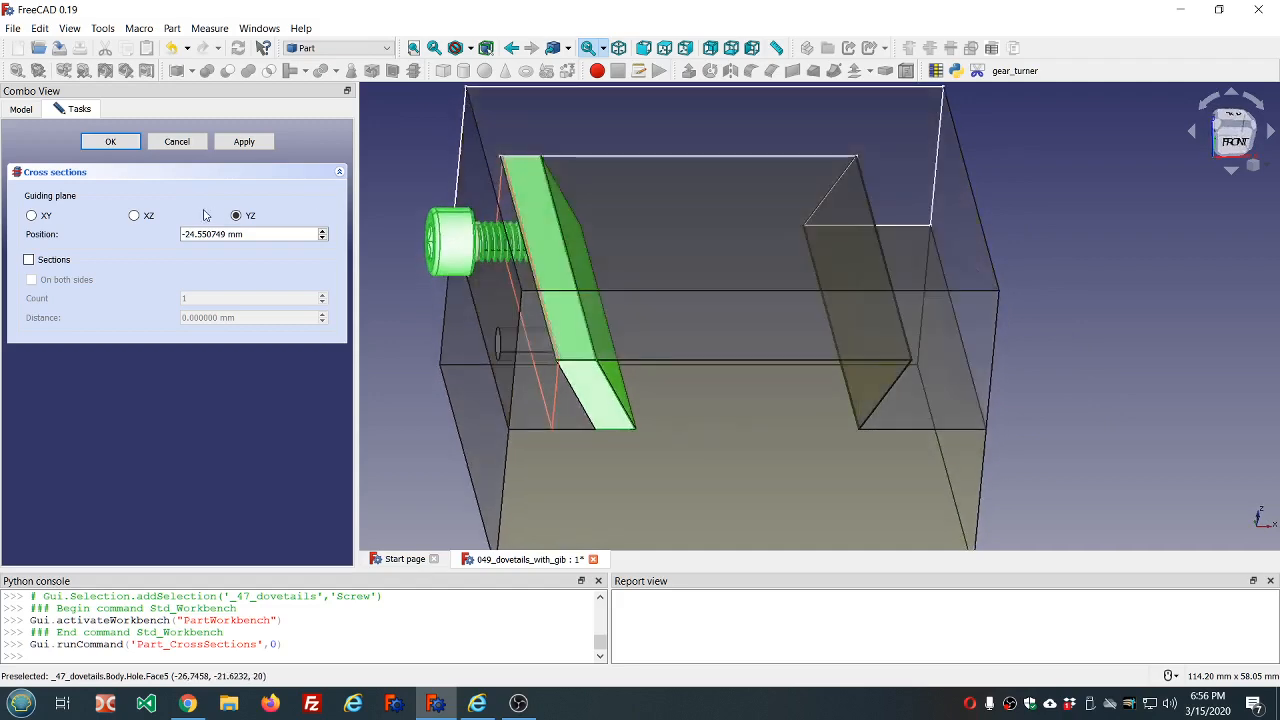
{"action": "left_click", "coordinate": [135, 216]}
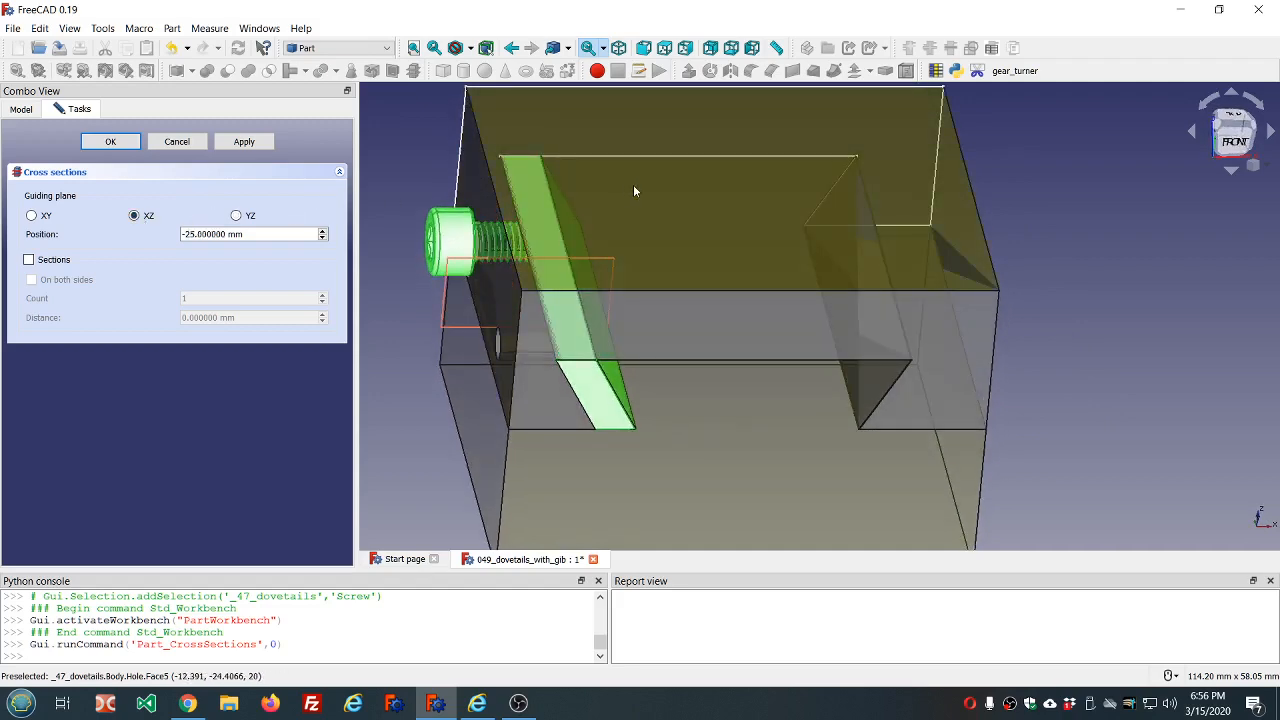
{"action": "middle_click_drag", "start_coordinate": [633, 184], "coordinate": [640, 240]}
{"action": "left_click", "coordinate": [250, 234]}
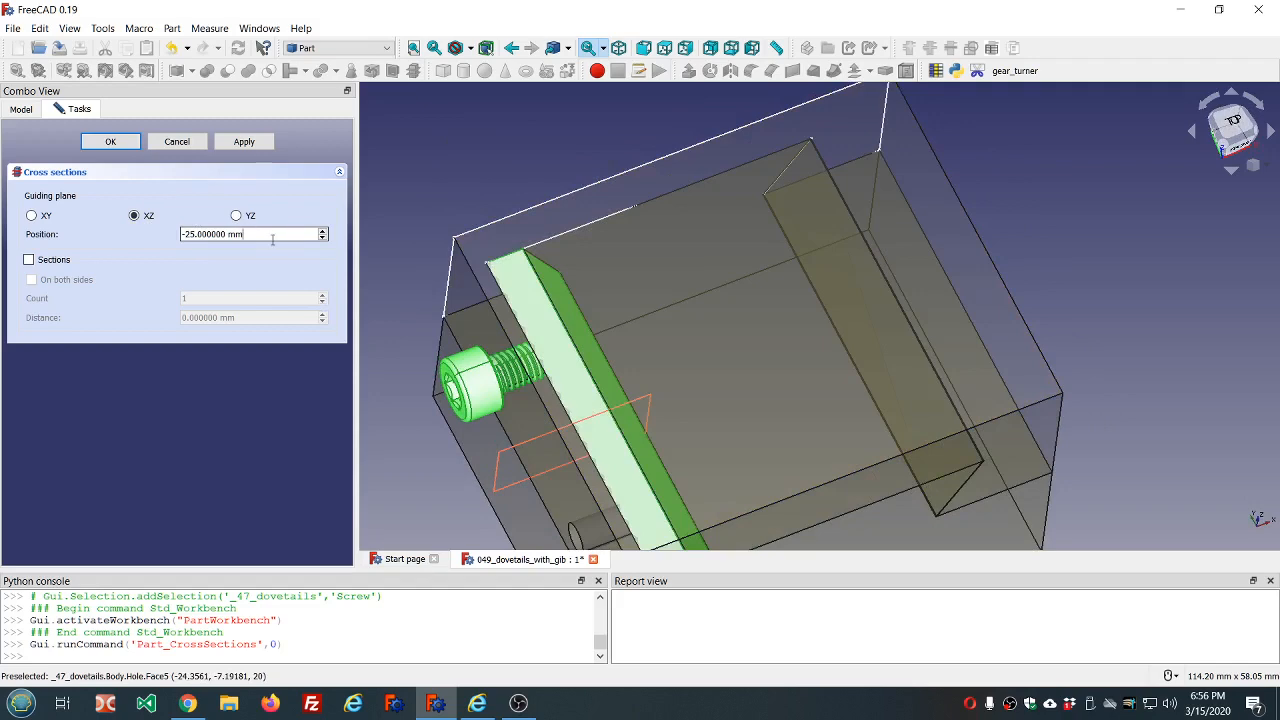
{"action": "scroll", "coordinate": [272, 240], "scroll_direction": "up", "scroll_amount": 12}
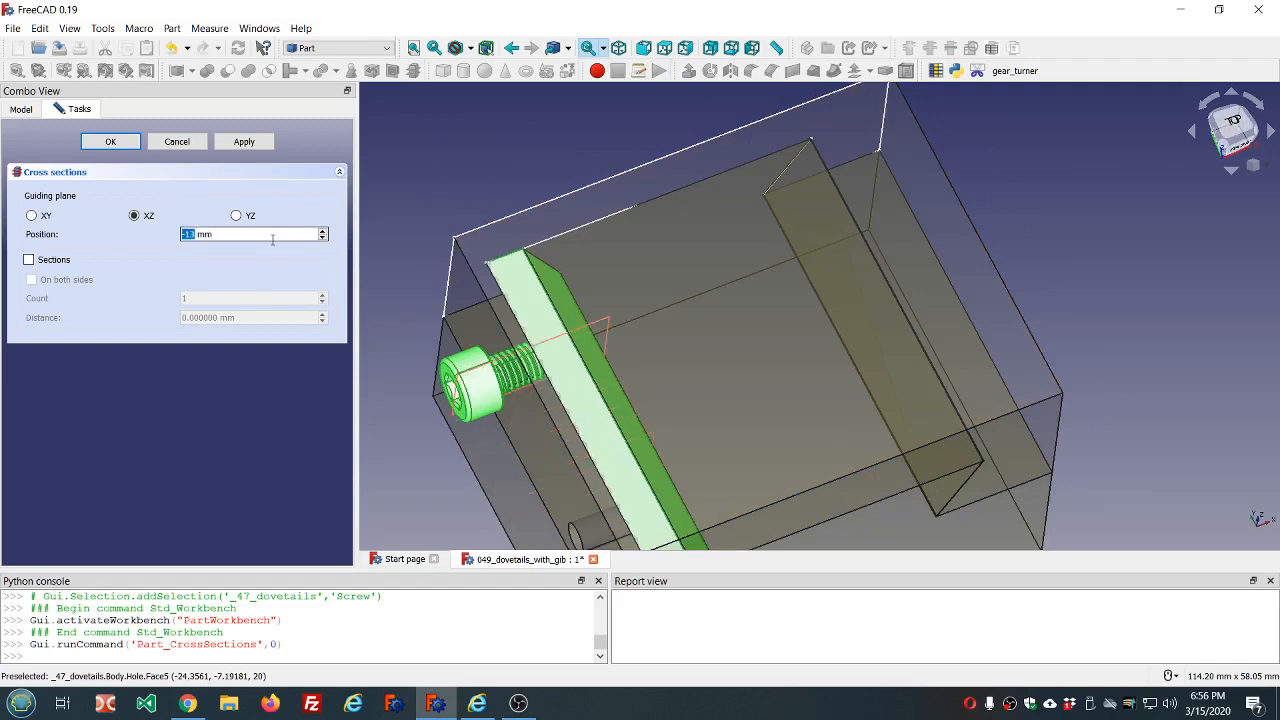
{"action": "middle_click_drag", "start_coordinate": [540, 330], "coordinate": [558, 370]}
{"action": "scroll", "coordinate": [558, 370], "scroll_direction": "down", "scroll_amount": 5}
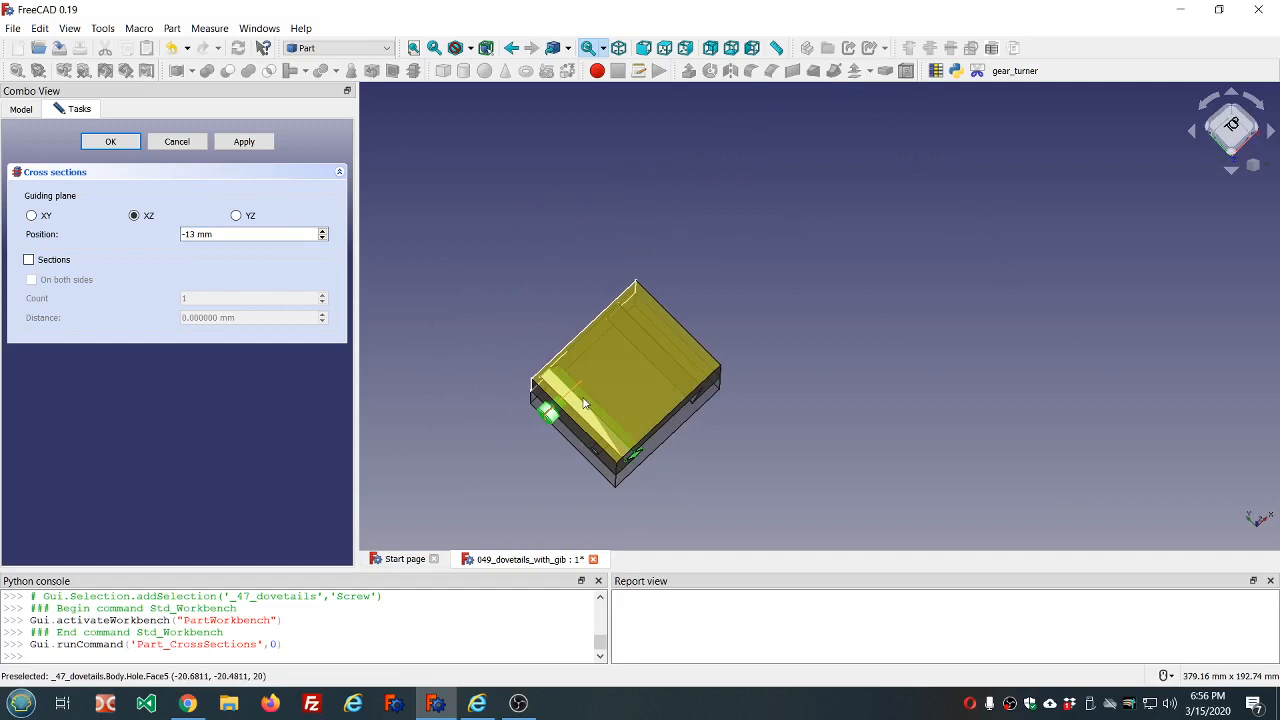
{"action": "left_click", "coordinate": [114, 142]}
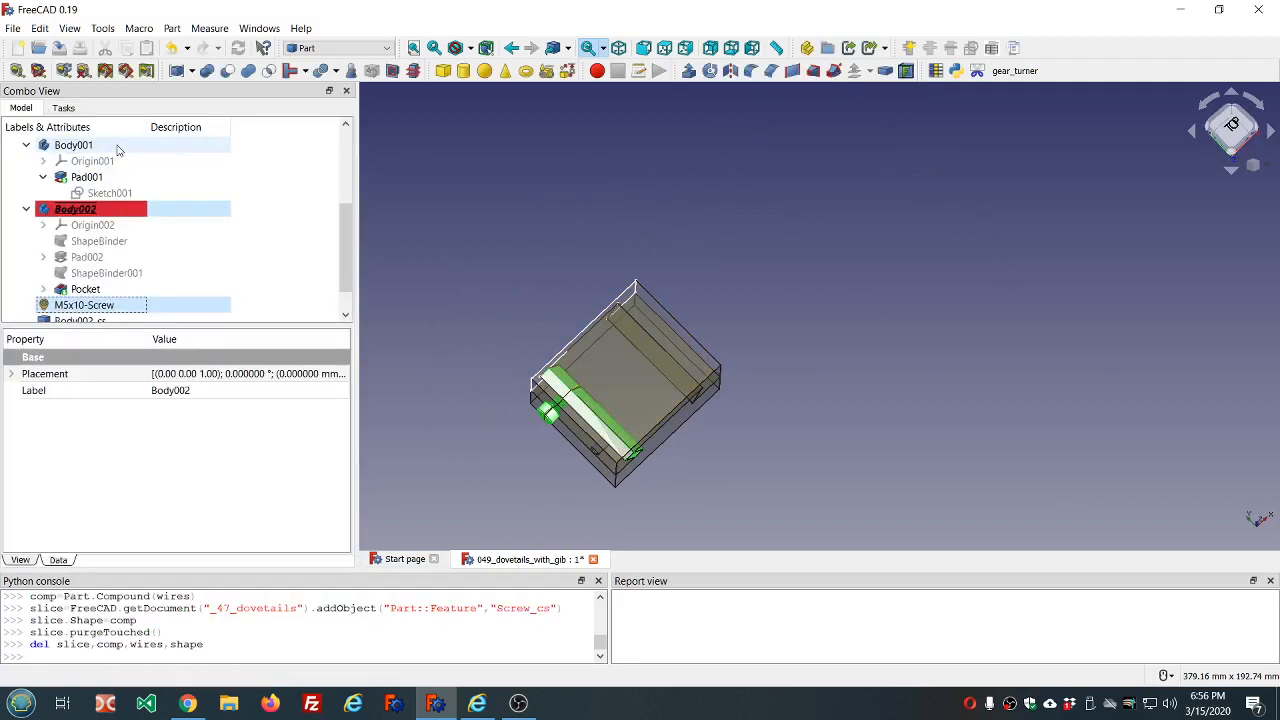
Step: Hide Body002, the M5x10-Screw, Body001 and Body, keeping only the two cross sections shown
{"action": "scroll", "coordinate": [247, 166], "scroll_direction": "down", "scroll_amount": 1}
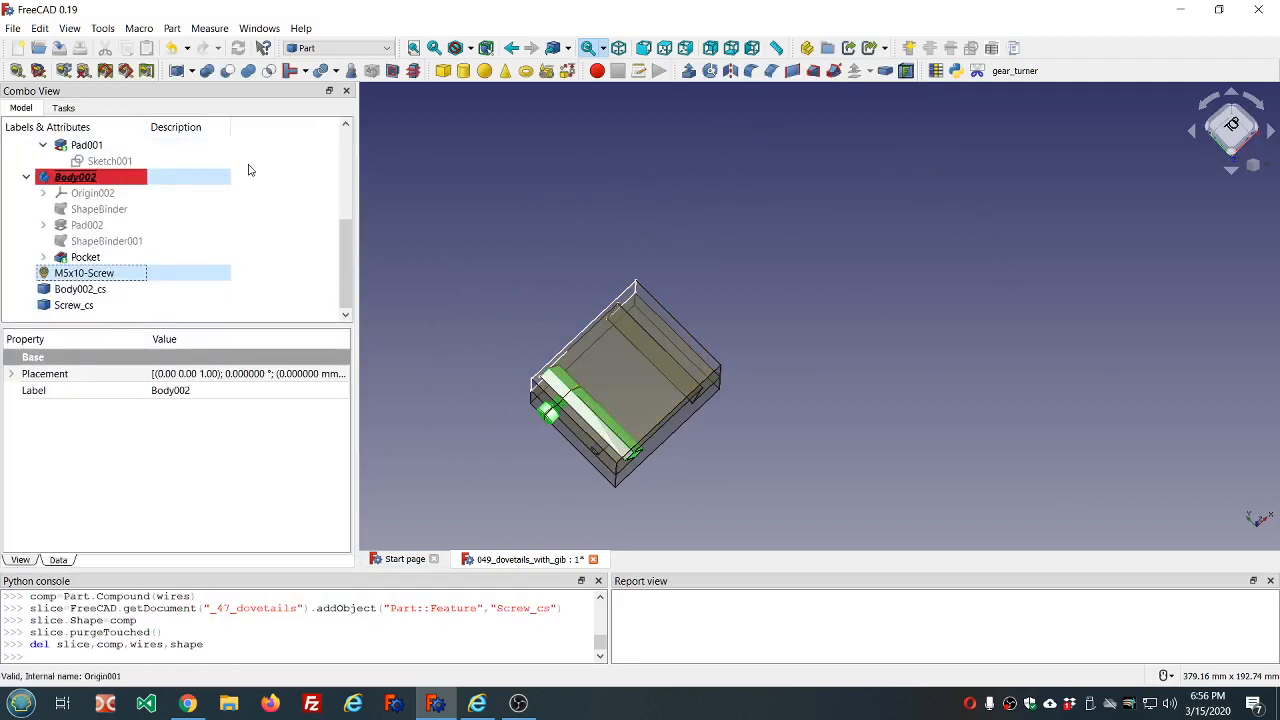
{"action": "left_click", "coordinate": [90, 180]}
{"action": "key", "text": "space"}
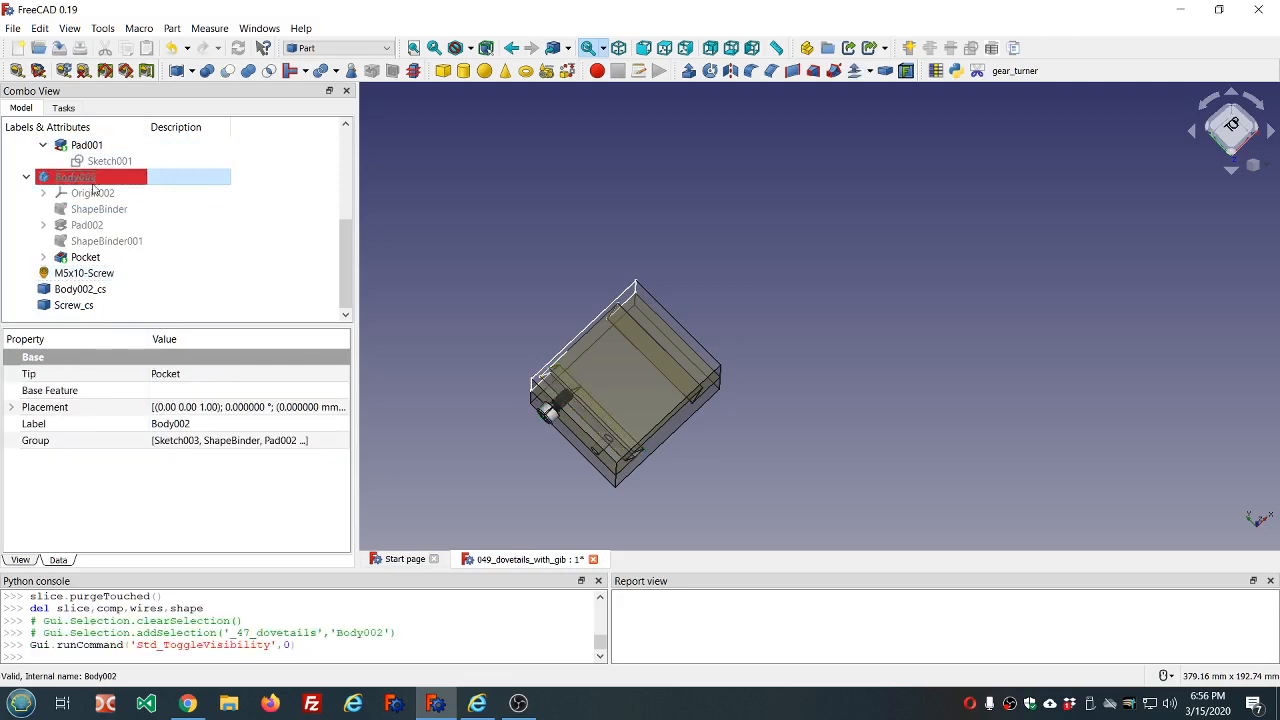
{"action": "left_click", "coordinate": [84, 273]}
{"action": "key", "text": "space"}
{"action": "scroll", "coordinate": [88, 226], "scroll_direction": "up", "scroll_amount": 2}
{"action": "left_click", "coordinate": [74, 209]}
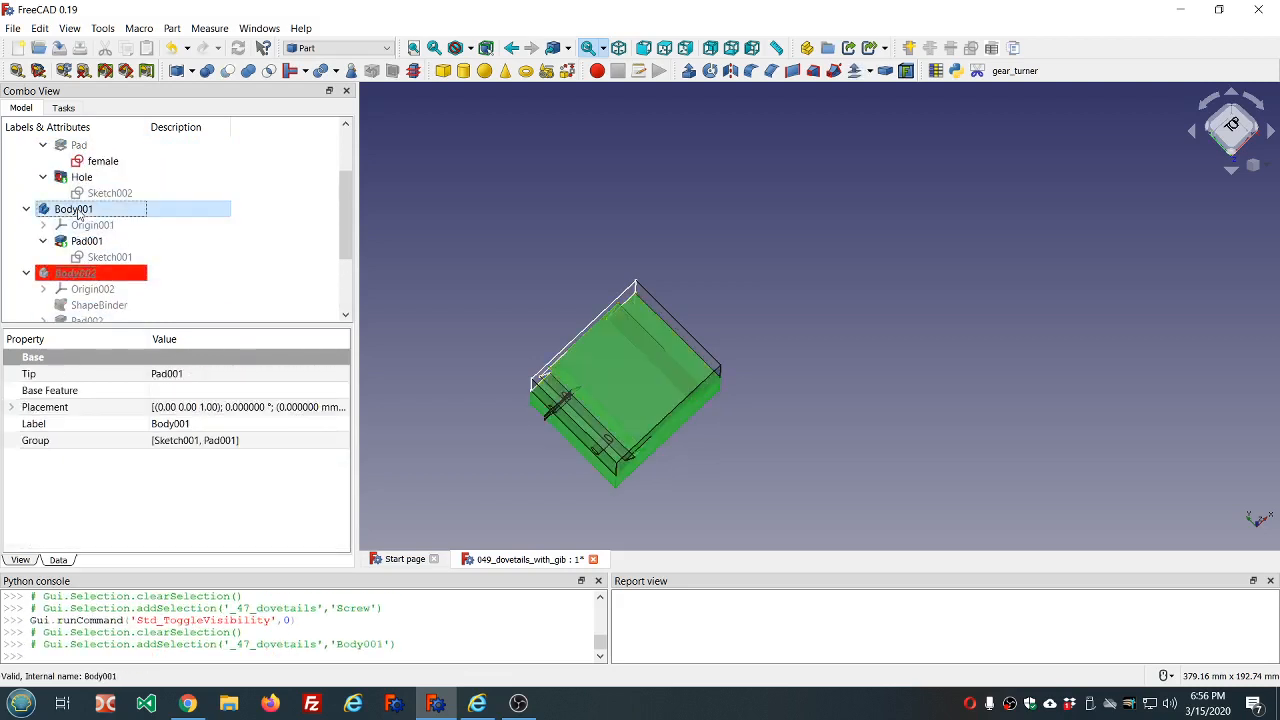
{"action": "key", "text": "space"}
{"action": "scroll", "coordinate": [74, 209], "scroll_direction": "up", "scroll_amount": 2}
{"action": "left_click", "coordinate": [70, 193]}
{"action": "key", "text": "space"}
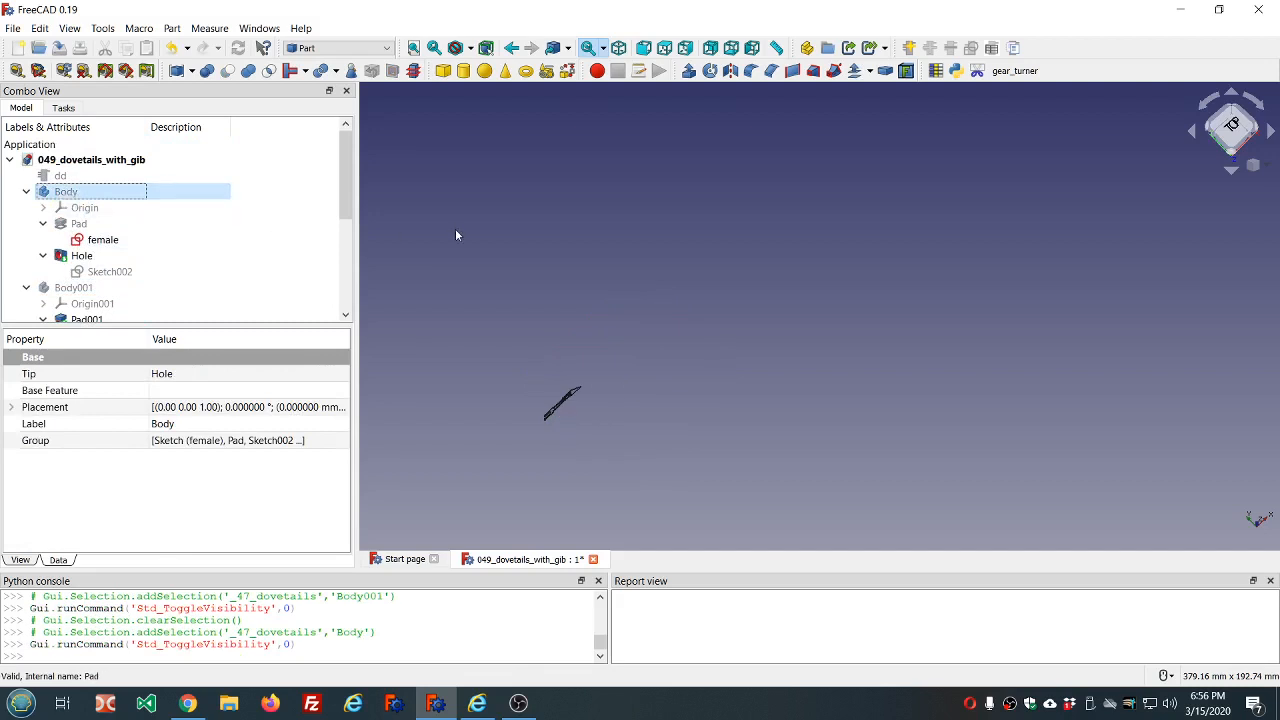
Step: Examine from the front how the screw tip's section profile sits in the gib's pocket
{"action": "left_click", "coordinate": [644, 48]}
{"action": "scroll", "coordinate": [577, 308], "scroll_direction": "up", "scroll_amount": 8}
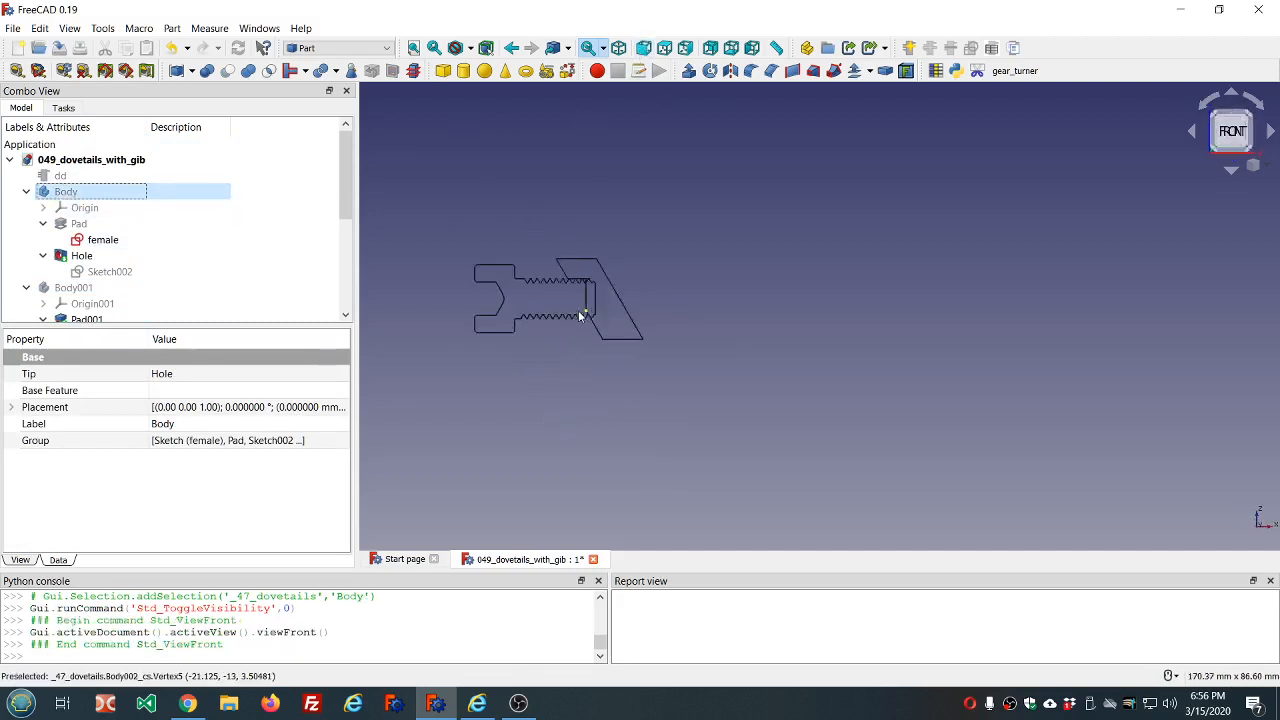
{"action": "scroll", "coordinate": [565, 300], "scroll_direction": "up", "scroll_amount": 4}
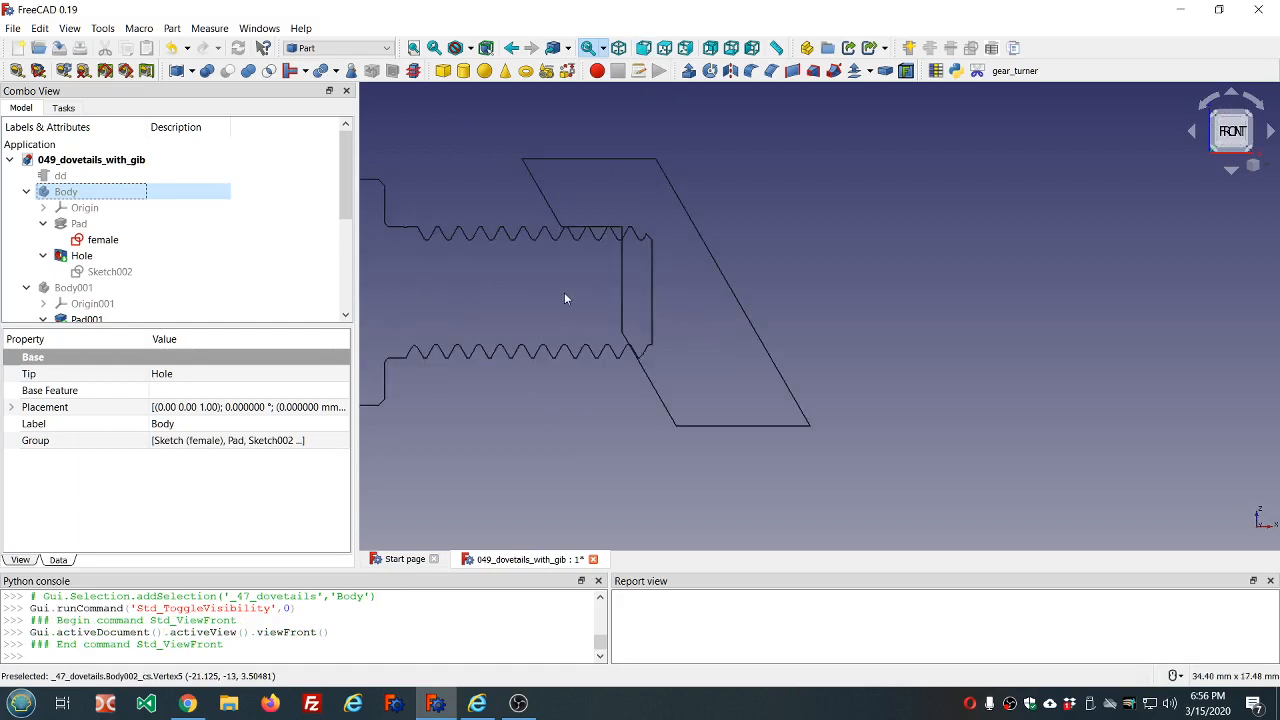
{"action": "scroll", "coordinate": [606, 240], "scroll_direction": "up", "scroll_amount": 4}
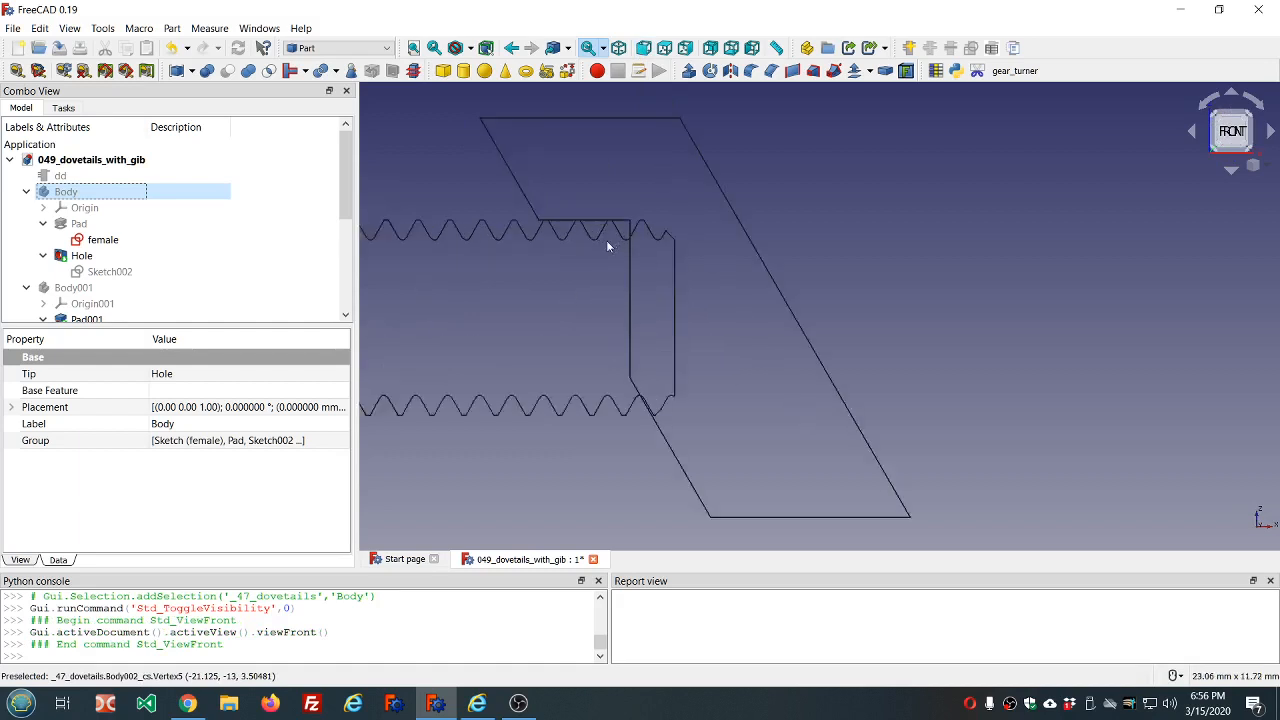
{"action": "scroll", "coordinate": [685, 269], "scroll_direction": "down", "scroll_amount": 4}
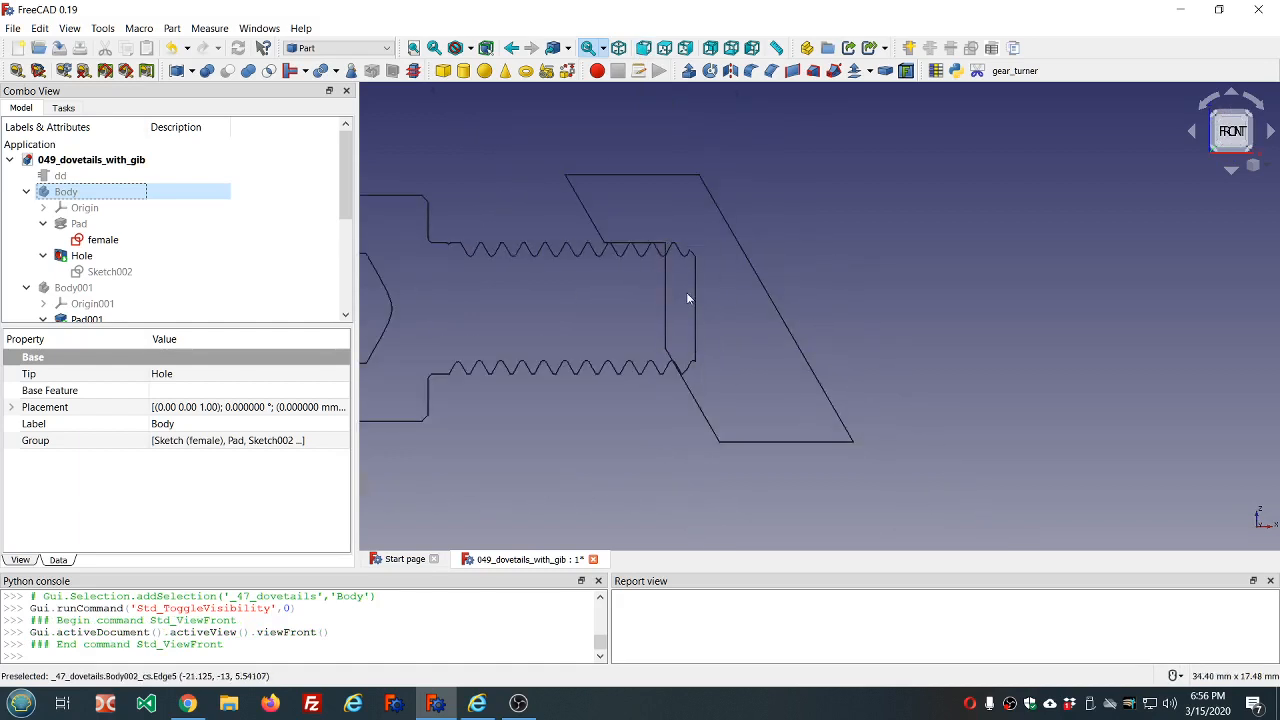
Step: Set the X position in the placement of Screw_cs to -1 mm
{"action": "scroll", "coordinate": [159, 290], "scroll_direction": "down", "scroll_amount": 4}
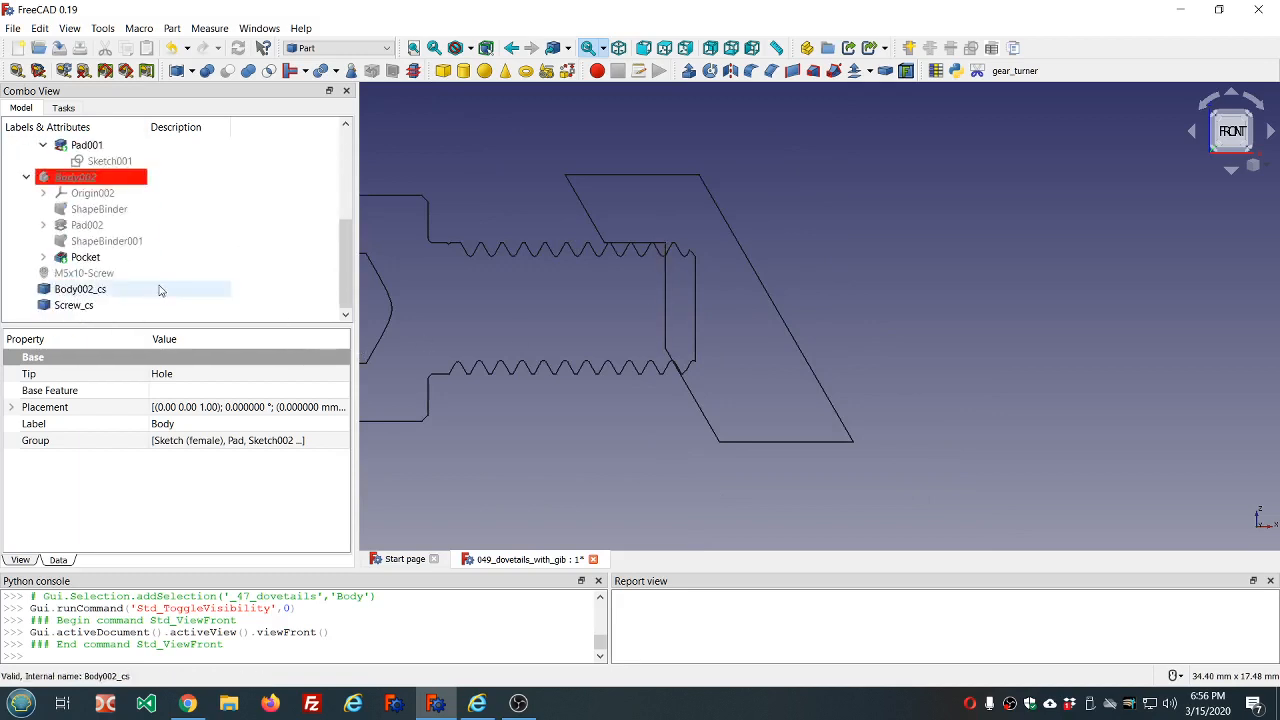
{"action": "left_click", "coordinate": [104, 307]}
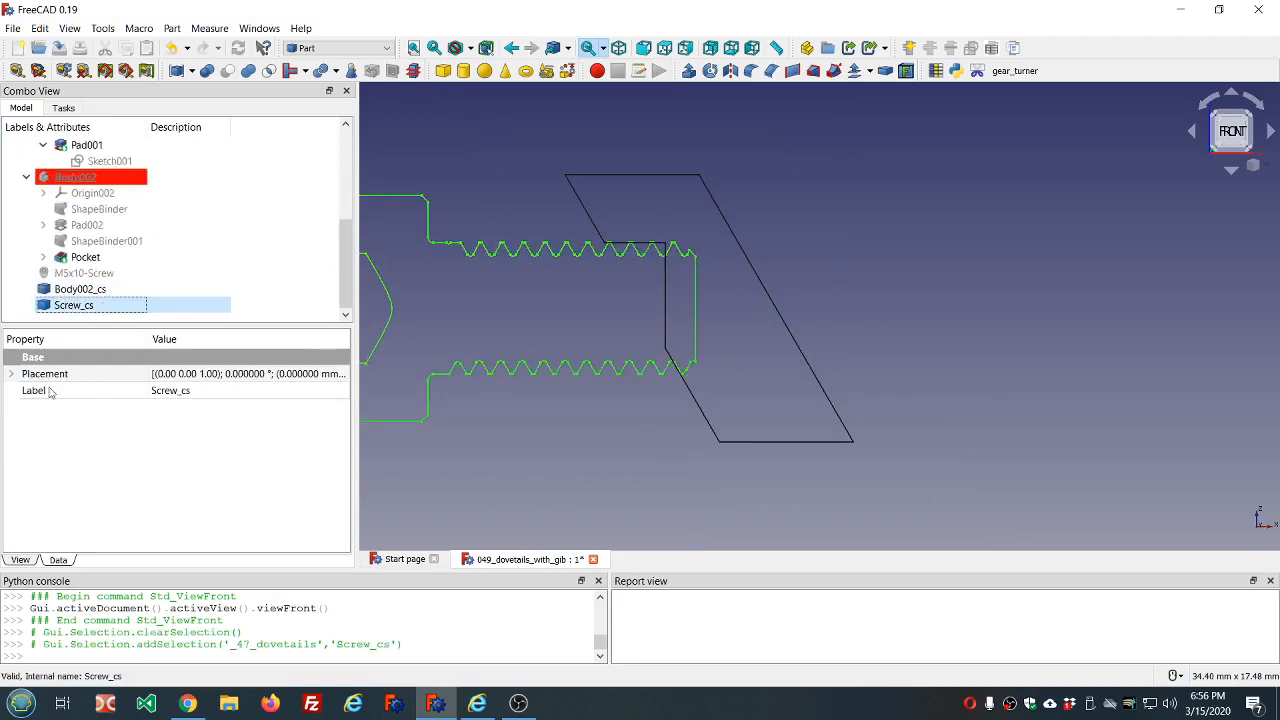
{"action": "left_click", "coordinate": [12, 374]}
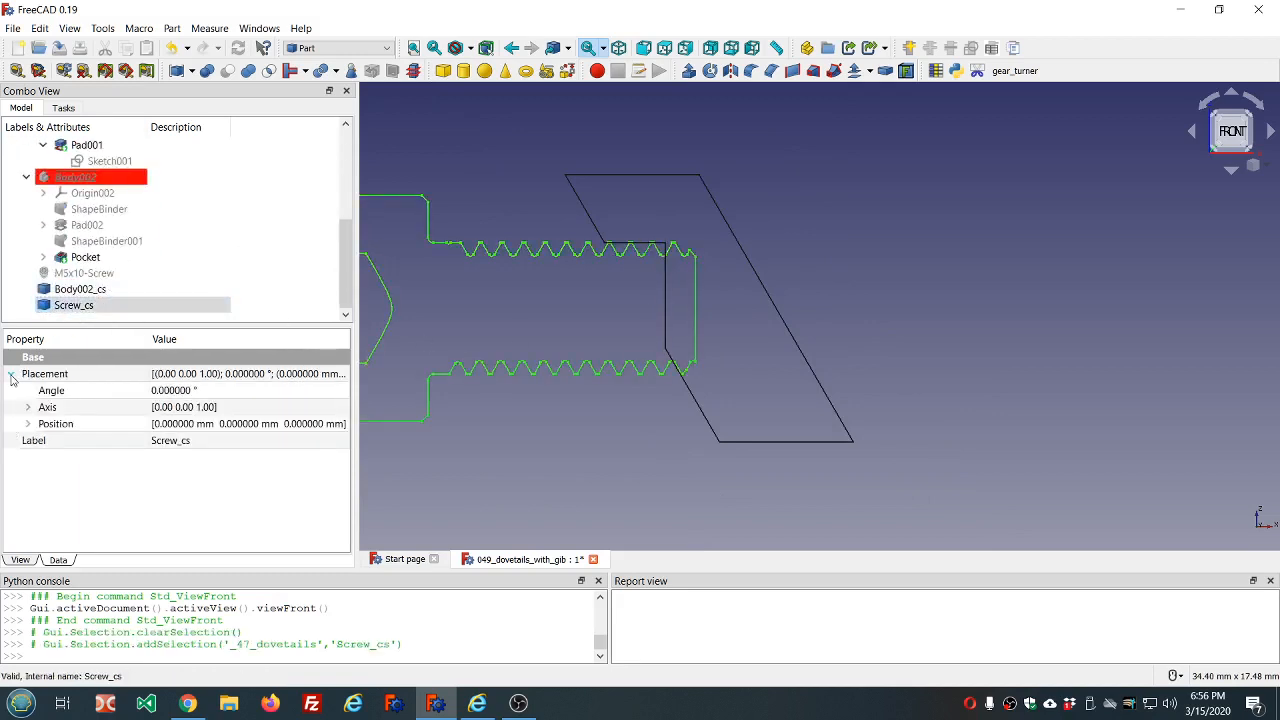
{"action": "left_click", "coordinate": [27, 425]}
{"action": "left_click", "coordinate": [193, 441]}
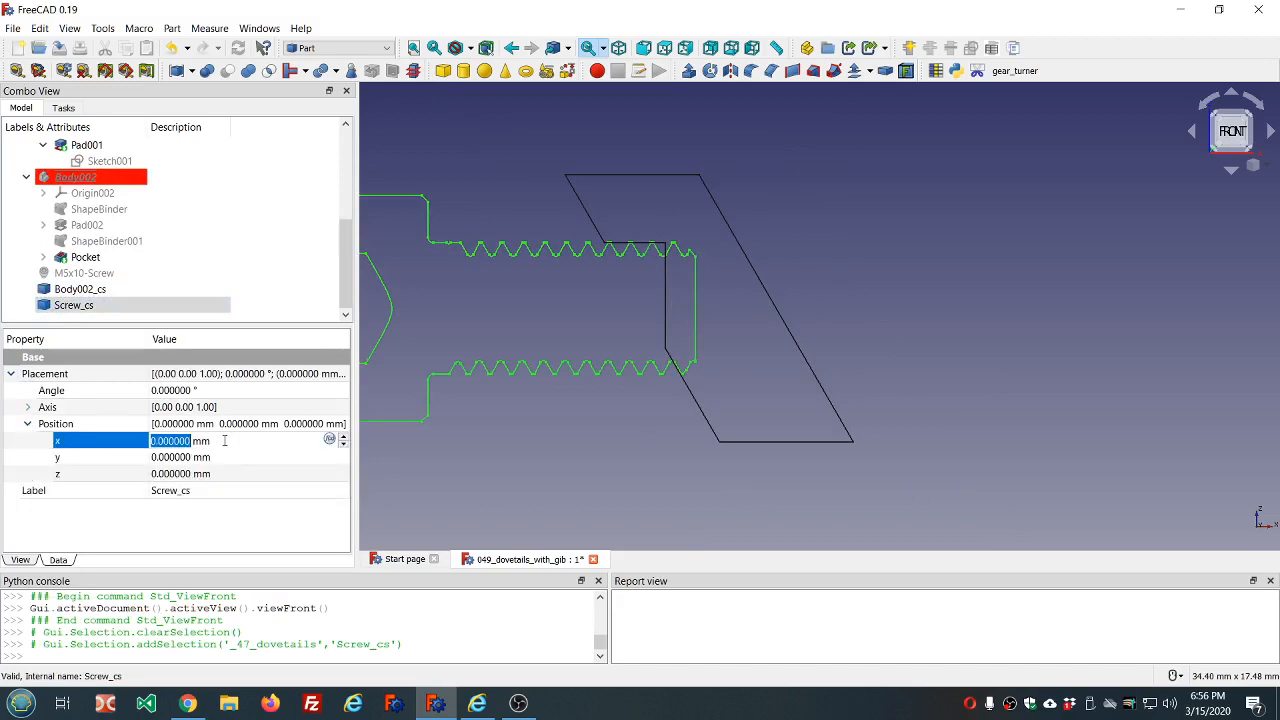
{"action": "scroll", "coordinate": [224, 441], "scroll_direction": "down", "scroll_amount": 2}
{"action": "scroll", "coordinate": [224, 441], "scroll_direction": "down", "scroll_amount": 1}
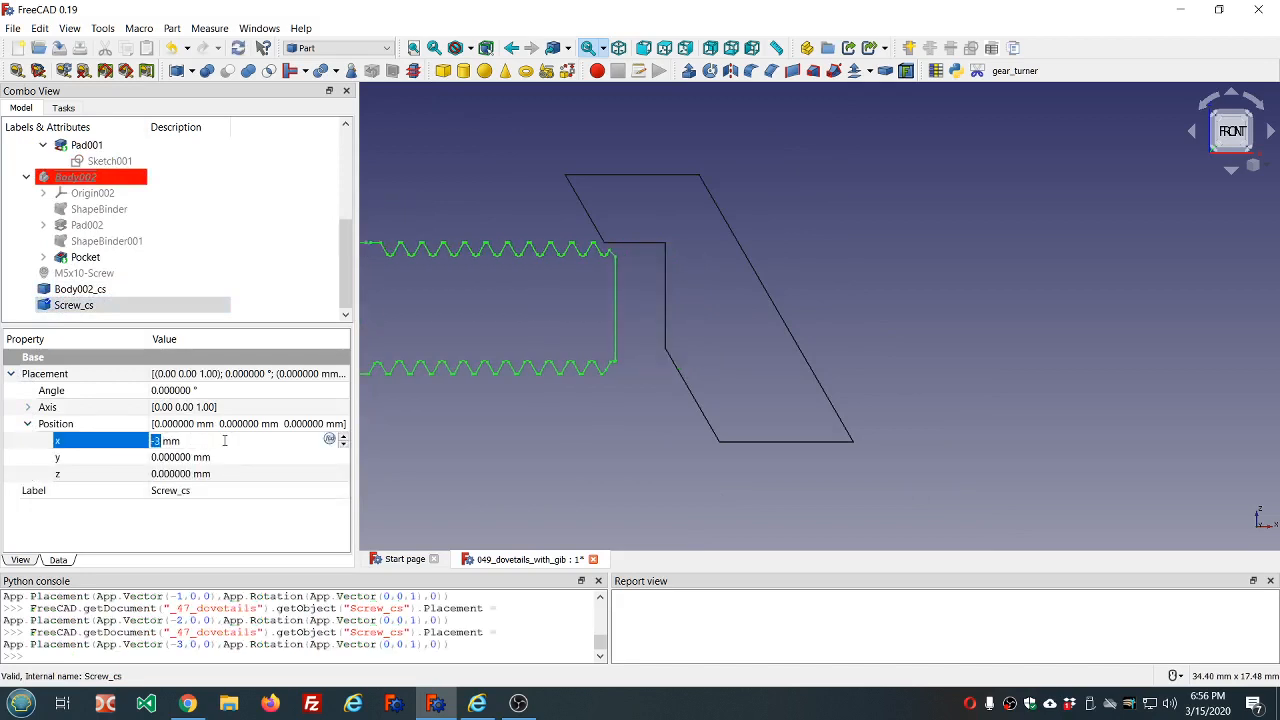
{"action": "scroll", "coordinate": [224, 441], "scroll_direction": "up", "scroll_amount": 2}
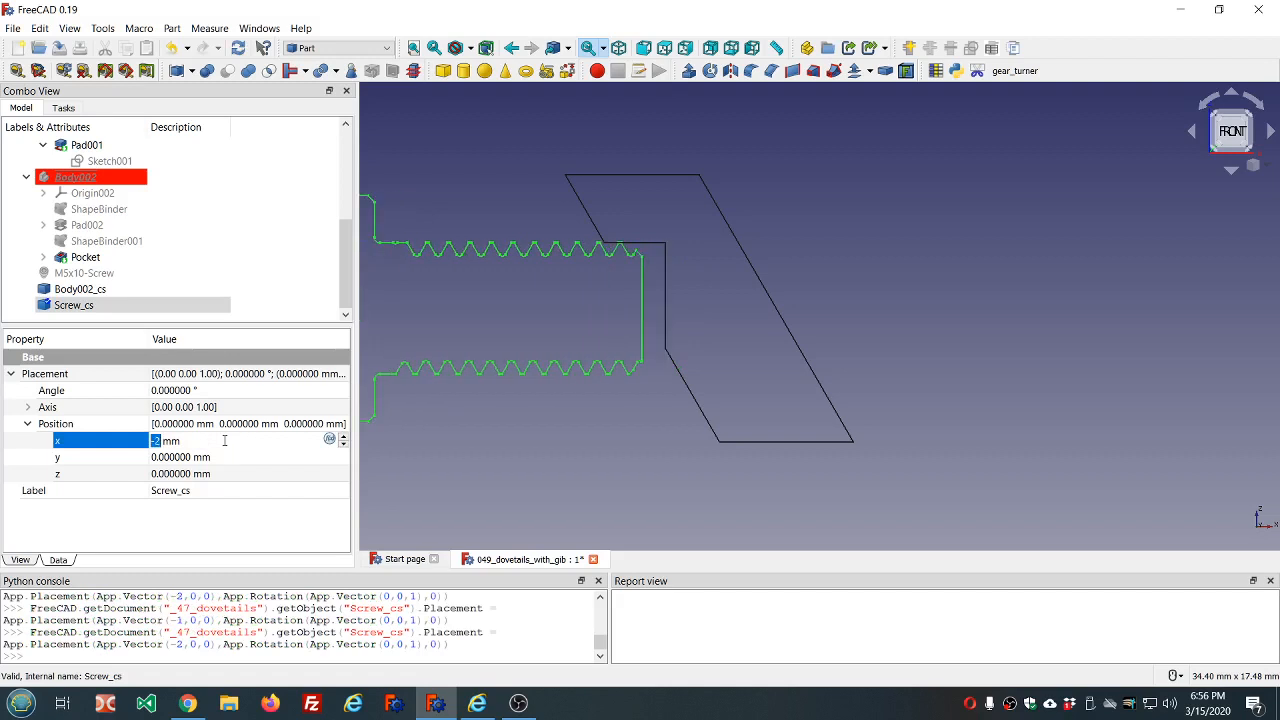
{"action": "scroll", "coordinate": [491, 427], "scroll_direction": "down", "scroll_amount": 2}
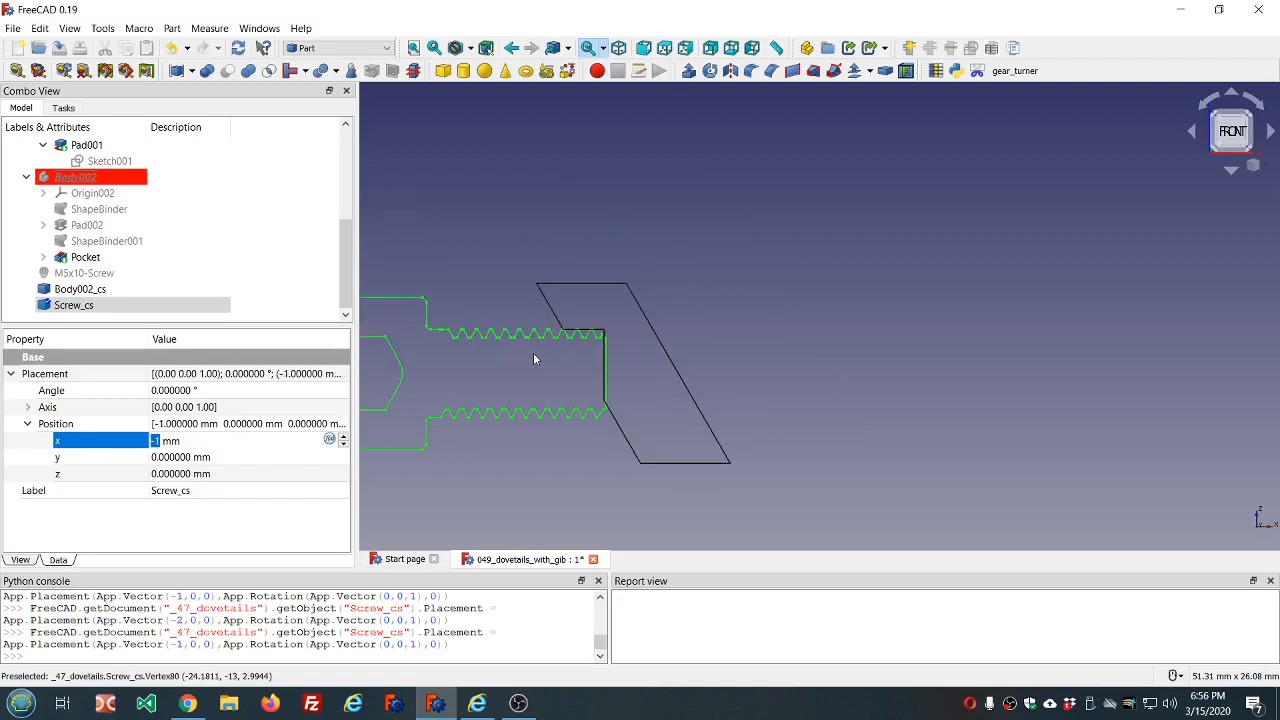
Step: Inspect closely how the thread crests of the screw section meet the upper edge of the gib's pocket
{"action": "scroll", "coordinate": [533, 352], "scroll_direction": "up", "scroll_amount": 2}
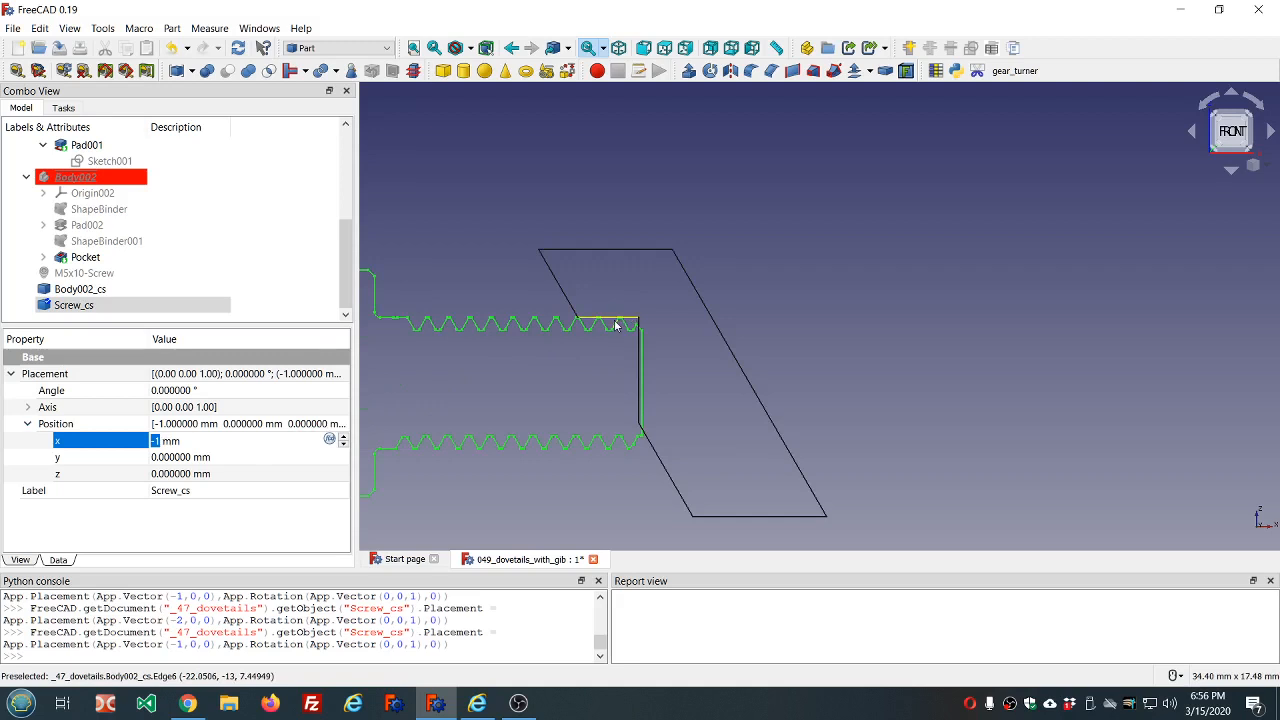
{"action": "scroll", "coordinate": [613, 320], "scroll_direction": "up", "scroll_amount": 3}
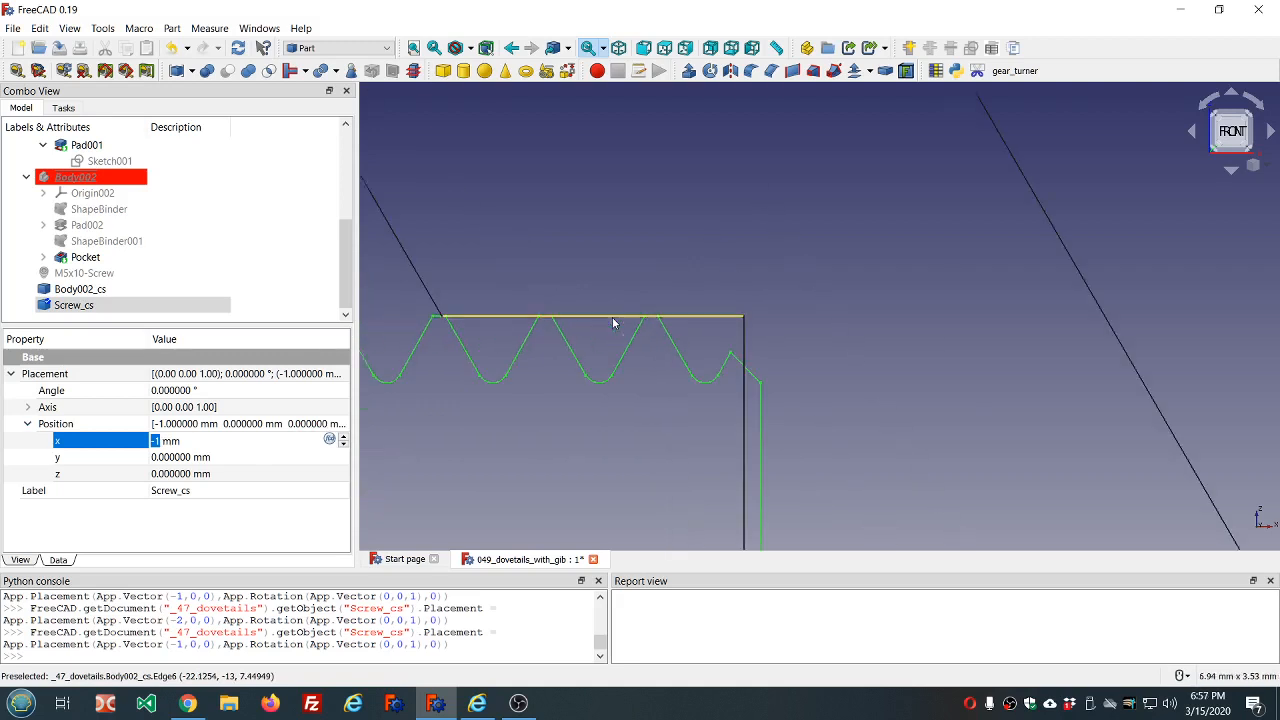
{"action": "scroll", "coordinate": [534, 316], "scroll_direction": "up", "scroll_amount": 3}
{"action": "scroll", "coordinate": [613, 358], "scroll_direction": "down", "scroll_amount": 5}
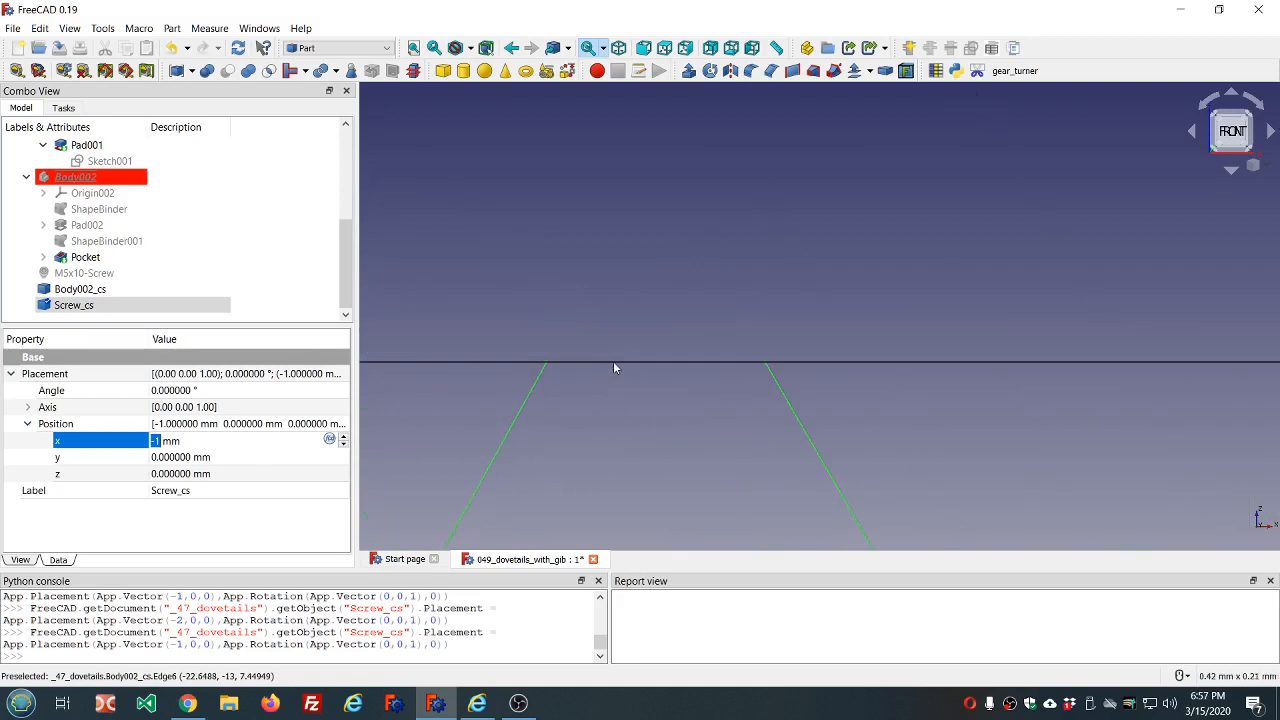
Step: Make Body002 visible again together with the two cross sections
{"action": "scroll", "coordinate": [615, 364], "scroll_direction": "down", "scroll_amount": 5}
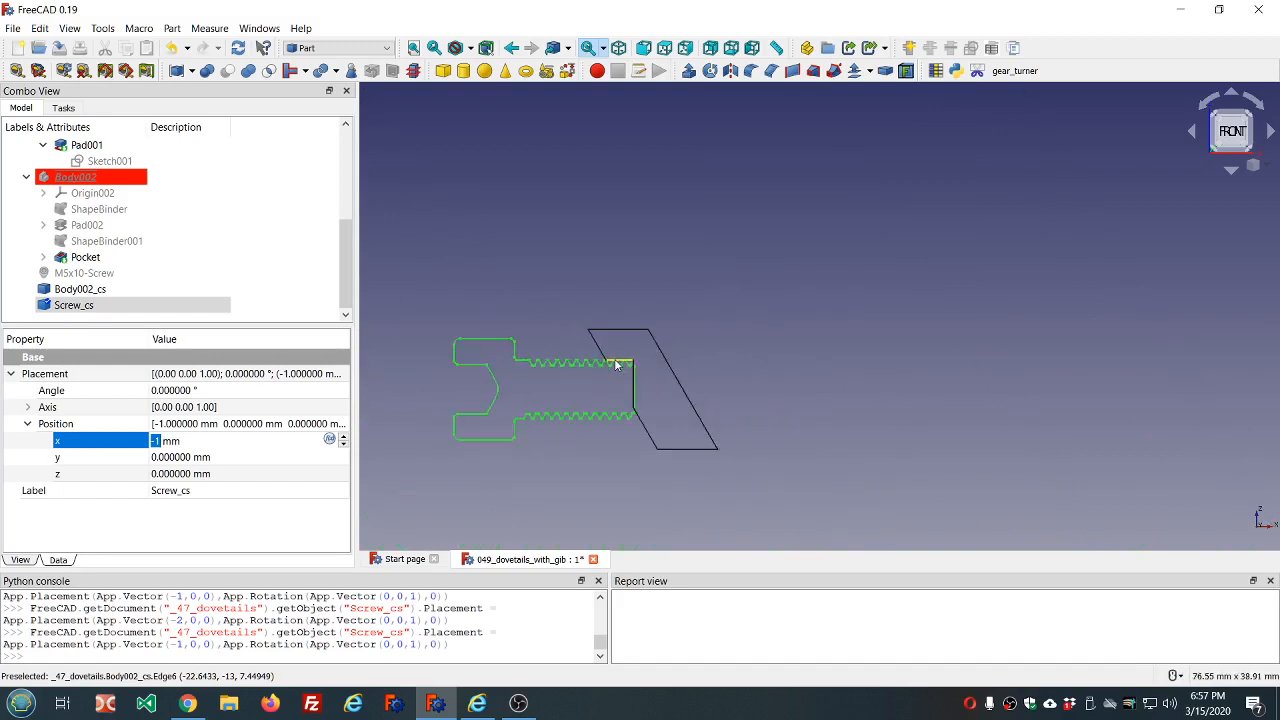
{"action": "scroll", "coordinate": [620, 398], "scroll_direction": "up", "scroll_amount": 3}
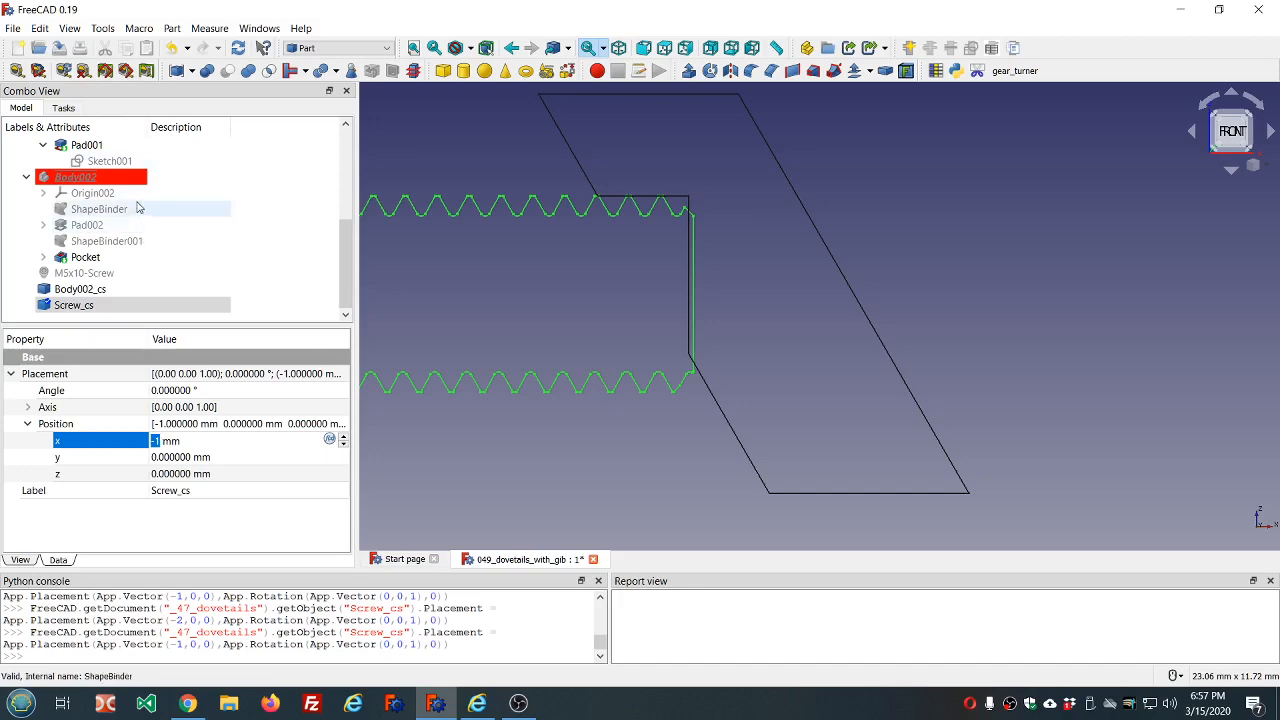
{"action": "left_click", "coordinate": [102, 180]}
{"action": "key", "text": "space"}
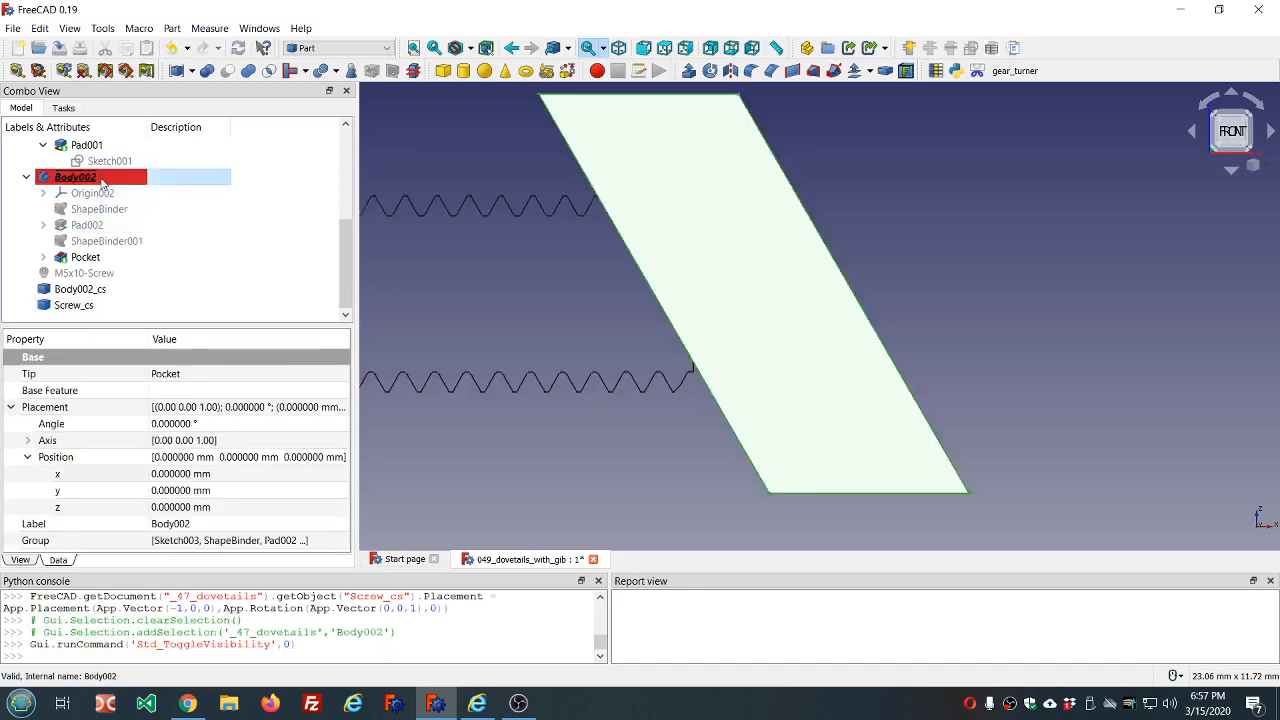
{"action": "left_click", "coordinate": [488, 293]}
{"action": "middle_click_drag", "start_coordinate": [490, 296], "coordinate": [445, 291]}
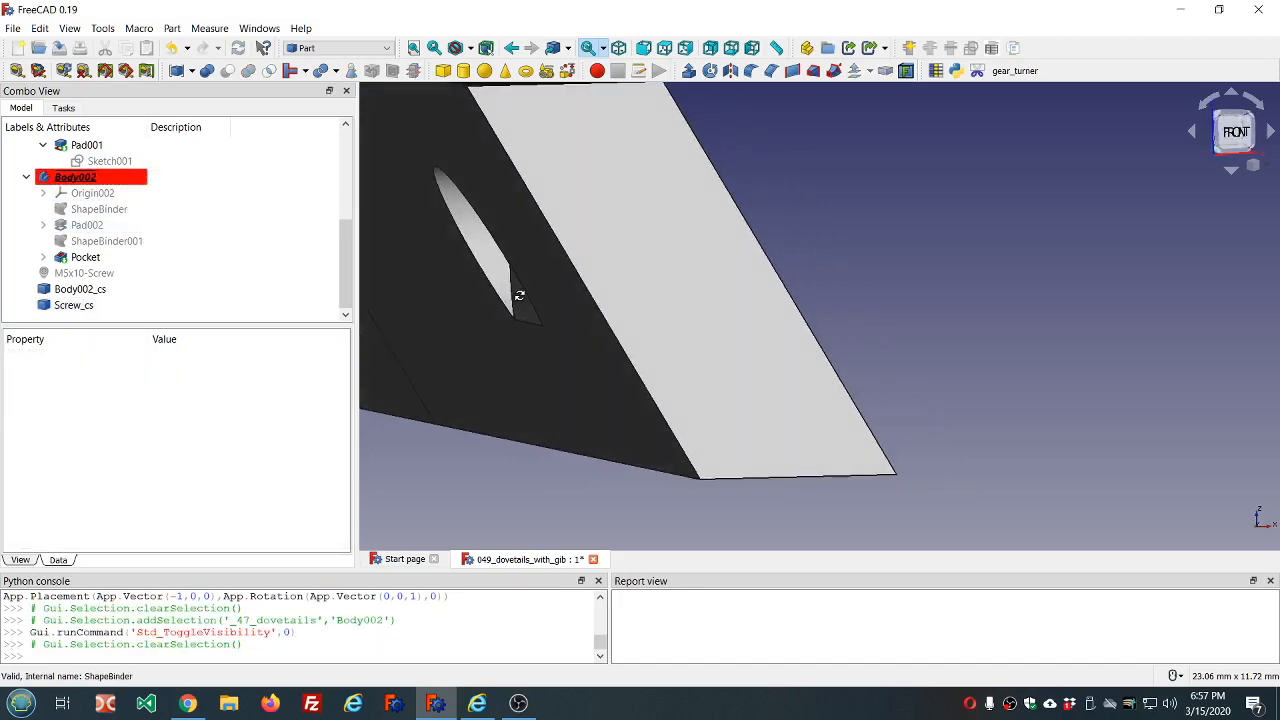
{"action": "scroll", "coordinate": [443, 291], "scroll_direction": "down", "scroll_amount": 3}
{"action": "scroll", "coordinate": [428, 286], "scroll_direction": "up", "scroll_amount": 3}
{"action": "scroll", "coordinate": [414, 286], "scroll_direction": "down", "scroll_amount": 3}
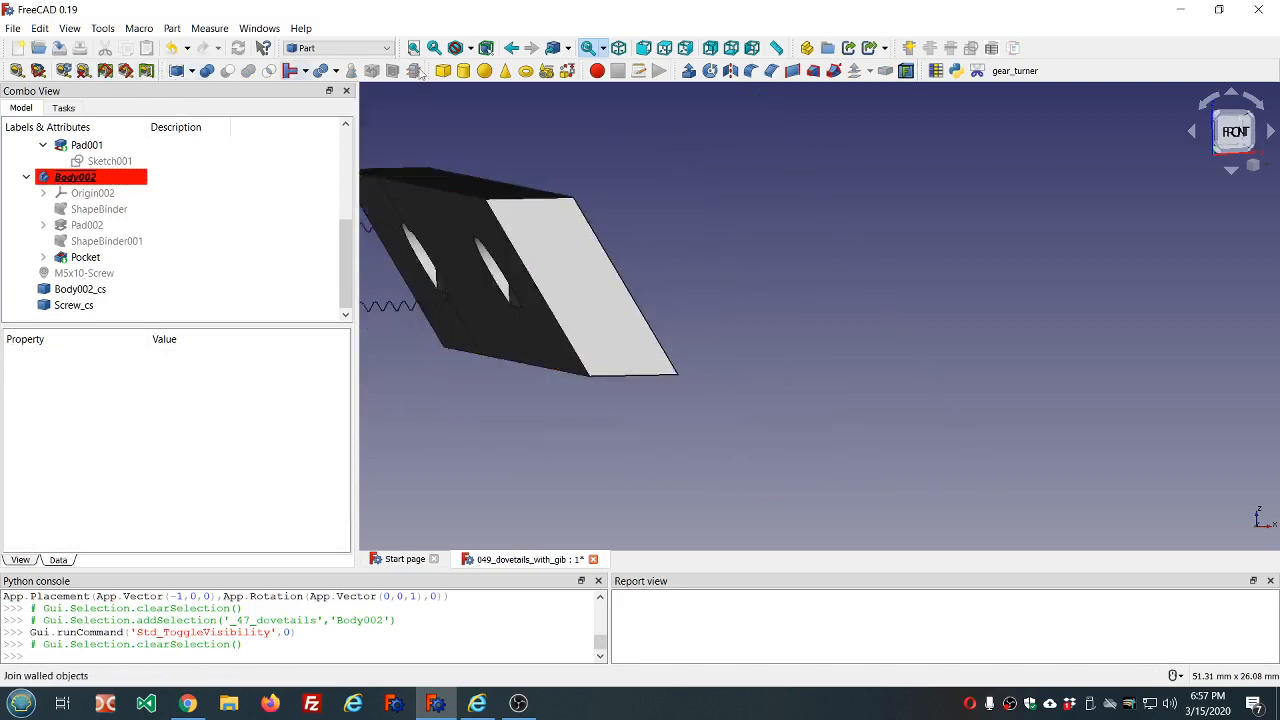
Step: Examine the screw section inside the gib's pocket in the Wireframe draw style, and restore the As is style
{"action": "left_click", "coordinate": [474, 49]}
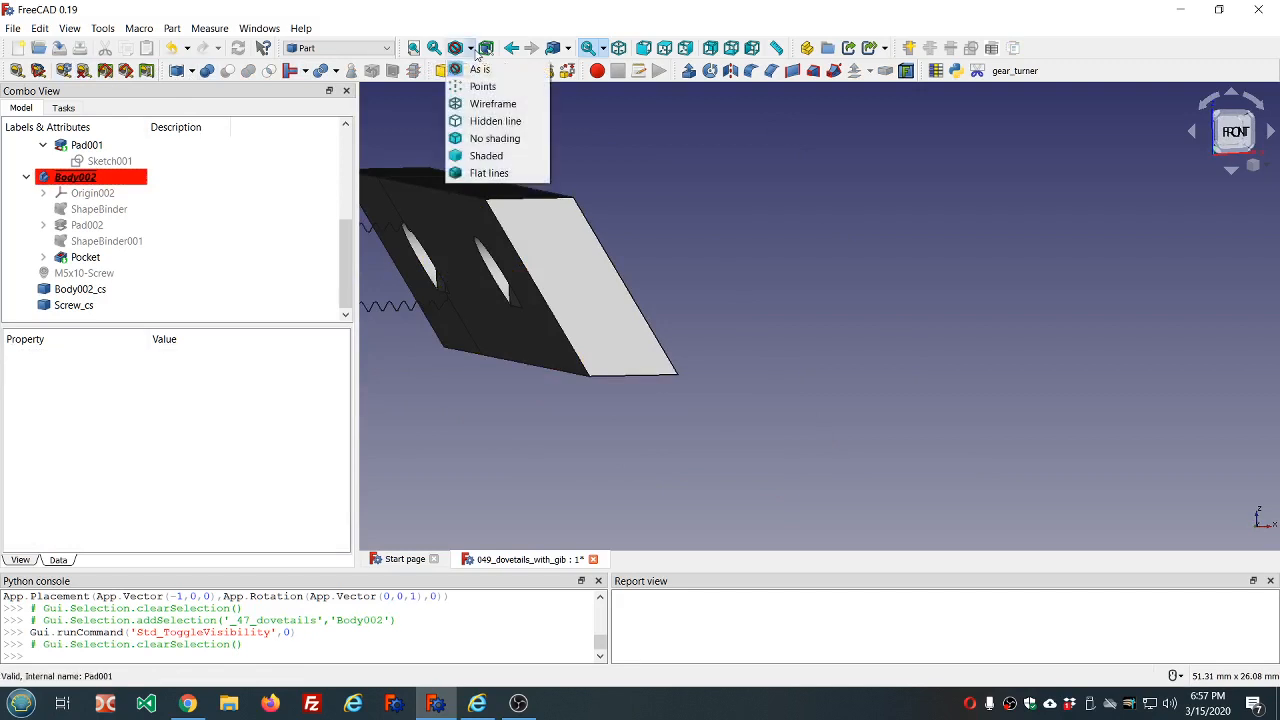
{"action": "left_click", "coordinate": [490, 100]}
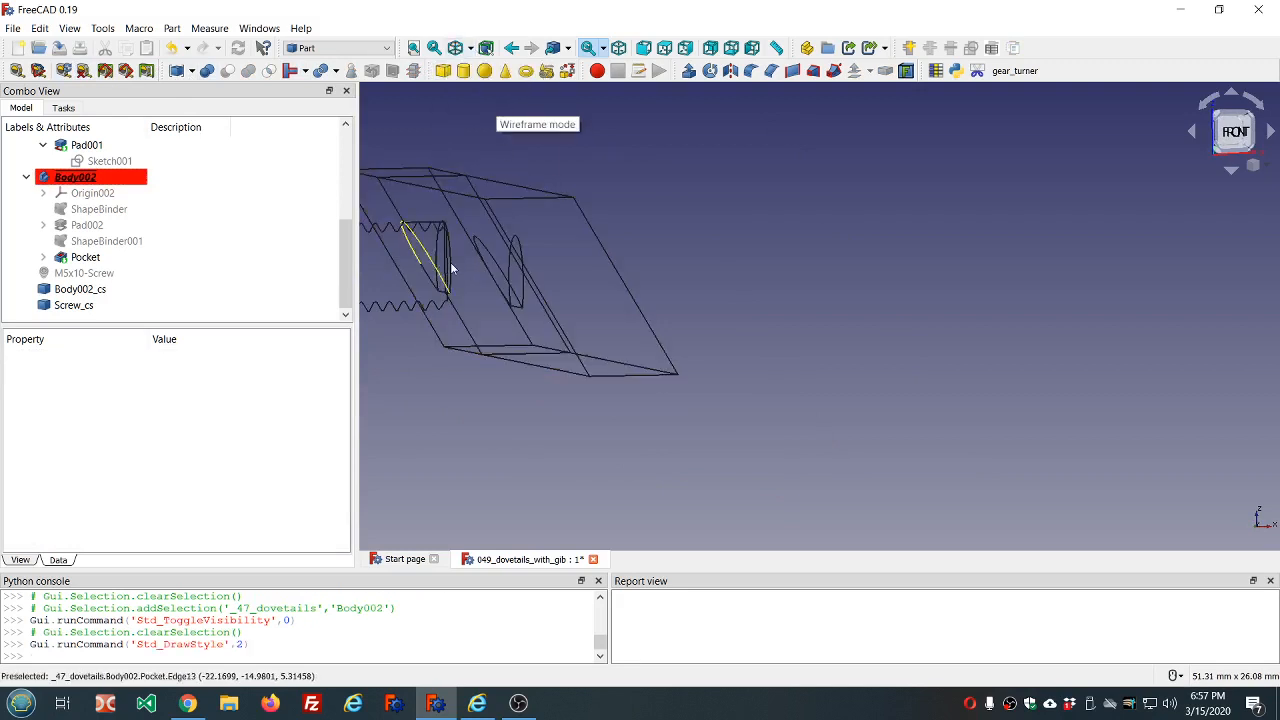
{"action": "middle_click_drag", "start_coordinate": [533, 261], "coordinate": [500, 258]}
{"action": "scroll", "coordinate": [499, 266], "scroll_direction": "up", "scroll_amount": 5}
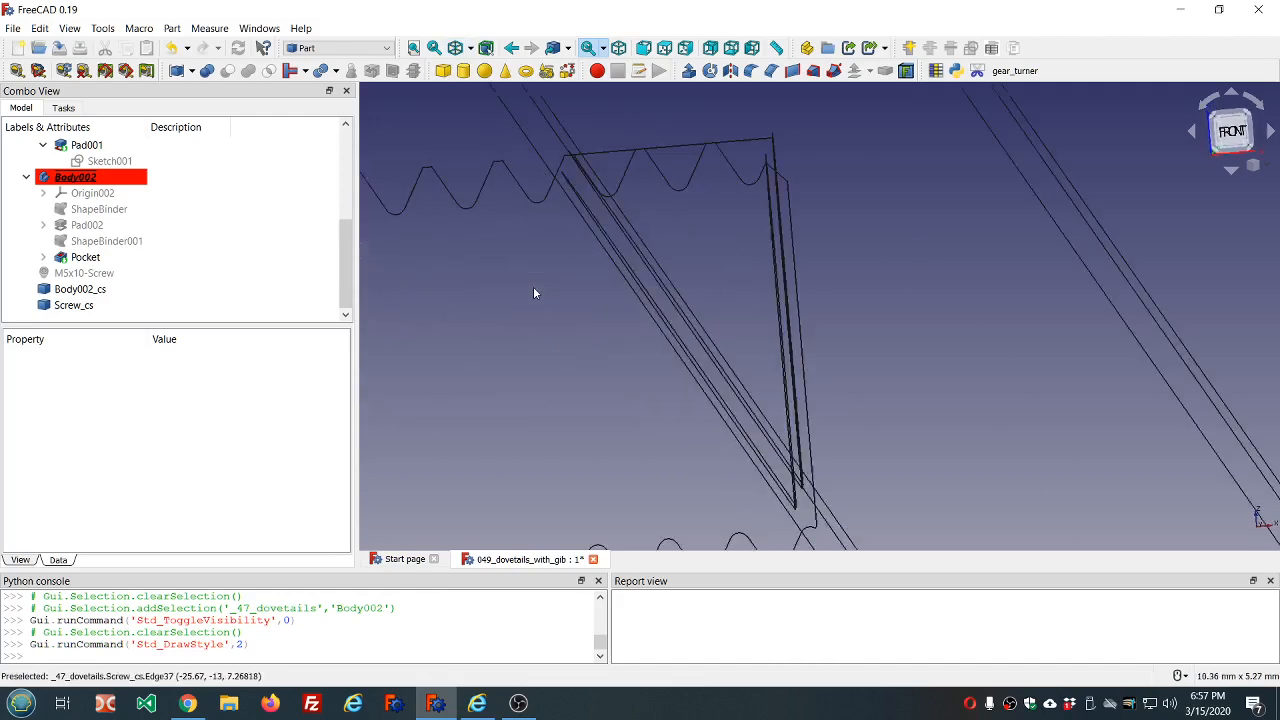
{"action": "scroll", "coordinate": [665, 280], "scroll_direction": "down", "scroll_amount": 6}
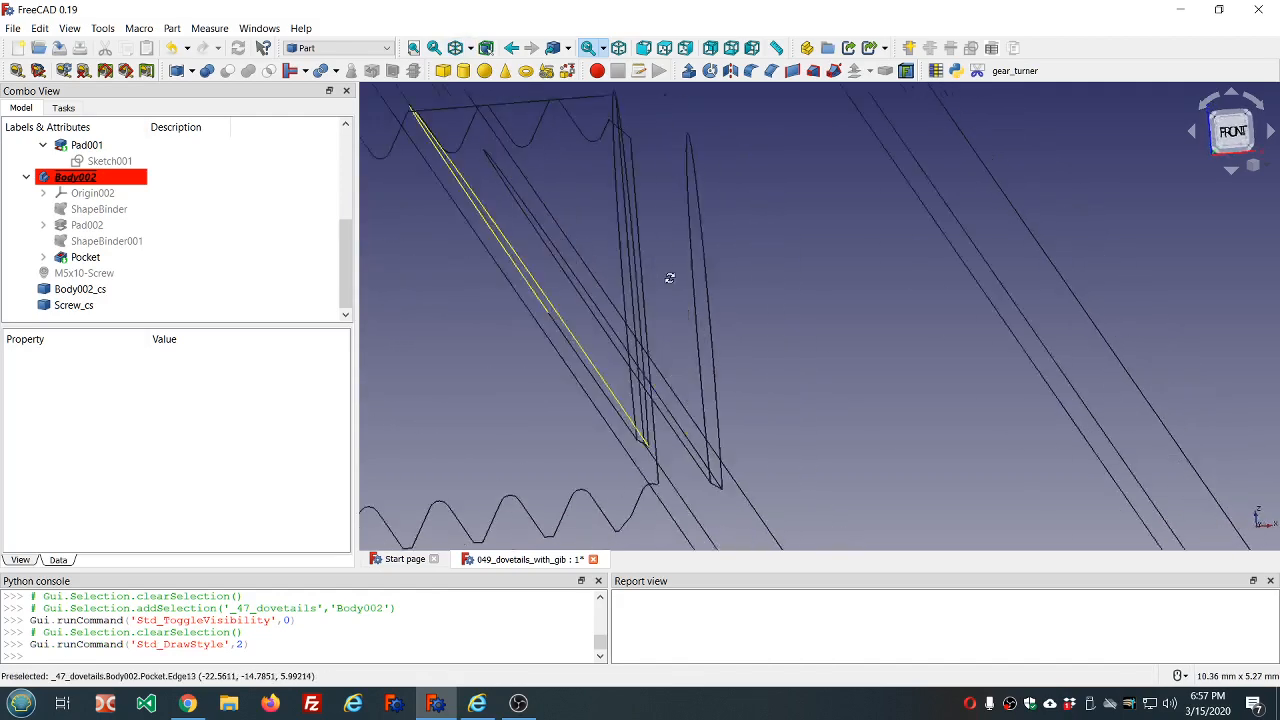
{"action": "middle_click_drag", "start_coordinate": [585, 274], "coordinate": [626, 274]}
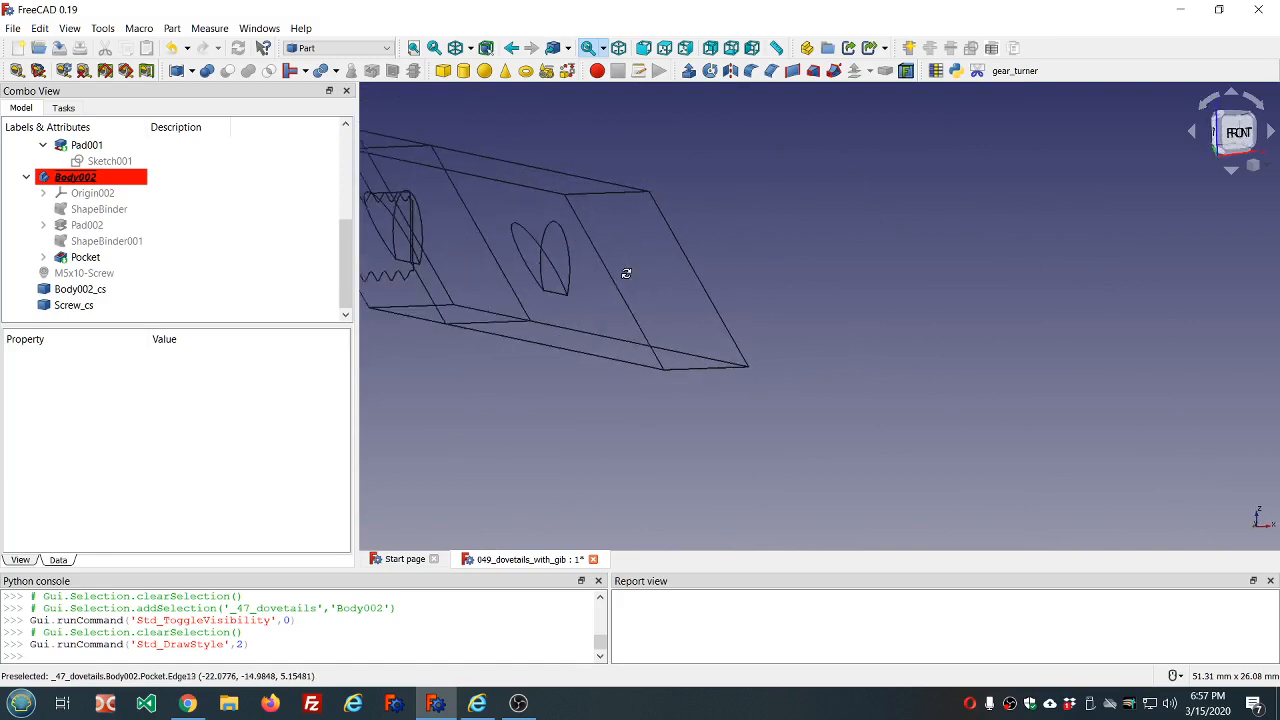
{"action": "scroll", "coordinate": [626, 276], "scroll_direction": "down", "scroll_amount": 4}
{"action": "scroll", "coordinate": [476, 241], "scroll_direction": "up", "scroll_amount": 2}
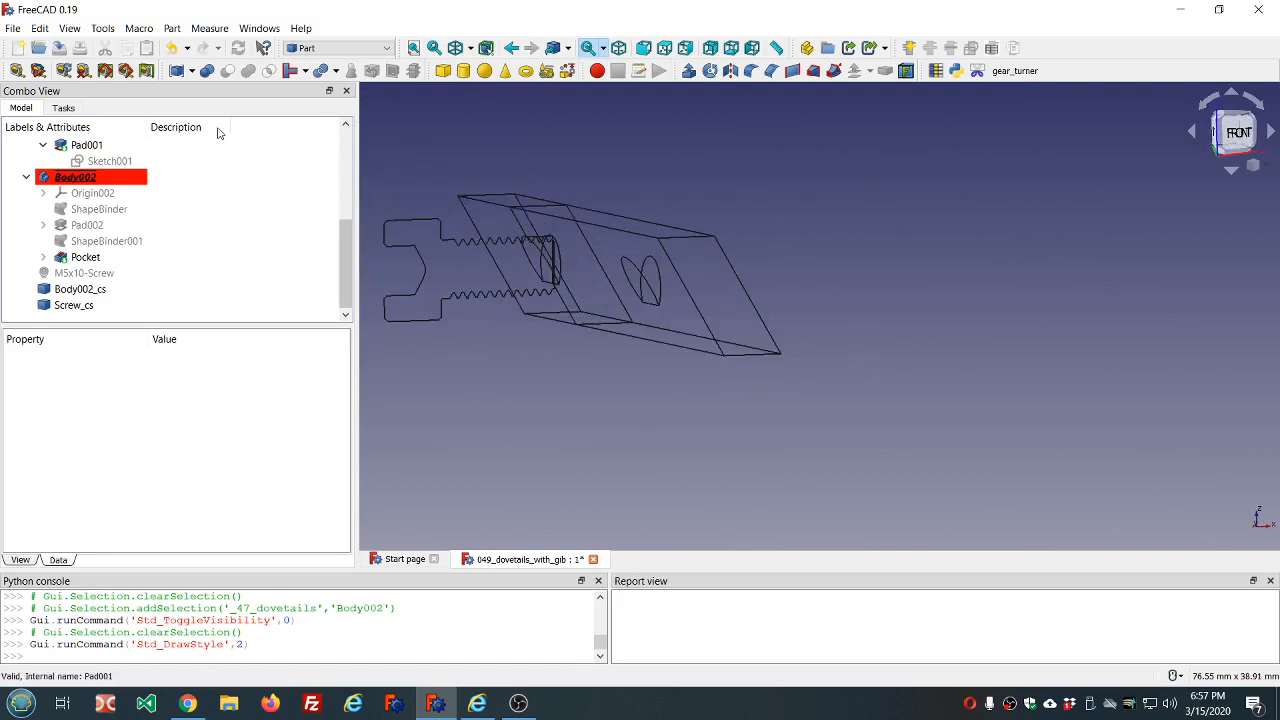
{"action": "left_click", "coordinate": [471, 49]}
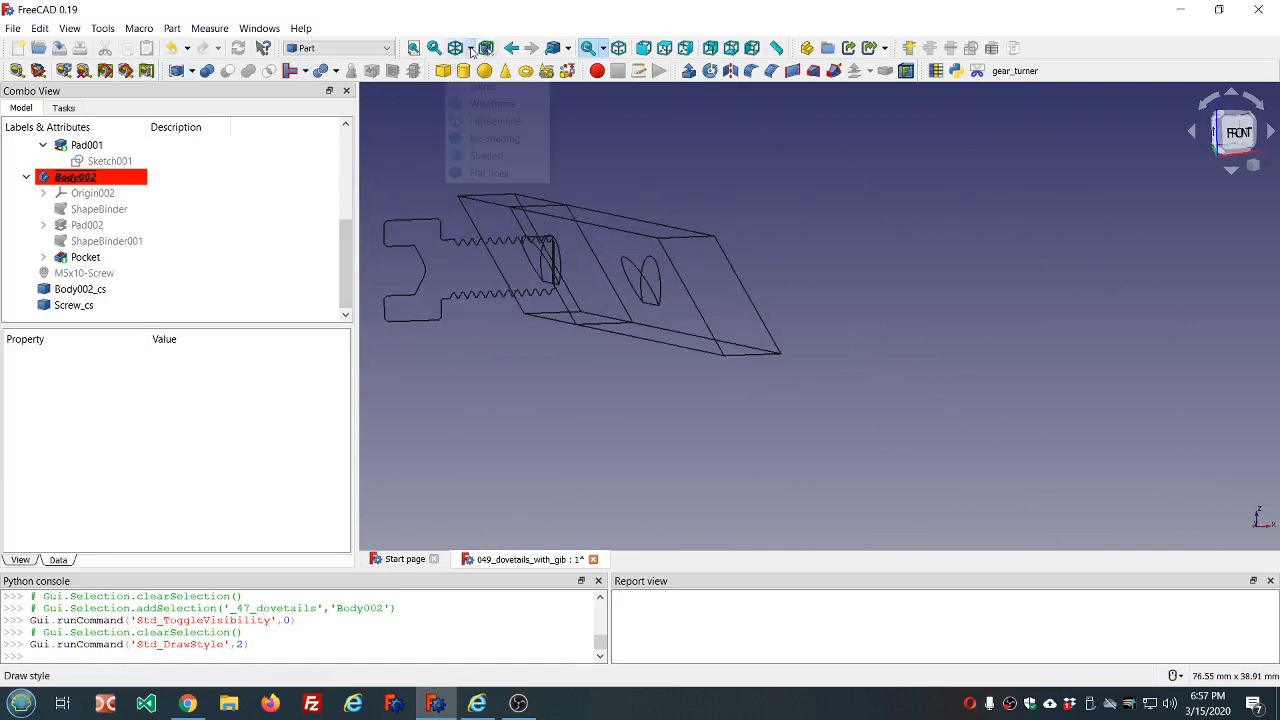
{"action": "left_click", "coordinate": [474, 72]}
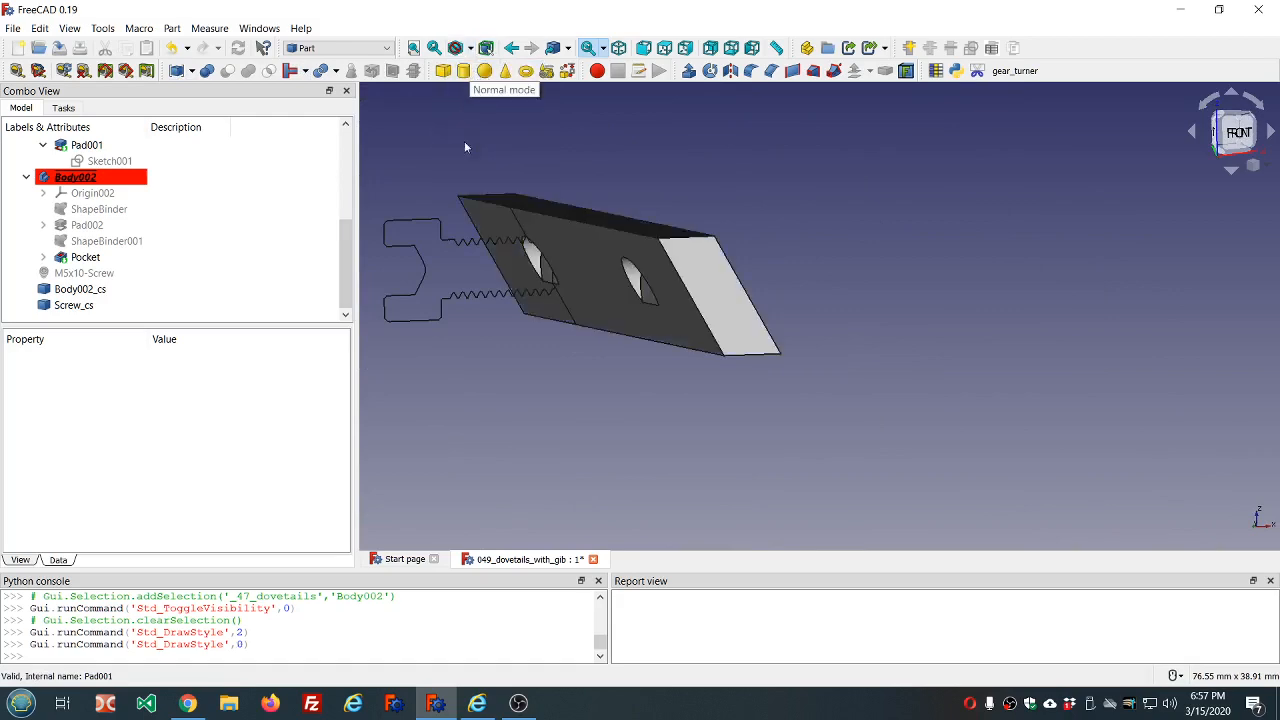
Step: Examine closely how the screw section's thread meets the rim of the pocket in the solid gib
{"action": "scroll", "coordinate": [518, 262], "scroll_direction": "up", "scroll_amount": 3}
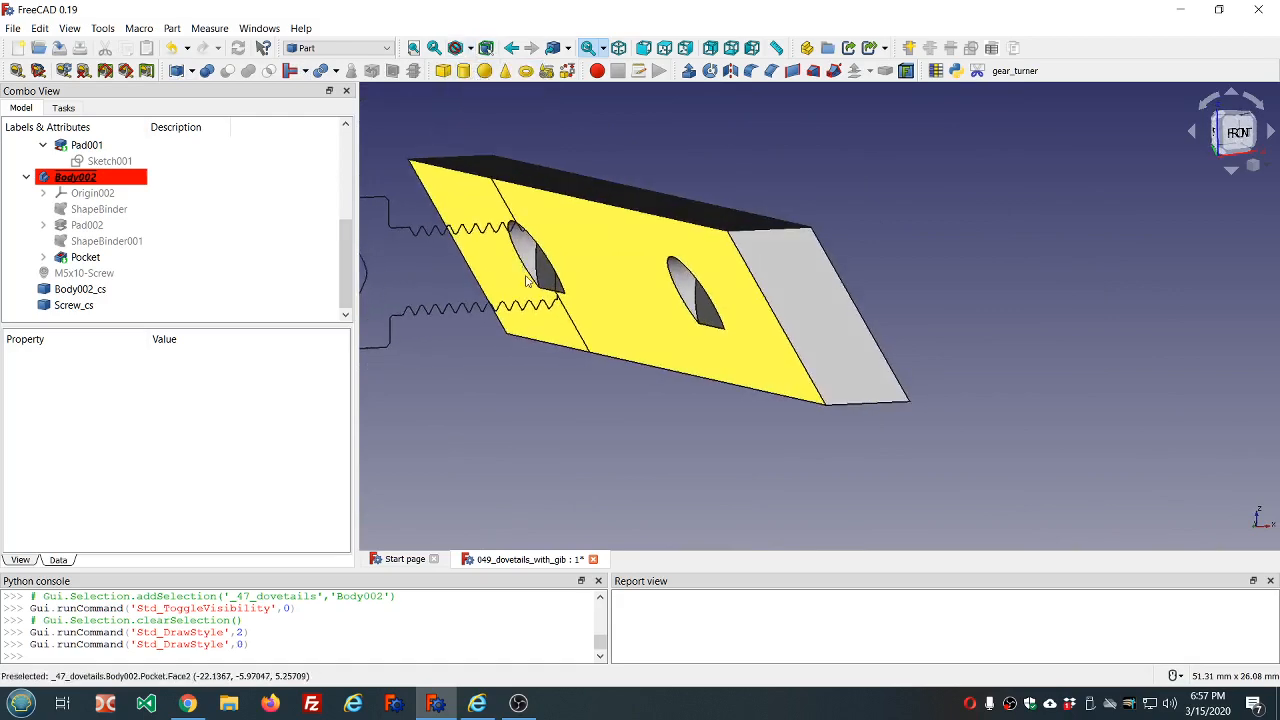
{"action": "scroll", "coordinate": [525, 268], "scroll_direction": "up", "scroll_amount": 2}
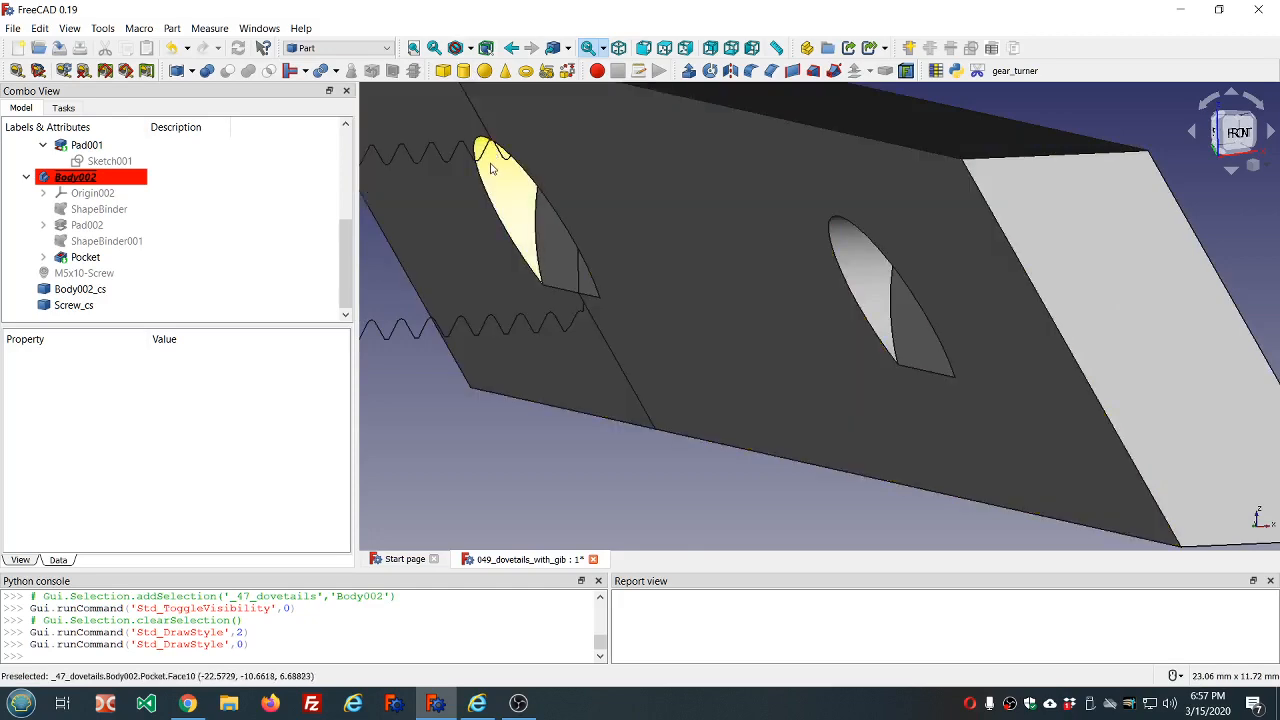
{"action": "middle_click_drag", "start_coordinate": [491, 150], "coordinate": [488, 131]}
{"action": "middle_click_drag", "start_coordinate": [572, 350], "coordinate": [556, 341]}
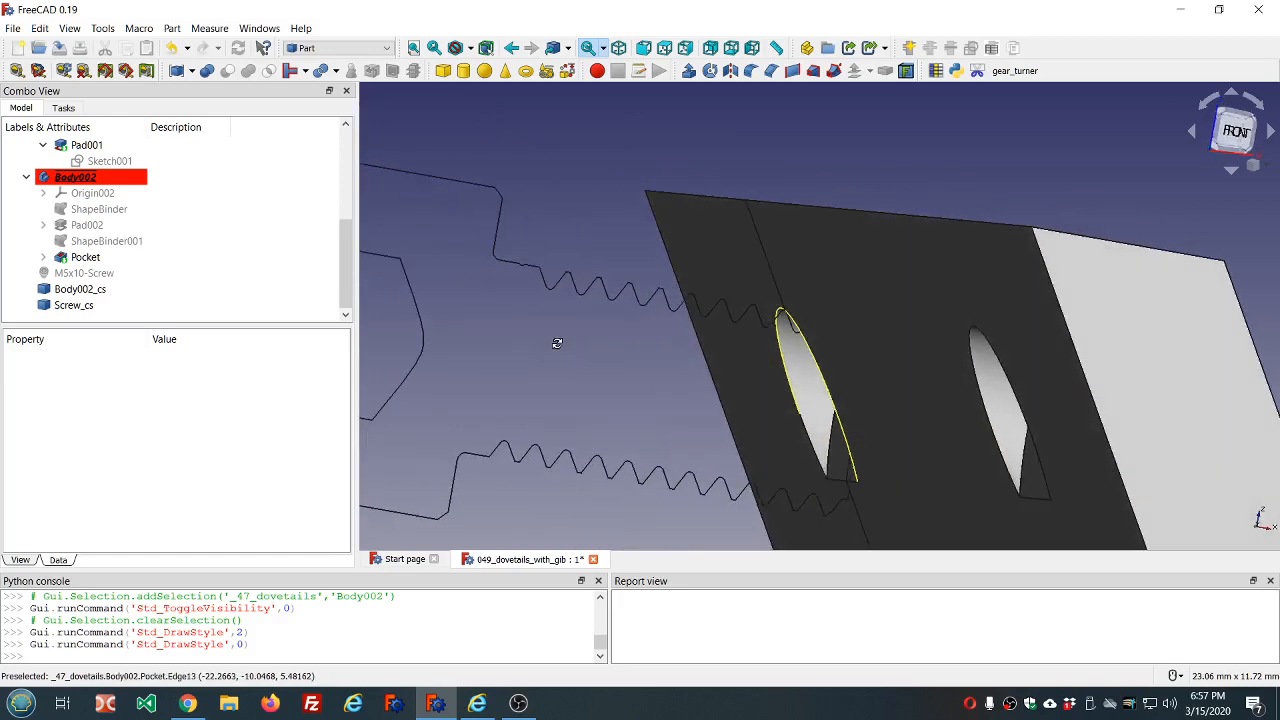
{"action": "scroll", "coordinate": [828, 470], "scroll_direction": "up", "scroll_amount": 2}
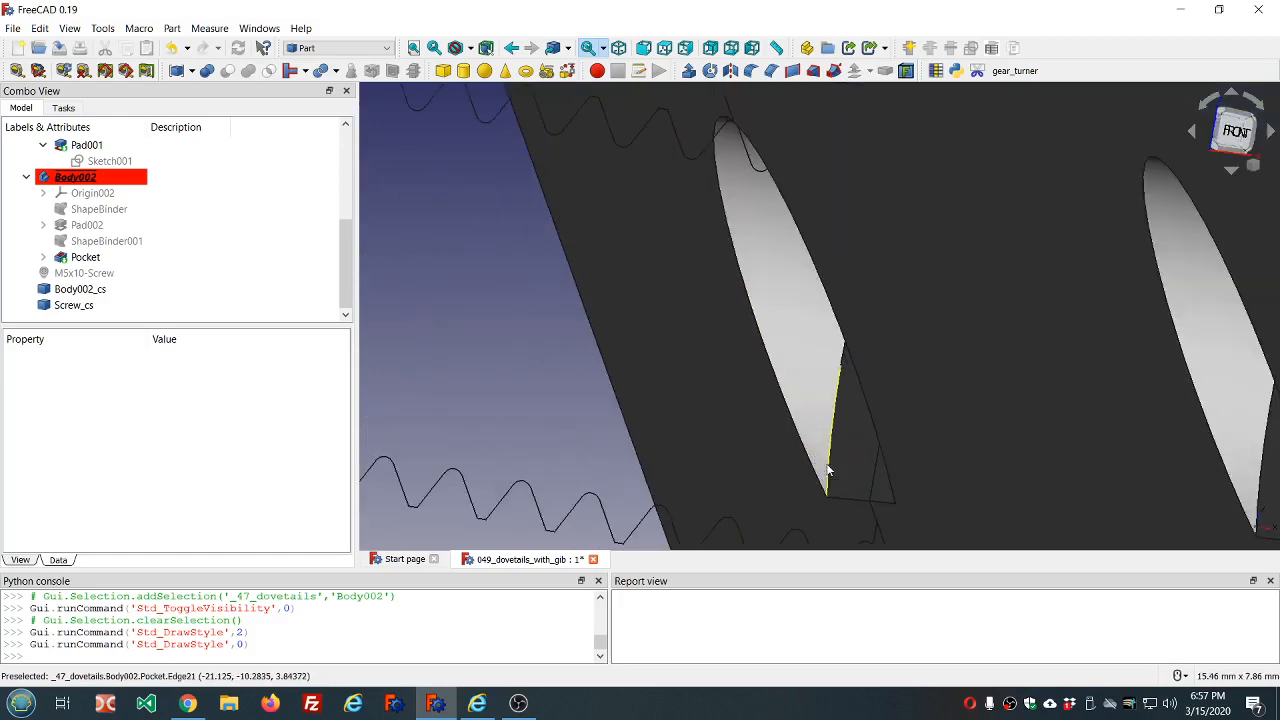
{"action": "scroll", "coordinate": [829, 465], "scroll_direction": "down", "scroll_amount": 5}
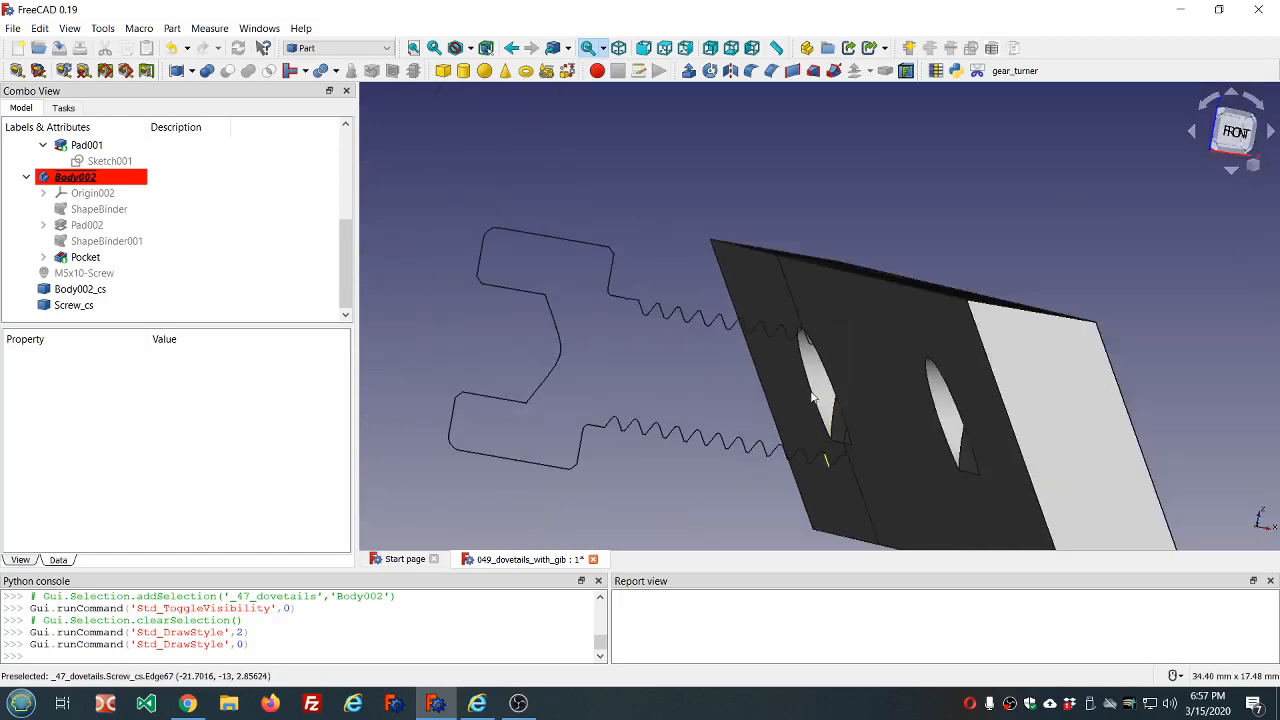
{"action": "mouse_move", "coordinate": [810, 350]}
{"action": "middle_mouse_down"}
{"action": "mouse_move", "coordinate": [766, 334]}
{"action": "mouse_move", "coordinate": [797, 355]}
{"action": "mouse_move", "coordinate": [800, 338]}
{"action": "middle_mouse_up"}
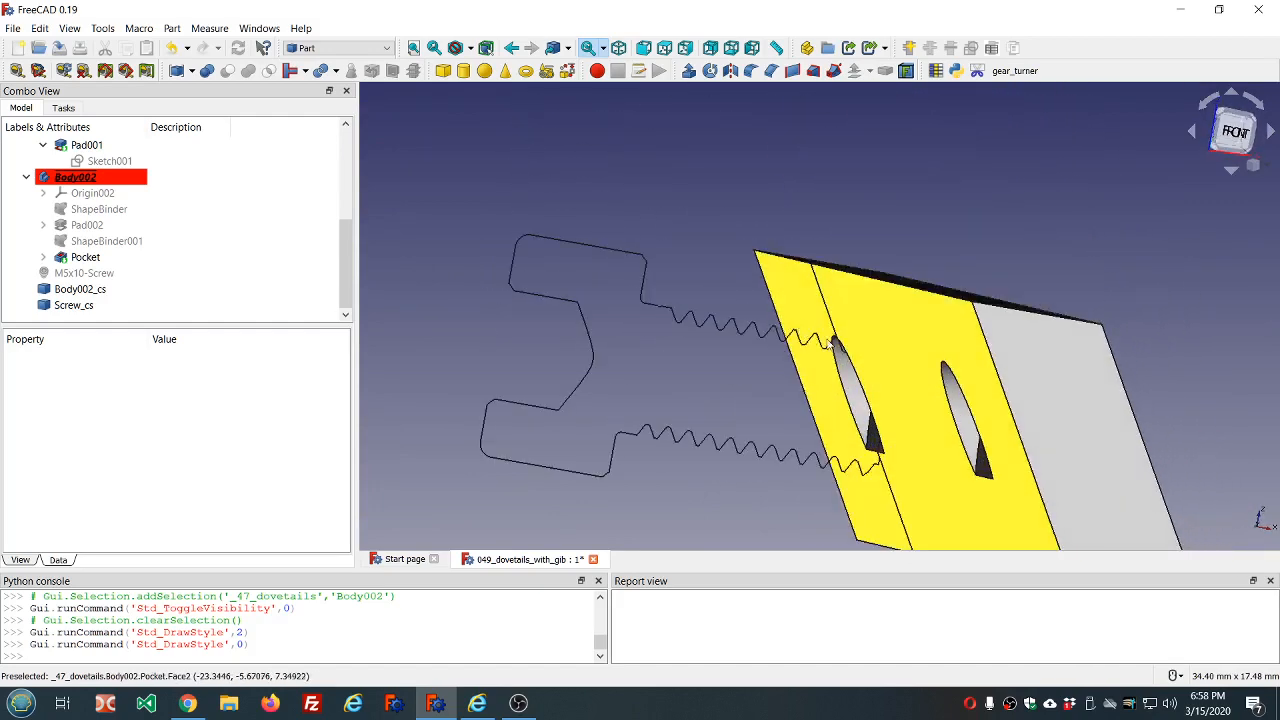
{"action": "scroll", "coordinate": [836, 345], "scroll_direction": "up", "scroll_amount": 2}
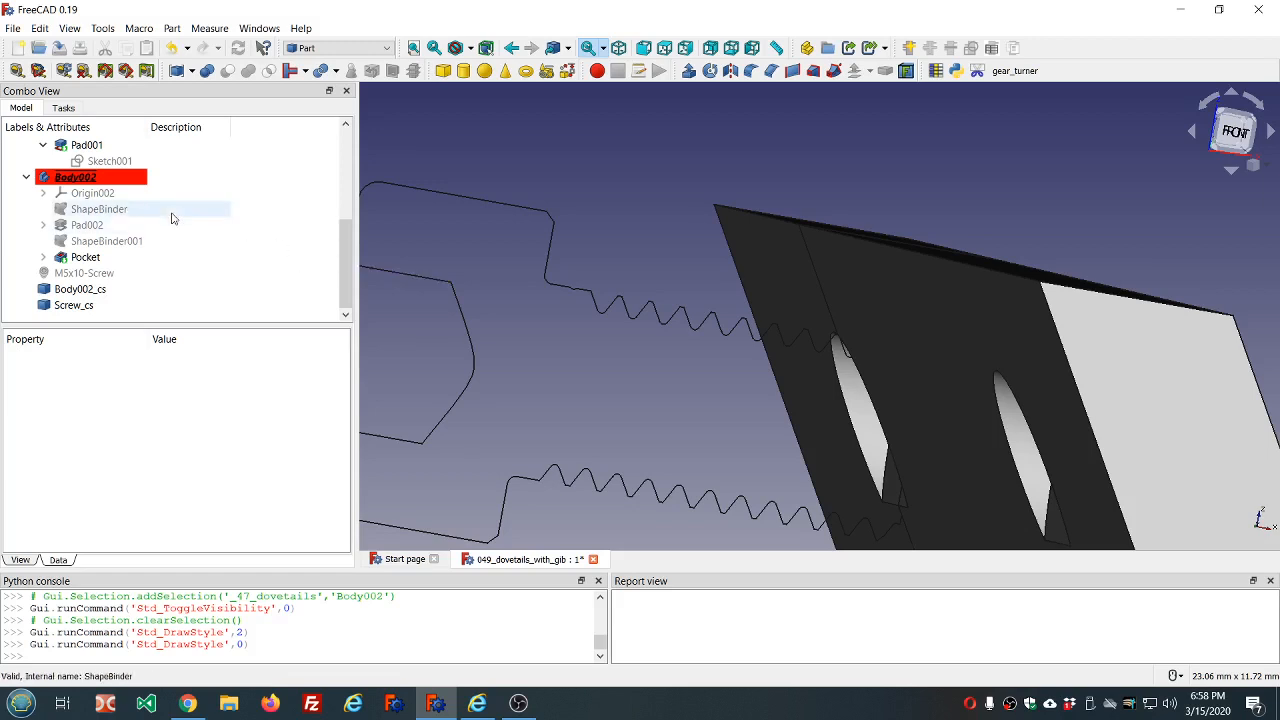
Step: Check which formula drives the circle's diameter constraint in the Hole's Sketch002, and close the sketch
{"action": "scroll", "coordinate": [181, 207], "scroll_direction": "up", "scroll_amount": 2}
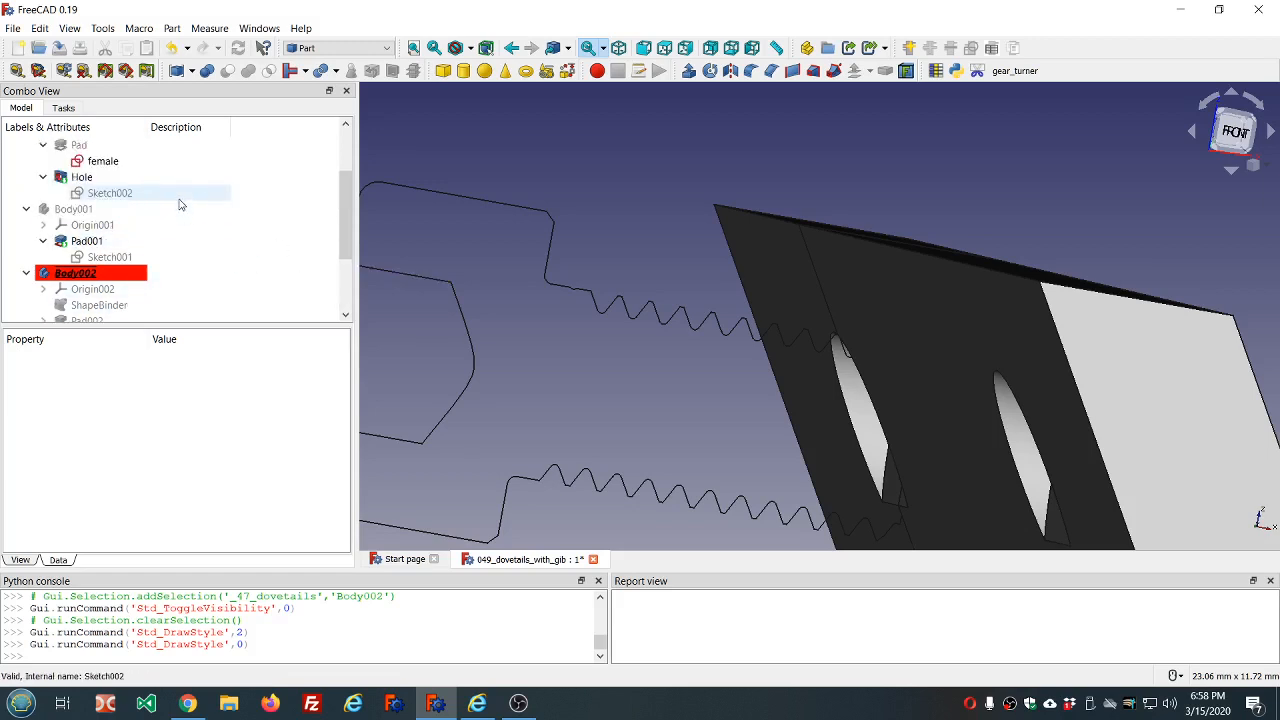
{"action": "double_click", "coordinate": [105, 195]}
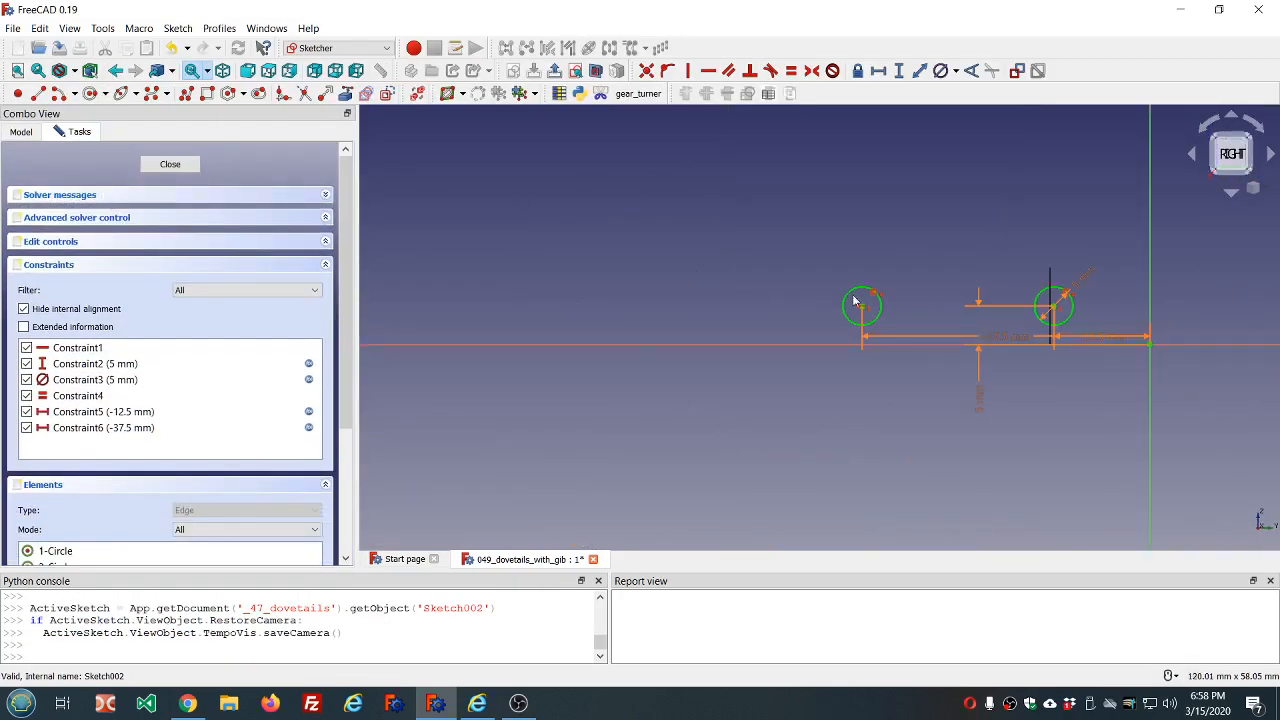
{"action": "scroll", "coordinate": [1107, 295], "scroll_direction": "up", "scroll_amount": 5}
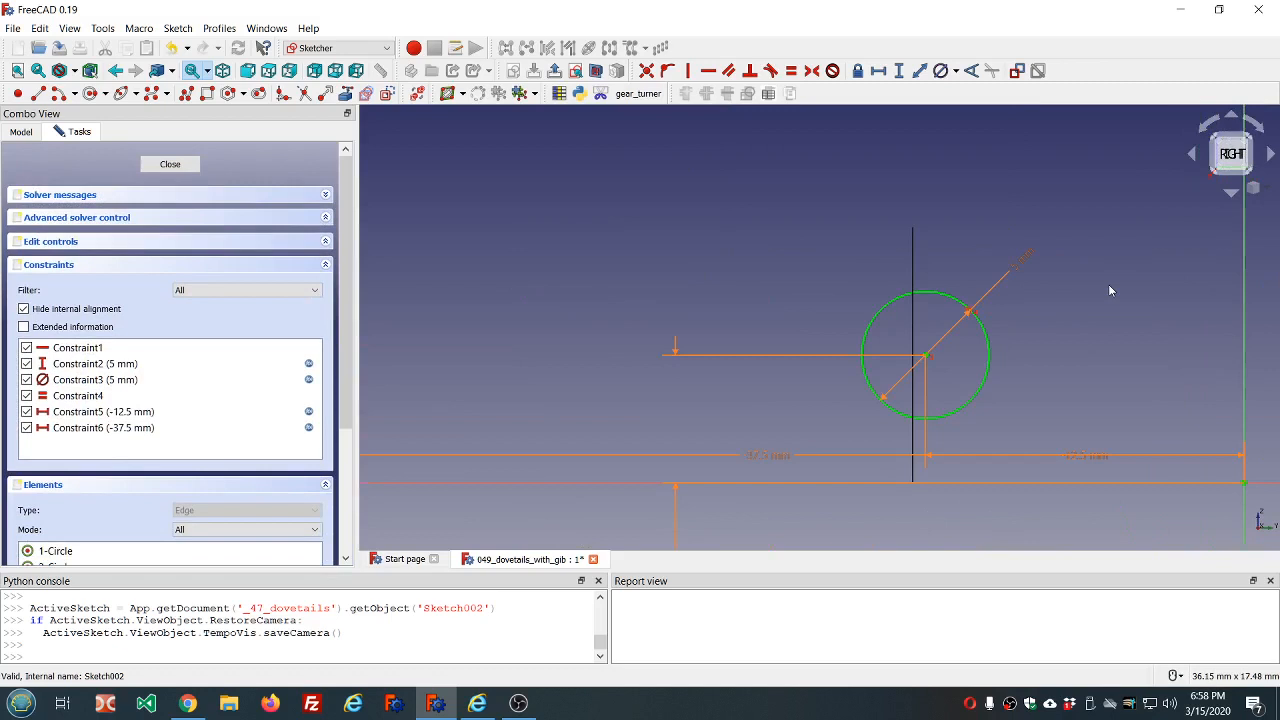
{"action": "double_click", "coordinate": [1017, 266]}
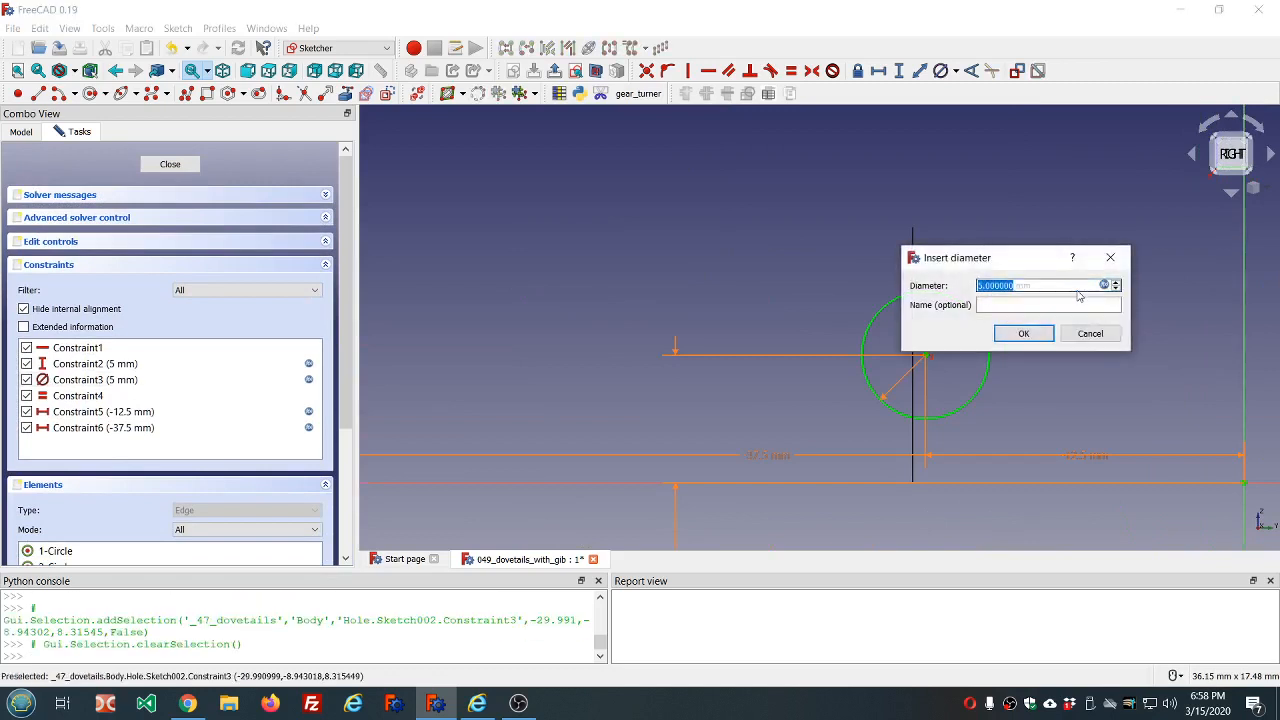
{"action": "left_click", "coordinate": [1104, 286]}
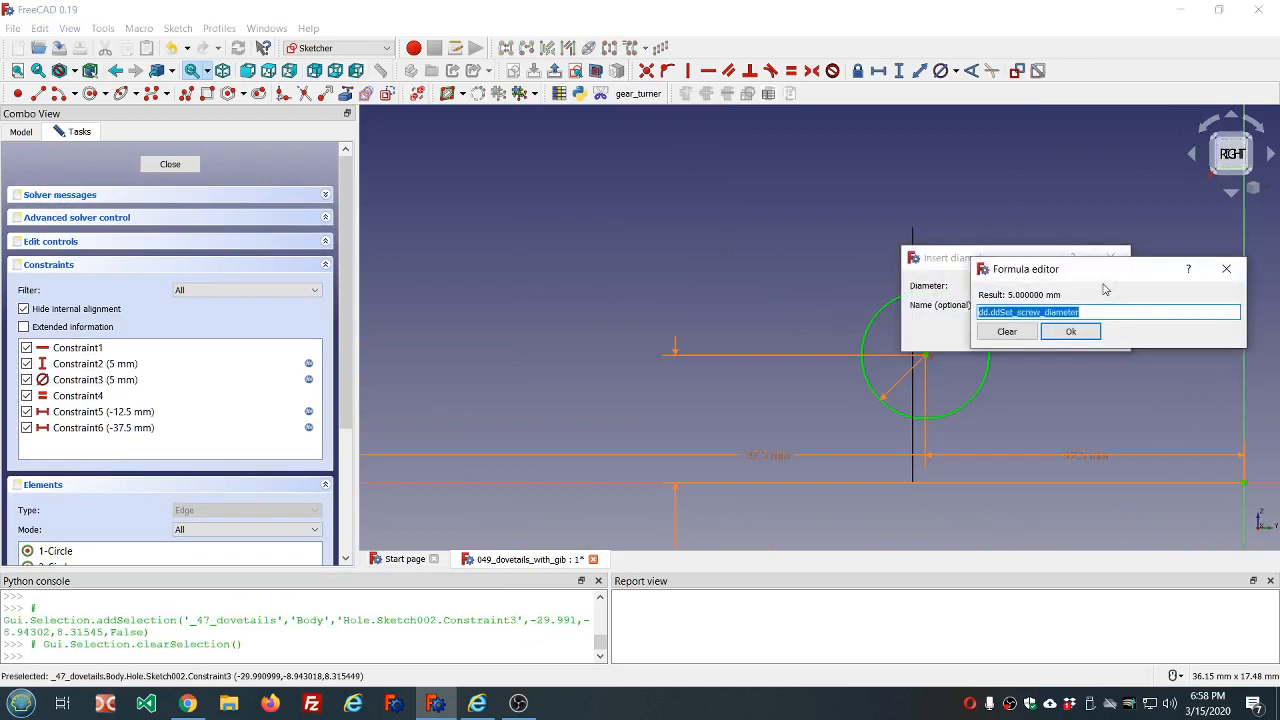
{"action": "left_click", "coordinate": [1073, 334]}
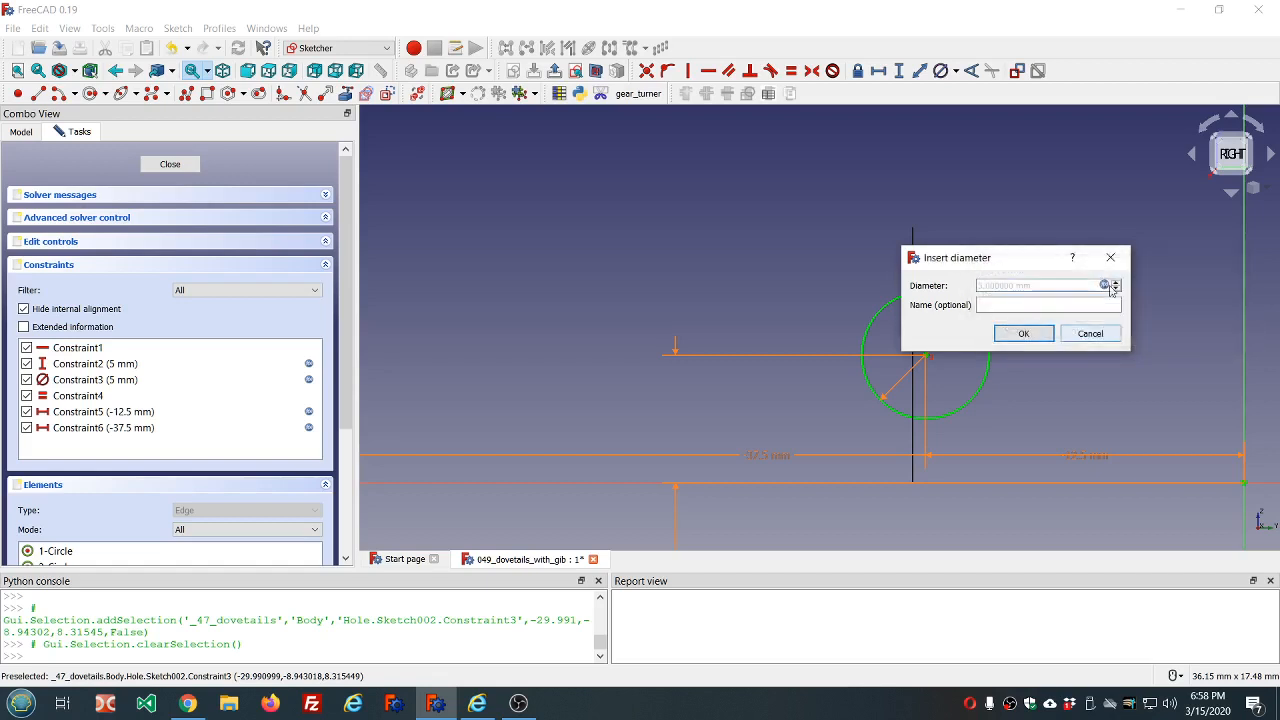
{"action": "left_click", "coordinate": [1040, 336]}
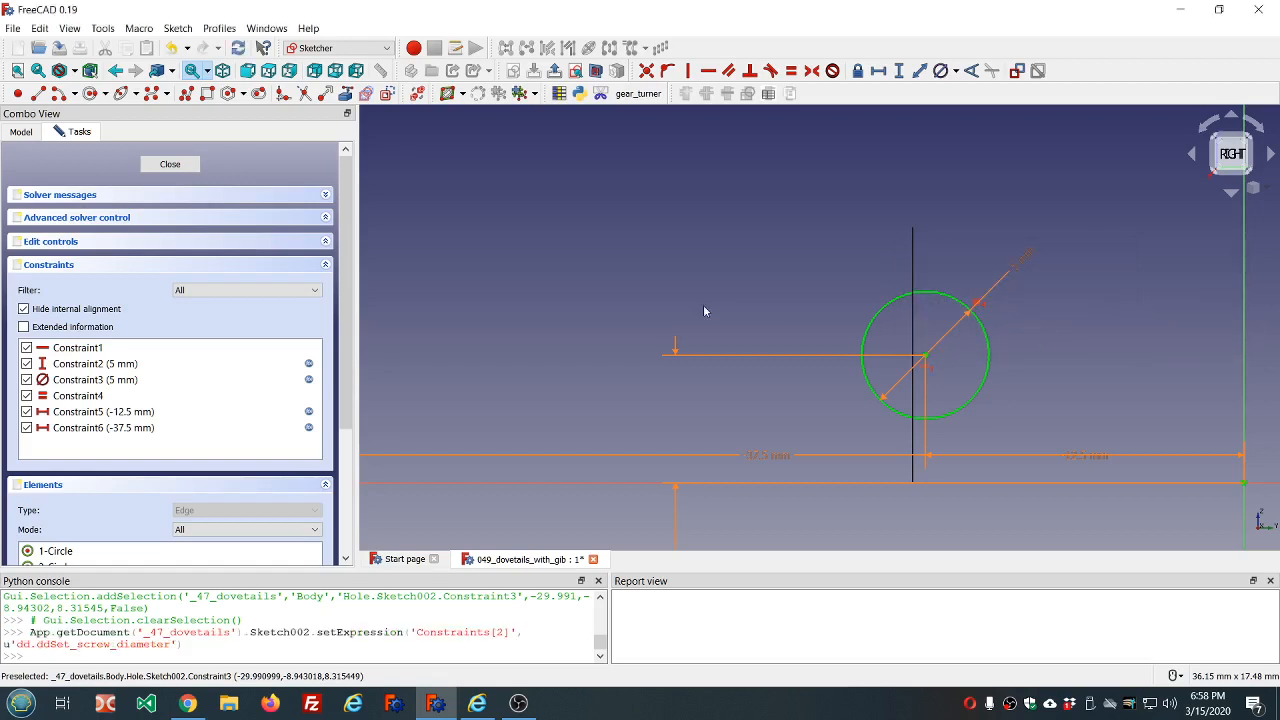
{"action": "left_click", "coordinate": [183, 173]}
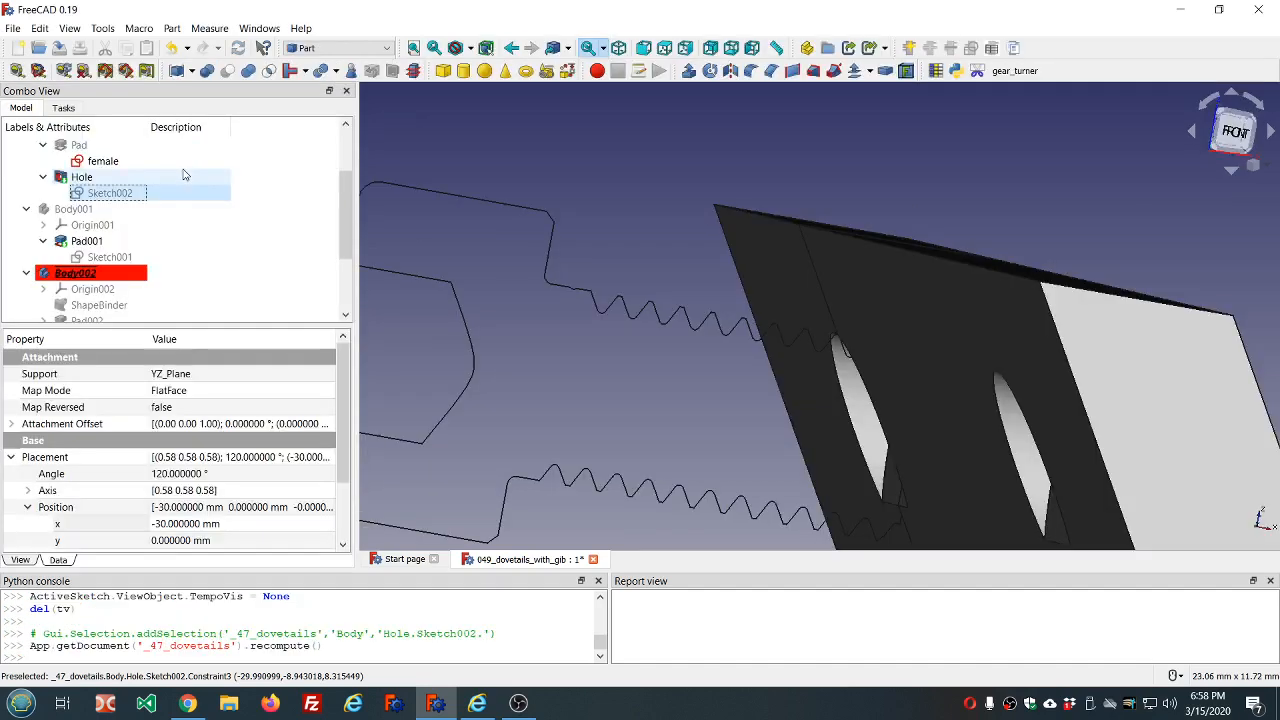
Step: Set the Set_screw_diameter property of the dd object to 5.25 mm
{"action": "scroll", "coordinate": [171, 207], "scroll_direction": "up", "scroll_amount": 2}
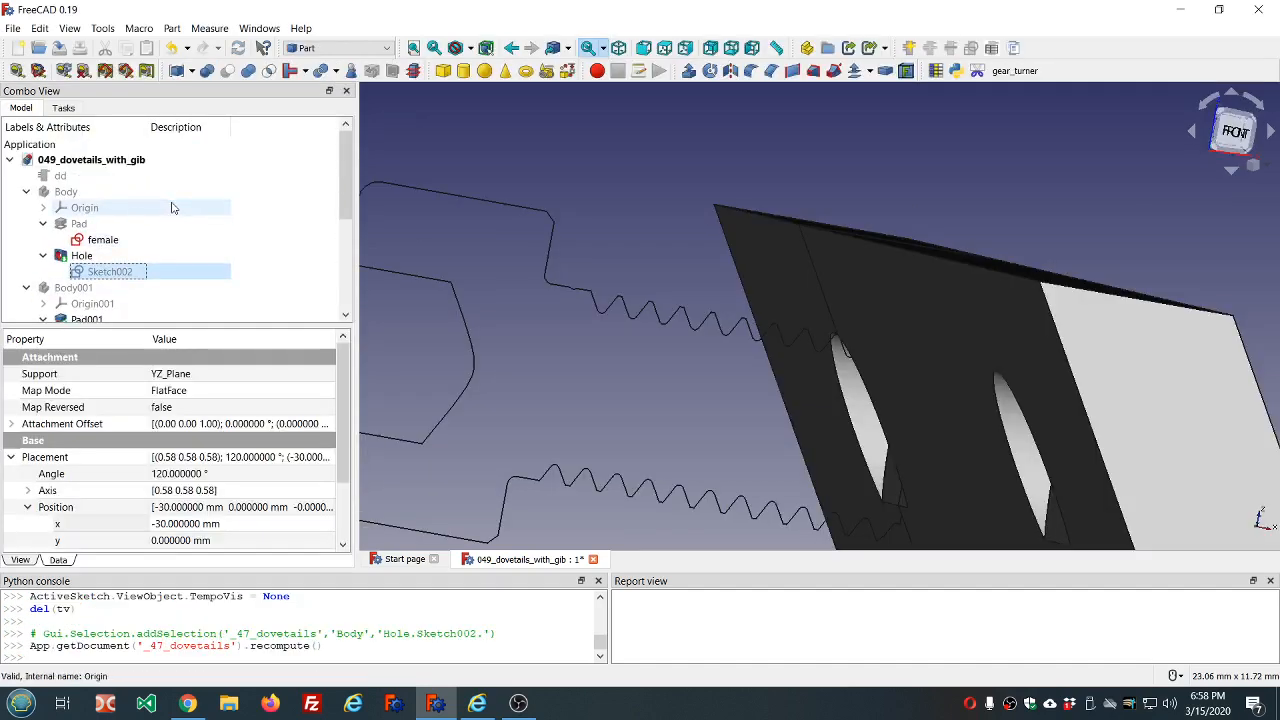
{"action": "left_click", "coordinate": [170, 176]}
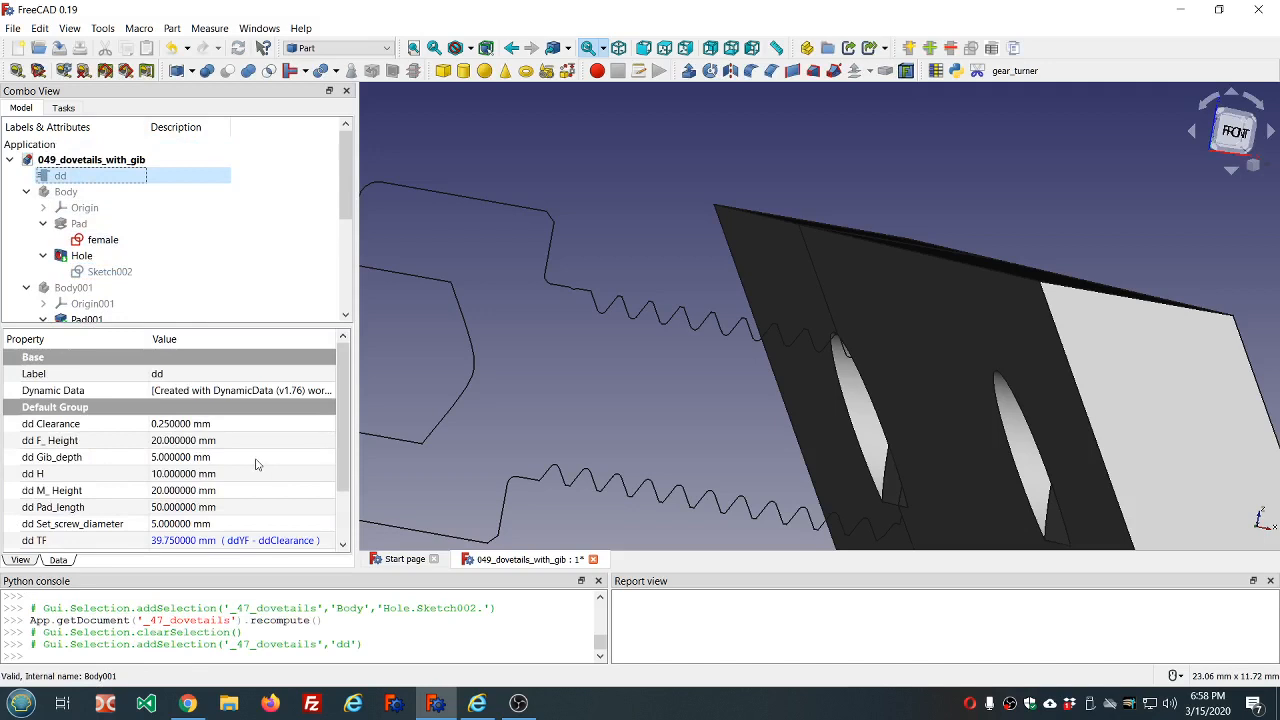
{"action": "scroll", "coordinate": [255, 464], "scroll_direction": "down", "scroll_amount": 1}
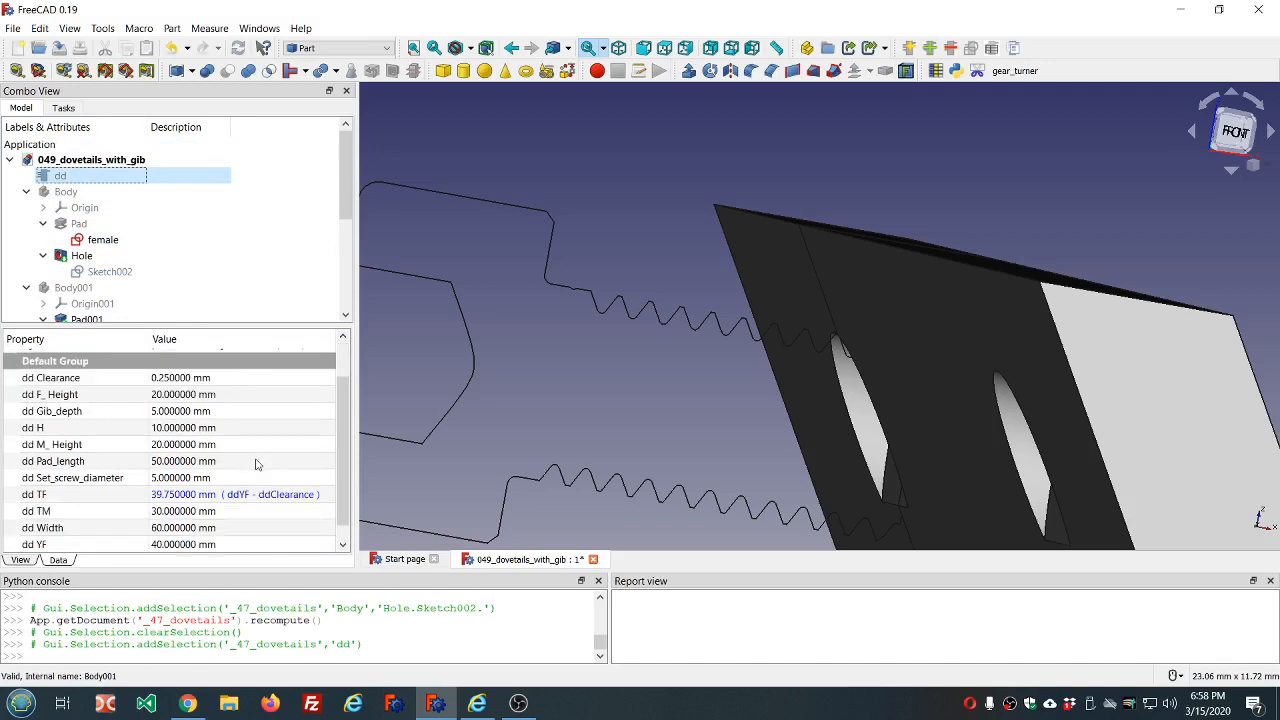
{"action": "left_click", "coordinate": [268, 481]}
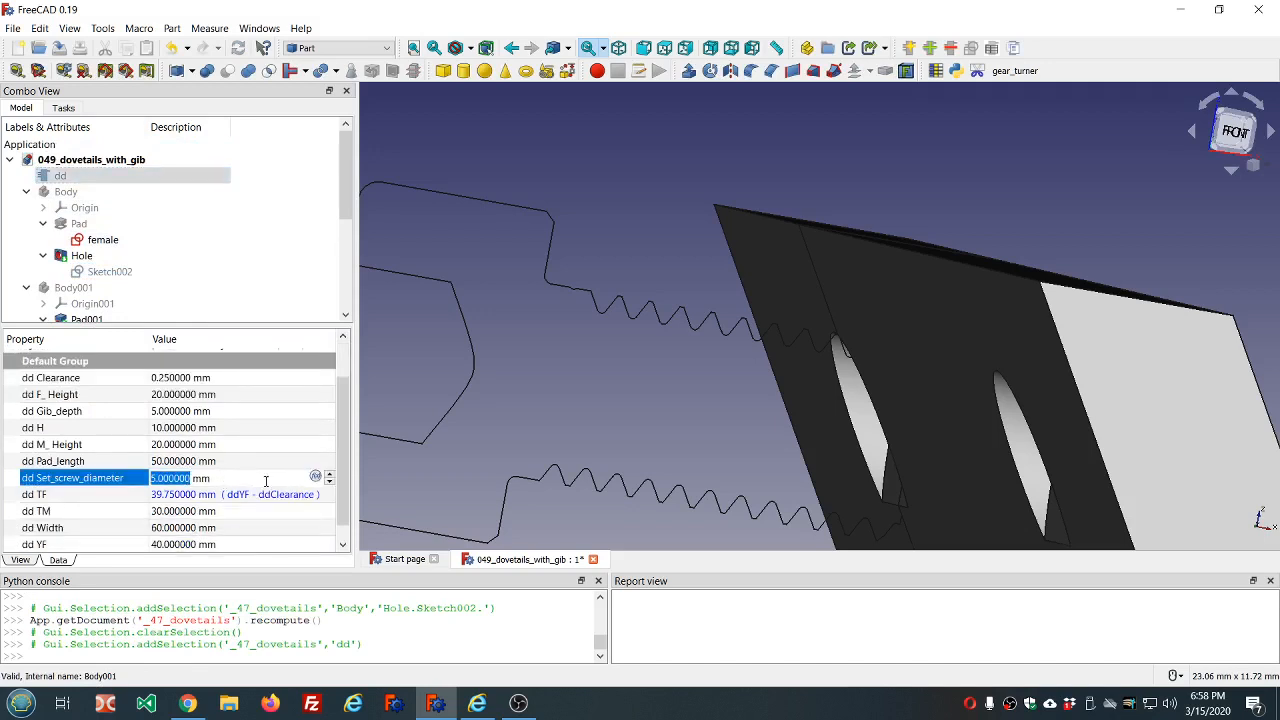
{"action": "type", "text": "5."}
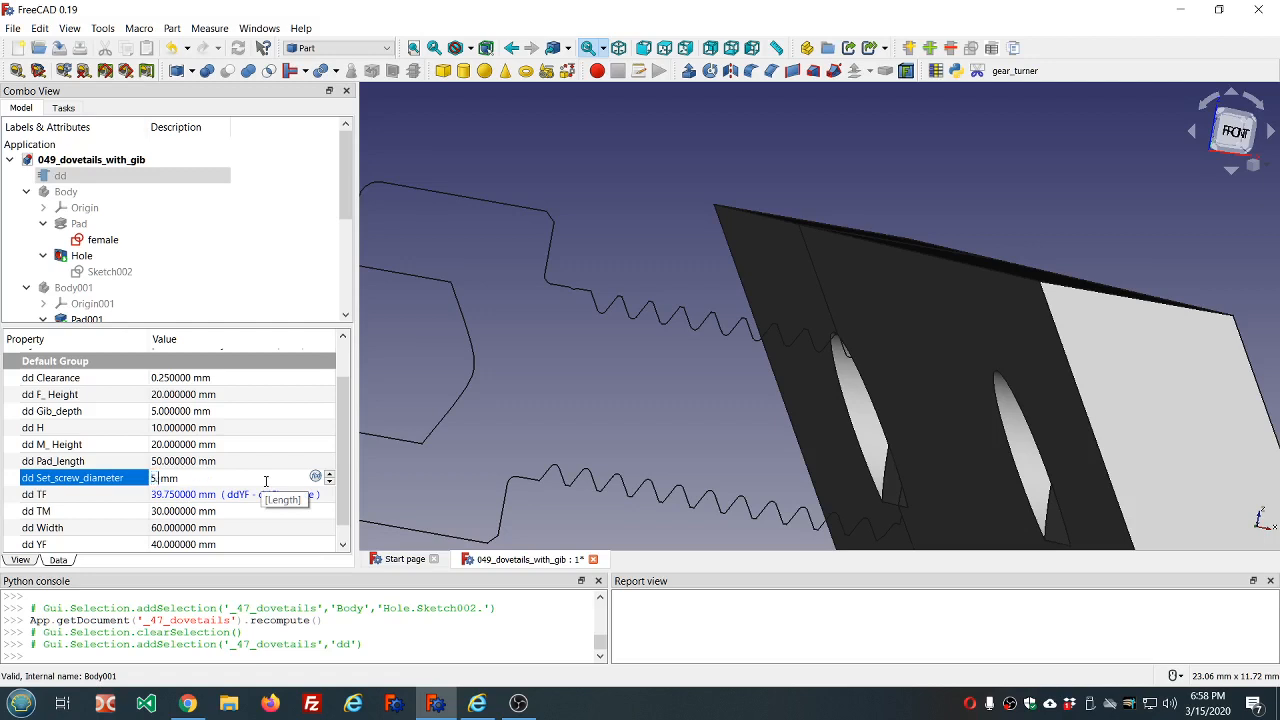
{"action": "type", "text": "2"}
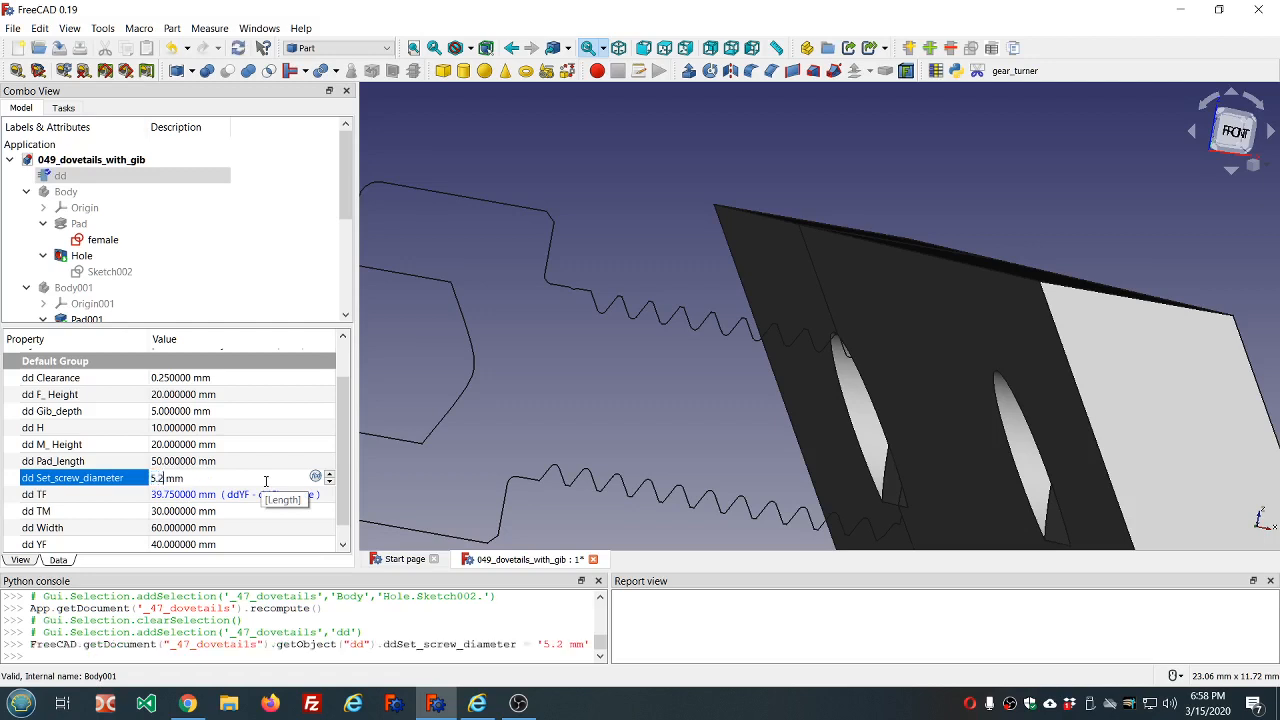
{"action": "type", "text": "5"}
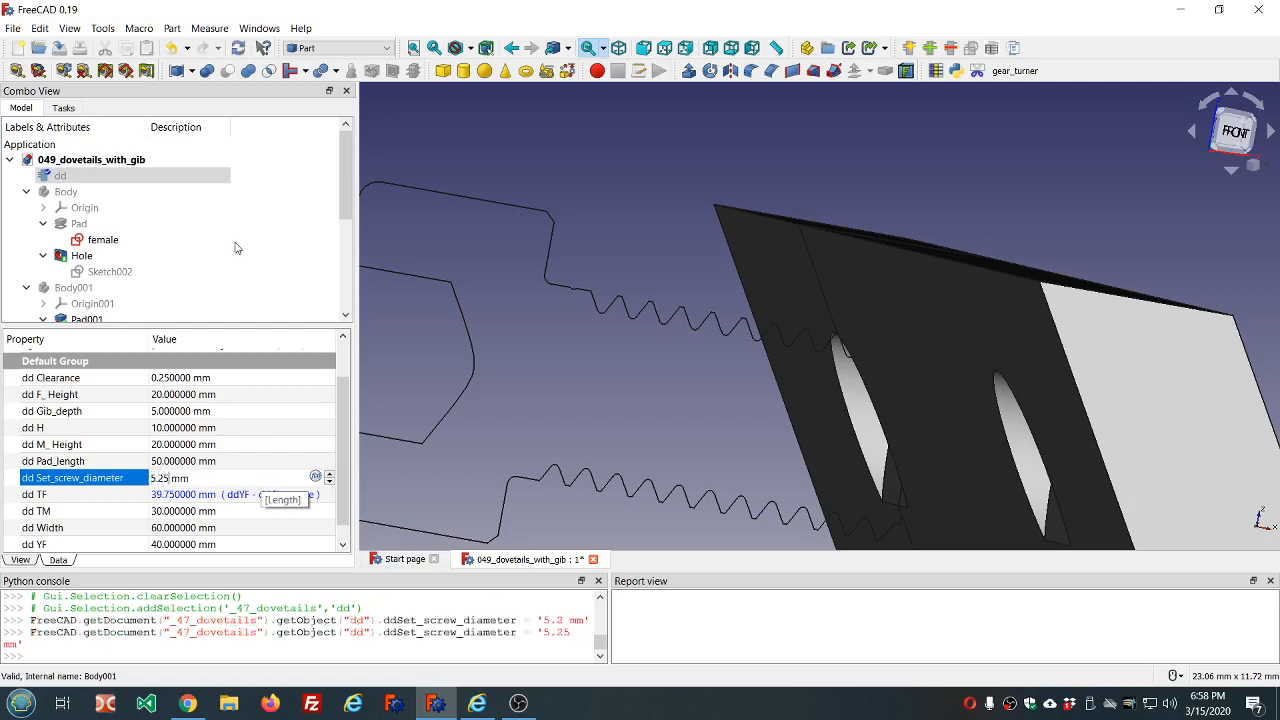
Step: Delete the old cross sections Screw_cs and Body002_cs, and show the M5x10-Screw
{"action": "left_click", "coordinate": [478, 275]}
{"action": "scroll", "coordinate": [680, 281], "scroll_direction": "down", "scroll_amount": 2}
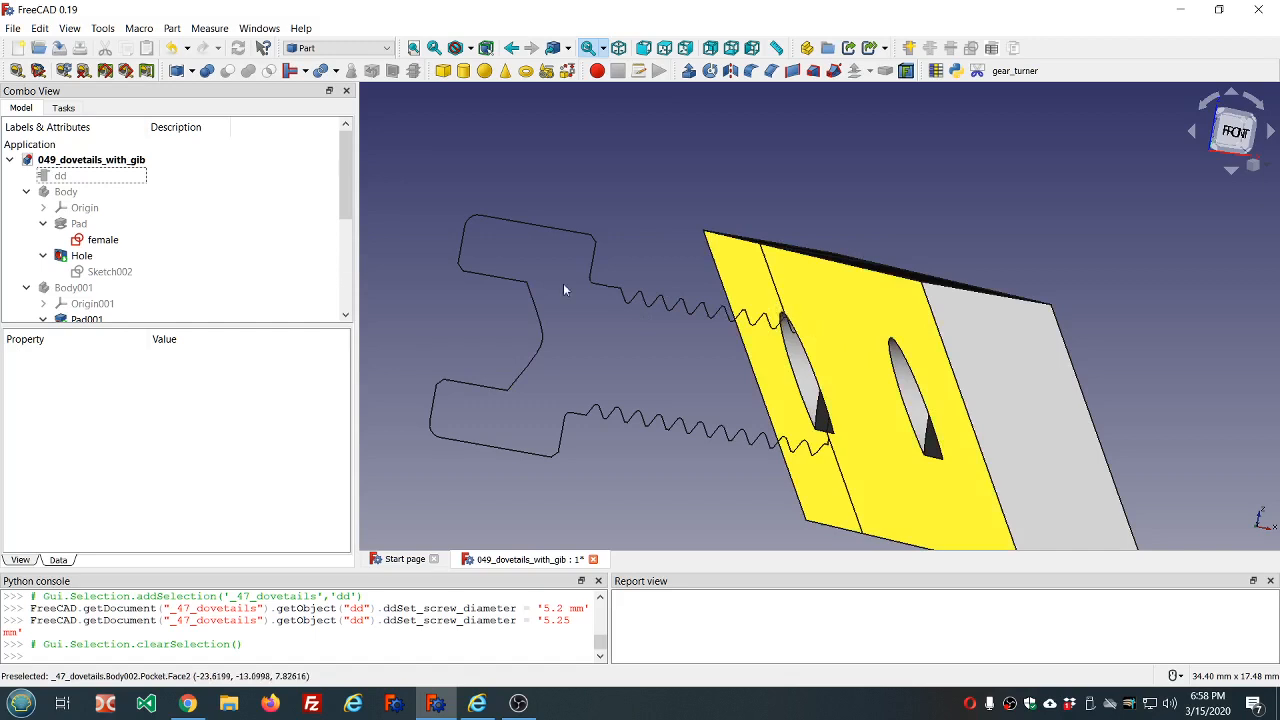
{"action": "scroll", "coordinate": [191, 257], "scroll_direction": "down", "scroll_amount": 4}
{"action": "left_click", "coordinate": [70, 305]}
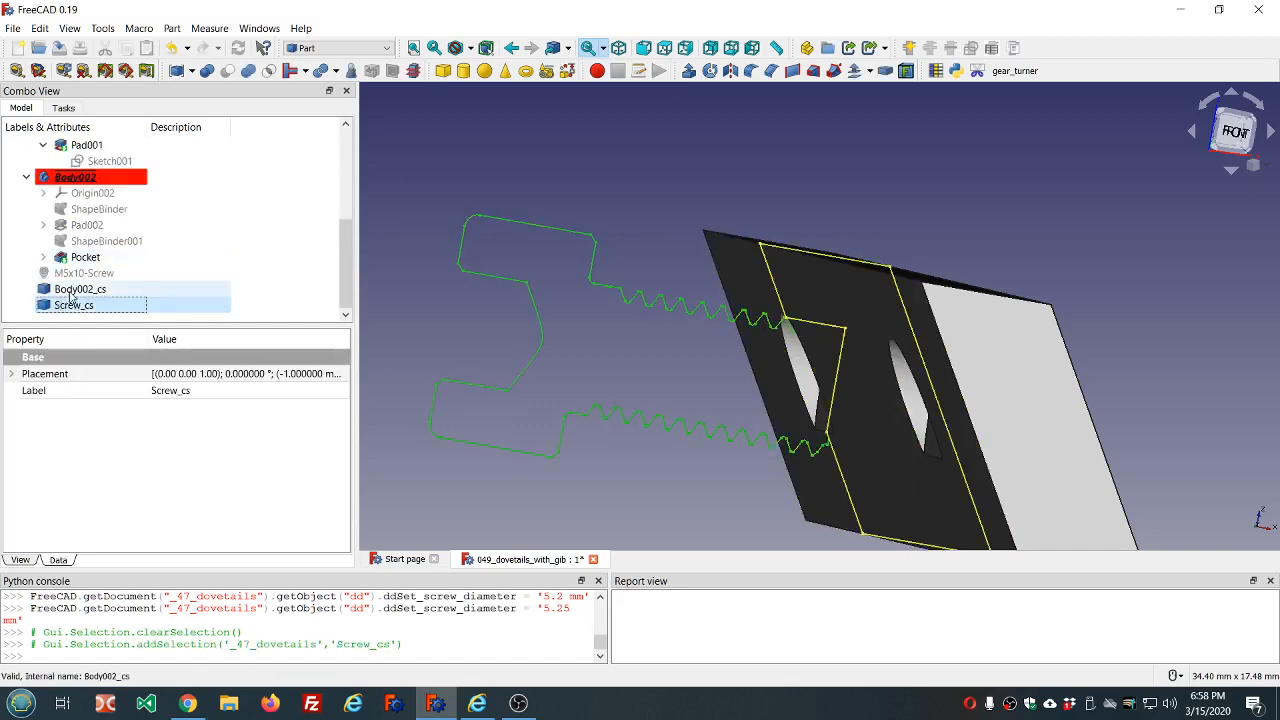
{"action": "left_click", "coordinate": [72, 290], "text": "ctrl"}
{"action": "key", "text": "Delete"}
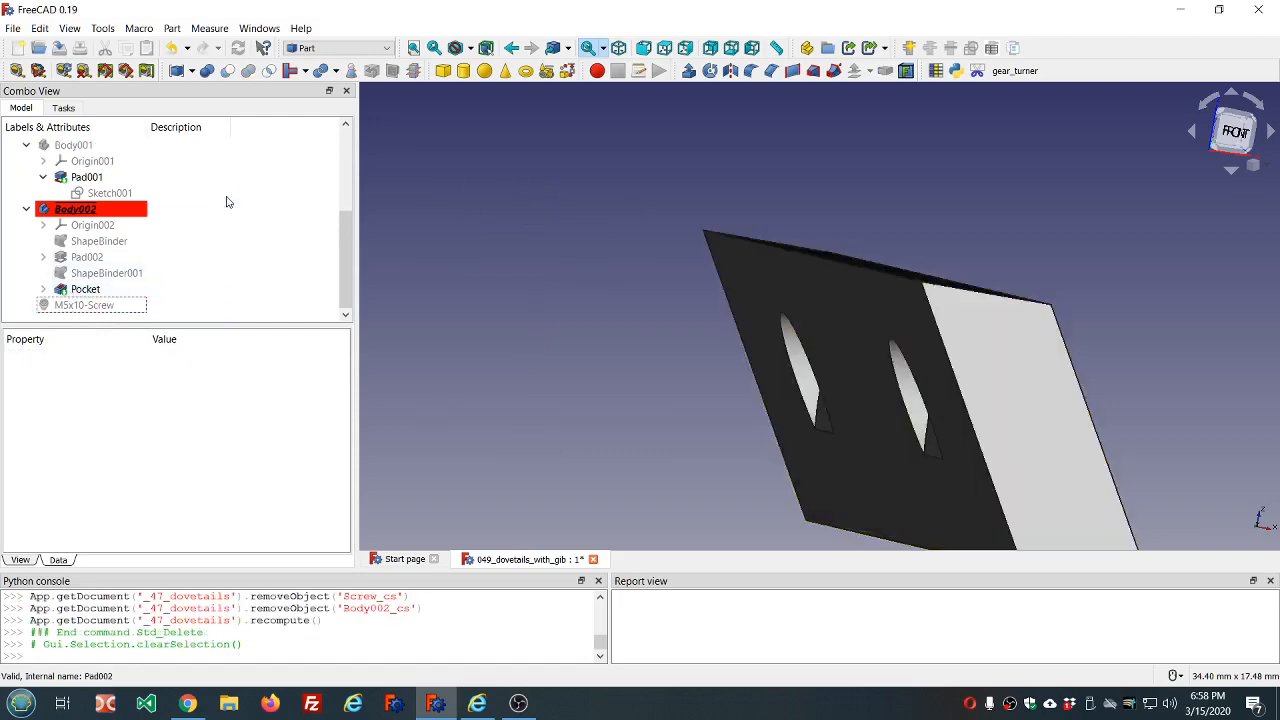
{"action": "left_click", "coordinate": [85, 304]}
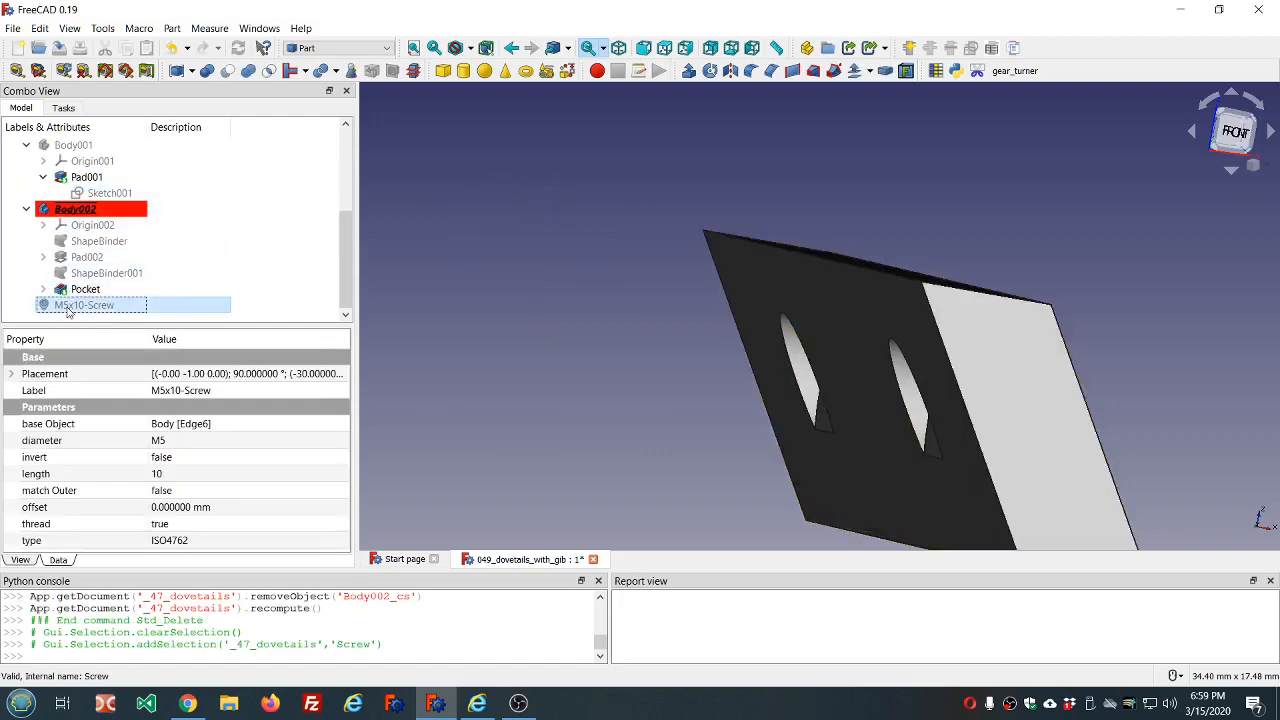
{"action": "key", "text": "space"}
Step: Create cross sections of Body002 and the M5x10-Screw together on the XZ plane at position -13 mm
{"action": "left_click", "coordinate": [88, 210]}
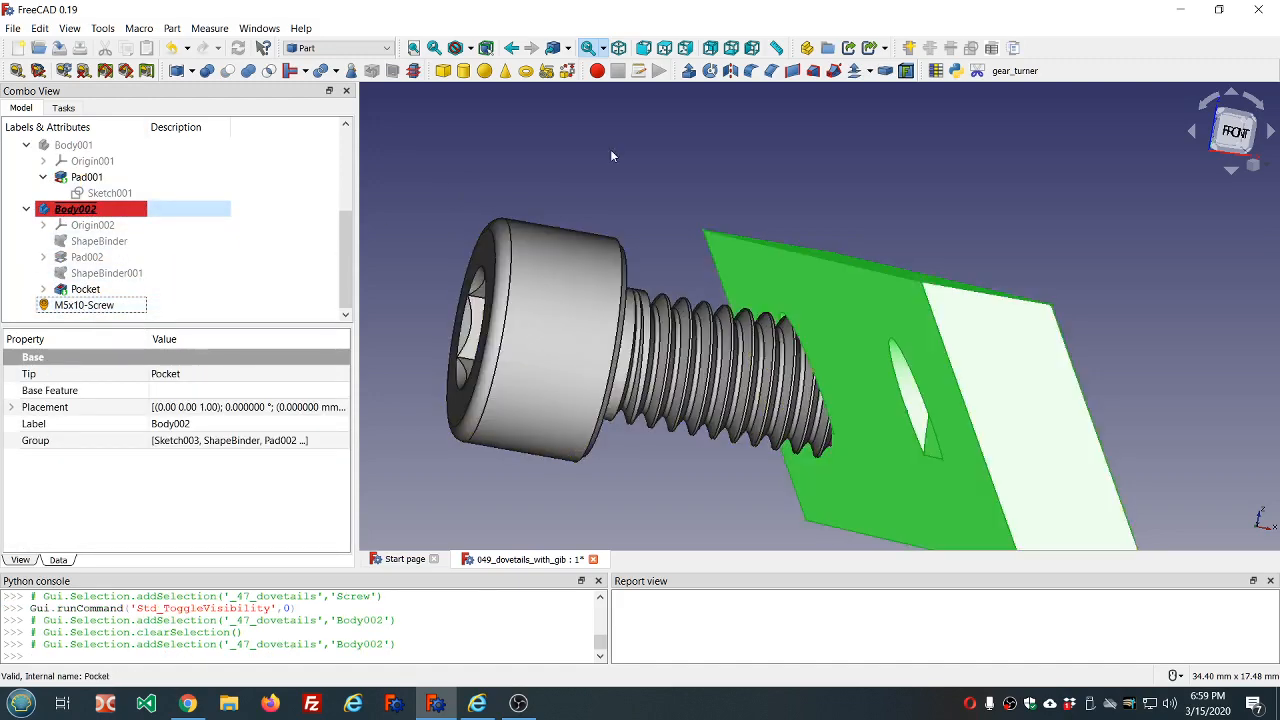
{"action": "left_click", "coordinate": [100, 305], "text": "ctrl"}
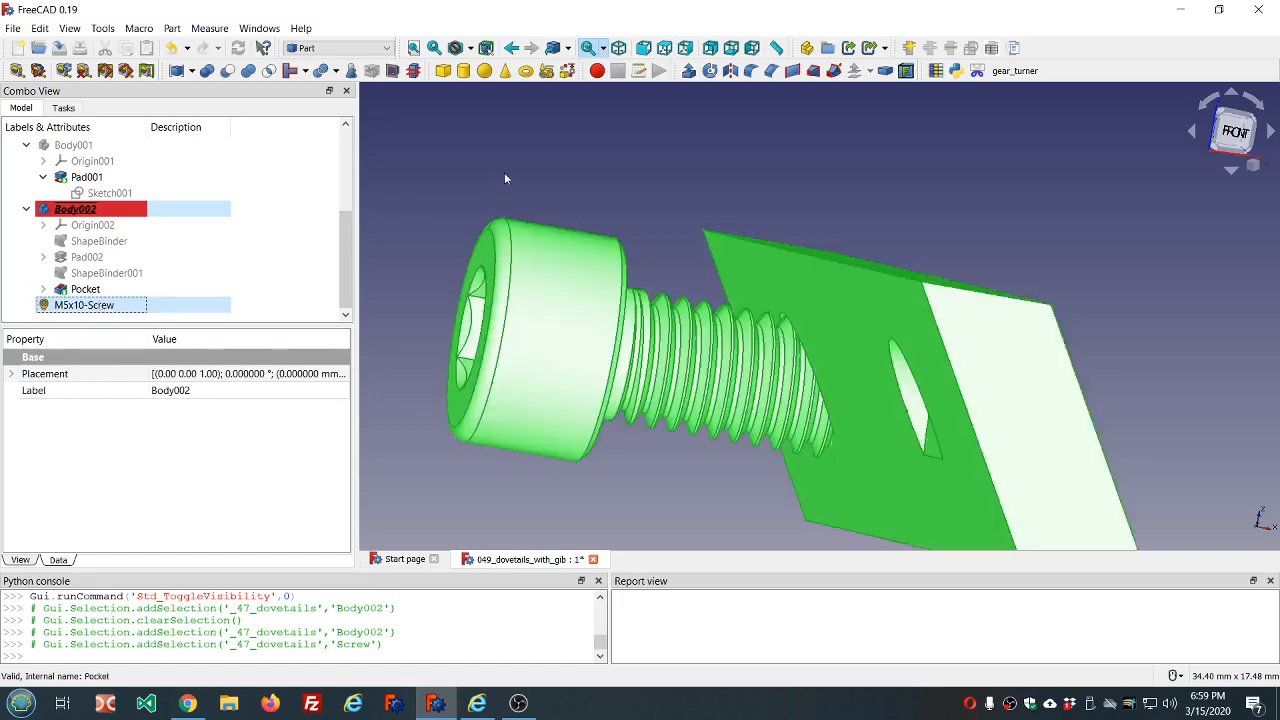
{"action": "left_click", "coordinate": [413, 70]}
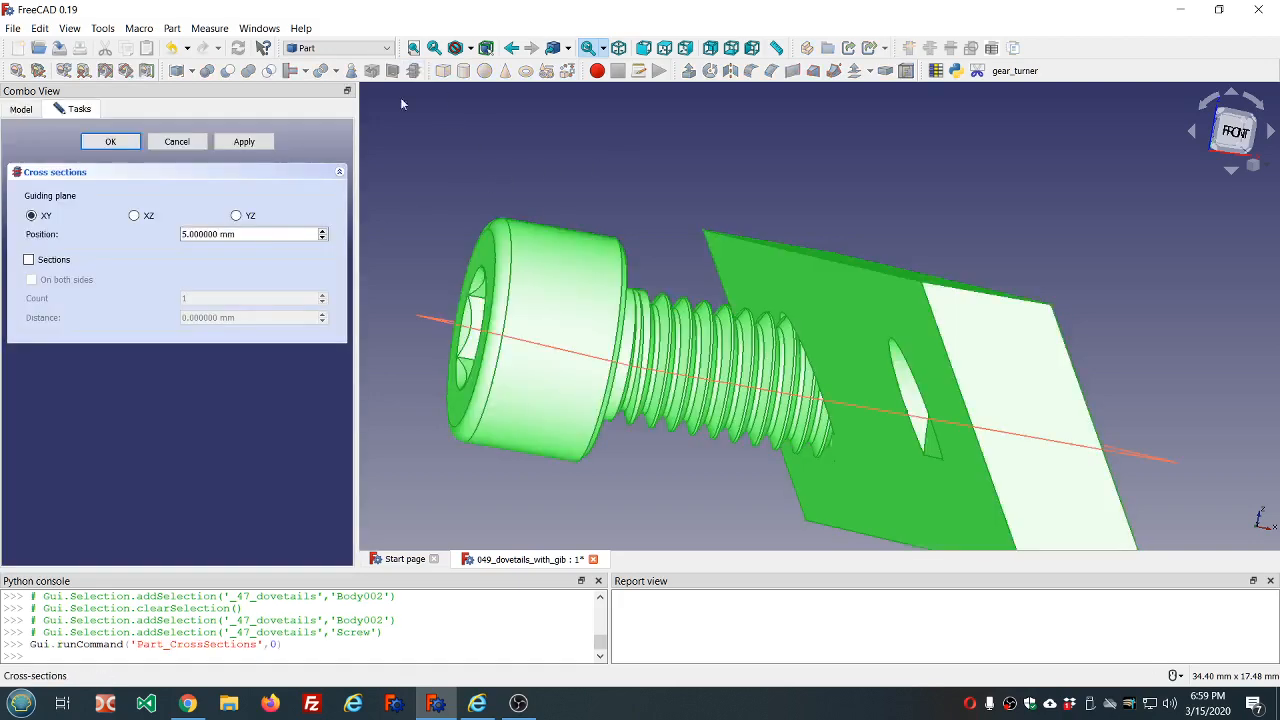
{"action": "left_click", "coordinate": [134, 216]}
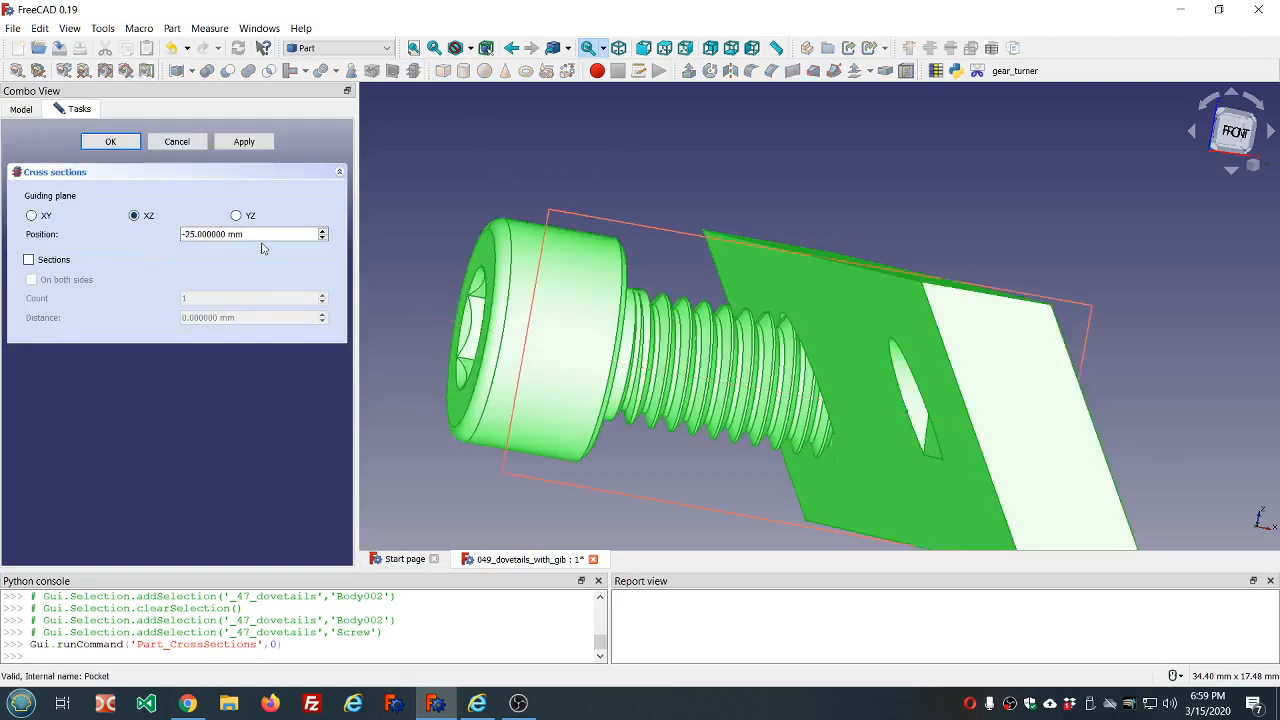
{"action": "scroll", "coordinate": [287, 233], "scroll_direction": "up", "scroll_amount": 10}
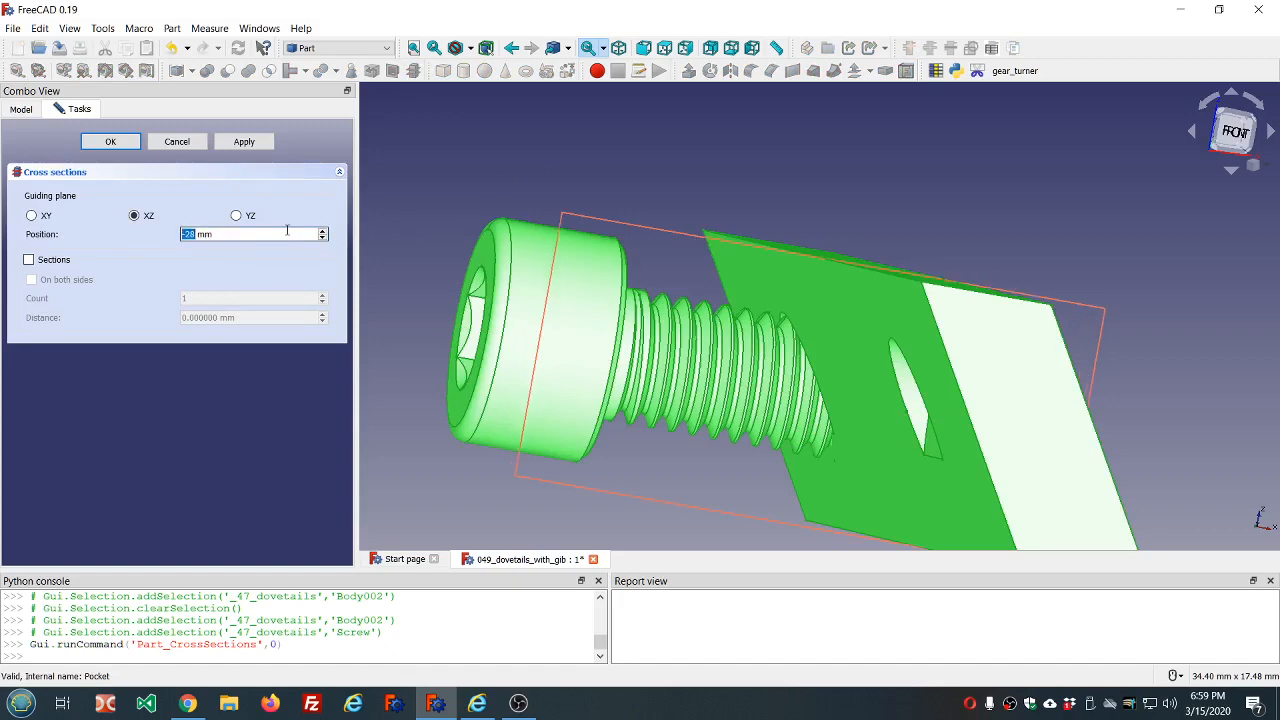
{"action": "scroll", "coordinate": [287, 233], "scroll_direction": "up", "scroll_amount": 4}
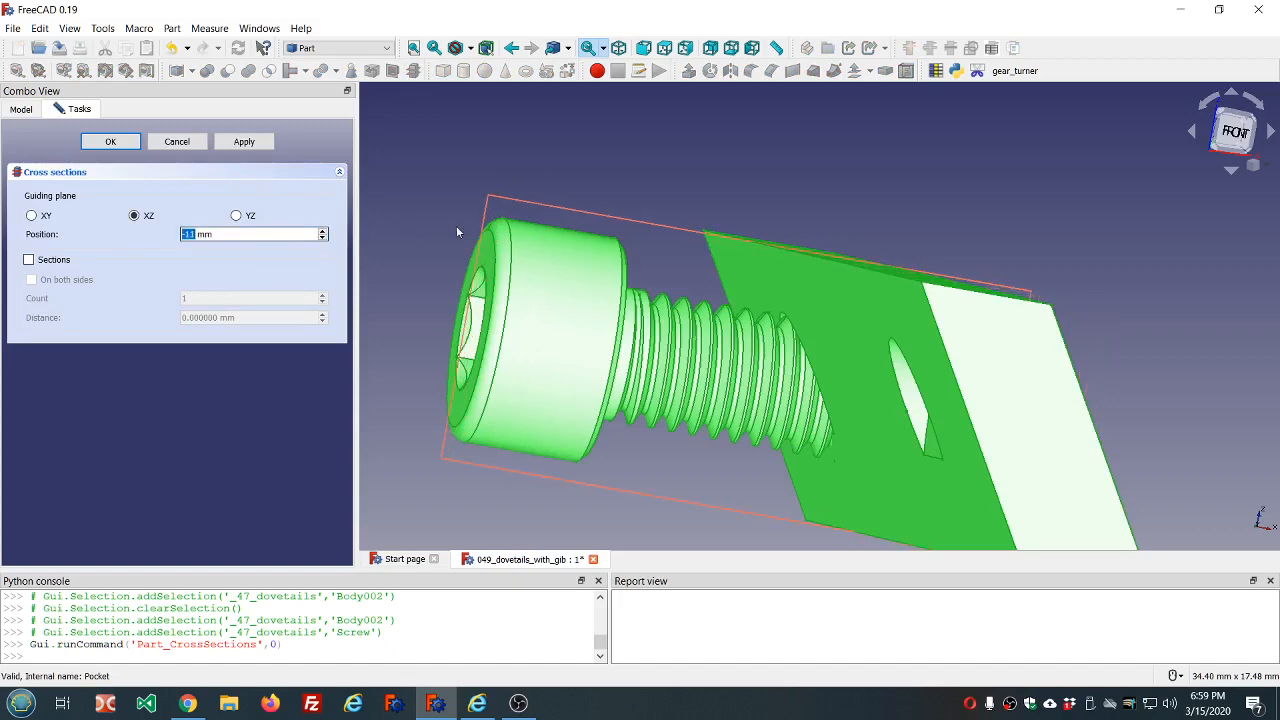
{"action": "middle_click_drag", "start_coordinate": [1060, 138], "coordinate": [1030, 220]}
{"action": "scroll", "coordinate": [1030, 220], "scroll_direction": "down", "scroll_amount": 6}
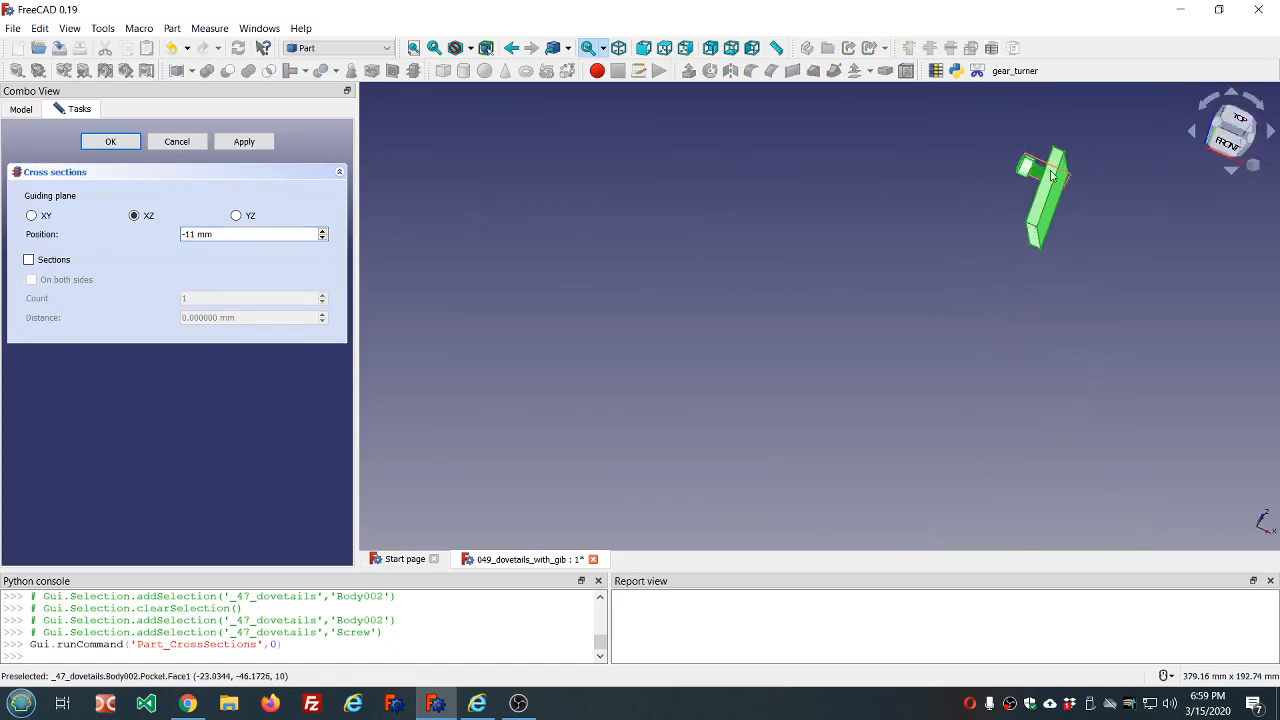
{"action": "scroll", "coordinate": [1050, 140], "scroll_direction": "up", "scroll_amount": 4}
{"action": "middle_click_drag", "start_coordinate": [1045, 143], "coordinate": [997, 194]}
{"action": "scroll", "coordinate": [996, 207], "scroll_direction": "down", "scroll_amount": 3}
{"action": "scroll", "coordinate": [996, 207], "scroll_direction": "down", "scroll_amount": 1}
{"action": "scroll", "coordinate": [1077, 132], "scroll_direction": "up", "scroll_amount": 4}
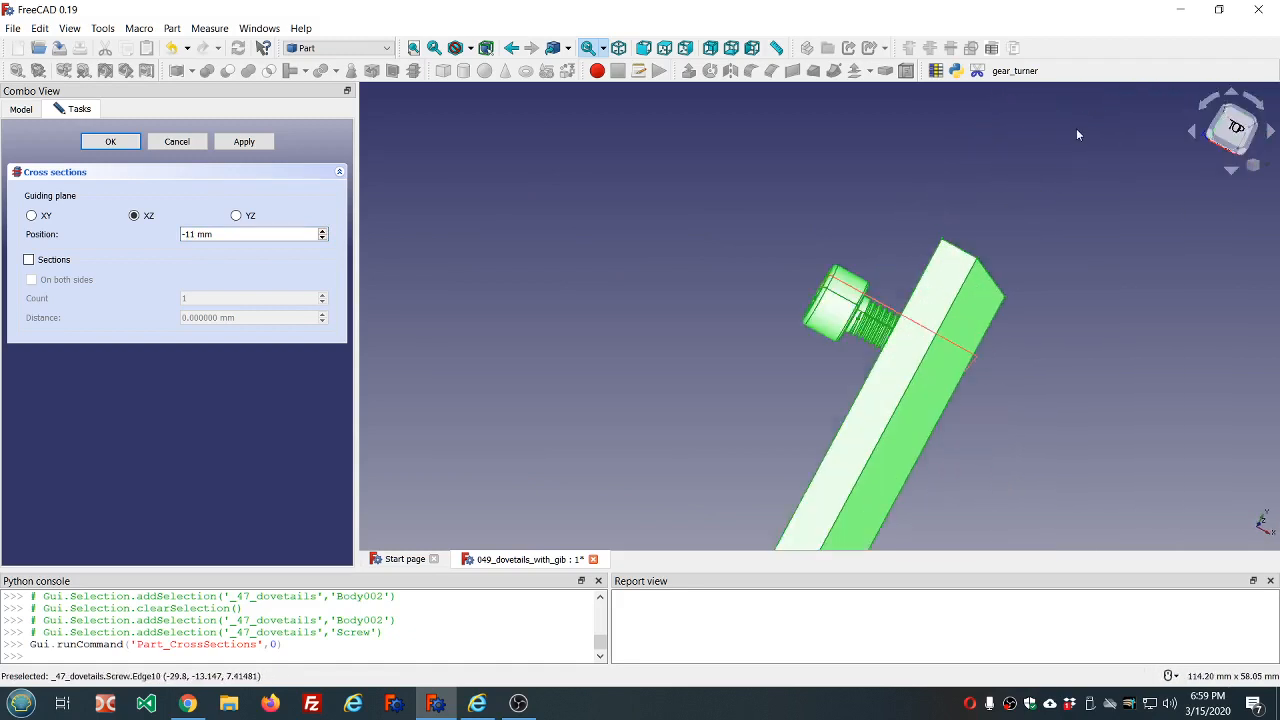
{"action": "scroll", "coordinate": [259, 240], "scroll_direction": "down", "scroll_amount": 2}
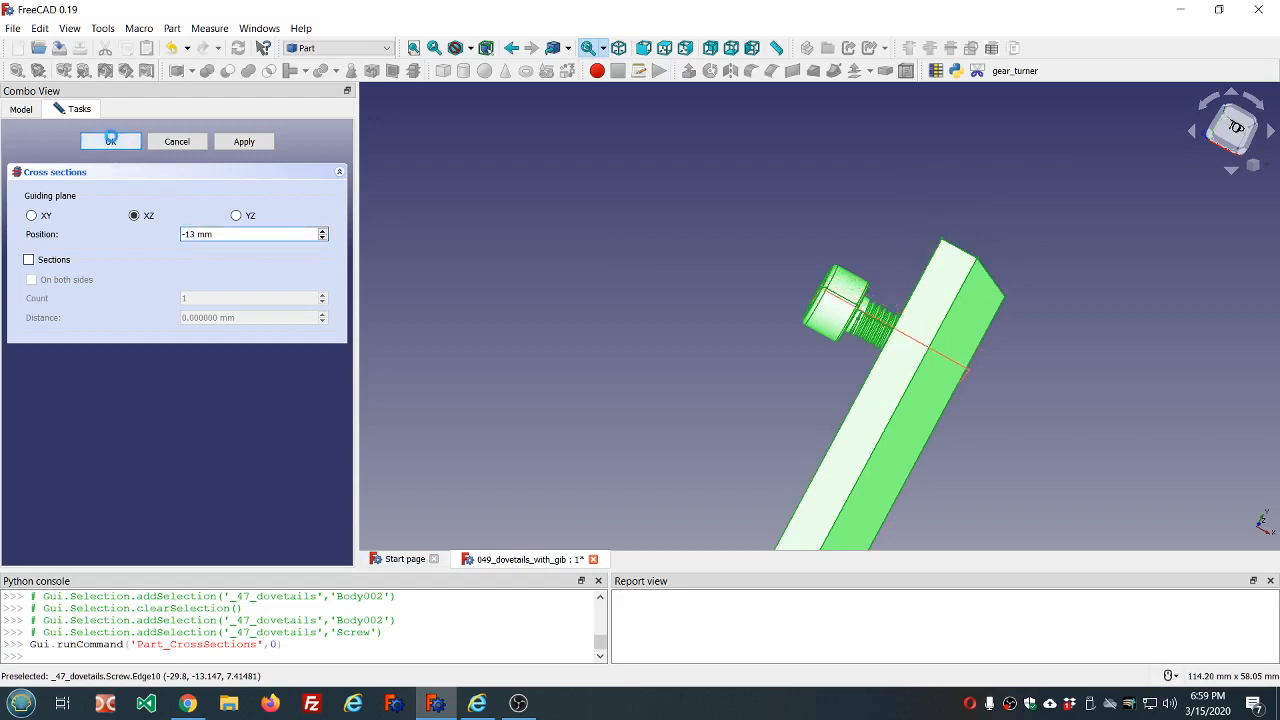
{"action": "left_click", "coordinate": [110, 141]}
Step: Hide the solid Body002 and M5x10-Screw, leaving their cross sections Body002_cs and Screw_cs displayed
{"action": "scroll", "coordinate": [103, 266], "scroll_direction": "down", "scroll_amount": 1}
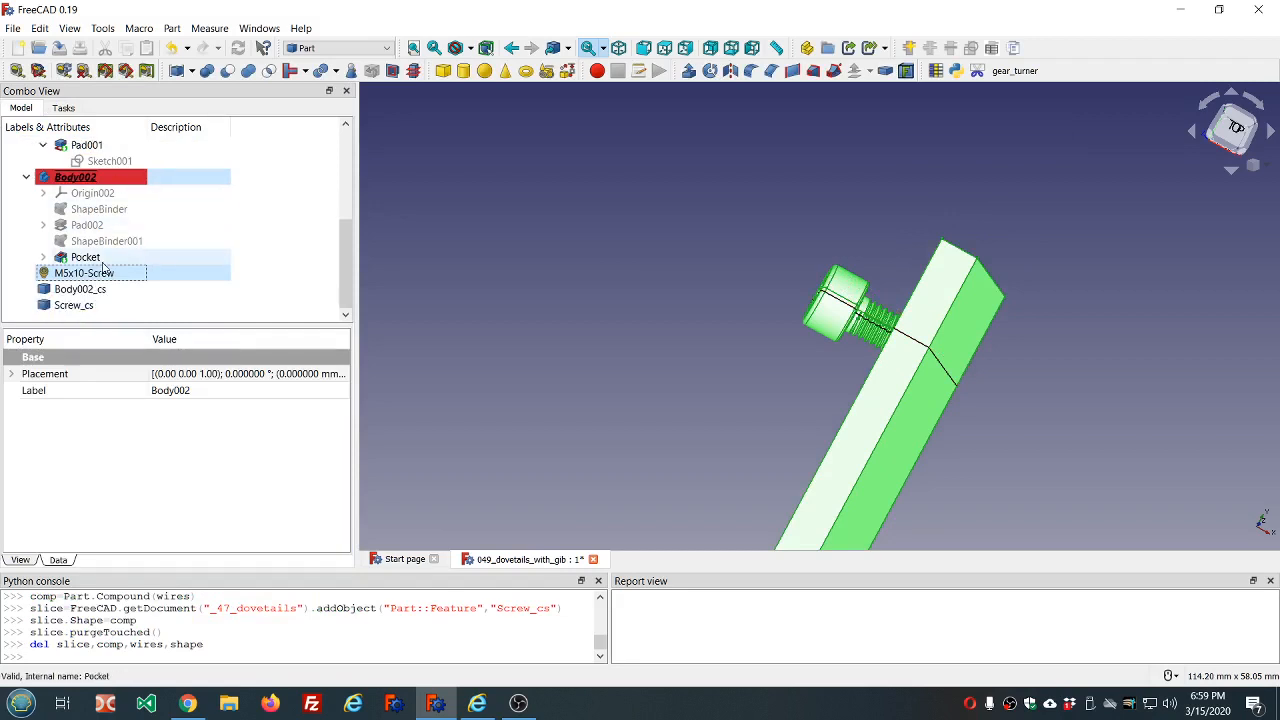
{"action": "key", "text": "space"}
{"action": "left_click", "coordinate": [80, 289]}
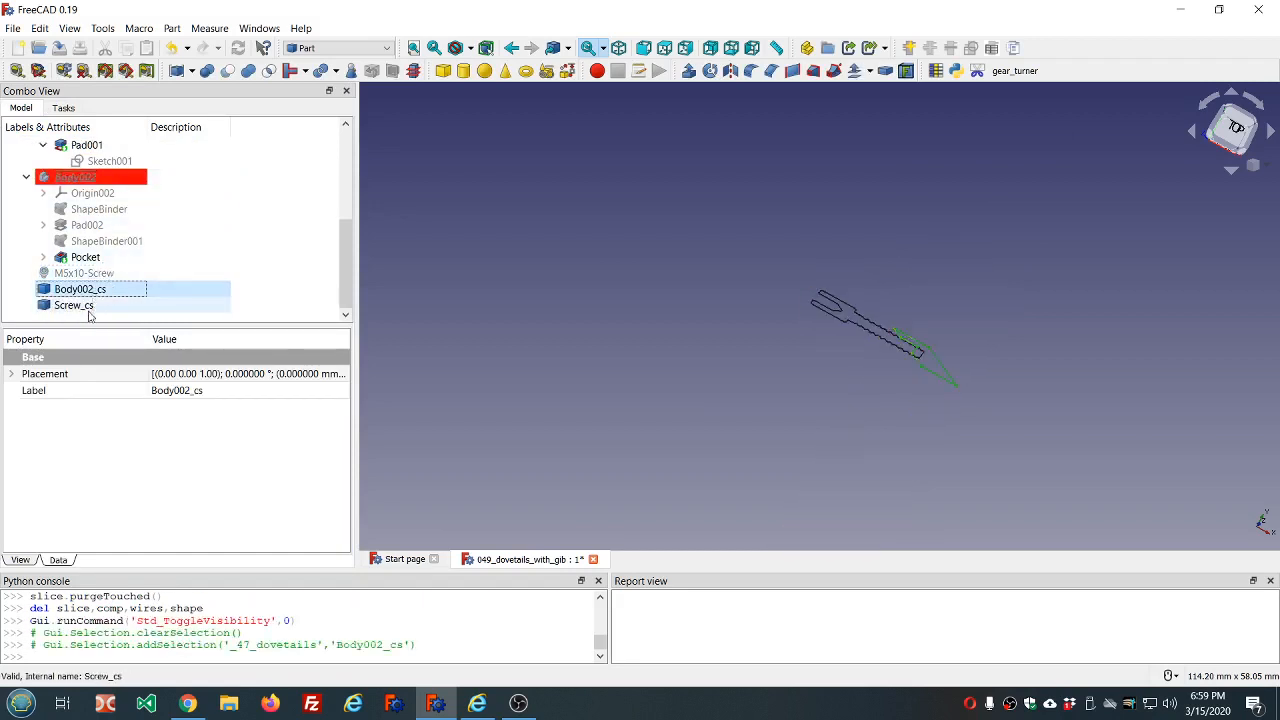
{"action": "left_click", "coordinate": [88, 311]}
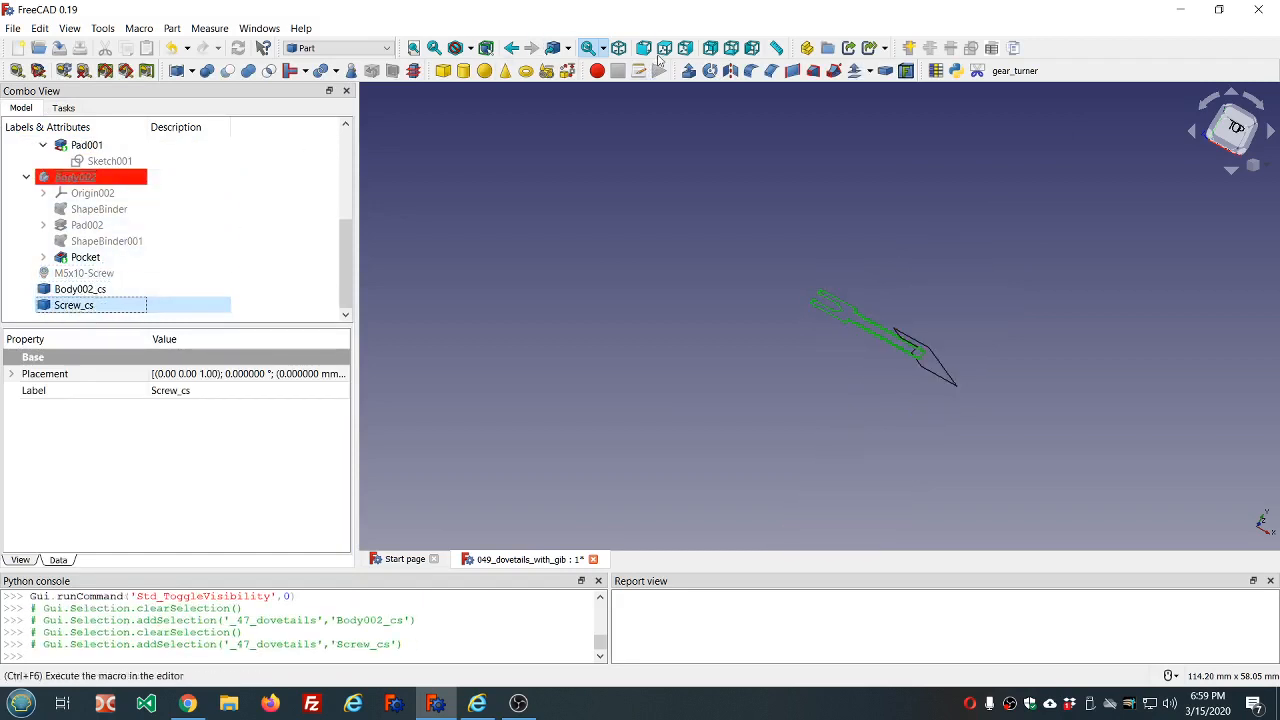
Step: Examine the clearance between the screw section's thread crests and the gib pocket's upper edge in the front view
{"action": "left_click", "coordinate": [645, 50]}
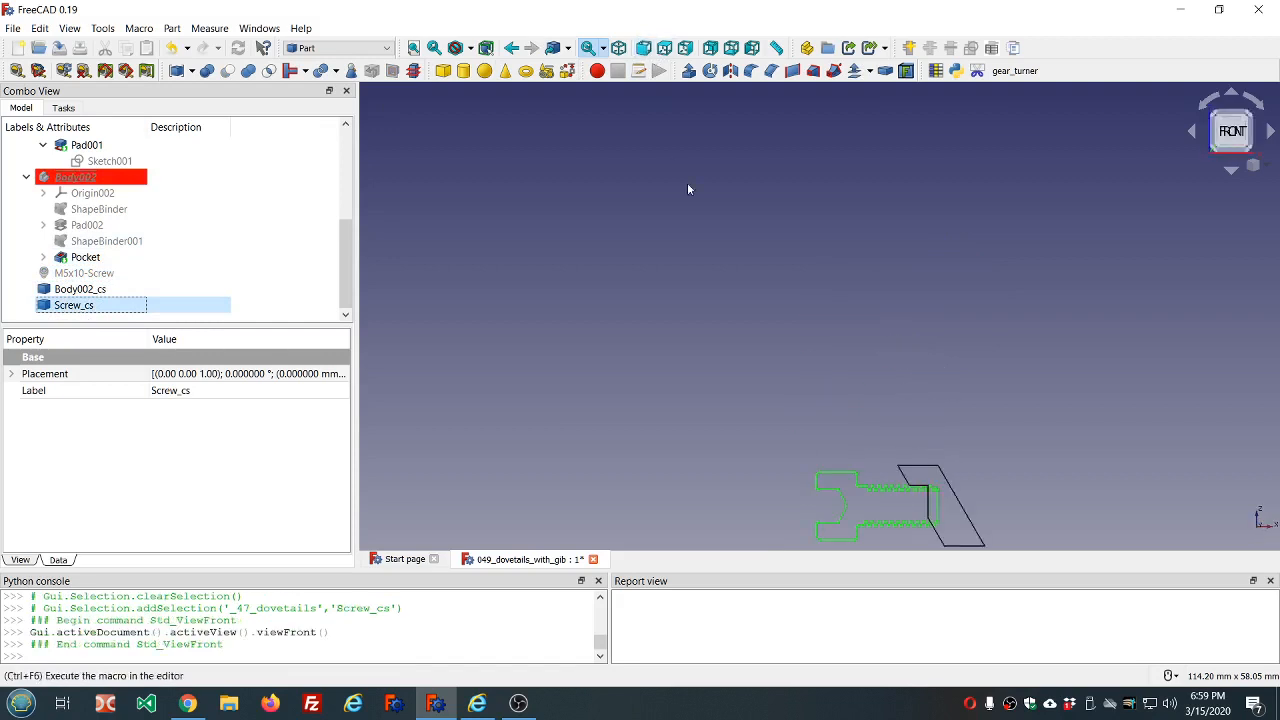
{"action": "scroll", "coordinate": [710, 284], "scroll_direction": "down", "scroll_amount": 5}
{"action": "scroll", "coordinate": [774, 280], "scroll_direction": "up", "scroll_amount": 10}
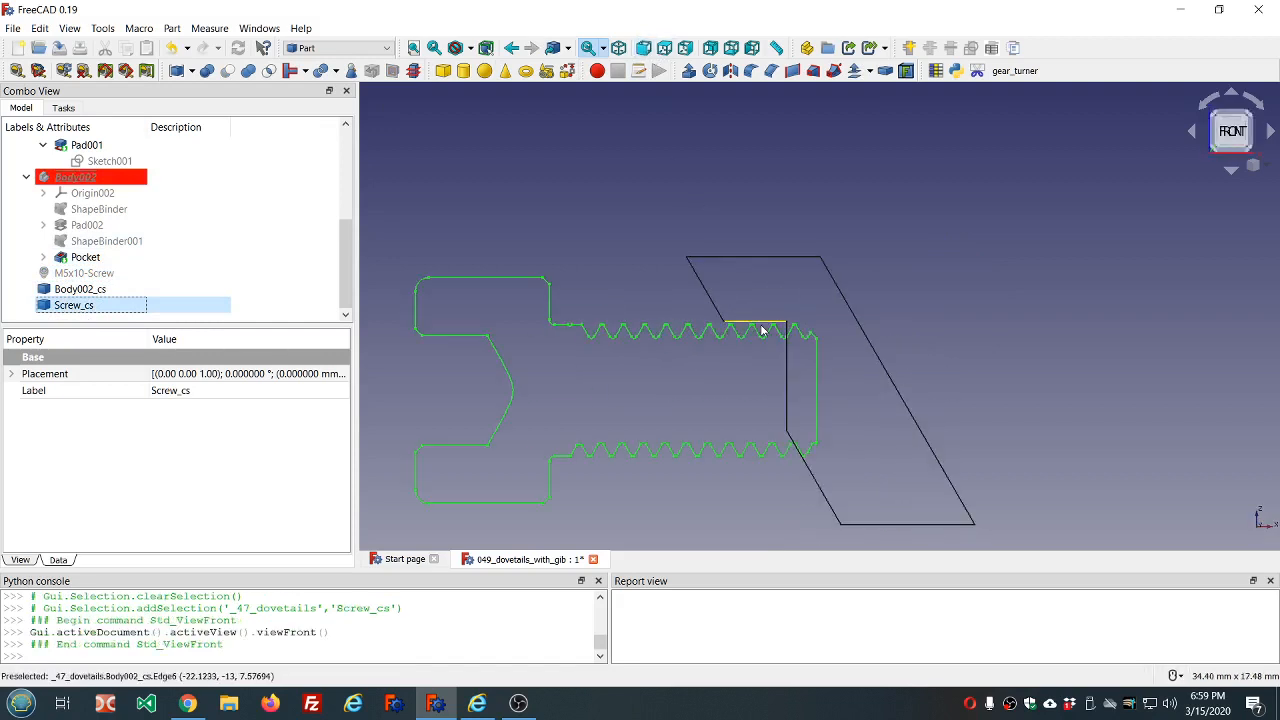
{"action": "scroll", "coordinate": [766, 329], "scroll_direction": "up", "scroll_amount": 5}
{"action": "scroll", "coordinate": [678, 335], "scroll_direction": "up", "scroll_amount": 2}
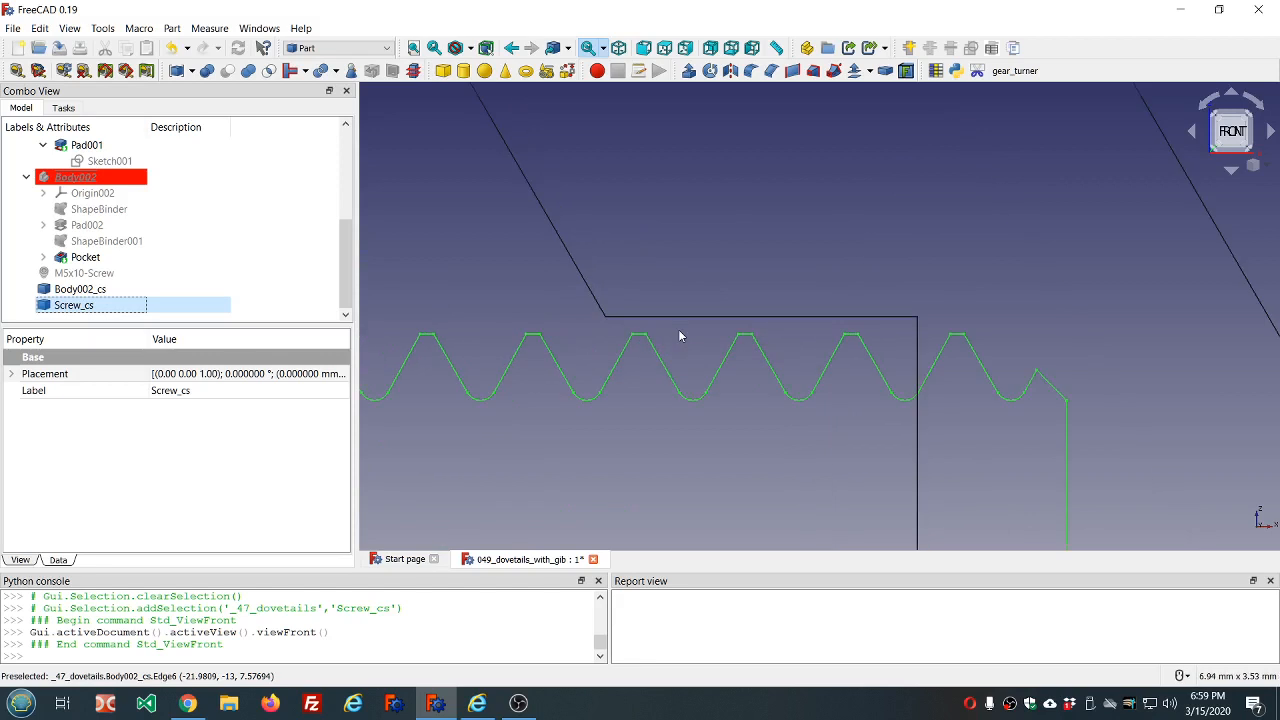
{"action": "scroll", "coordinate": [651, 331], "scroll_direction": "down", "scroll_amount": 3}
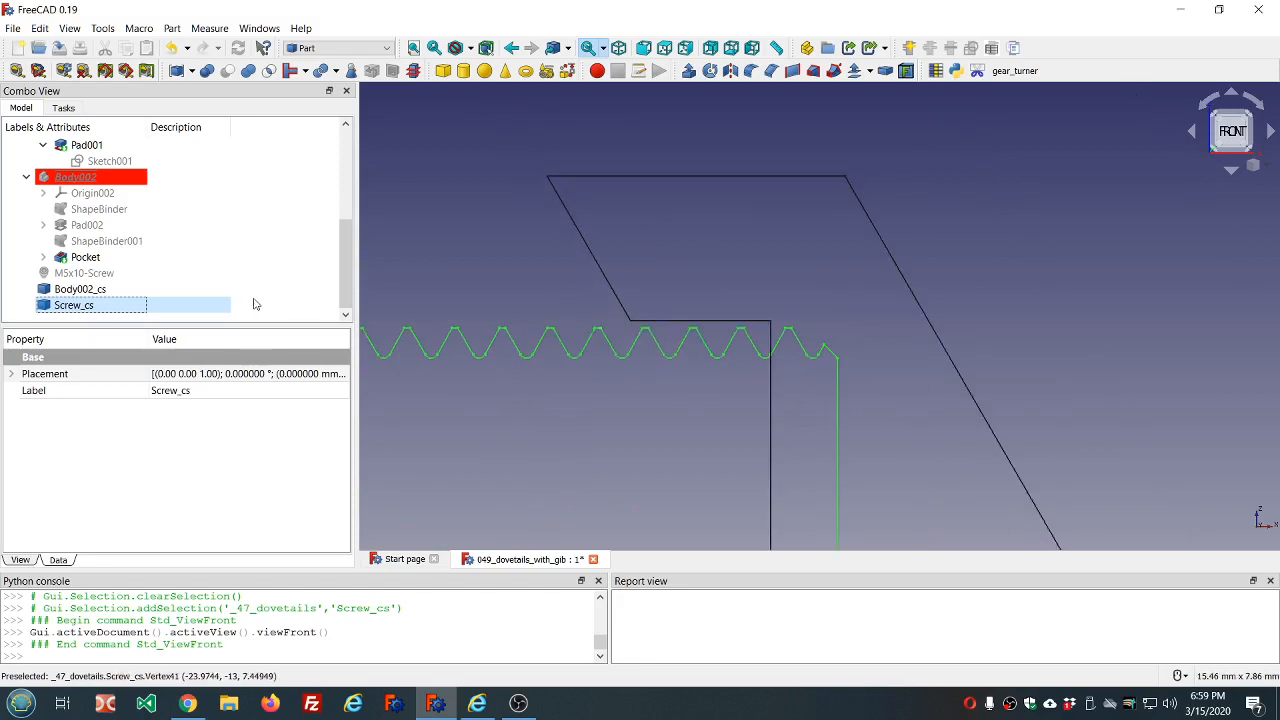
Step: Slide the Screw_cs section back and forth along x to check its fit in the pocket, ending at position x -1 mm
{"action": "left_click", "coordinate": [11, 374]}
{"action": "left_click", "coordinate": [28, 424]}
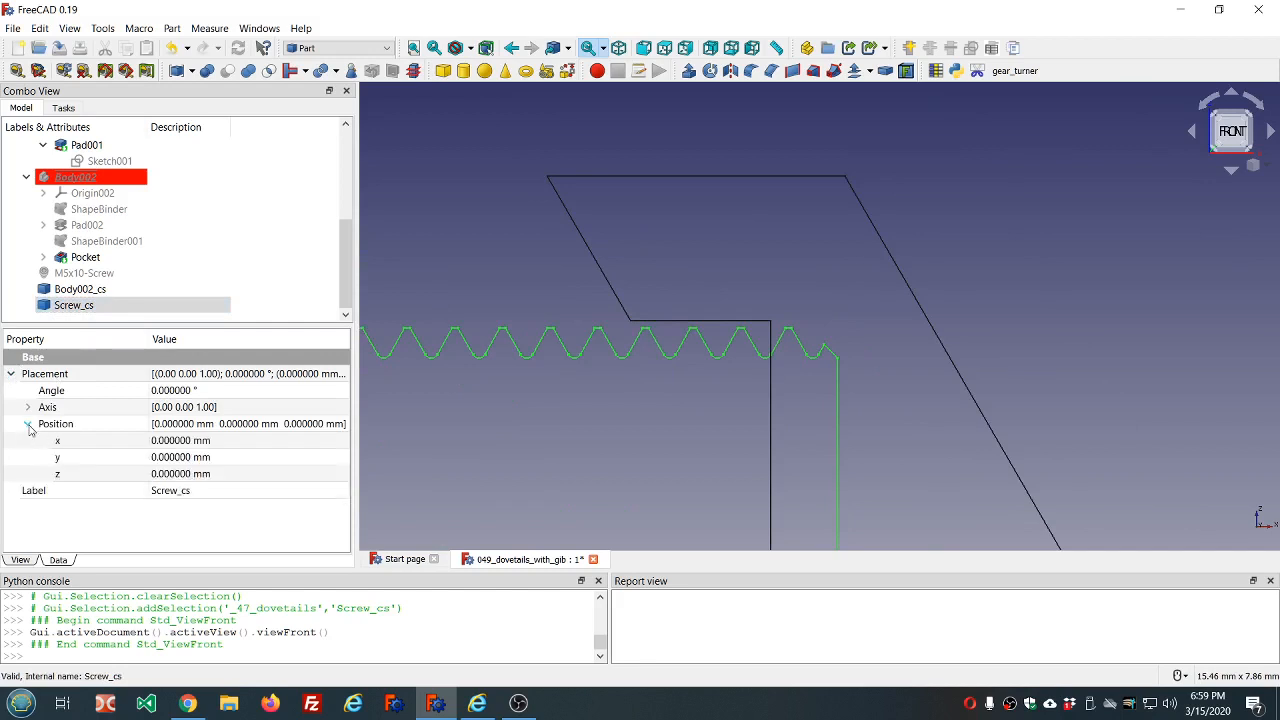
{"action": "left_click", "coordinate": [223, 440]}
{"action": "scroll", "coordinate": [223, 440], "scroll_direction": "down", "scroll_amount": 2}
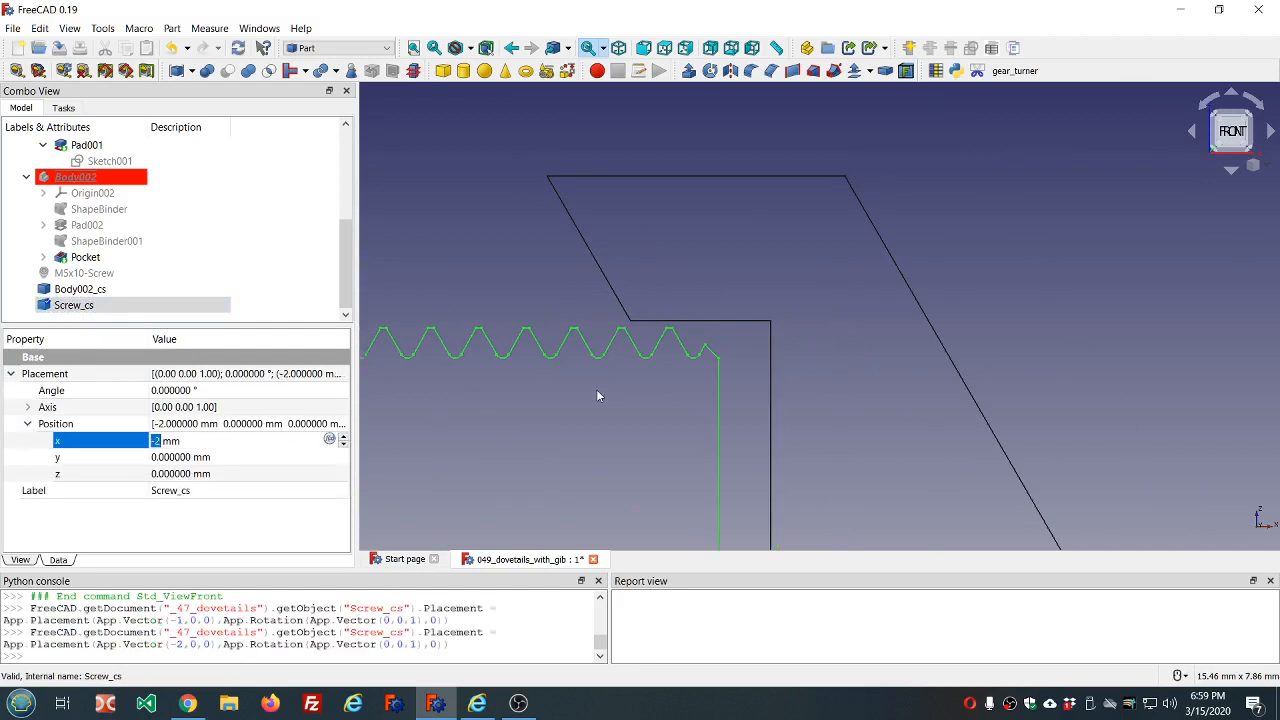
{"action": "middle_click_drag", "start_coordinate": [596, 396], "coordinate": [581, 469]}
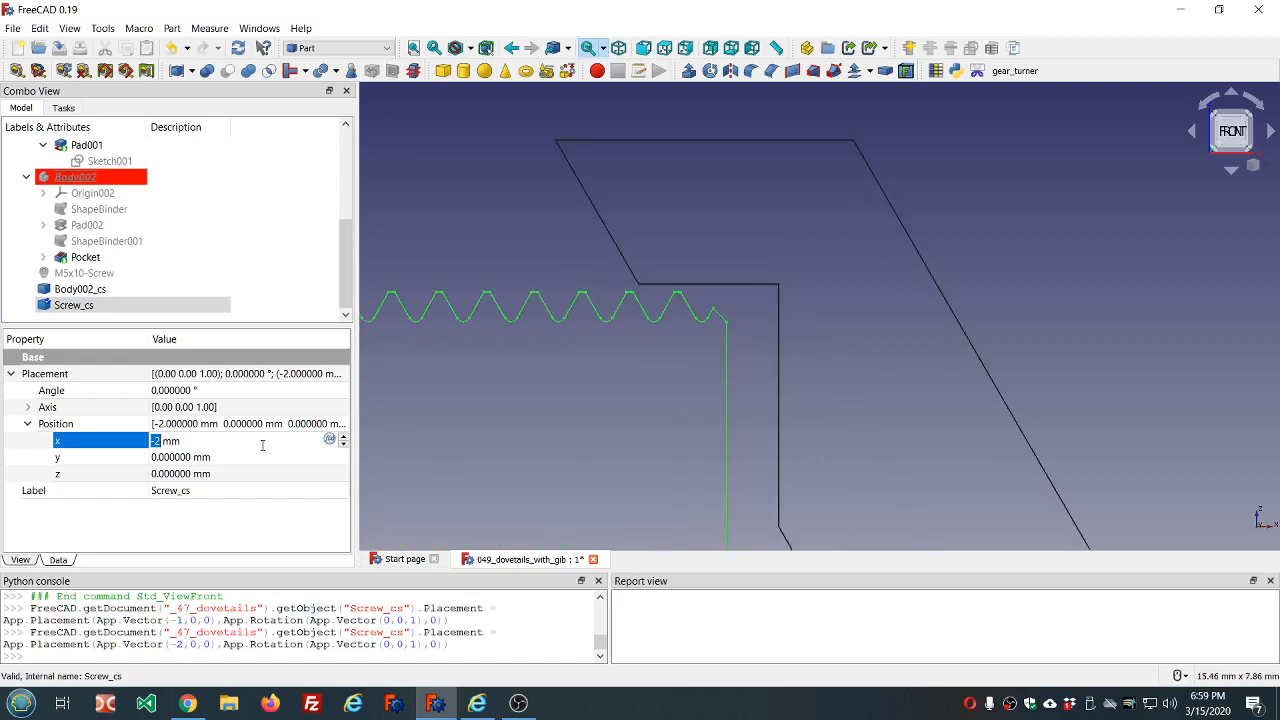
{"action": "scroll", "coordinate": [263, 441], "scroll_direction": "up", "scroll_amount": 1}
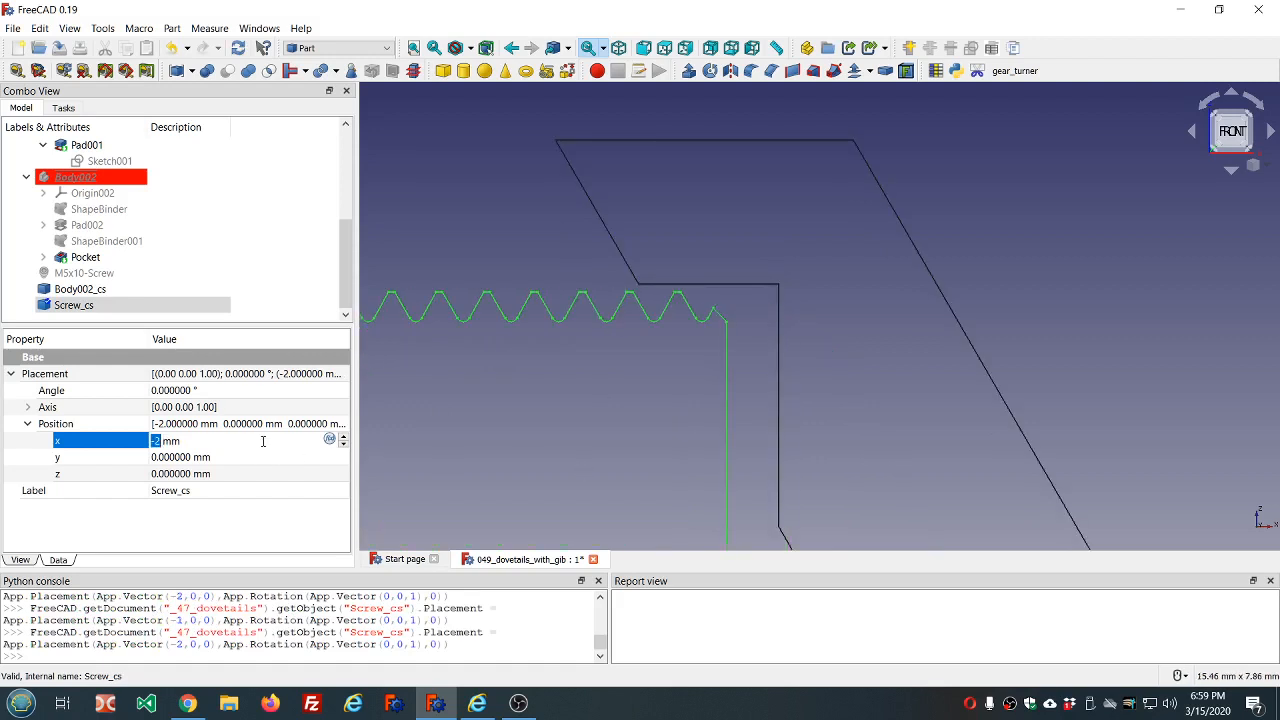
{"action": "scroll", "coordinate": [588, 385], "scroll_direction": "down", "scroll_amount": 5}
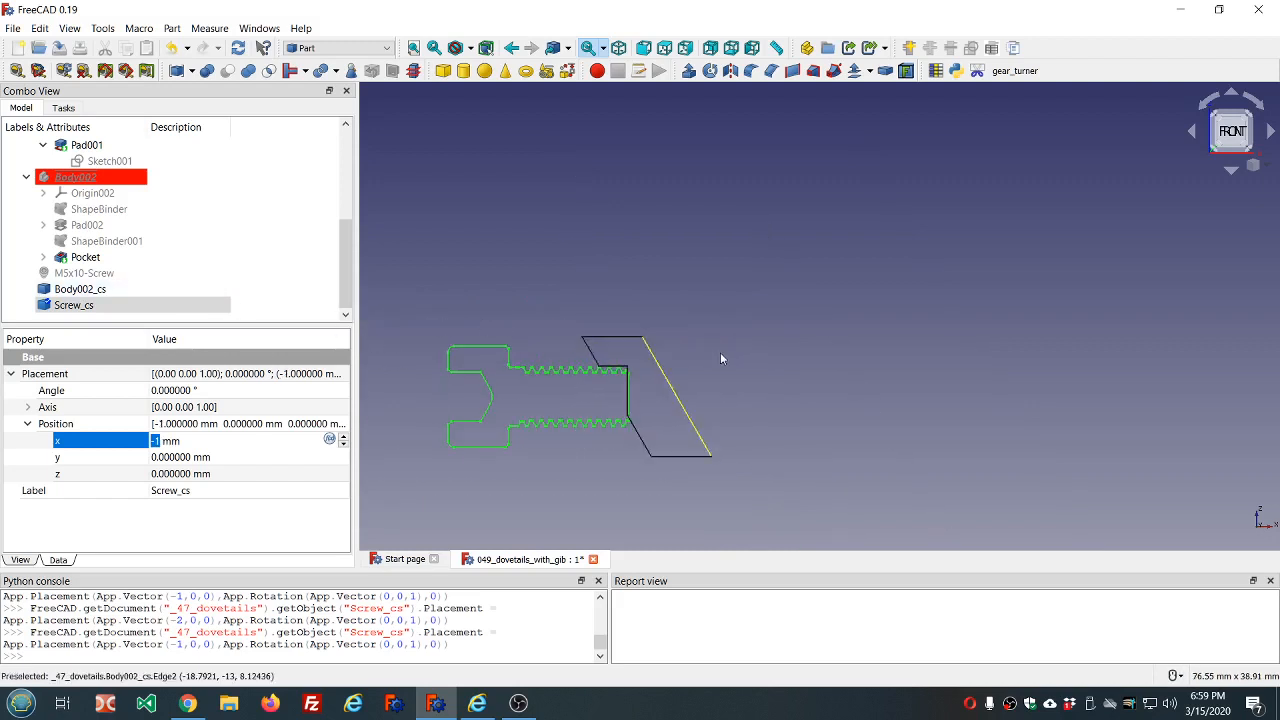
Step: Show the female dovetail Body, the male dovetail Body001 and the gib Body002
{"action": "scroll", "coordinate": [85, 195], "scroll_direction": "up", "scroll_amount": 4}
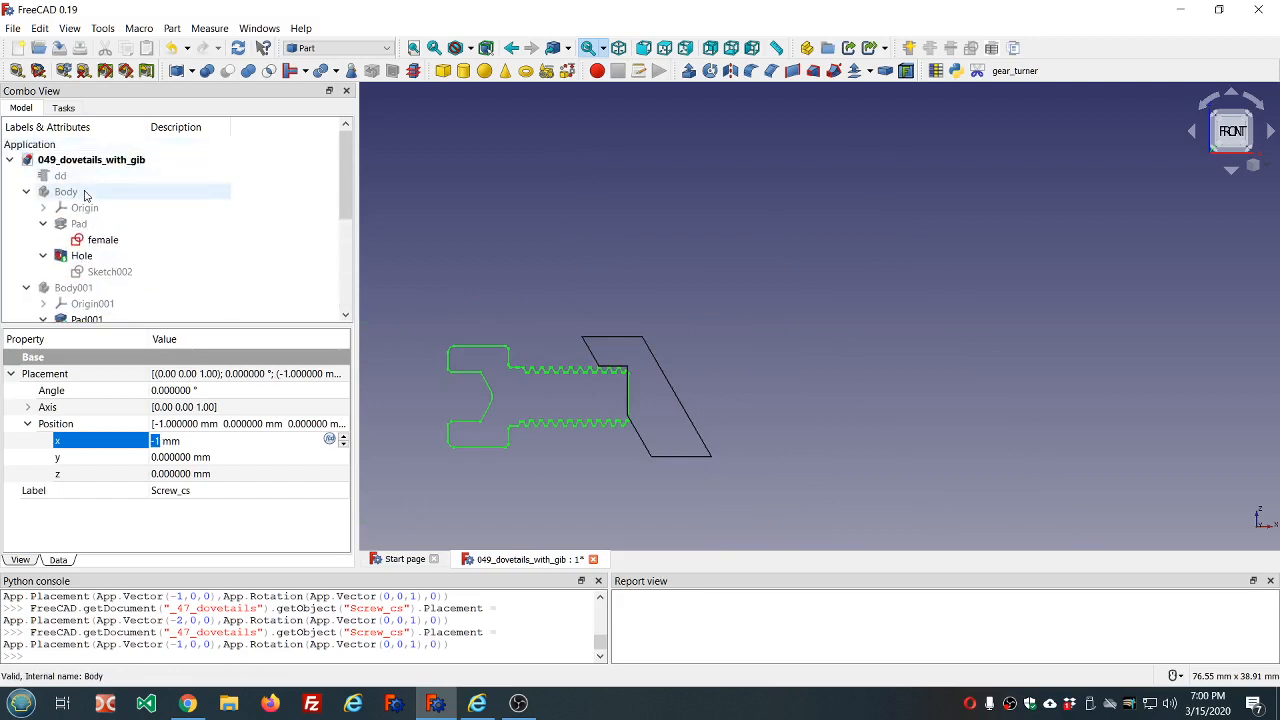
{"action": "left_click", "coordinate": [85, 193]}
{"action": "key", "text": "space"}
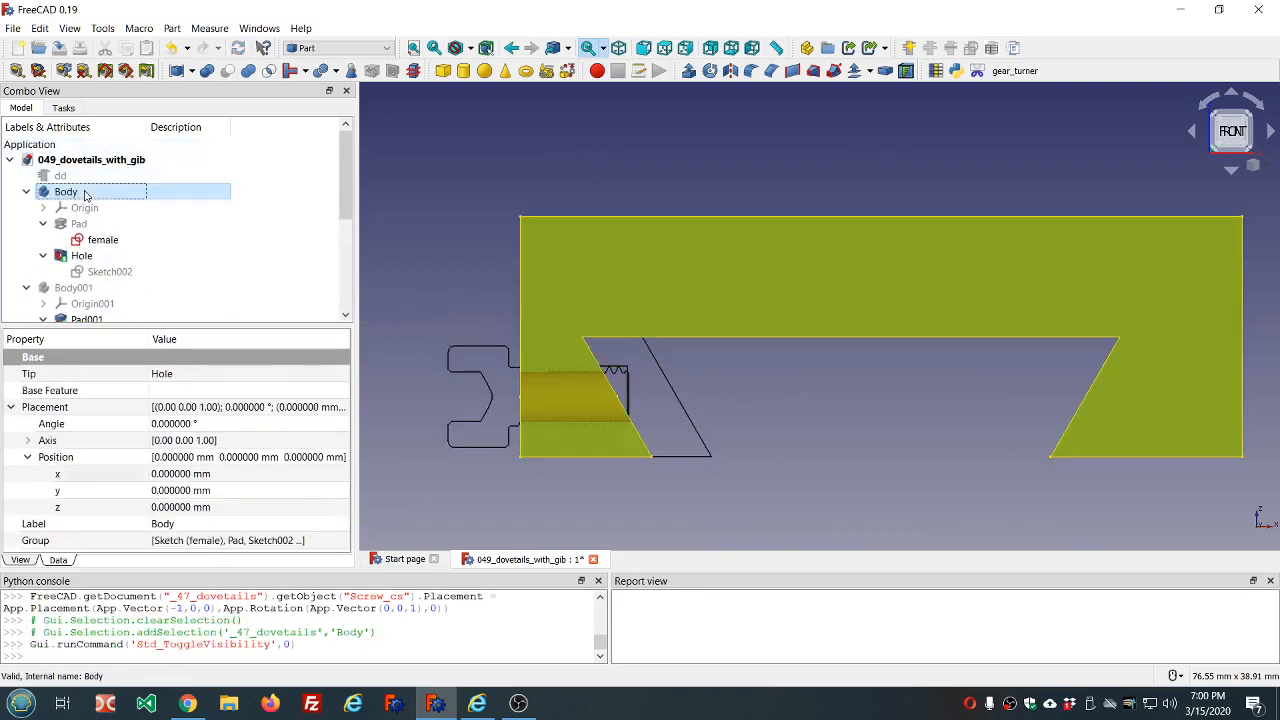
{"action": "left_click", "coordinate": [96, 288]}
{"action": "key", "text": "space"}
{"action": "scroll", "coordinate": [623, 302], "scroll_direction": "down", "scroll_amount": 3}
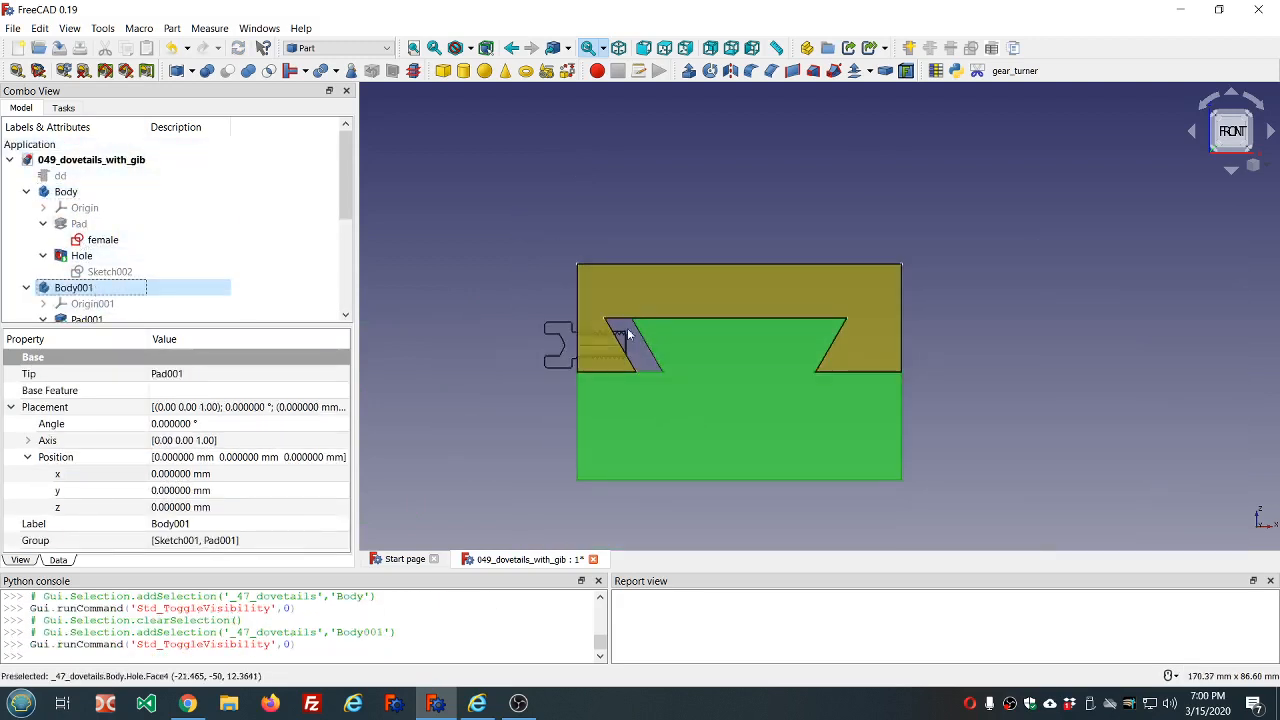
{"action": "scroll", "coordinate": [100, 250], "scroll_direction": "down", "scroll_amount": 2}
{"action": "left_click", "coordinate": [92, 258]}
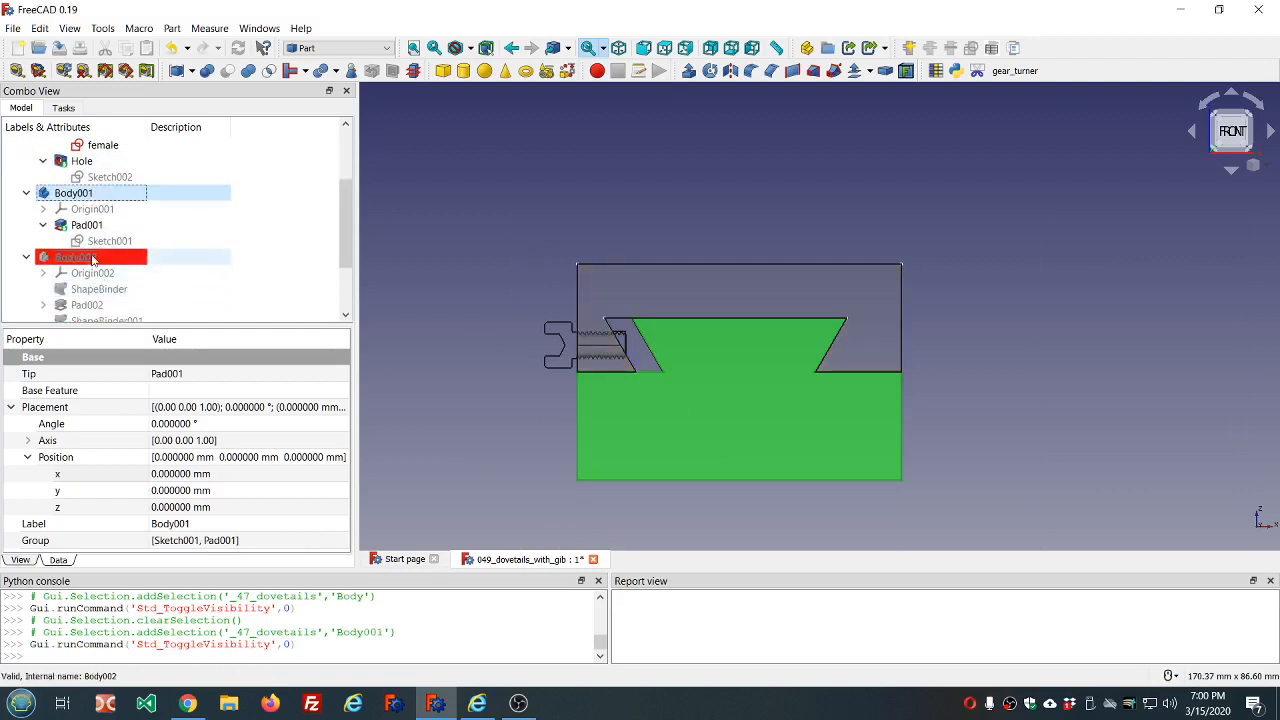
{"action": "key", "text": "space"}
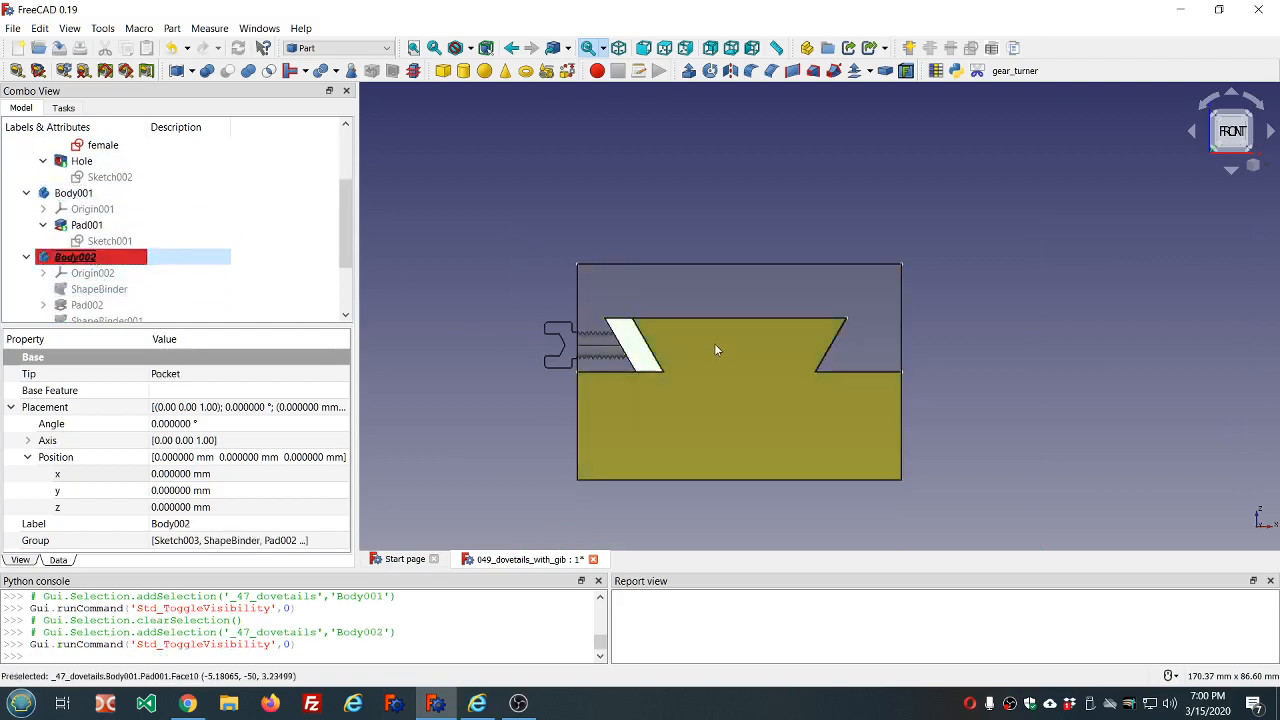
Step: Examine how the gib and screw section sit between the female and male dovetails in the assembly
{"action": "scroll", "coordinate": [714, 343], "scroll_direction": "up", "scroll_amount": 2}
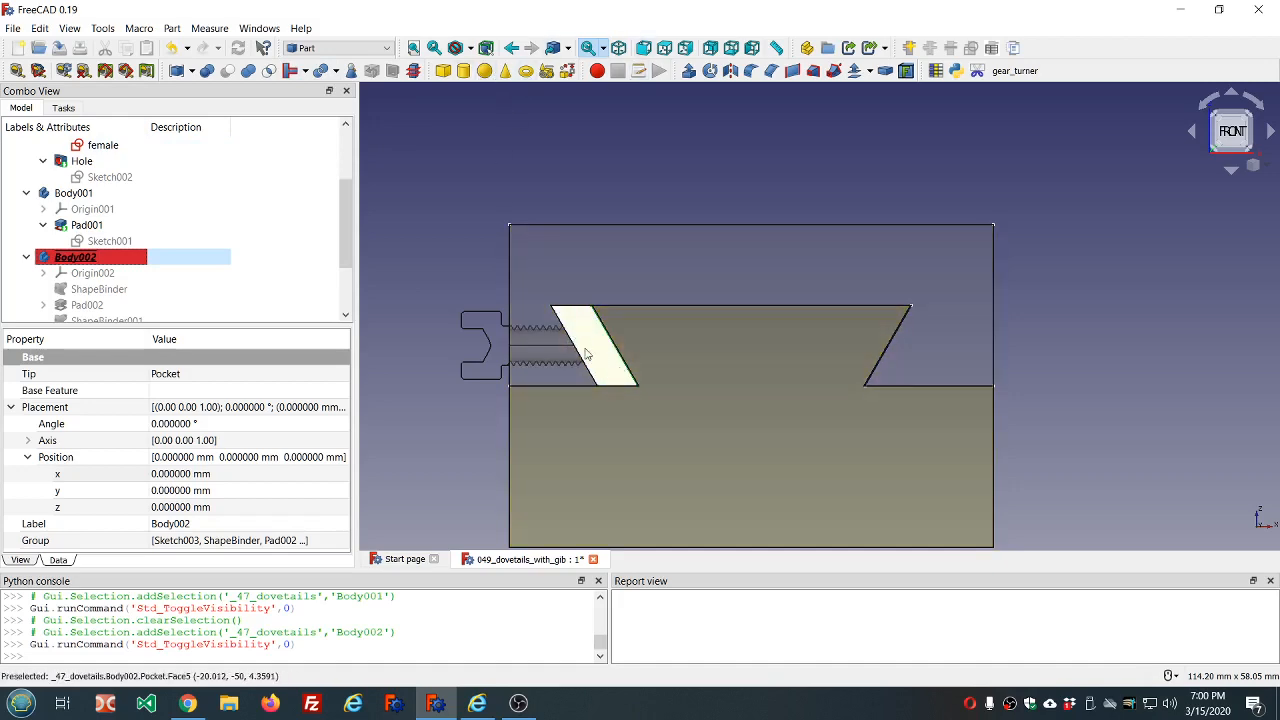
{"action": "middle_click_drag", "start_coordinate": [471, 320], "coordinate": [548, 321]}
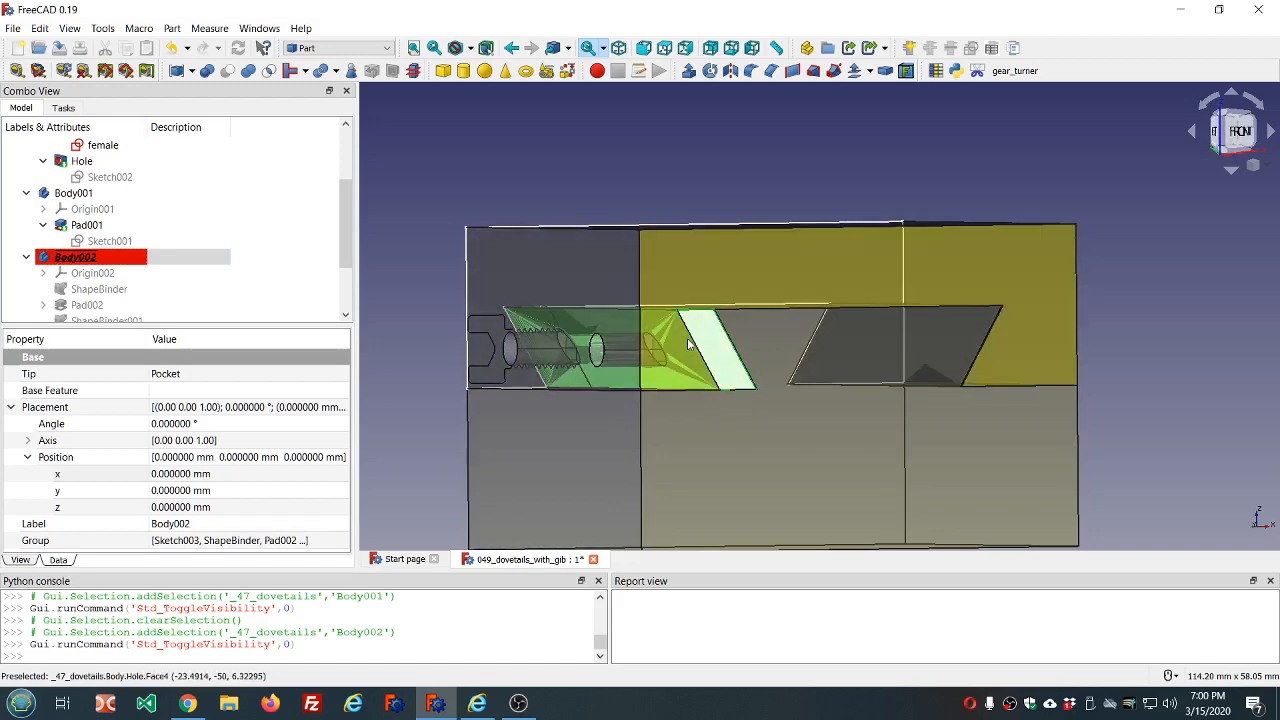
{"action": "middle_click_drag", "start_coordinate": [711, 343], "coordinate": [637, 345]}
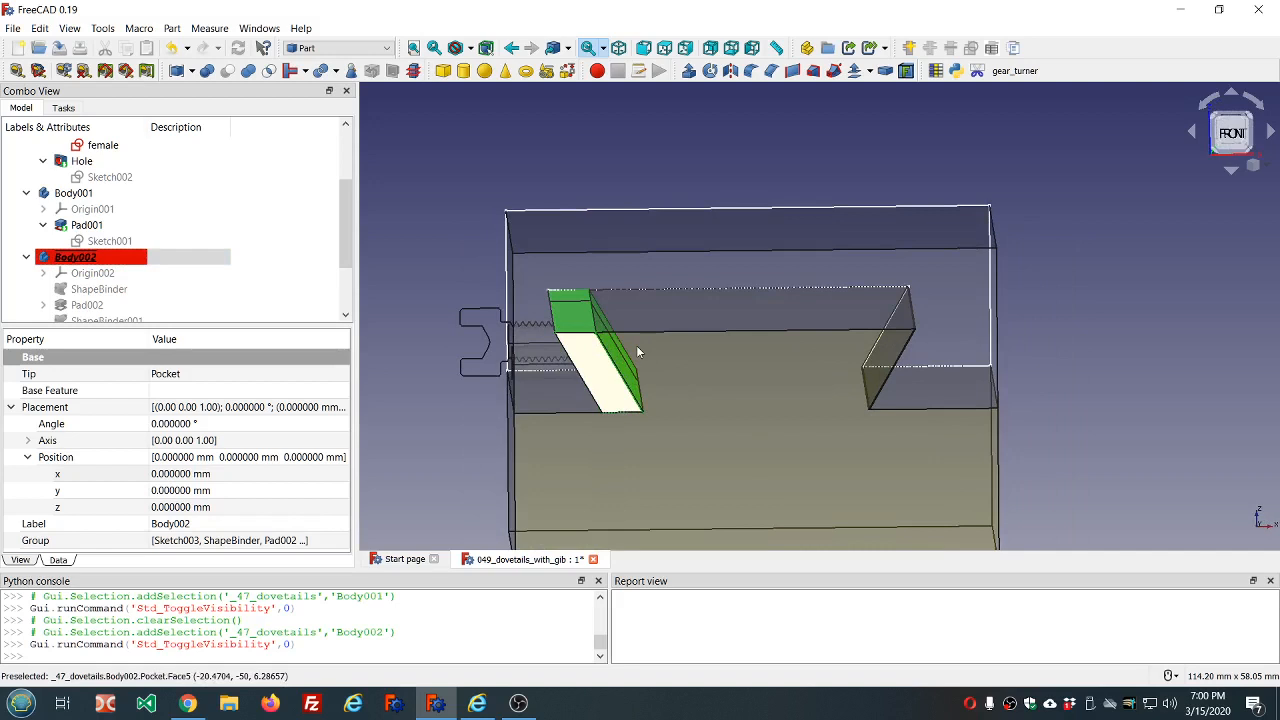
{"action": "scroll", "coordinate": [641, 325], "scroll_direction": "down", "scroll_amount": 4}
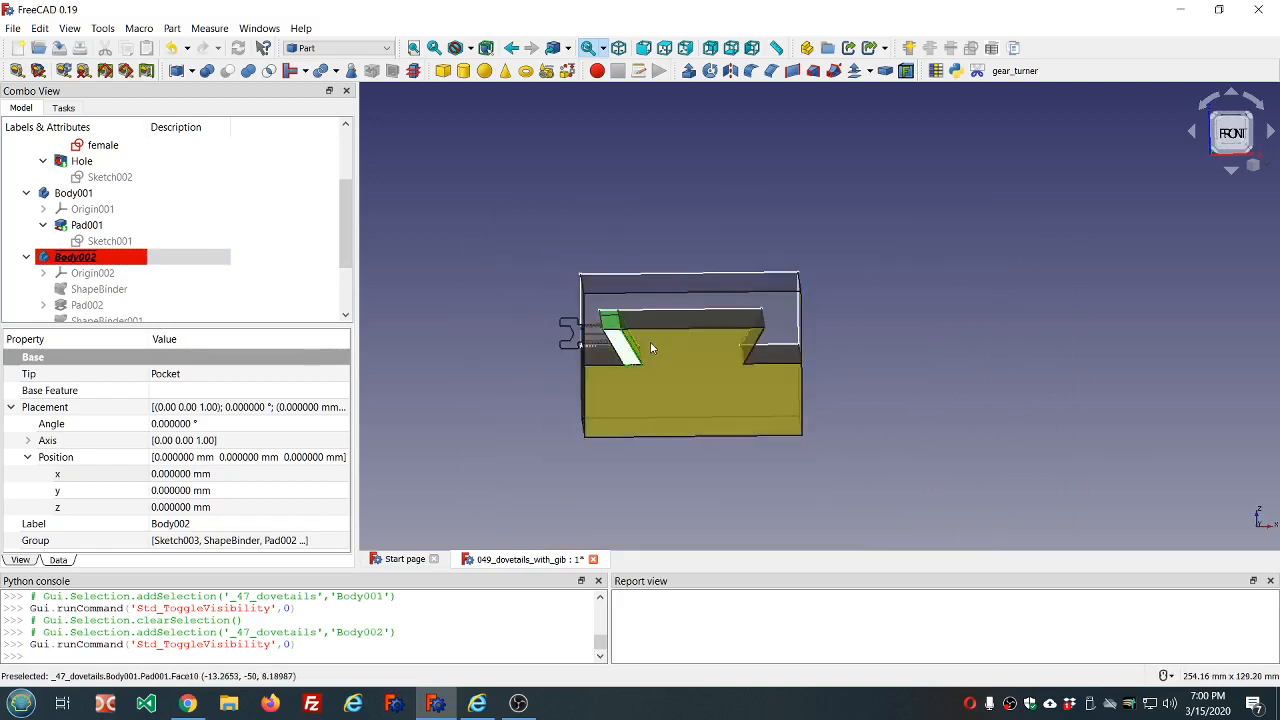
{"action": "middle_click_drag", "start_coordinate": [651, 337], "coordinate": [644, 332]}
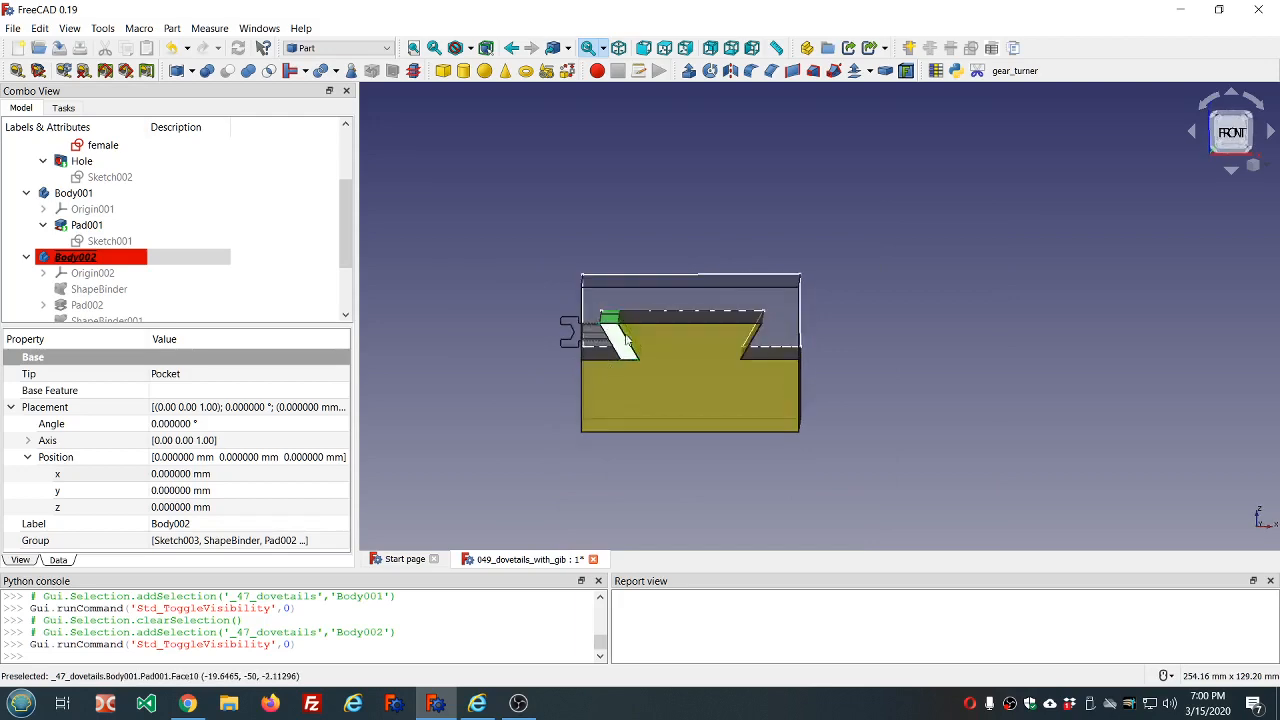
Step: Examine up close where the screw section meets the gib's pocket and holes, then review the whole dovetail assembly from the side and front
{"action": "scroll", "coordinate": [626, 335], "scroll_direction": "up", "scroll_amount": 3}
{"action": "middle_click_drag", "start_coordinate": [628, 330], "coordinate": [676, 342]}
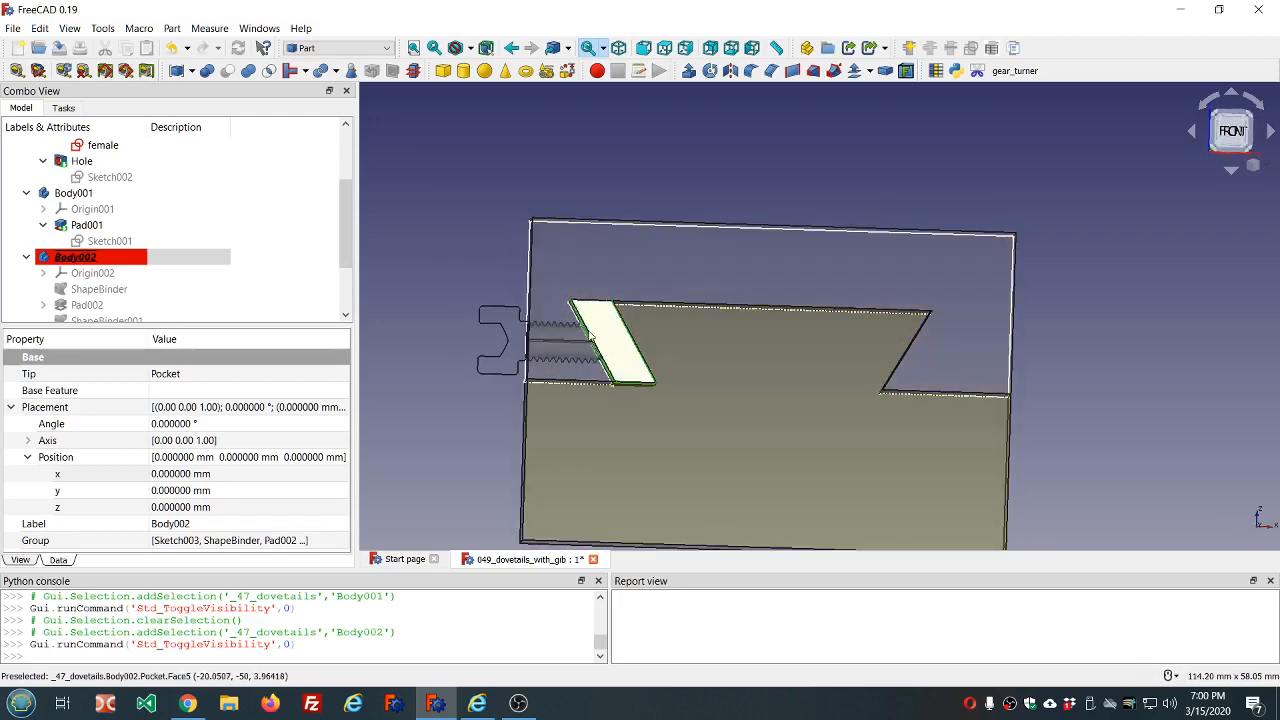
{"action": "scroll", "coordinate": [600, 340], "scroll_direction": "up", "scroll_amount": 5}
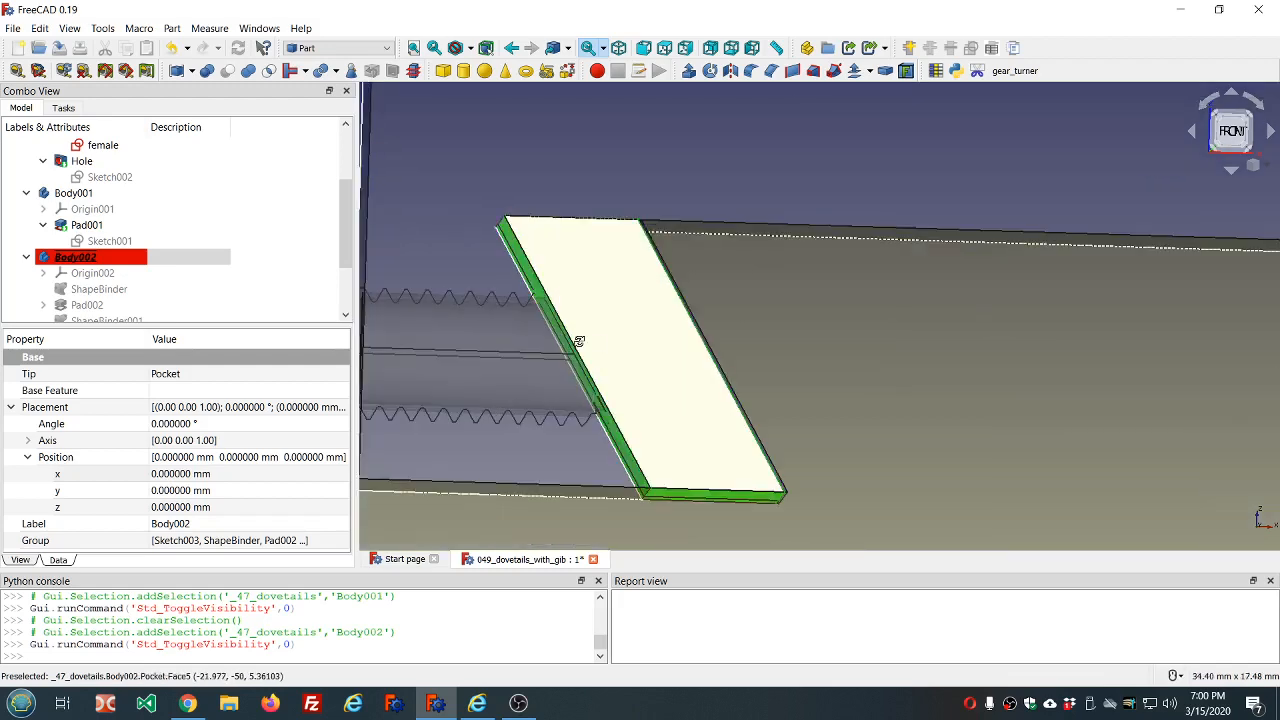
{"action": "scroll", "coordinate": [580, 340], "scroll_direction": "up", "scroll_amount": 3}
{"action": "middle_click_drag", "start_coordinate": [621, 343], "coordinate": [766, 329]}
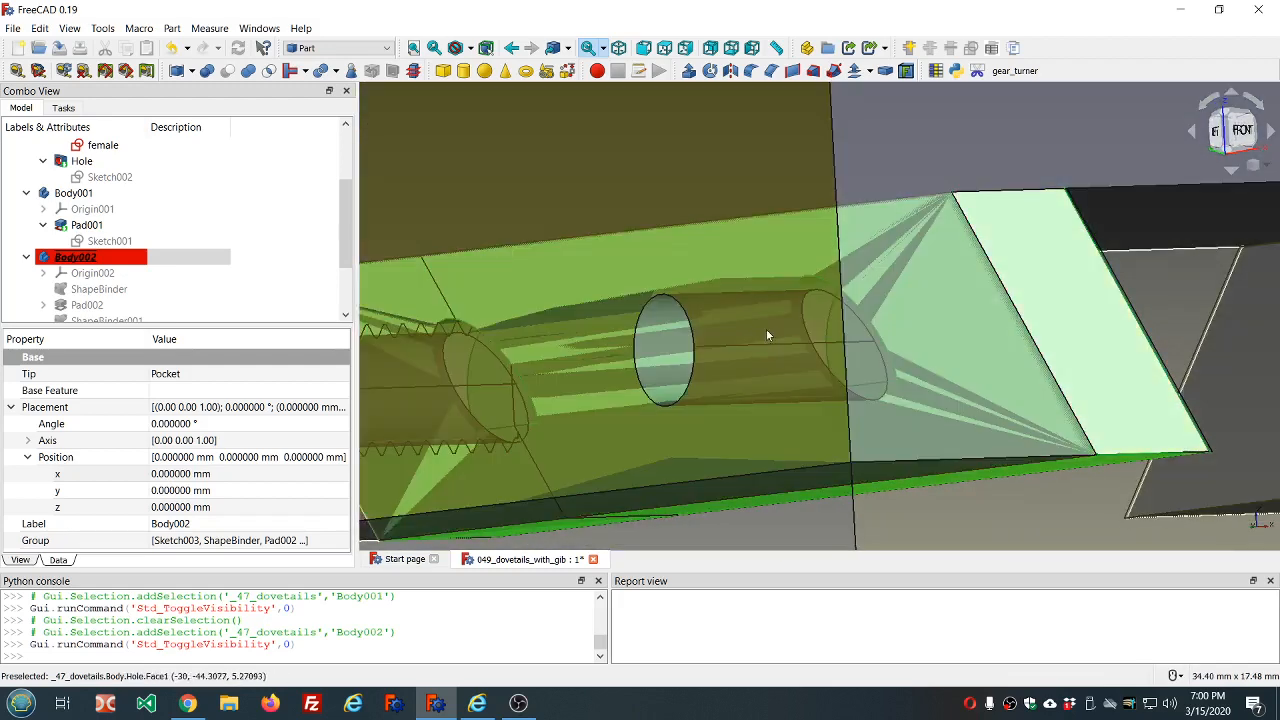
{"action": "scroll", "coordinate": [830, 285], "scroll_direction": "down", "scroll_amount": 5}
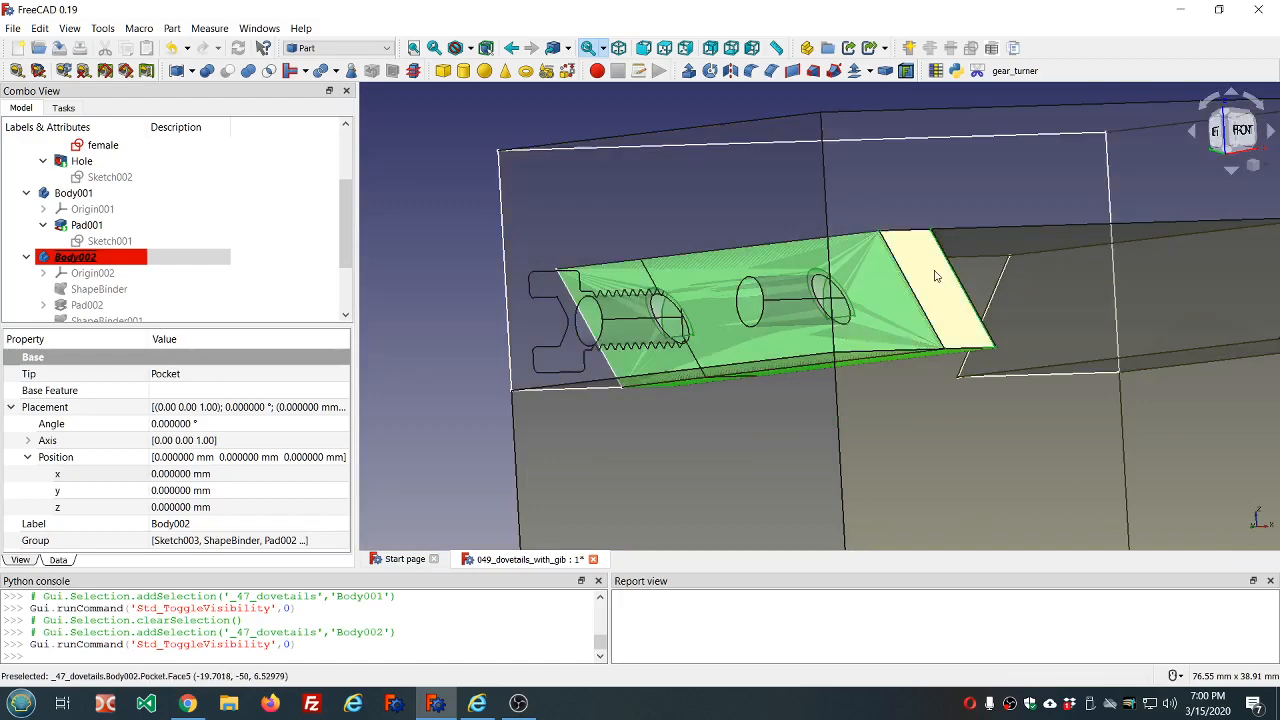
{"action": "middle_click_drag", "start_coordinate": [885, 271], "coordinate": [800, 319]}
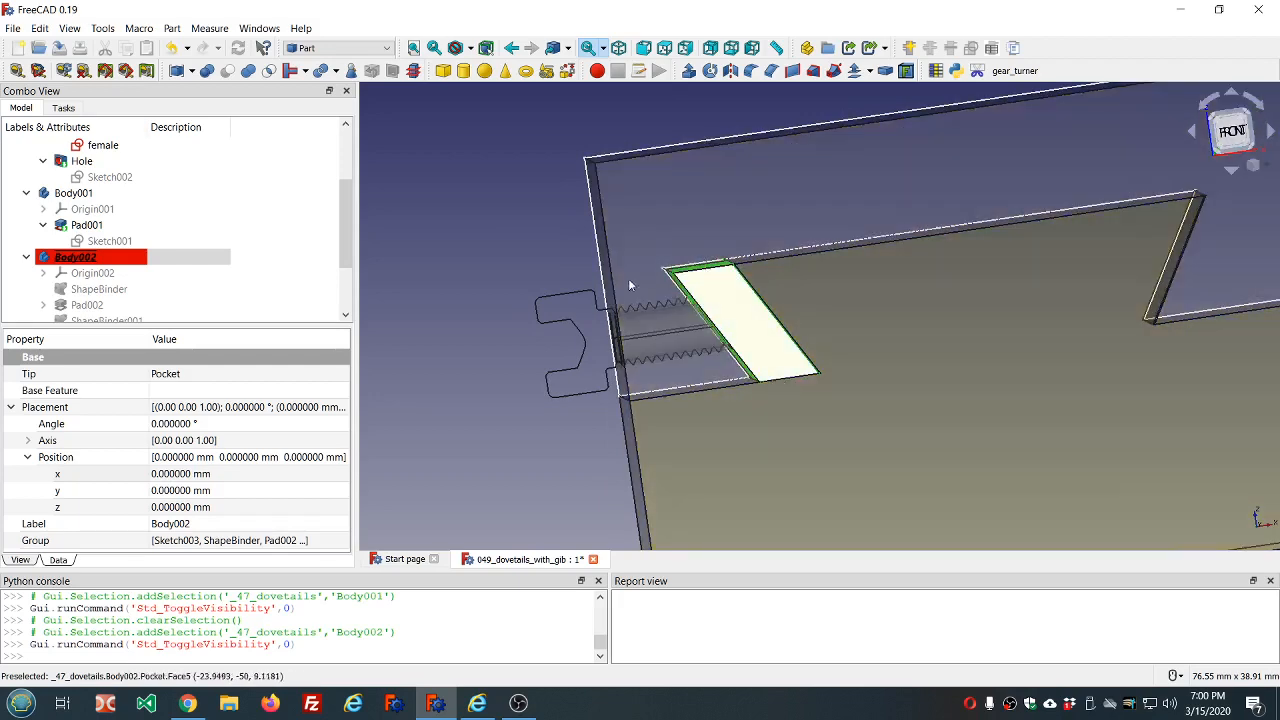
{"action": "middle_click_drag", "start_coordinate": [628, 278], "coordinate": [817, 273]}
{"action": "scroll", "coordinate": [758, 224], "scroll_direction": "down", "scroll_amount": 3}
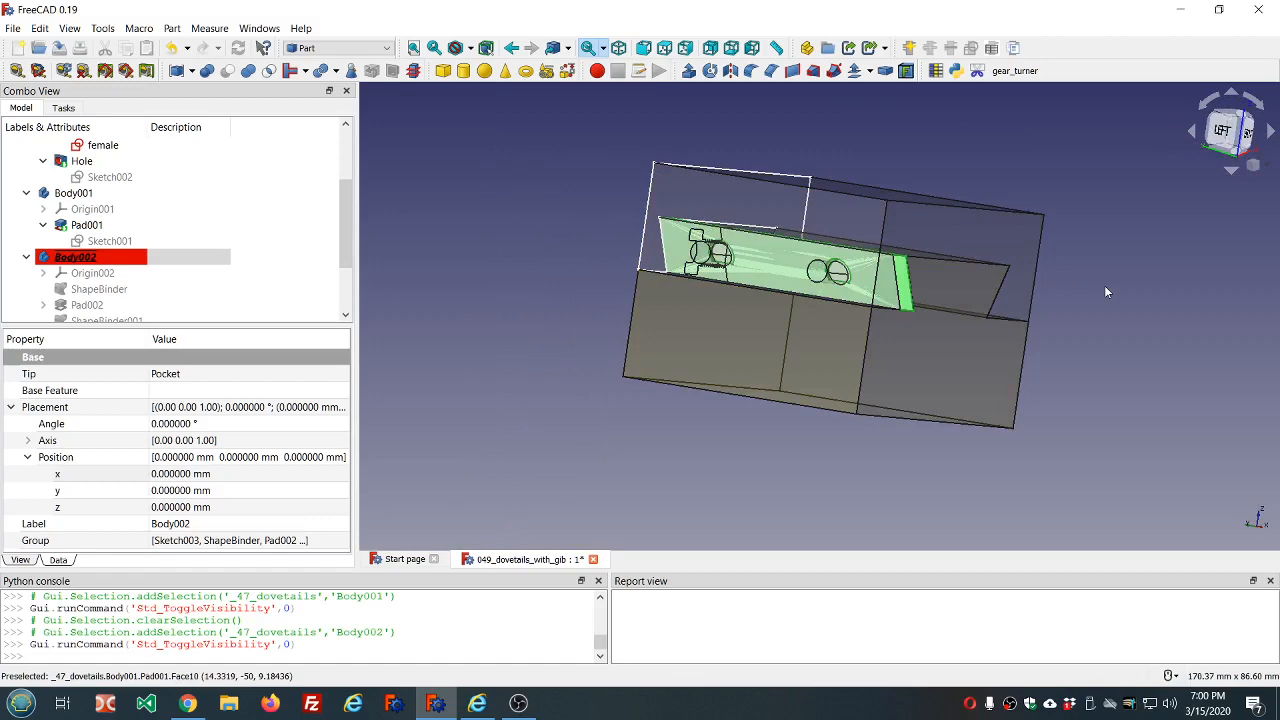
{"action": "middle_click_drag", "start_coordinate": [1086, 291], "coordinate": [935, 291]}
{"action": "scroll", "coordinate": [935, 291], "scroll_direction": "up", "scroll_amount": 5}
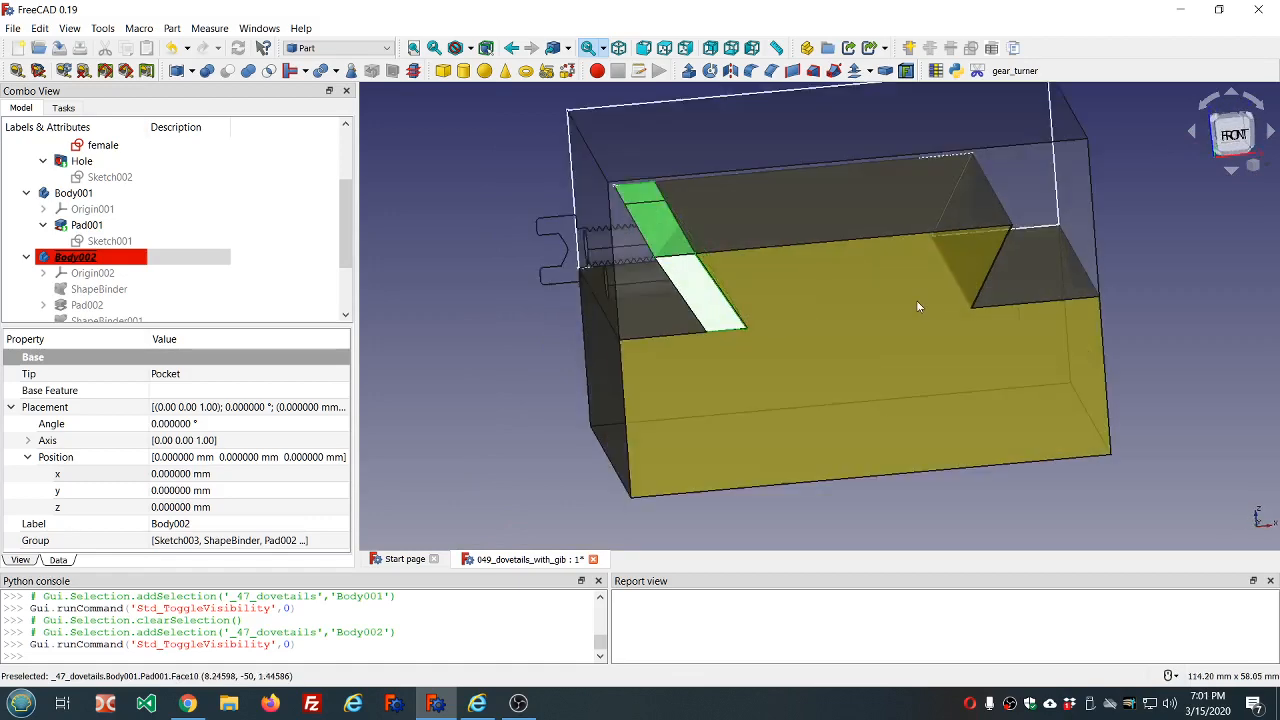
{"action": "scroll", "coordinate": [897, 286], "scroll_direction": "down", "scroll_amount": 5}
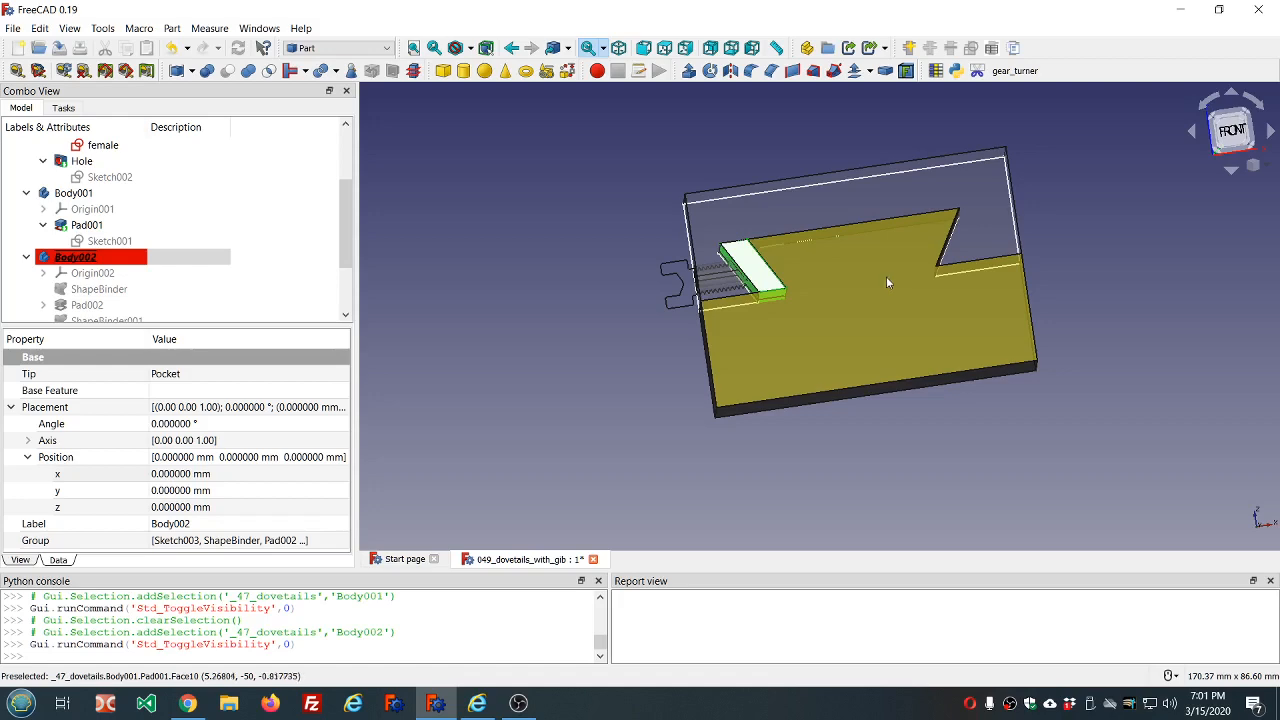
{"action": "mouse_move", "coordinate": [1081, 188]}
{"action": "middle_mouse_down"}
{"action": "mouse_move", "coordinate": [1088, 211]}
{"action": "mouse_move", "coordinate": [1095, 203]}
{"action": "middle_mouse_up"}
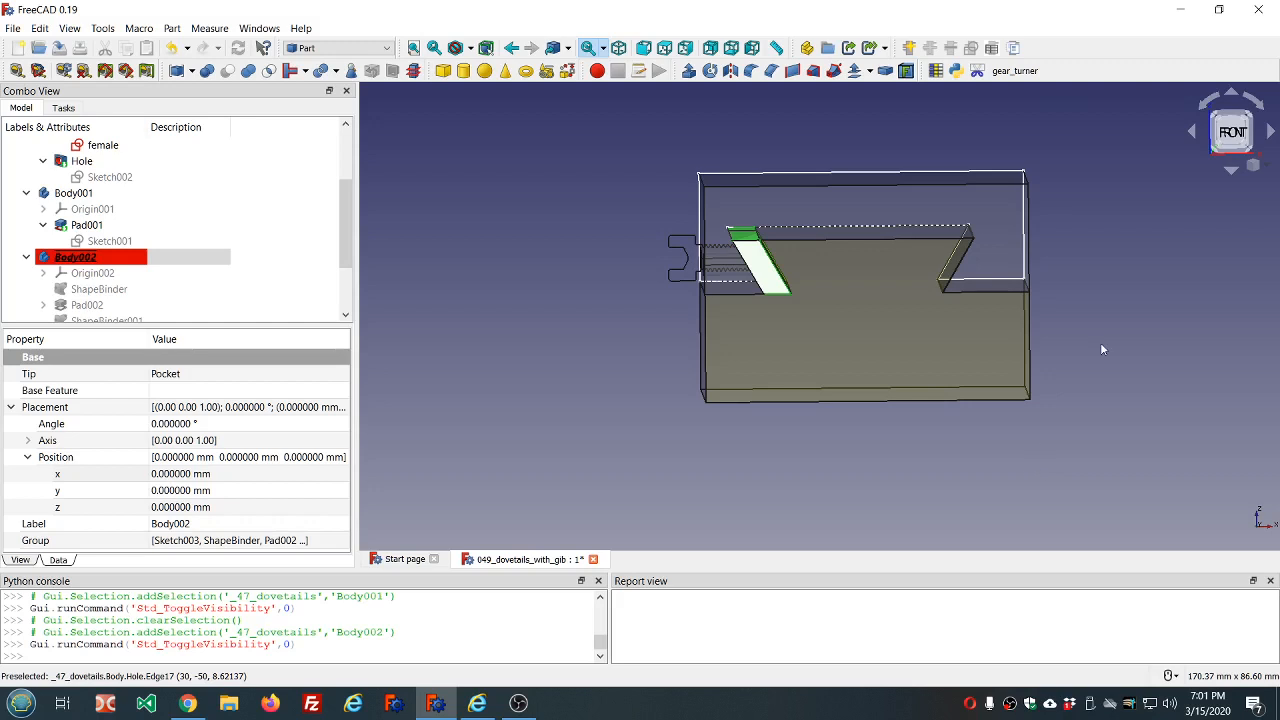
{"action": "middle_click_drag", "start_coordinate": [1081, 284], "coordinate": [1071, 277]}
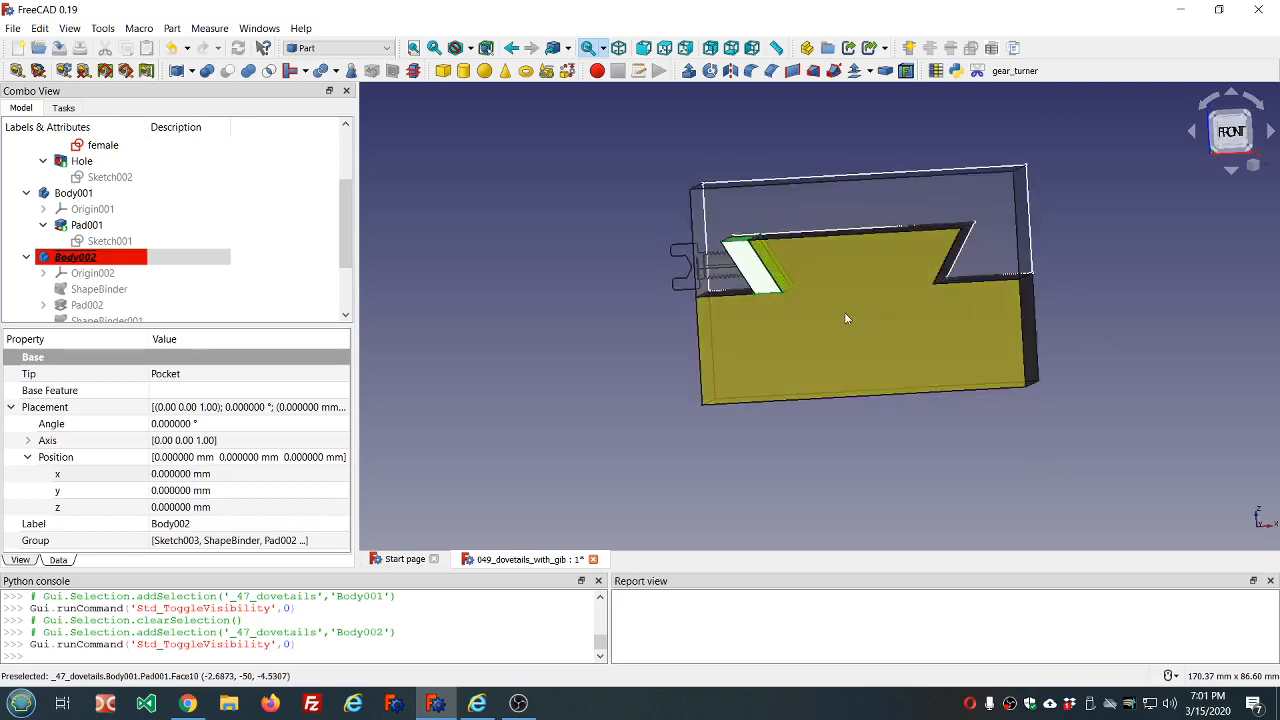
{"action": "middle_click_drag", "start_coordinate": [670, 310], "coordinate": [675, 307]}
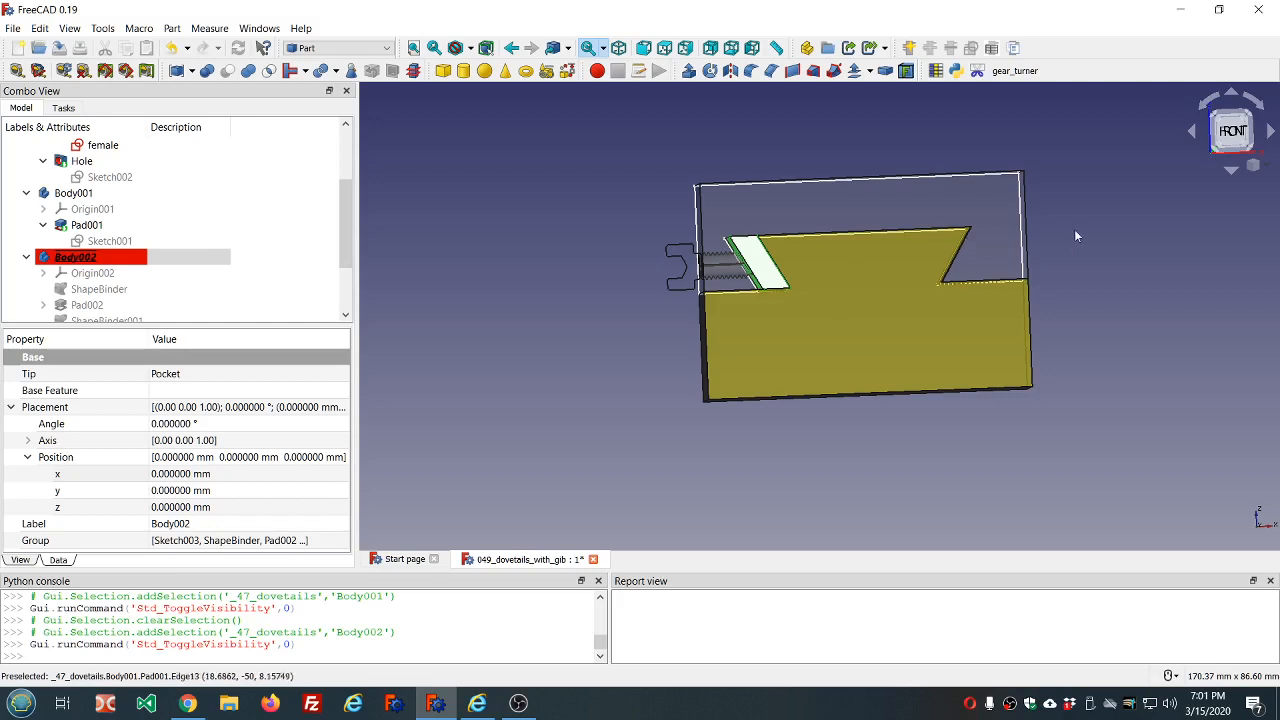
{"action": "middle_click_drag", "start_coordinate": [1080, 236], "coordinate": [1074, 231]}
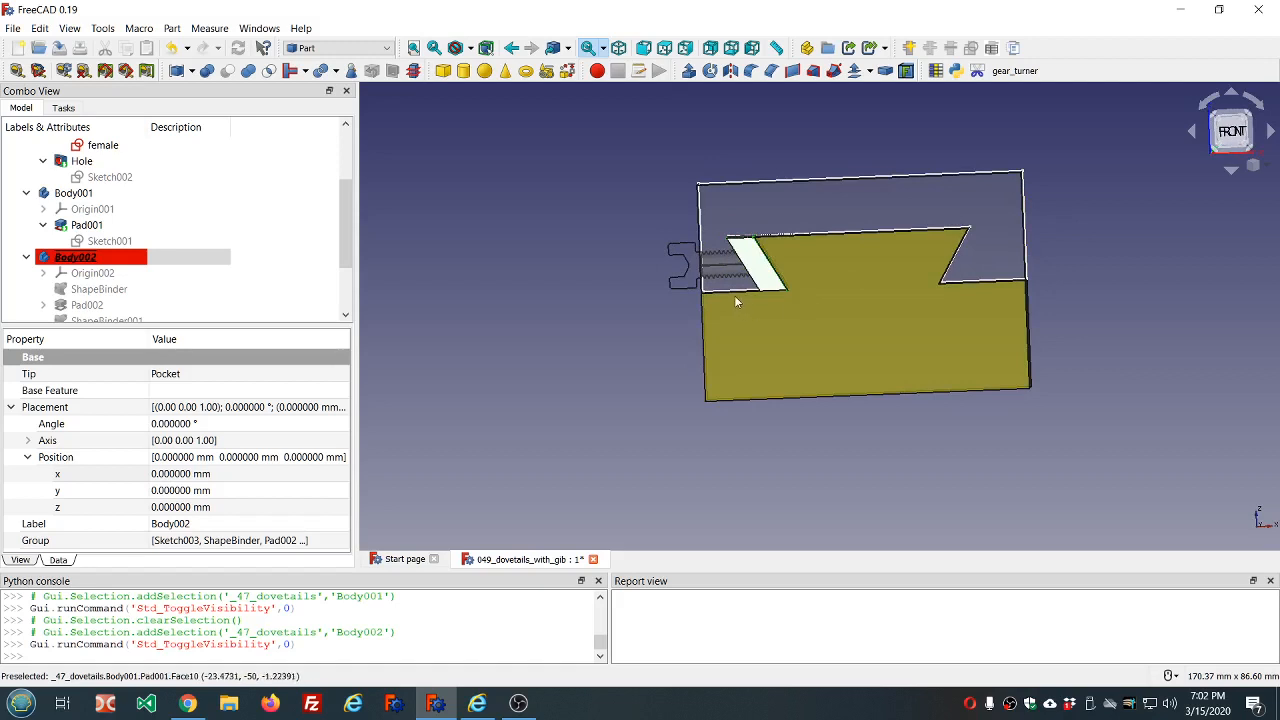
{"action": "scroll", "coordinate": [735, 301], "scroll_direction": "up", "scroll_amount": 2}
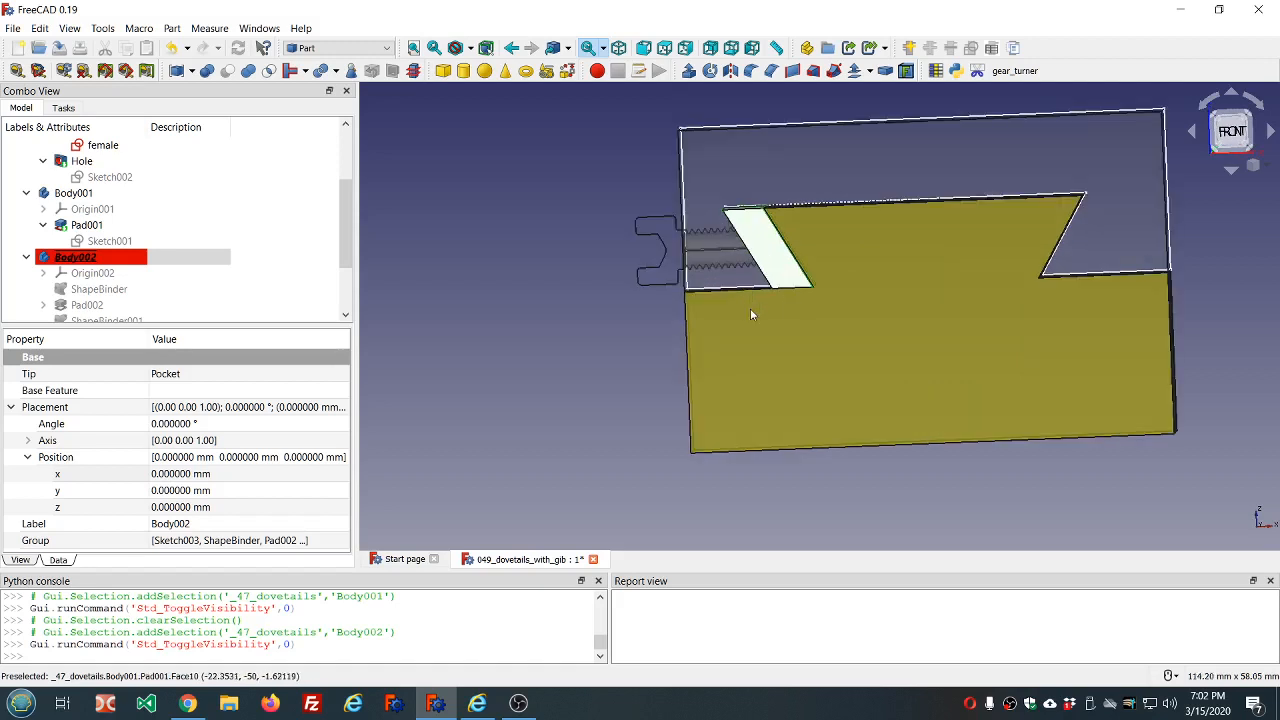